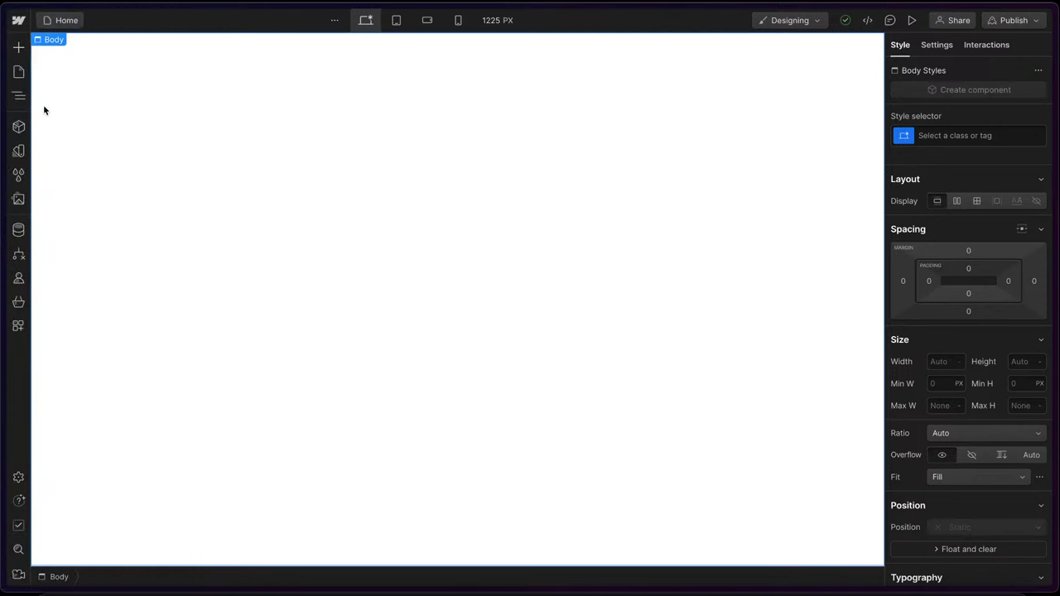
- Open the project's variables, switch to the Eureka Lander design in Figma and copy the home frame's fill colour
left_click(20, 99)
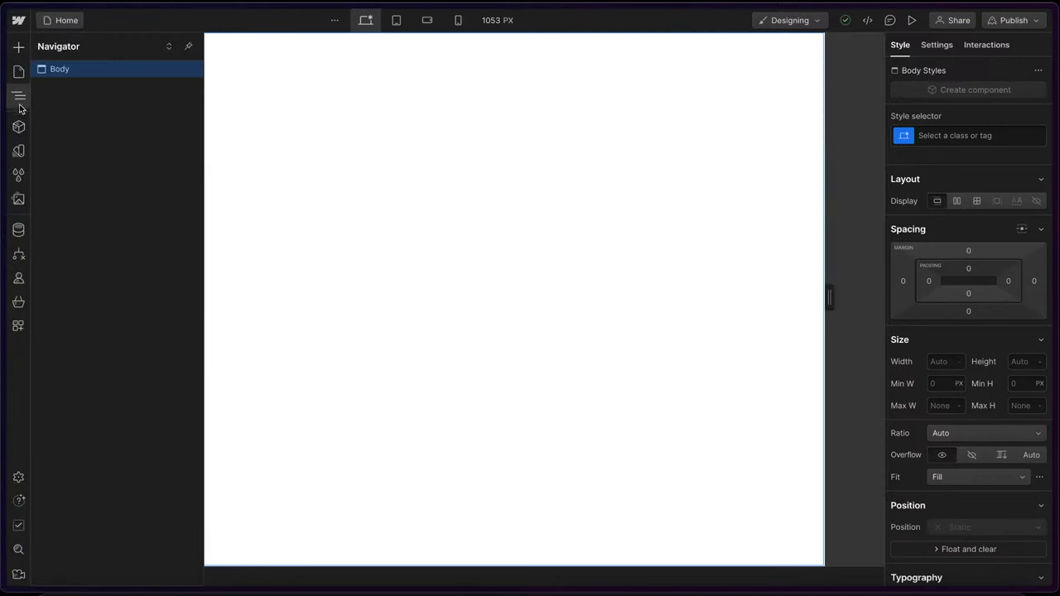
left_click(19, 154)
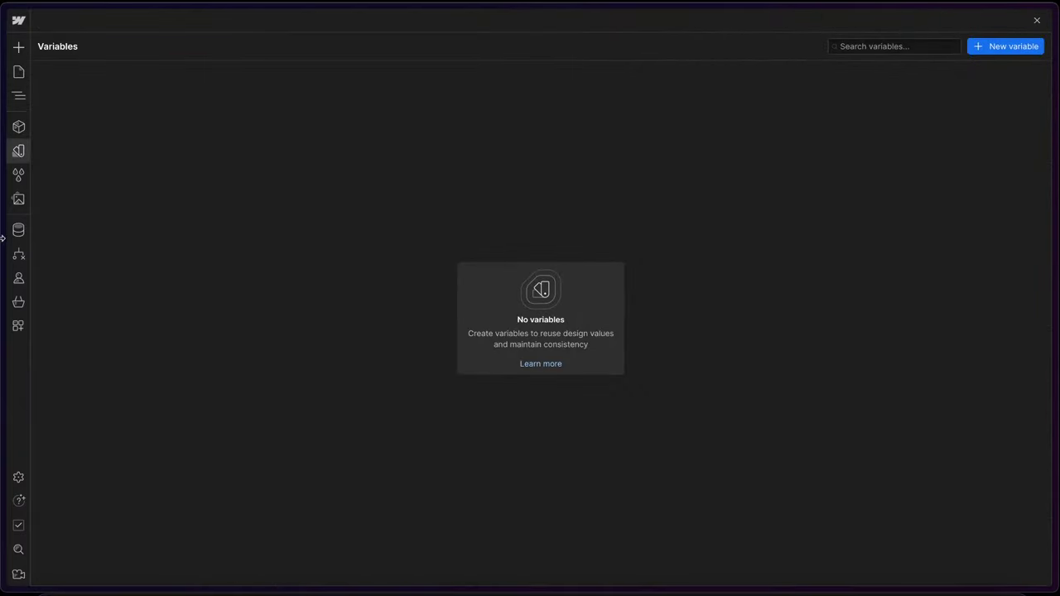
mouse_move(2, 239)
left_click(68, 149)
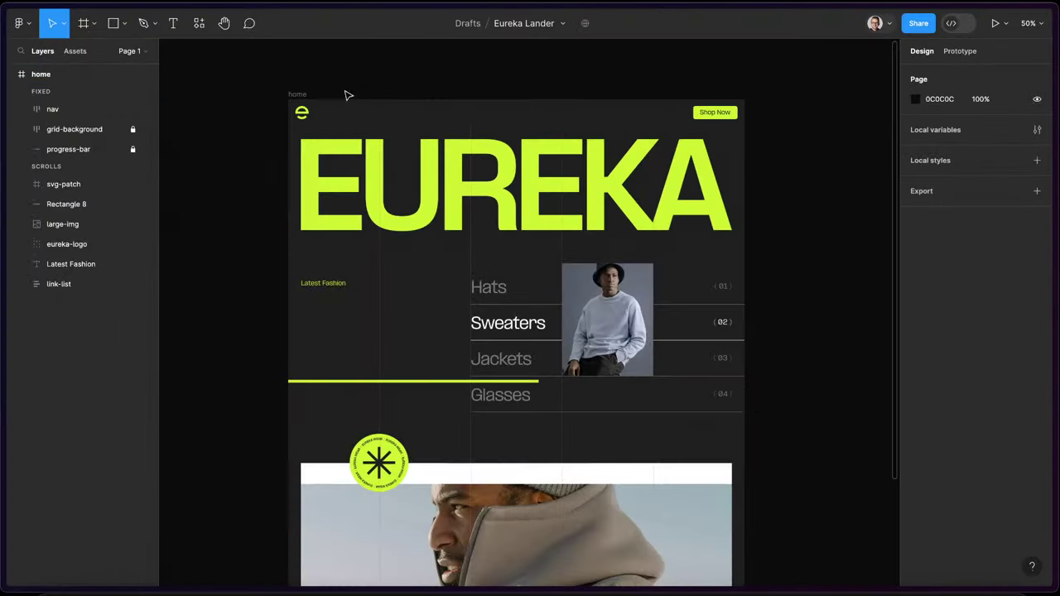
left_click(297, 94)
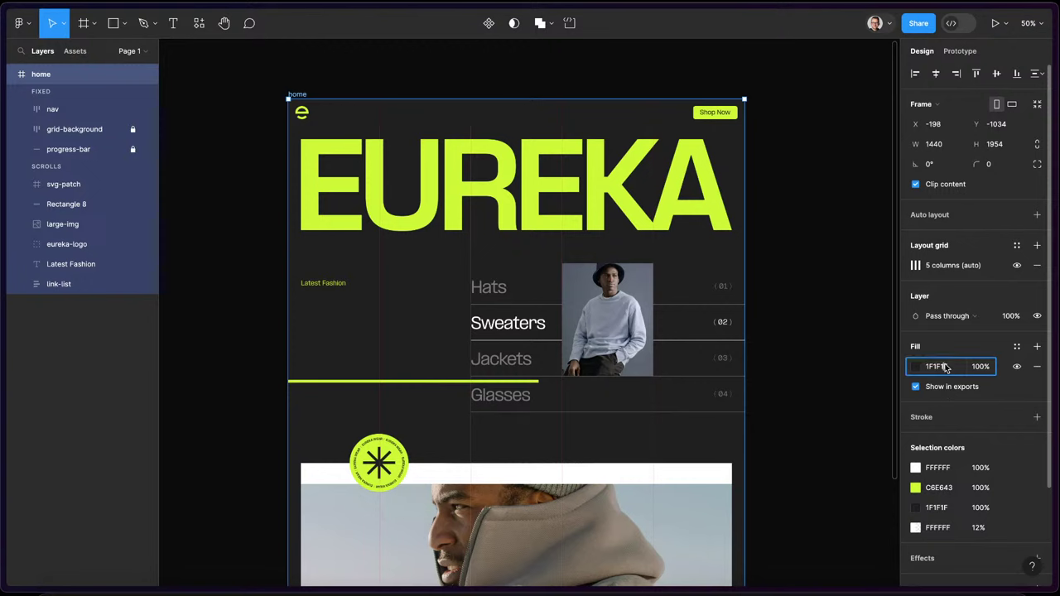
- Switch back to Webflow and create a colour variable named dark with the value #1f1f1f
mouse_move(3, 166)
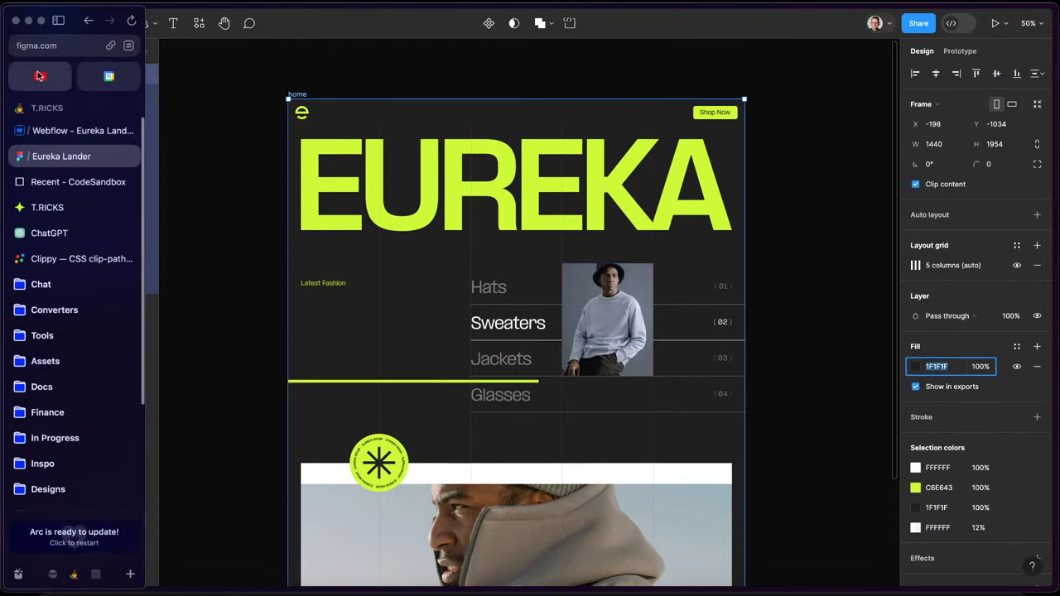
left_click(43, 131)
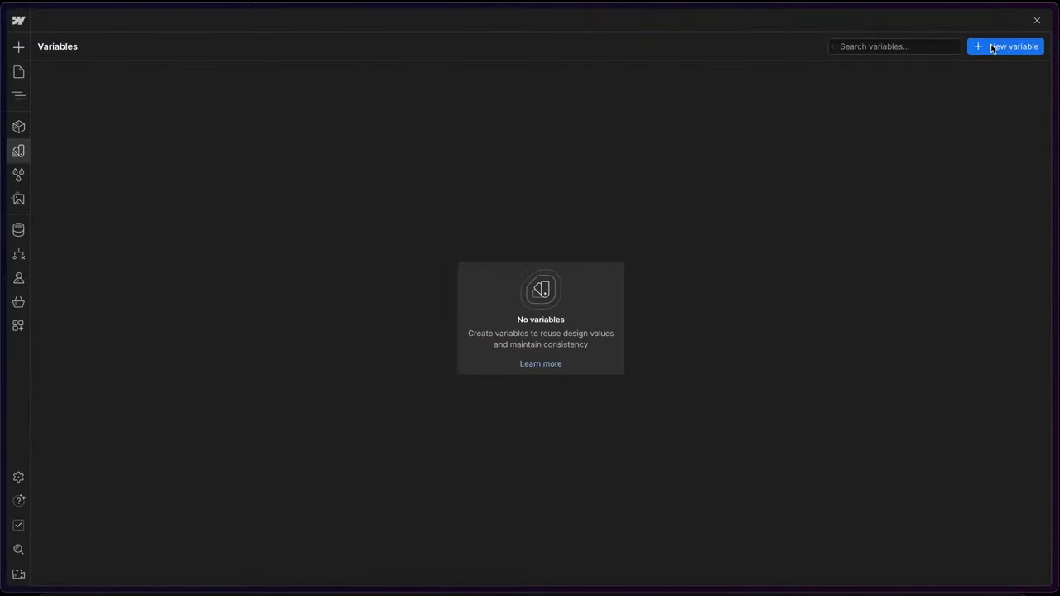
left_click(992, 49)
left_click(993, 89)
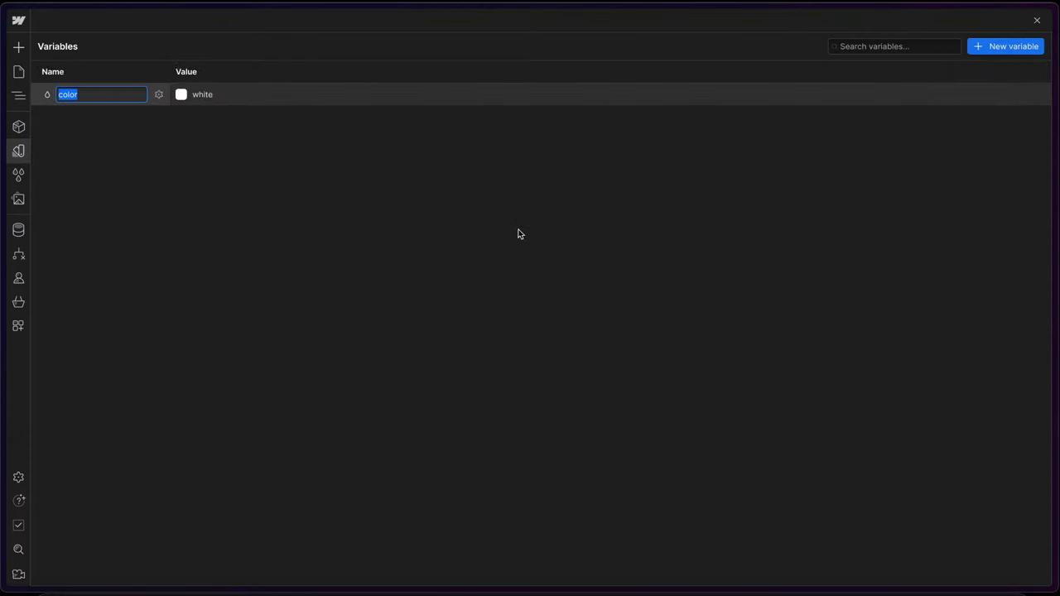
key("Return")
left_click(199, 94)
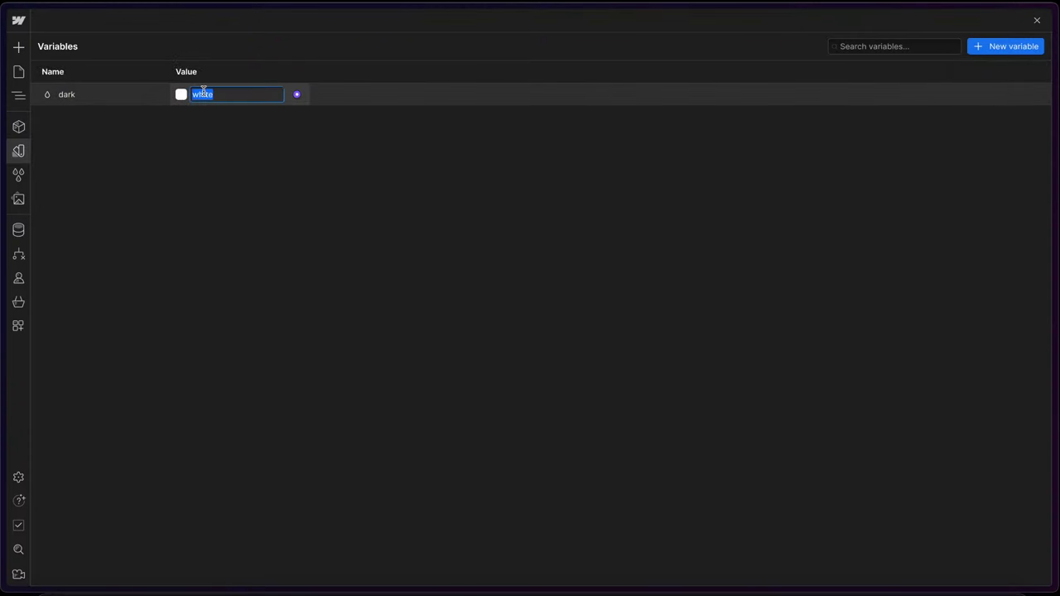
type("#1f1f1f")
key("Return")
- Create a second colour variable named light, keeping its default white value
left_click(1003, 48)
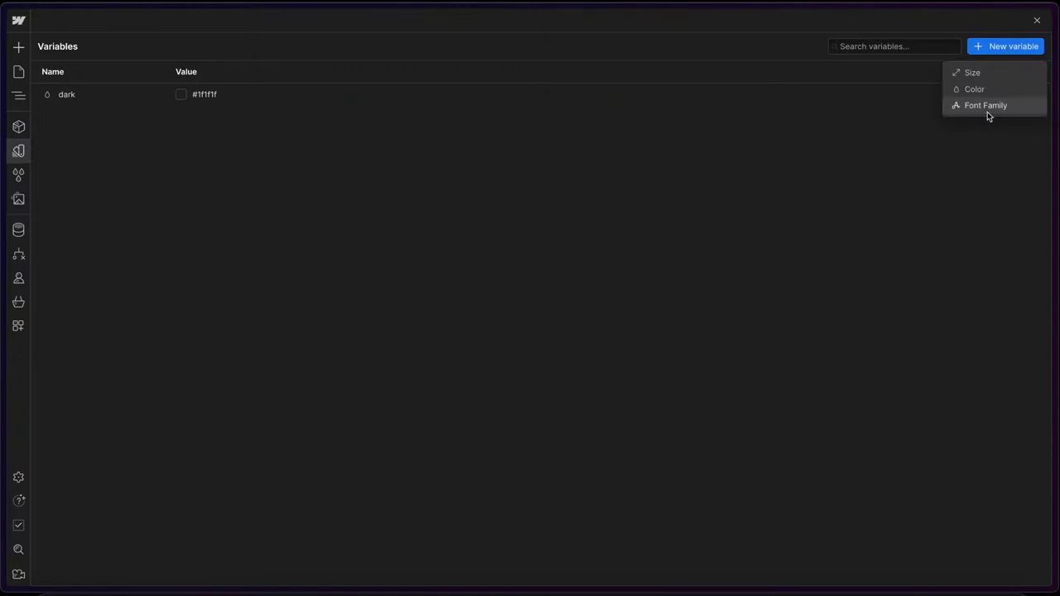
left_click(988, 89)
type("ligh")
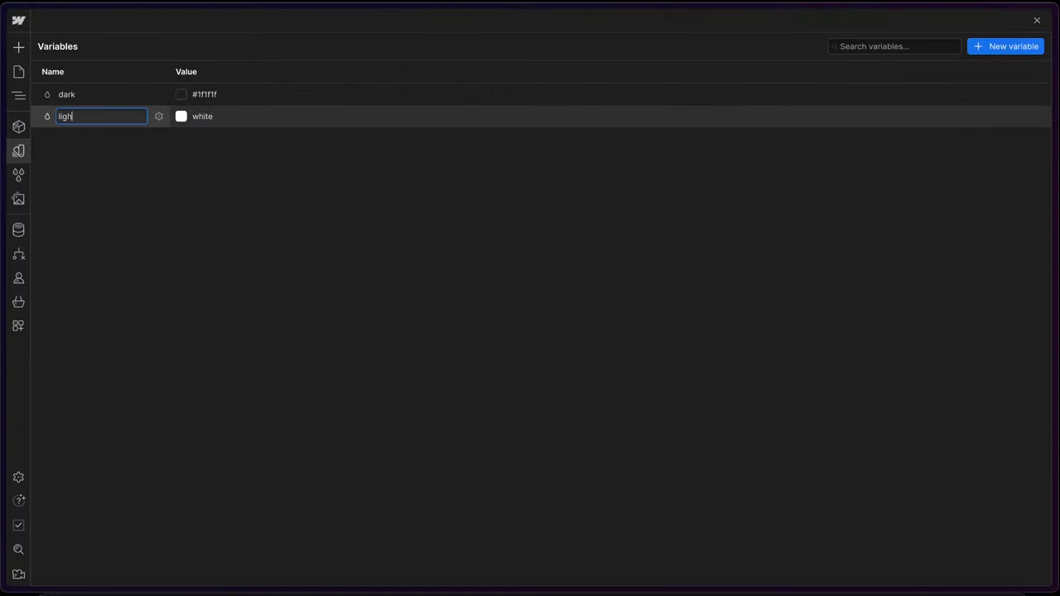
type("t")
key("Return")
- Add a third colour variable named brand
left_click(991, 48)
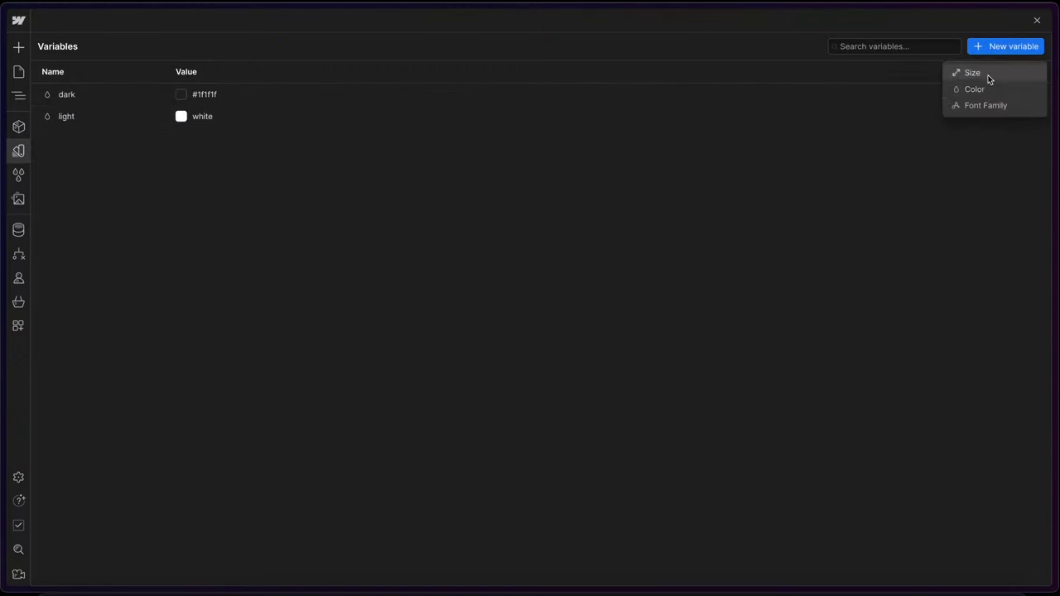
left_click(988, 89)
type("brand")
key("Return")
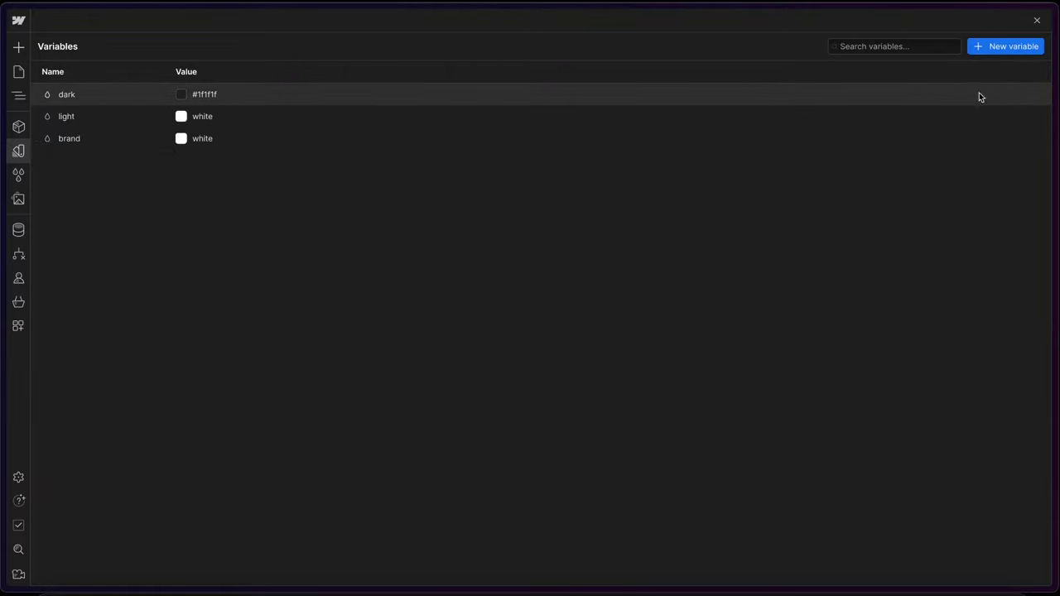
- Switch to the Figma design and copy the fill colour of the letter U in the EUREKA logo
mouse_move(2, 205)
left_click(60, 157)
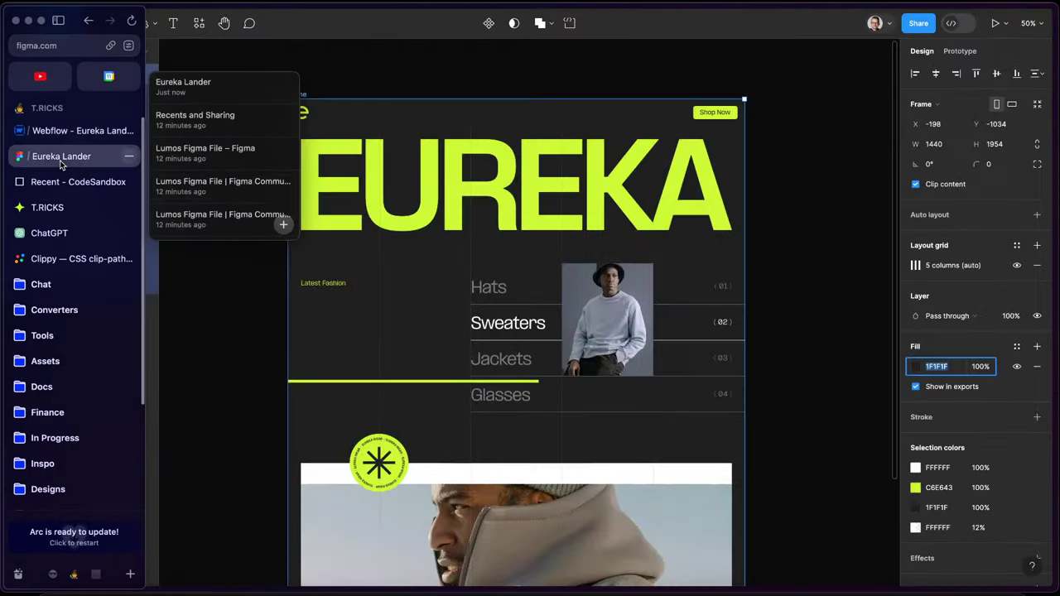
double_click(418, 178)
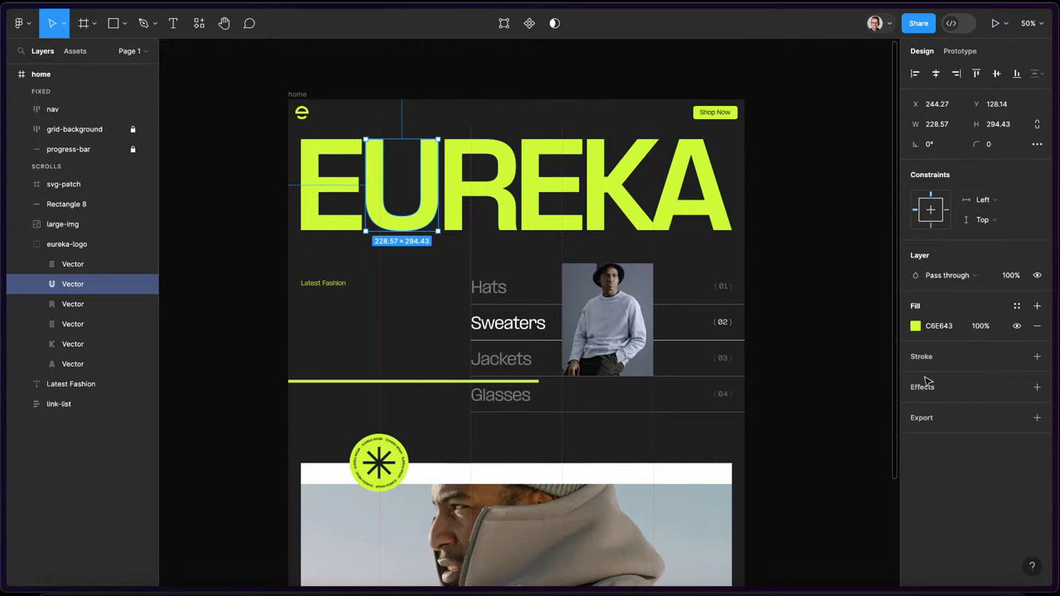
left_click(950, 325)
- Switch back to Webflow and set the brand variable's value to #c6e643
mouse_move(3, 192)
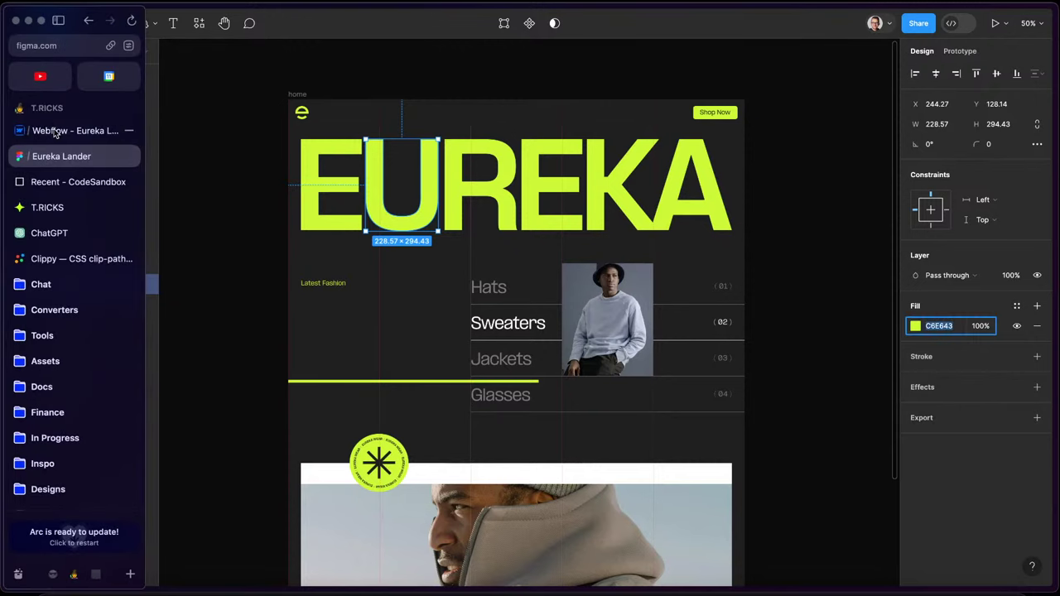
left_click(54, 131)
left_click(234, 135)
type("c6e643")
key("Return")
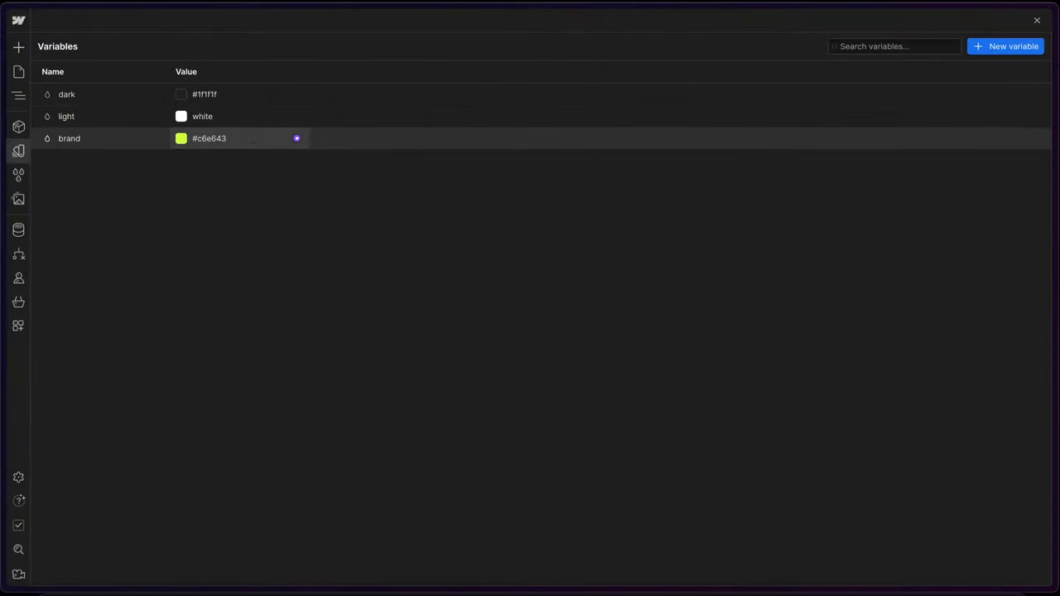
- Switch to Figma and examine the stroke colour and opacity of the nav frame's thin border lines
mouse_move(2, 165)
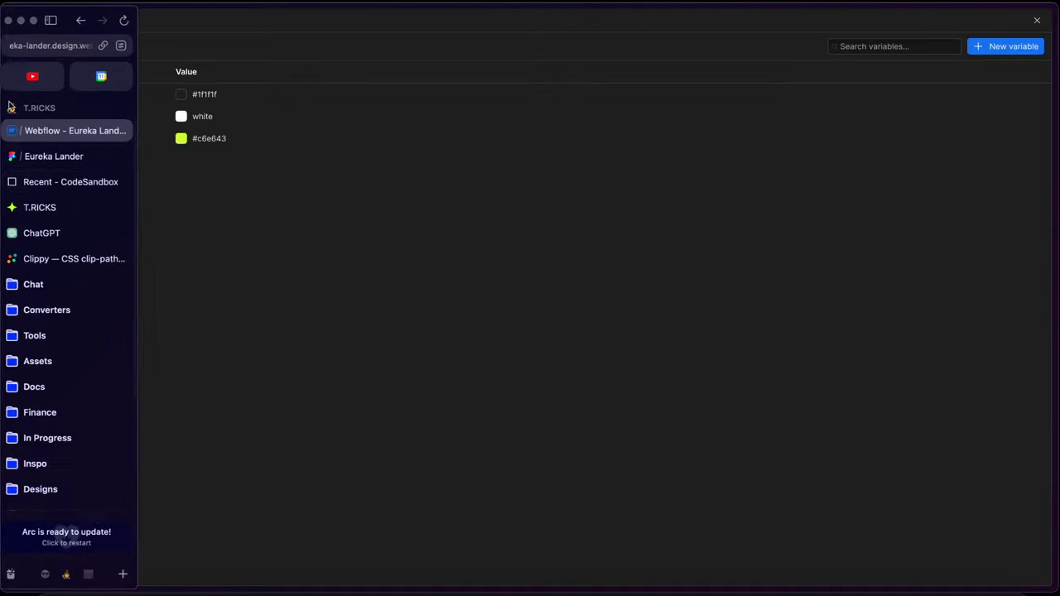
left_click(59, 163)
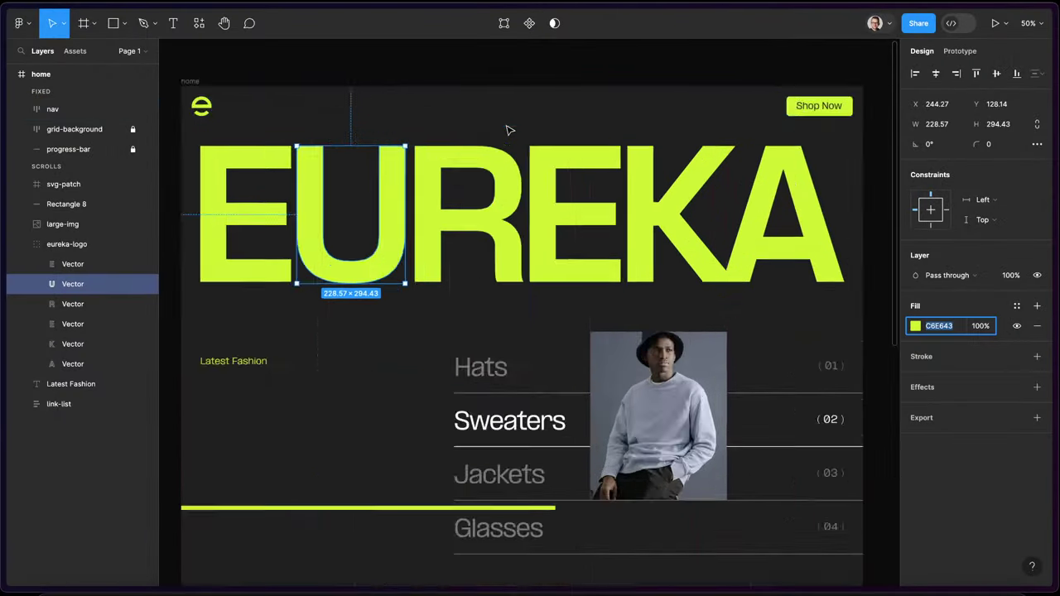
scroll(509, 130, "up", 10)
scroll(342, 145, "up", 2)
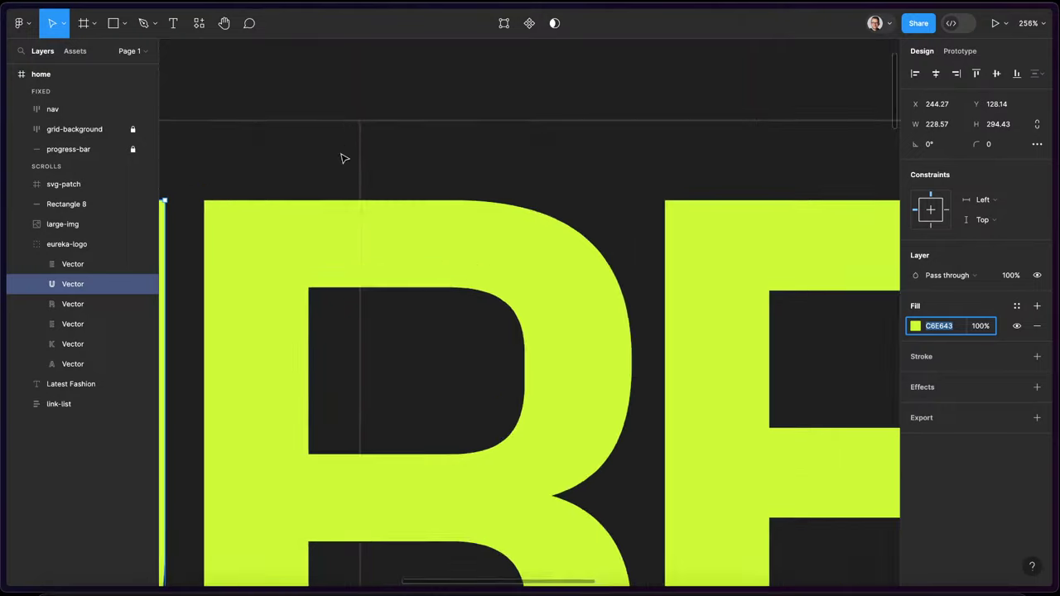
scroll(344, 157, "up", 5)
left_click(434, 60)
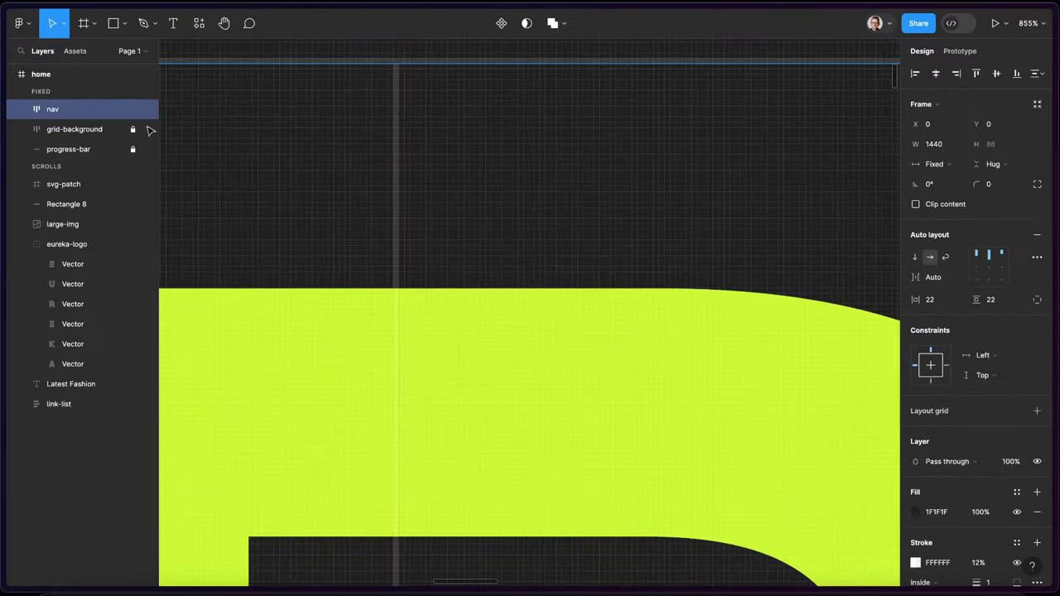
scroll(960, 435, "down", 3)
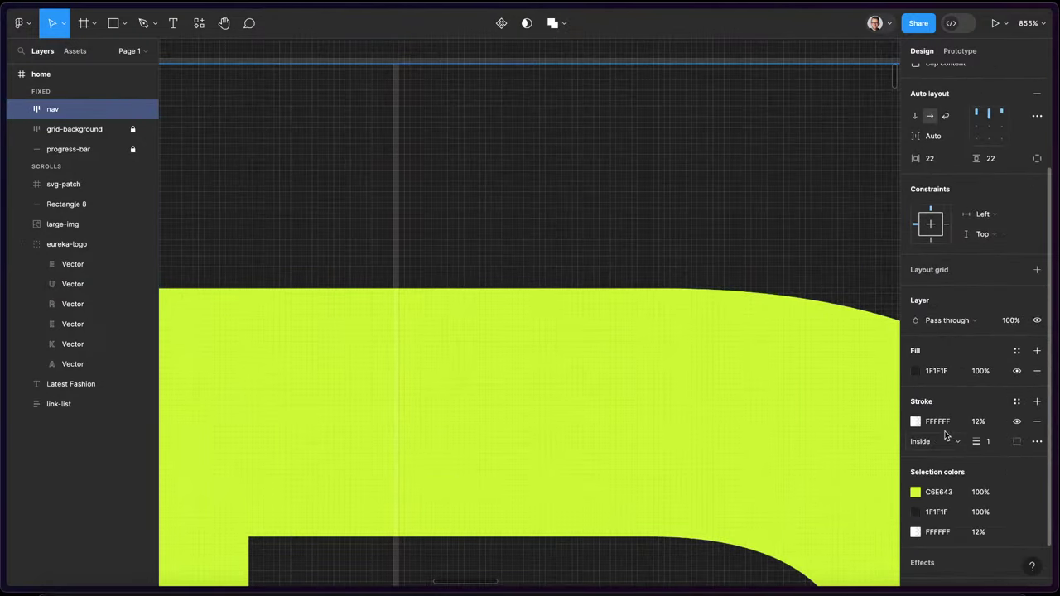
- Switch back to Webflow and create a colour variable named border-color
mouse_move(4, 149)
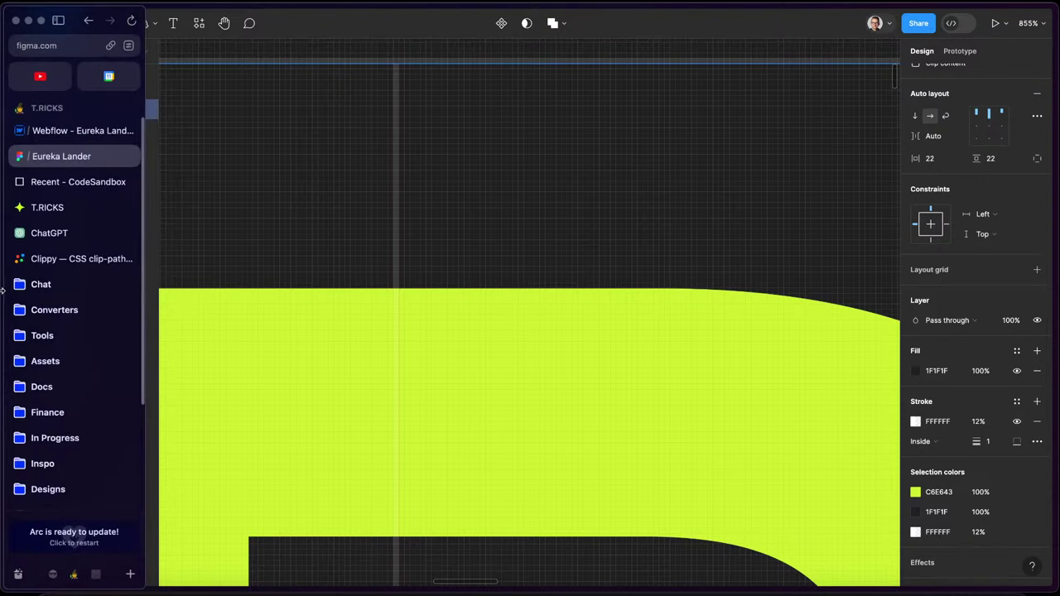
left_click(58, 131)
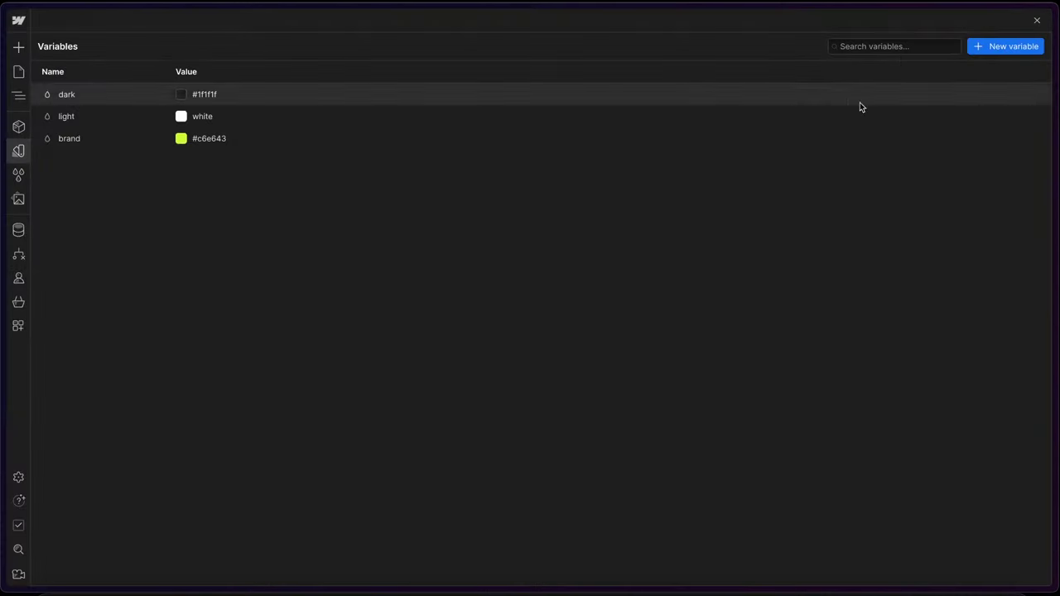
left_click(1006, 48)
left_click(993, 91)
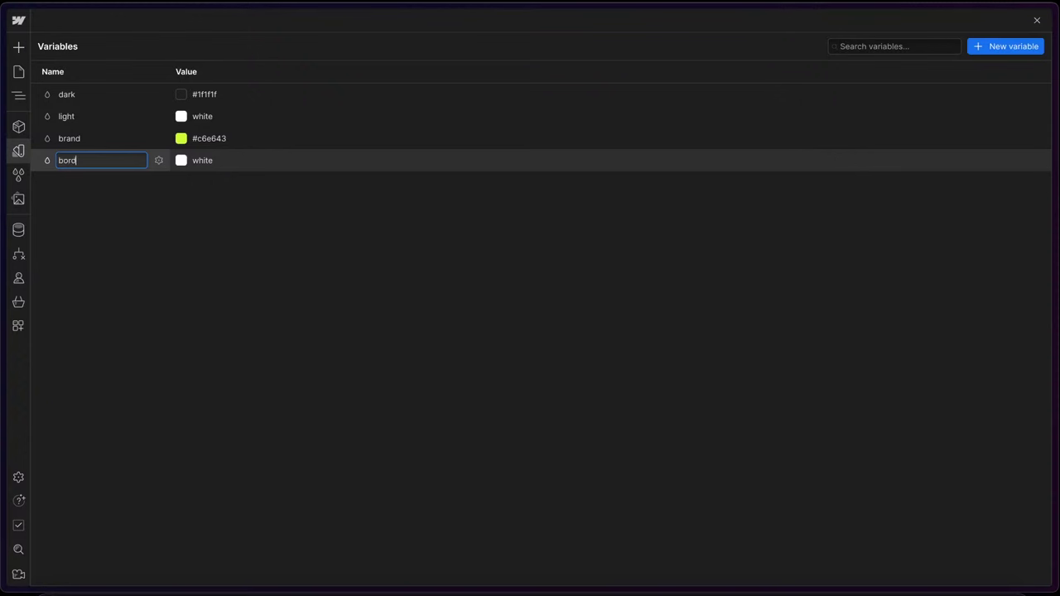
type("border-color")
key("Return")
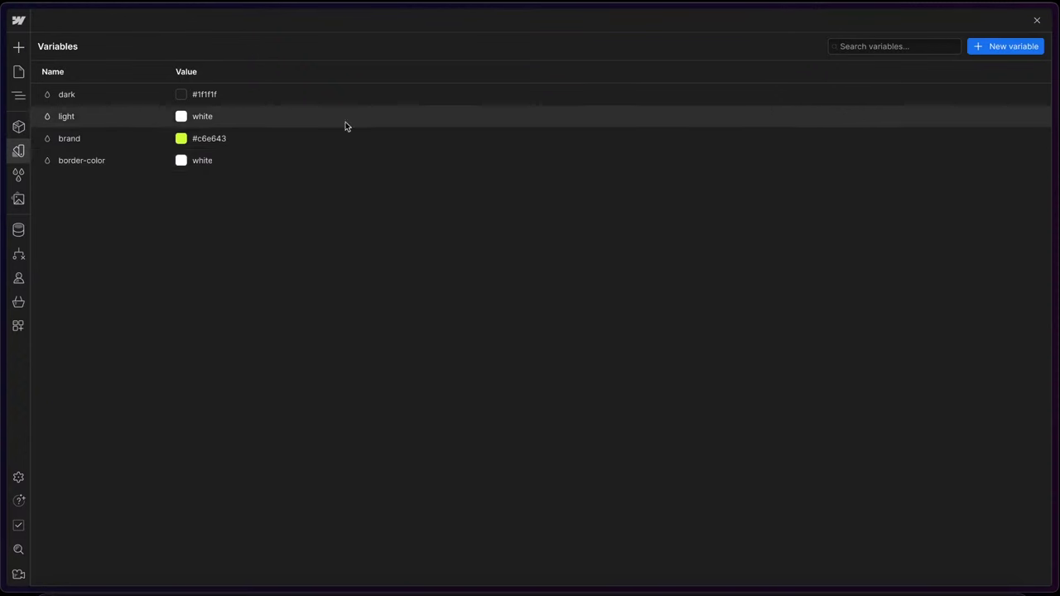
- Reduce the white border-color variable's alpha to 12%, matching the nav frame's stroke
left_click(181, 161)
left_click(248, 326)
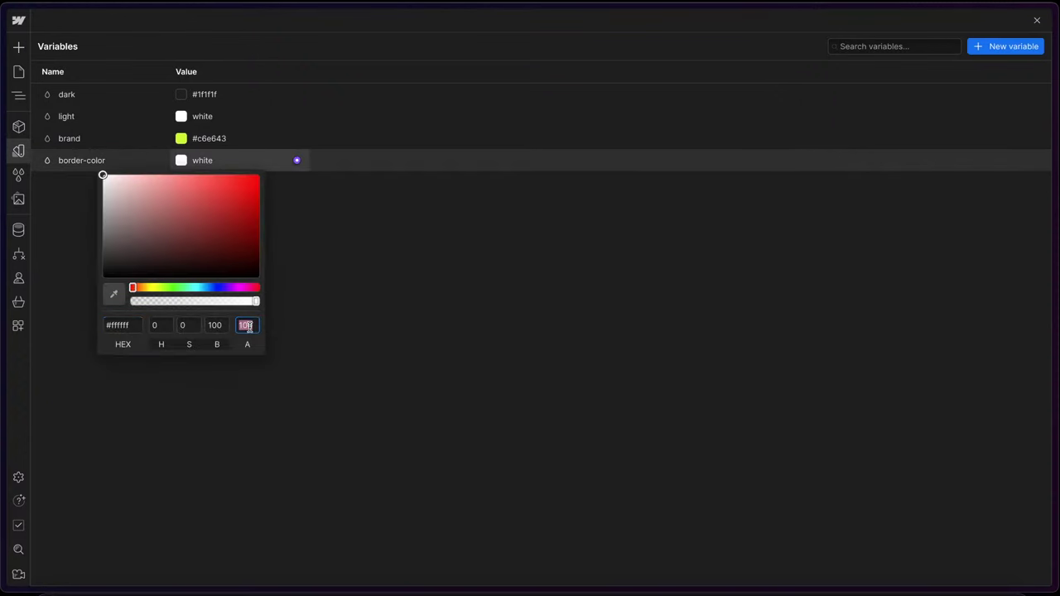
key("Return")
left_click(635, 416)
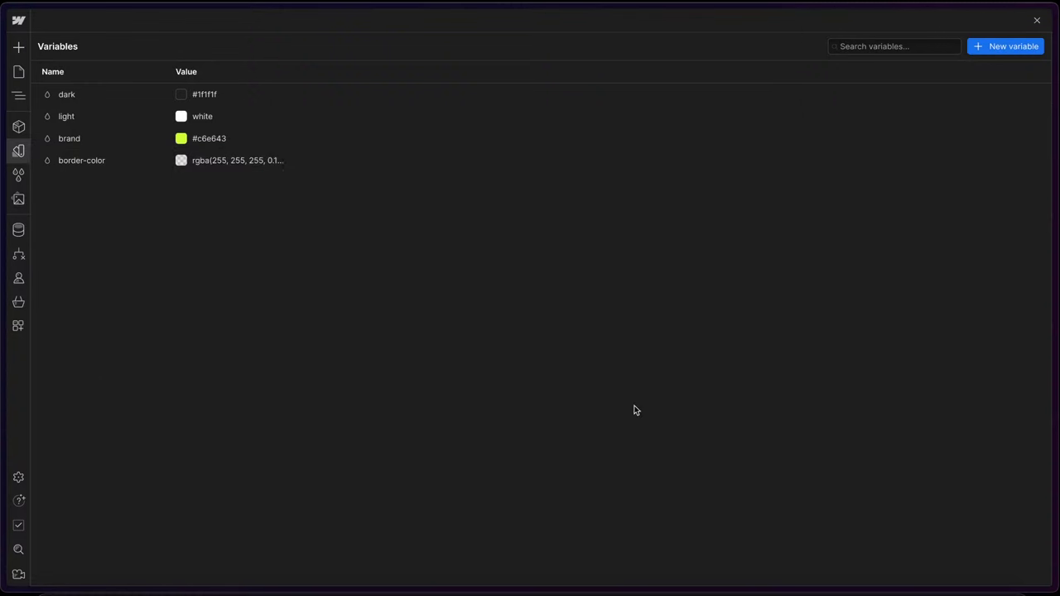
- Leave the variables and apply the dark variable as the background colour of the Body (All Pages) tag
left_click(18, 152)
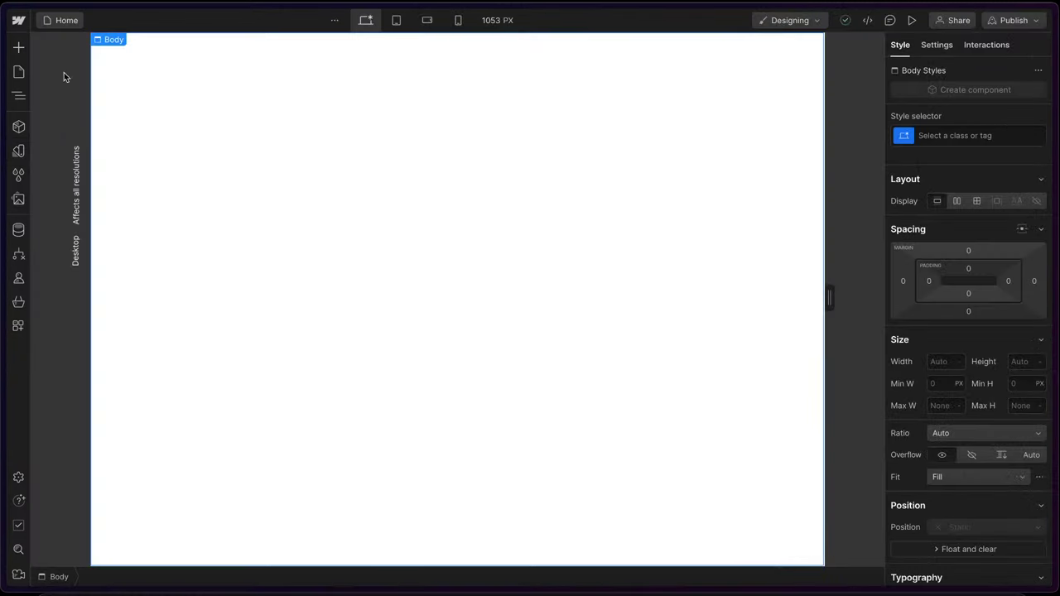
left_click(902, 140)
left_click(927, 208)
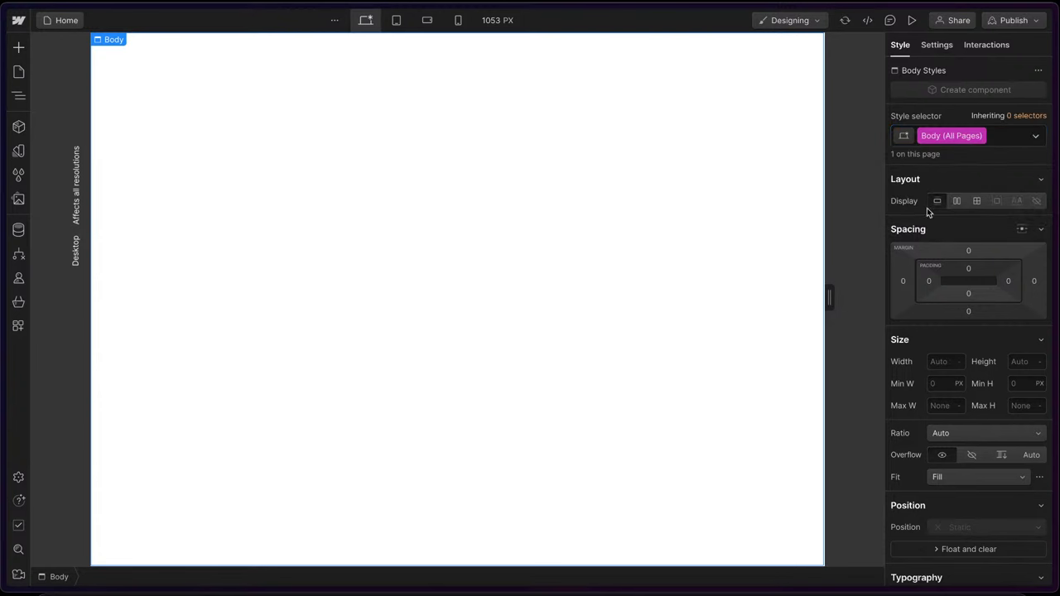
scroll(933, 346, "down", 4)
scroll(932, 346, "down", 5)
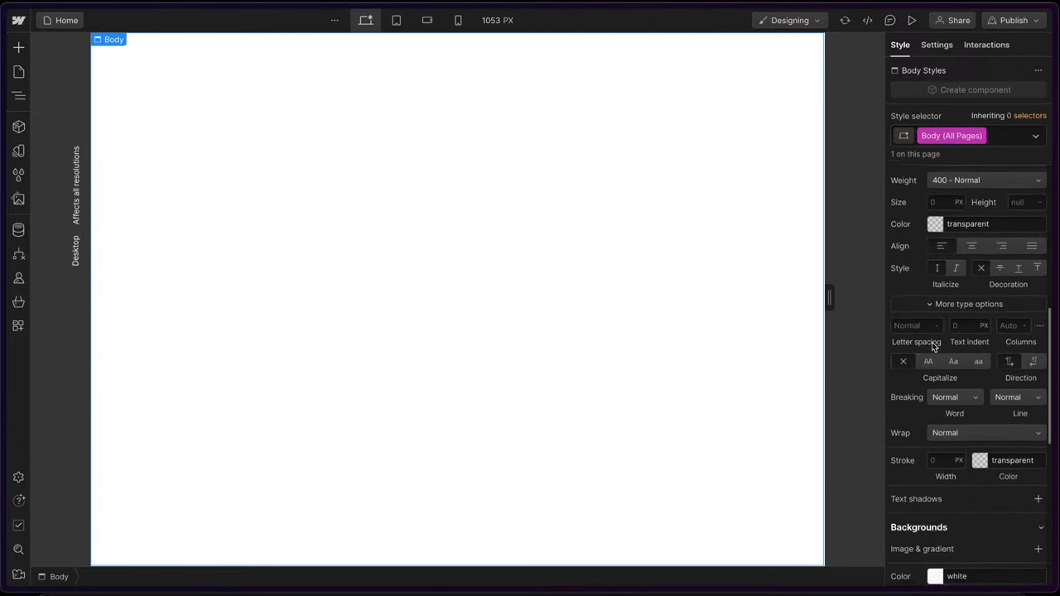
scroll(932, 352, "down", 1)
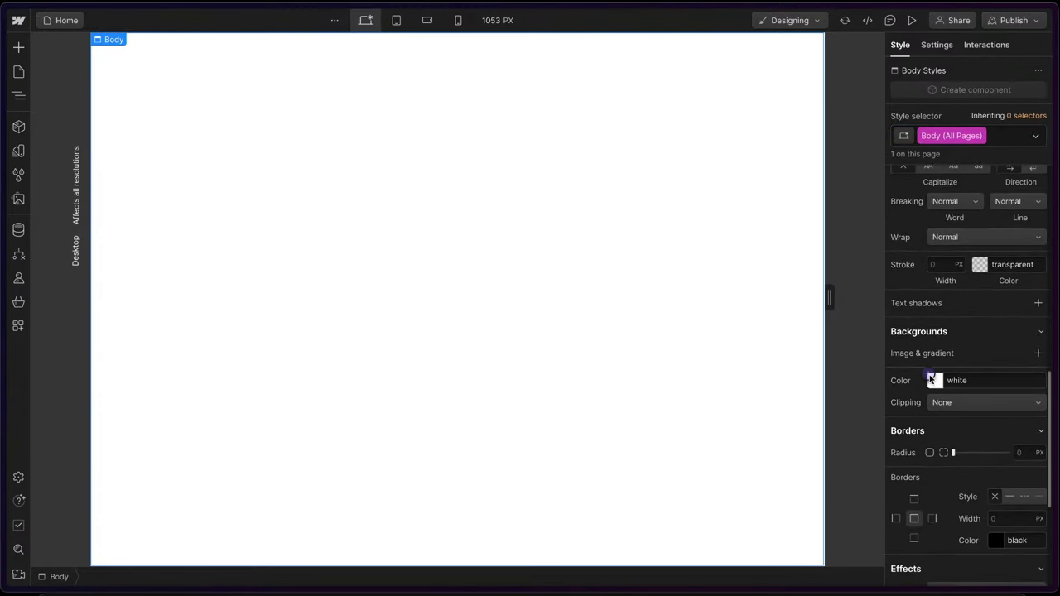
left_click(932, 380)
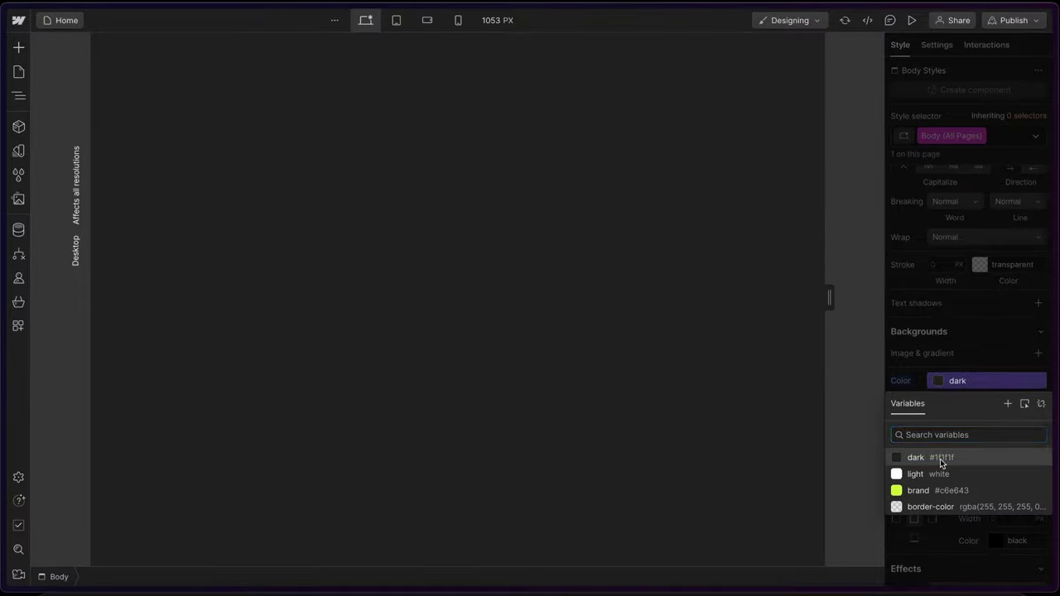
left_click(939, 457)
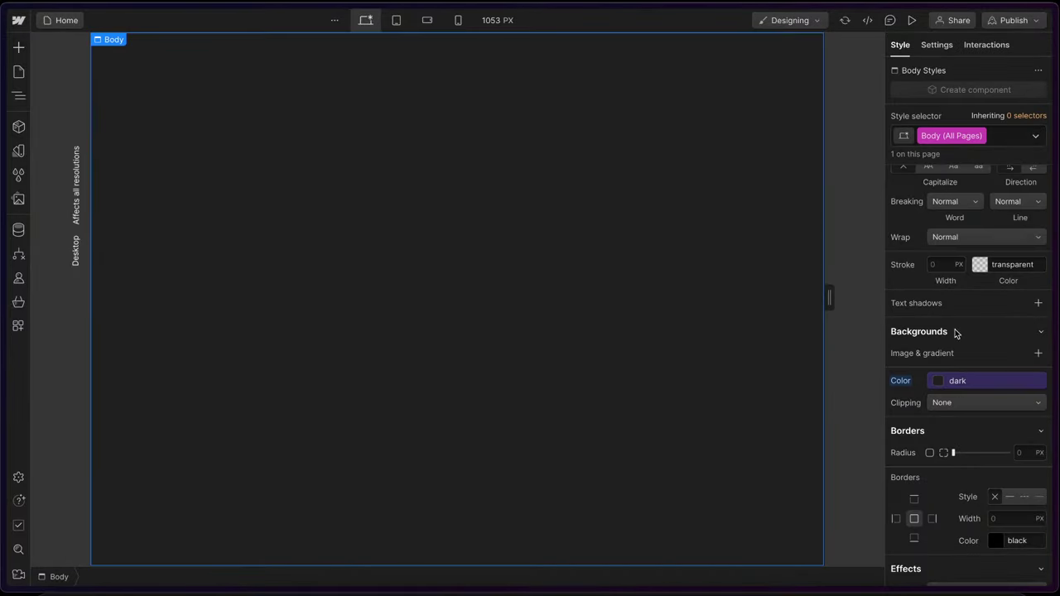
- Apply the light variable as the text colour of the Body (All Pages) tag
scroll(954, 332, "up", 5)
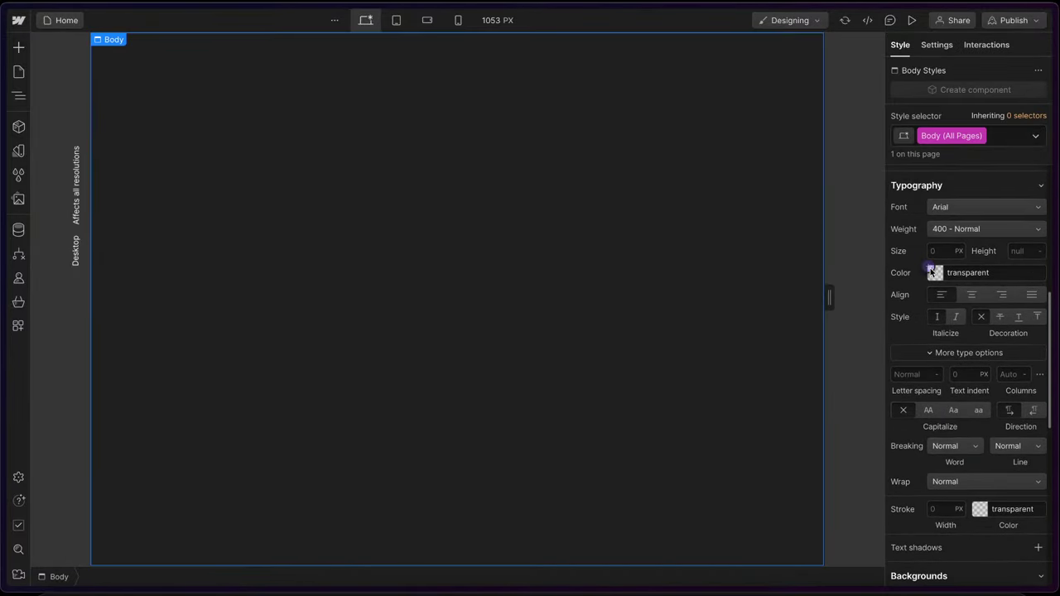
left_click(932, 272)
left_click(925, 365)
scroll(948, 240, "up", 1)
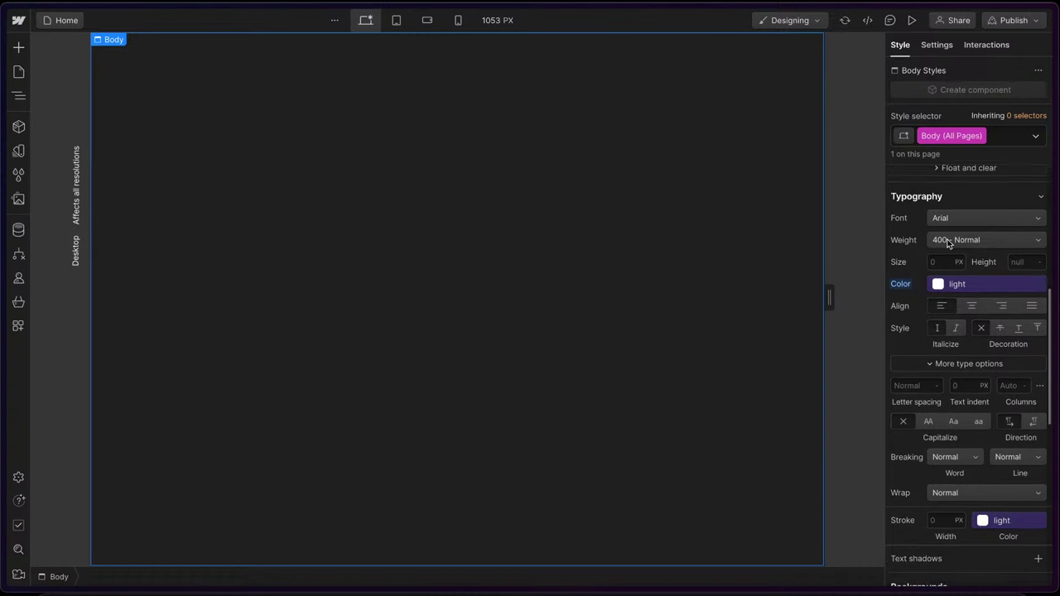
- Set the Body (All Pages) typography to the custom font Formula with weight 400 - Normal
left_click(952, 220)
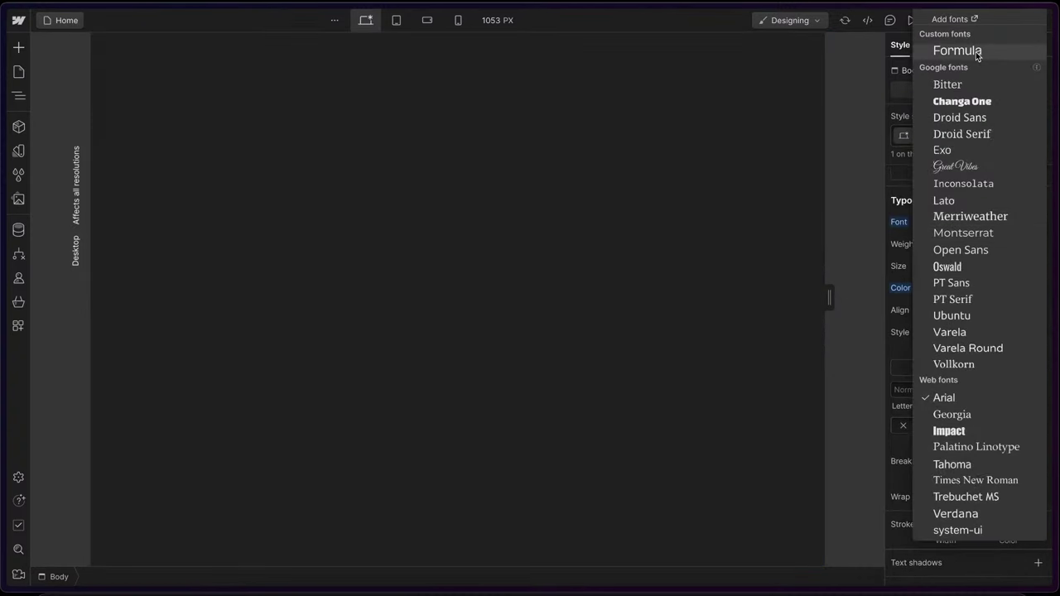
left_click(957, 51)
left_click(963, 243)
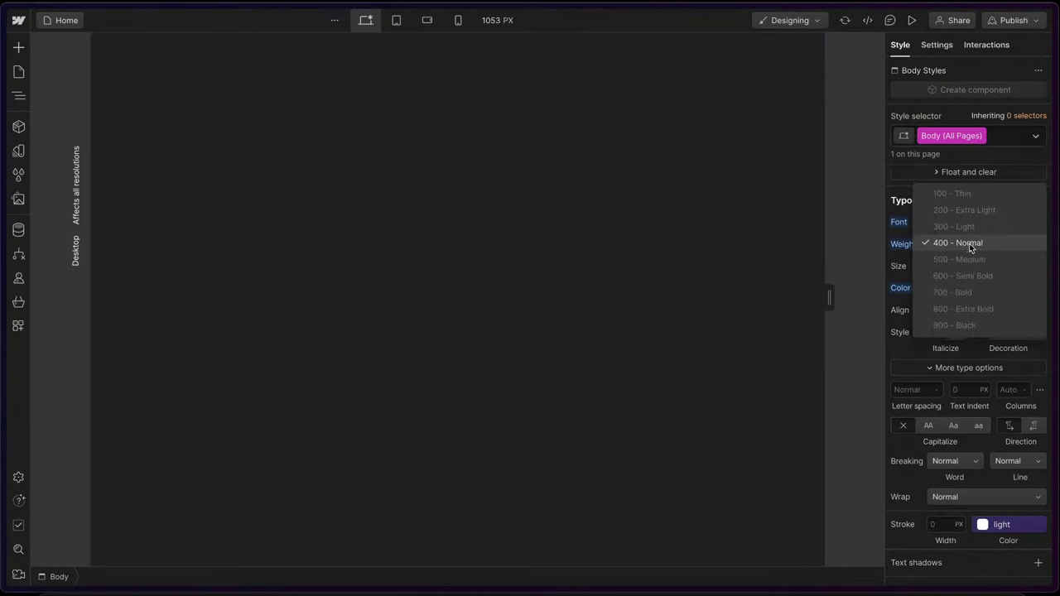
left_click(970, 245)
- Select the Body and add a div block inside it
left_click(601, 217)
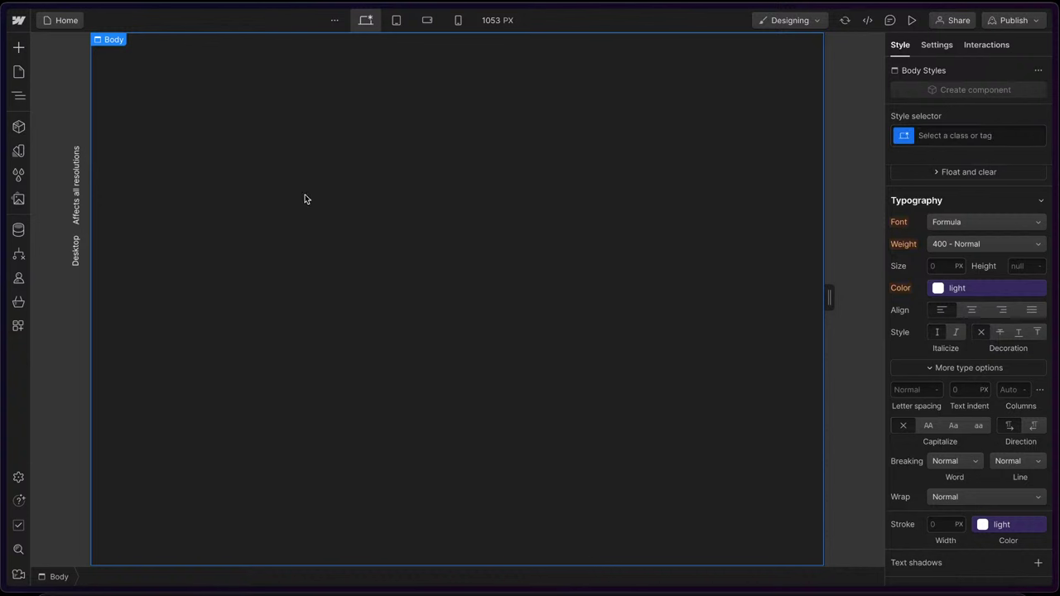
left_click(18, 99)
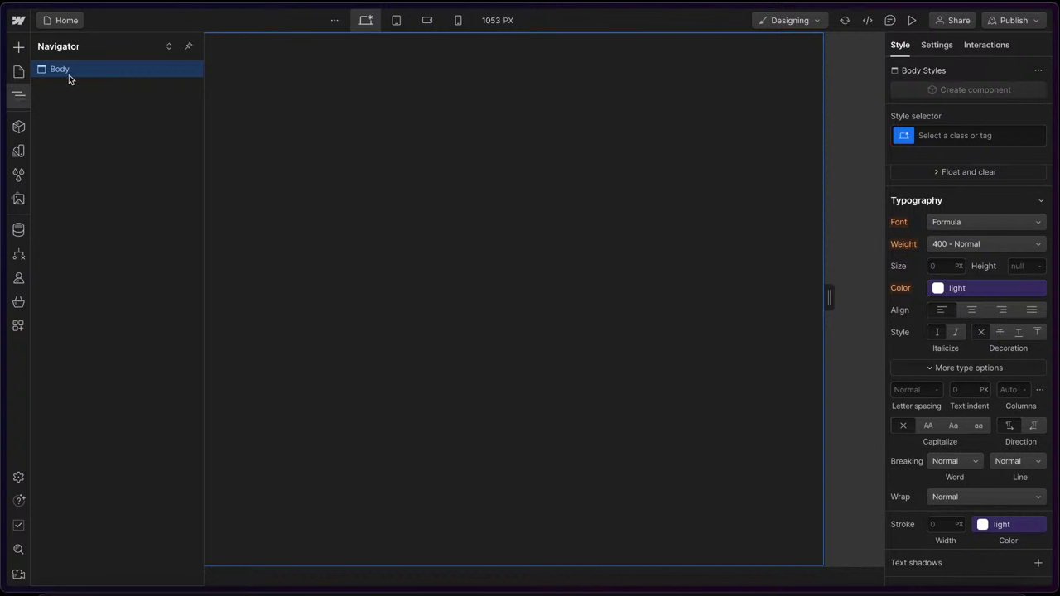
key("super+k")
type("div")
key("Return")
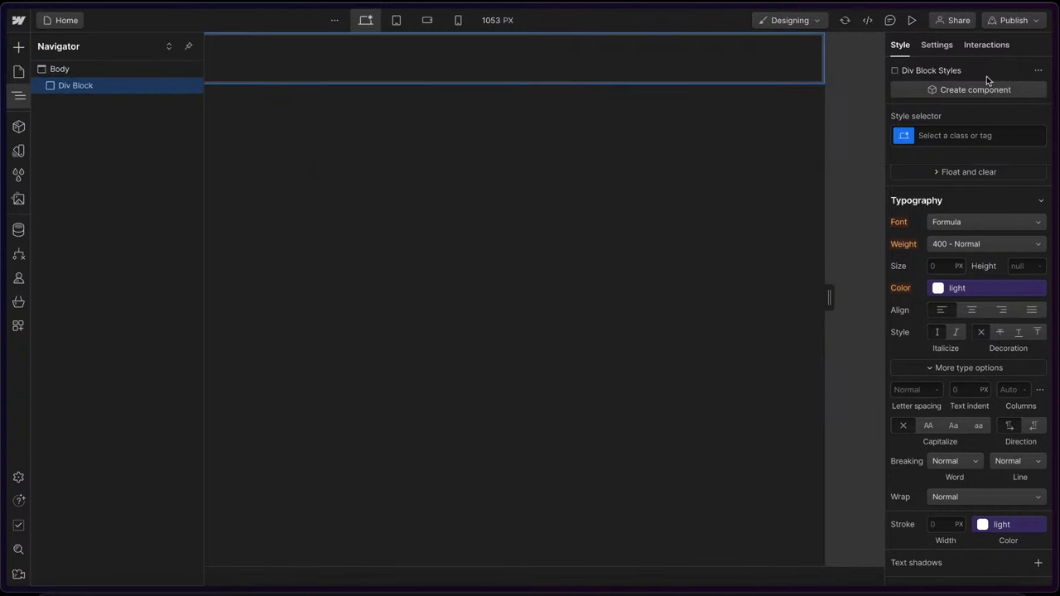
- Change the new div block's HTML tag to Nav and return to its style settings
left_click(934, 45)
left_click(956, 140)
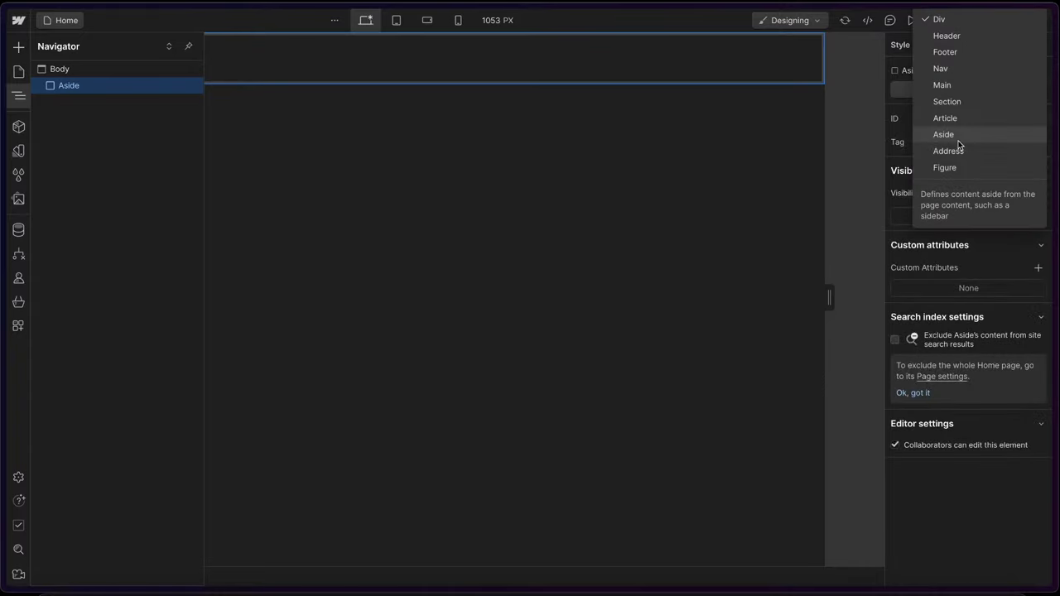
left_click(981, 70)
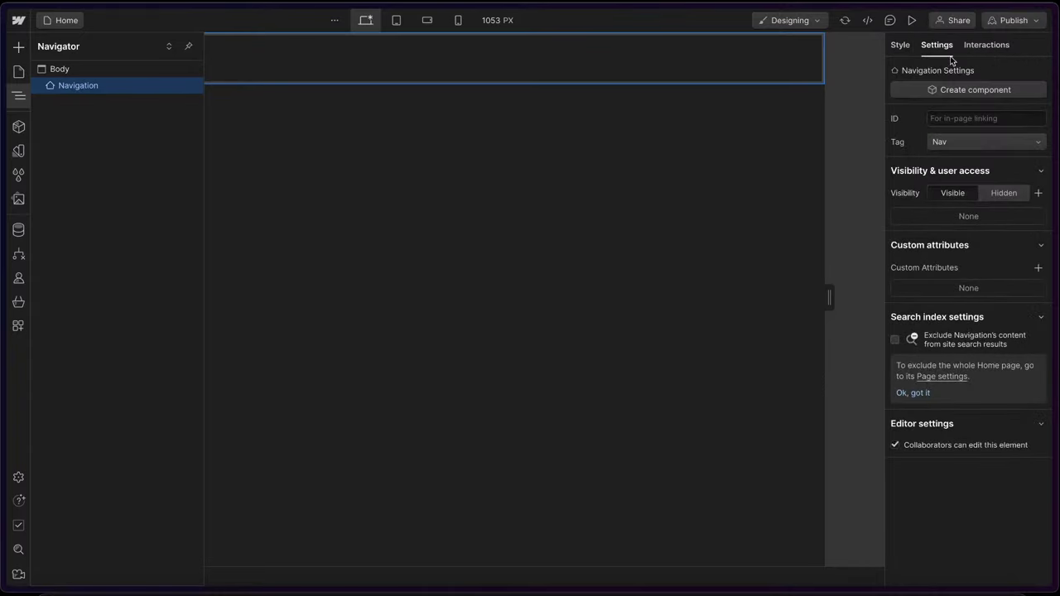
left_click(899, 45)
- Switch to the Eureka Lander Figma file and examine the nav frame's padding around the logo
key("ctrl+Right")
key("ctrl+Left")
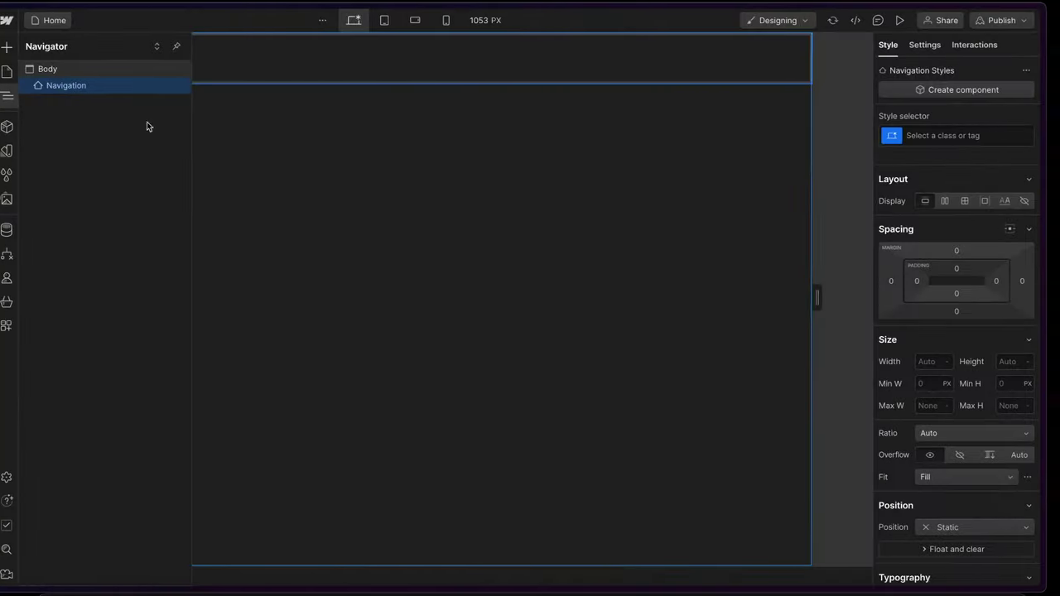
mouse_move(3, 124)
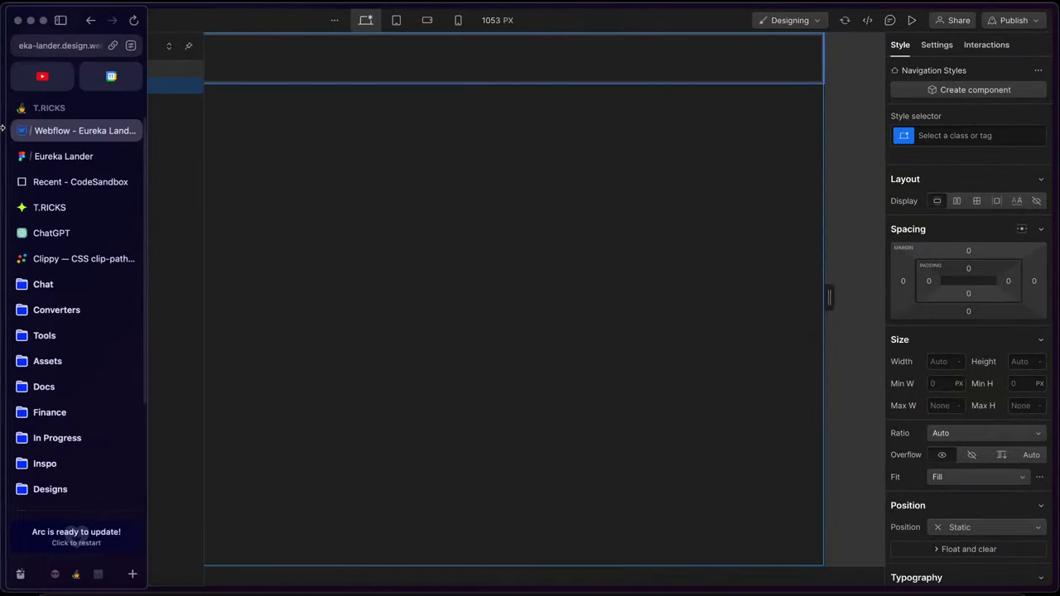
left_click(71, 164)
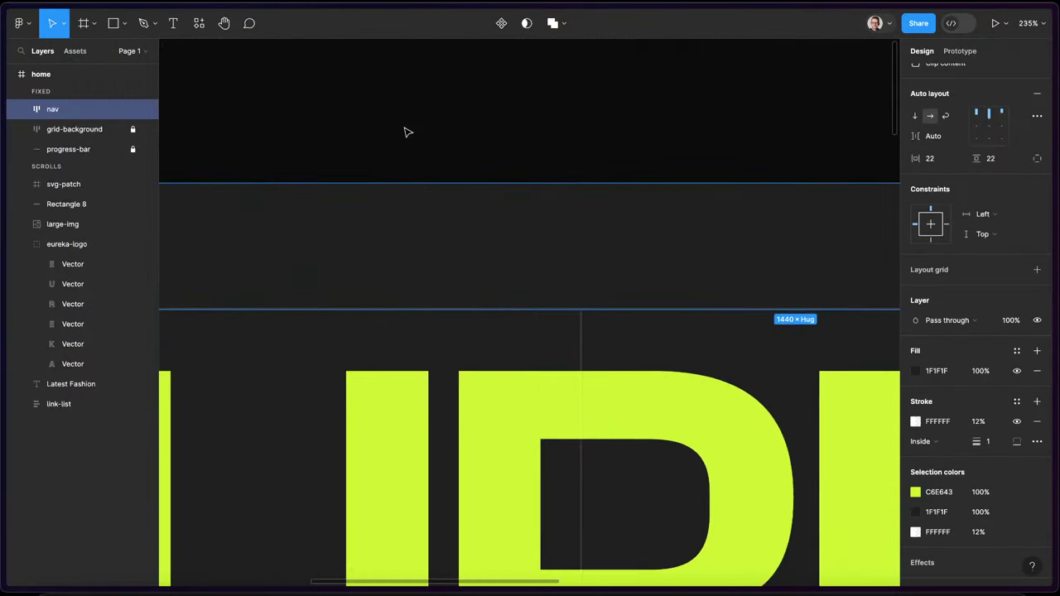
scroll(398, 218, "left", 5)
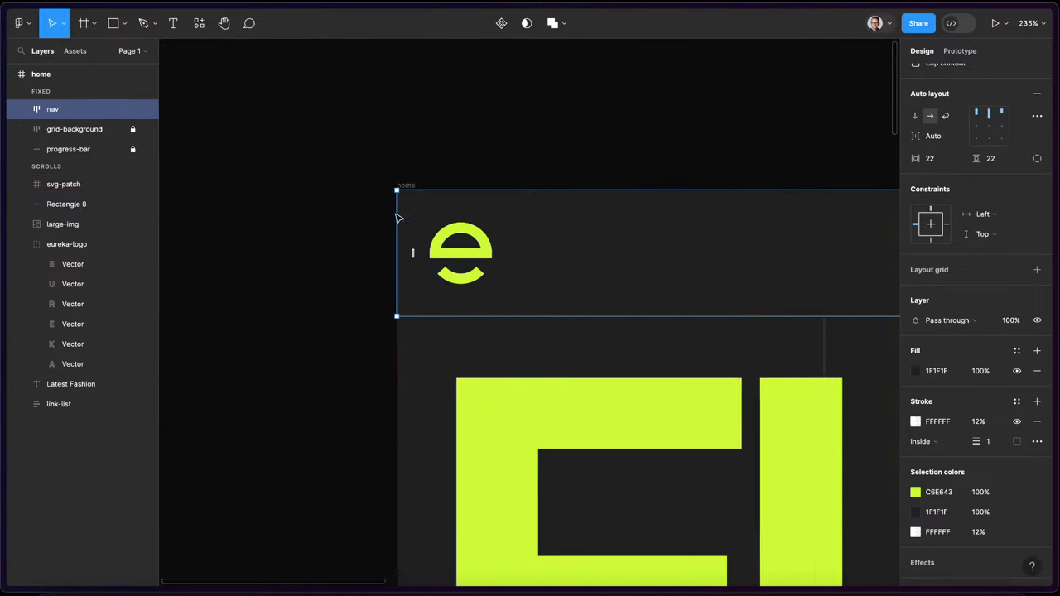
scroll(397, 218, "left", 2)
left_click(698, 207)
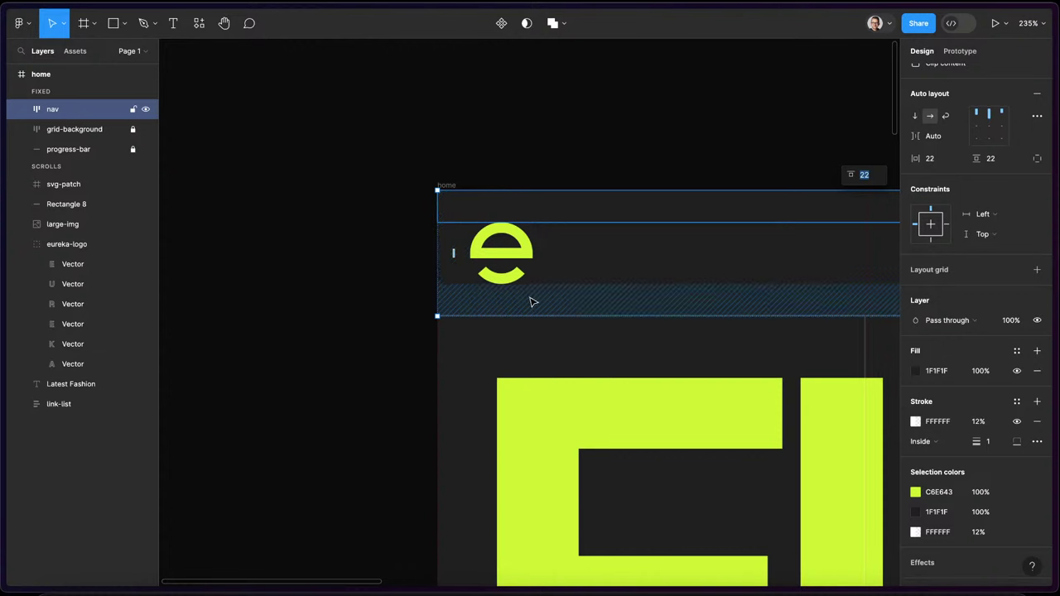
- Switch back to Webflow and give the navigation element the class nav_wrap
mouse_move(74, 103)
left_click(76, 131)
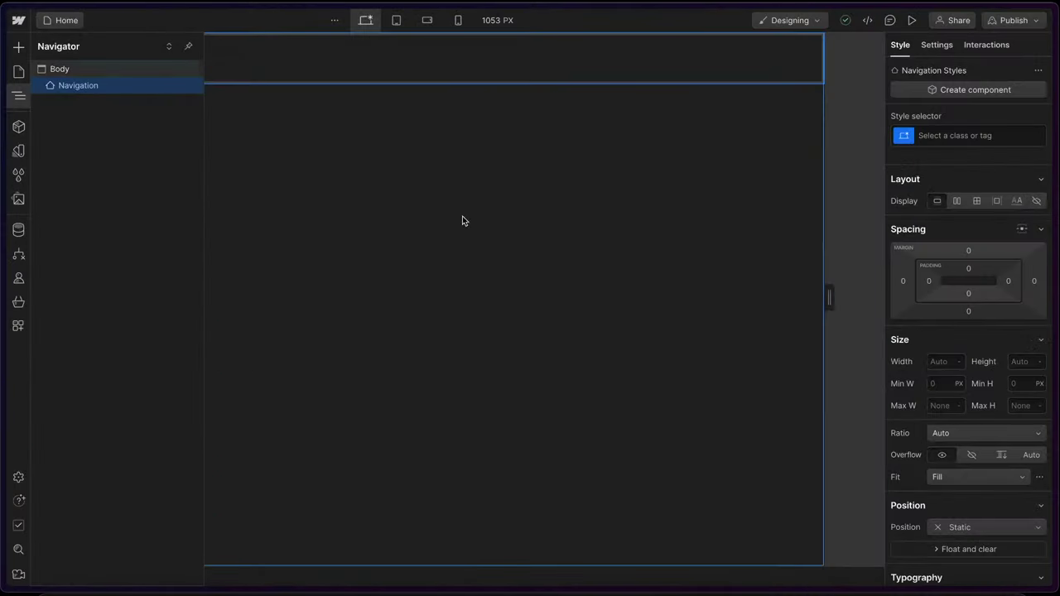
left_click(963, 137)
type("nav_wrap")
key("Return")
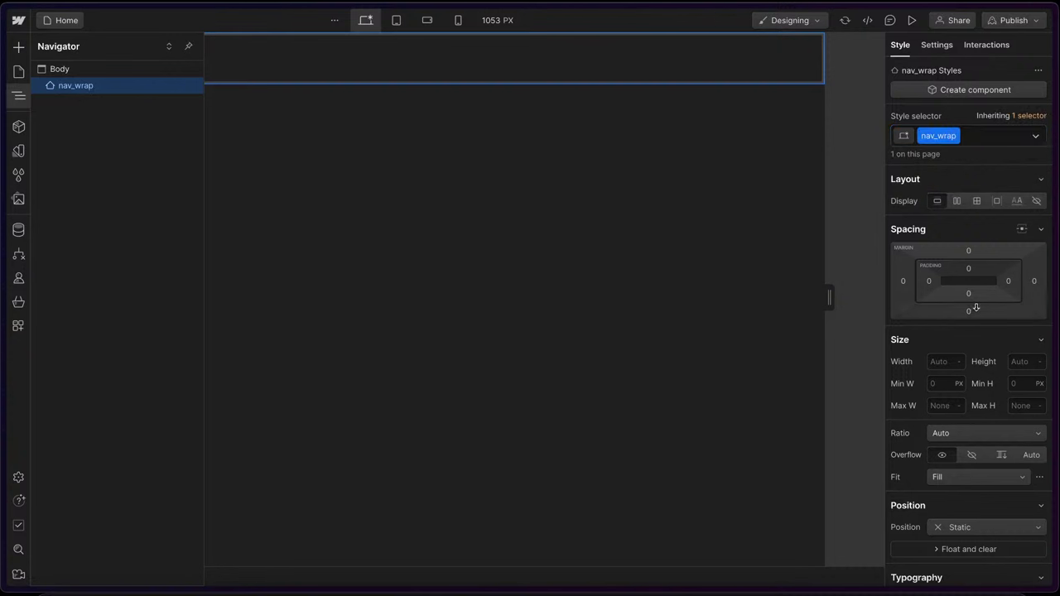
- Set nav_wrap's padding to 1.375rem on all four sides, calculated from the design's 22 px
left_click(968, 268)
type("22")
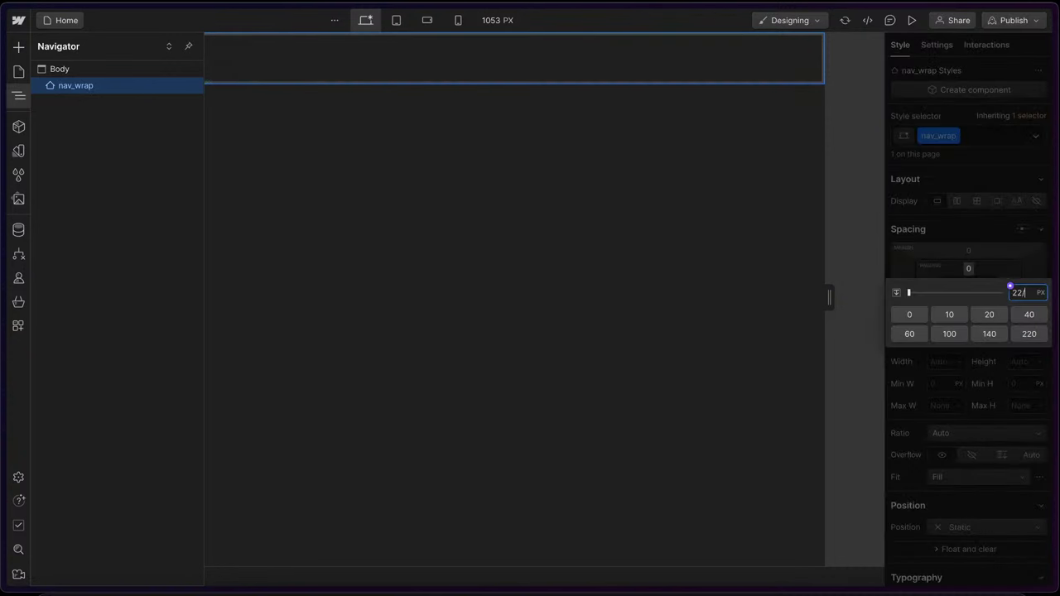
key("Return")
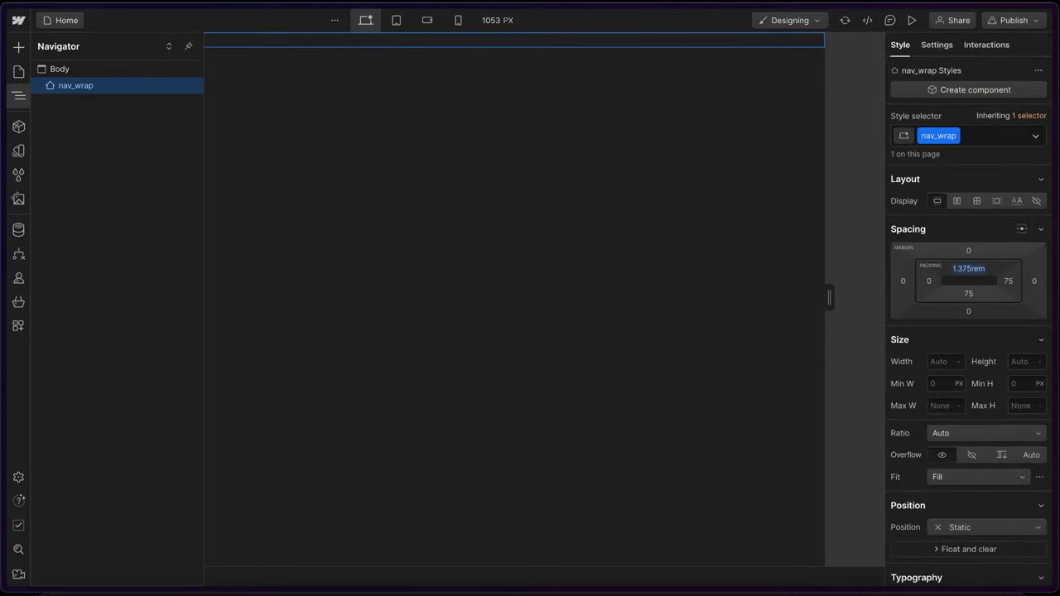
left_click(966, 269)
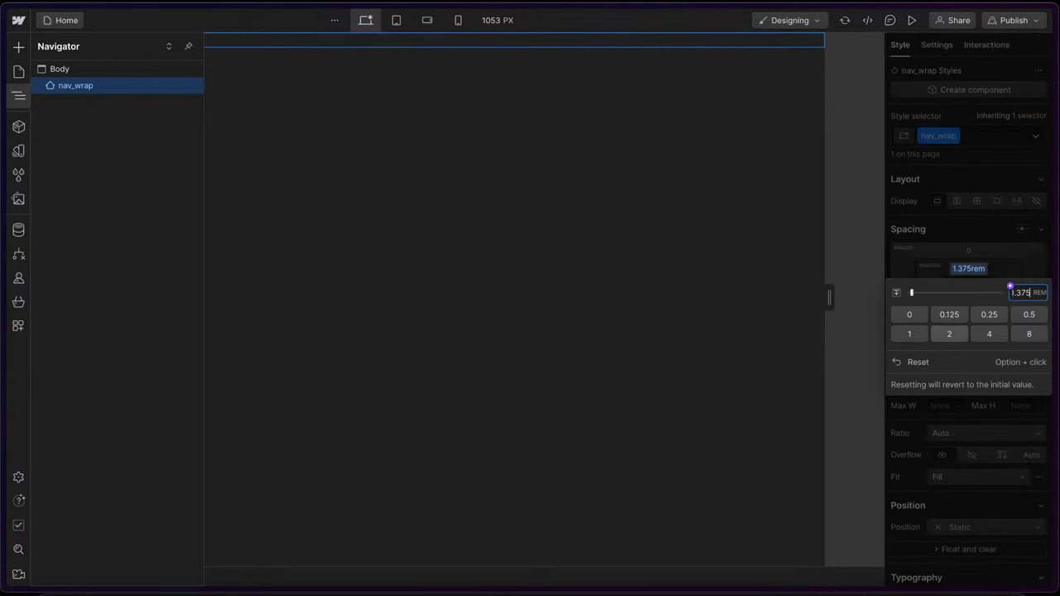
key("Return")
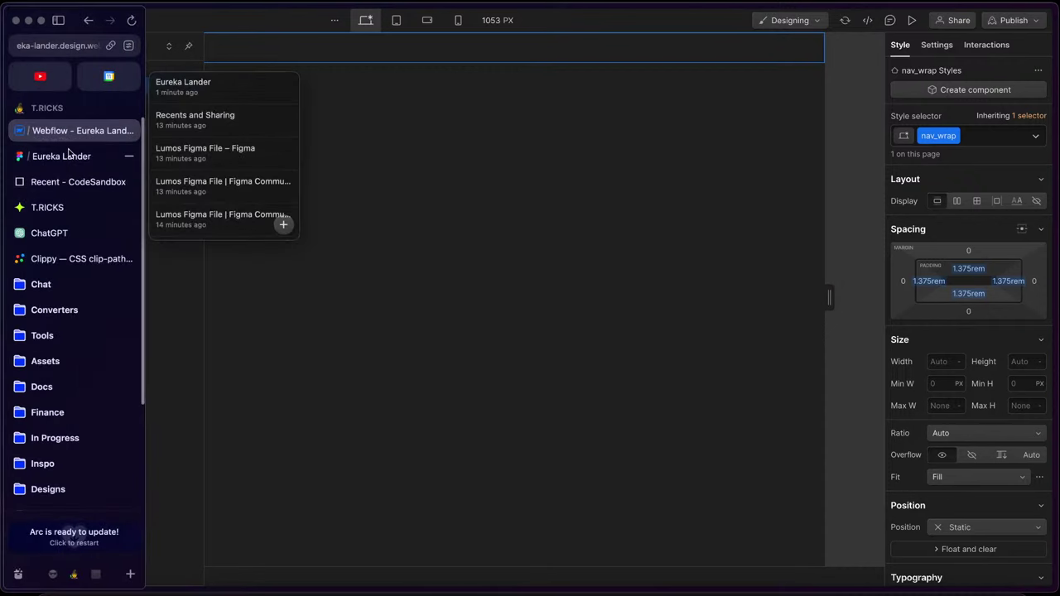
- Switch to the Figma design and copy the logo frame in the nav as SVG
left_click(281, 220)
double_click(523, 255)
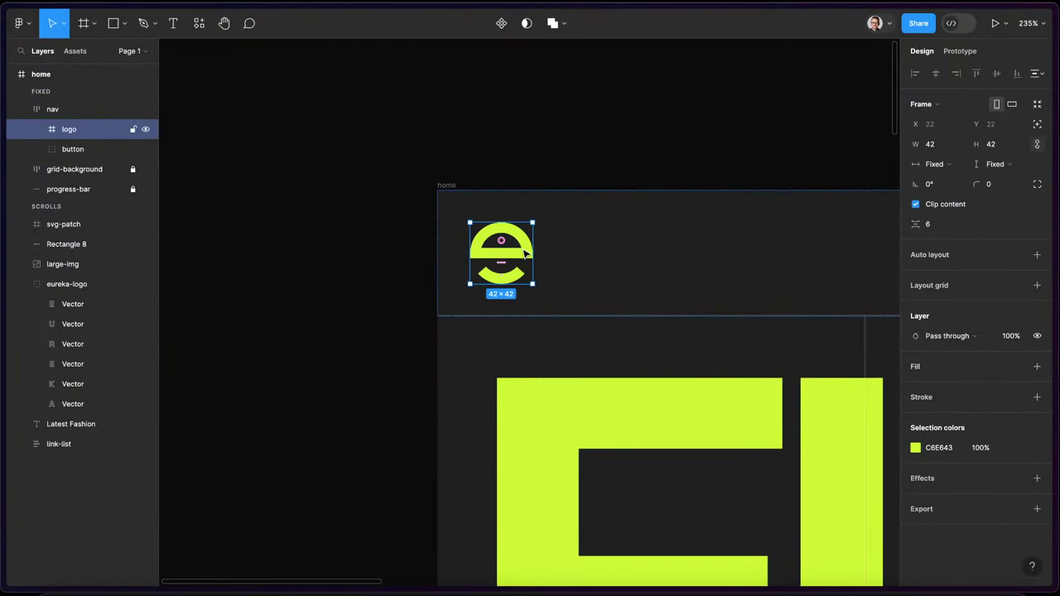
right_click(525, 253)
mouse_move(599, 250)
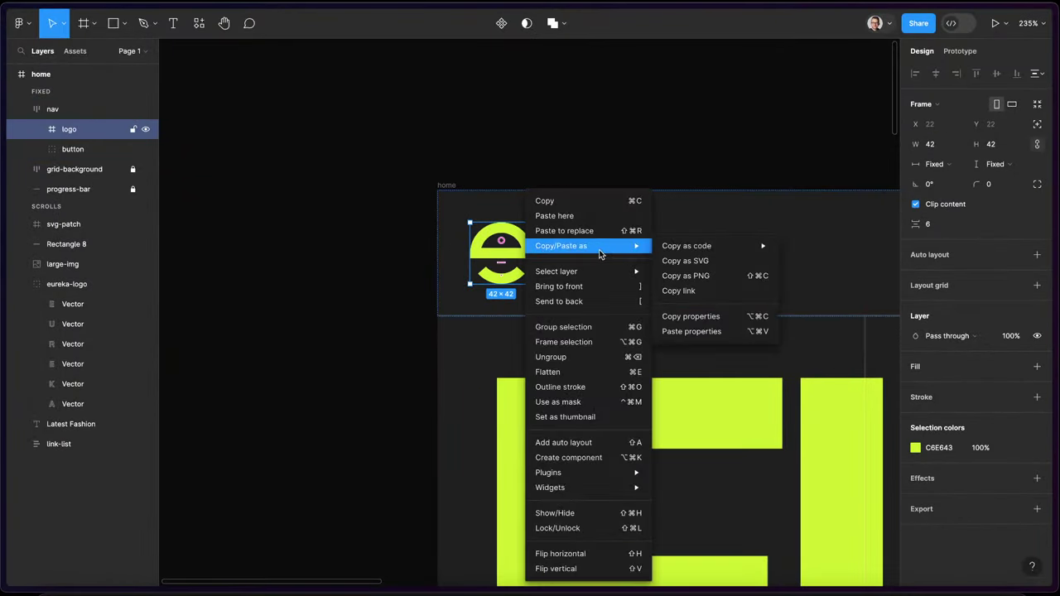
left_click(717, 261)
- Return to Webflow, launch the SVG Import app and paste the copied logo code into nav_wrap
mouse_move(2, 202)
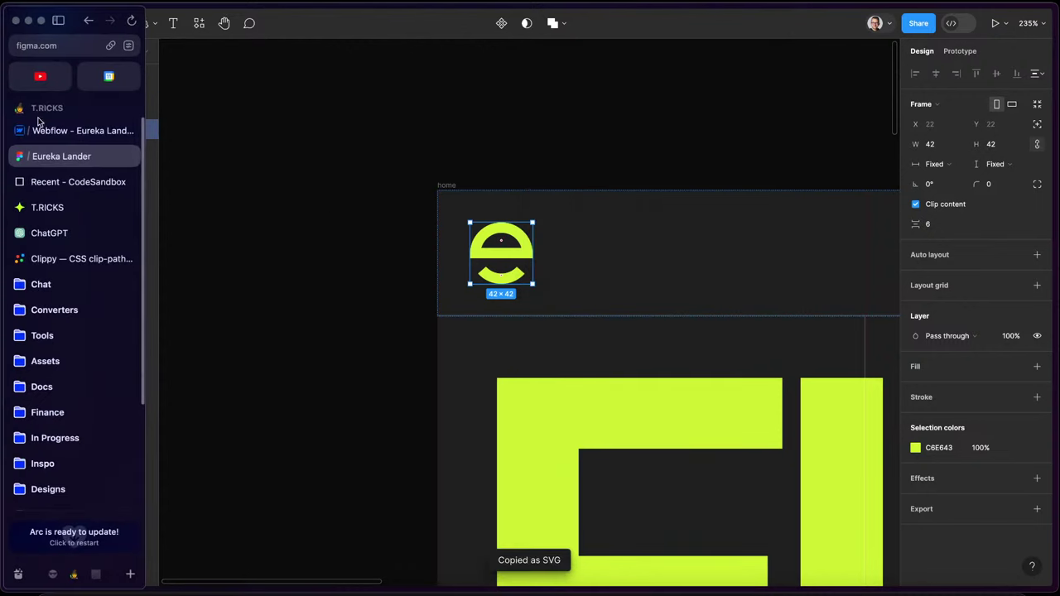
left_click(66, 136)
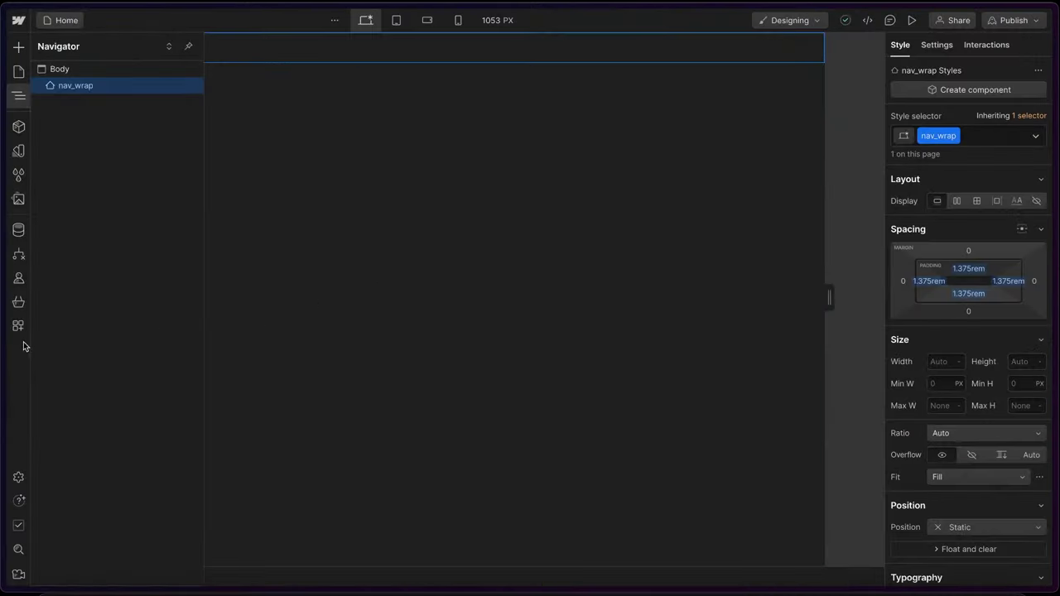
left_click(19, 325)
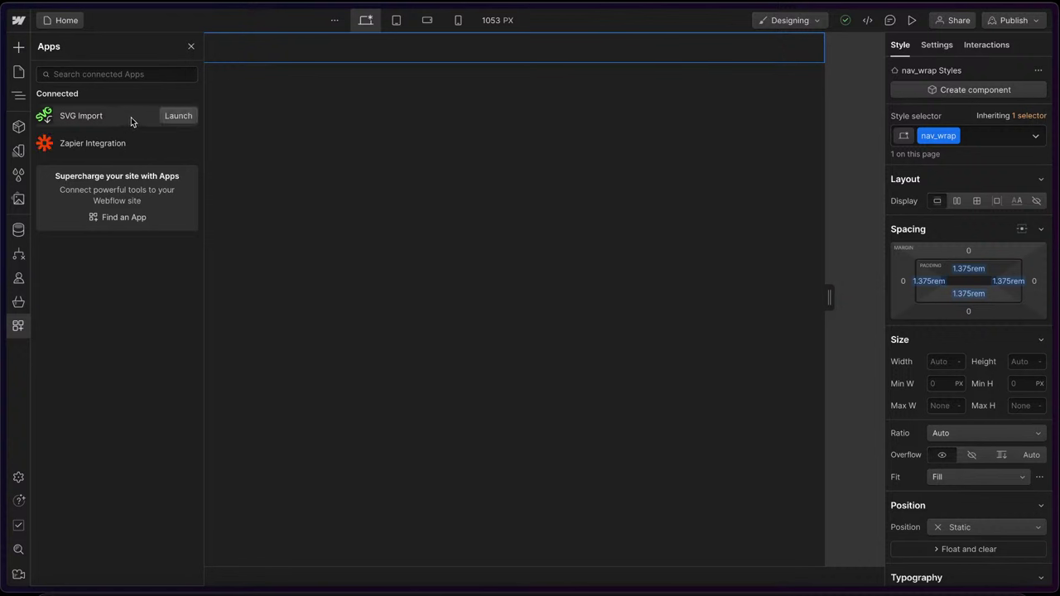
left_click(182, 121)
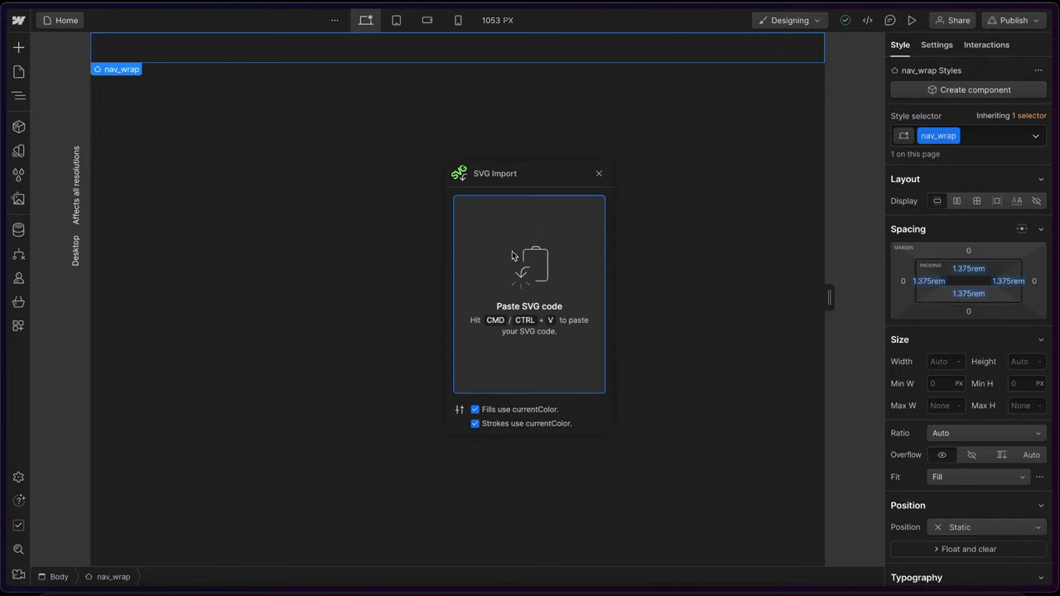
key("ctrl+v")
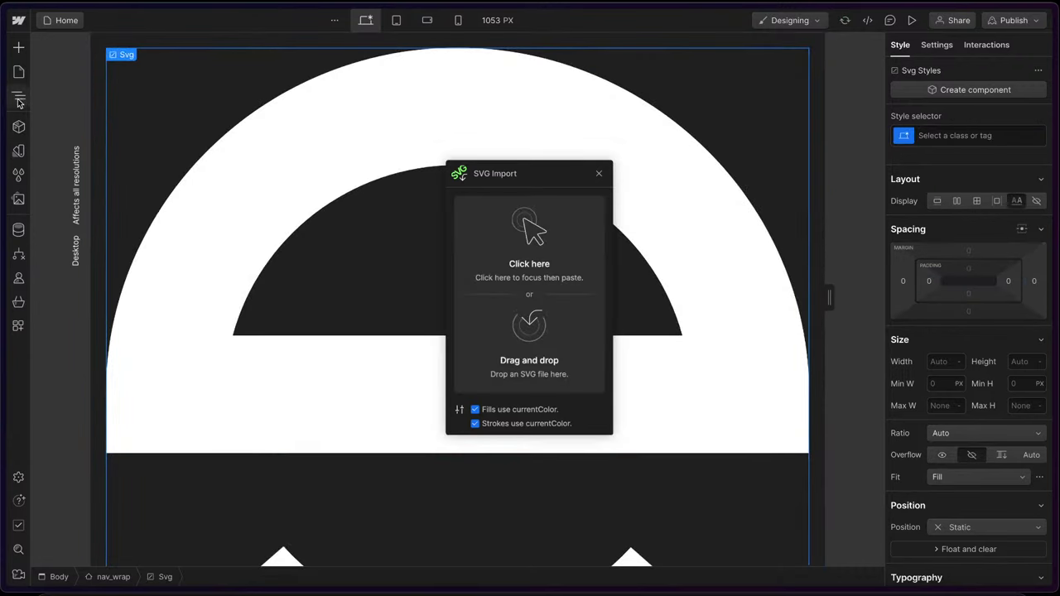
- Give the imported Svg element inside nav_wrap the class nav_logo
left_click(20, 98)
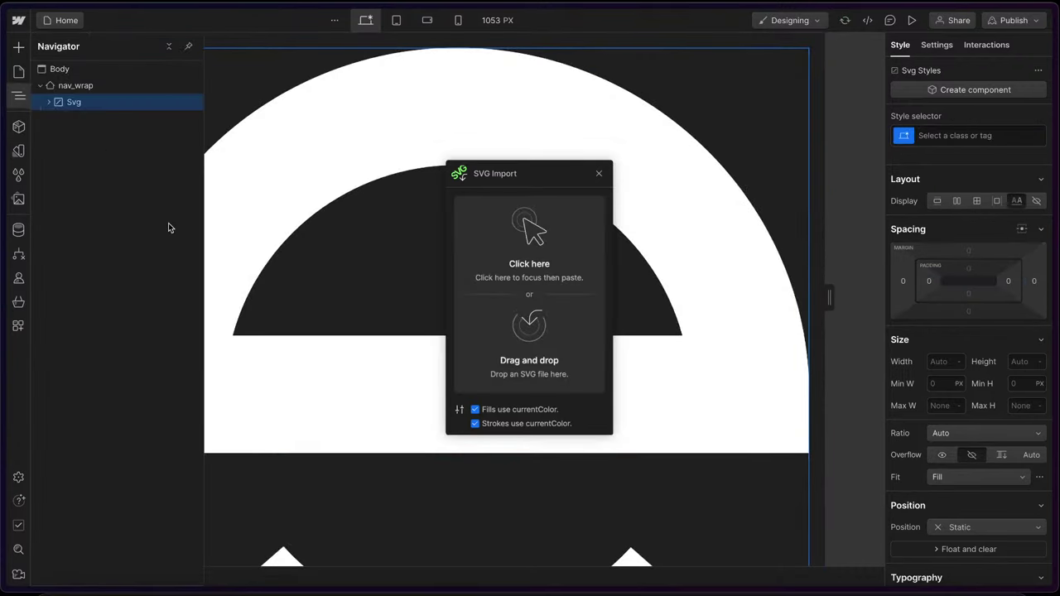
left_click(939, 148)
type("nav")
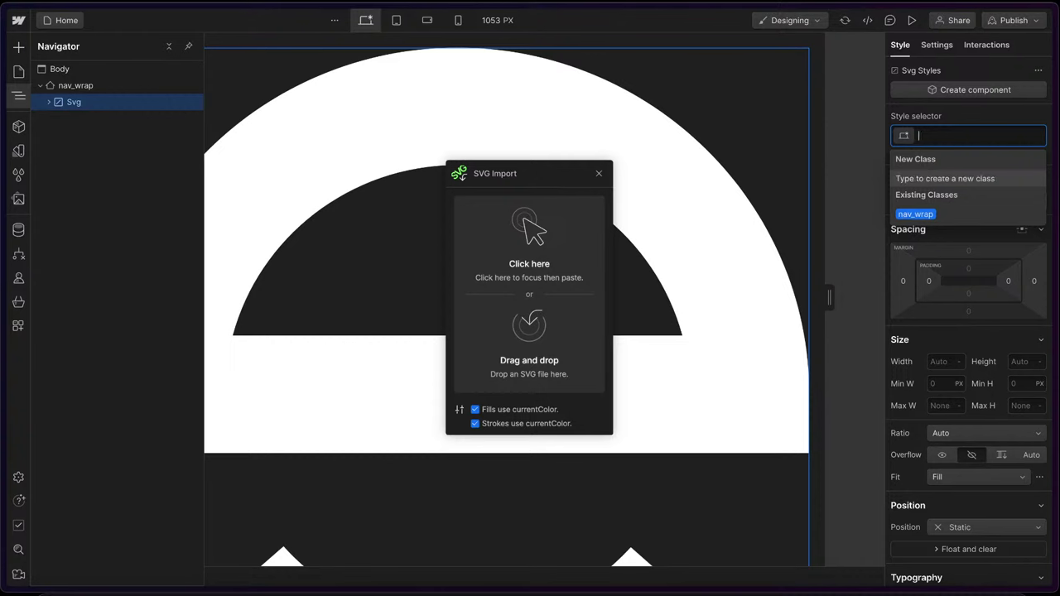
type("_logo")
key("Return")
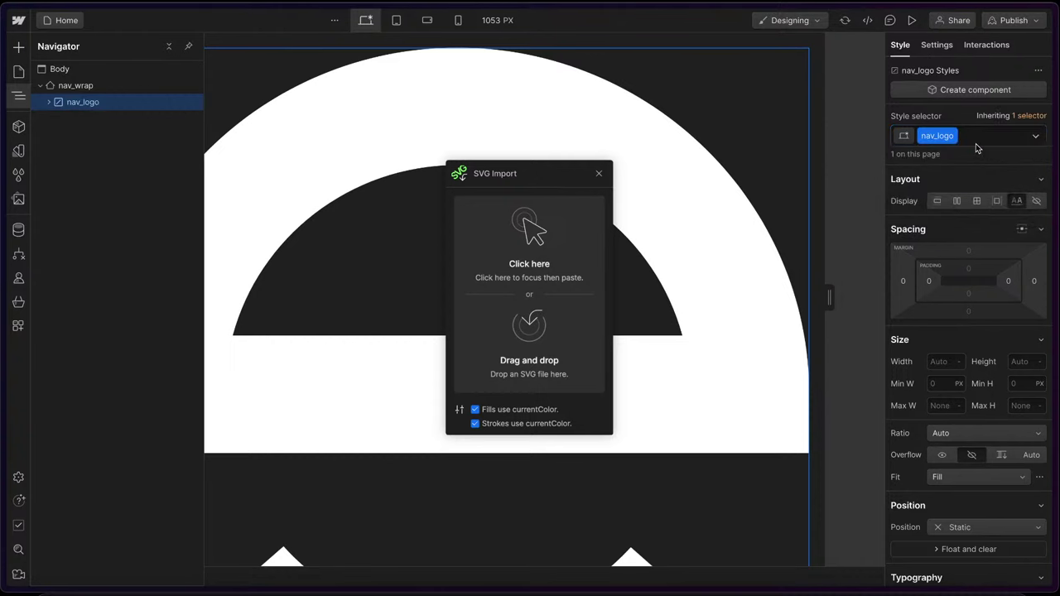
- Check the logo frame's width in Figma and set nav_logo's width in Webflow to the matching 2.625rem
mouse_move(2, 240)
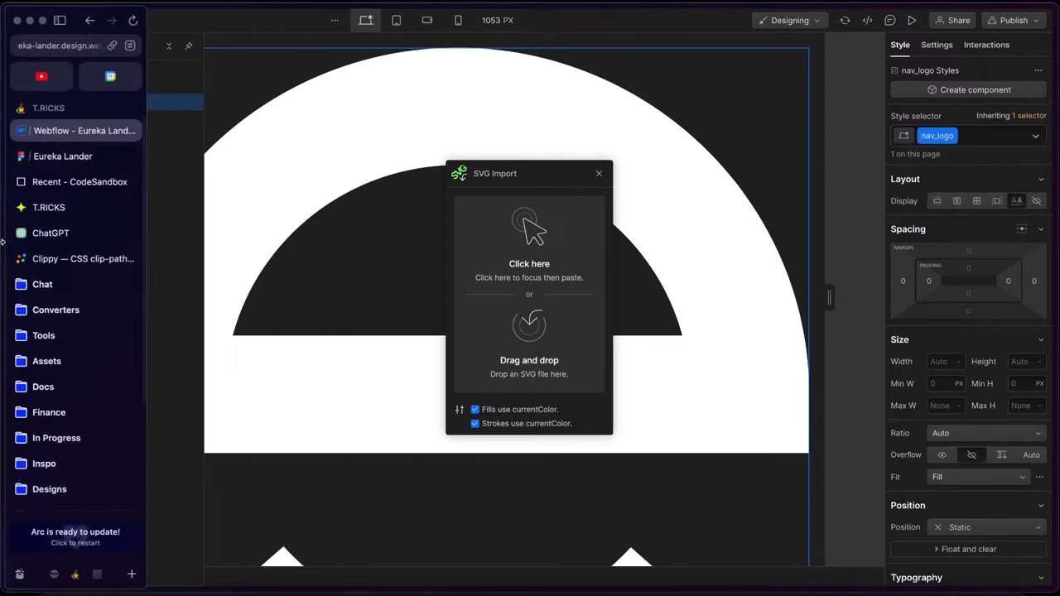
left_click(62, 155)
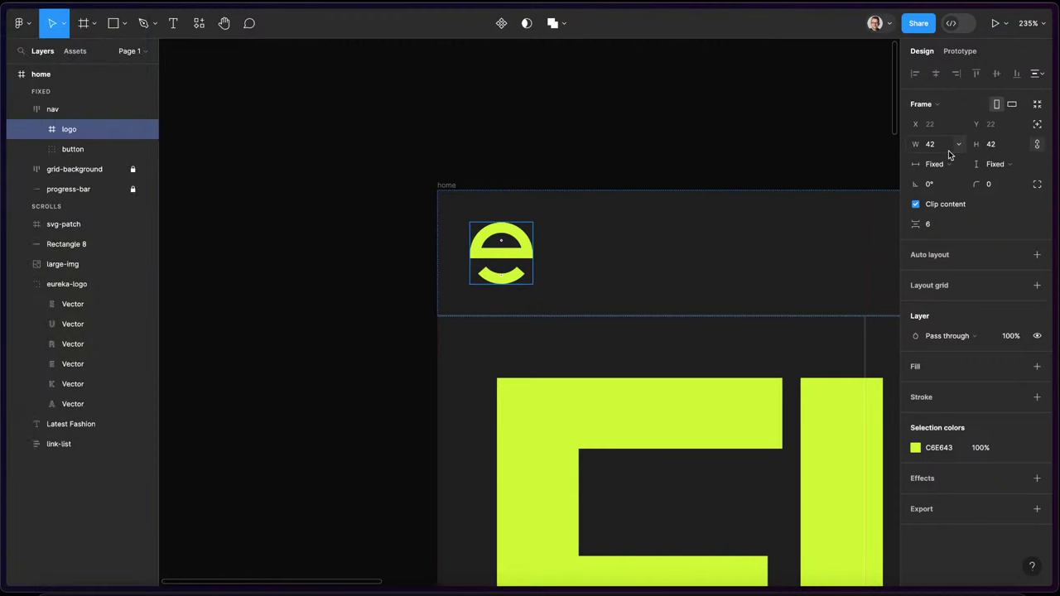
mouse_move(2, 124)
left_click(52, 128)
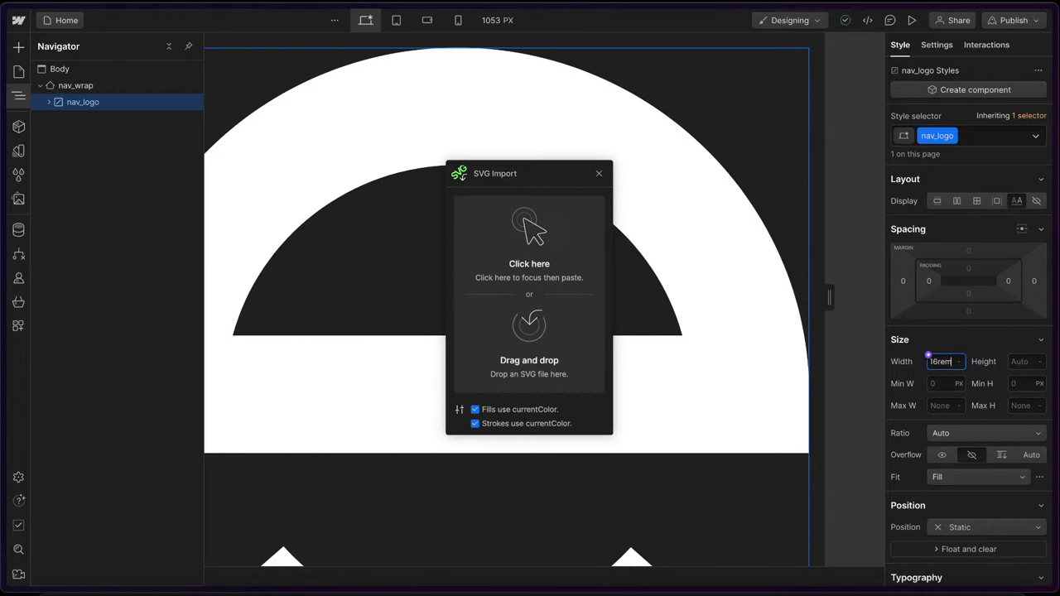
key("Return")
left_click(18, 96)
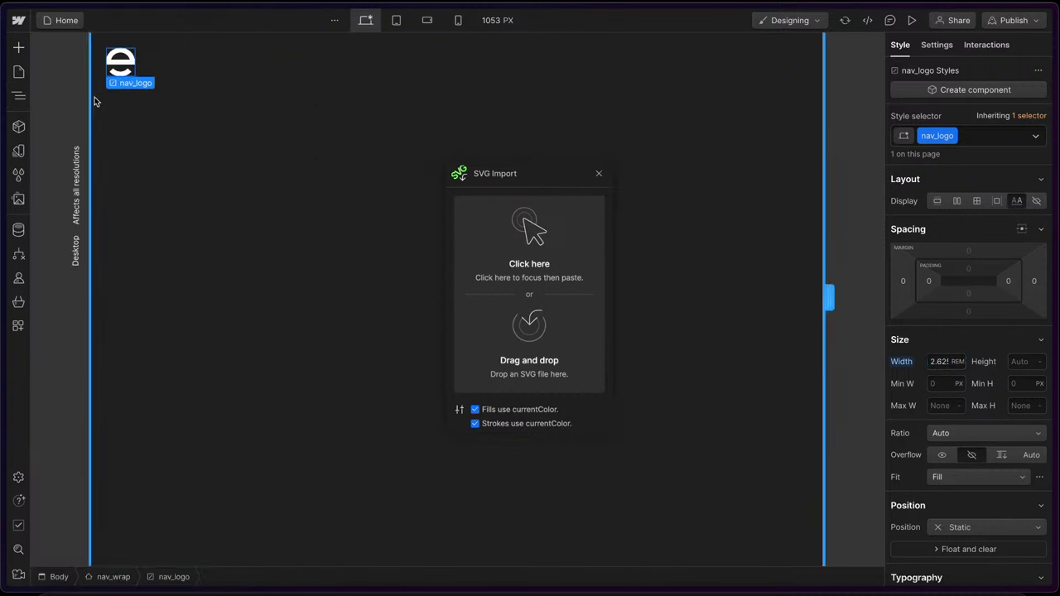
- Apply the brand variable as nav_logo's text colour and close the SVG Import app
scroll(967, 339, "down", 10)
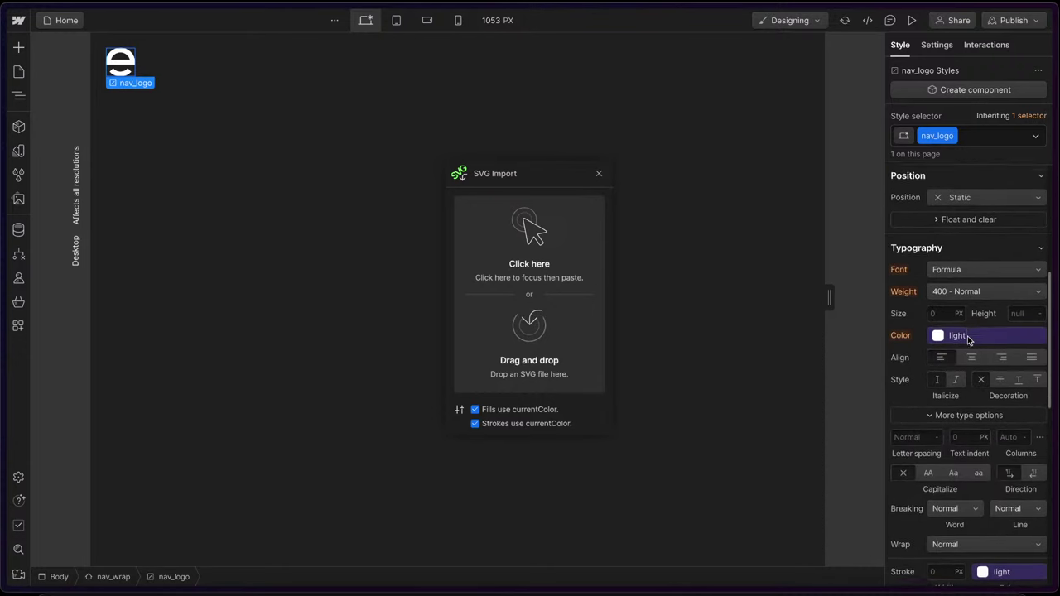
left_click(956, 312)
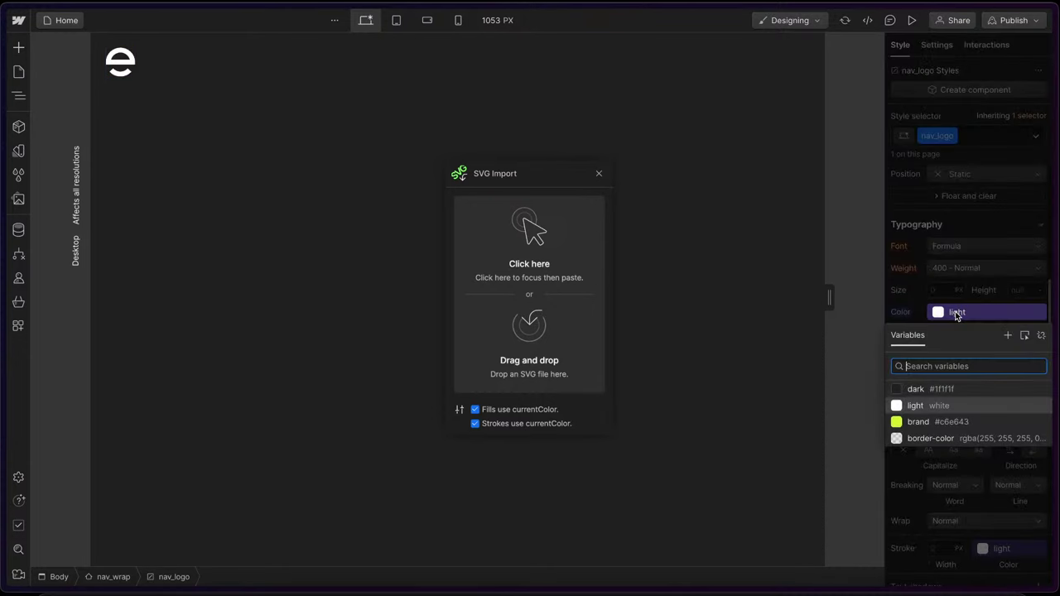
left_click(923, 422)
left_click(600, 175)
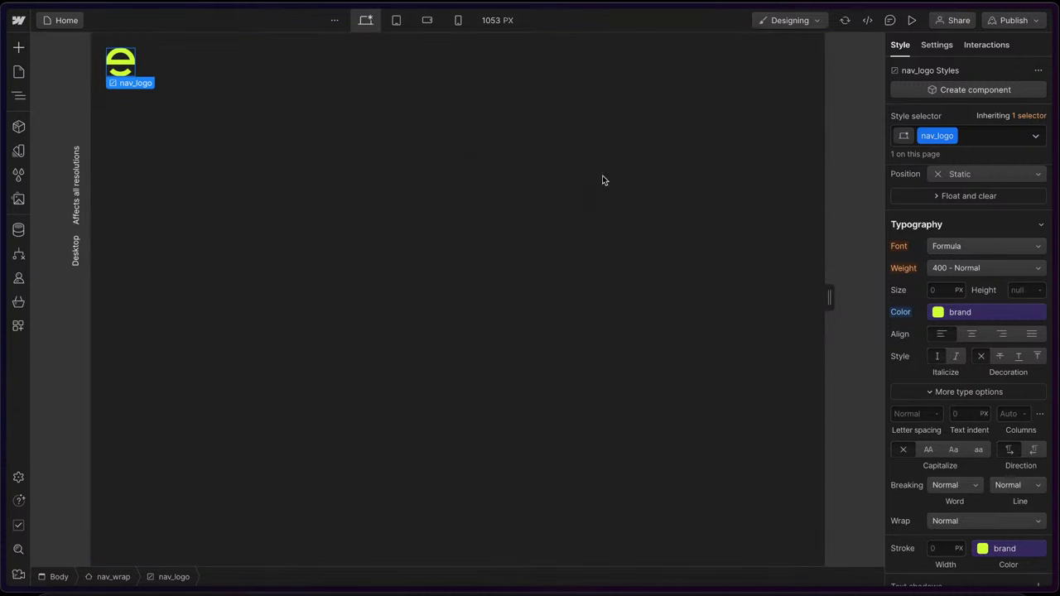
- Add a Button element inside nav_wrap and show the page's element structure in the Navigator
left_click(216, 57)
key("ctrl+k")
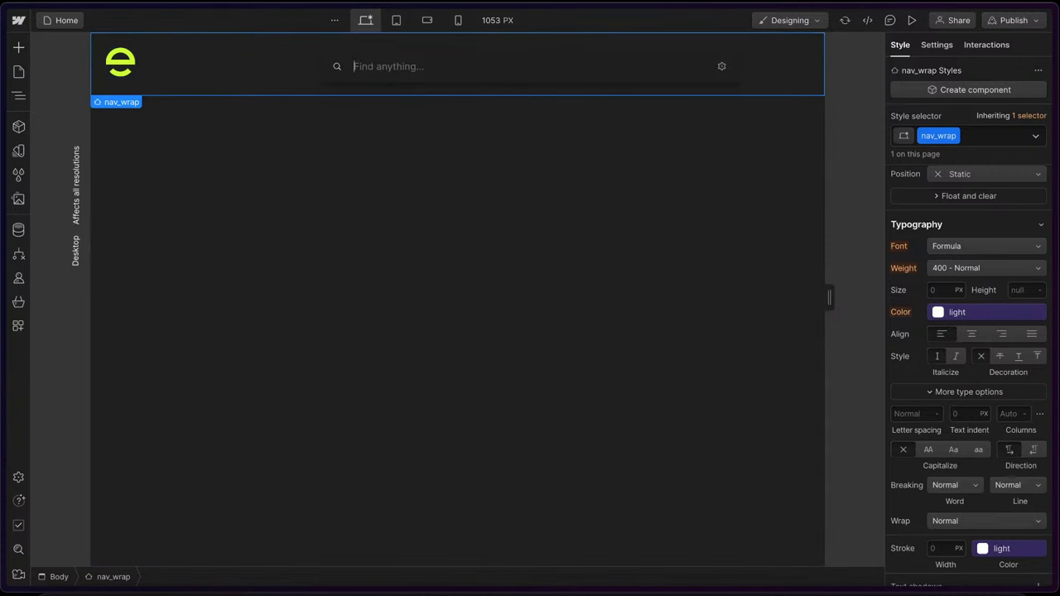
type("but")
key("Return")
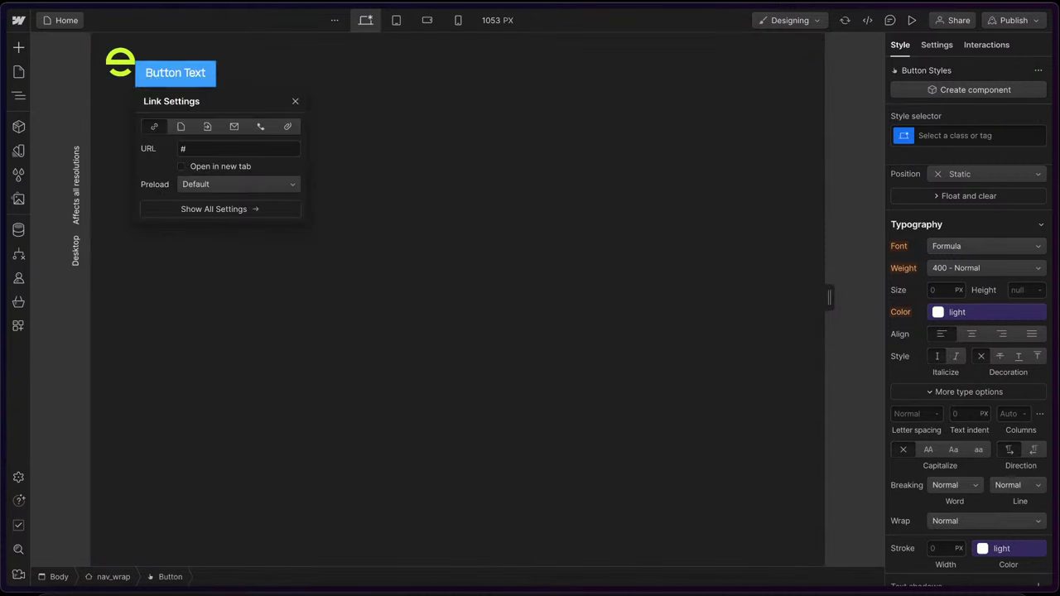
left_click(19, 96)
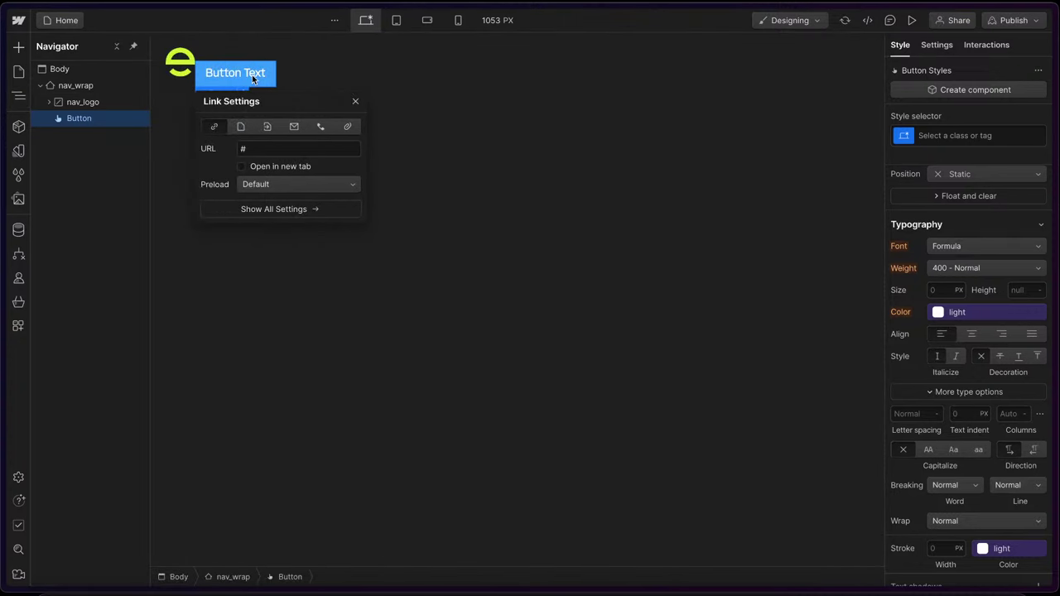
- Close the new button's link settings and give it the class button
key("Escape")
key("ctrl+Return")
type("button")
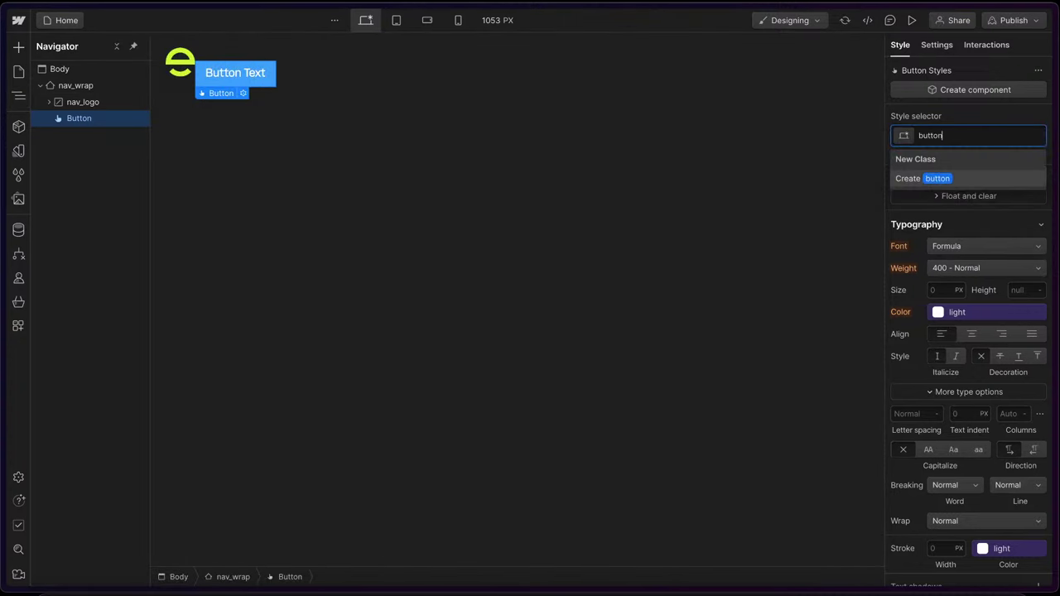
key("Return")
- Apply the brand variable as the button's background colour and the dark variable as its text colour
scroll(1003, 433, "down", 4)
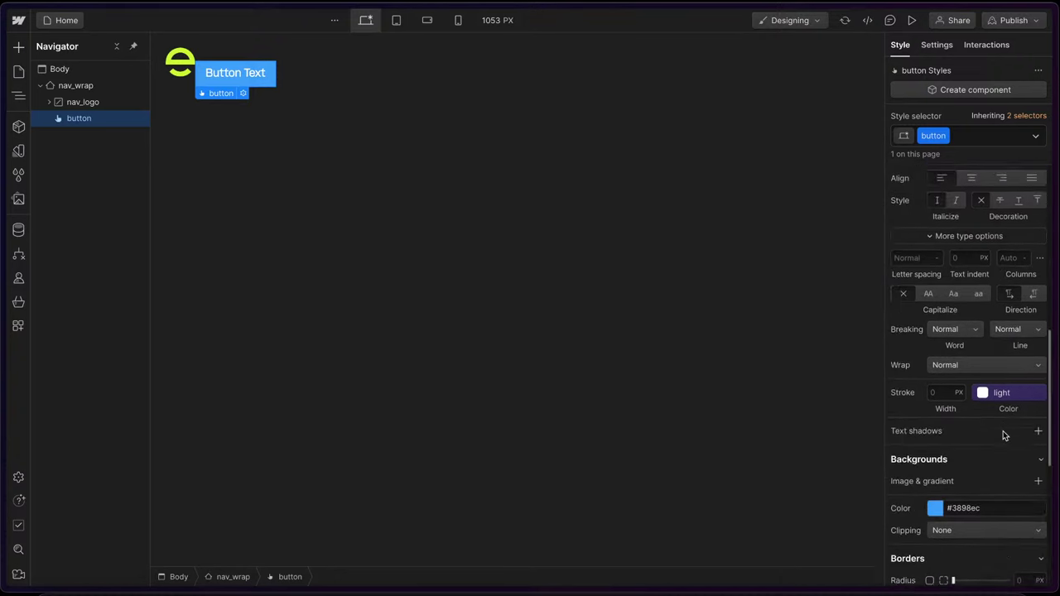
left_click(929, 386)
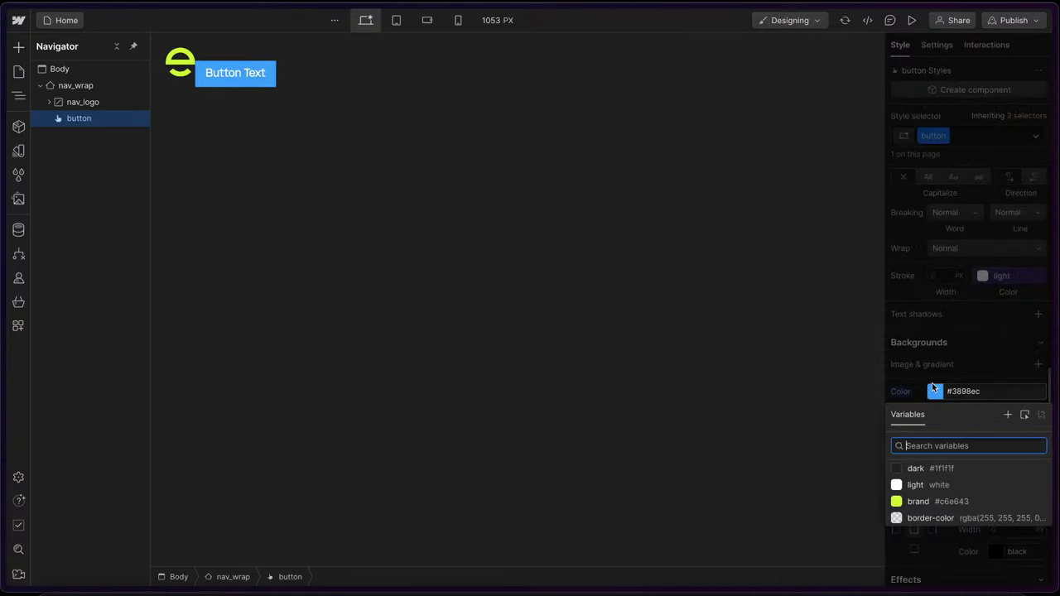
left_click(926, 497)
scroll(942, 284, "up", 3)
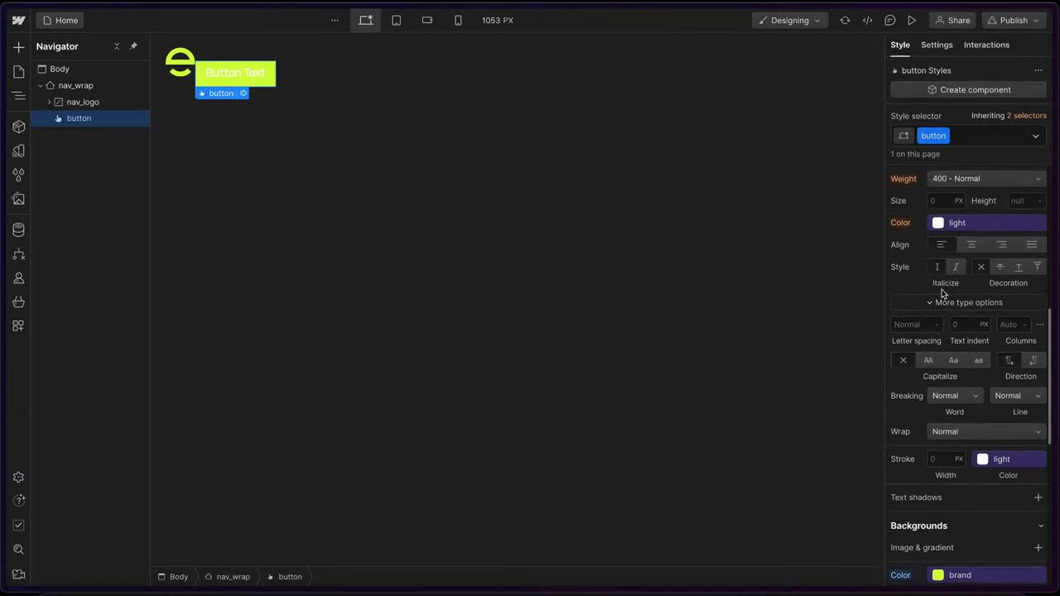
left_click(948, 224)
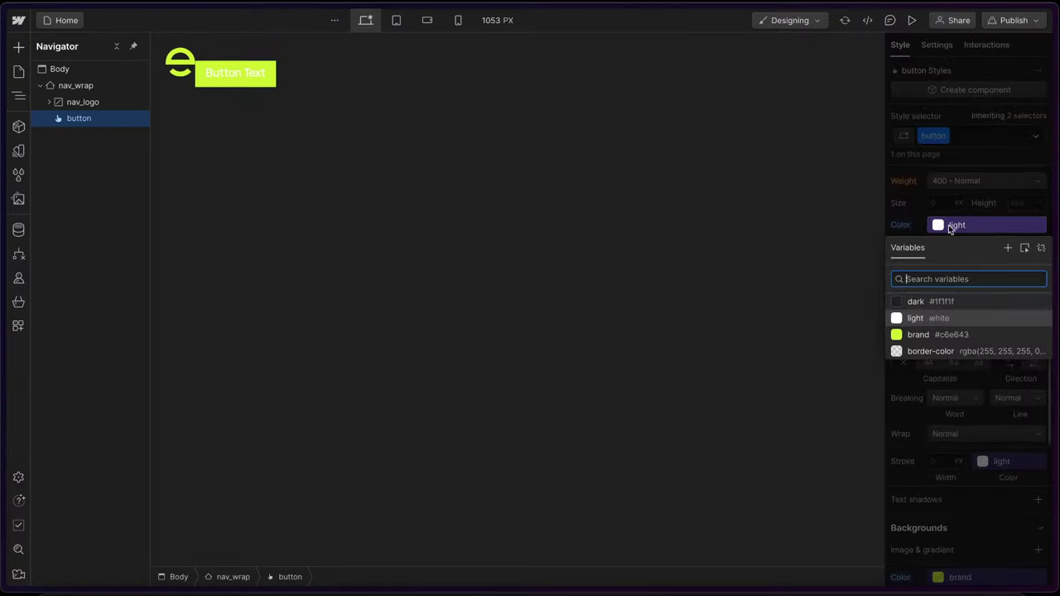
left_click(936, 303)
- Switch to the Figma design and inspect the Shop Now button's text style and its background's corner radius
mouse_move(1, 145)
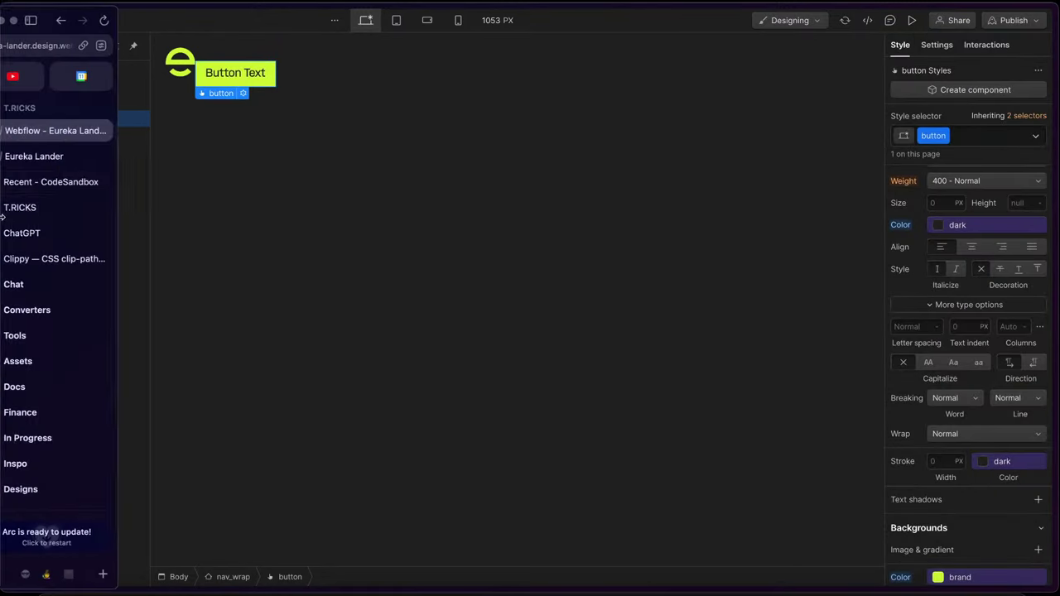
left_click(68, 155)
scroll(586, 269, "down", 5, "ctrl")
scroll(587, 269, "right", 10)
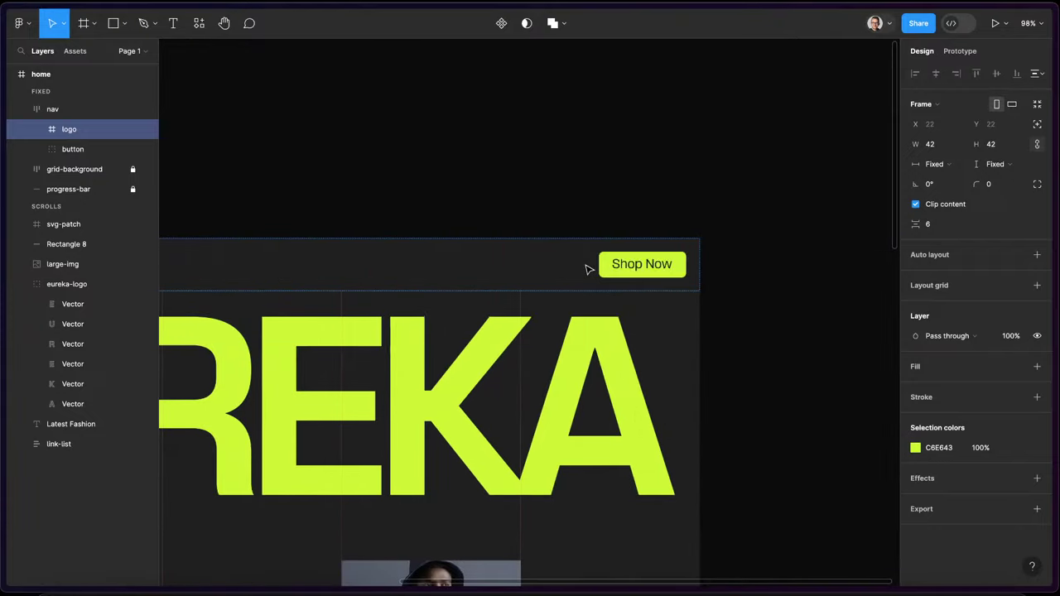
double_click(642, 272)
double_click(642, 271)
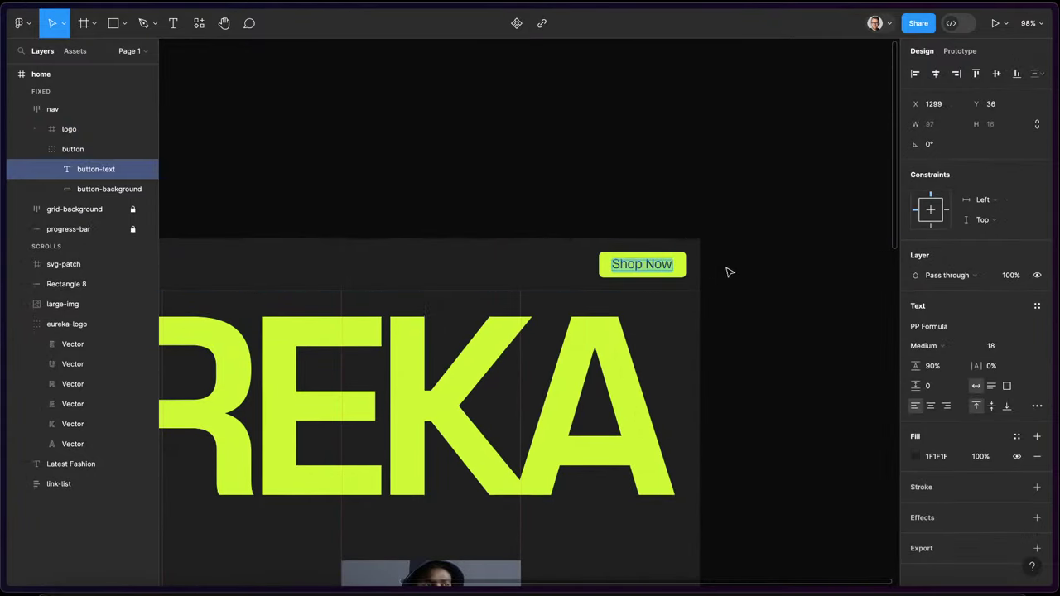
key("Escape")
left_click(681, 257)
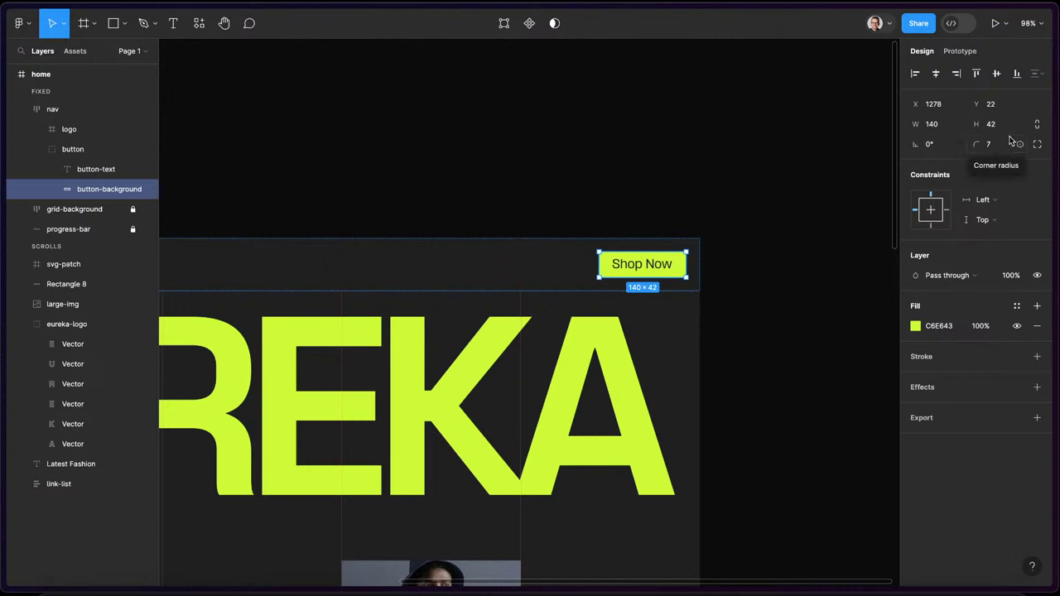
- Return to Webflow and change the button's text to Shop Now
mouse_move(4, 178)
left_click(61, 134)
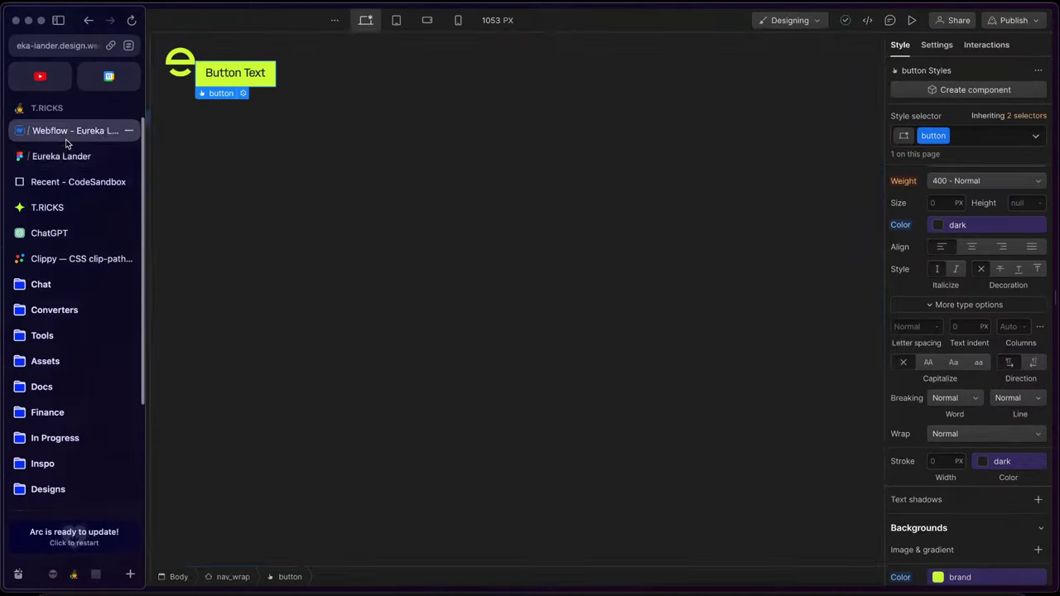
double_click(268, 79)
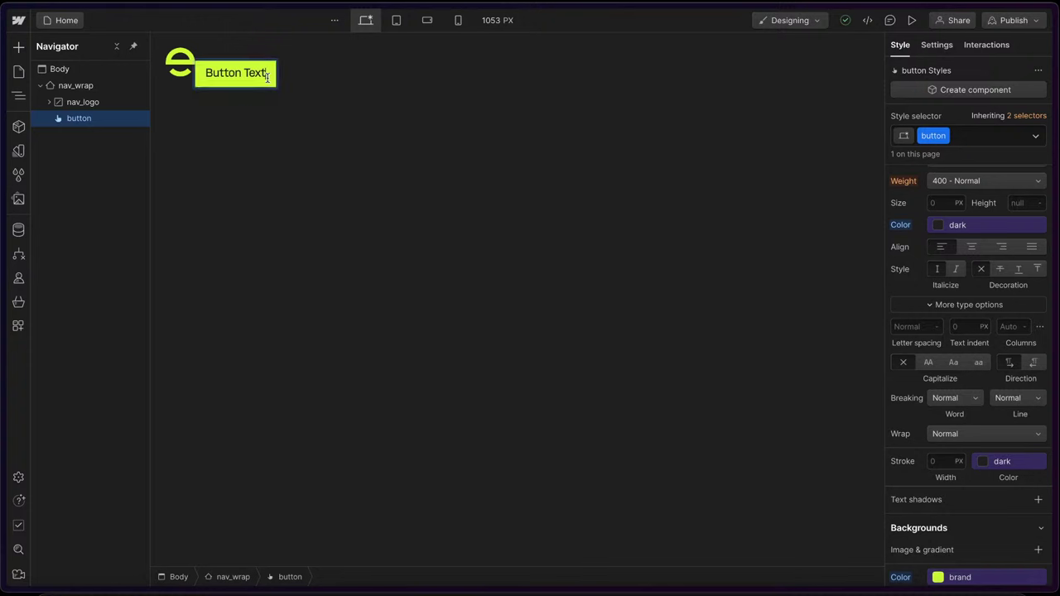
type("Shop Now")
key("Escape")
left_click(294, 88)
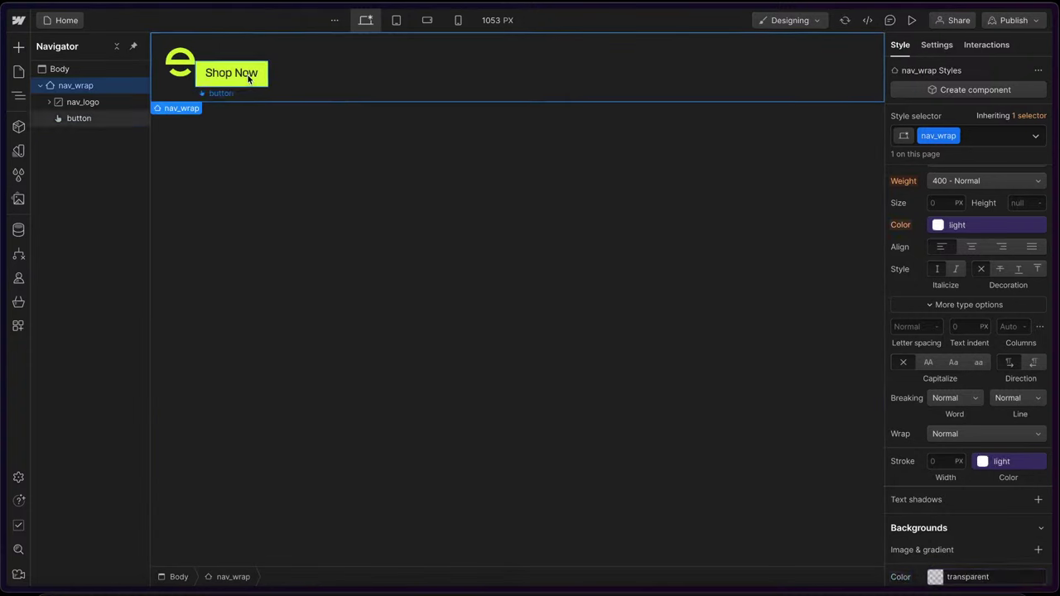
- Set the Shop Now button's border radius to 0.4375rem
left_click(235, 75)
scroll(1005, 399, "down", 10)
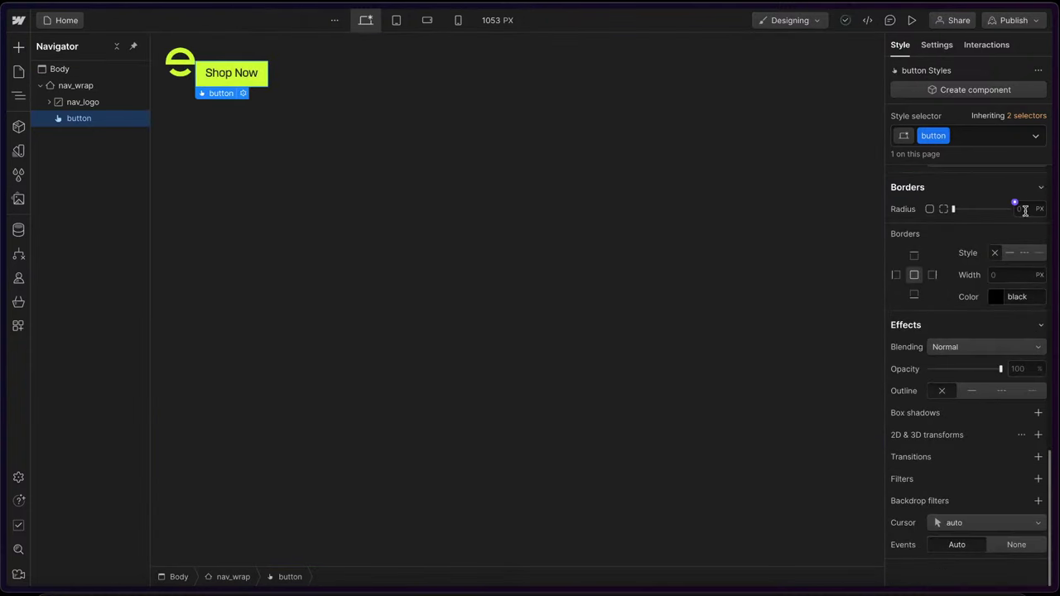
type("7")
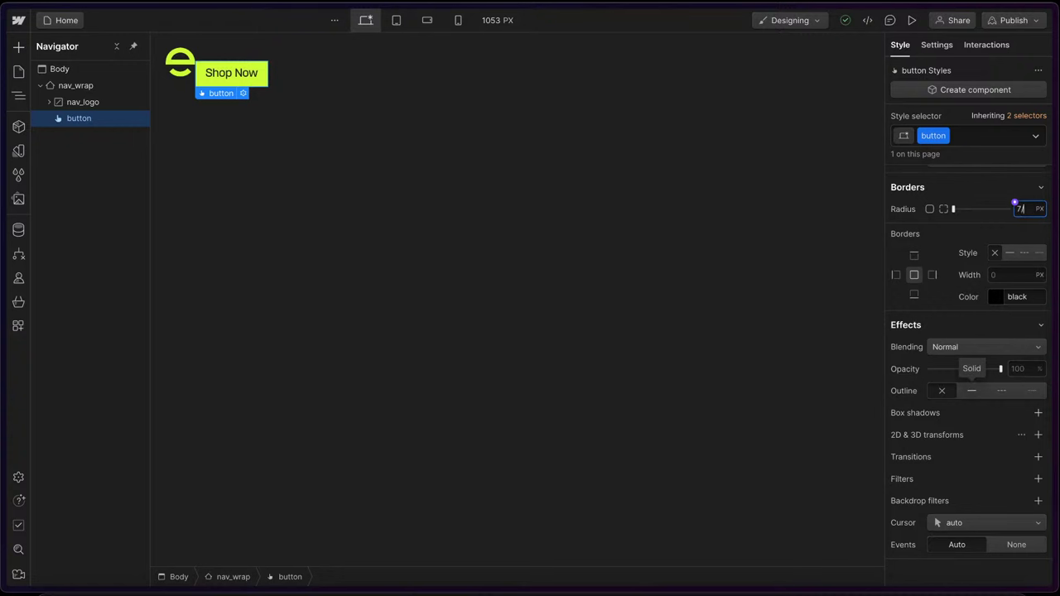
type("rem")
key("Return")
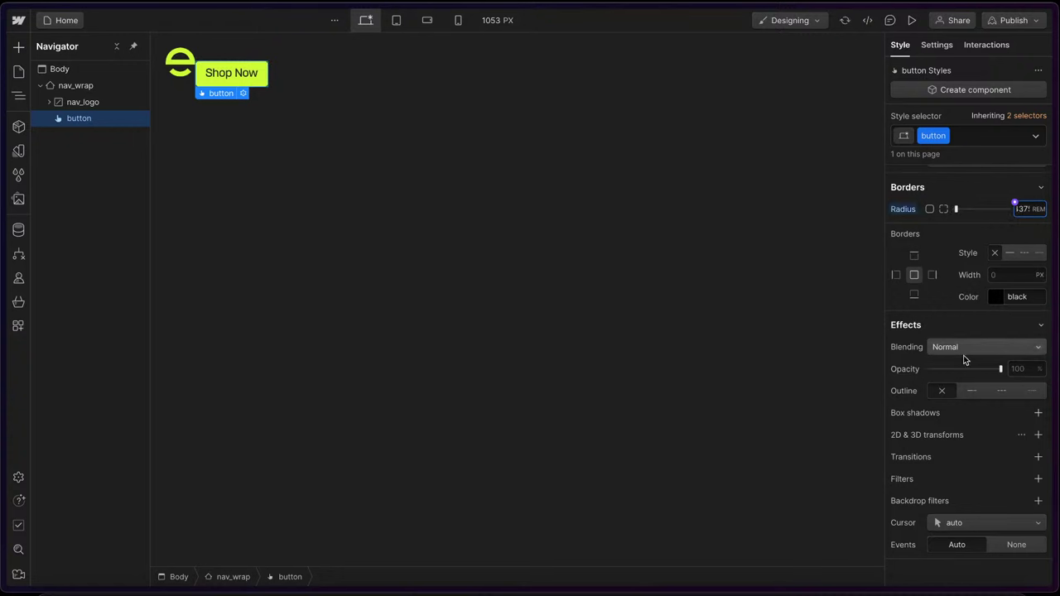
- Make nav_wrap a horizontal flex container with centred alignment and space-between justification
left_click(313, 82)
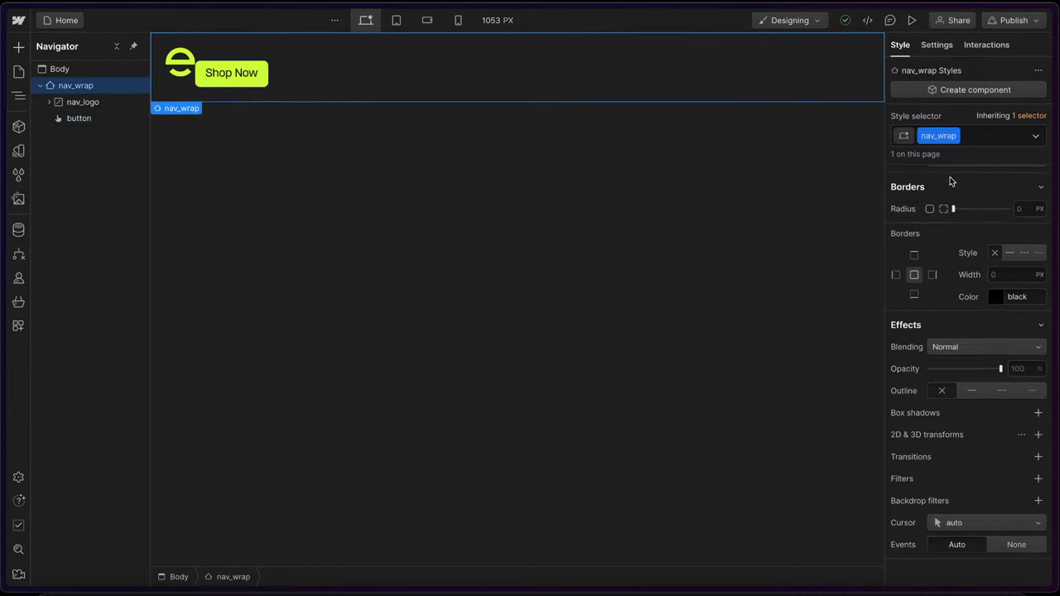
scroll(969, 199, "up", 5)
left_click(956, 202)
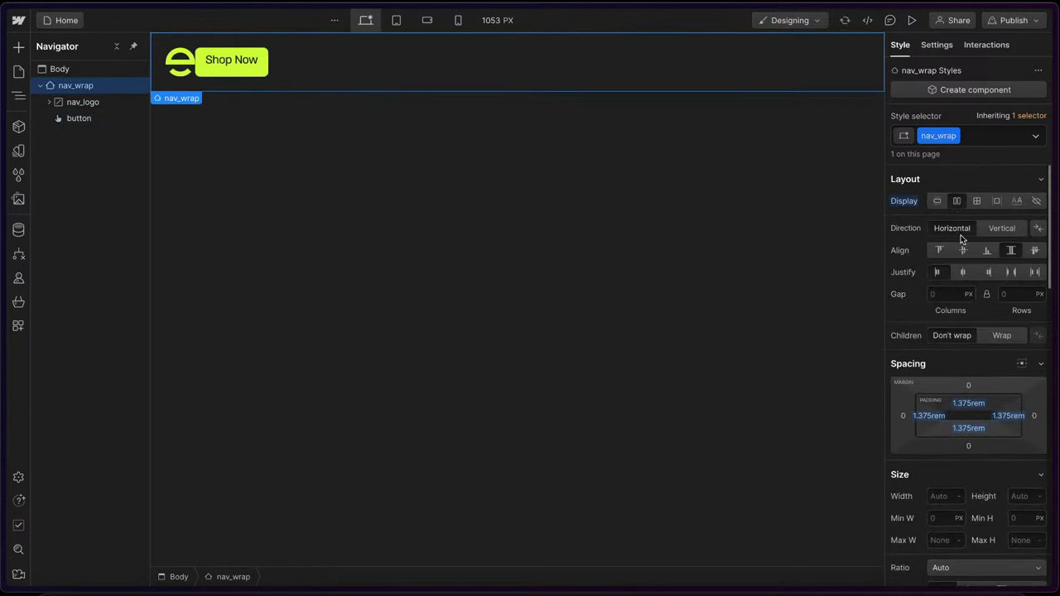
left_click(963, 250)
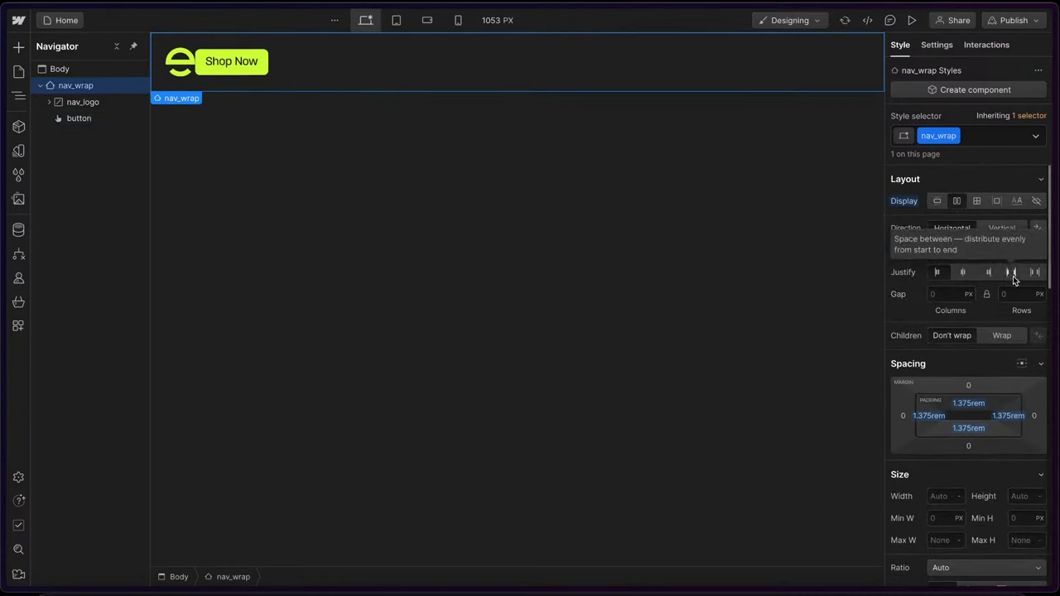
left_click(1013, 275)
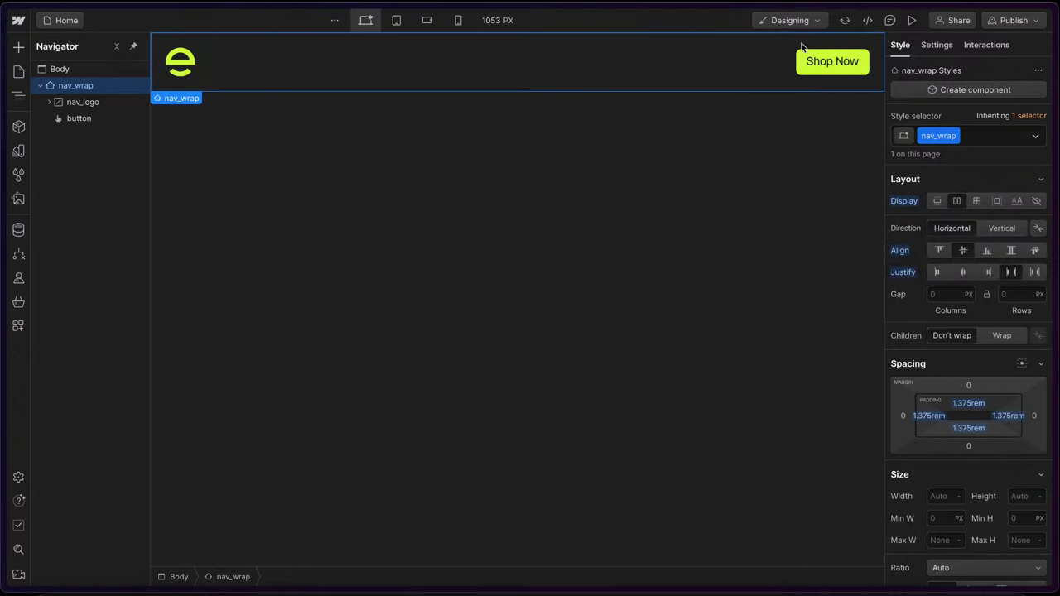
- Switch to Figma and measure the spacing between the Shop Now text and the edges of its button background
left_click(832, 61)
mouse_move(3, 171)
left_click(74, 157)
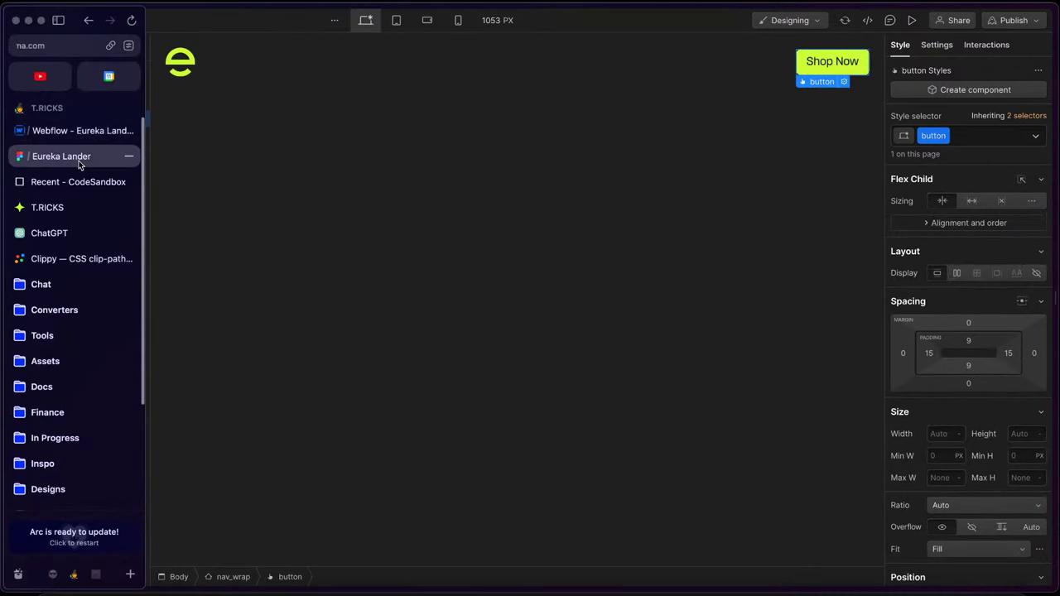
double_click(610, 273)
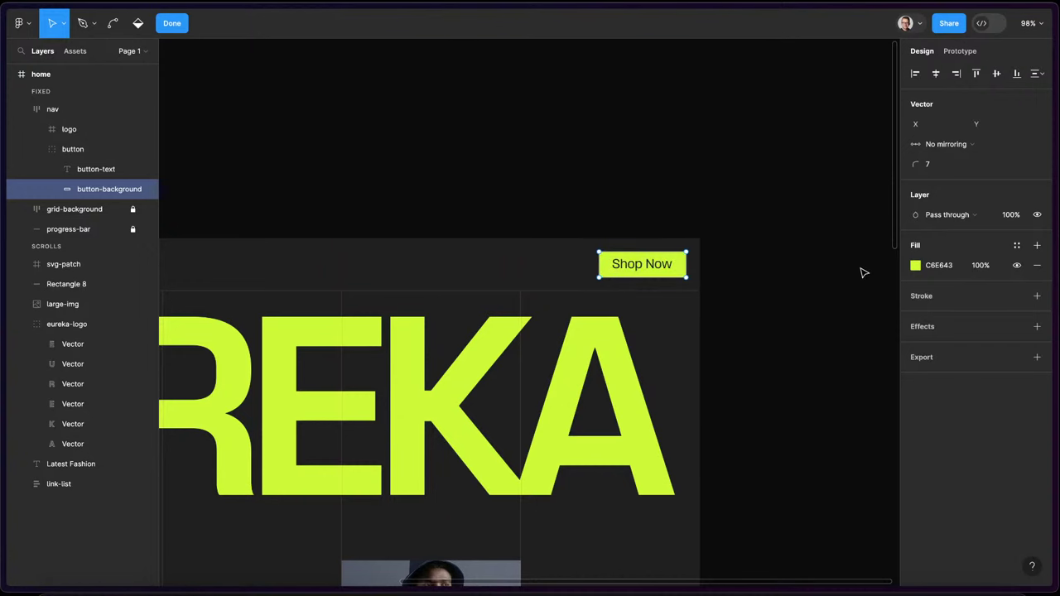
scroll(629, 300, "up", 5)
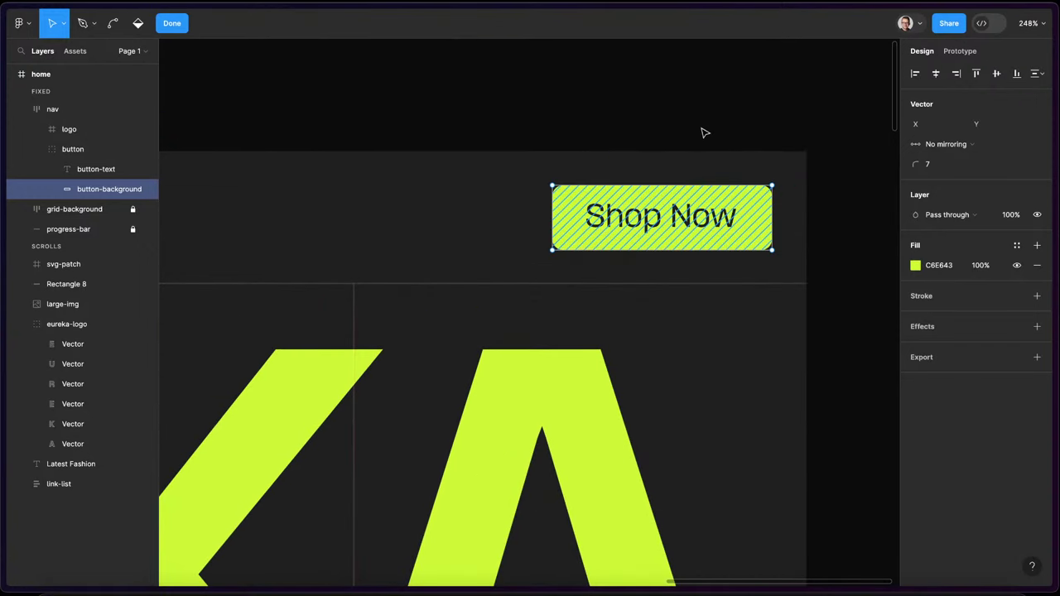
key("Escape")
left_click(616, 225)
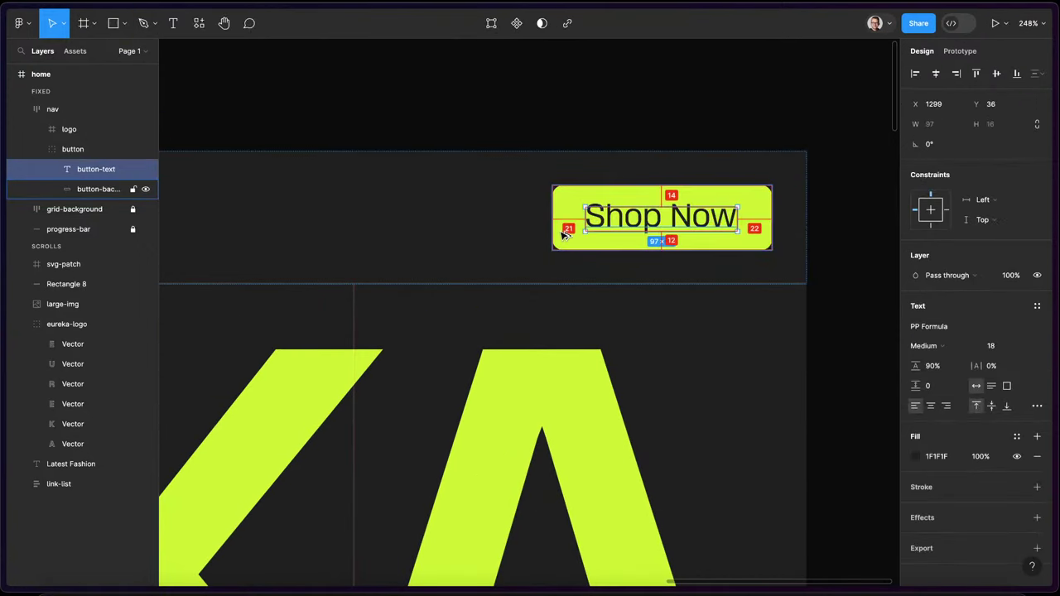
scroll(568, 237, "up", 6)
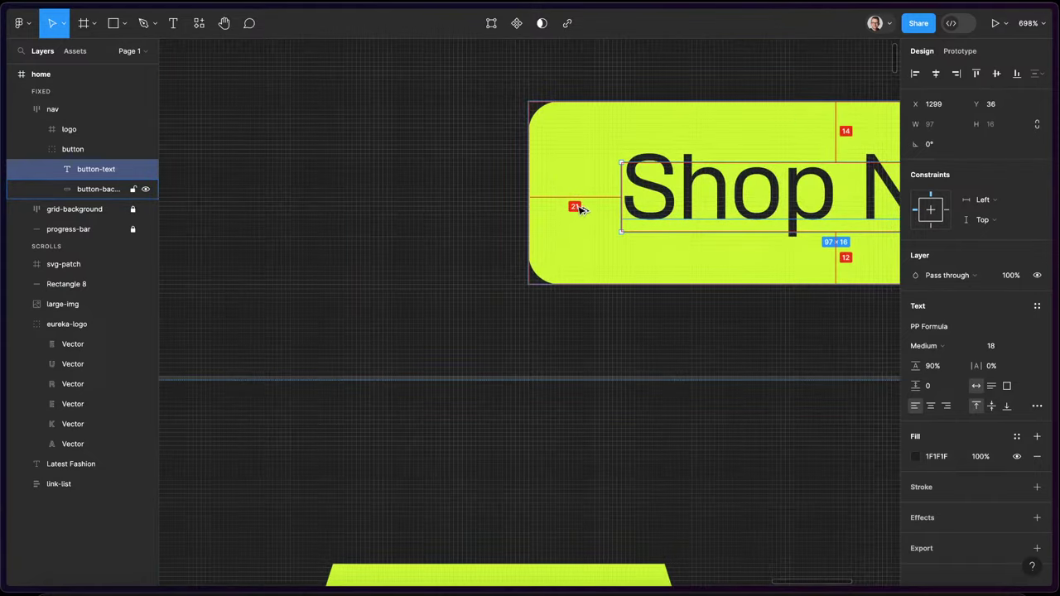
scroll(575, 209, "down", 4)
scroll(577, 211, "right", 3)
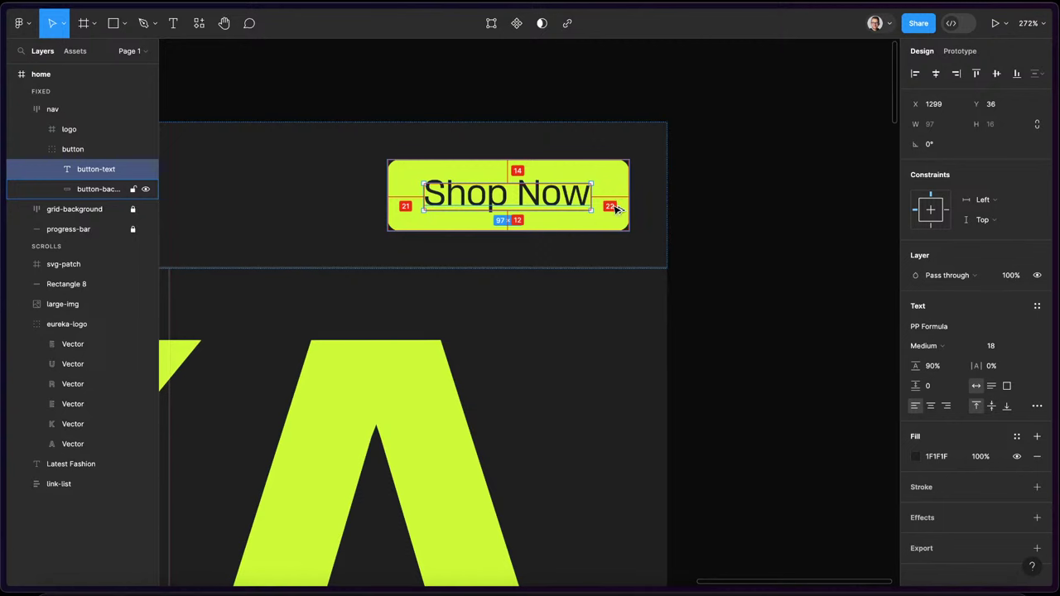
- Return to Webflow and set the button's left and right padding to 1.38rem and its top and bottom padding to 0.75rem
mouse_move(7, 149)
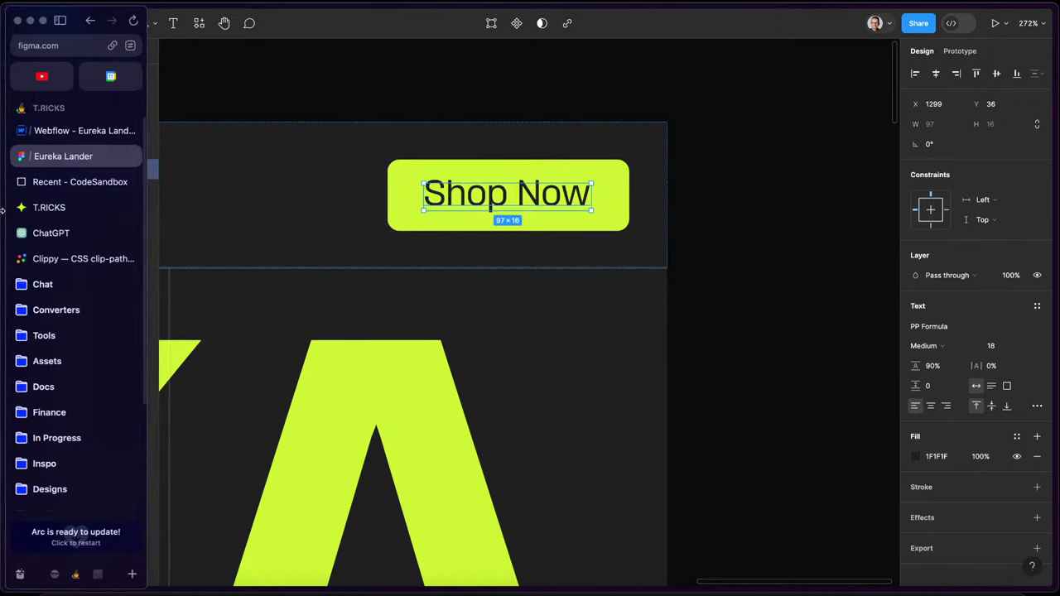
left_click(62, 130)
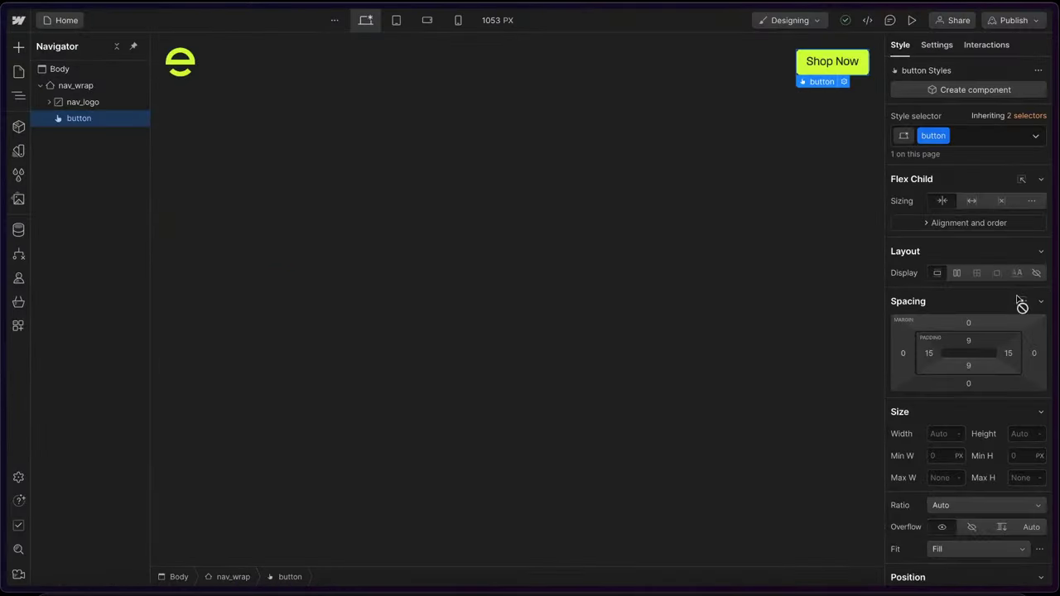
left_click(1006, 351)
type("22")
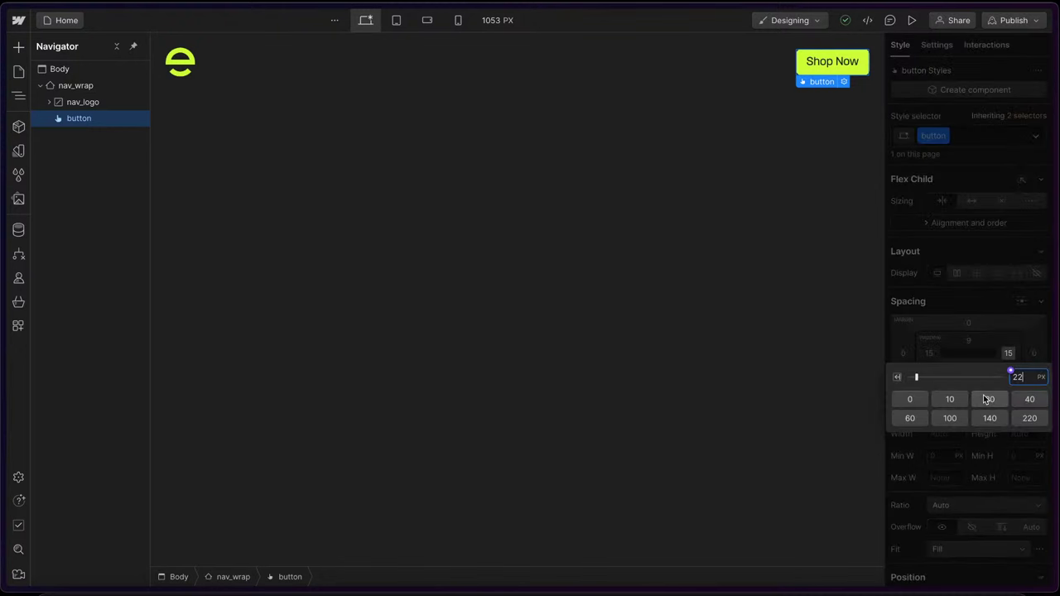
key("BackSpace")
key("BackSpace")
type("8rem")
key("Return")
left_click(1006, 355)
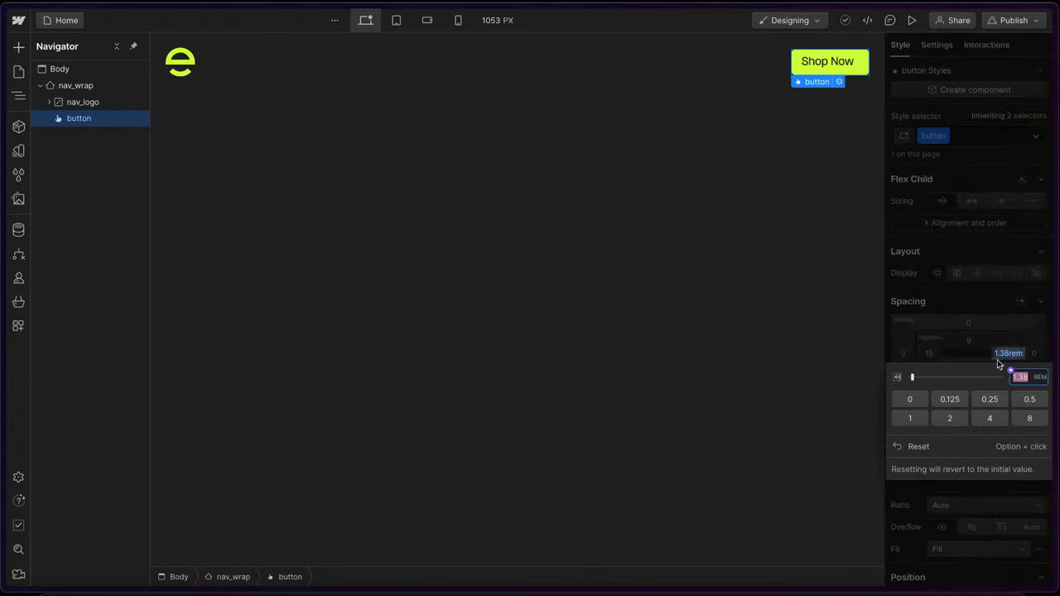
key("Right")
key("Return")
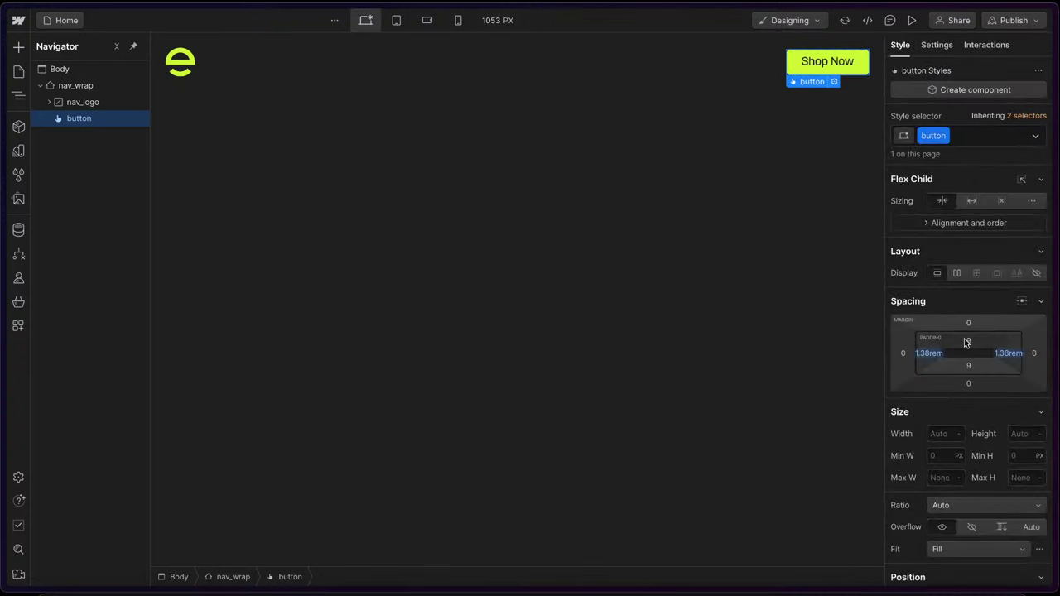
left_click(968, 340)
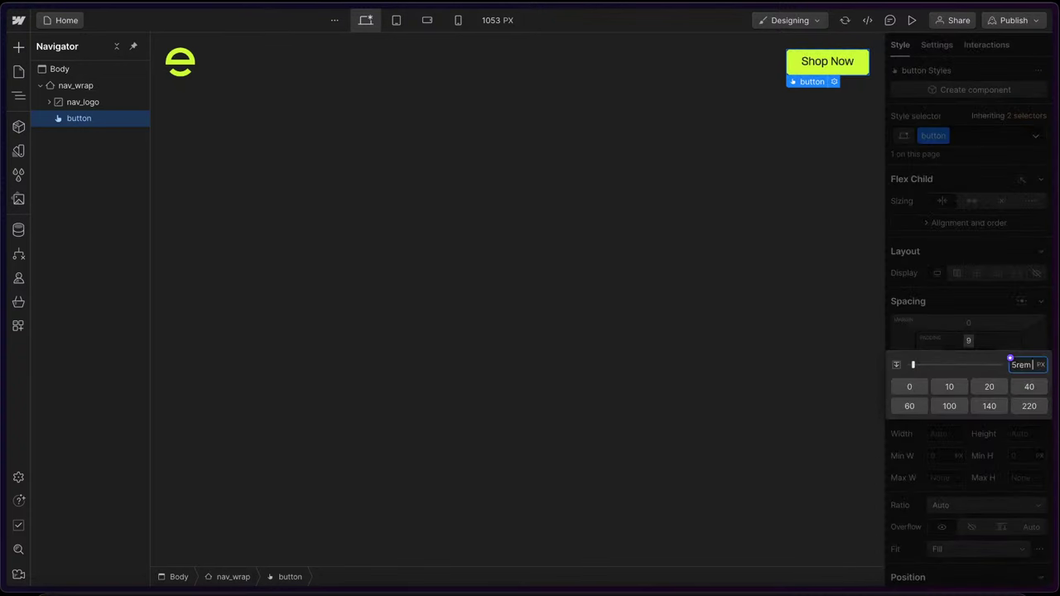
key("Return")
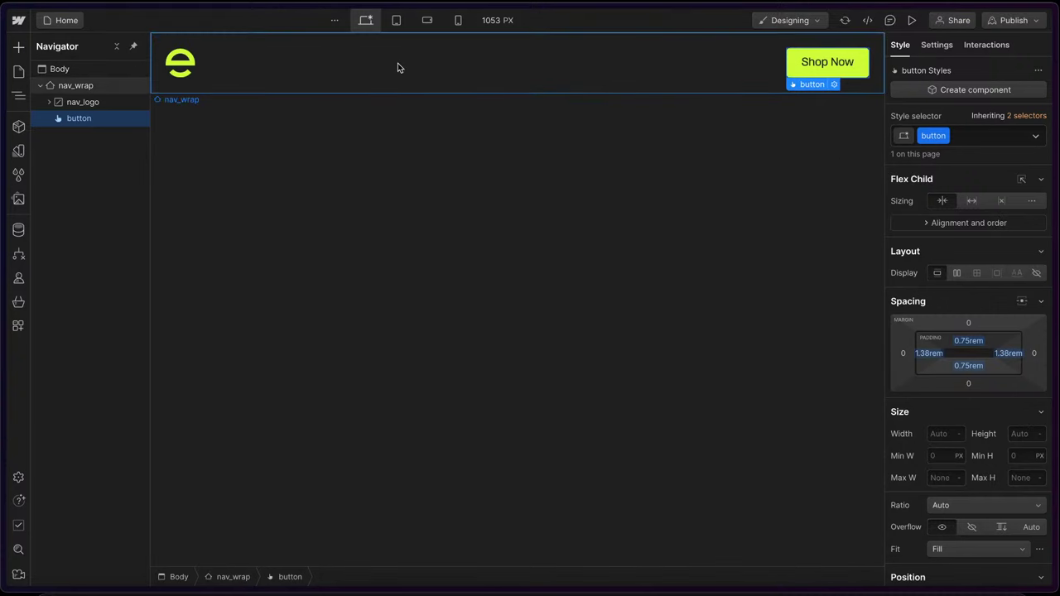
- Select nav_wrap, then switch to Figma and inspect the nav frame's stroke settings and the divider lines around it
left_click(415, 81)
mouse_move(3, 155)
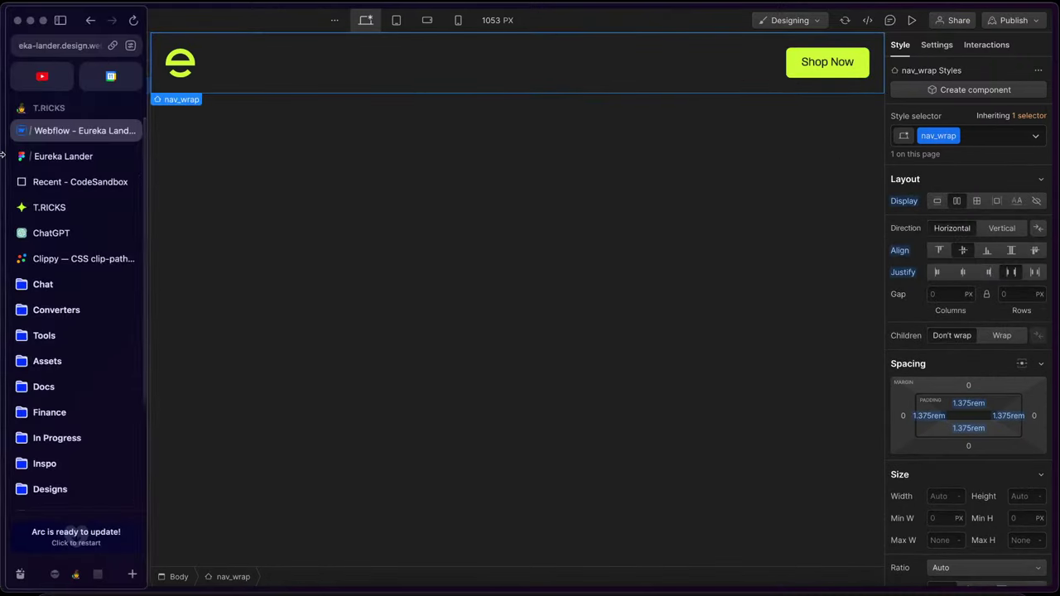
left_click(68, 157)
left_click(521, 249)
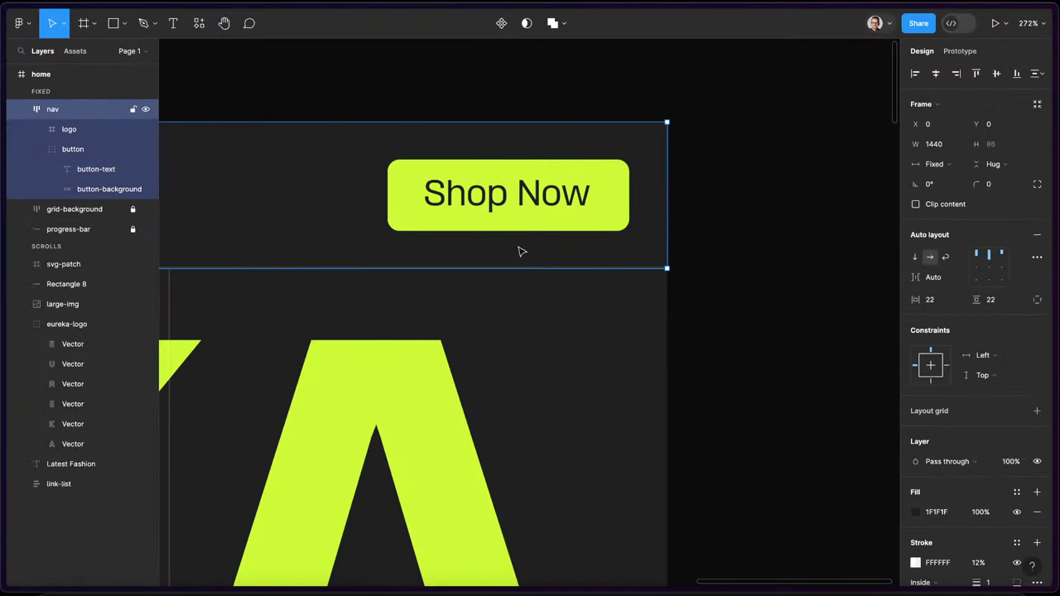
scroll(985, 439, "down", 3)
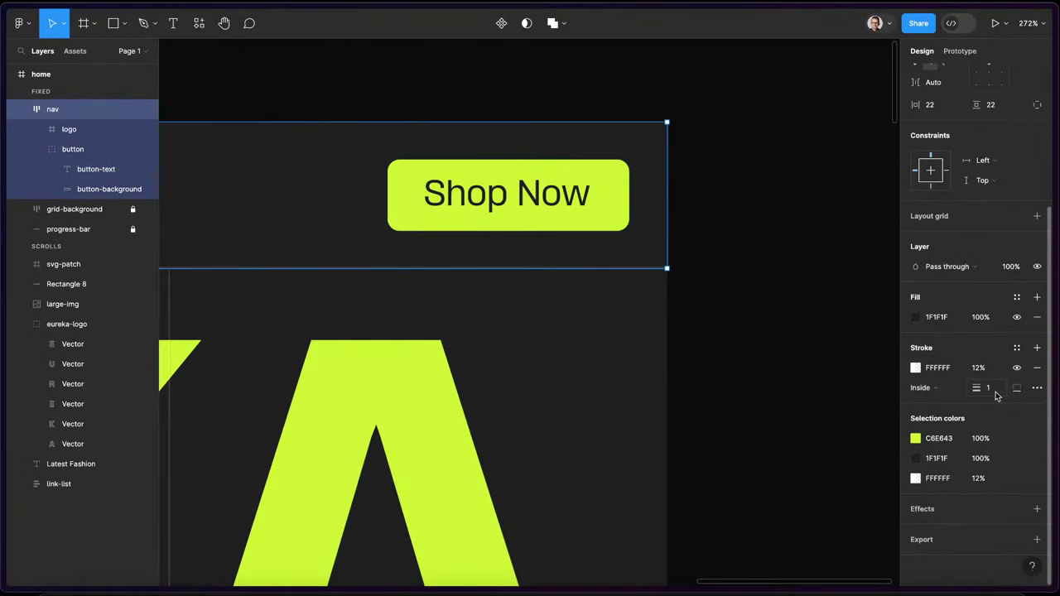
scroll(414, 211, "left", 5)
scroll(414, 211, "down", 1)
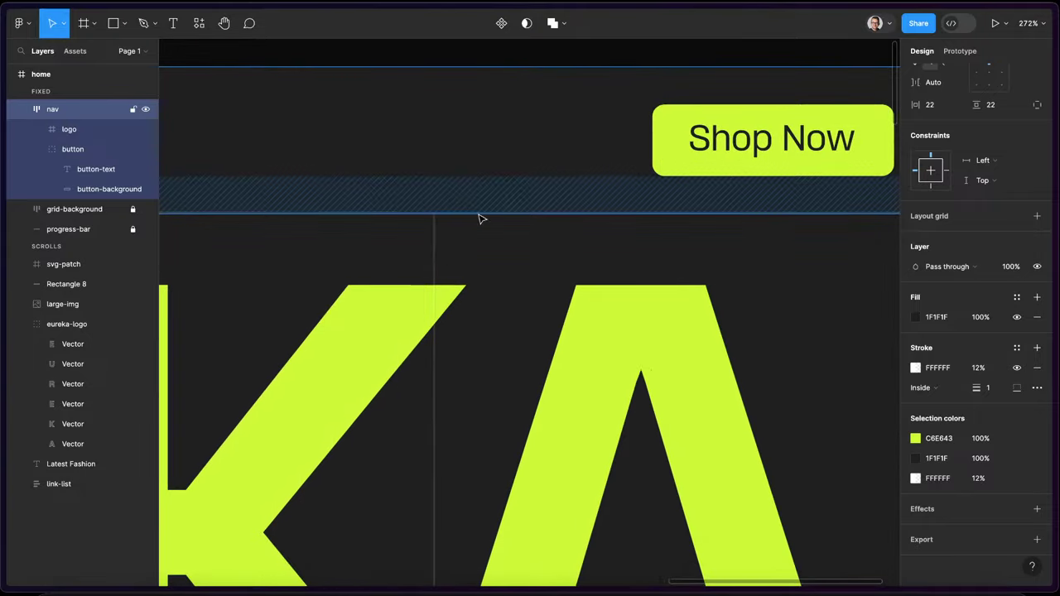
left_click(432, 257)
scroll(429, 258, "down", 5)
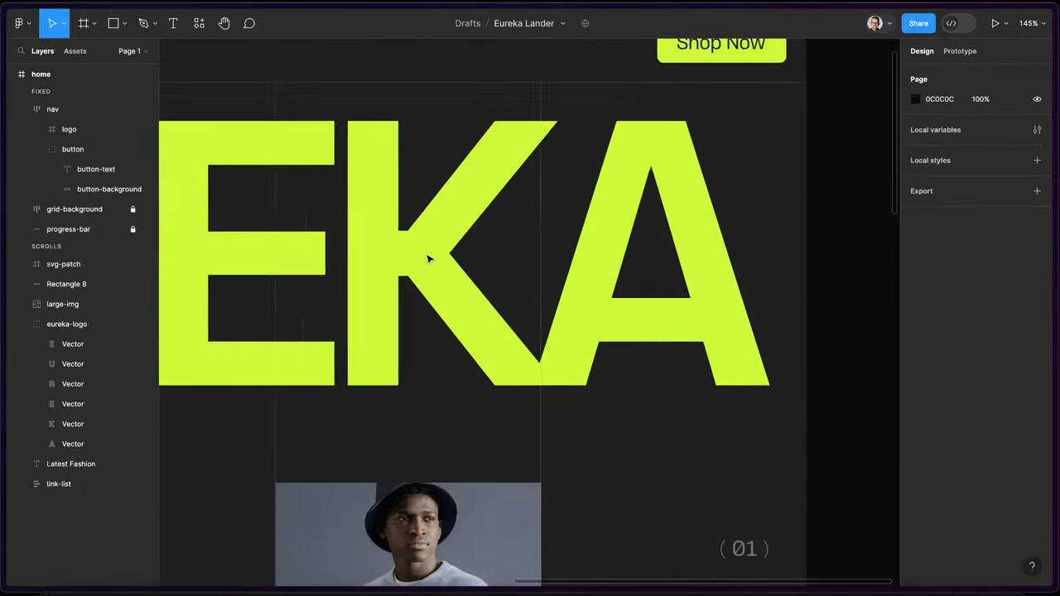
scroll(364, 356, "down", 2)
scroll(395, 373, "up", 5)
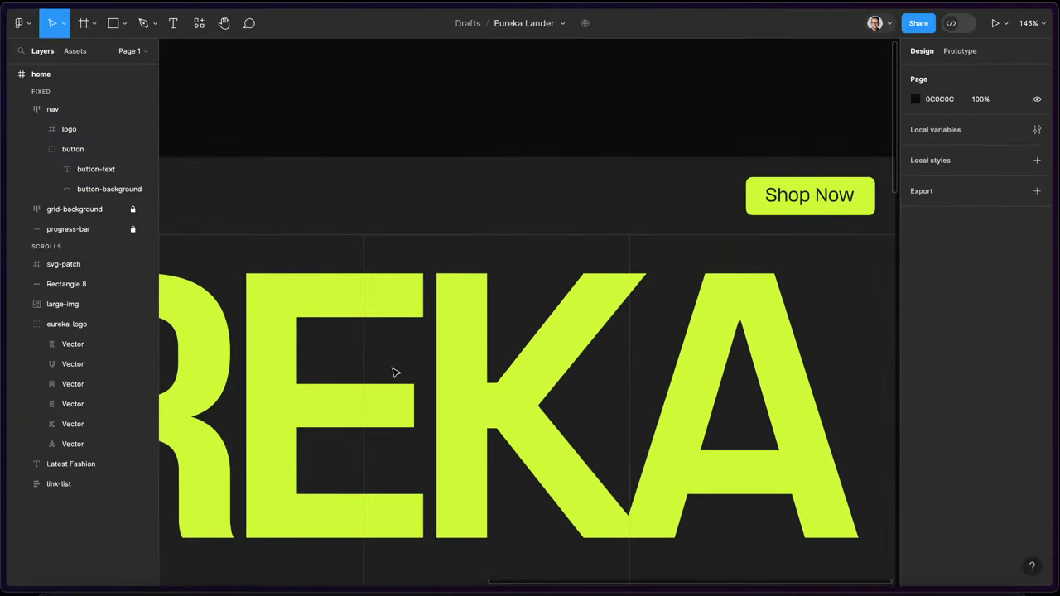
- Return to Webflow and create a size variable named border-width/main
mouse_move(49, 76)
left_click(61, 134)
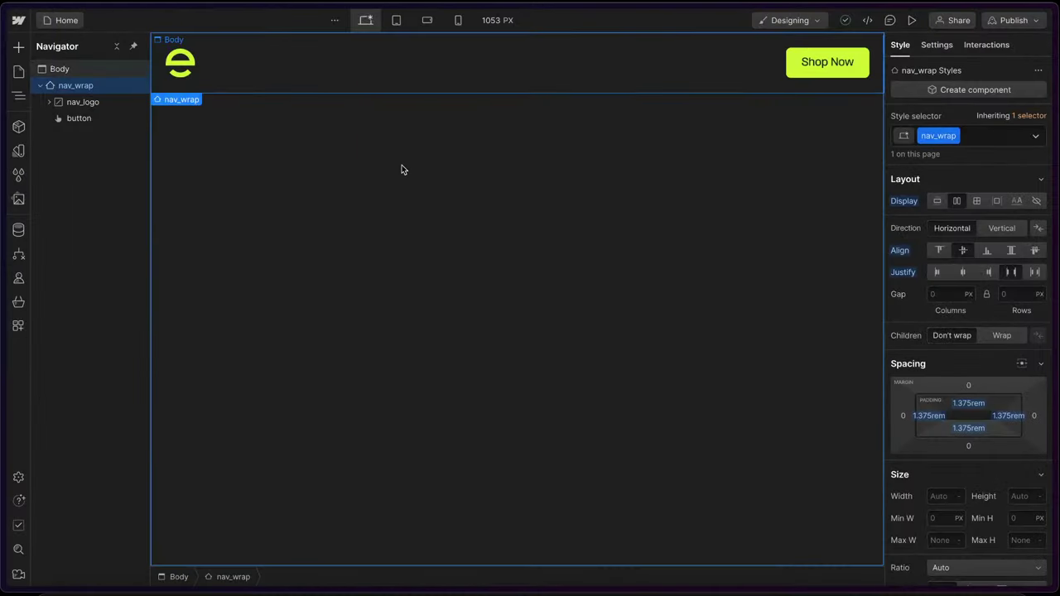
left_click(19, 151)
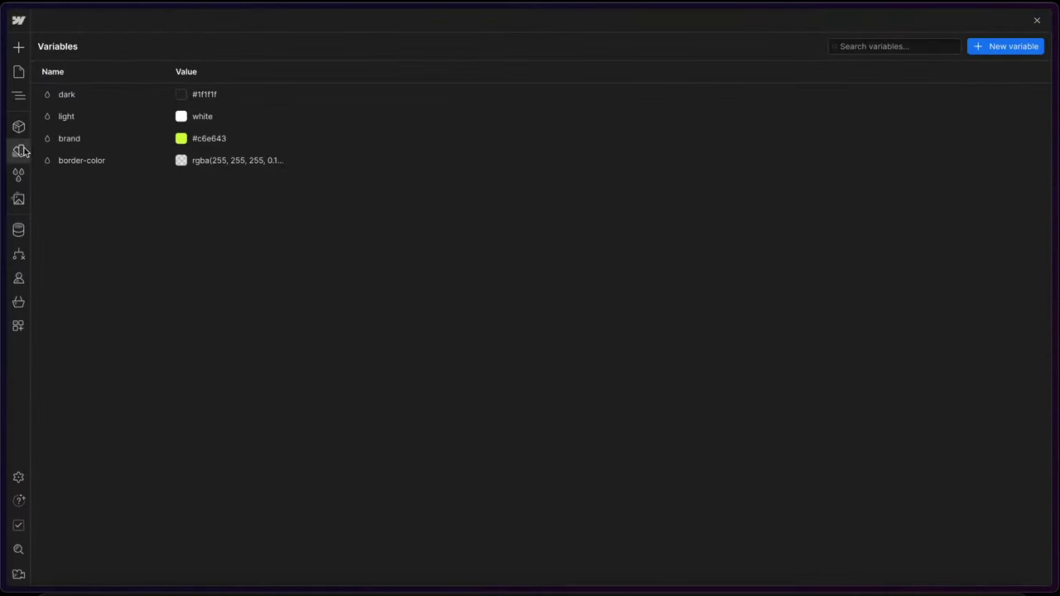
left_click(993, 50)
left_click(973, 73)
type("border-width")
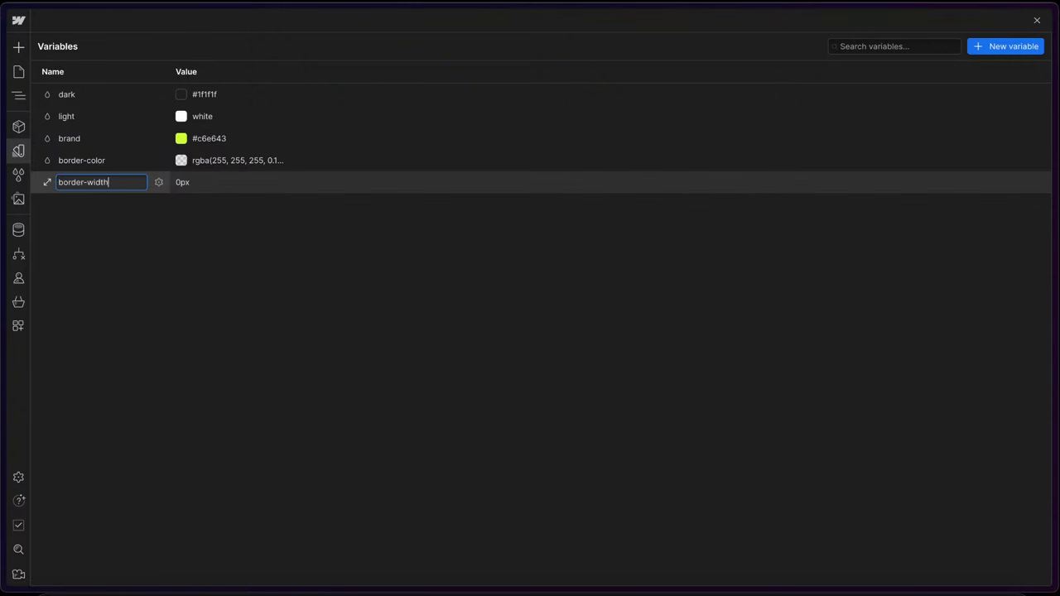
type("/main")
key("Return")
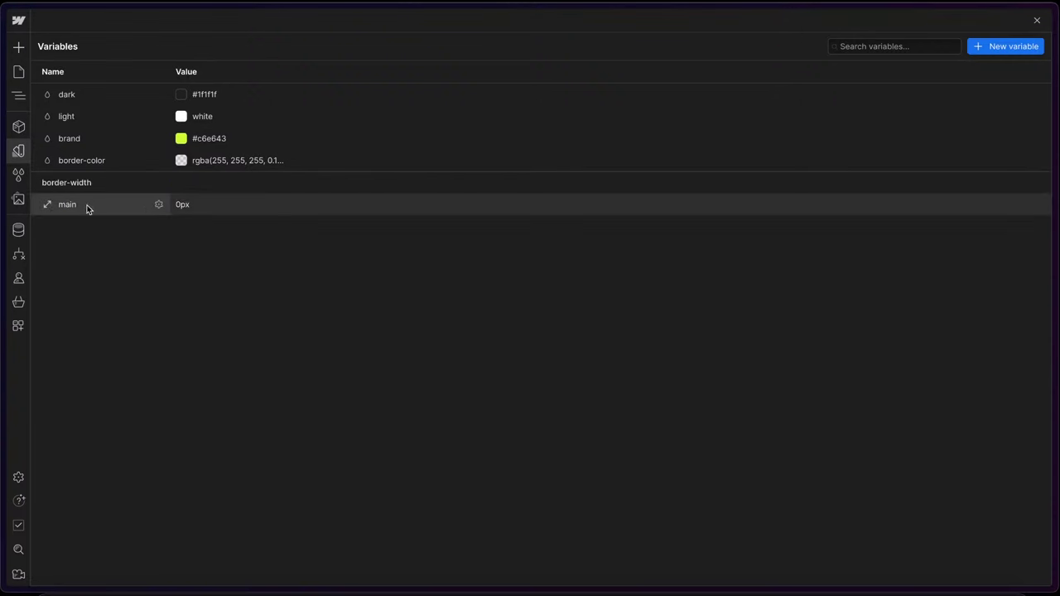
- Set the main border-width variable to 1px and close the variables list
left_click(205, 207)
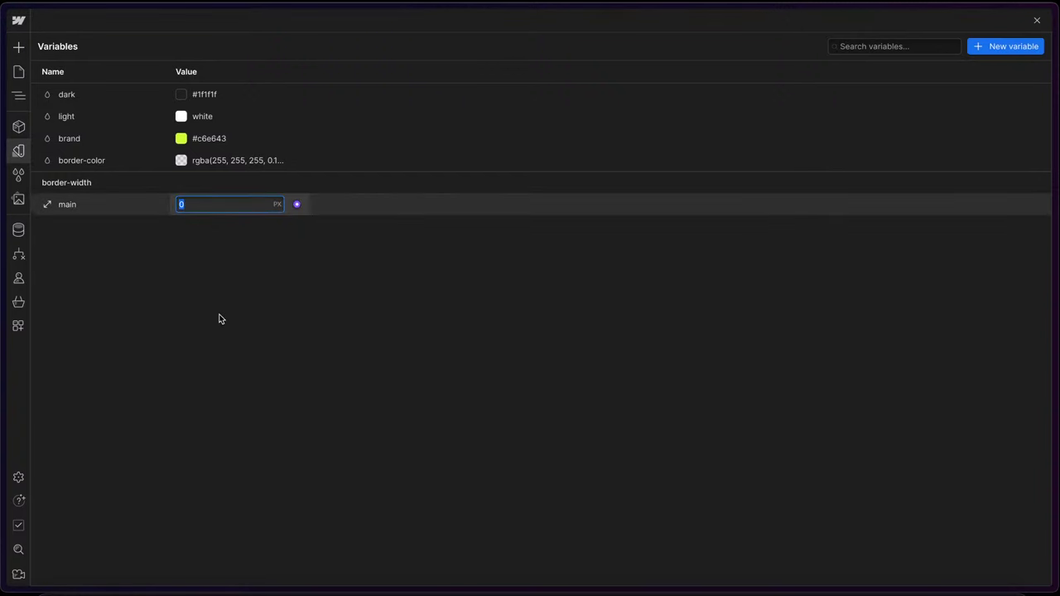
type("1")
key("Return")
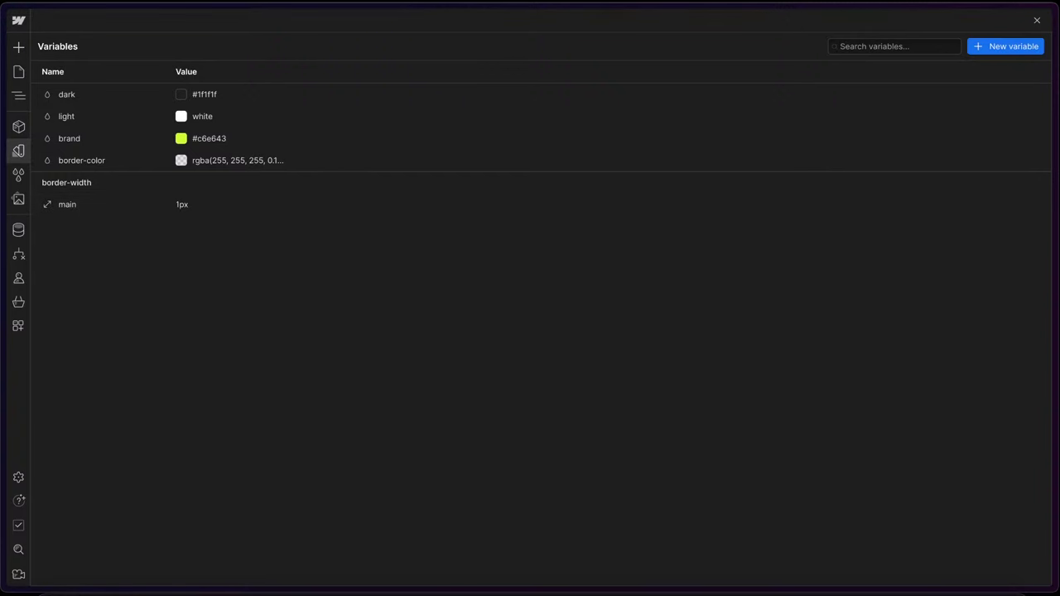
left_click(18, 152)
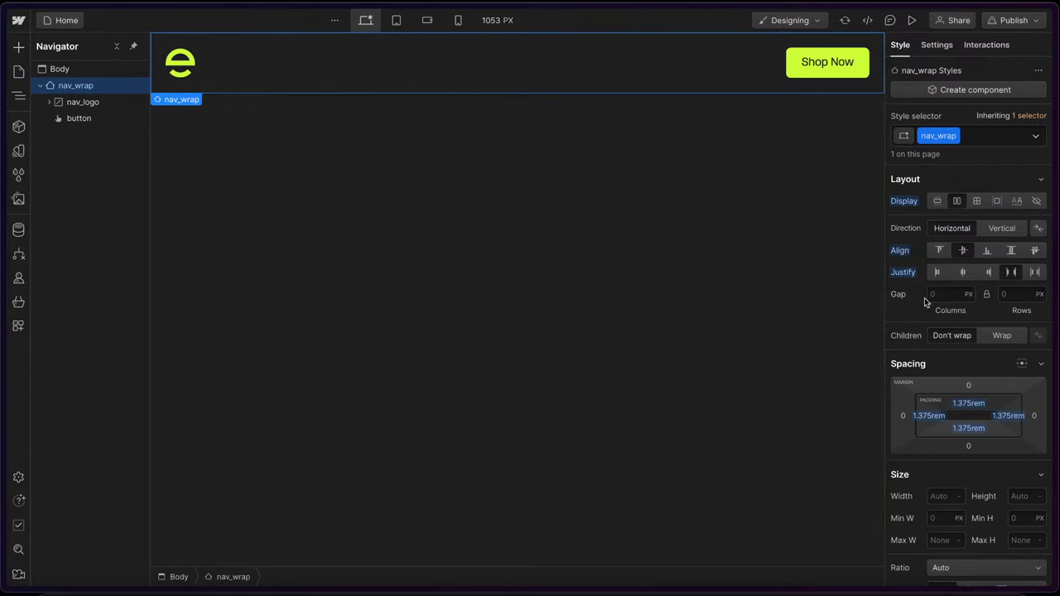
- Give nav_wrap a solid bottom border using the main width variable and the border-color variable
scroll(925, 302, "down", 10)
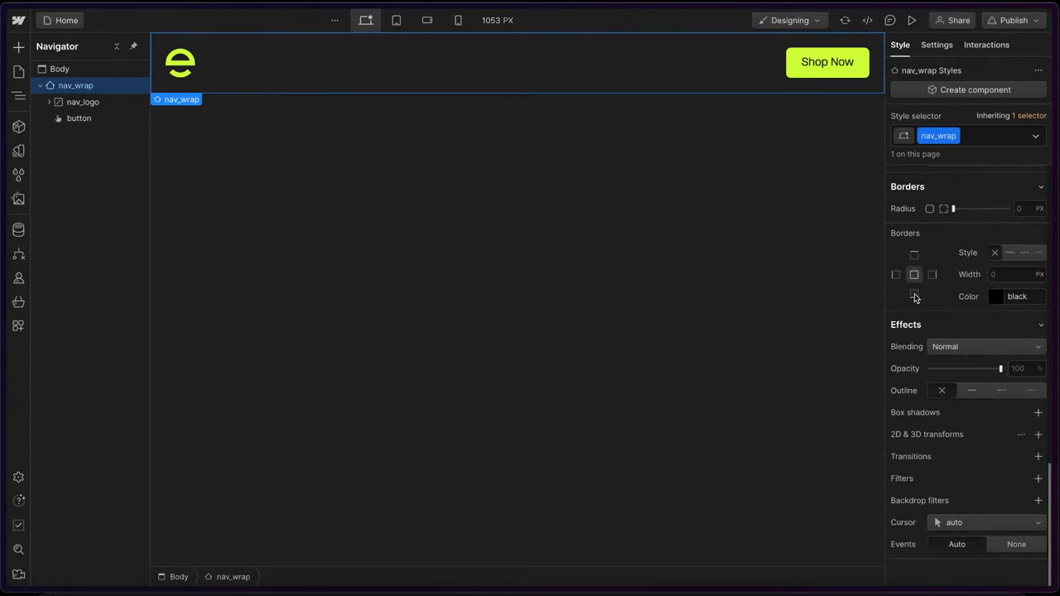
left_click(991, 274)
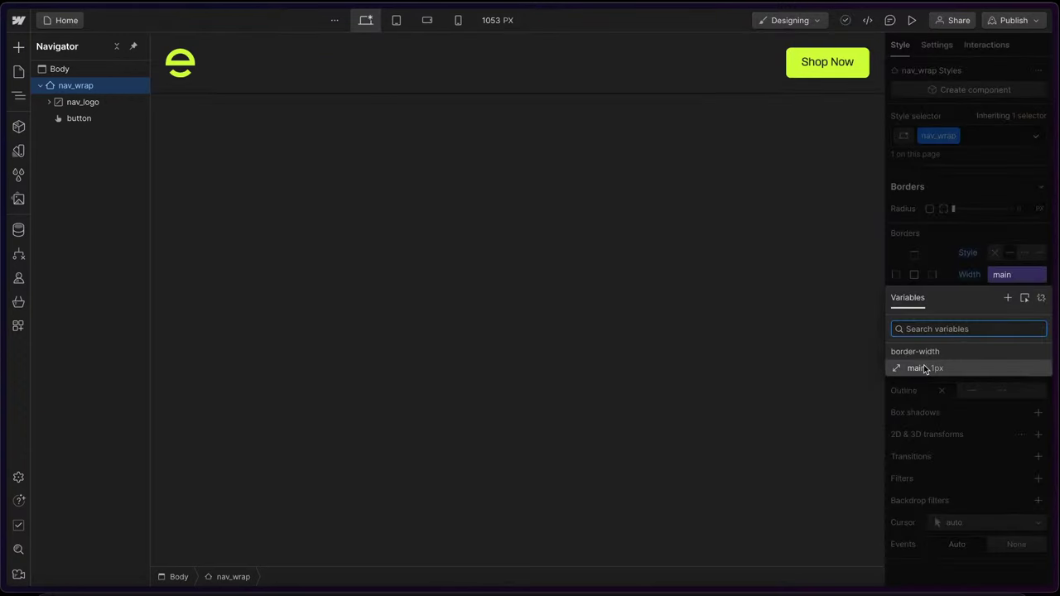
left_click(923, 367)
left_click(989, 287)
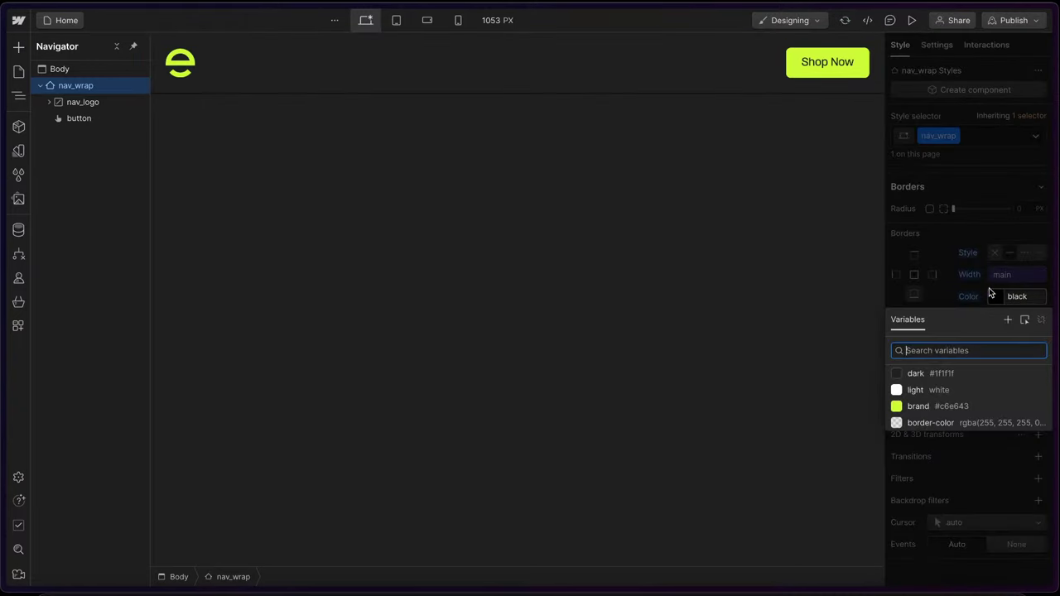
left_click(930, 423)
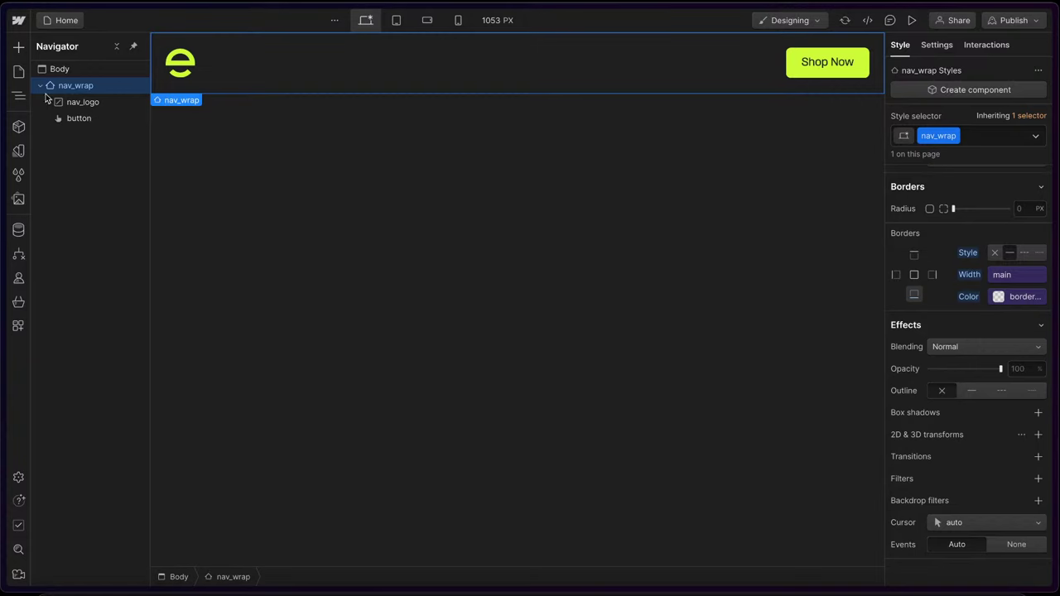
- Switch to Figma, select the nav frame and view it in the context of the whole page layout
mouse_move(3, 104)
left_click(58, 151)
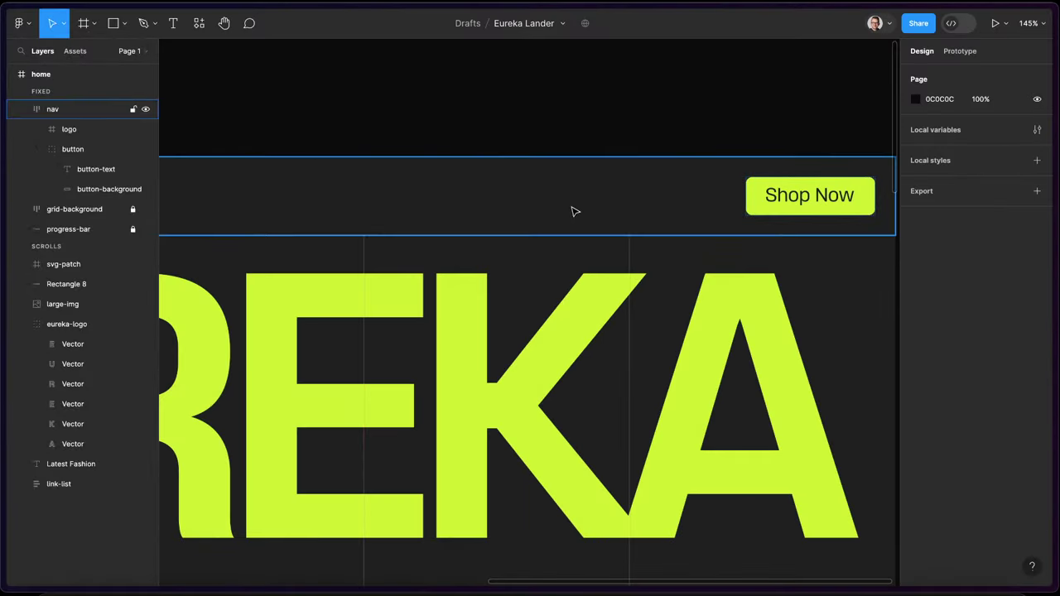
left_click(572, 211)
scroll(565, 208, "down", 5)
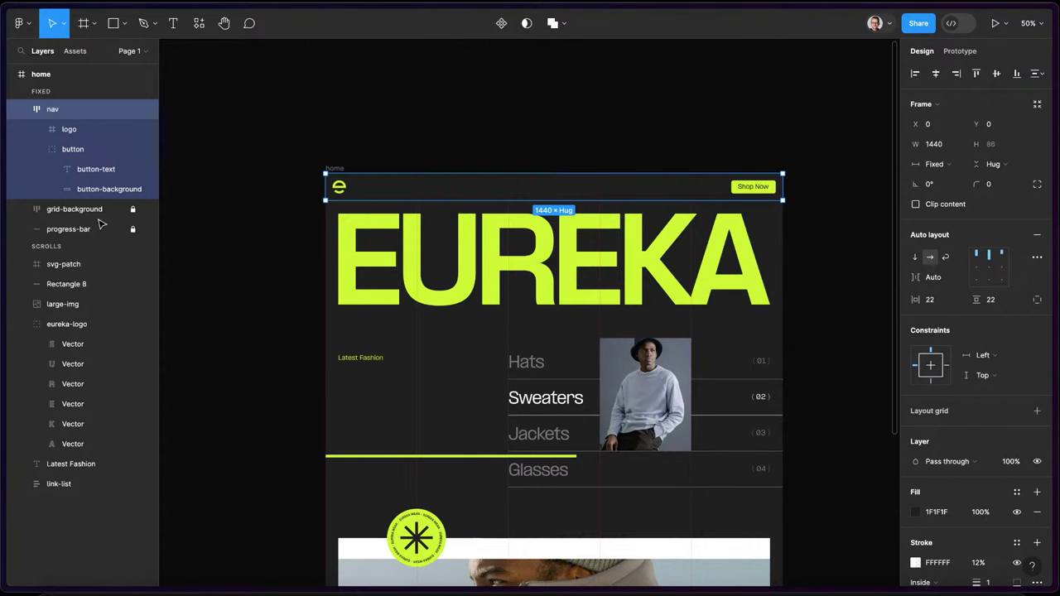
- Return to Webflow and set nav_wrap's background color to the dark variable
mouse_move(3, 166)
left_click(58, 135)
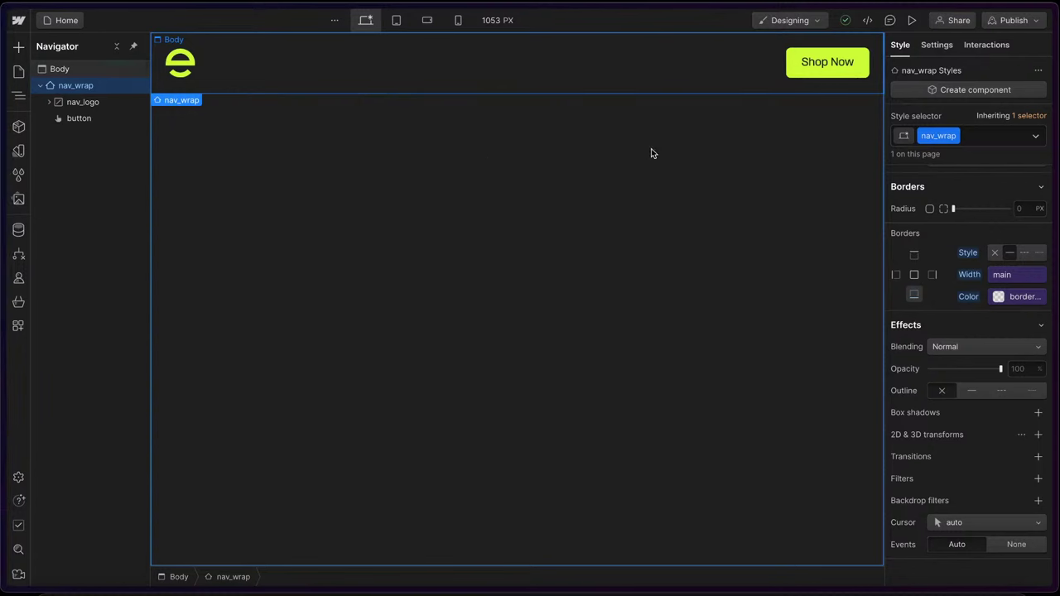
scroll(972, 268, "up", 2)
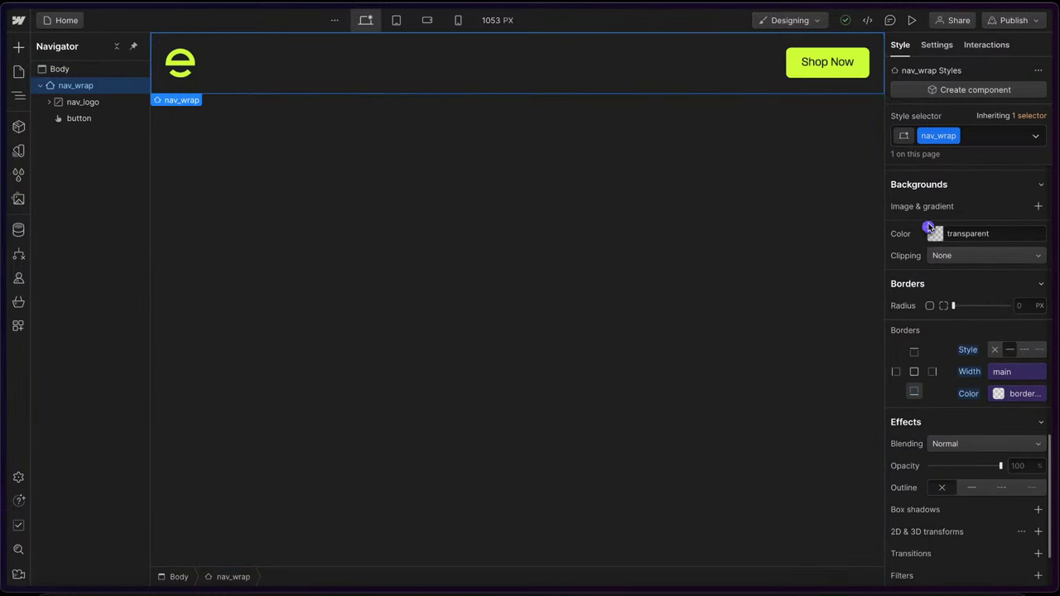
left_click(931, 230)
left_click(937, 305)
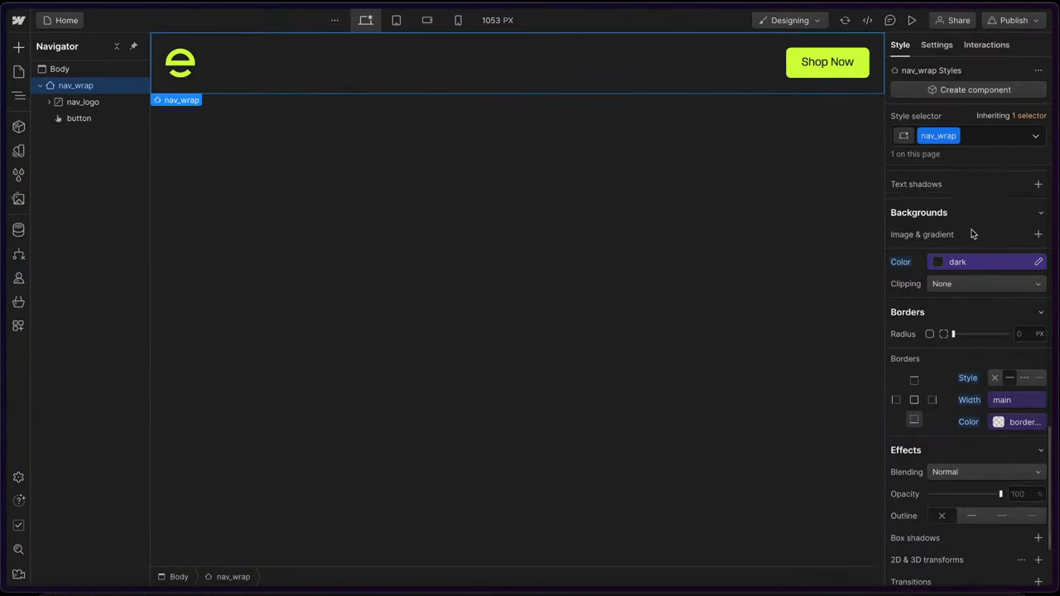
- Make nav_wrap sticky with a top offset of 0 and a z-index of 1000, and collapse it in the element tree
scroll(972, 234, "up", 5)
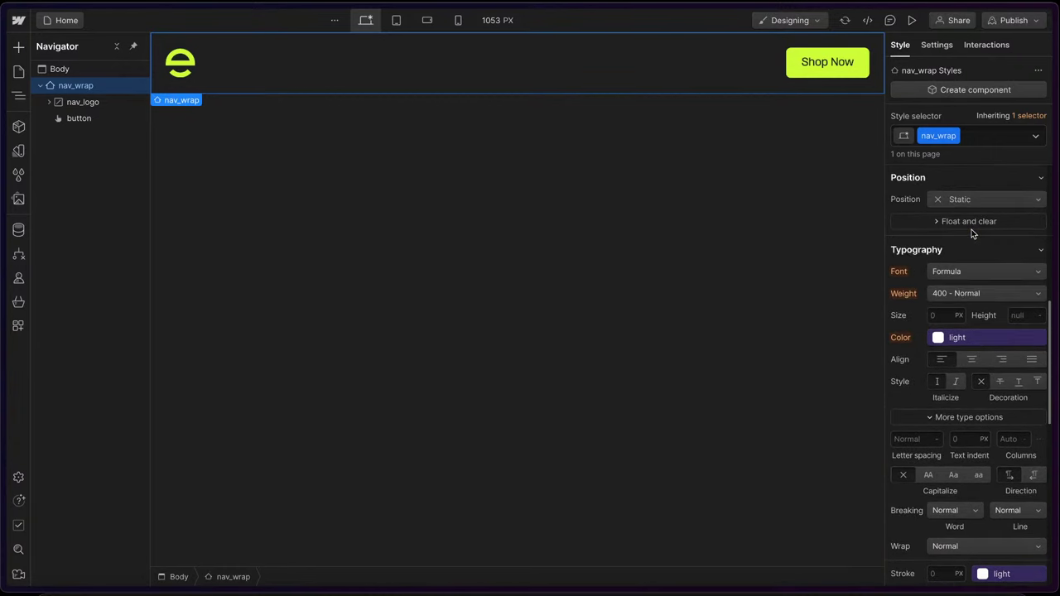
left_click(965, 217)
left_click(965, 283)
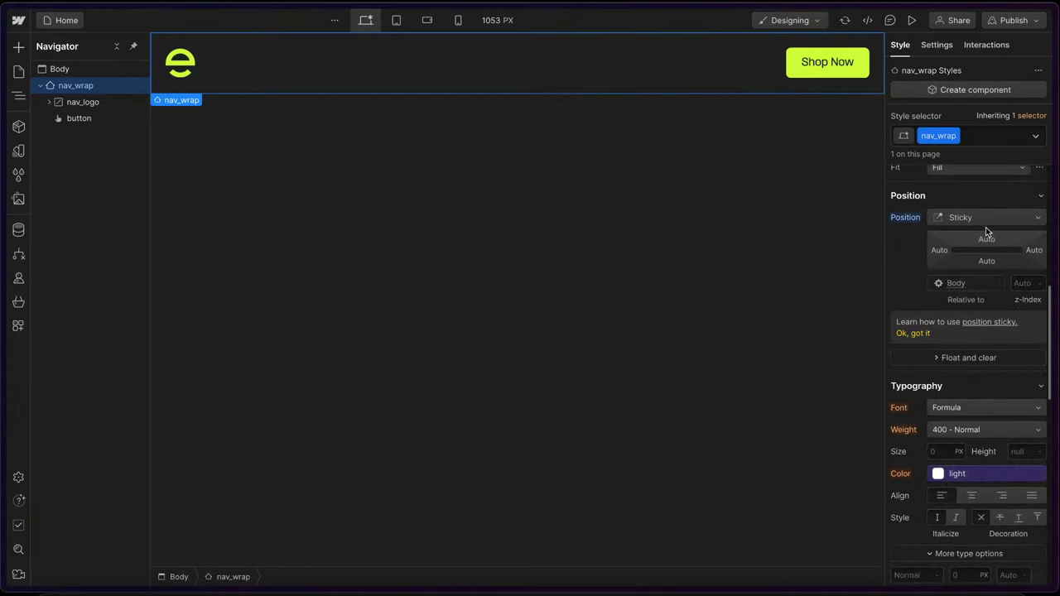
left_click(985, 240)
type("0")
key("Return")
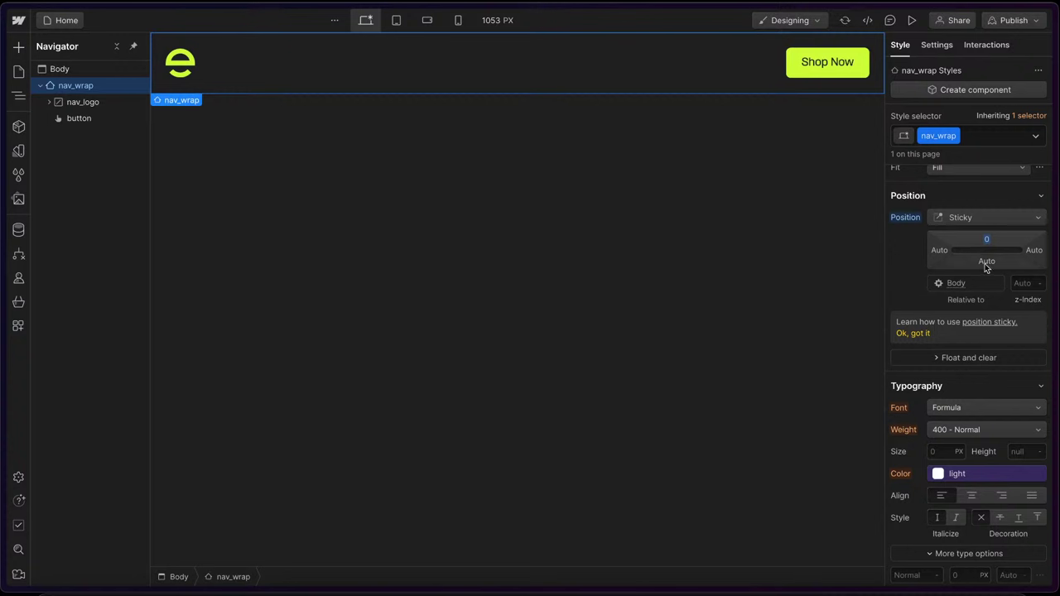
left_click(1023, 282)
key("Return")
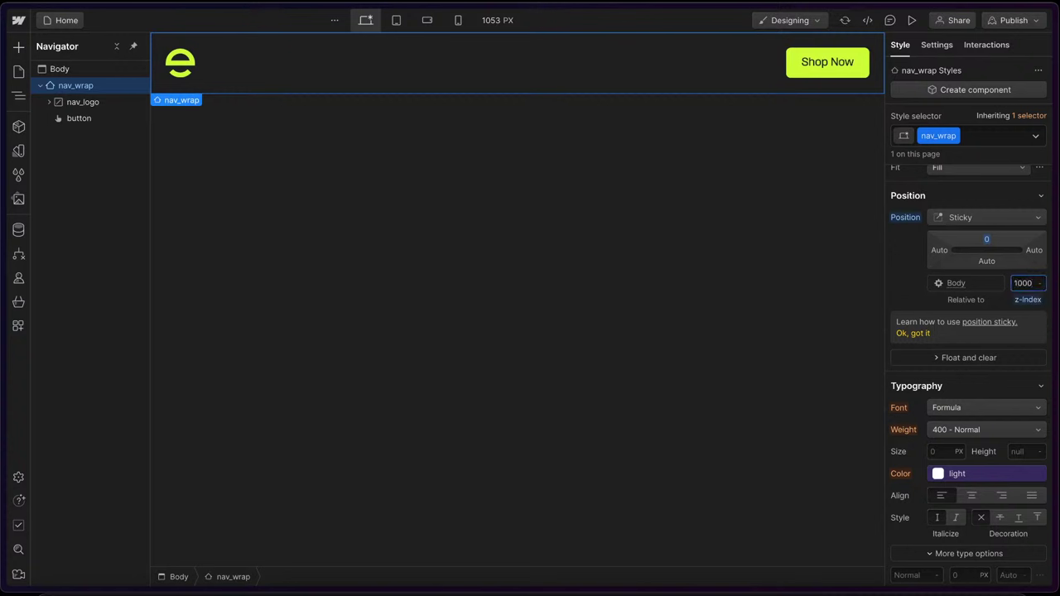
left_click(41, 86)
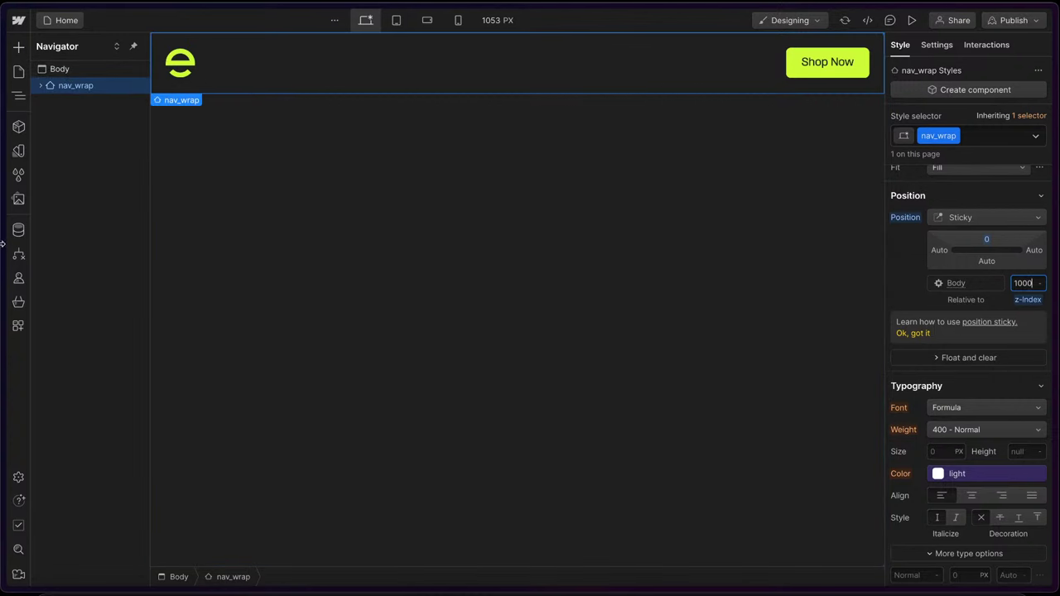
- Switch to Figma and examine the vertical grid lines running behind the page sections from the nav to the large image
mouse_move(2, 243)
left_click(74, 156)
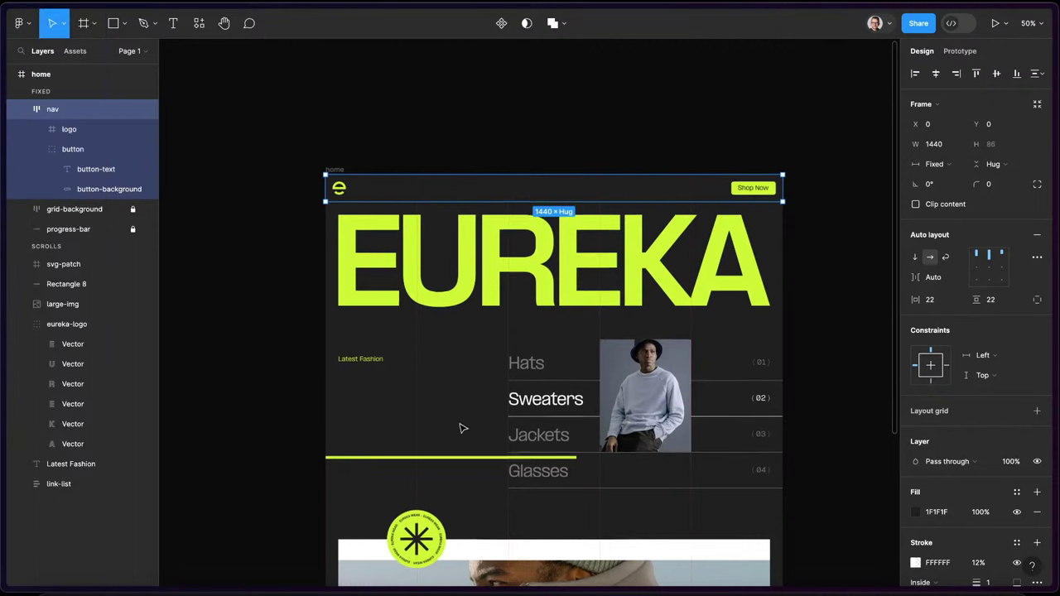
scroll(461, 428, "down", 3)
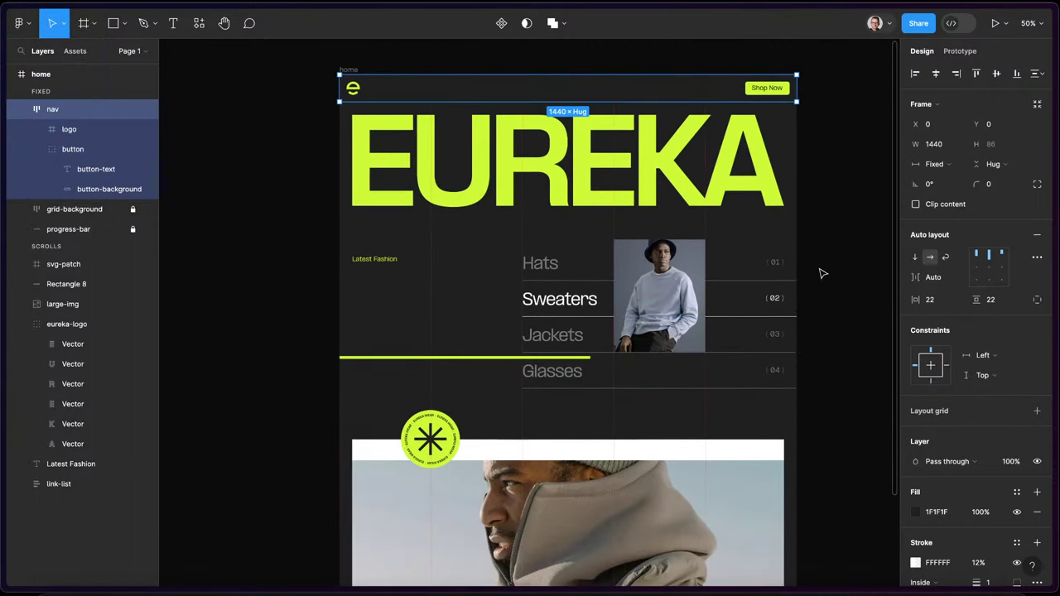
scroll(591, 113, "up", 5)
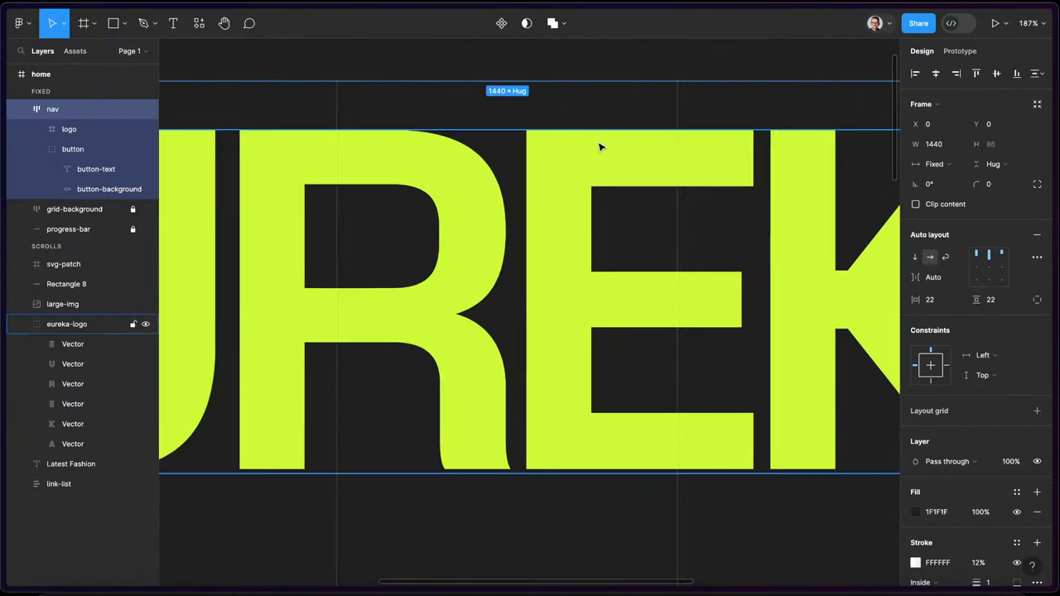
scroll(599, 146, "down", 4)
scroll(598, 147, "down", 3)
scroll(601, 147, "down", 3)
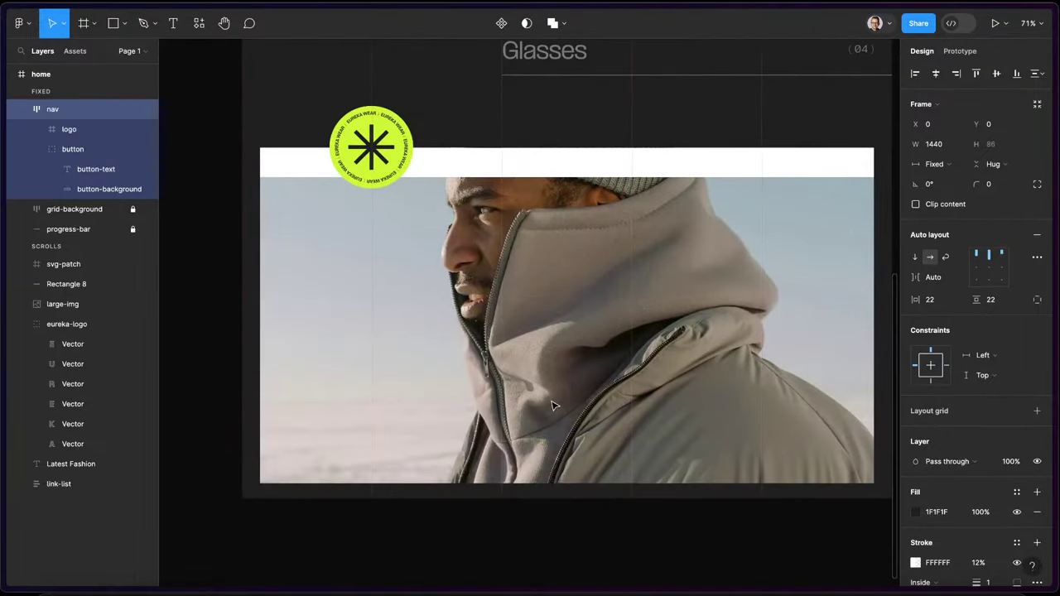
- Return to Webflow and add a div block to the Body with the class line_wrap
mouse_move(4, 191)
left_click(51, 131)
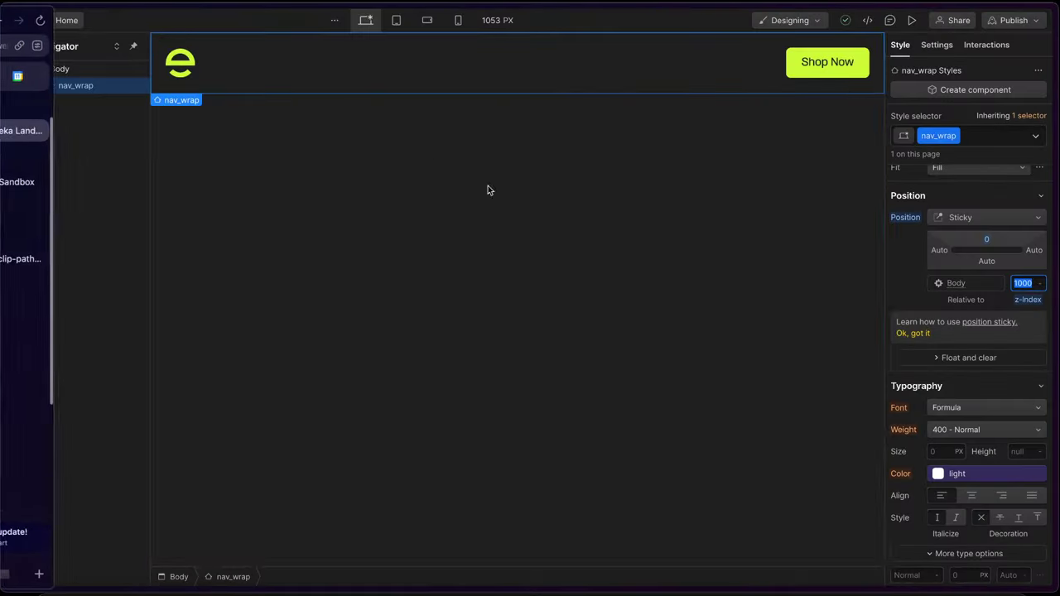
left_click(59, 70)
key("ctrl+k")
type("div")
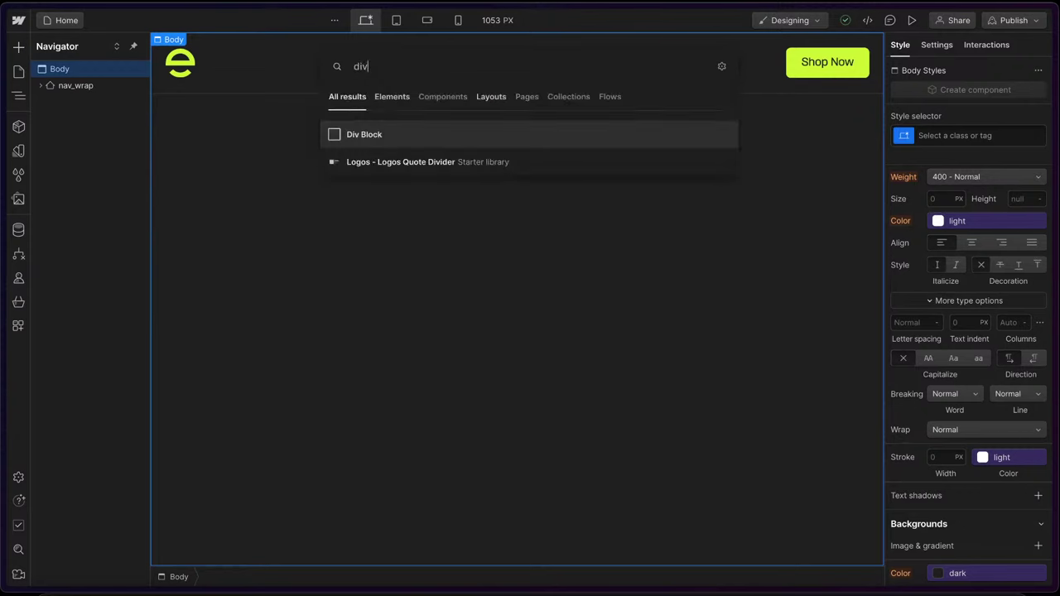
key("Return")
key("ctrl+Return")
type("line_wrap")
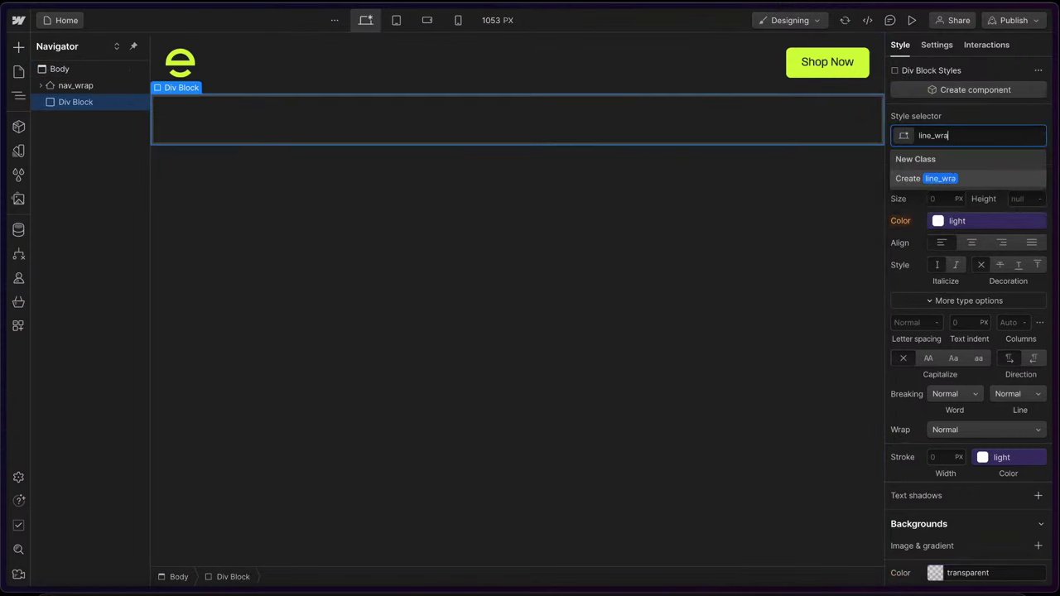
key("Return")
scroll(934, 277, "up", 3)
scroll(934, 278, "up", 2)
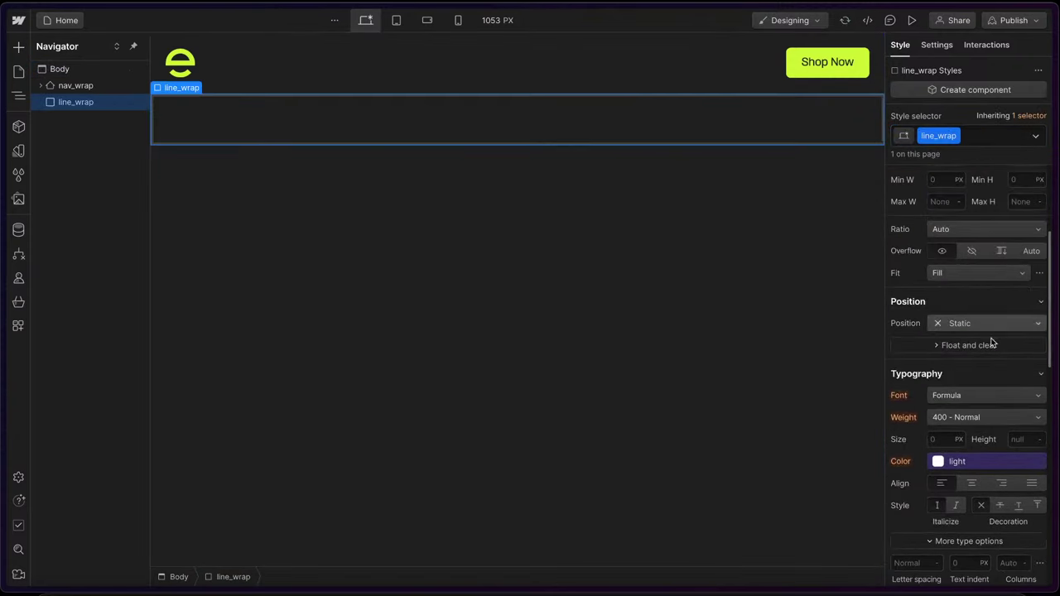
- Give line_wrap a fixed position spanning the top edge with 0% top, left and right offsets, and a height of 100vh
left_click(979, 321)
left_click(961, 371)
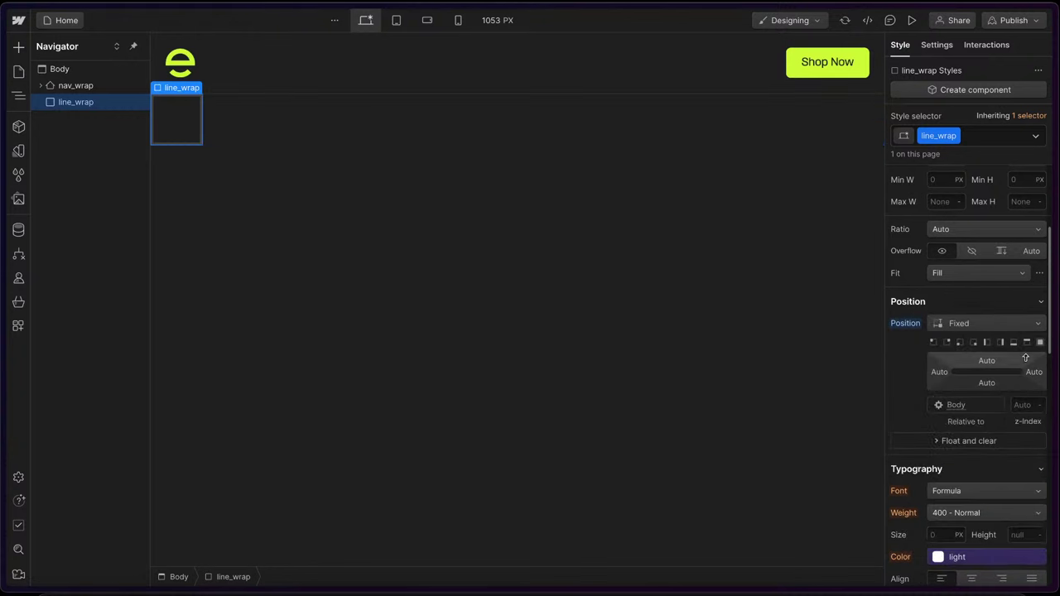
left_click(1026, 342)
scroll(1018, 191, "up", 3)
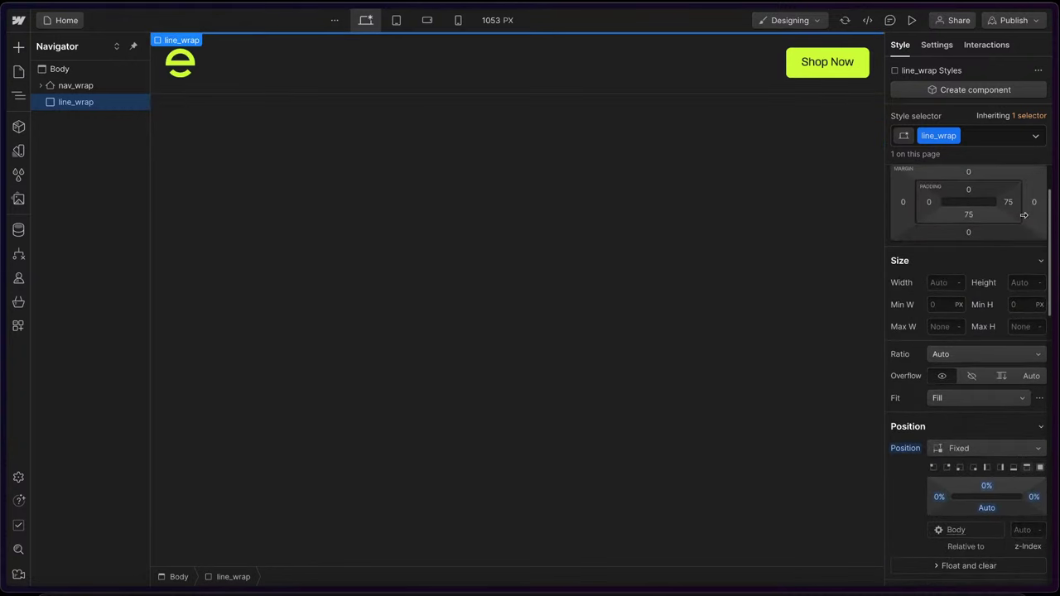
left_click(1021, 281)
type("100vh")
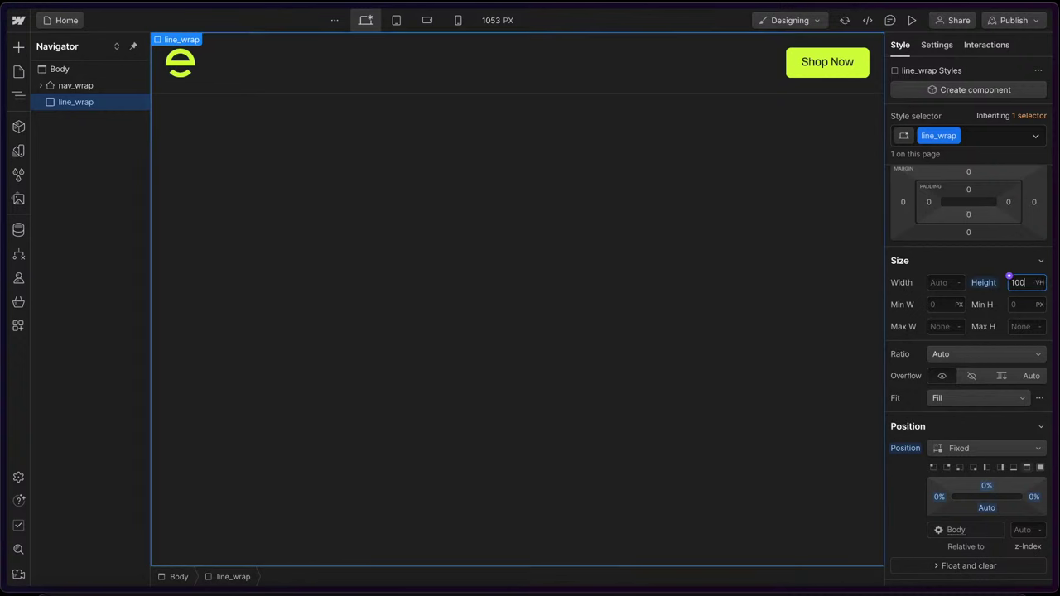
- Add a div block inside line_wrap with the class line_panel
scroll(943, 281, "up", 2)
key("ctrl+k")
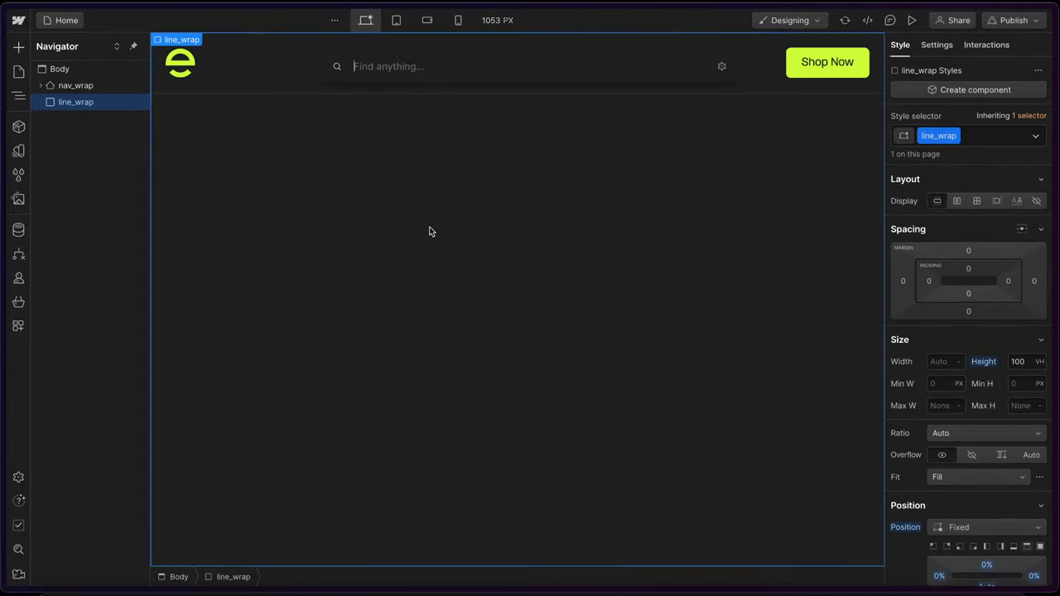
type("div")
key("Return")
key("ctrl+Return")
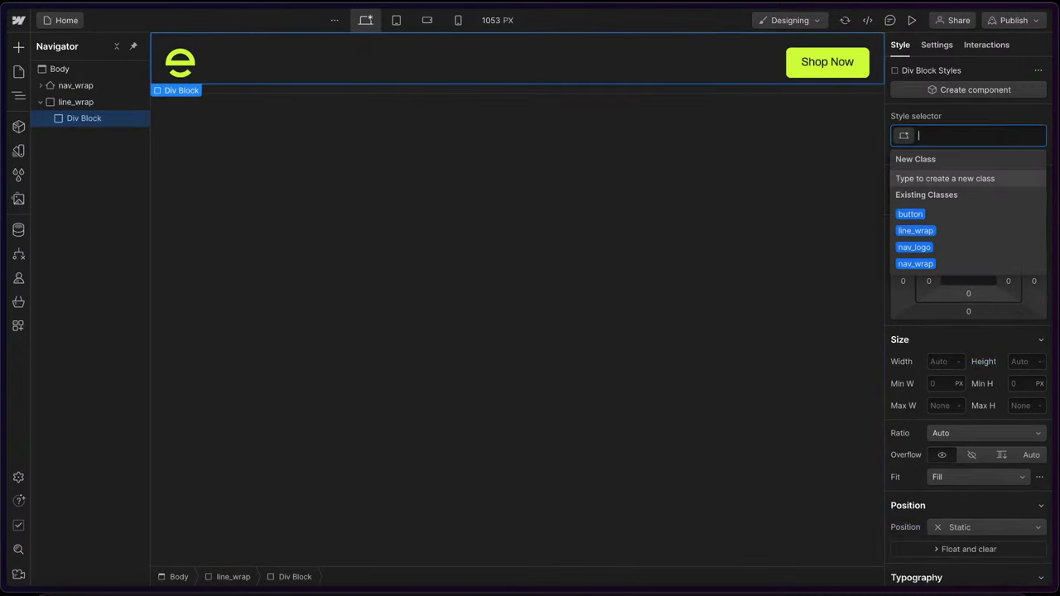
type("lanel")
key("BackSpace")
key("BackSpace")
key("BackSpace")
key("BackSpace")
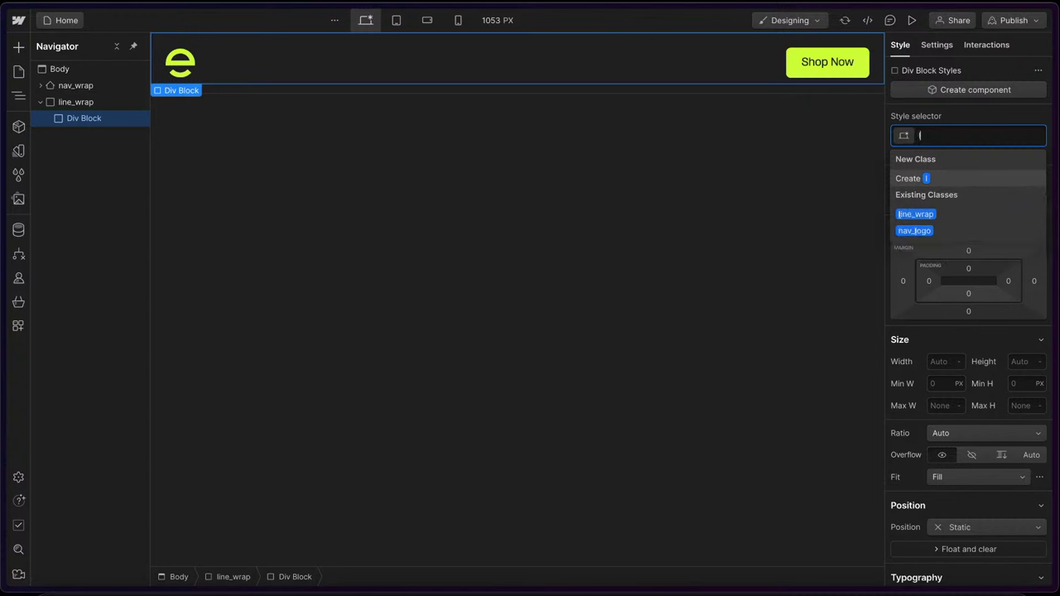
type("ine_panel")
key("Return")
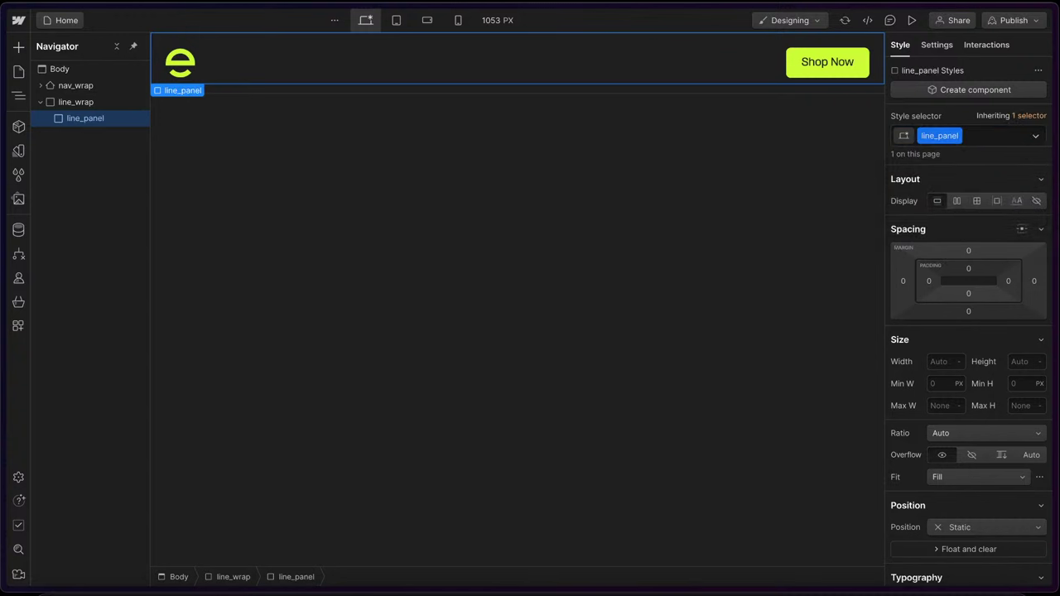
- Set line_panel's width and height to 100%
left_click(950, 362)
type("100%")
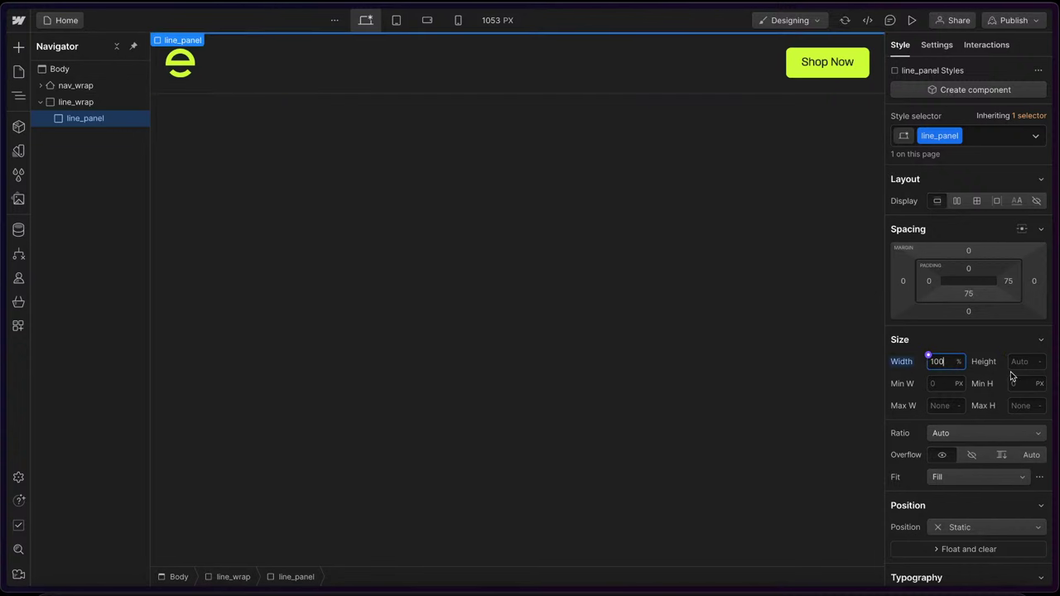
left_click(1026, 361)
type("100%")
key("Return")
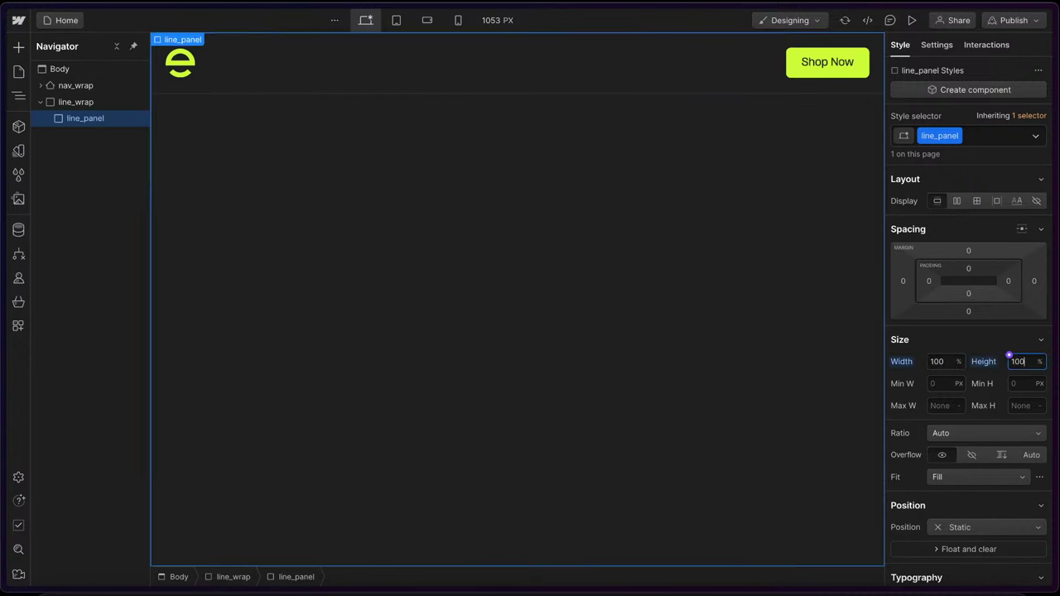
- Give line_panel a solid right border using the main border-width variable and the border-color variable
scroll(966, 386, "down", 10)
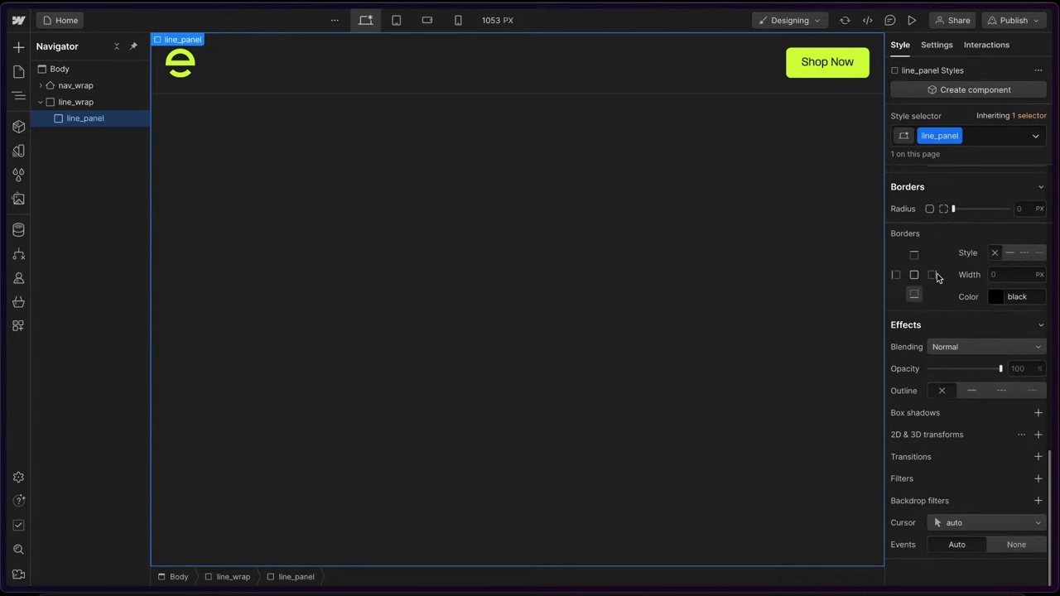
left_click(933, 276)
left_click(988, 270)
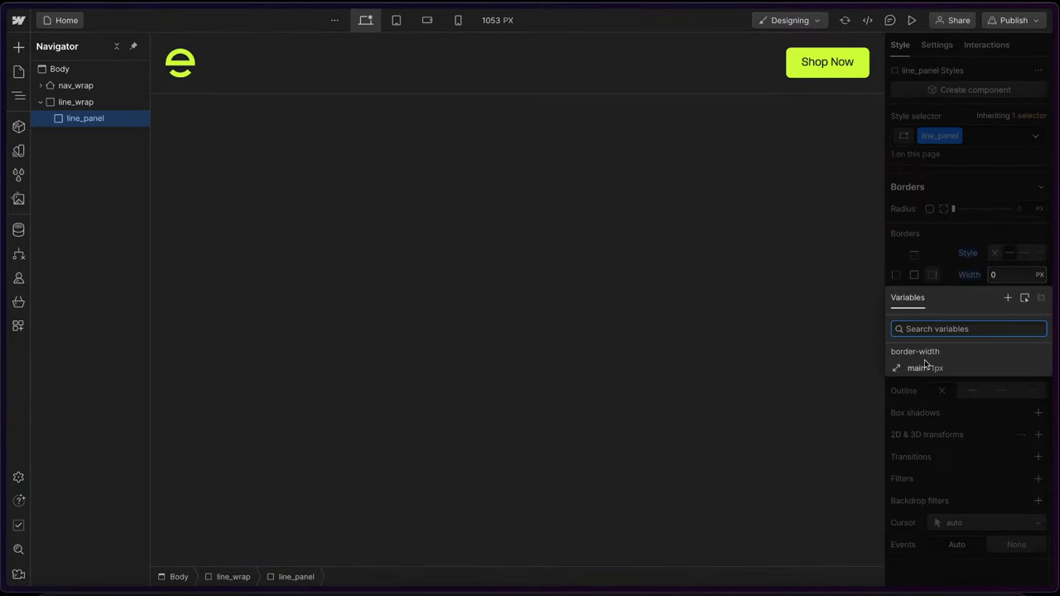
left_click(926, 369)
left_click(990, 293)
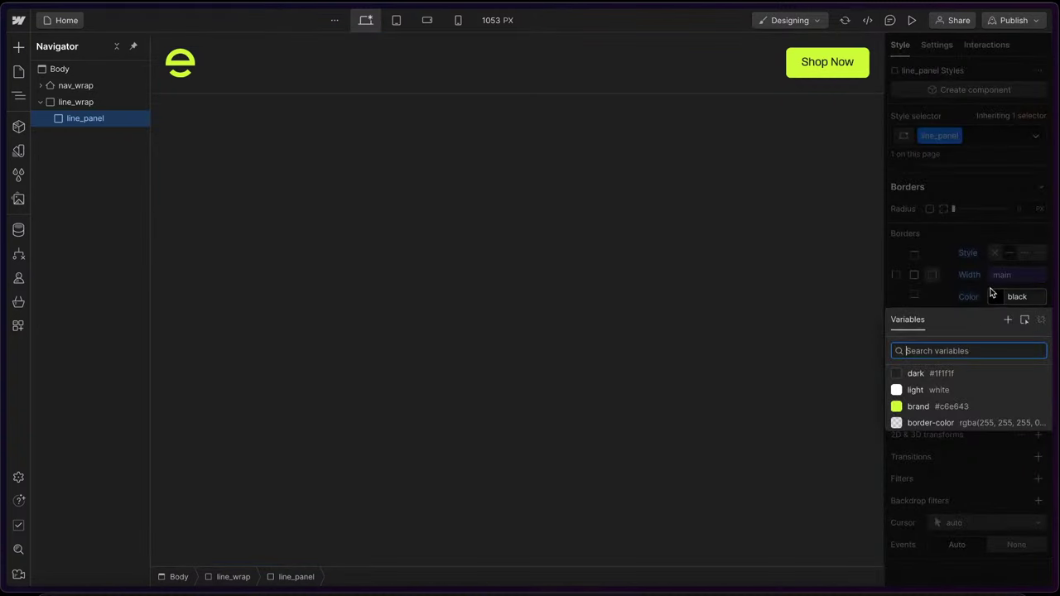
left_click(939, 423)
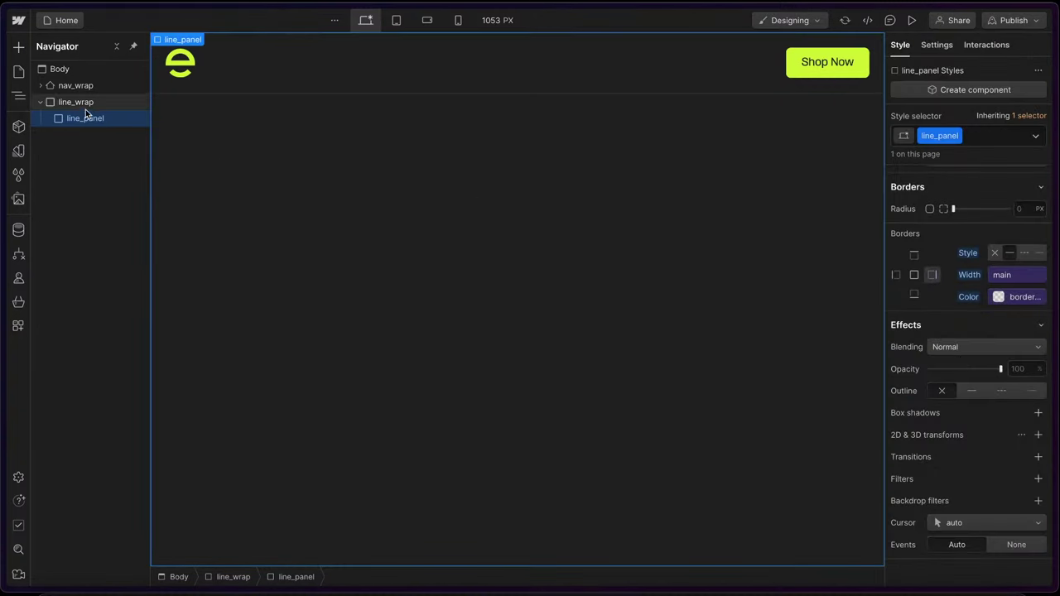
- Duplicate line_panel four times so that line_wrap holds five panels
key("ctrl+d")
key("ctrl+d")
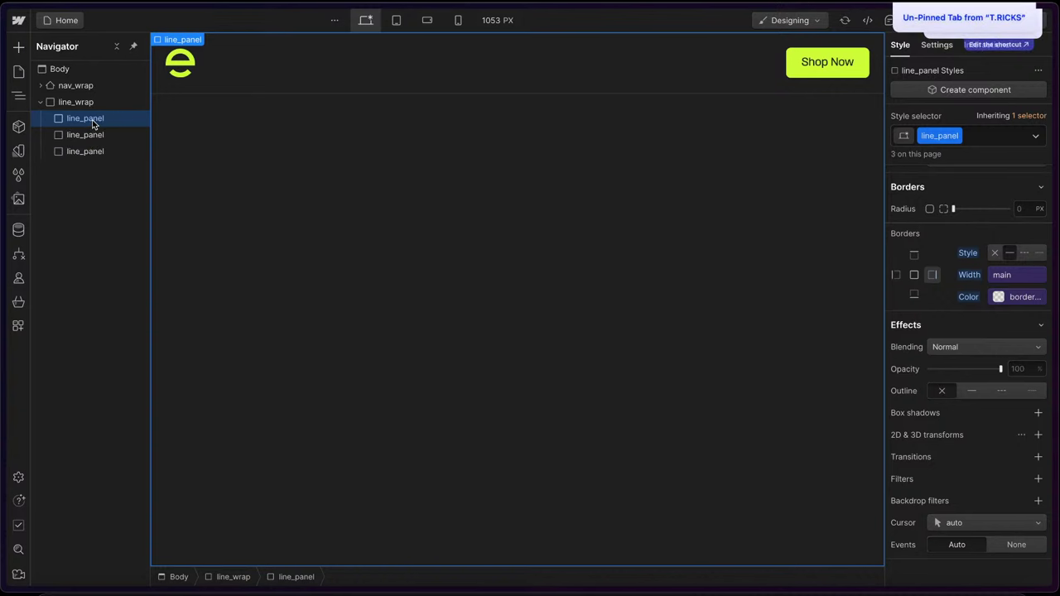
key("ctrl+d")
key("ctrl+d")
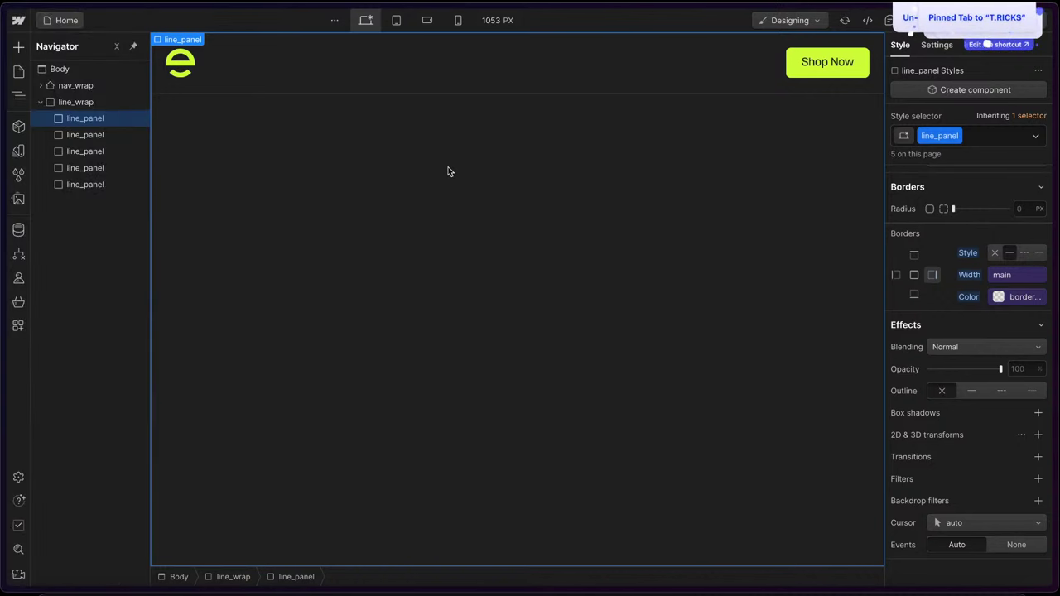
- Set line_wrap's display to horizontal flex and check the resulting panel columns on the canvas
left_click(105, 102)
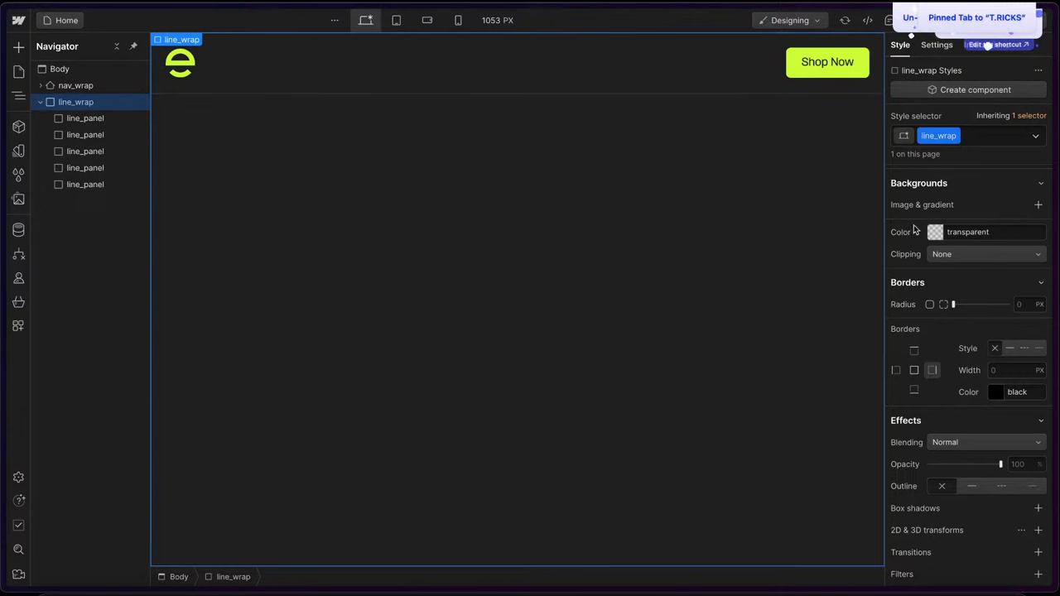
left_click(956, 201)
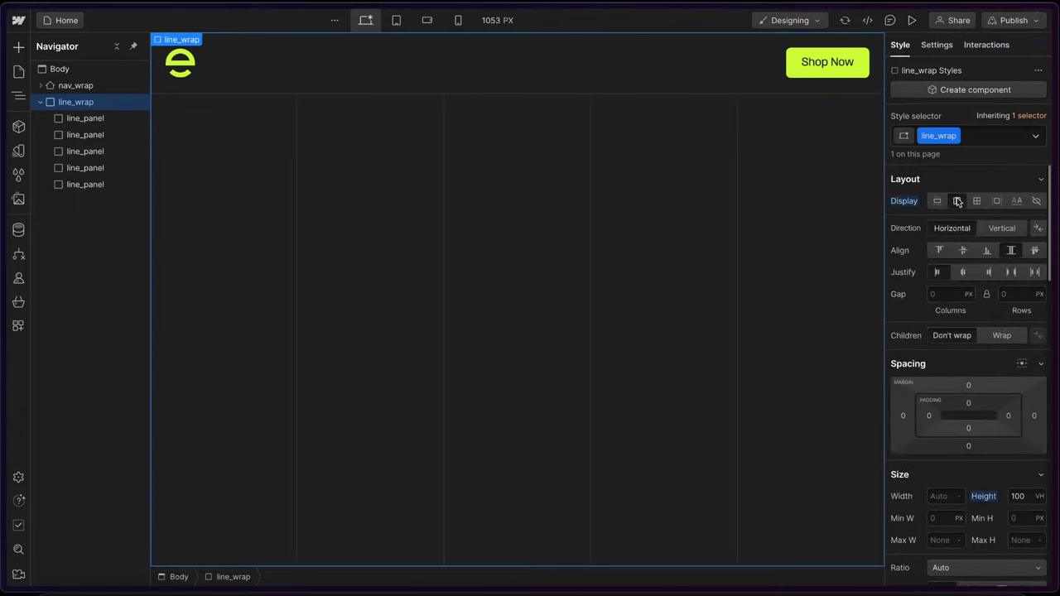
left_click(265, 225)
left_click(397, 225)
left_click(514, 223)
left_click(665, 212)
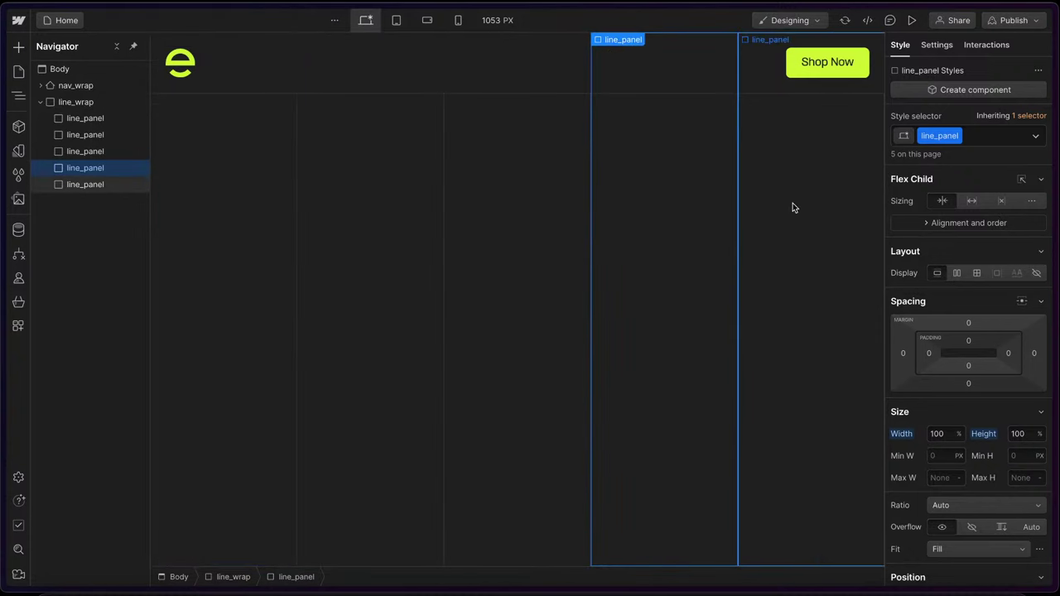
- Add the combo class last to the fifth line_panel
left_click(792, 208)
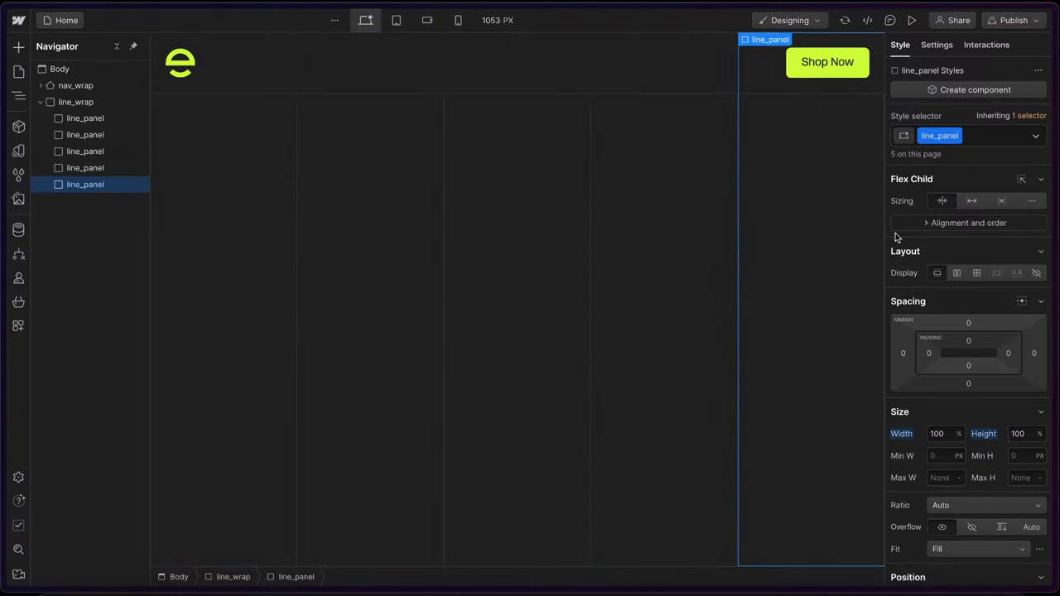
left_click(985, 136)
type("last")
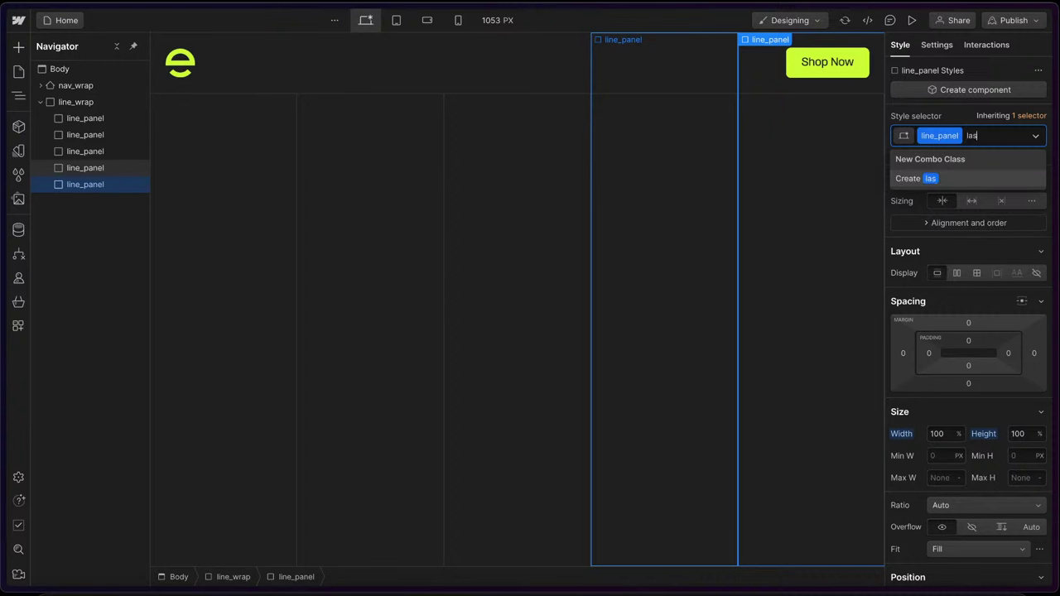
key("Return")
- Unlink the last panel's right border from the border-color variable, make its color fully transparent, and check another panel's border for comparison
scroll(962, 417, "down", 10)
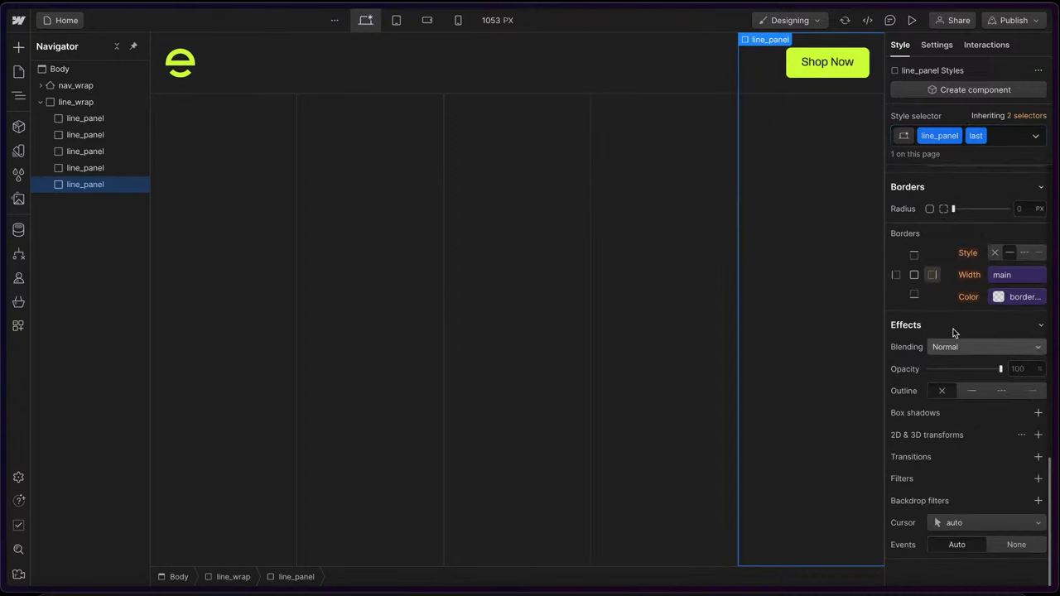
left_click(999, 298)
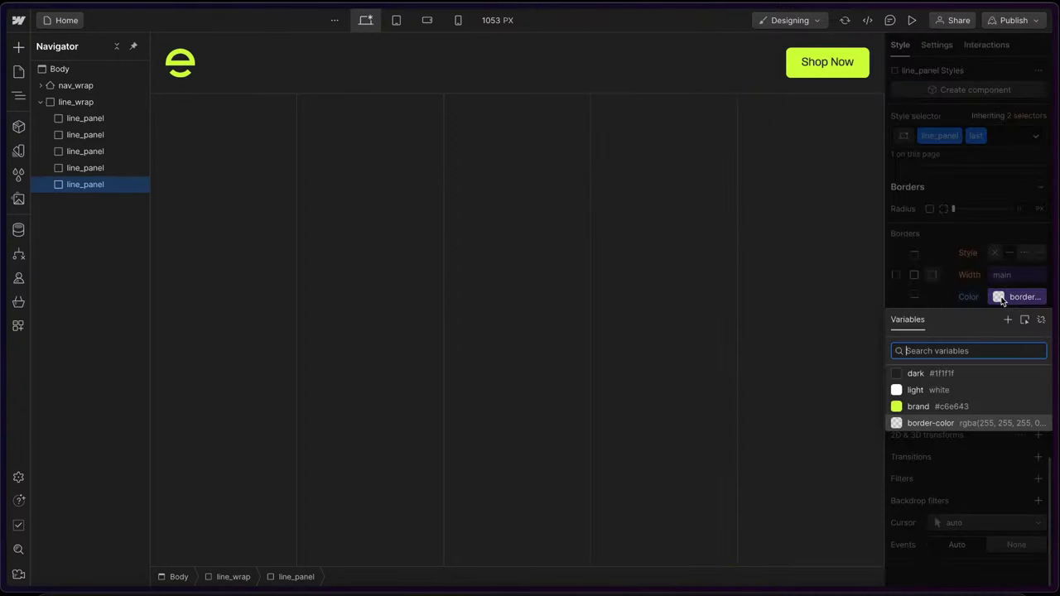
left_click(1040, 320)
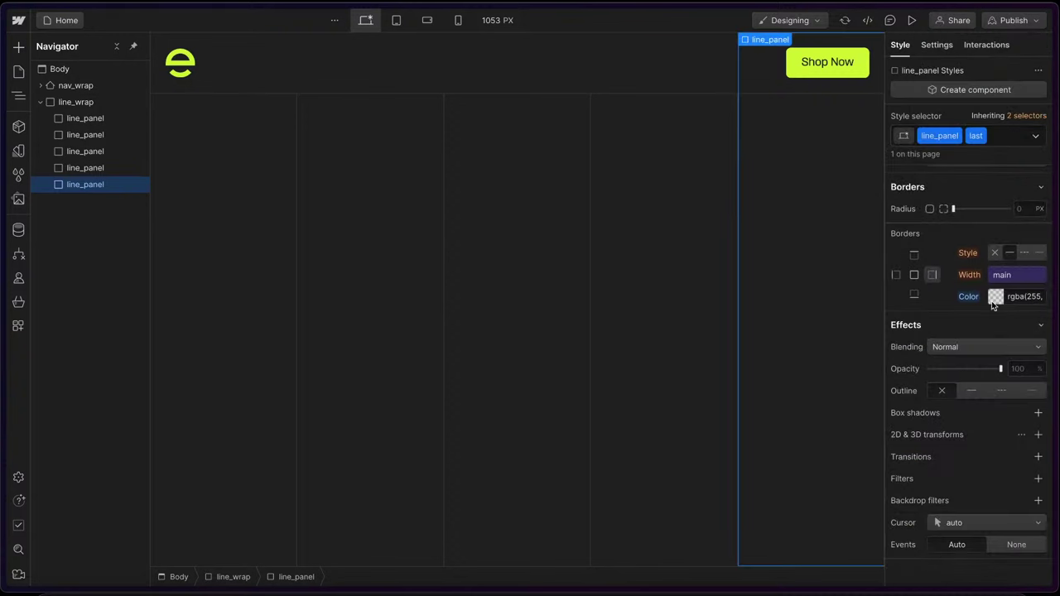
left_click(996, 298)
left_click_drag(949, 436, 901, 439)
left_click(883, 157)
left_click(486, 181)
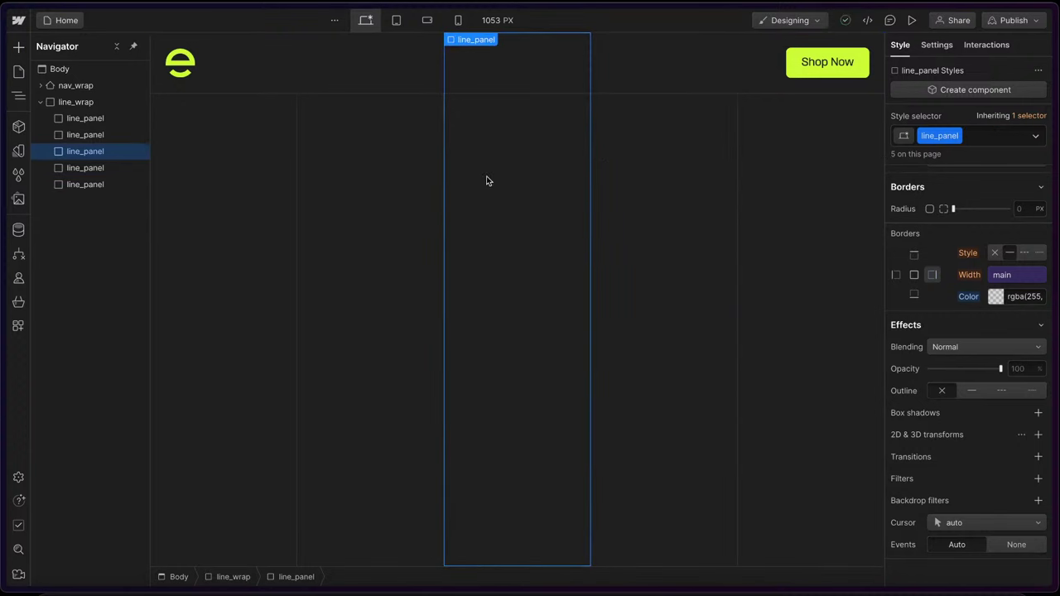
left_click(695, 245)
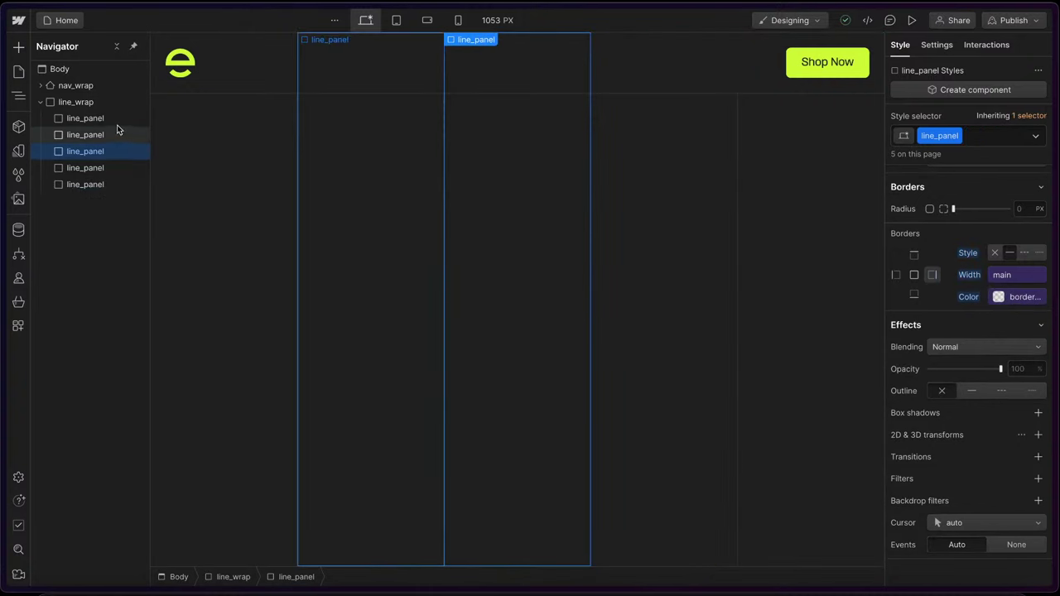
- Set line_wrap's pointer events to None and its z-index to 999, and collapse it in the element tree
left_click(59, 104)
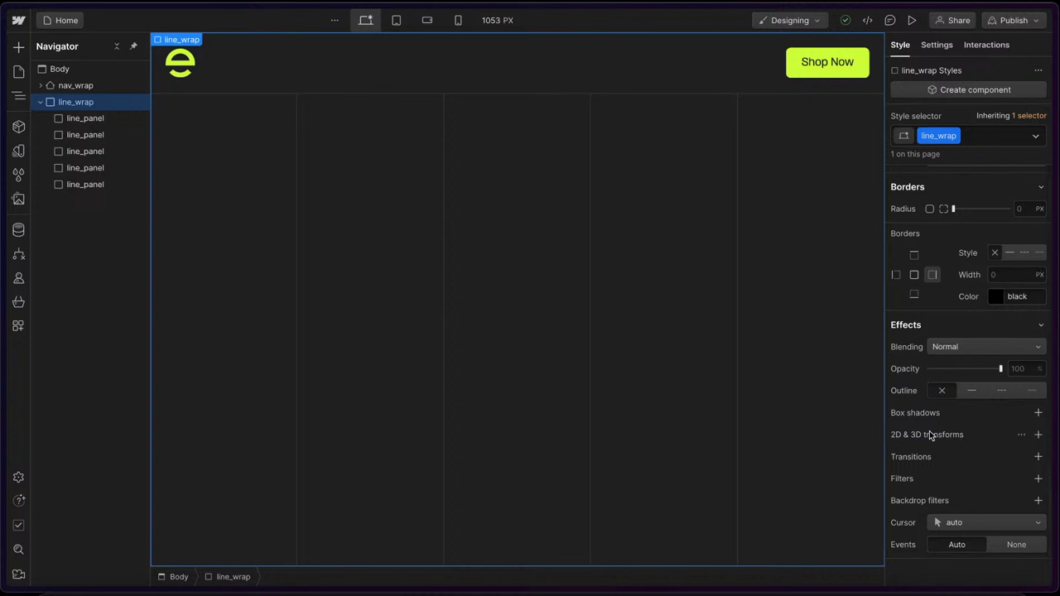
left_click(1018, 545)
scroll(967, 294, "up", 5)
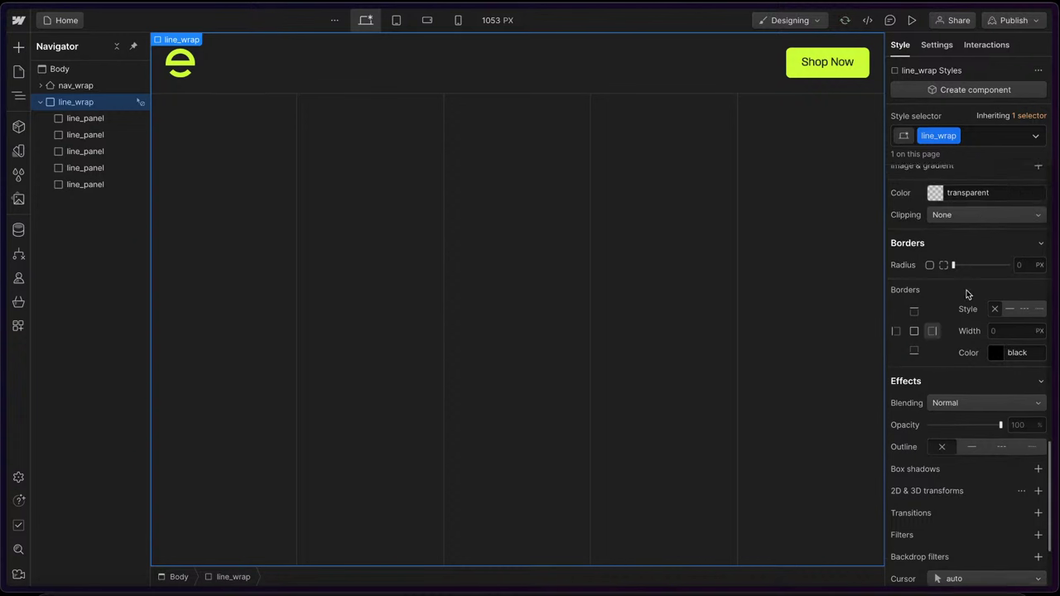
scroll(967, 294, "up", 3)
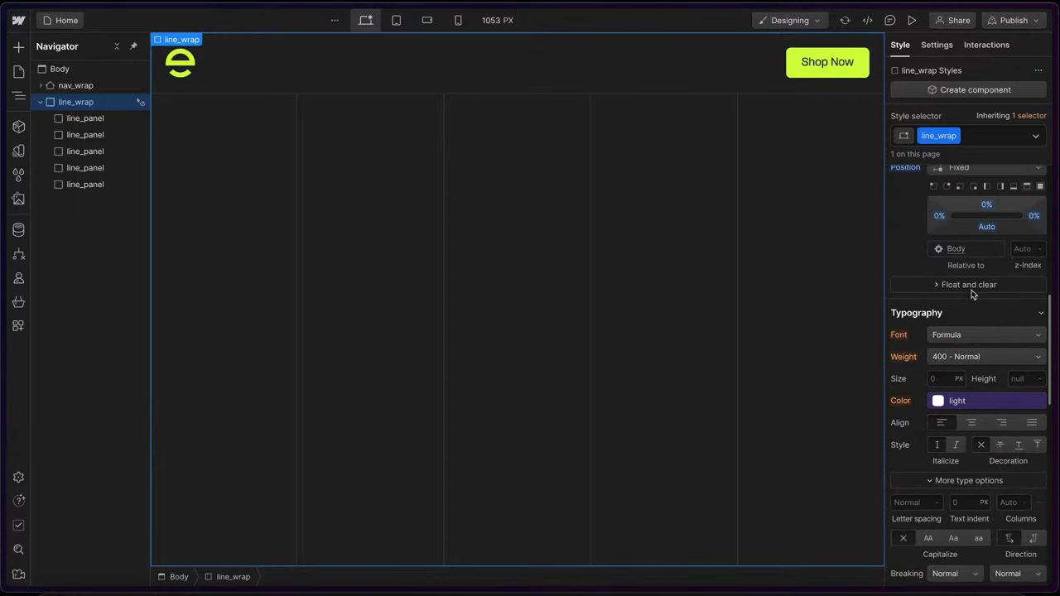
left_click(1031, 249)
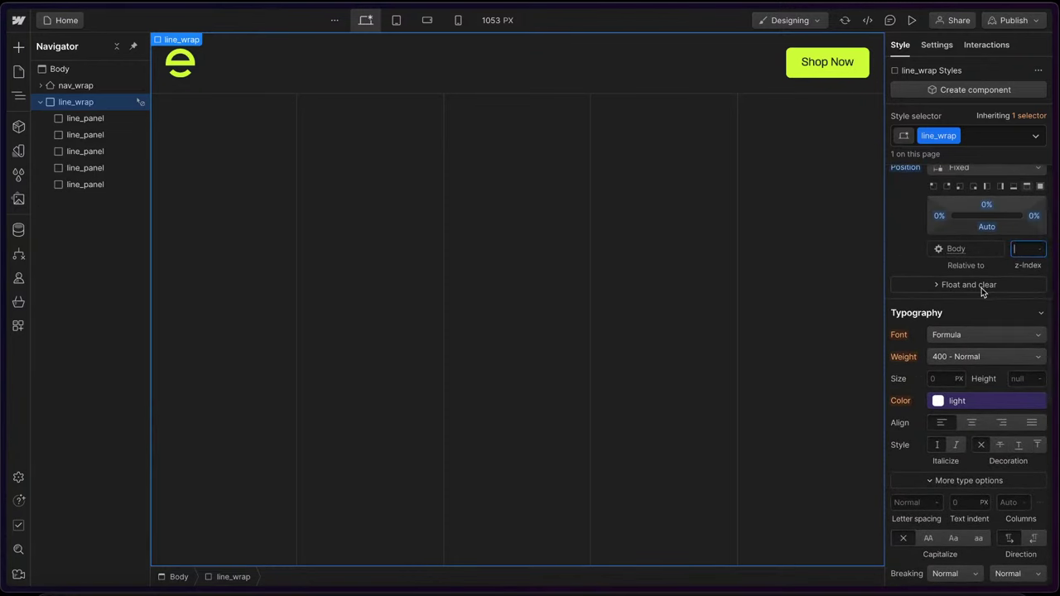
type("999")
key("Return")
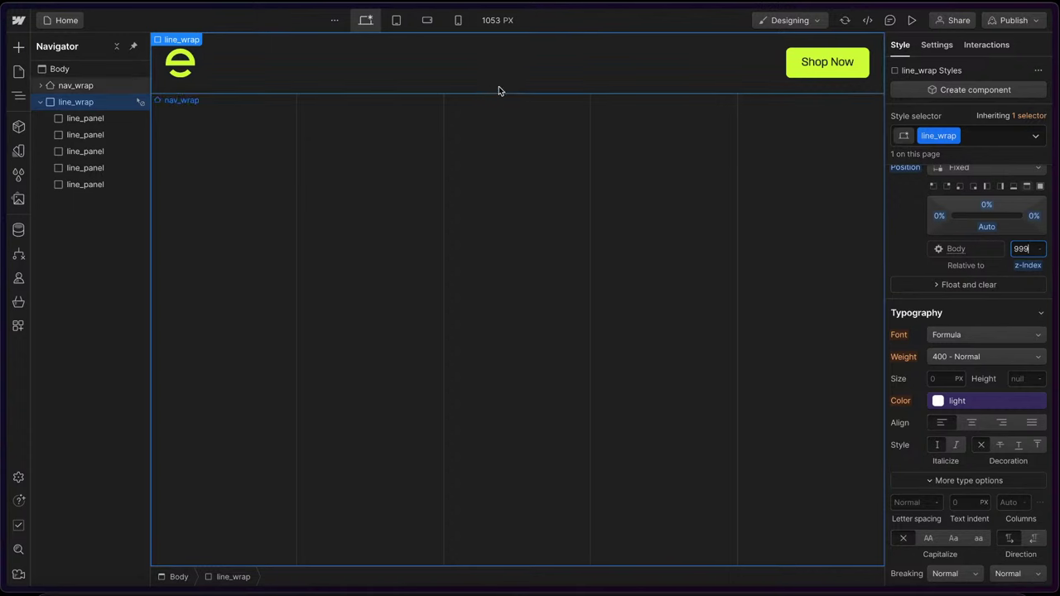
left_click(40, 102)
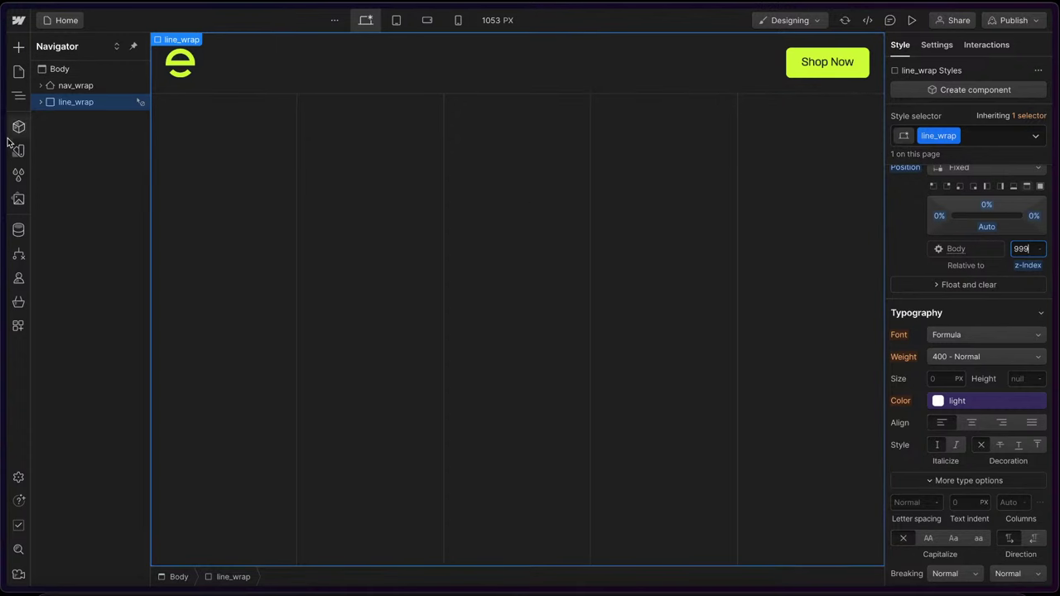
- Switch to the Eureka Lander design in Figma and select the progress-bar layer to inspect its size, position and fill
mouse_move(2, 273)
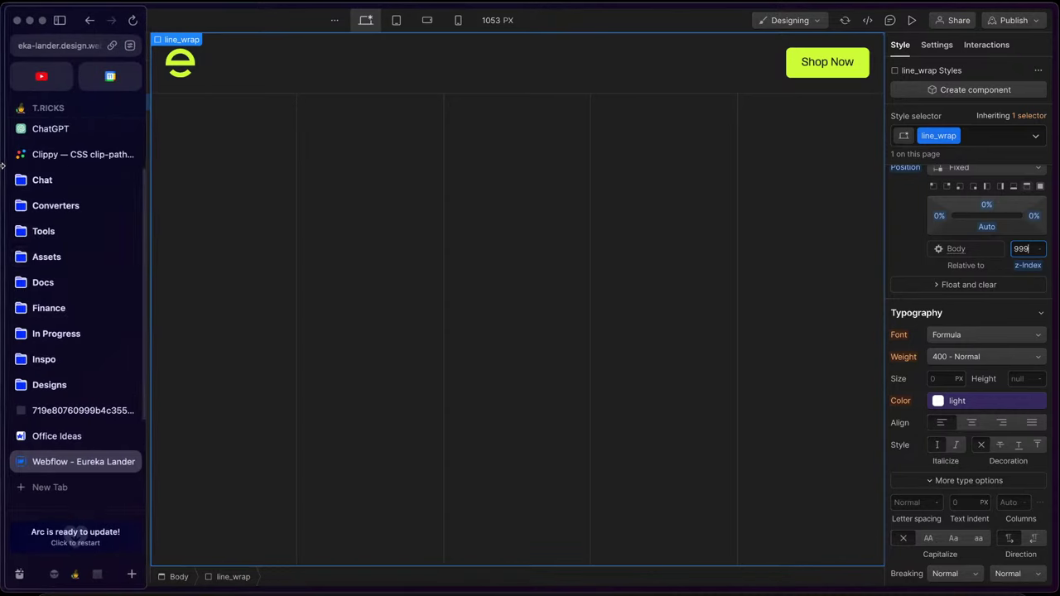
scroll(75, 349, "up", 3)
left_click(70, 130)
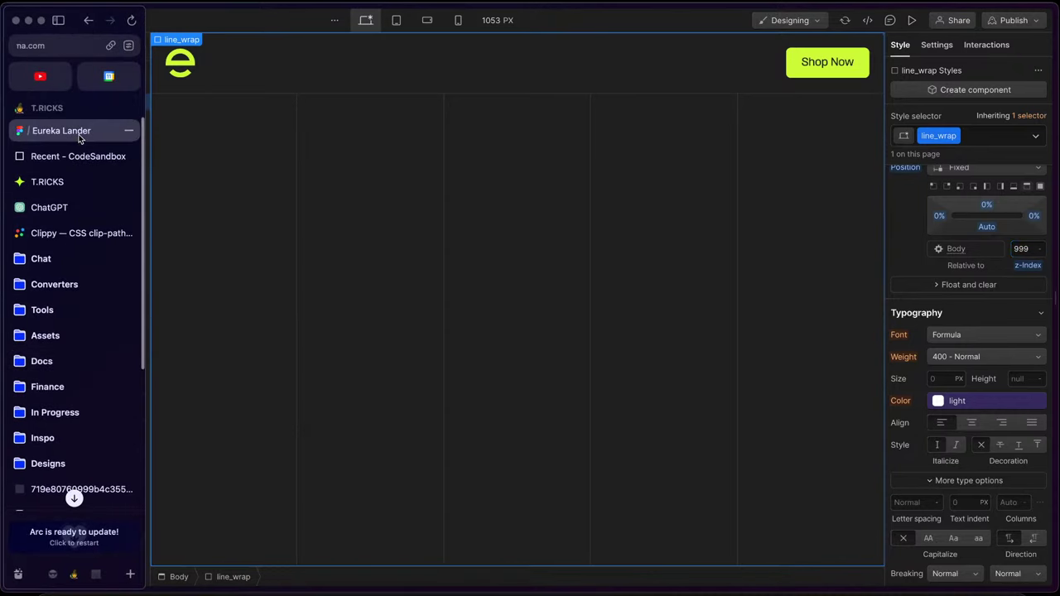
left_click(20, 108)
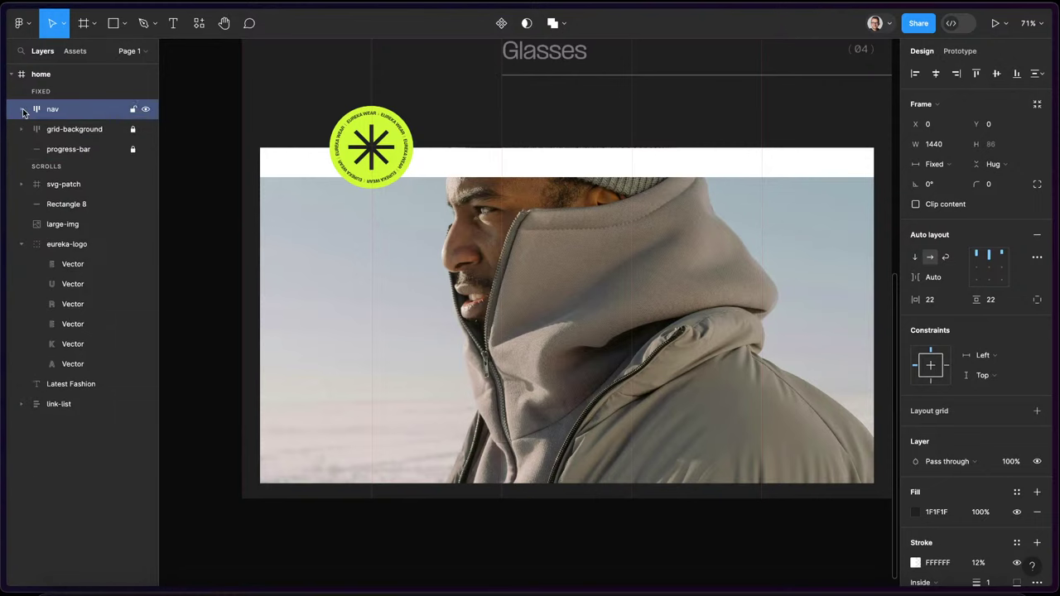
left_click(58, 147)
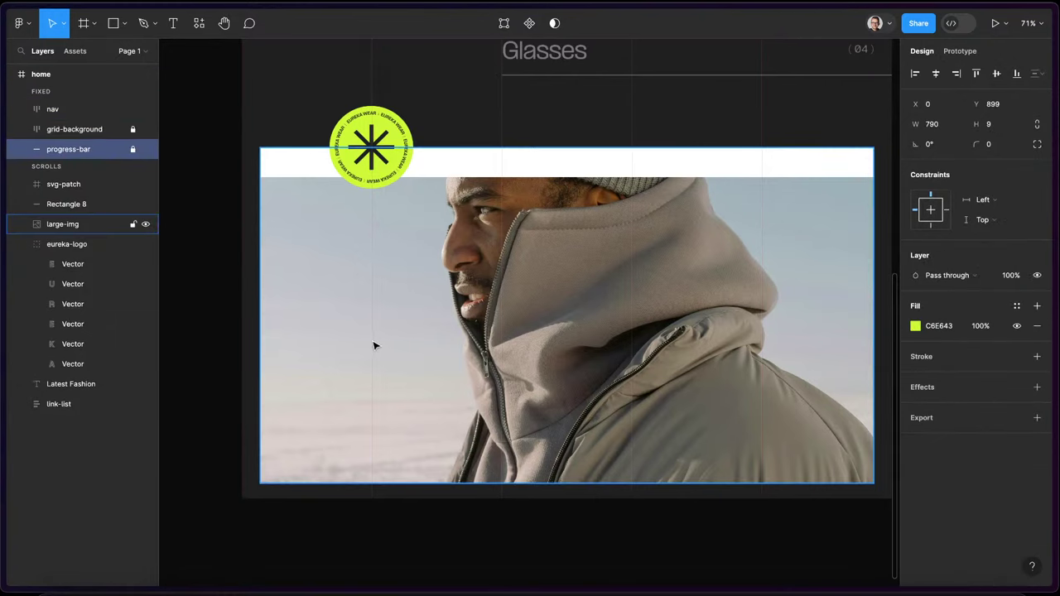
- Switch back to the Webflow Eureka Lander project and move its browser tab up beside the Figma tab
scroll(373, 345, "up", 5)
scroll(409, 298, "up", 2)
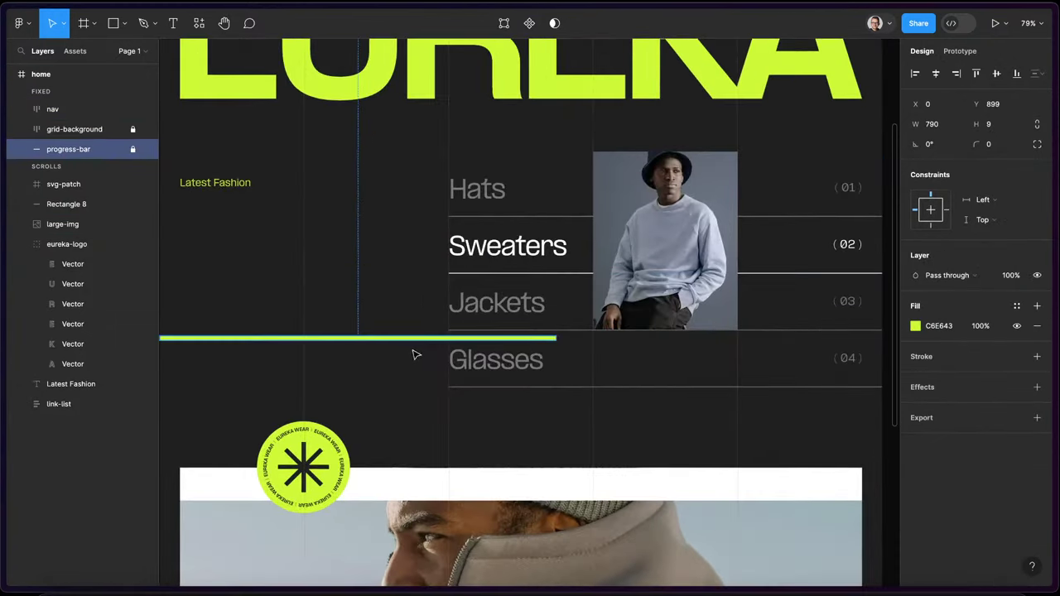
mouse_move(3, 194)
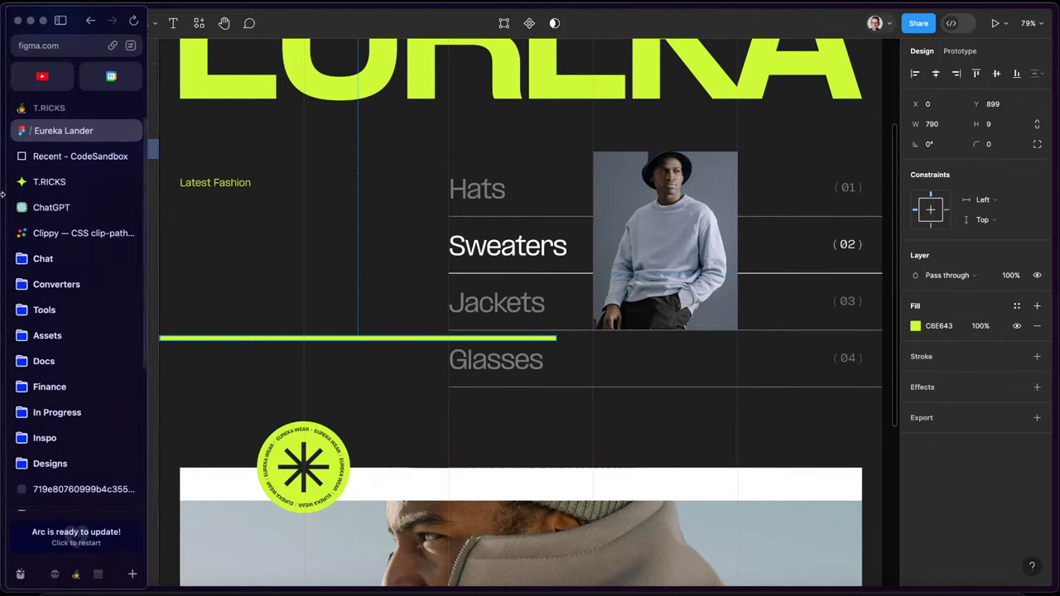
mouse_move(54, 143)
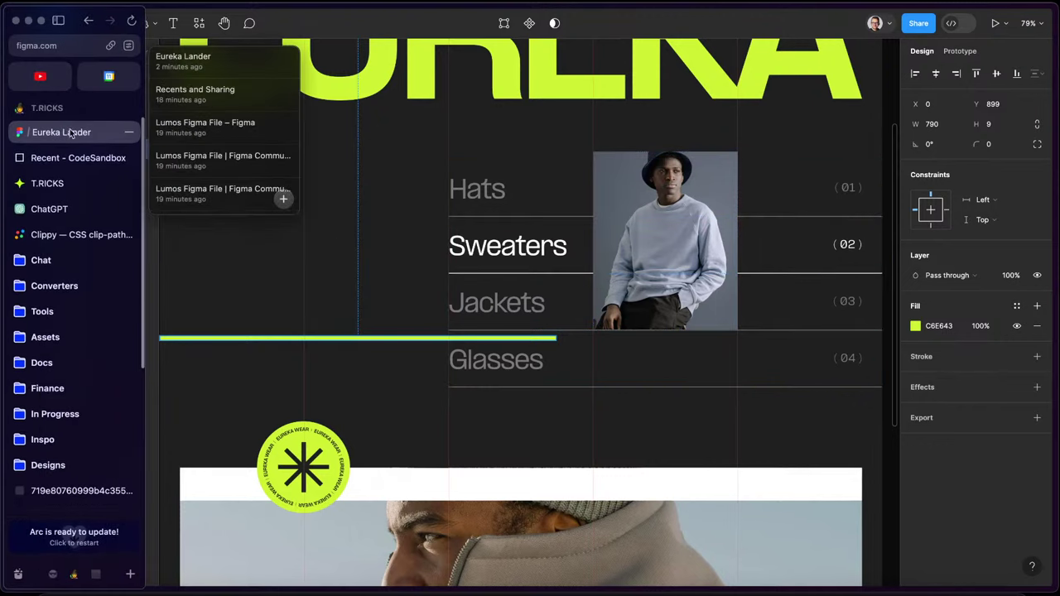
scroll(74, 174, "down", 5)
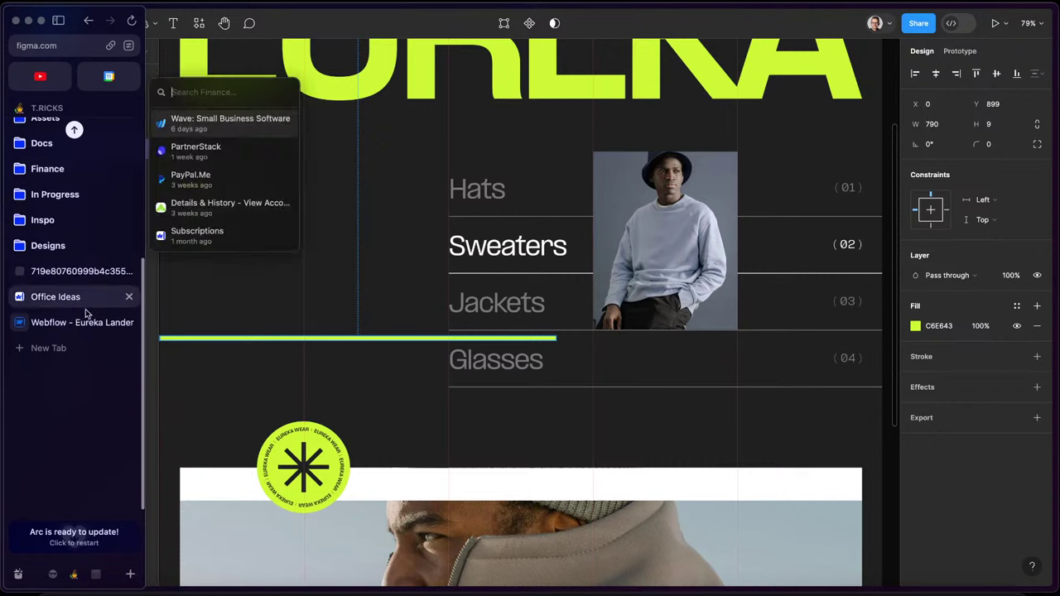
left_click_drag(85, 322, 77, 131)
- Add a div block inside the Body and give it the class progress-bar
left_click(60, 69)
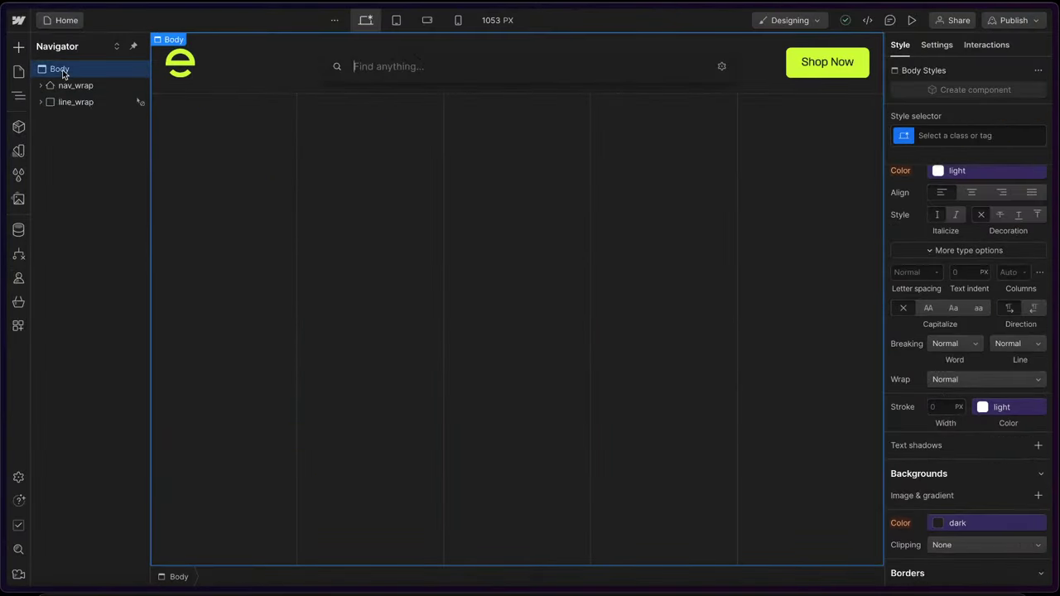
key("super+k")
key("Return")
key("super+Return")
type("progres")
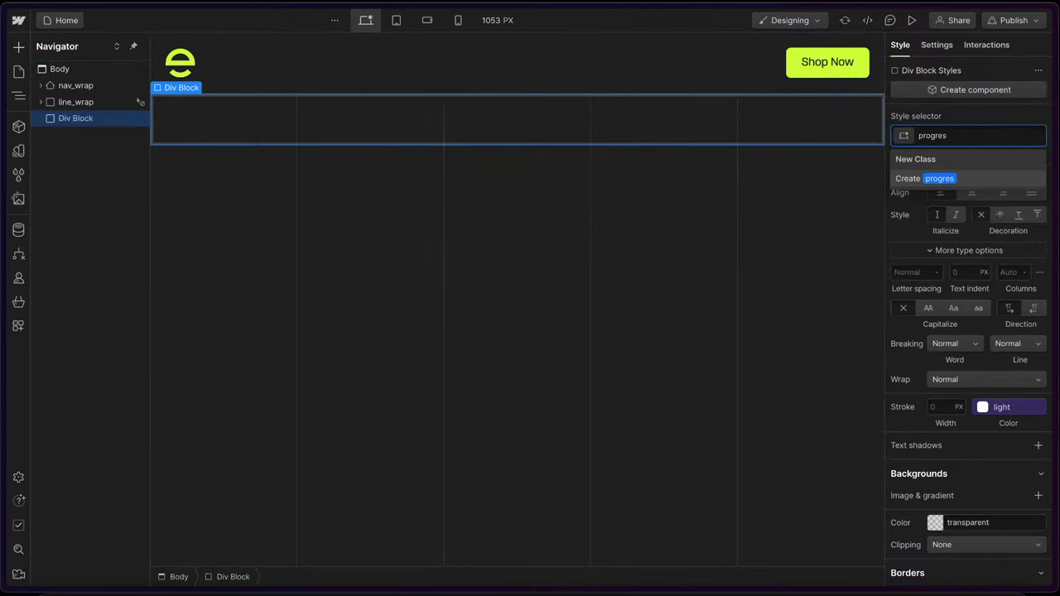
type("s-bar")
key("Return")
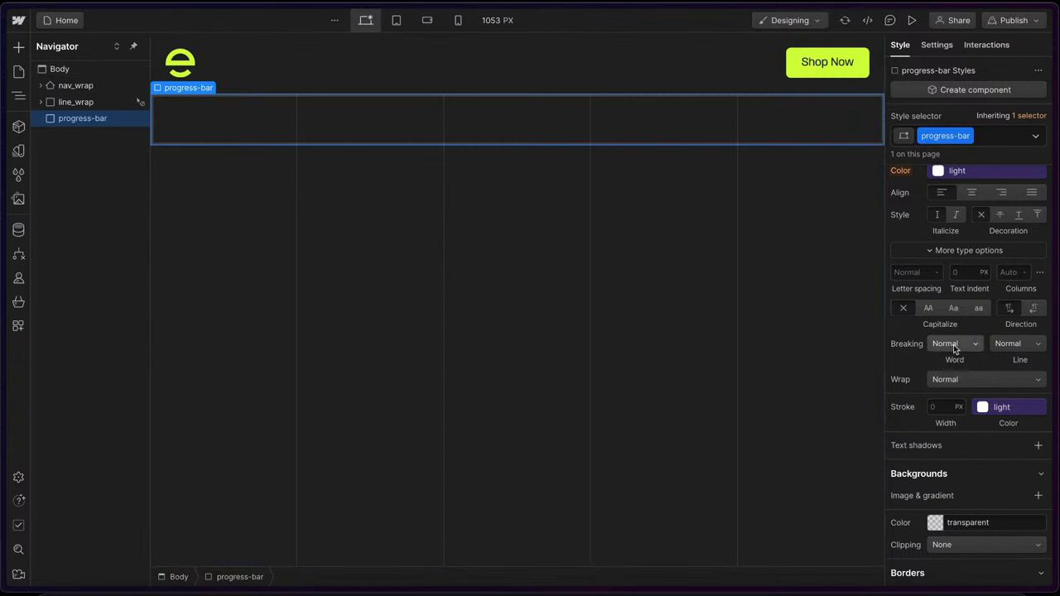
- Set progress-bar's position to Fixed, anchored to the bottom-left corner of the page
scroll(960, 331, "up", 3)
left_click(977, 276)
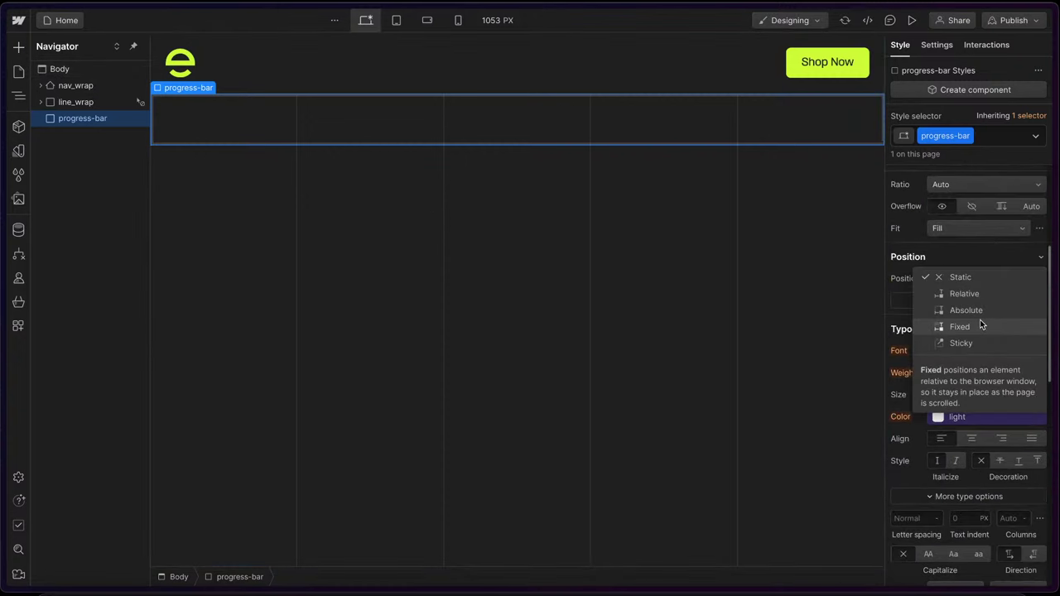
left_click(980, 323)
left_click(958, 297)
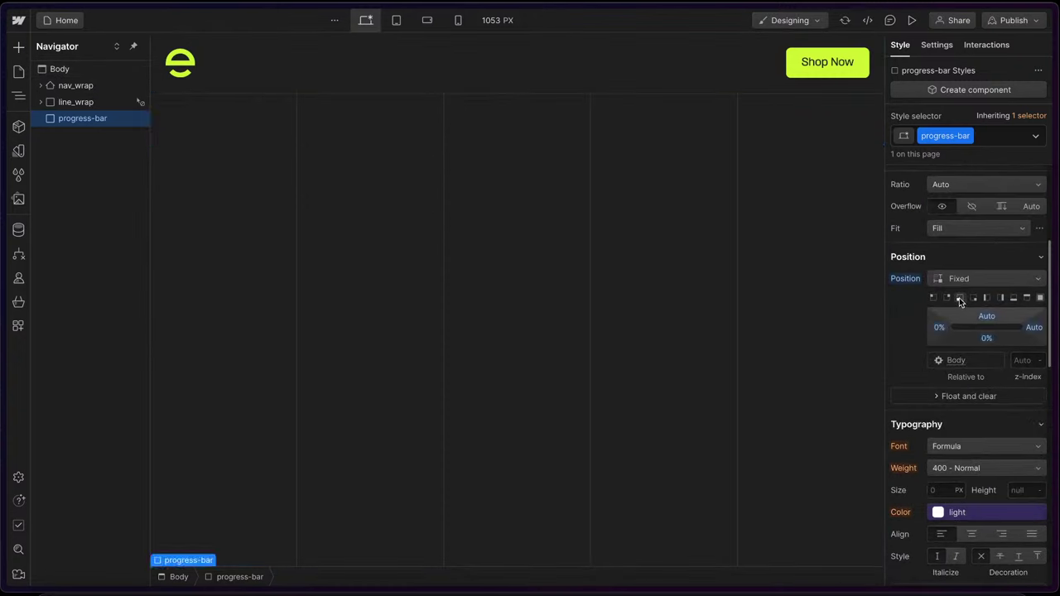
- Set progress-bar's height to 0.625 rem and its width to 50%
scroll(968, 409, "down", 3)
scroll(969, 414, "up", 4)
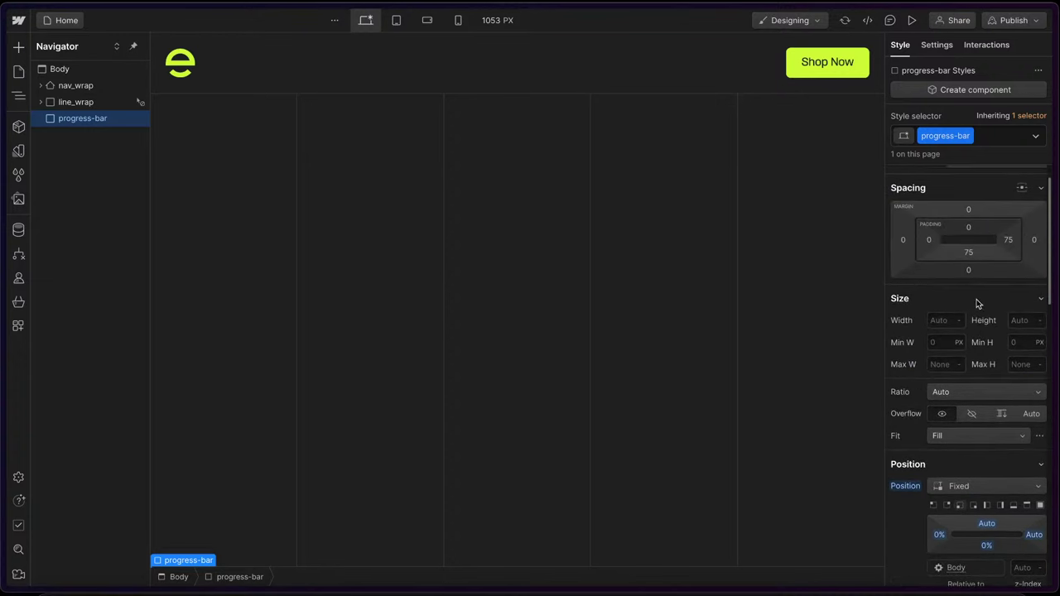
left_click(1022, 318)
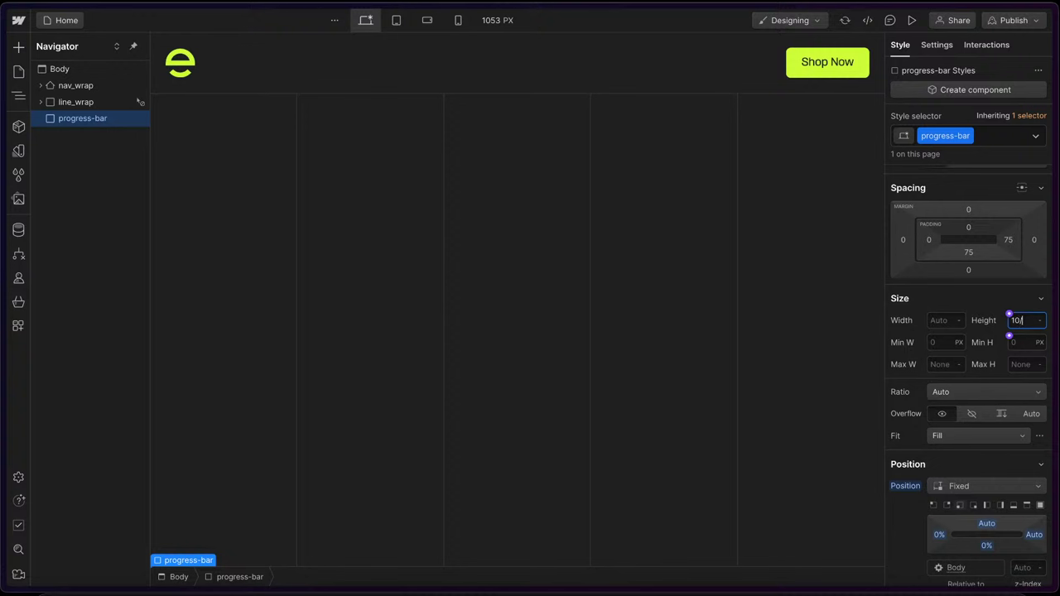
key("Return")
left_click(941, 321)
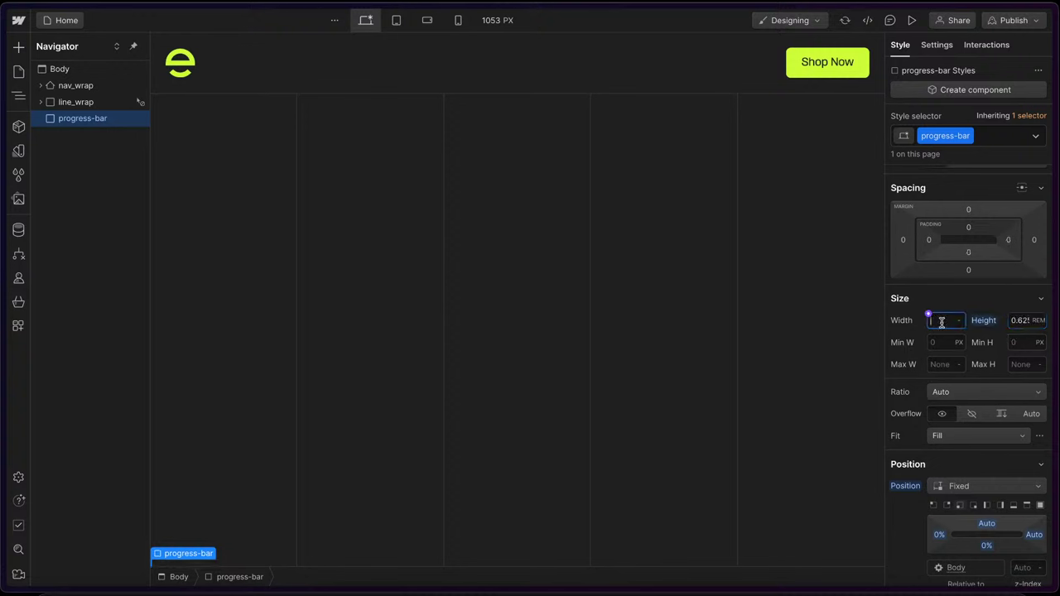
type("50%")
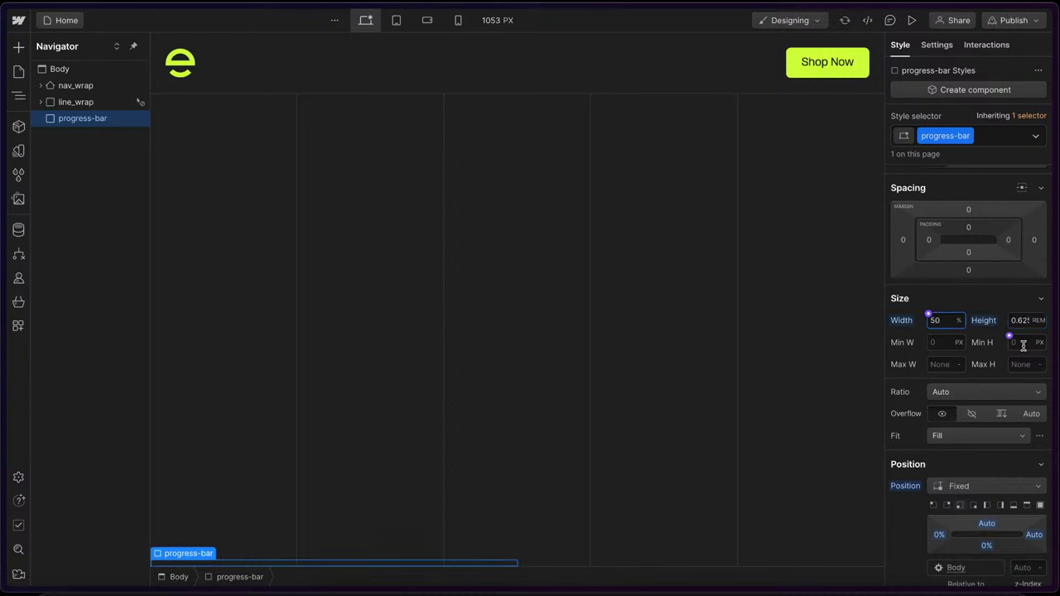
- Set progress-bar's background color to the brand variable and its z-index to 998
scroll(1022, 346, "down", 8)
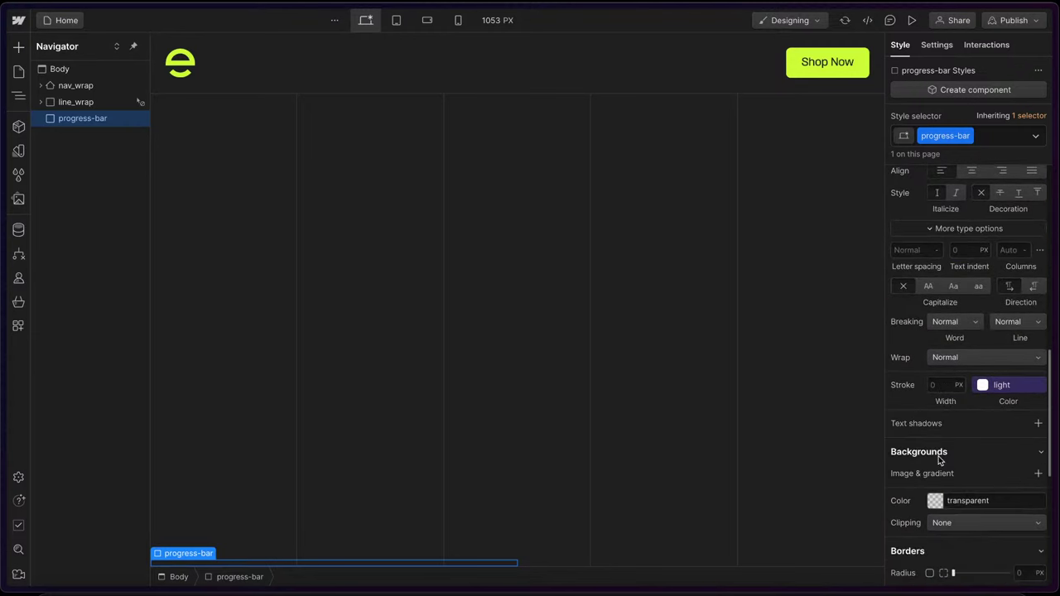
scroll(940, 459, "down", 2)
left_click(935, 423)
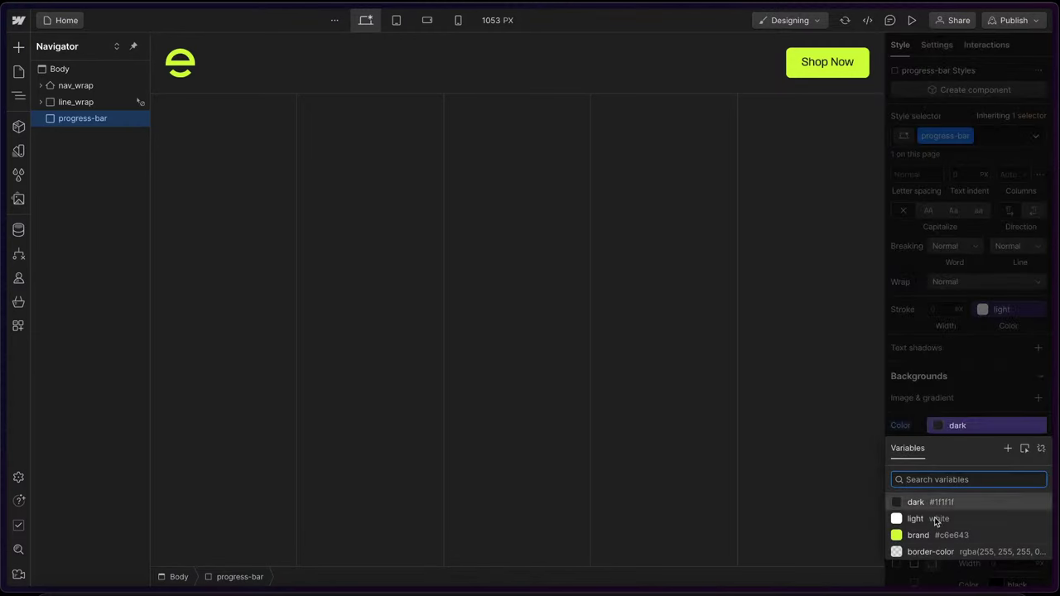
left_click(918, 535)
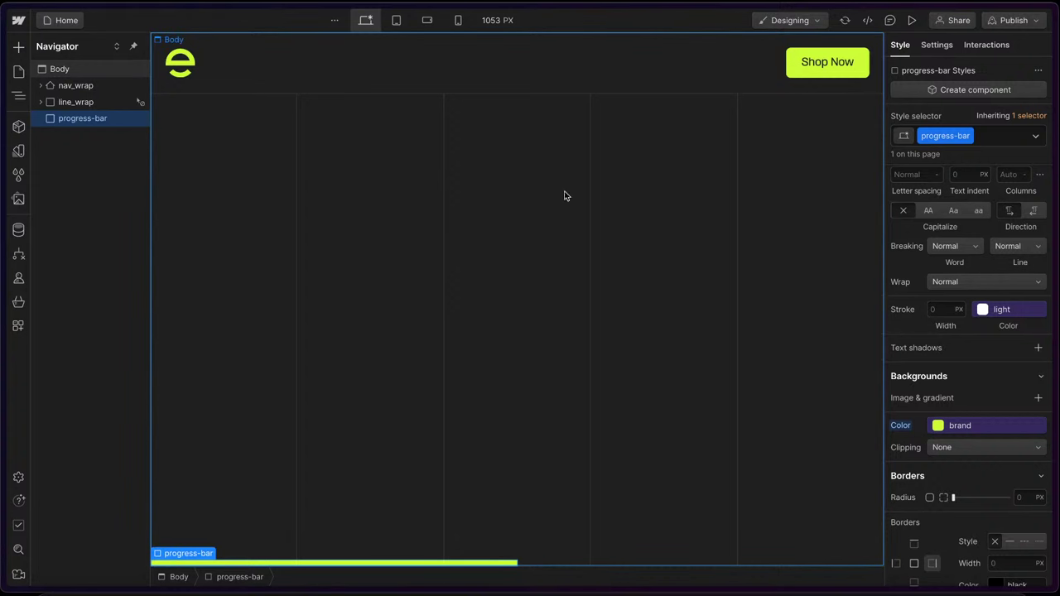
scroll(966, 269, "up", 5)
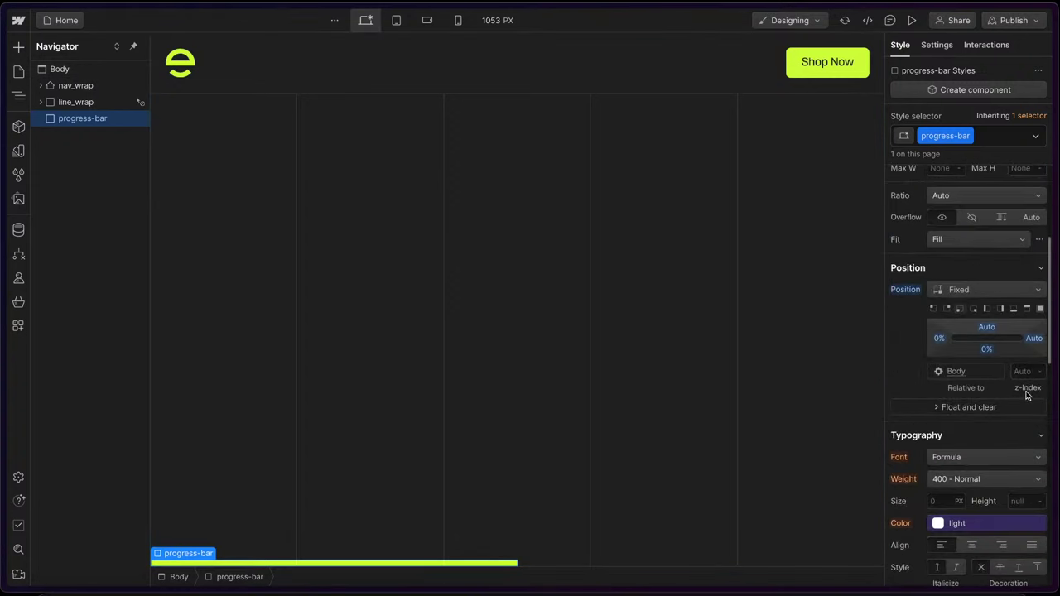
left_click(1025, 371)
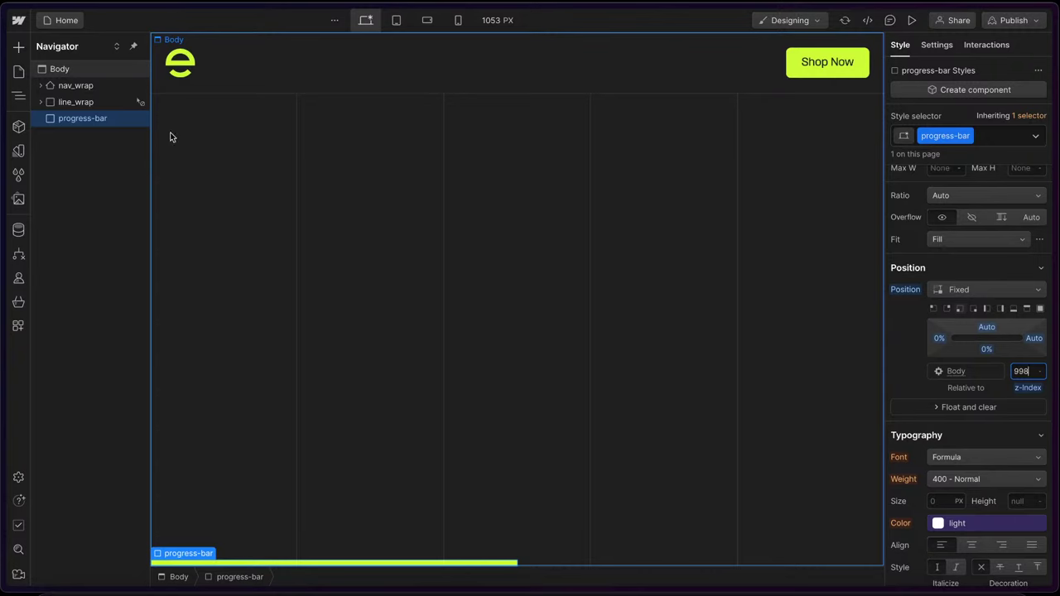
- Switch to the Eureka Lander design in Figma and copy the eureka-logo group as SVG
mouse_move(2, 112)
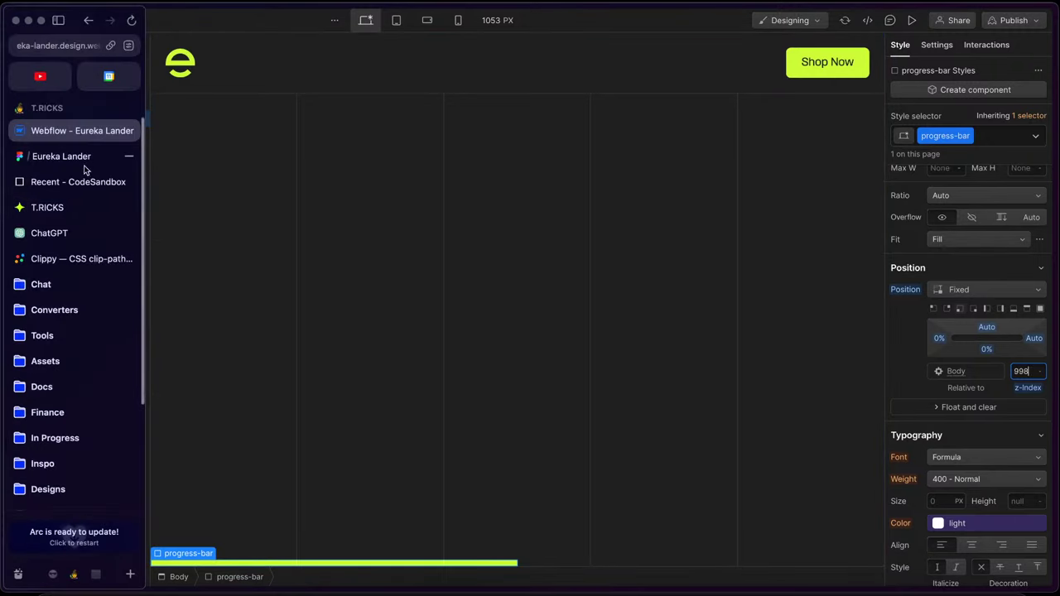
left_click(79, 156)
scroll(311, 164, "up", 4)
scroll(311, 166, "down", 5)
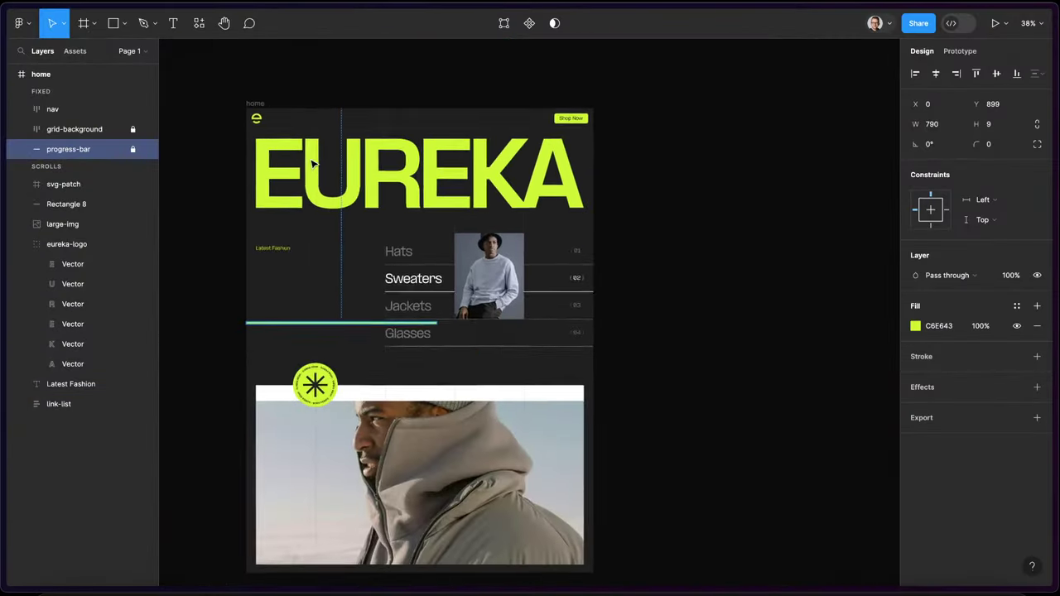
scroll(355, 190, "up", 2)
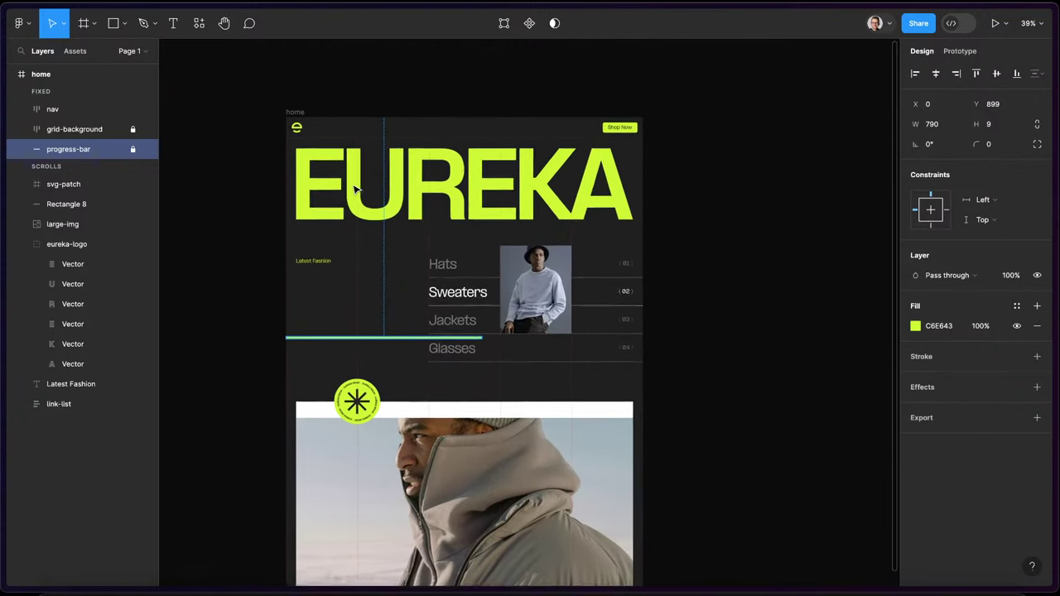
left_click(646, 189)
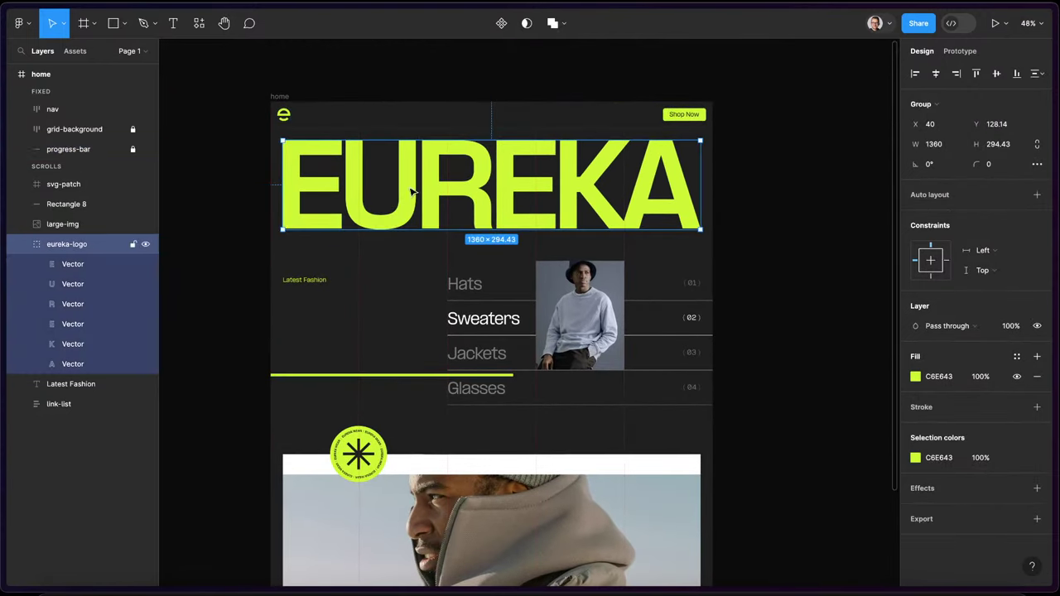
right_click(326, 150)
mouse_move(421, 202)
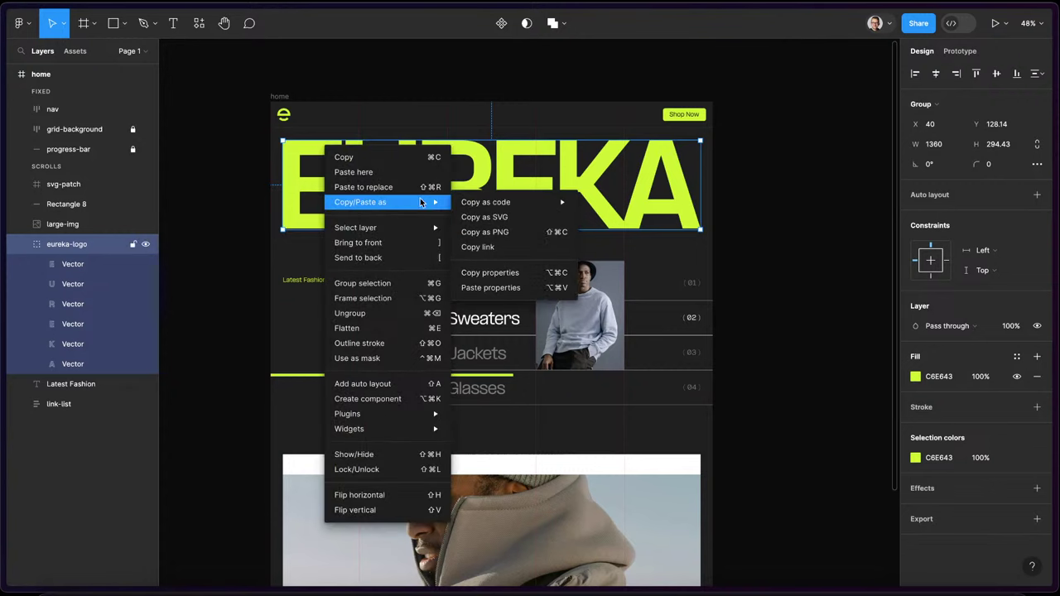
left_click(519, 222)
- Switch back to Webflow, add a section inside the Body and give it the class hero_section
mouse_move(5, 133)
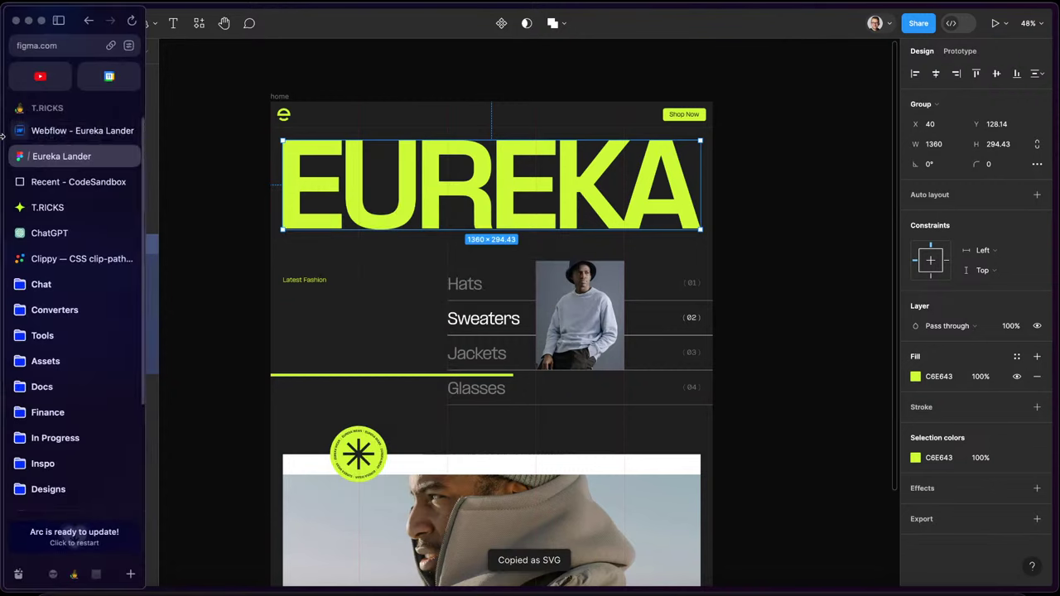
left_click(64, 131)
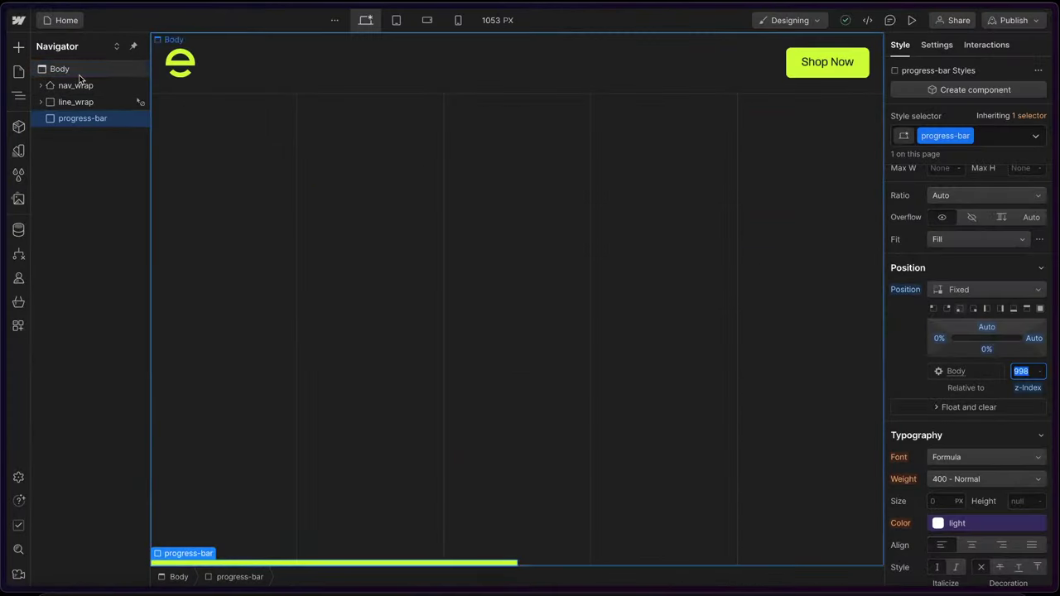
left_click(80, 77)
key("ctrl+e")
type("se")
key("Return")
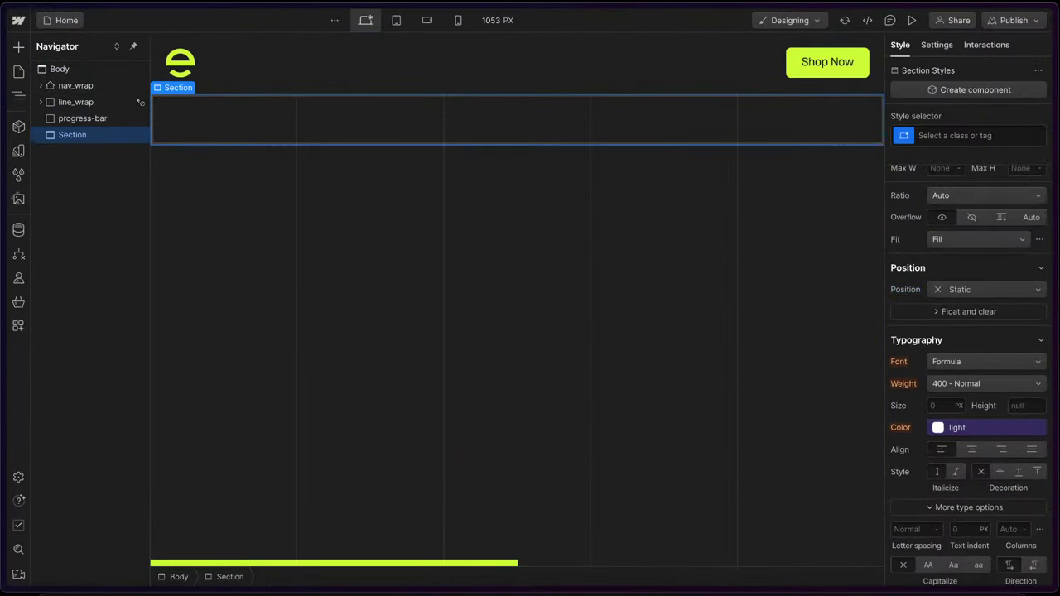
key("ctrl+Return")
type("hero_section")
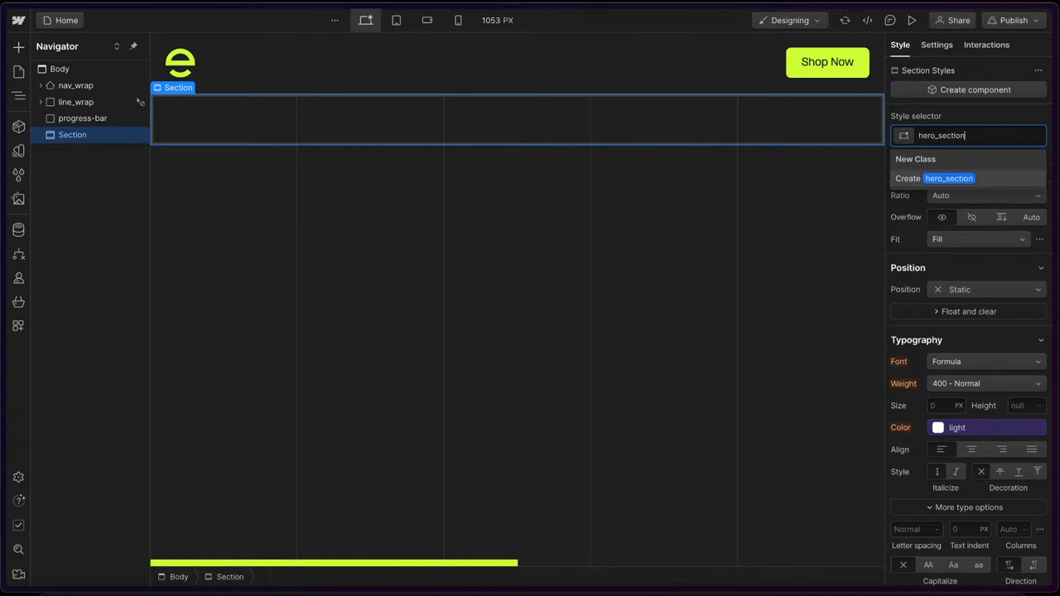
key("Return")
- Switch to the Figma design and examine the hero layout, from the EUREKA logo through the link list to the large image
scroll(959, 251, "up", 5)
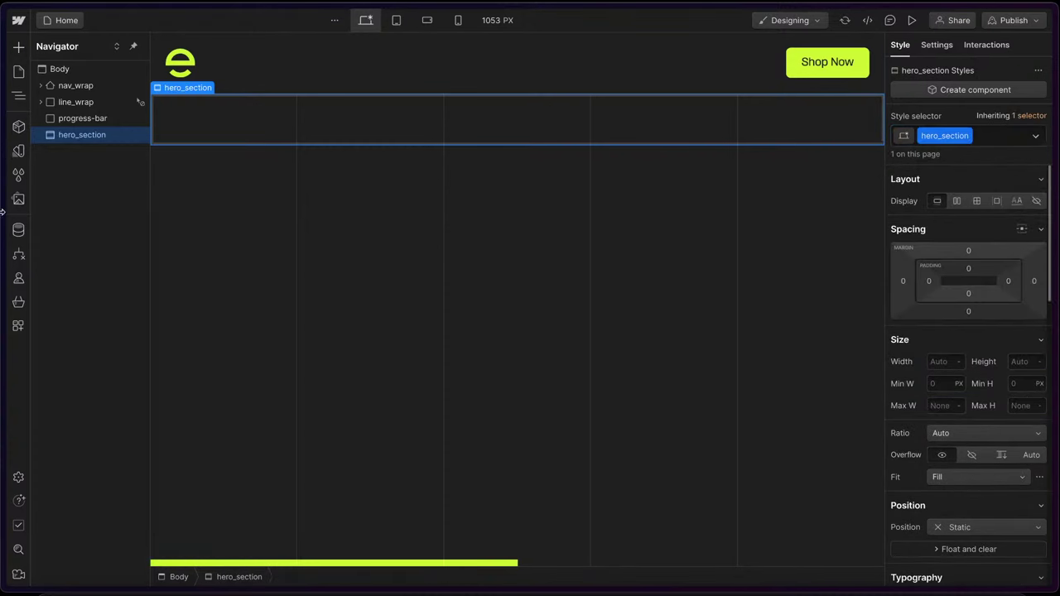
mouse_move(3, 165)
left_click(68, 163)
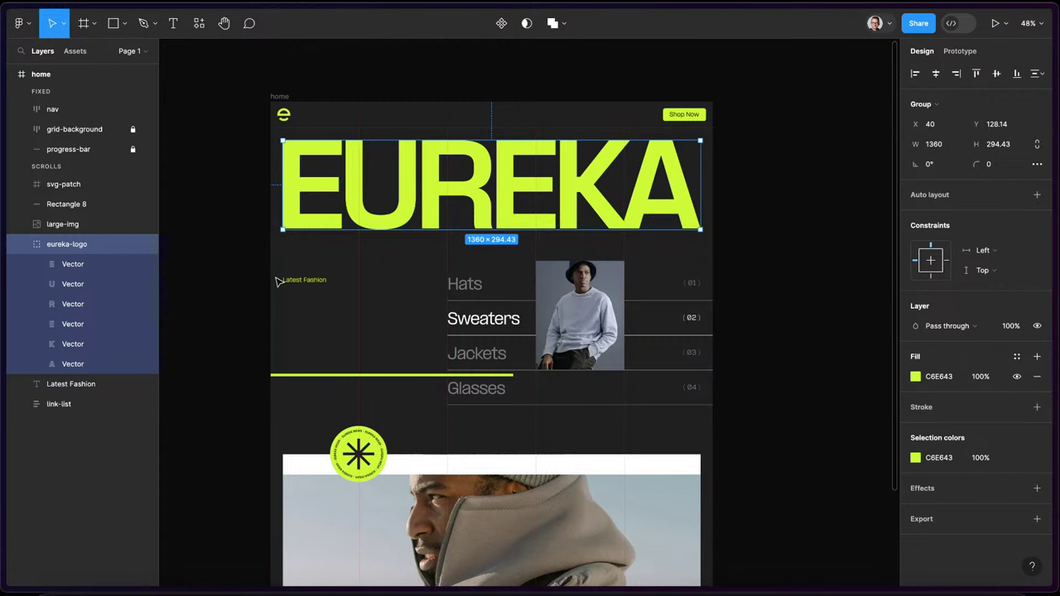
scroll(319, 390, "down", 2)
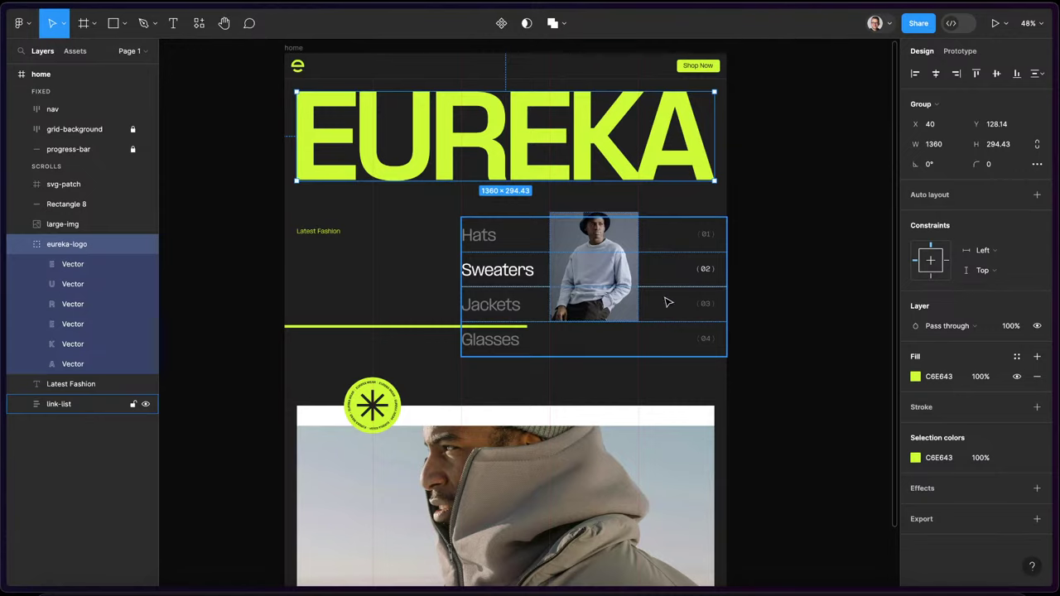
scroll(668, 302, "down", 5)
scroll(668, 302, "up", 10)
mouse_move(3, 172)
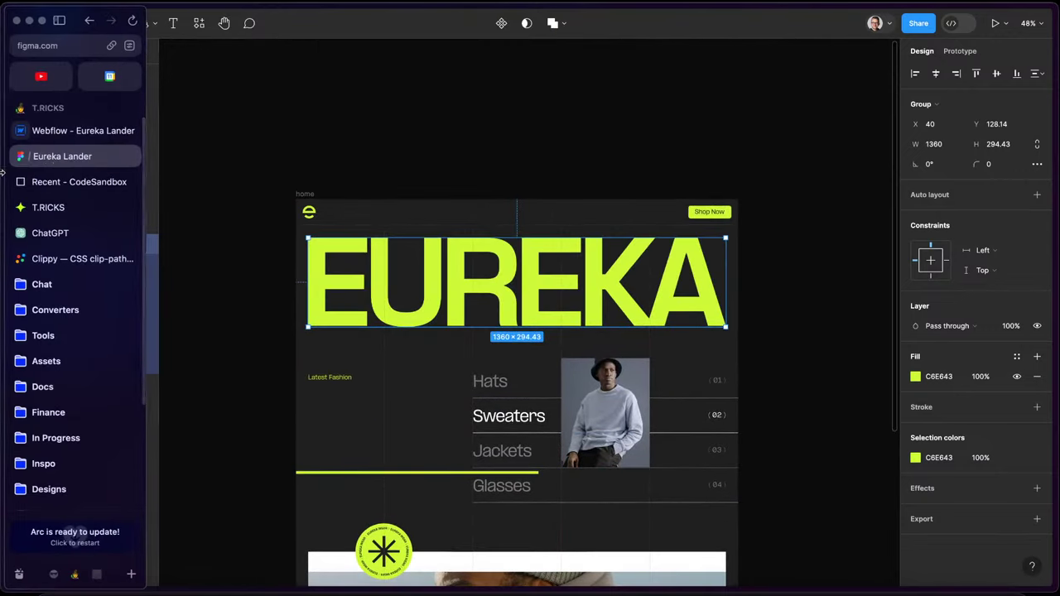
- Switch back to Webflow and create a size variable named page-padding/main
left_click(79, 130)
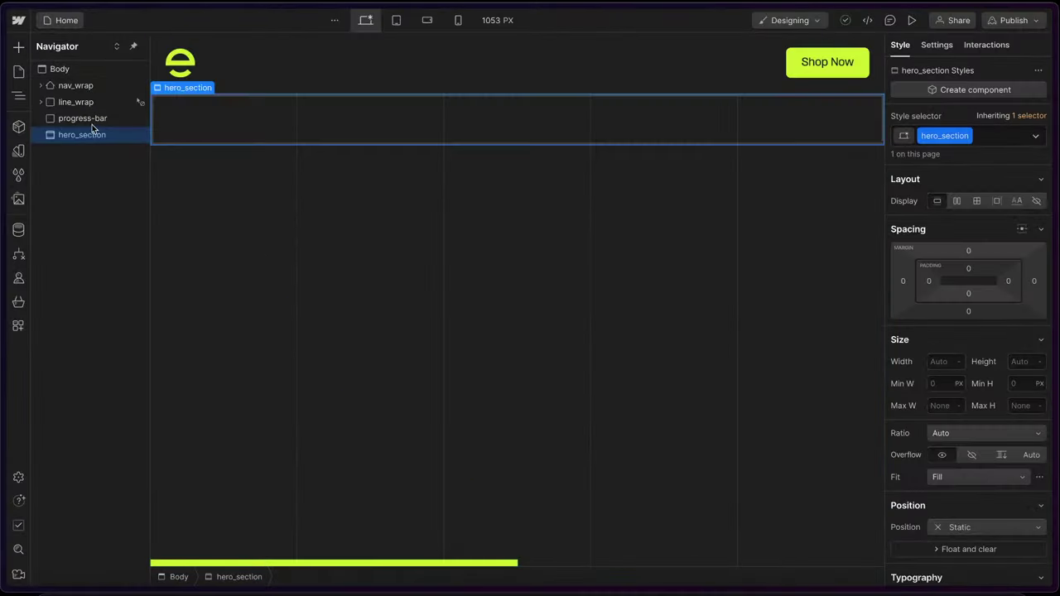
left_click(18, 151)
left_click(999, 50)
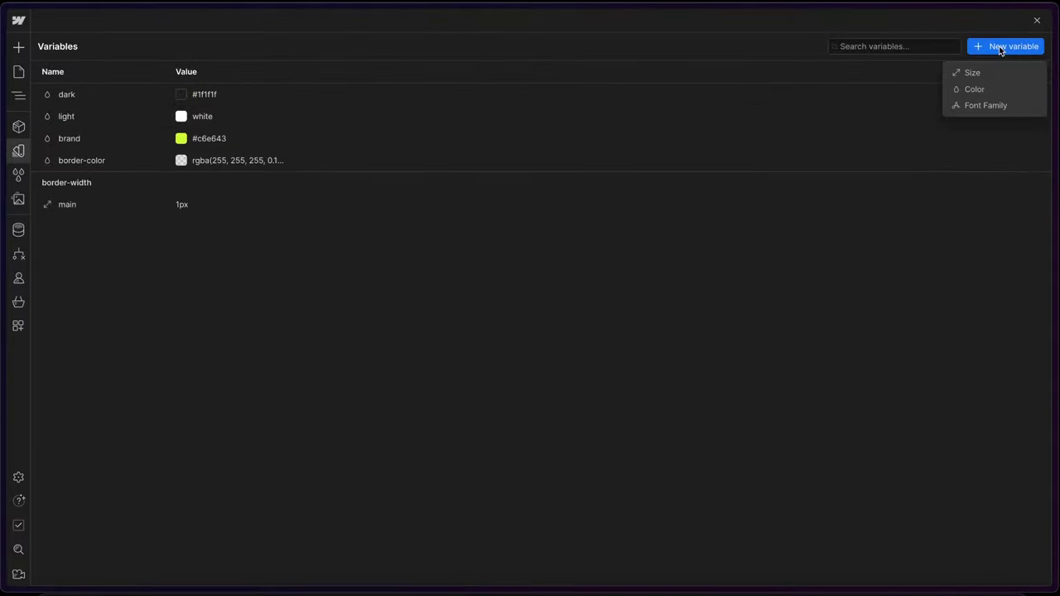
left_click(985, 74)
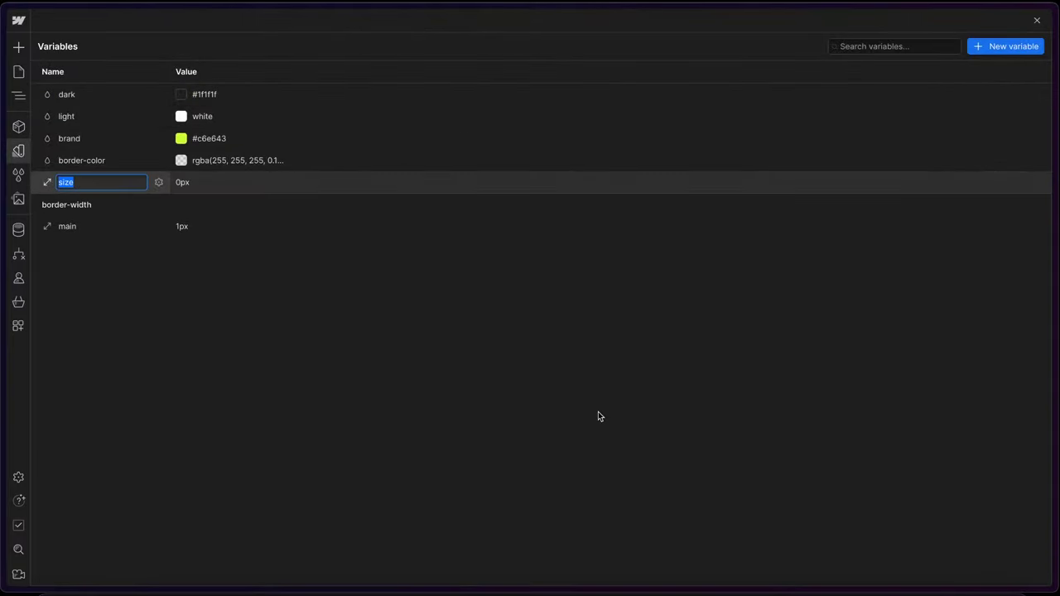
type("page-padding/main")
key("Return")
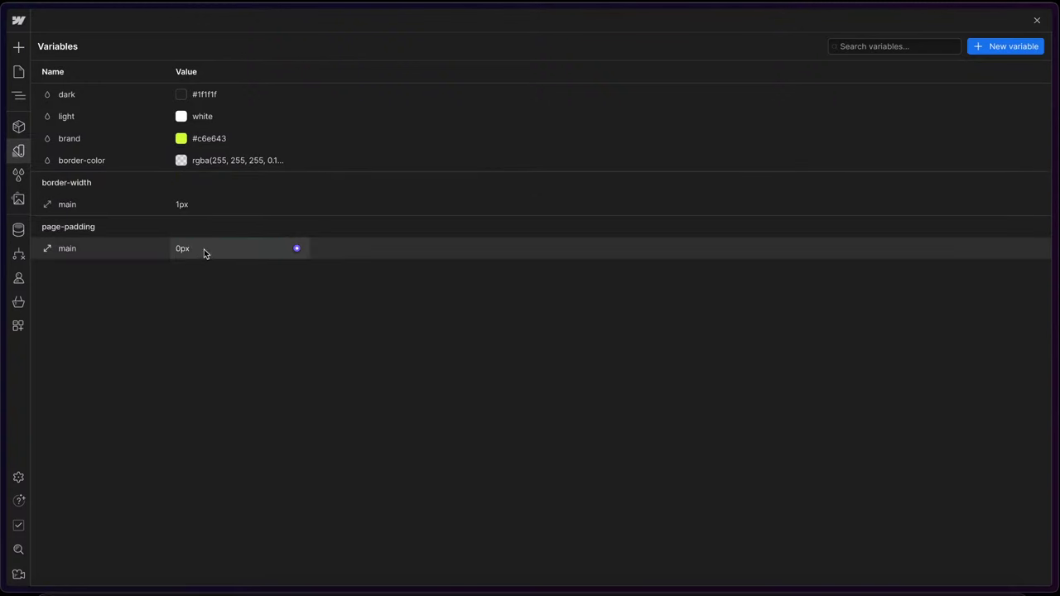
- Set the page-padding/main variable to 3vw and close the variables overview
left_click(205, 249)
type("3vw")
key("Return")
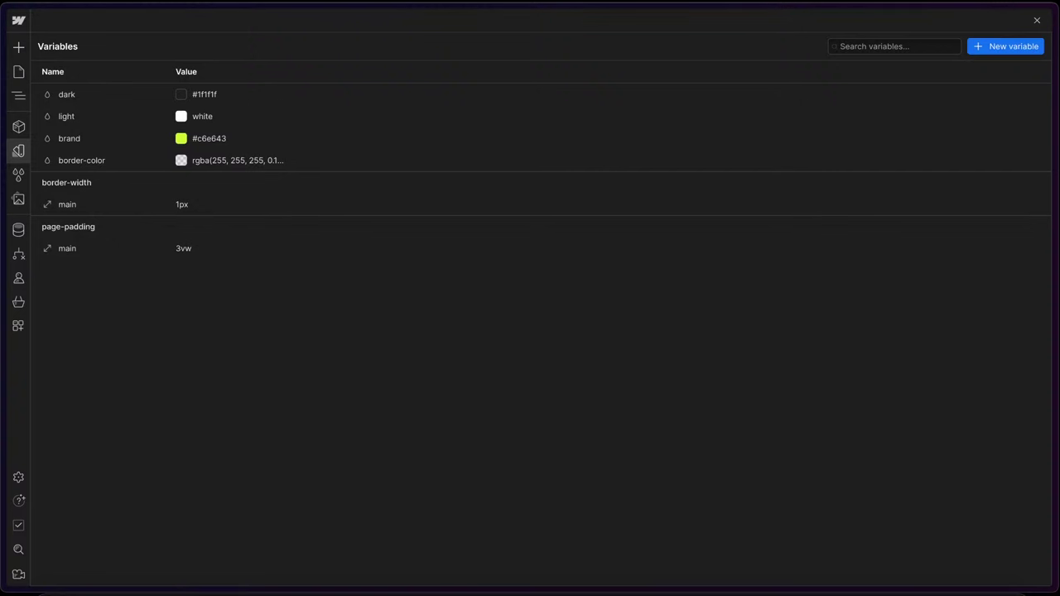
left_click(23, 153)
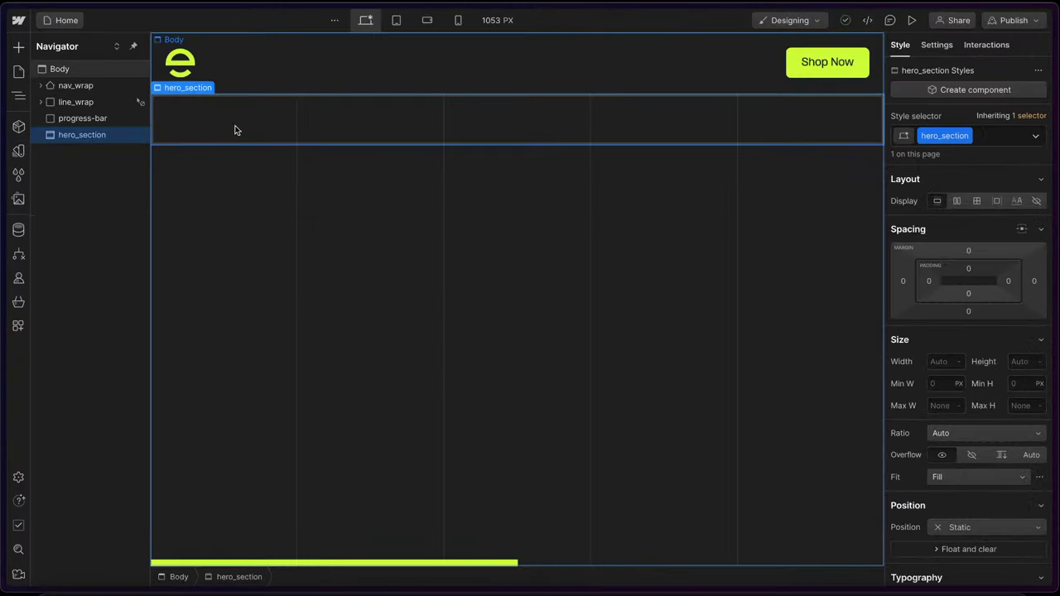
- Bind the left, top, right and bottom padding of hero_section to the page-padding/main variable
left_click(928, 282)
left_click(1012, 300)
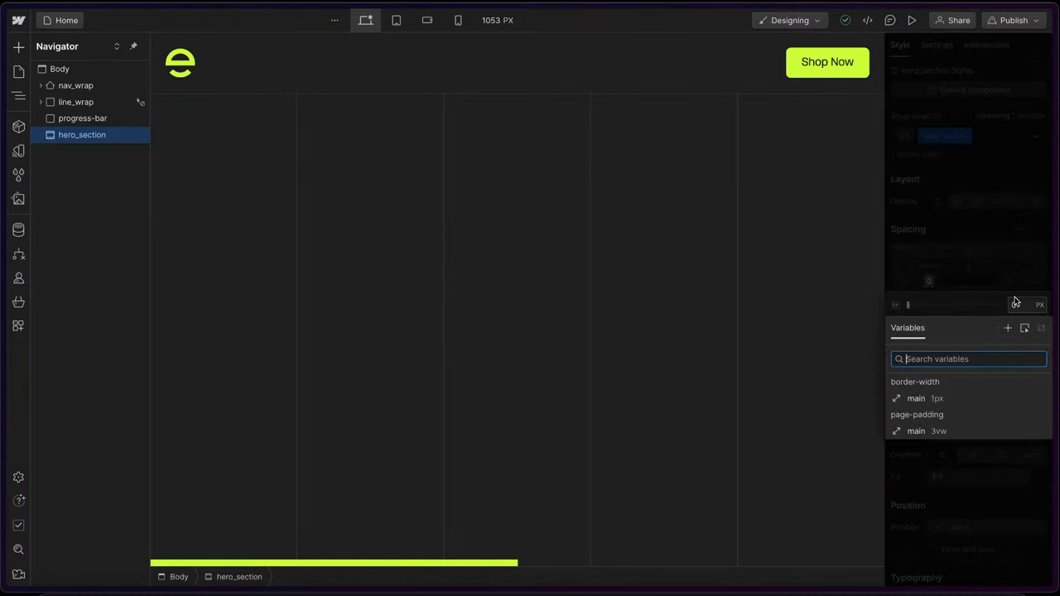
left_click(924, 431)
left_click(970, 267)
left_click(970, 267)
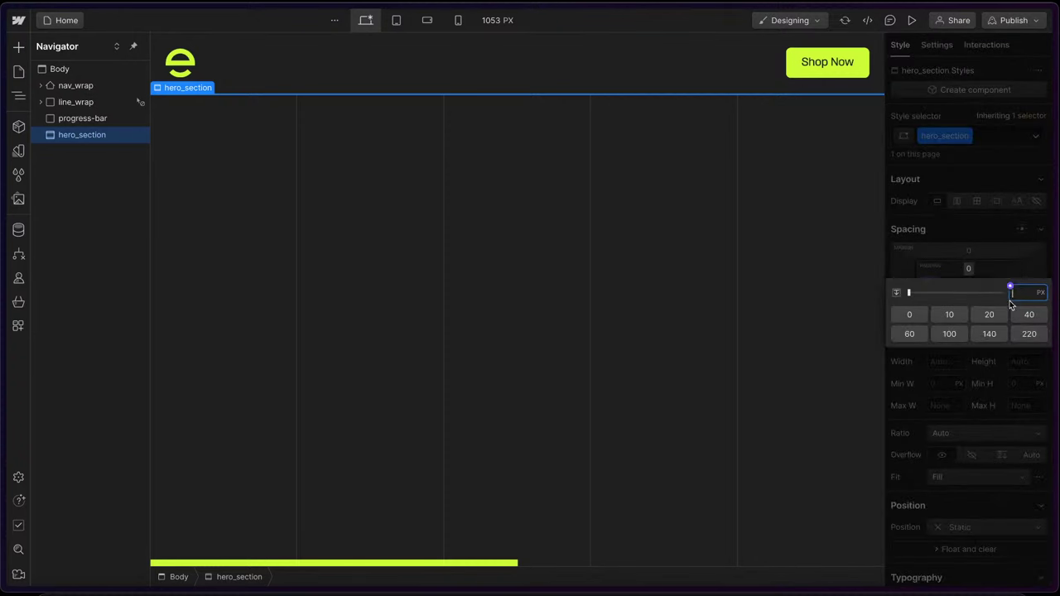
left_click(1009, 289)
left_click(934, 420)
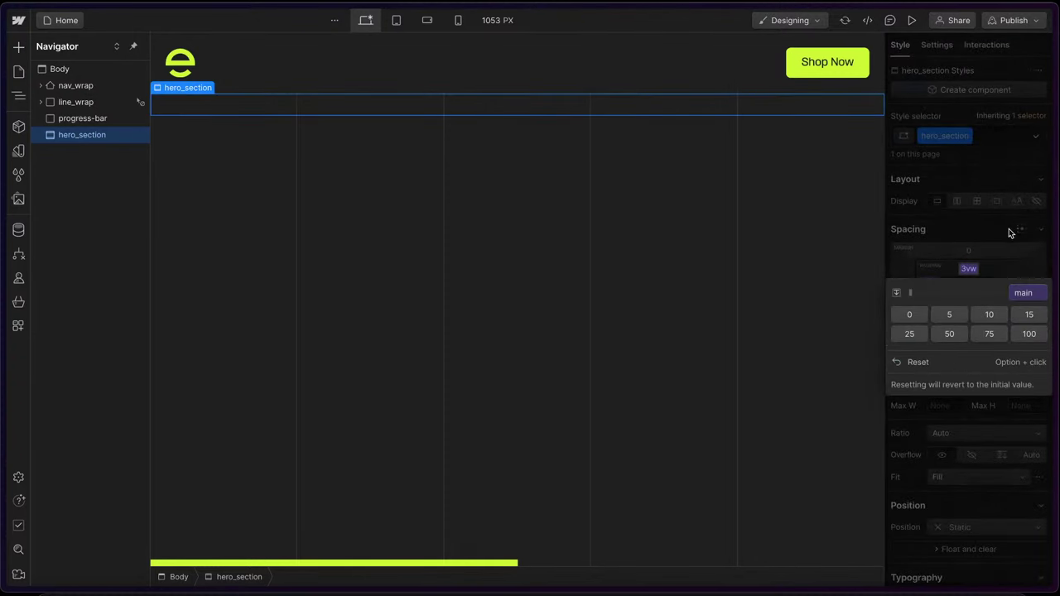
left_click(1009, 286)
left_click(1011, 299)
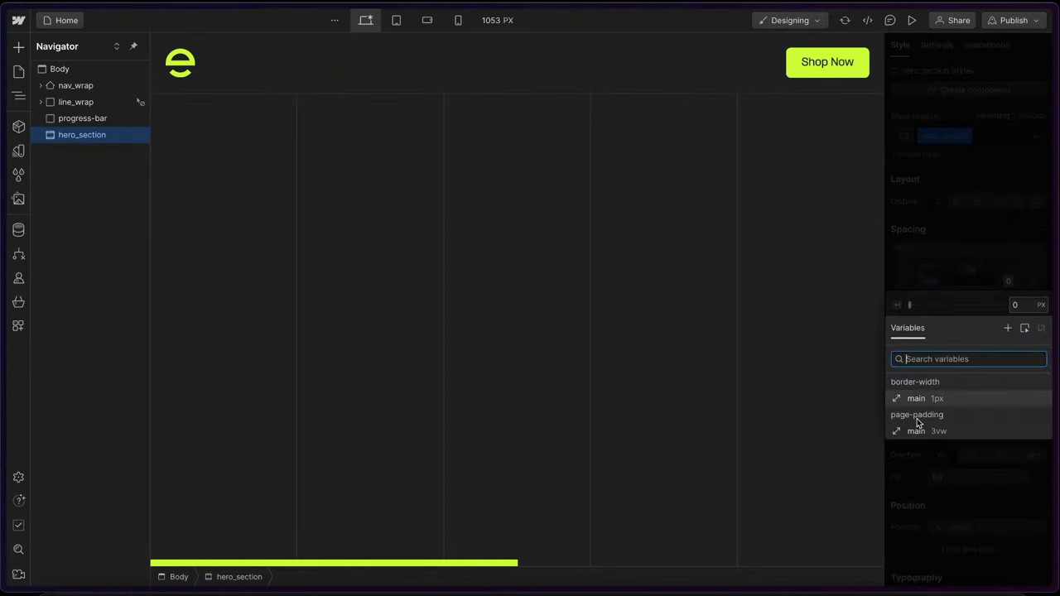
left_click(912, 432)
left_click(968, 293)
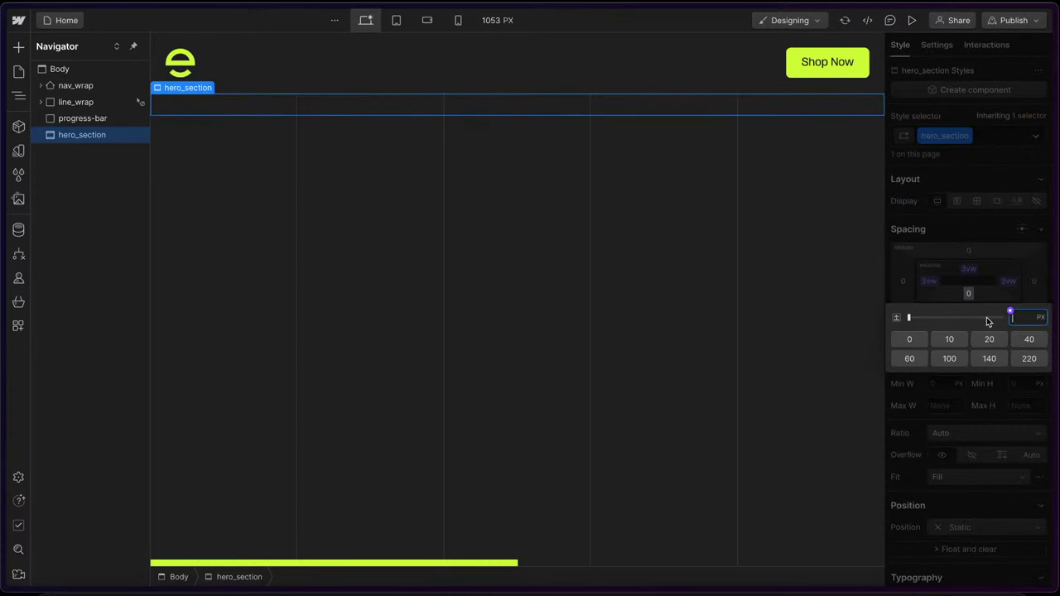
left_click(1010, 312)
left_click(912, 439)
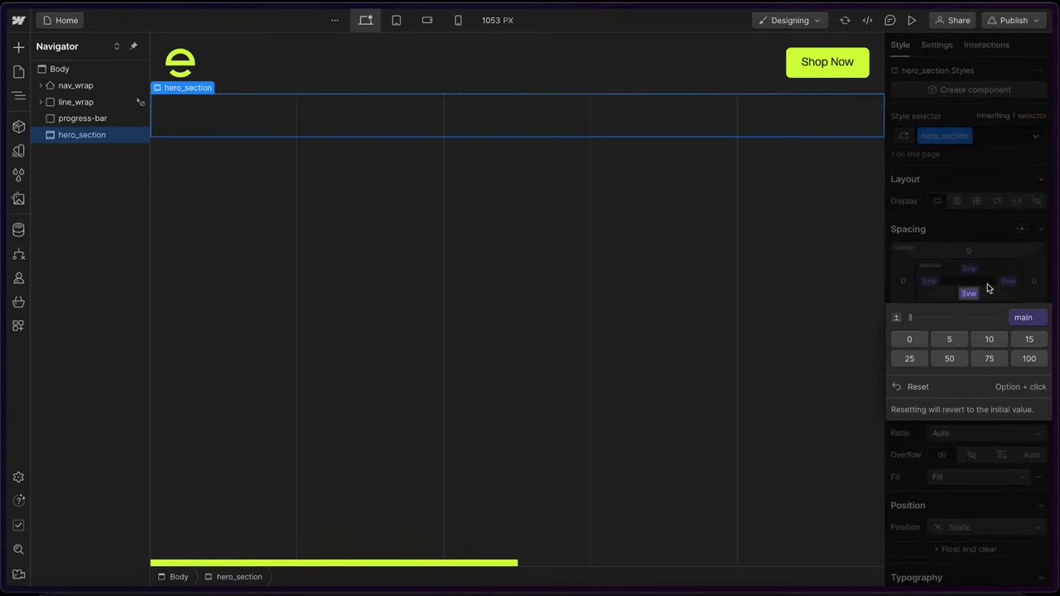
- Import the copied EUREKA logo into hero_section with the SVG Import app
left_click(18, 326)
left_click(177, 116)
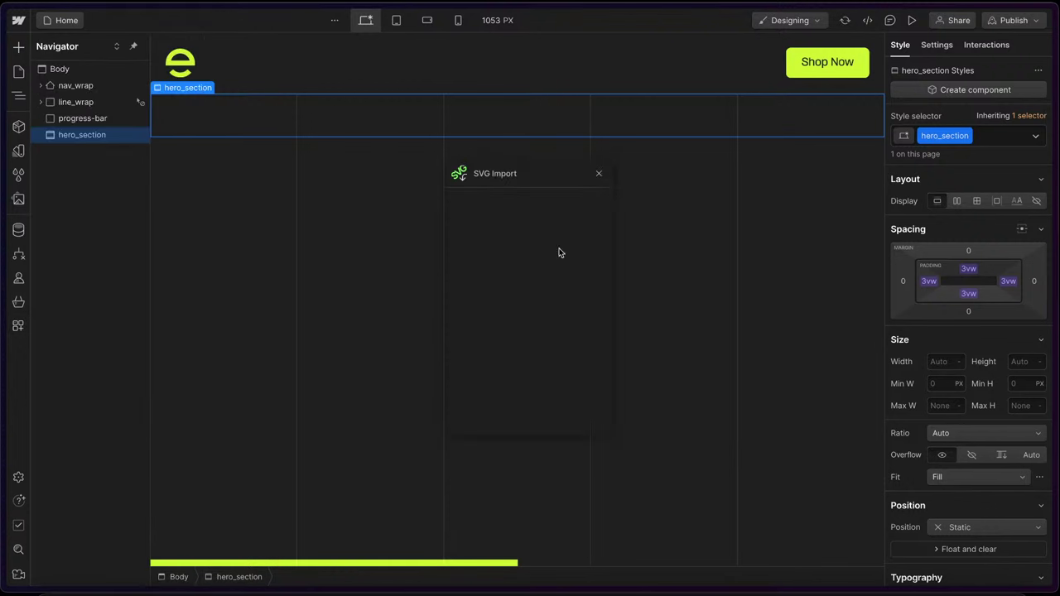
key("ctrl+v")
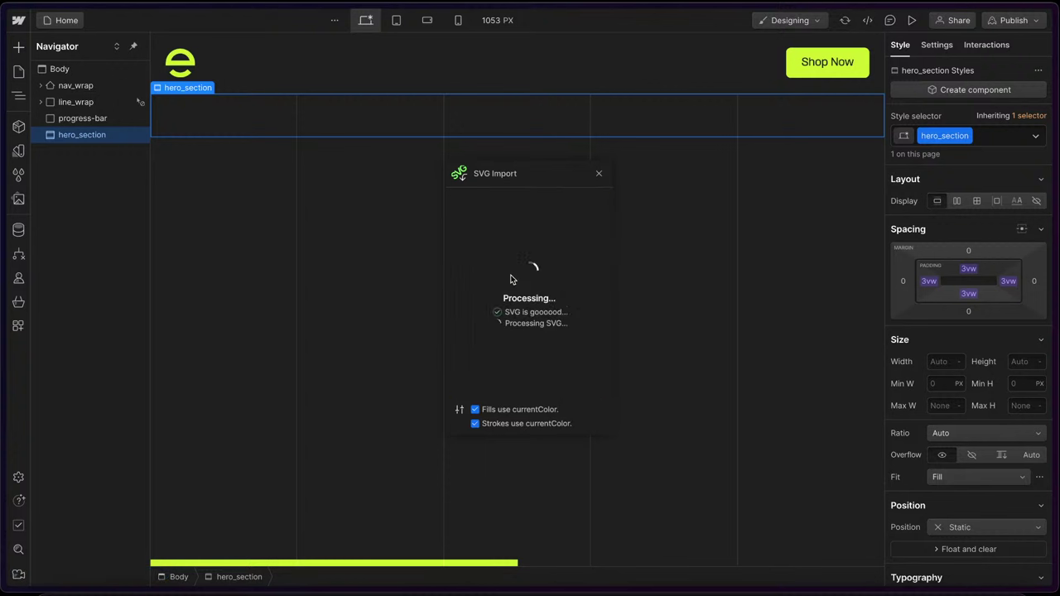
- Give the imported EUREKA Svg element the class hero_logo
left_click(211, 176)
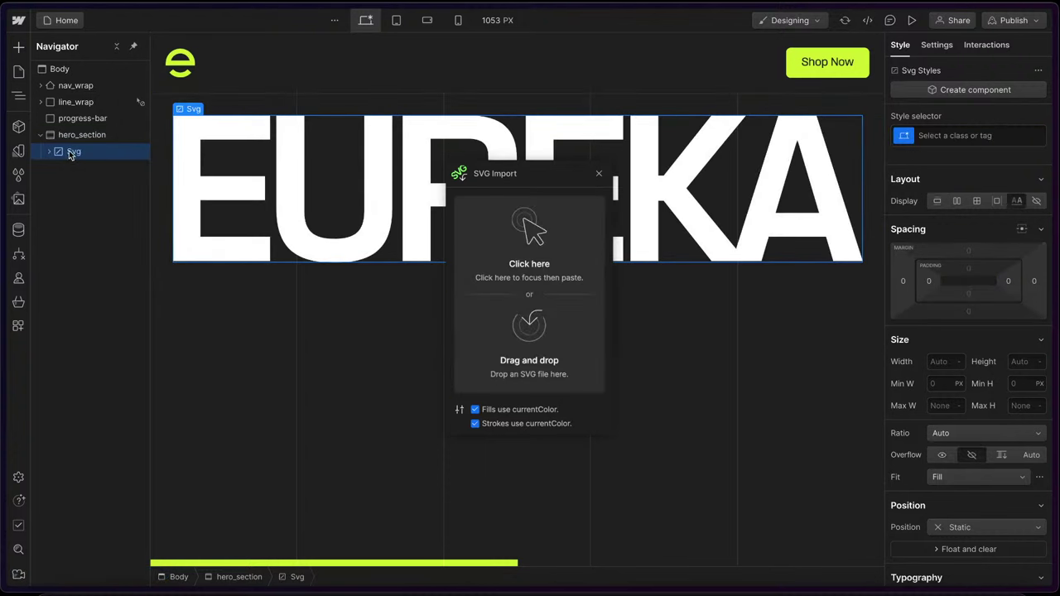
key("ctrl+Return")
type("hero_")
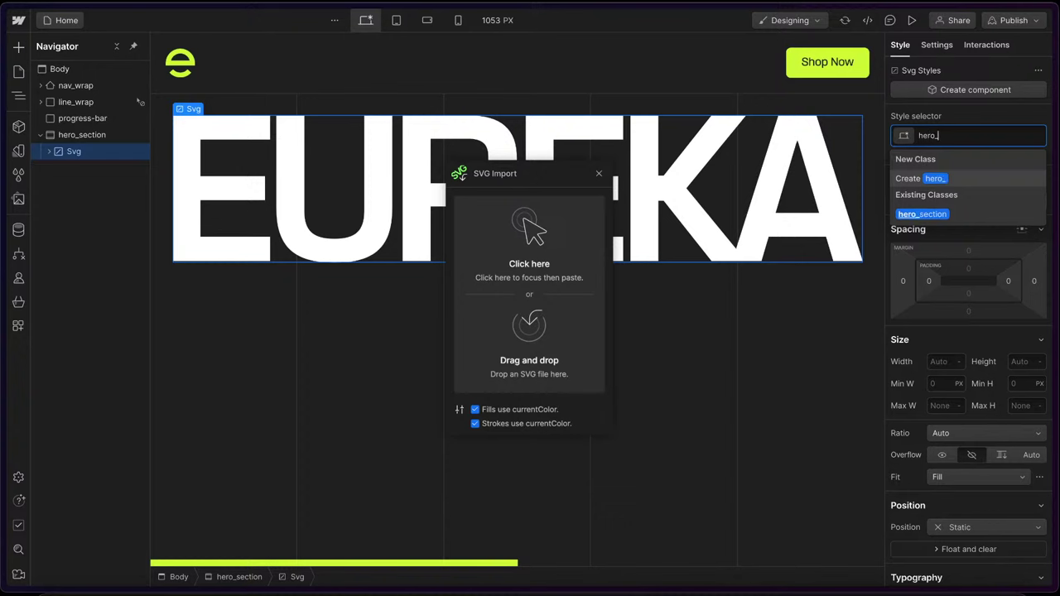
type("logo")
key("Return")
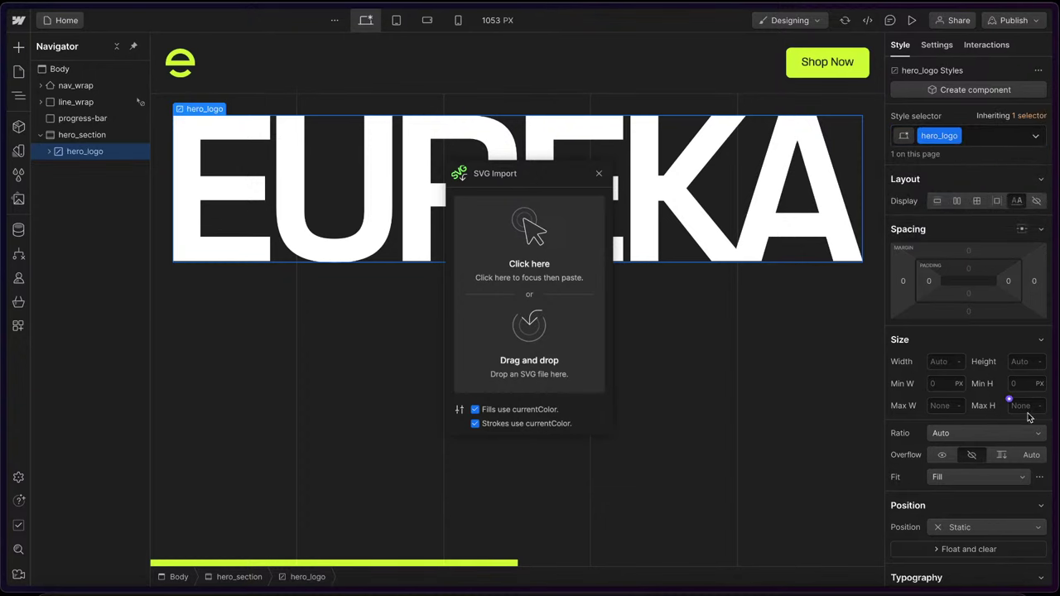
- Set the hero_logo colour to the brand variable and check the letter paths nested inside it
scroll(1030, 417, "down", 3)
scroll(1029, 417, "down", 2)
left_click(980, 394)
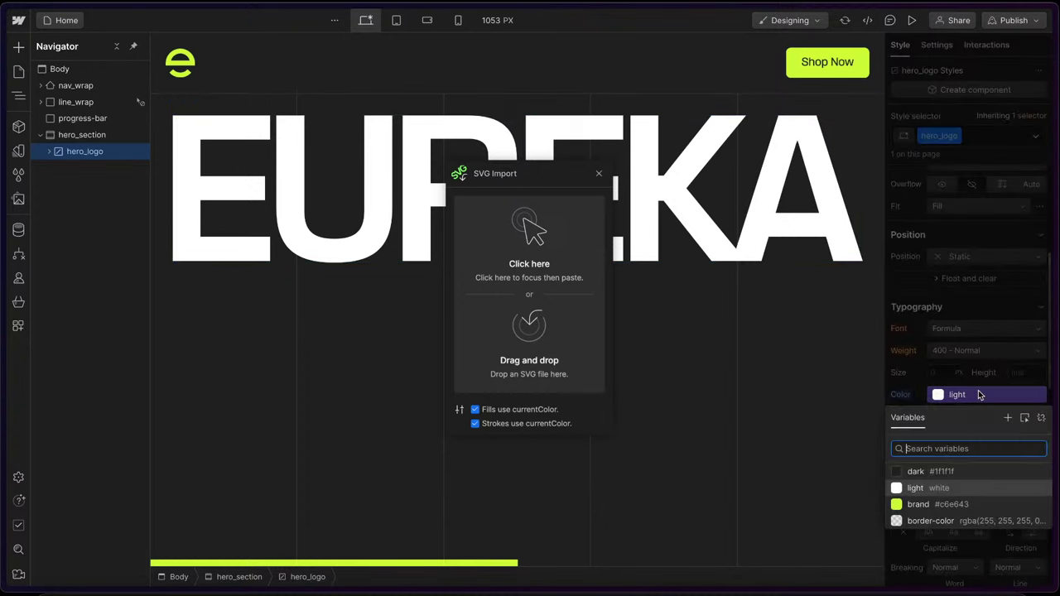
left_click(931, 501)
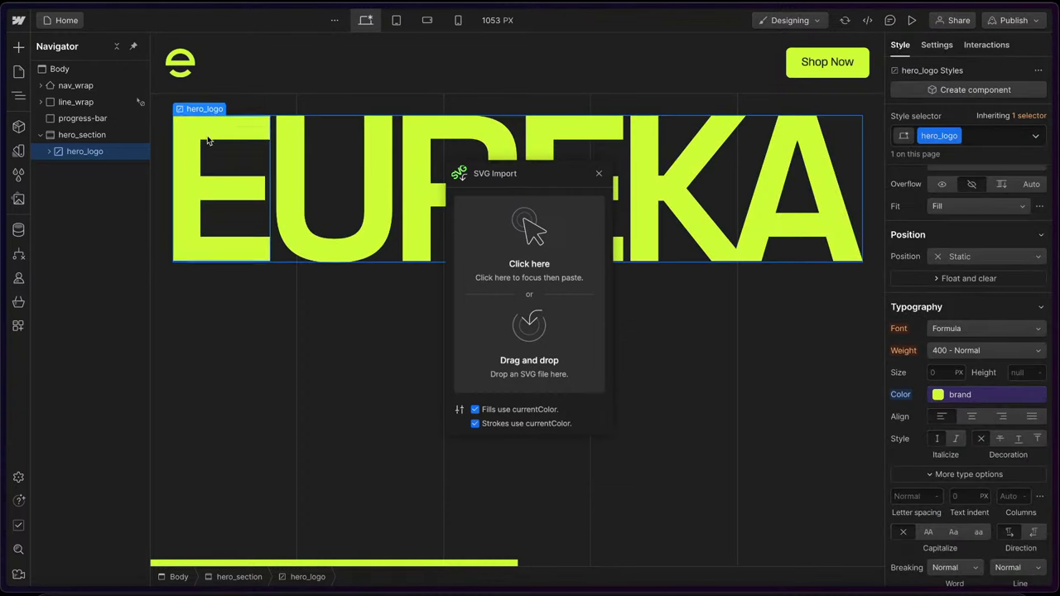
left_click(212, 175)
left_click(56, 154)
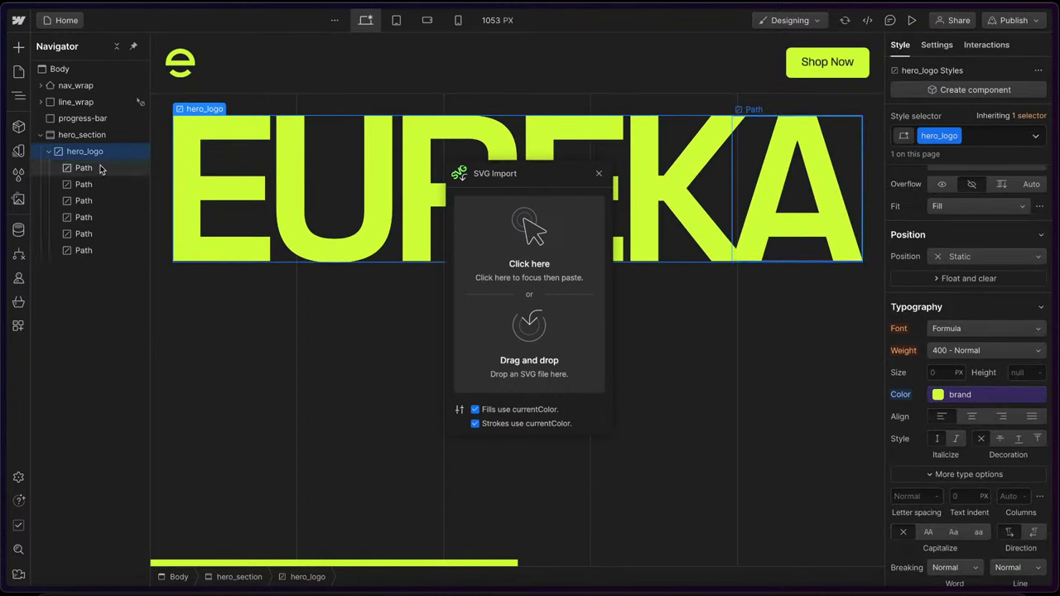
left_click(40, 134)
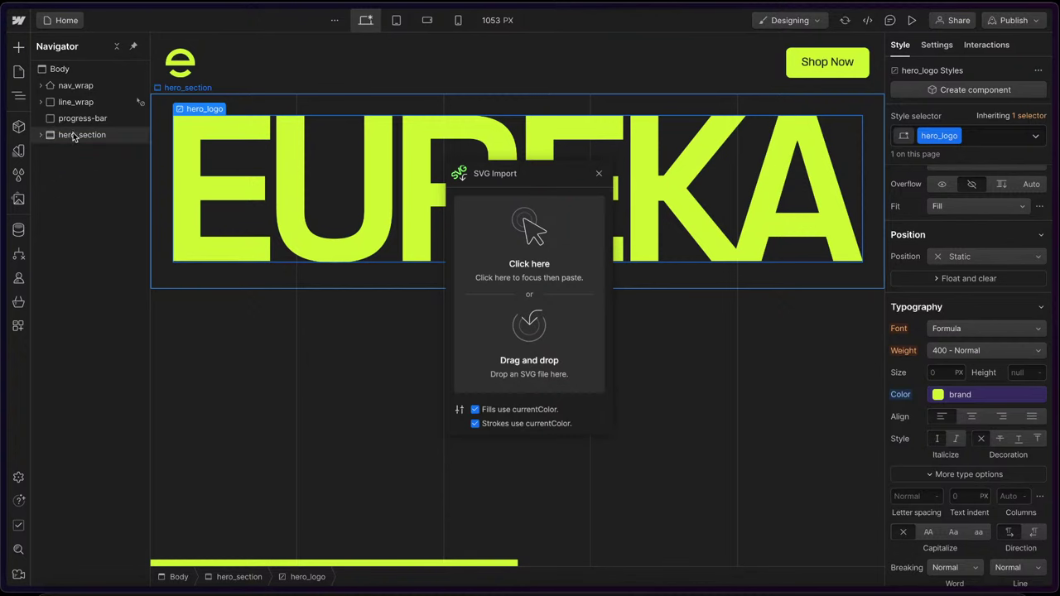
- Add a new section inside the Body after hero_section
left_click(75, 85)
left_click(83, 70)
key("ctrl+k")
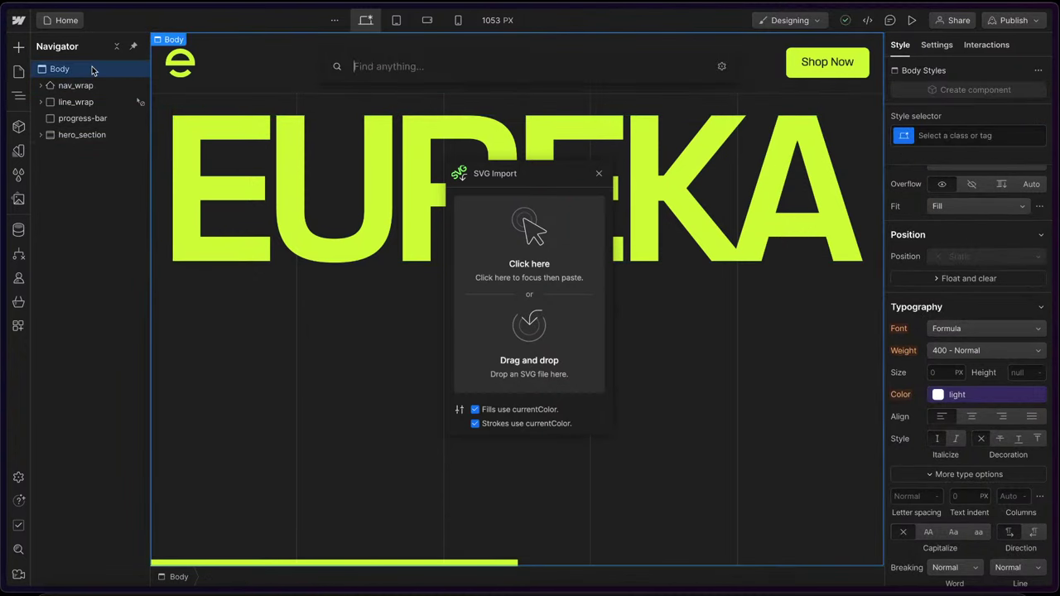
type("se")
left_click(443, 134)
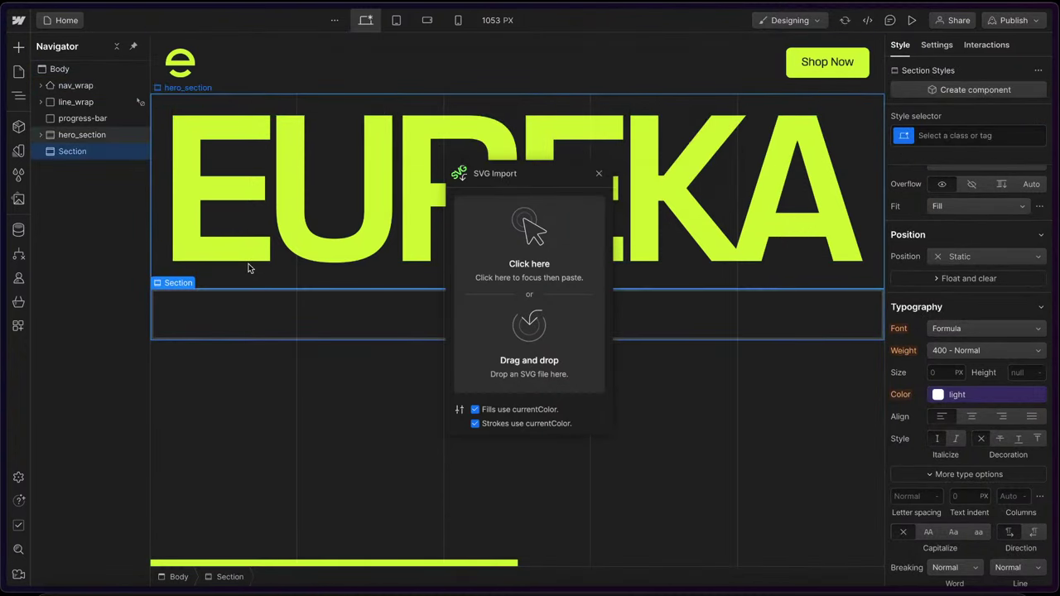
- Switch to the Figma design and examine the Latest Fashion text and product link list below the EUREKA logo
mouse_move(3, 207)
left_click(62, 155)
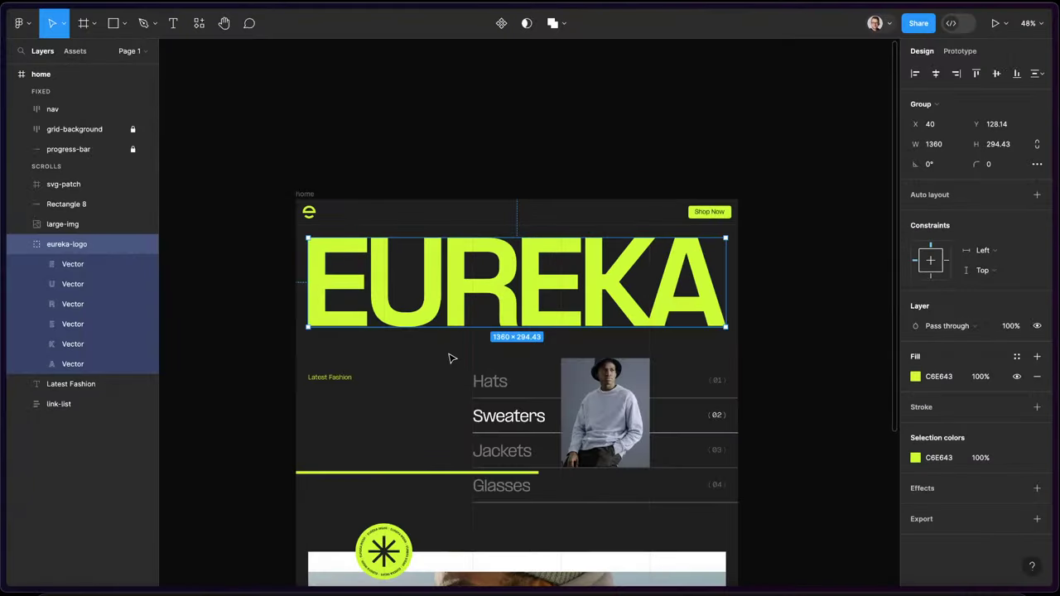
left_click(495, 287)
left_click(431, 313)
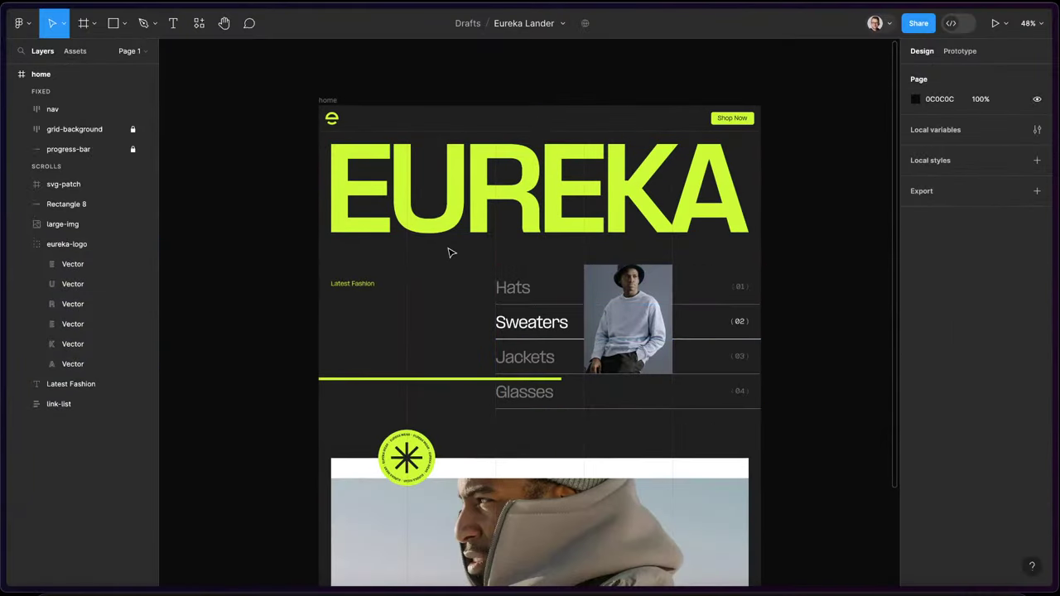
scroll(443, 258, "down", 2)
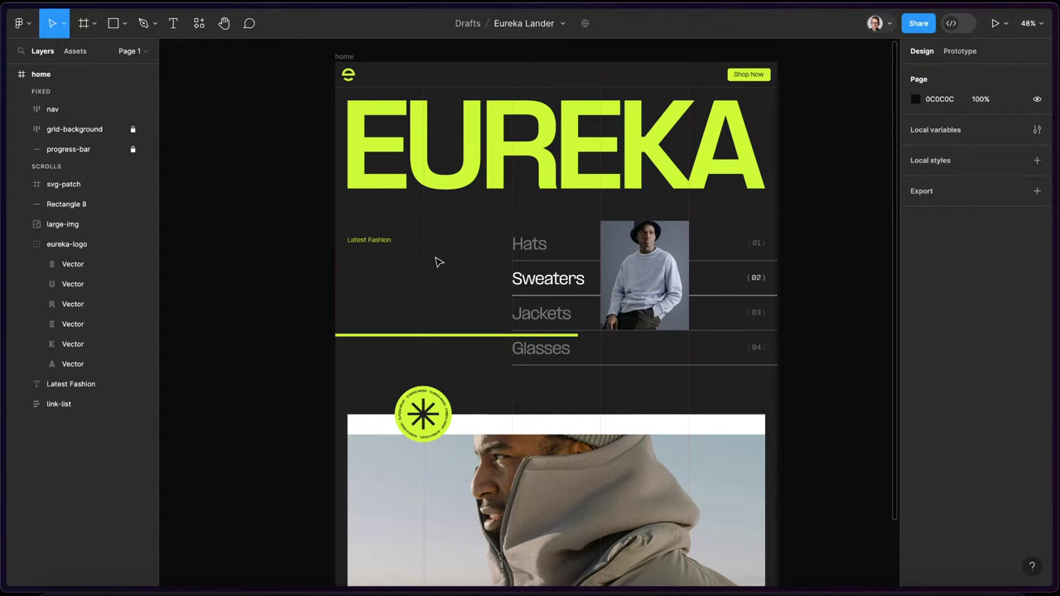
- Switch back to Webflow and give the new section the class product_section
mouse_move(2, 209)
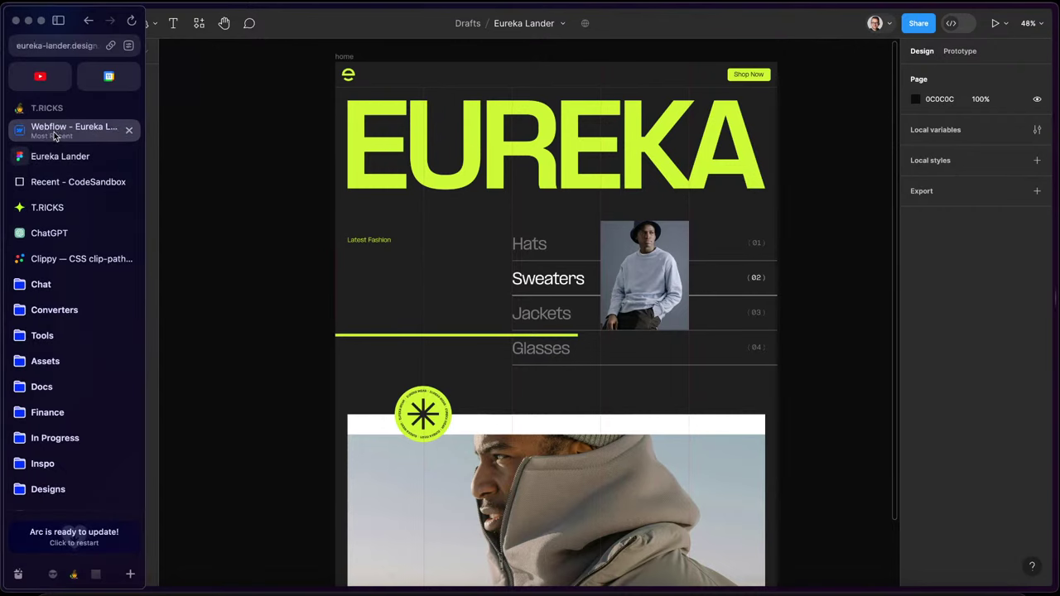
left_click(67, 131)
left_click(1009, 133)
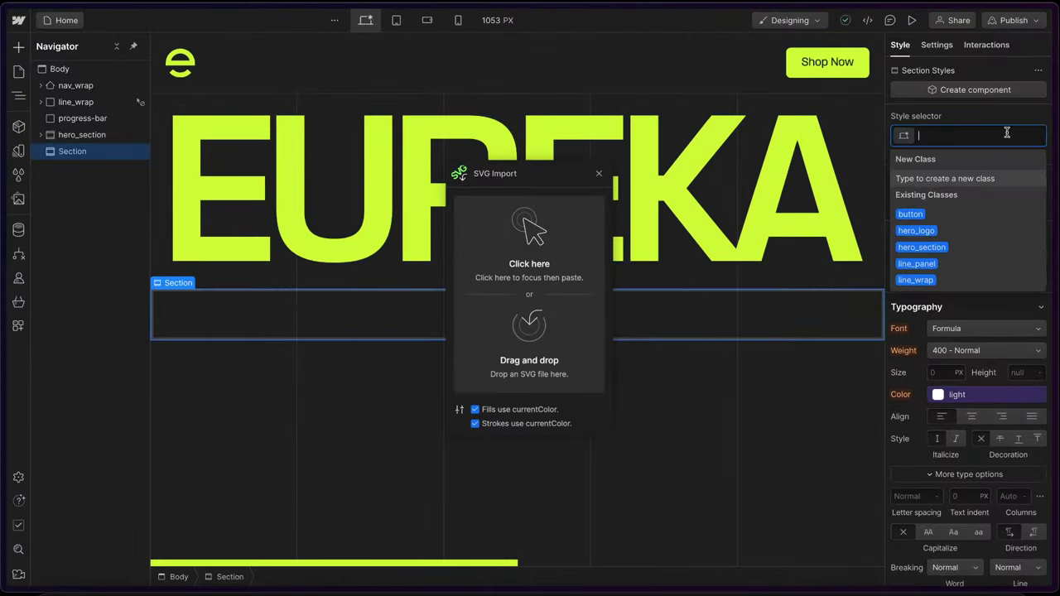
type("product")
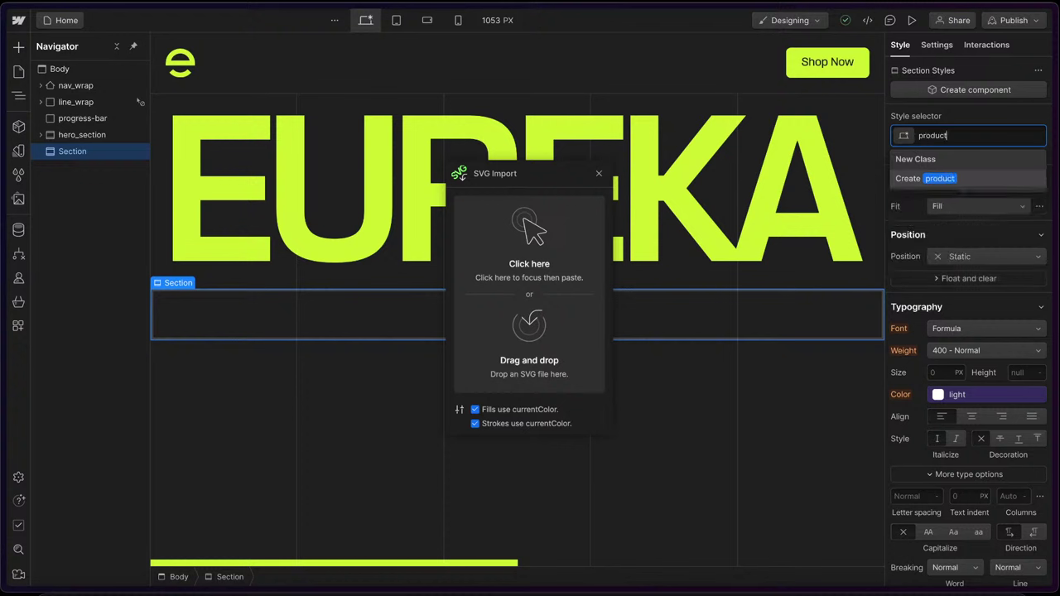
type("_section")
key("Return")
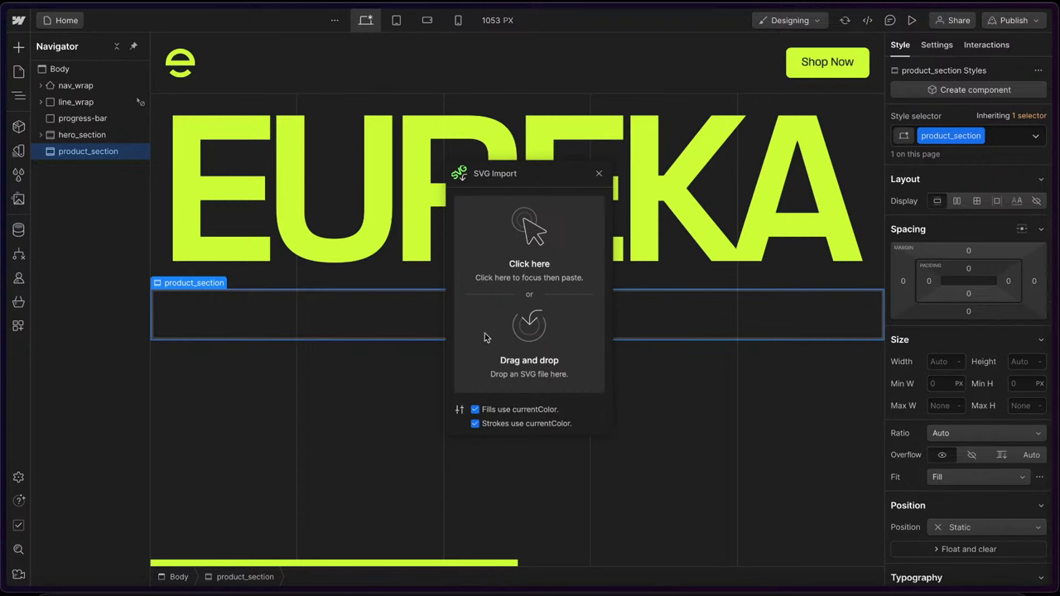
- Add a div block inside product_section and give it the class product_header
key("ctrl+k")
type("div")
key("Return")
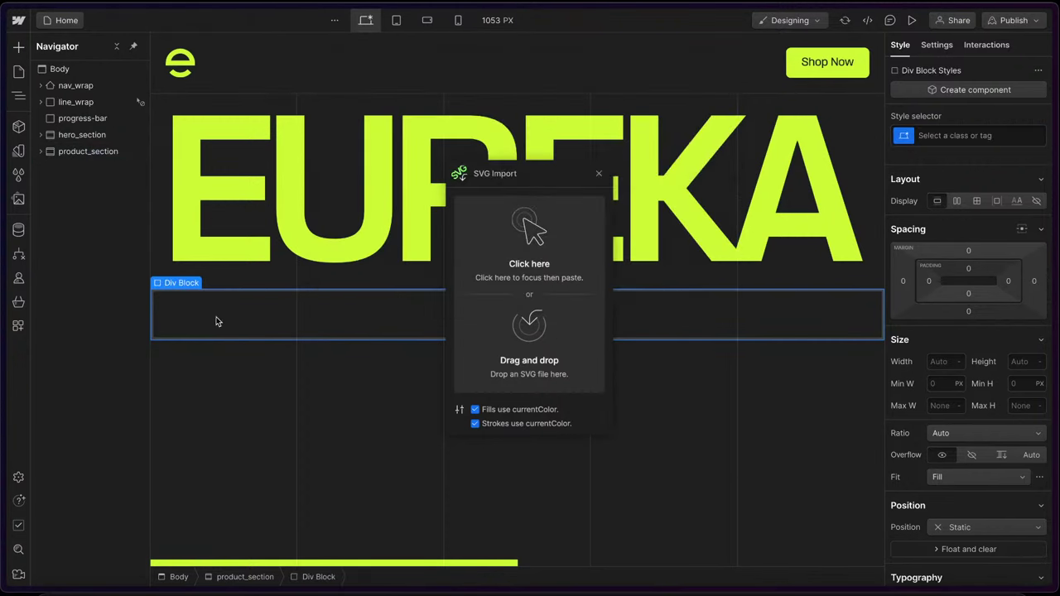
key("ctrl+Return")
type("pro")
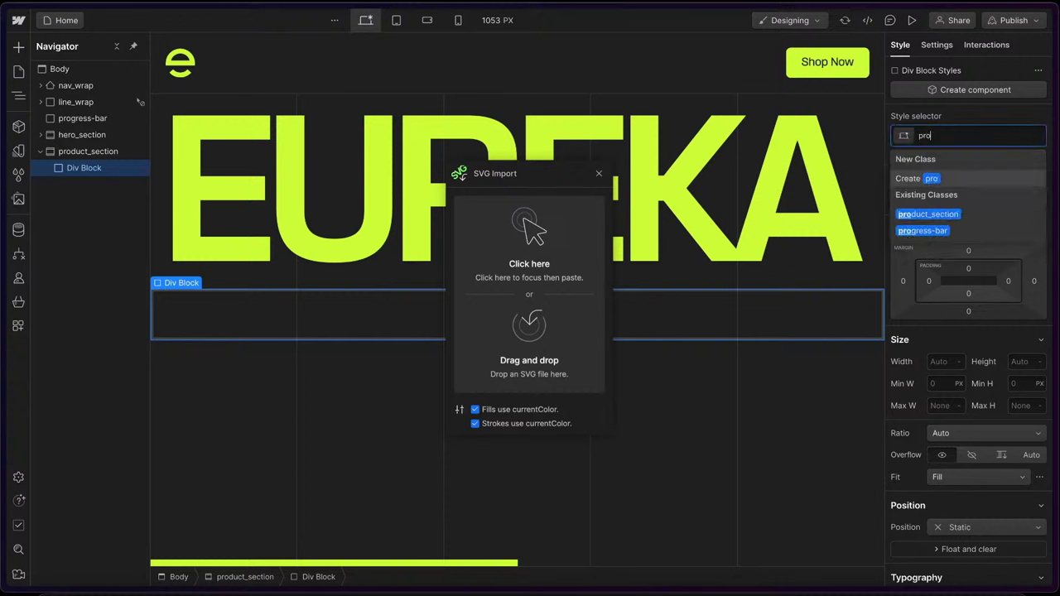
type("duct")
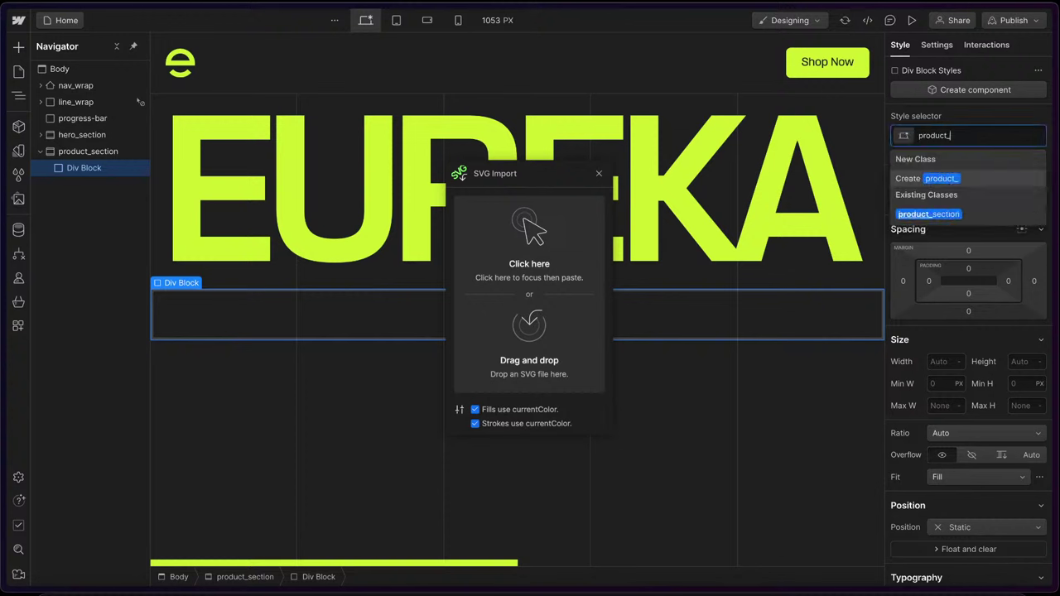
type("_header")
key("Return")
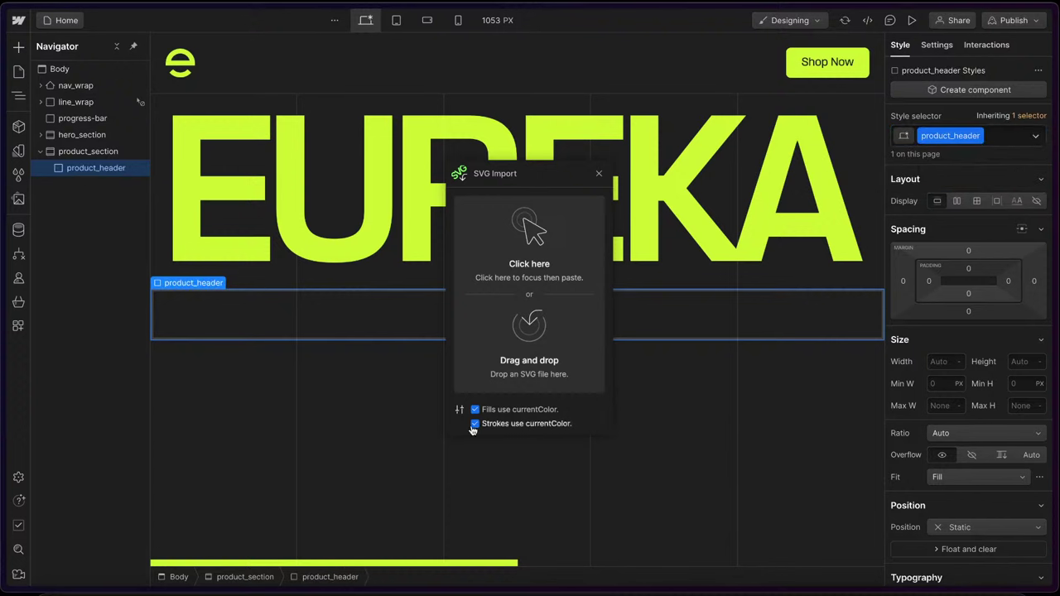
- Close the SVG Import window and set the width of product_header to 40%
left_click(600, 174)
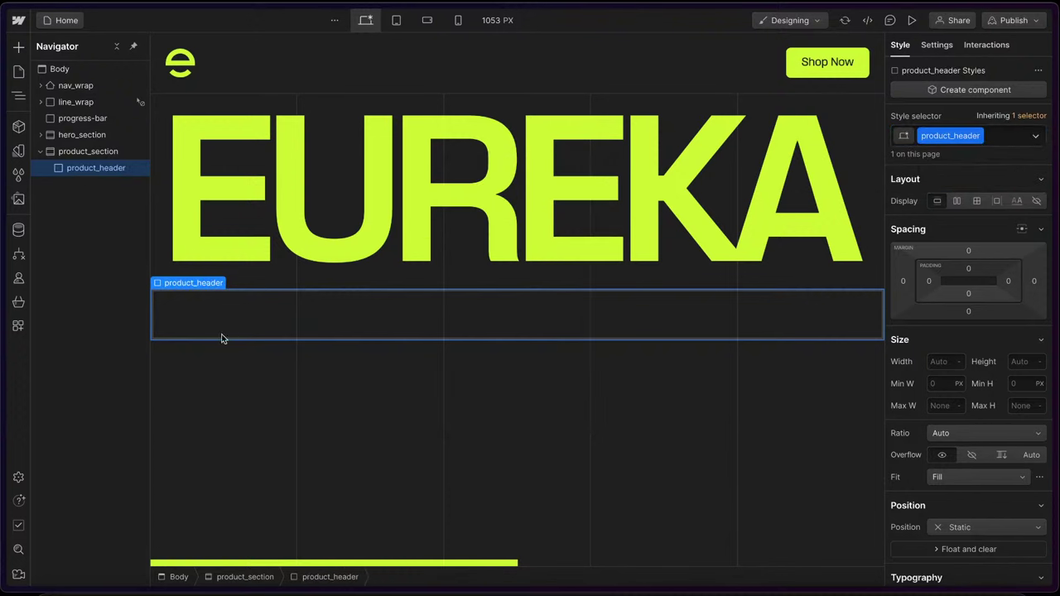
left_click(941, 361)
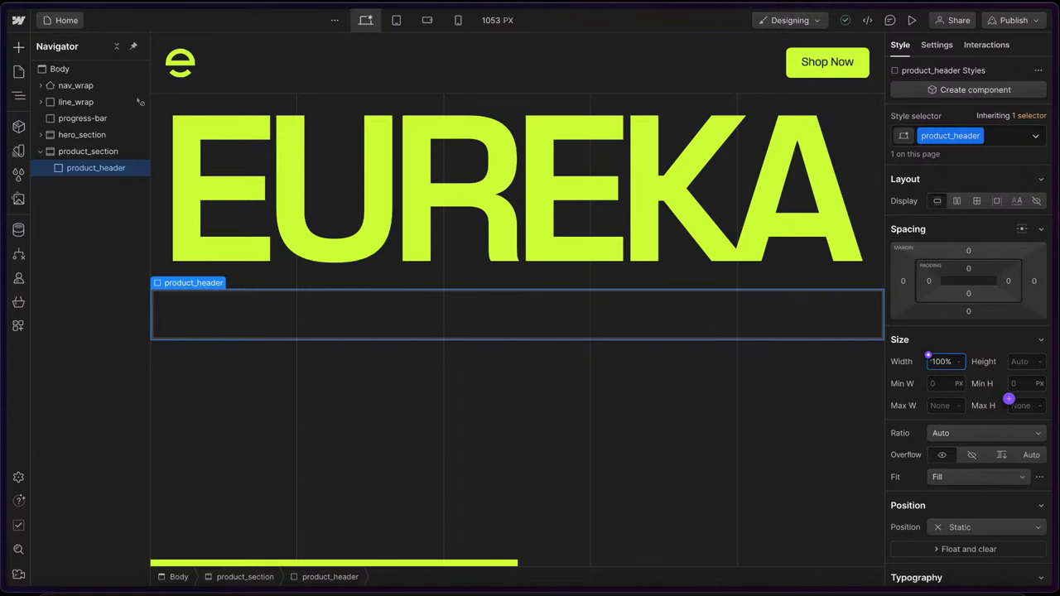
type("40")
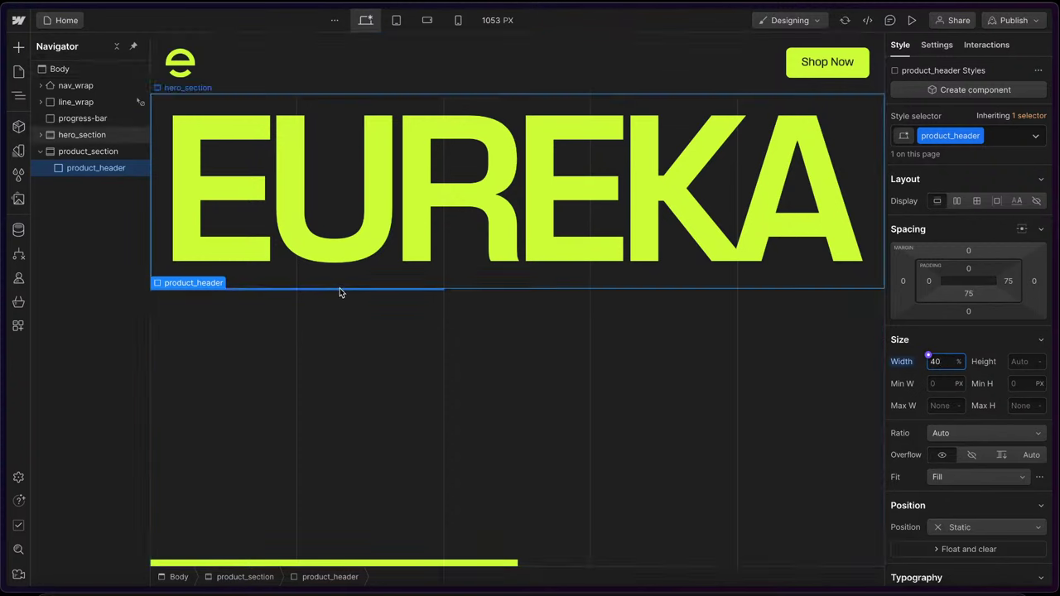
- Add a second div block inside product_section and give it the class product_list
left_click(89, 152)
key("ctrl+e")
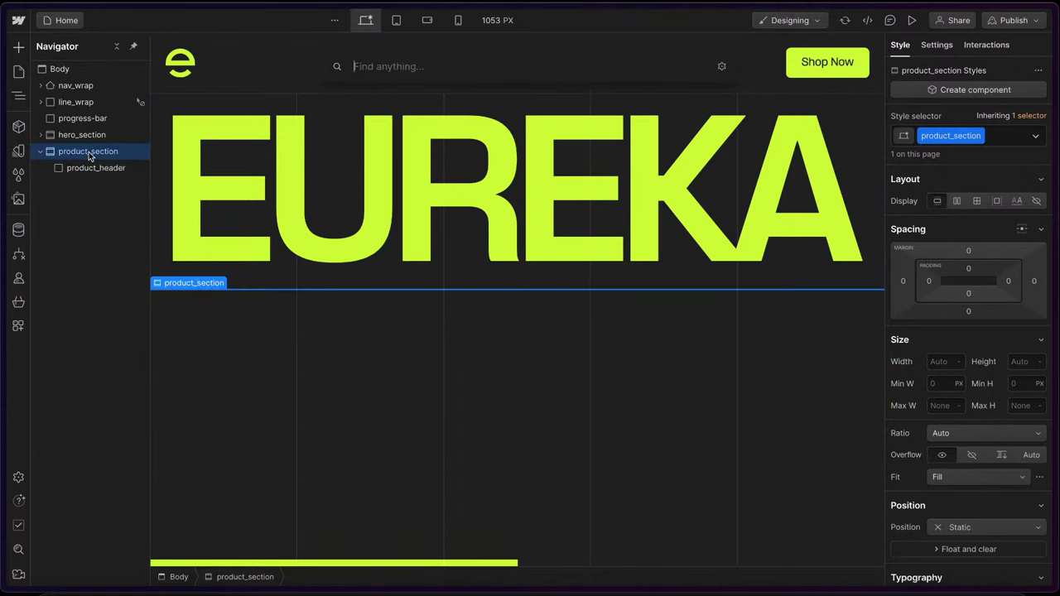
type("div")
key("Return")
key("ctrl+Return")
type("produ")
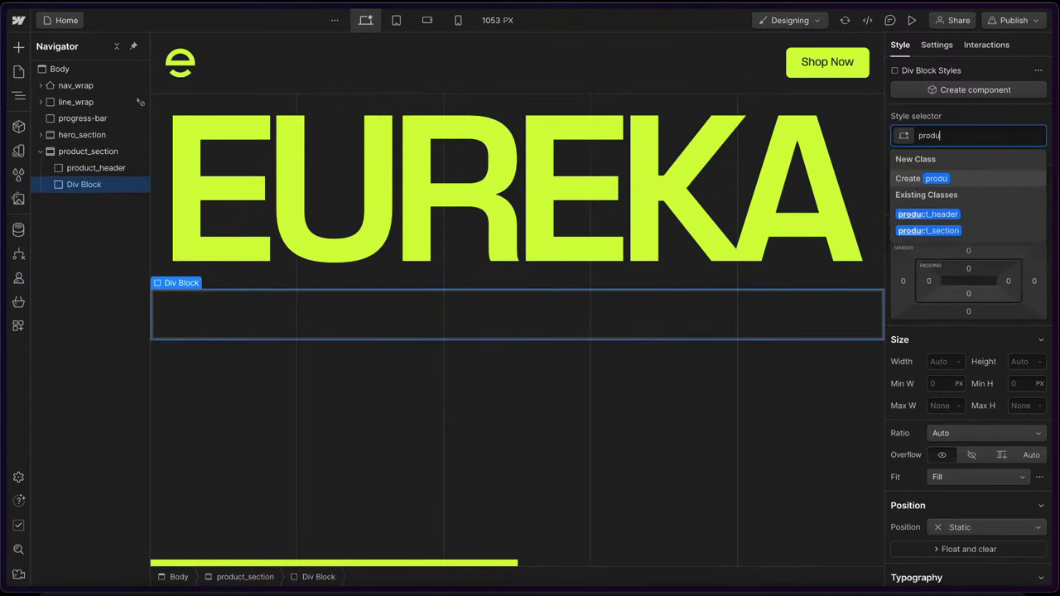
type("ct_")
type("ist")
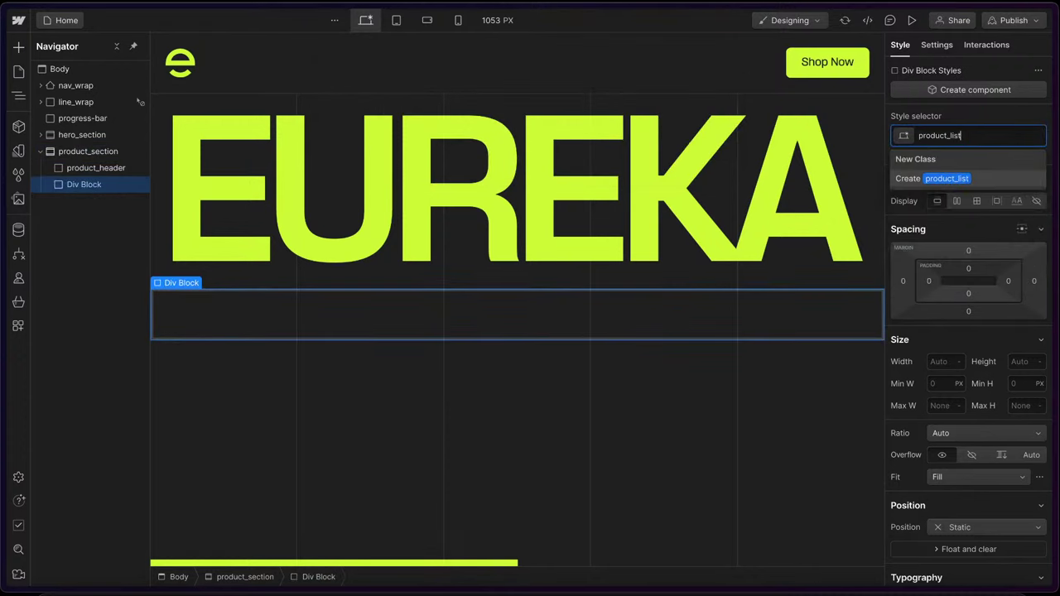
key("Return")
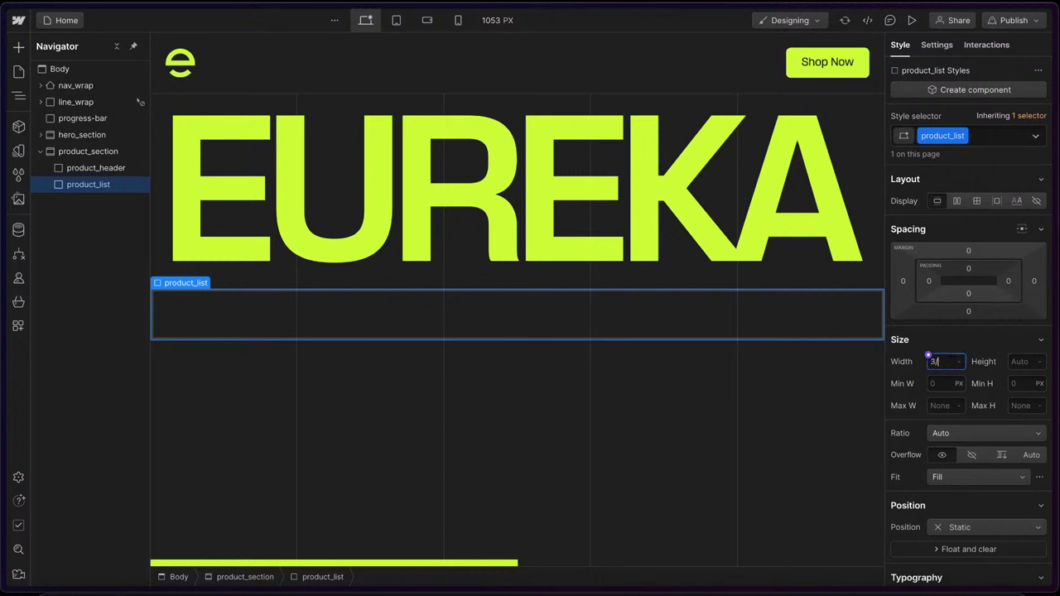
- Set the width of product_list to 60%
key("BackSpace")
key("BackSpace")
key("BackSpace")
key("BackSpace")
key("BackSpace")
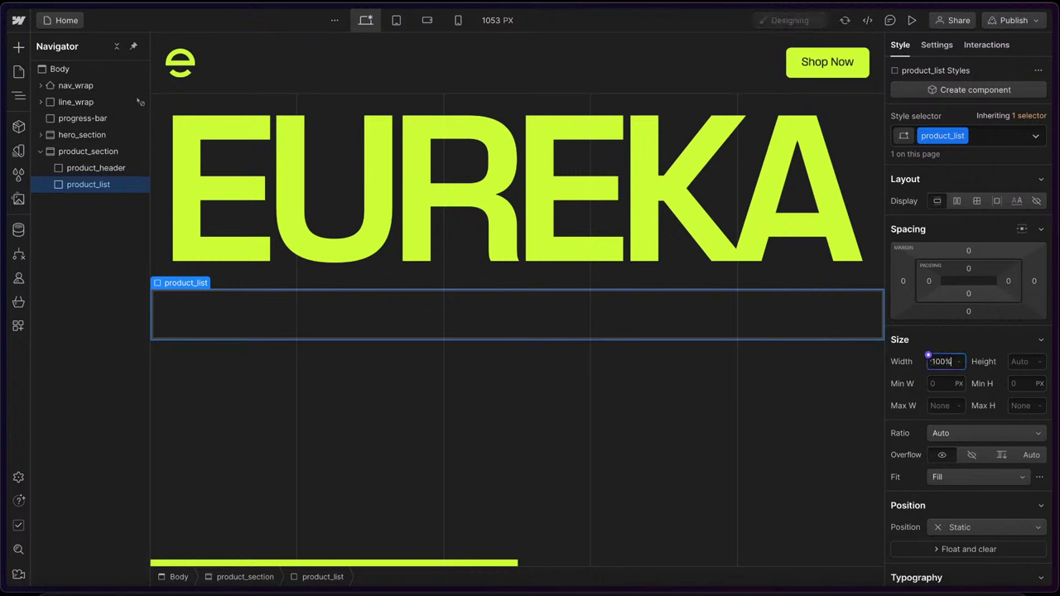
key("BackSpace")
key("BackSpace")
key("BackSpace")
key("BackSpace")
type("60%")
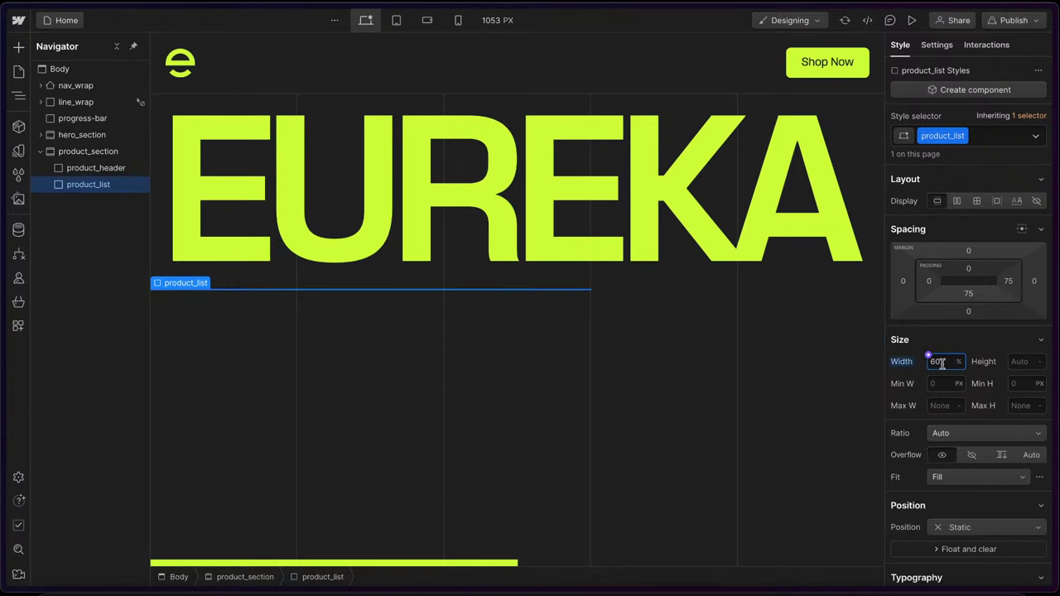
key("Return")
- Set product_section's display to flex and check its child blocks
left_click(83, 151)
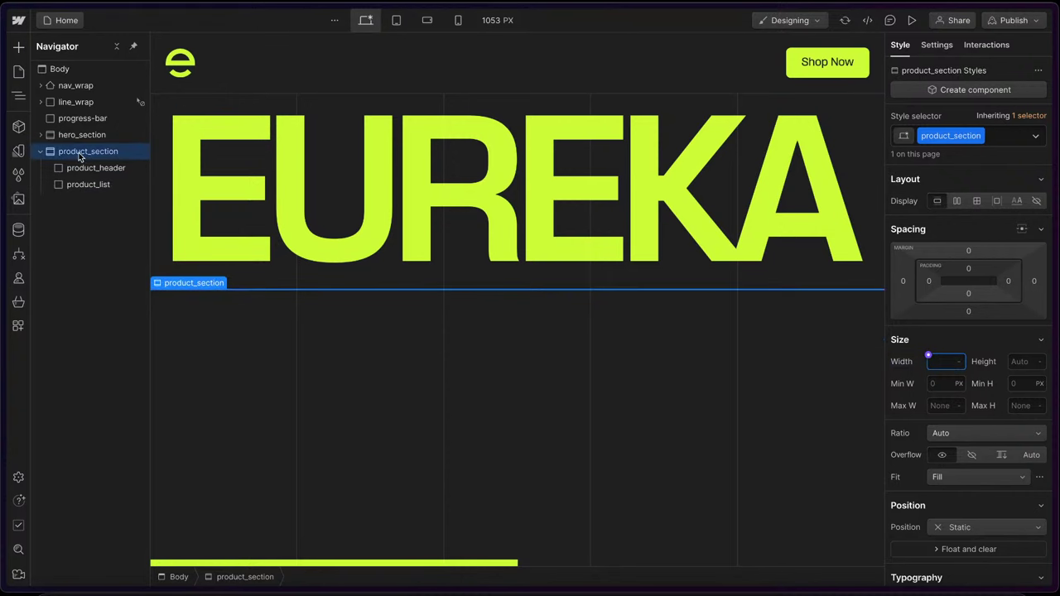
left_click(956, 201)
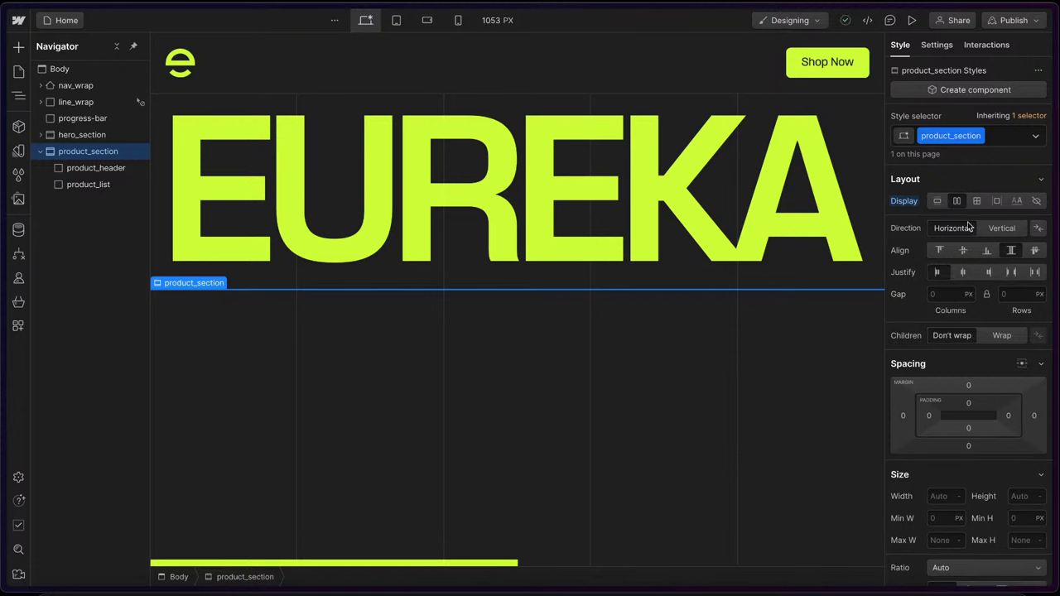
left_click(116, 170)
left_click(110, 186)
- Add a text block inside product_header
left_click(108, 168)
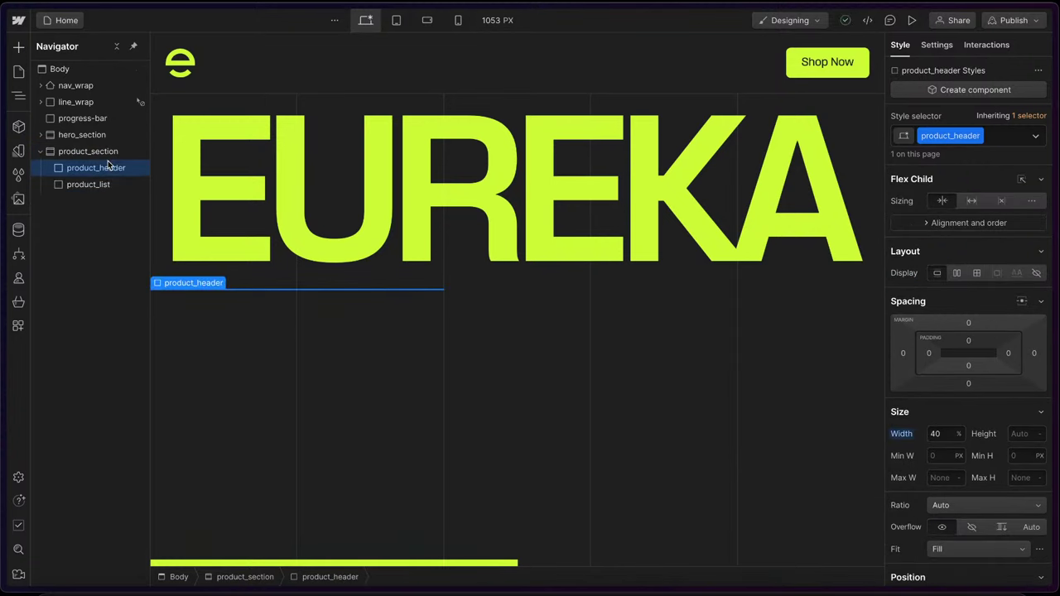
key("ctrl+e")
type("text")
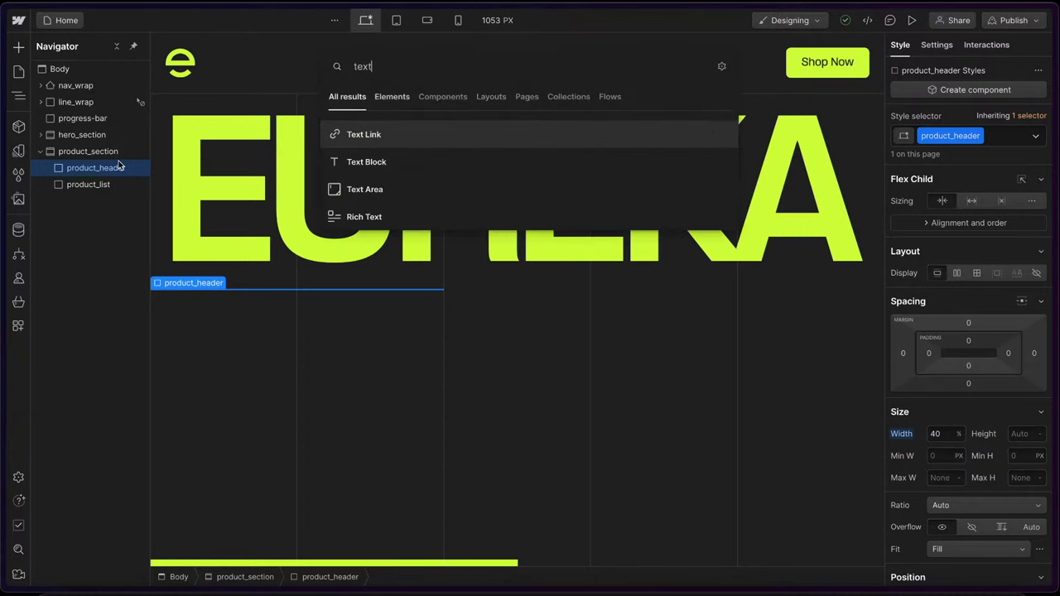
key("Down")
key("Down")
key("Up")
key("Return")
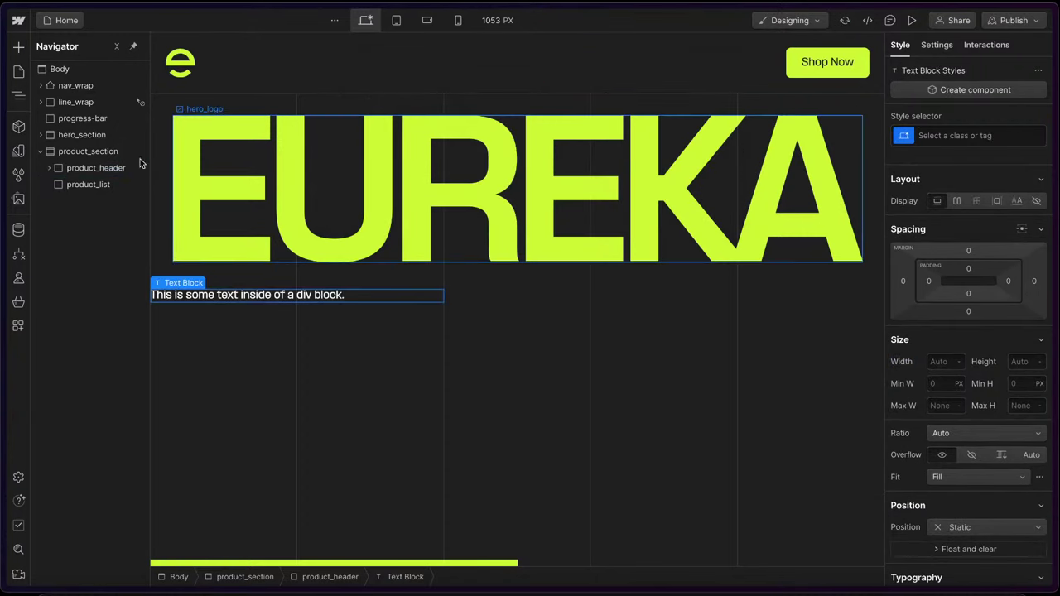
- Expand product_header in the element tree and give its text block the class product_heading
left_click(45, 168)
key("ctrl+Return")
type("prod")
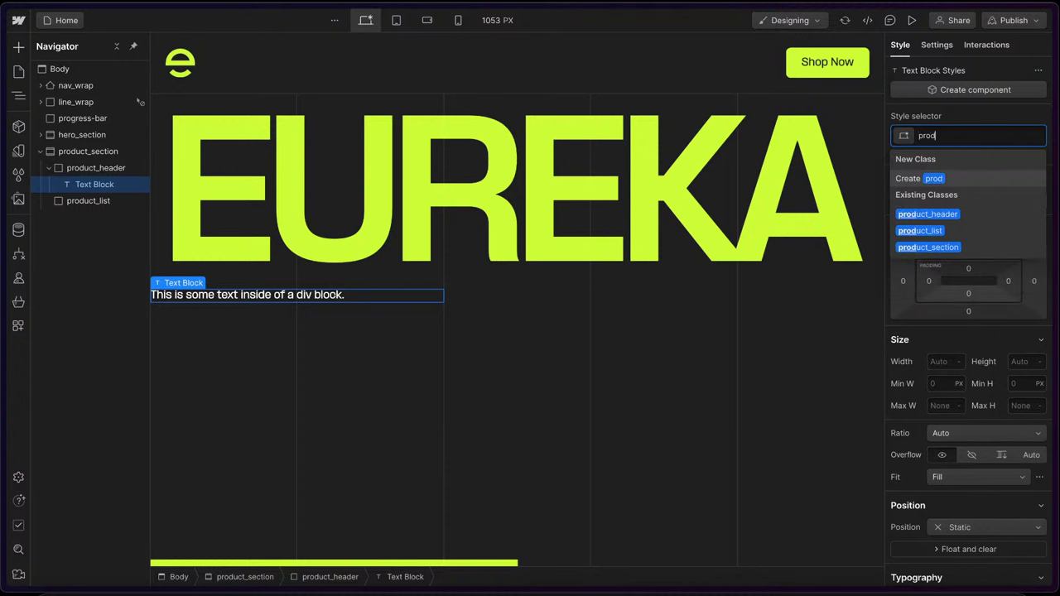
type("uct")
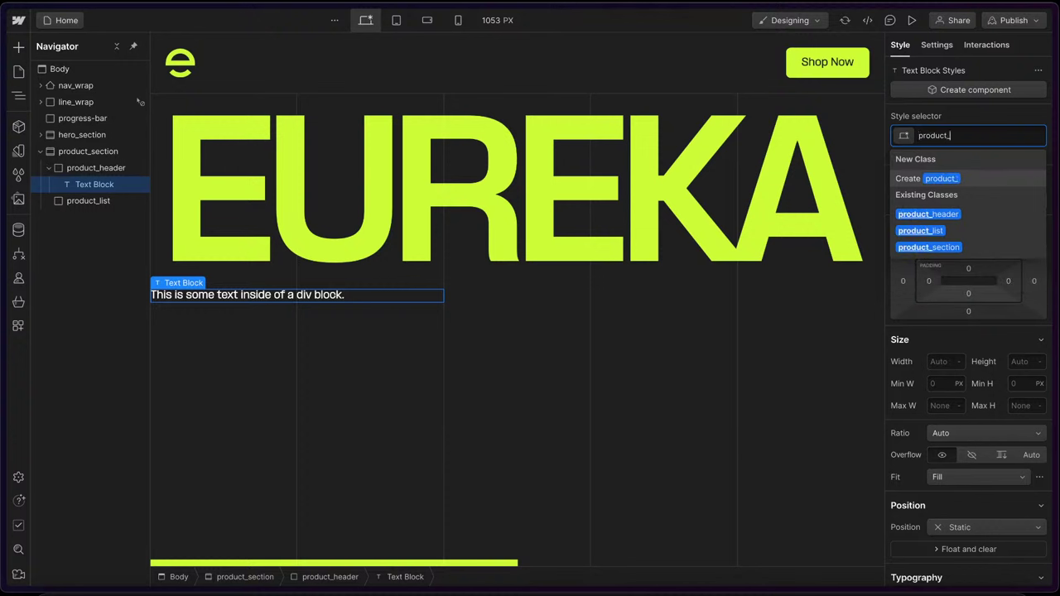
type("_heading")
key("Return")
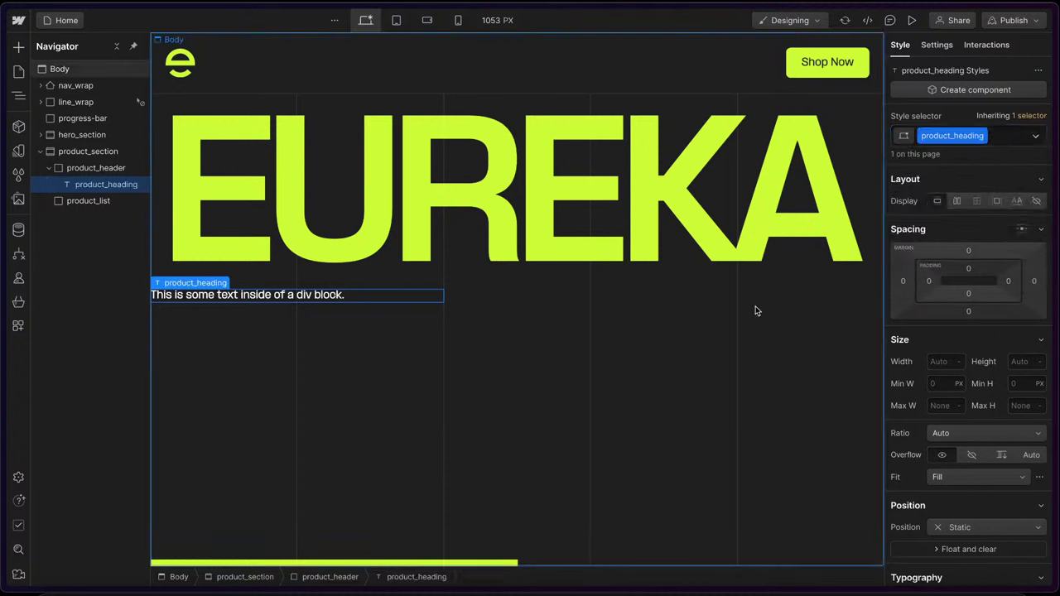
- Set the text color of product_heading to the brand variable
scroll(980, 389, "down", 5)
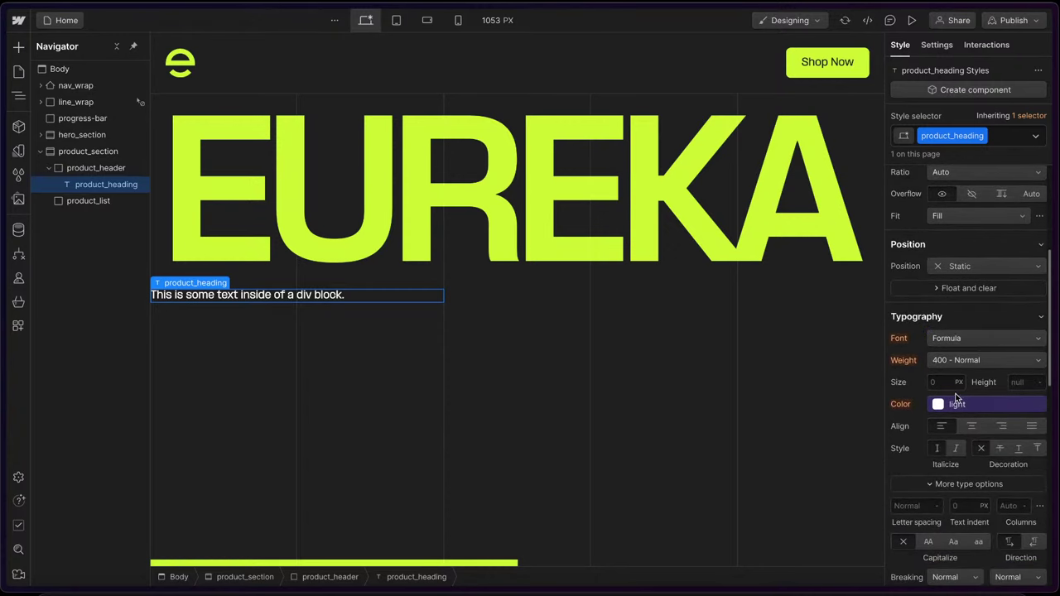
left_click(956, 404)
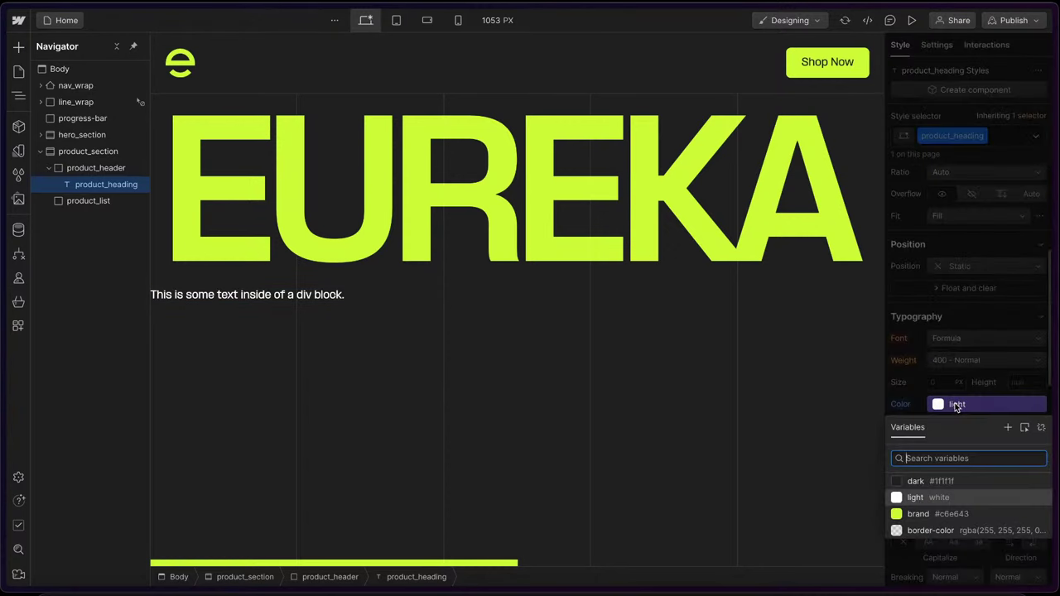
left_click(919, 513)
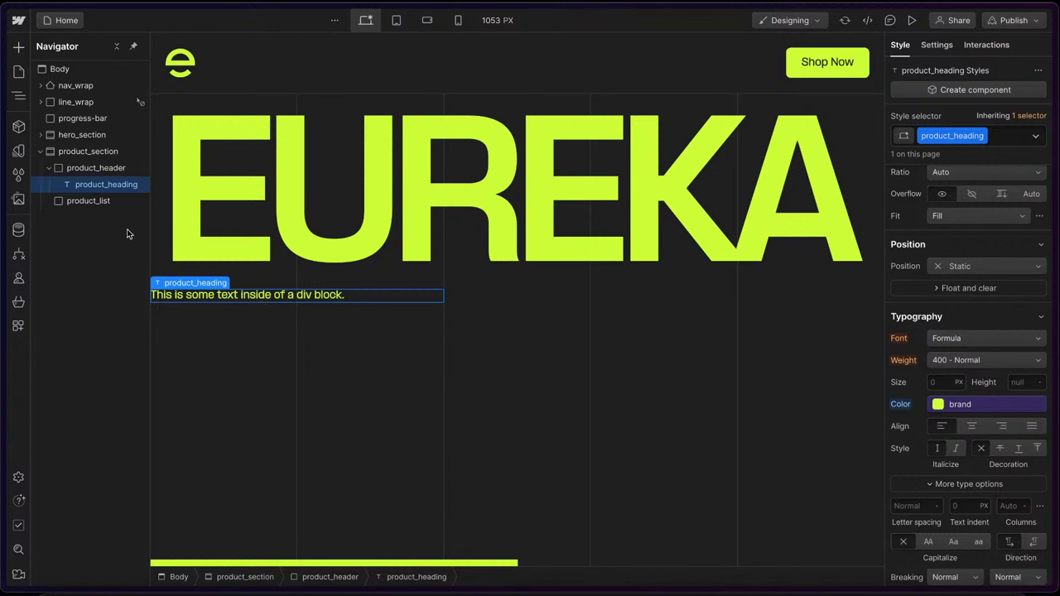
- Set the left and right padding of product_header to the page-padding main variable
left_click(96, 167)
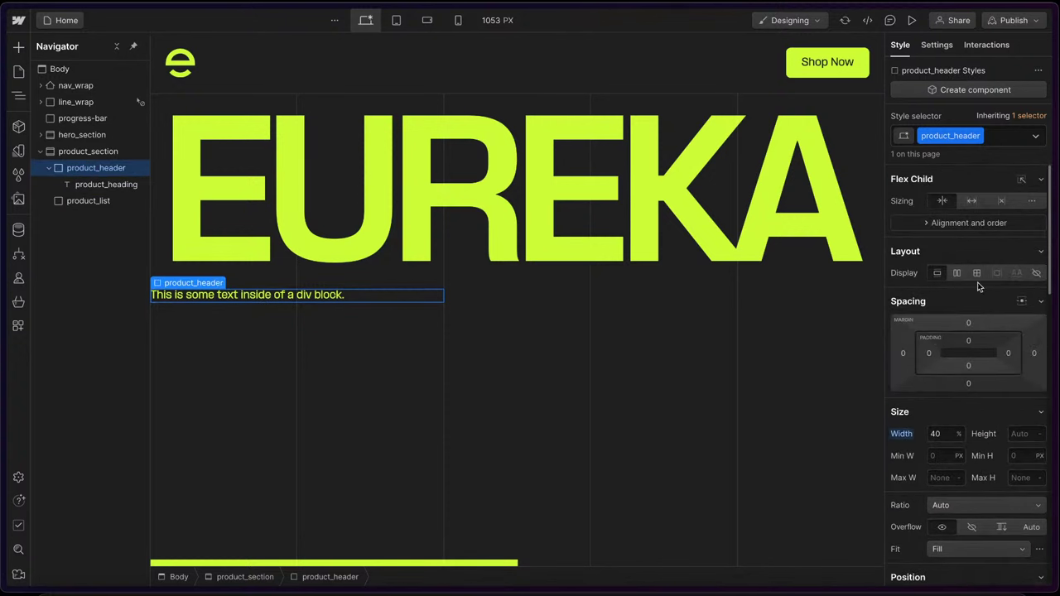
left_click(926, 355)
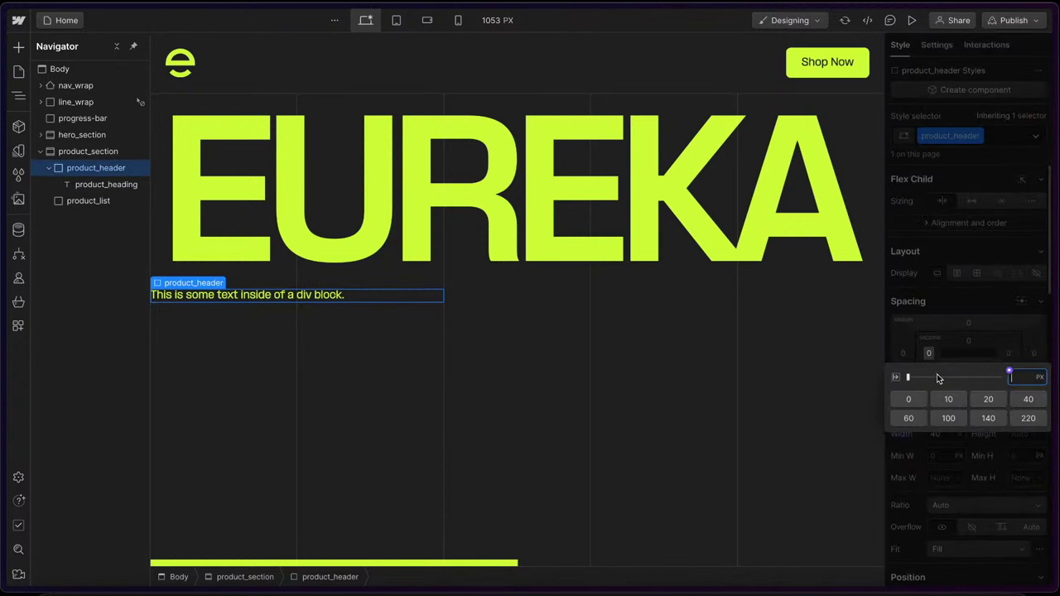
left_click(1010, 374)
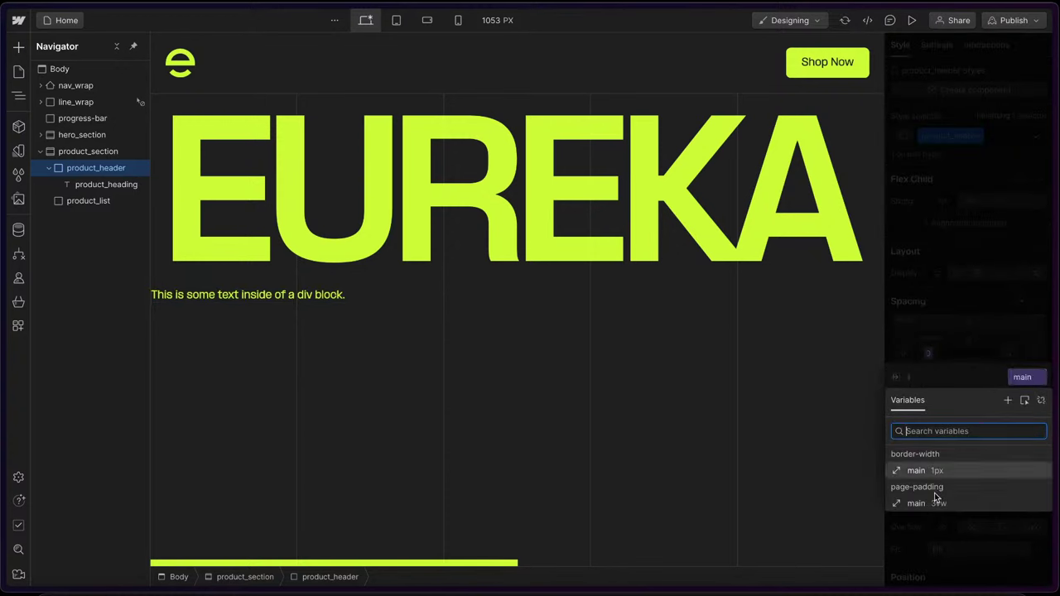
left_click(920, 503)
left_click(1002, 344)
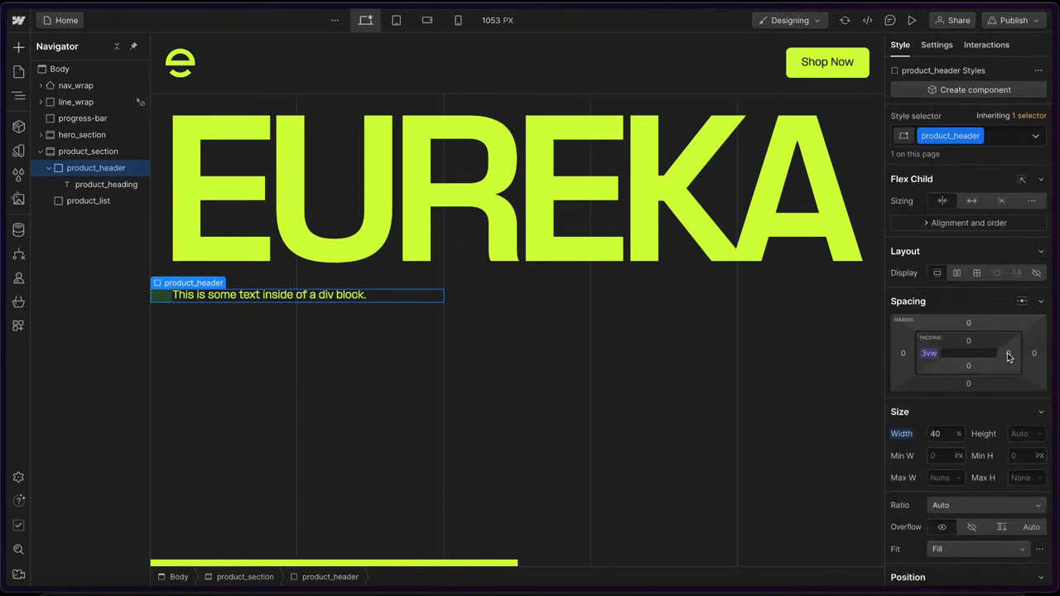
left_click(1007, 353)
left_click(1012, 374)
left_click(931, 503)
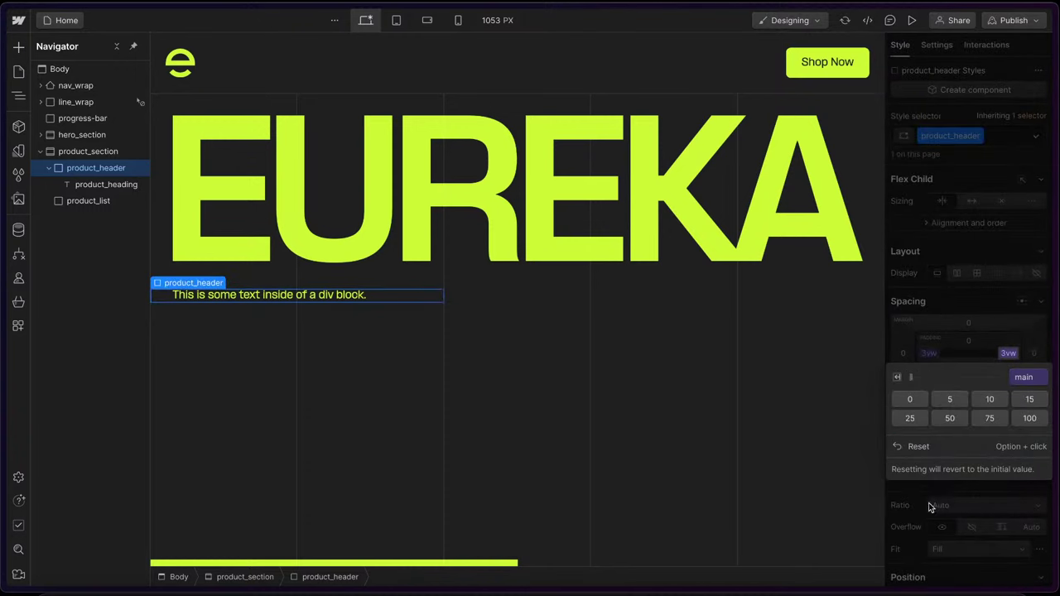
- Switch to the Figma design and select the wording of the Latest Fashion text below the EUREKA logo
left_click(34, 155)
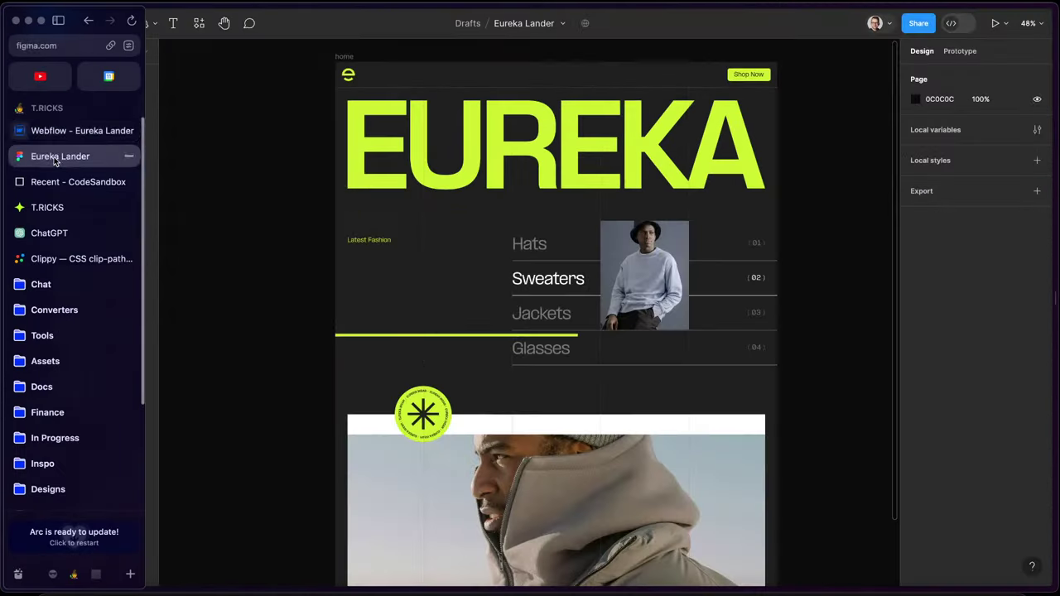
scroll(349, 236, "up", 5)
left_click(349, 236)
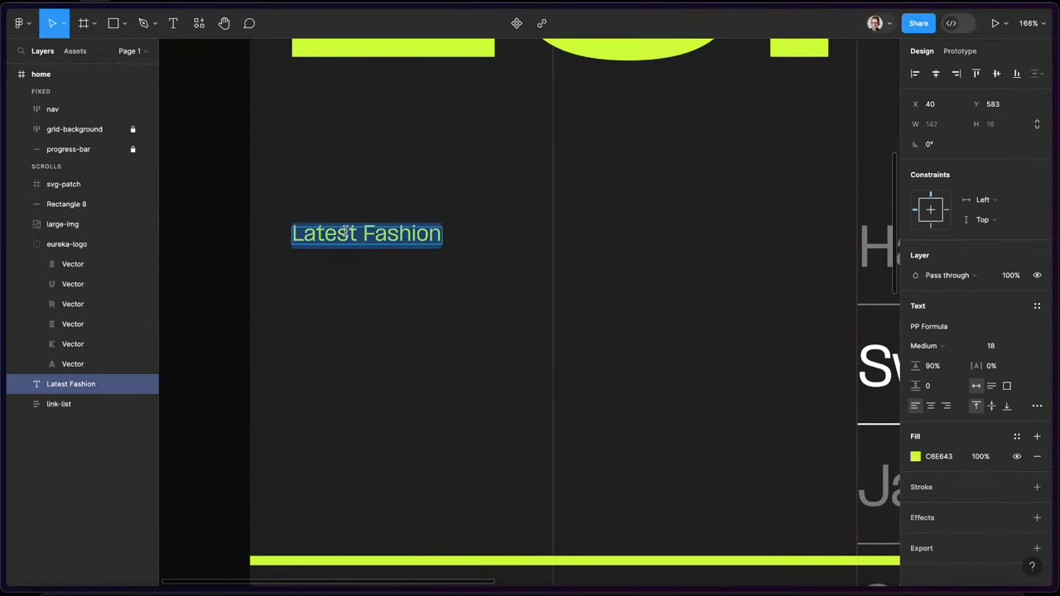
- Switch back to Webflow and replace the product_heading placeholder text with "Latest Fashion"
mouse_move(4, 133)
left_click(58, 131)
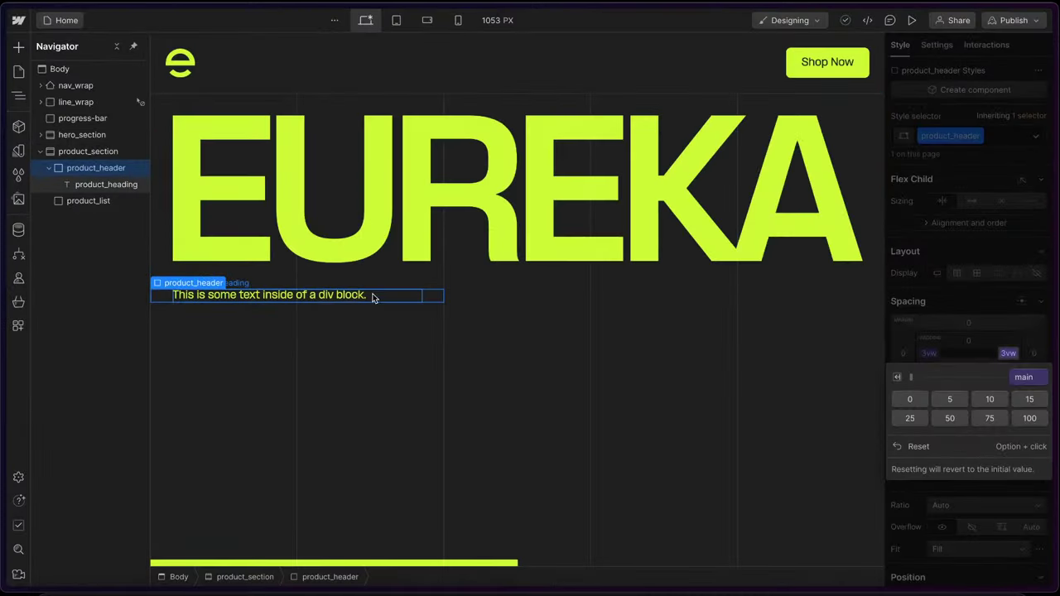
double_click(346, 294)
left_click_drag(378, 296, 173, 294)
type("Latest Fashion")
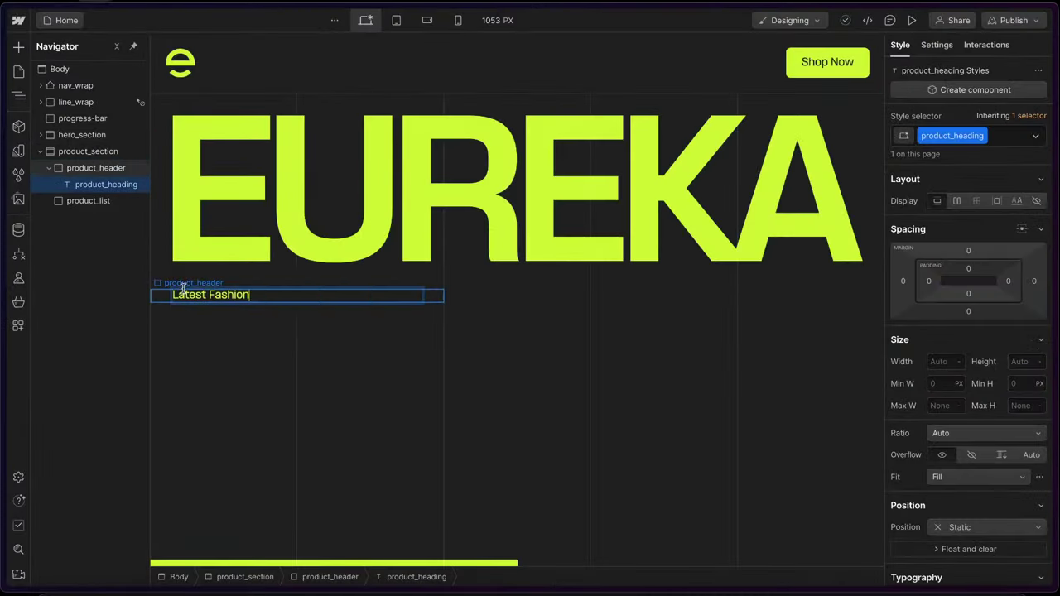
- Switch to the Figma design and examine the Hats text and its item frame in the product link list
mouse_move(2, 181)
left_click(72, 156)
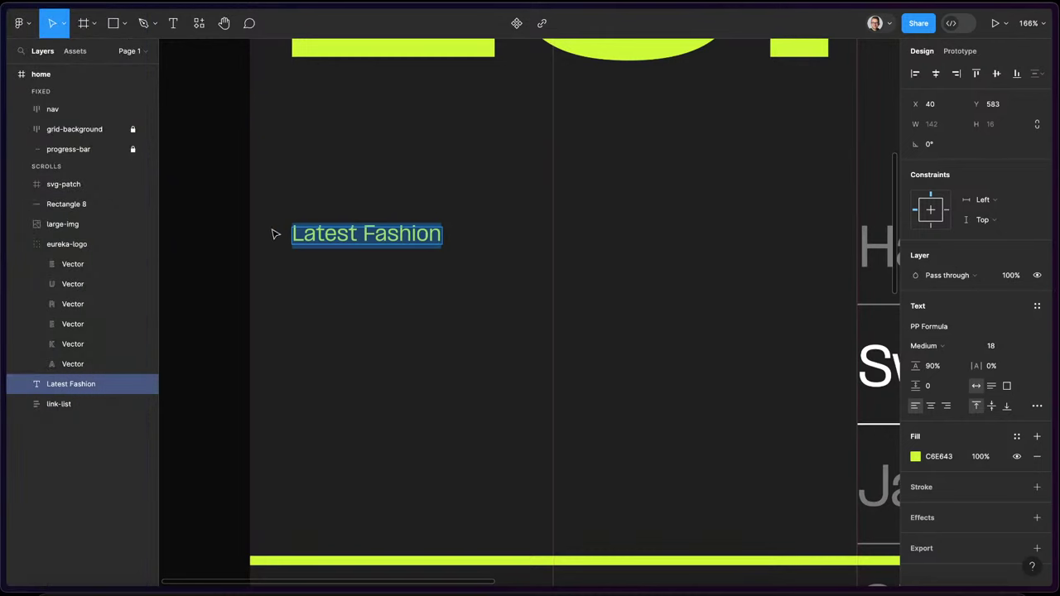
scroll(617, 305, "down", 5)
left_click(554, 241, "super")
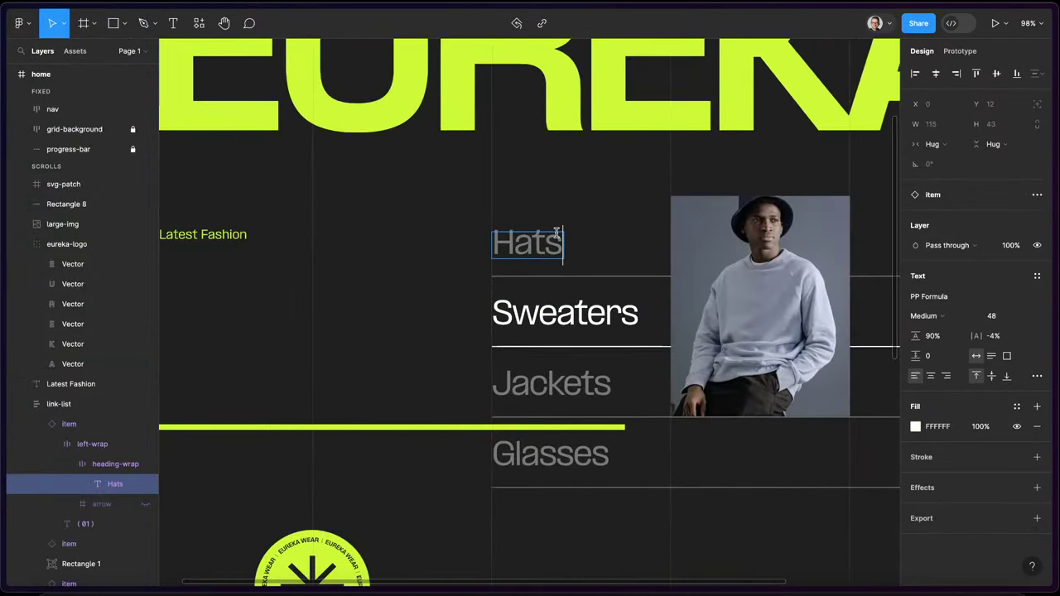
scroll(560, 239, "down", 3)
scroll(560, 239, "right", 2)
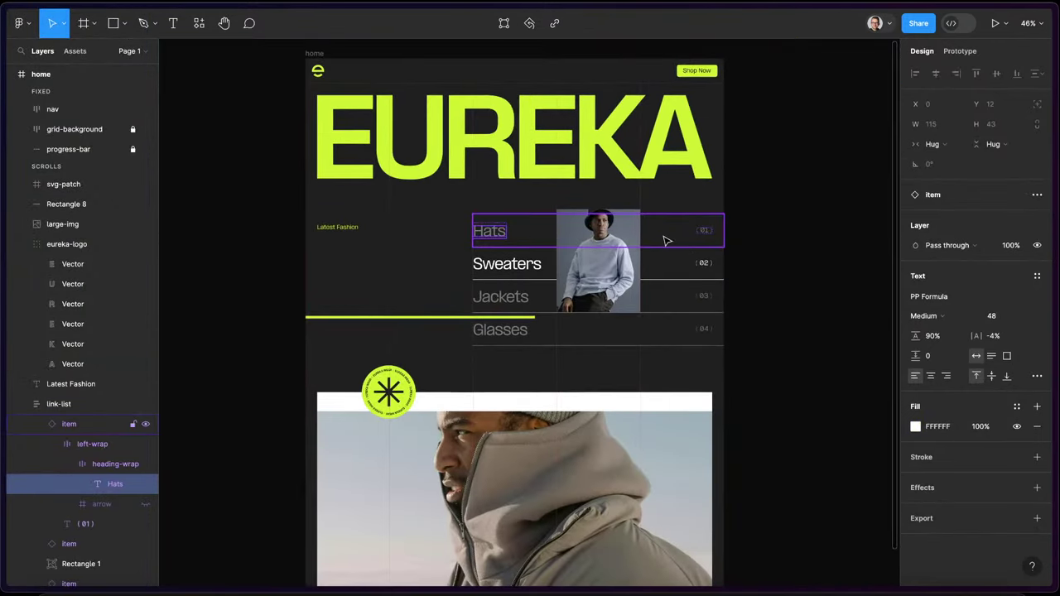
left_click(679, 238)
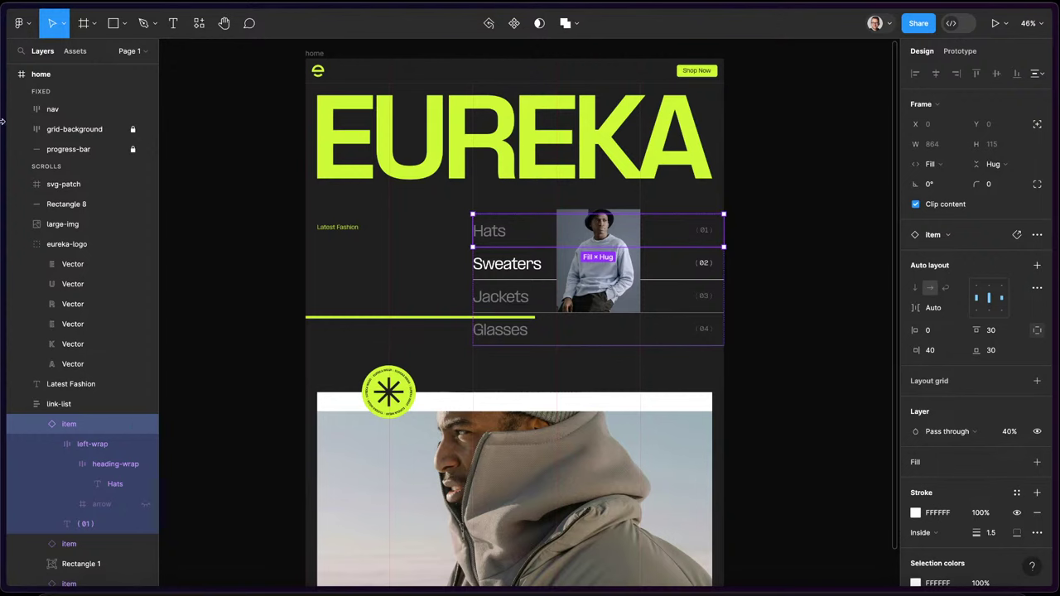
- Switch back to Webflow and add a link block inside product_list
mouse_move(2, 122)
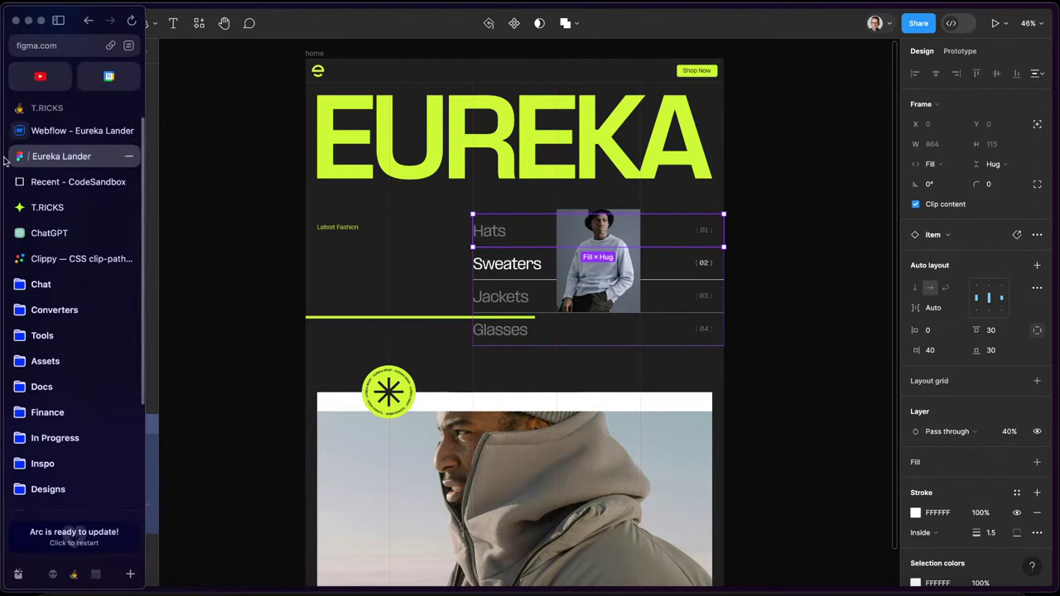
left_click(81, 129)
left_click(48, 169)
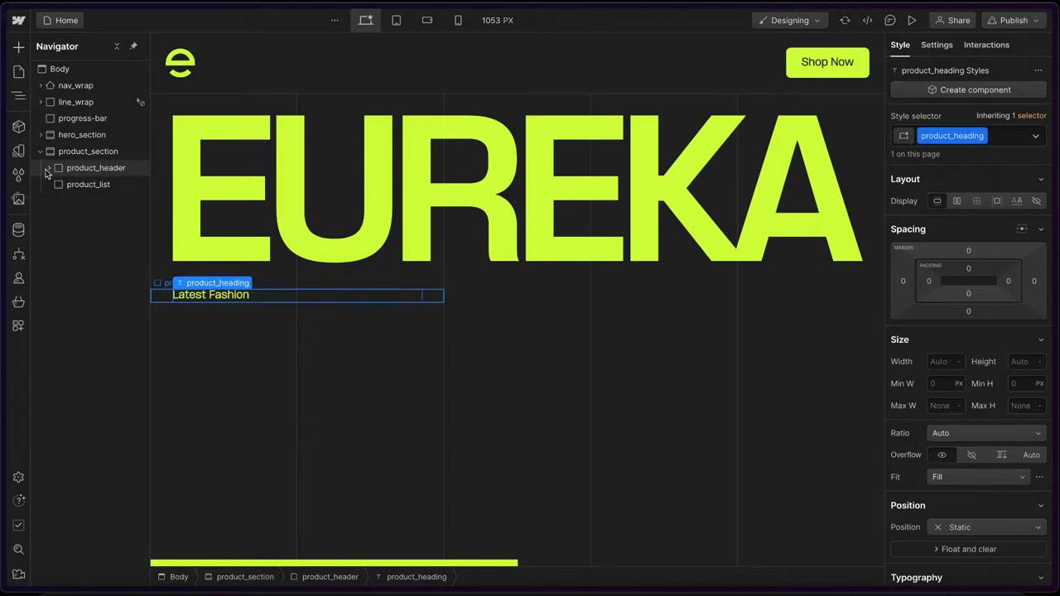
left_click(88, 184)
key("super+e")
type("div")
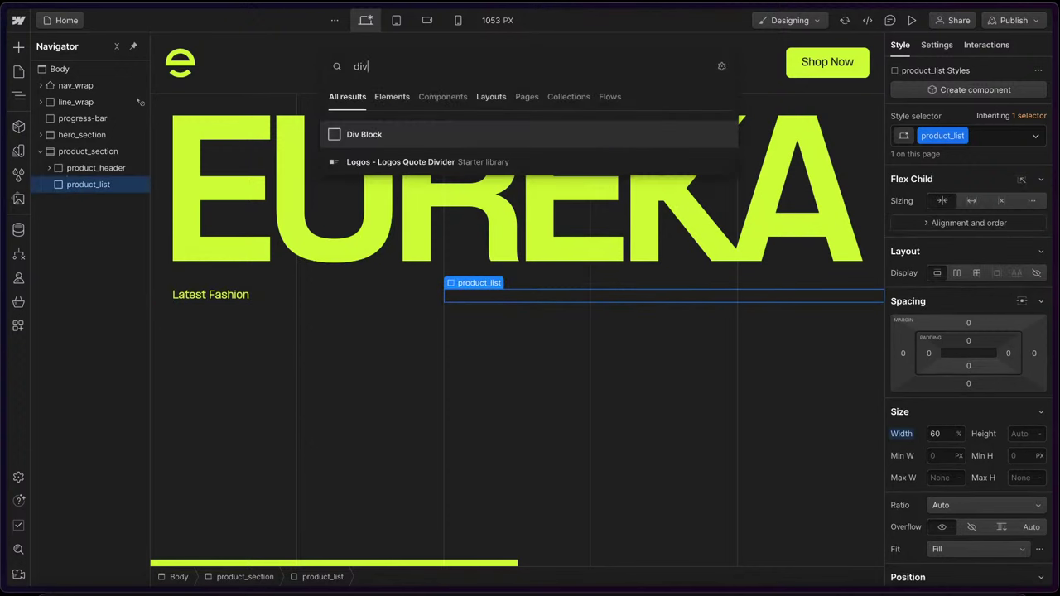
key("Return")
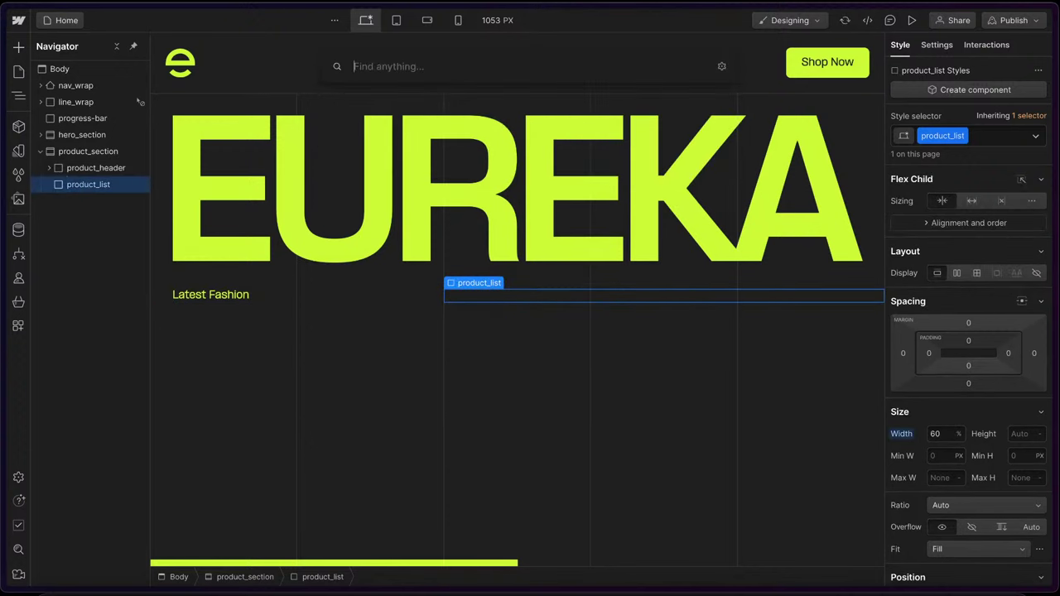
type("link")
key("Return")
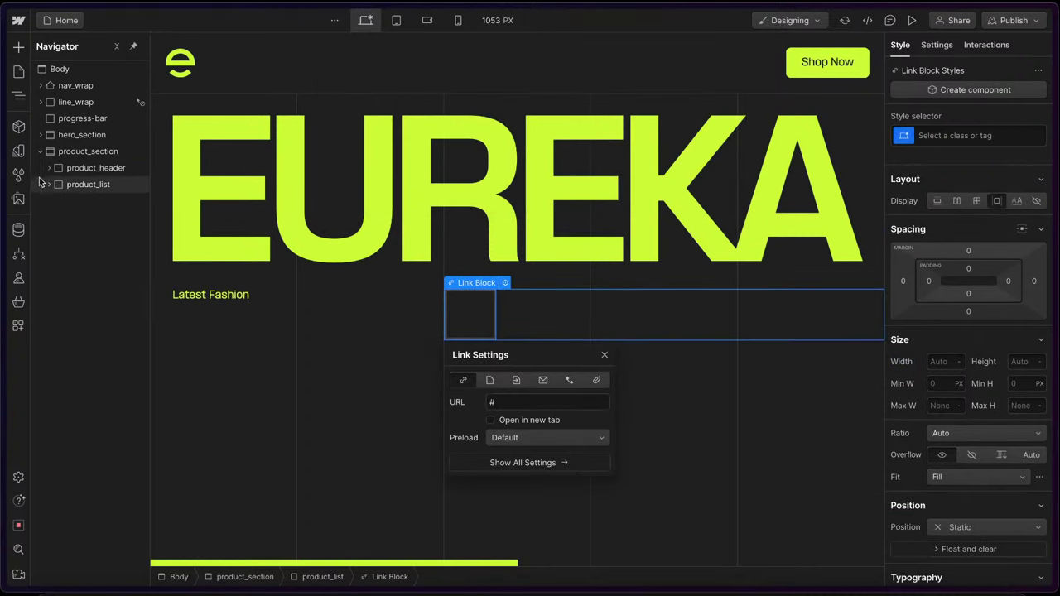
- Give the link block inside product_list the class product_link and set its width to 100%
left_click(47, 189)
left_click(49, 184)
left_click(95, 203)
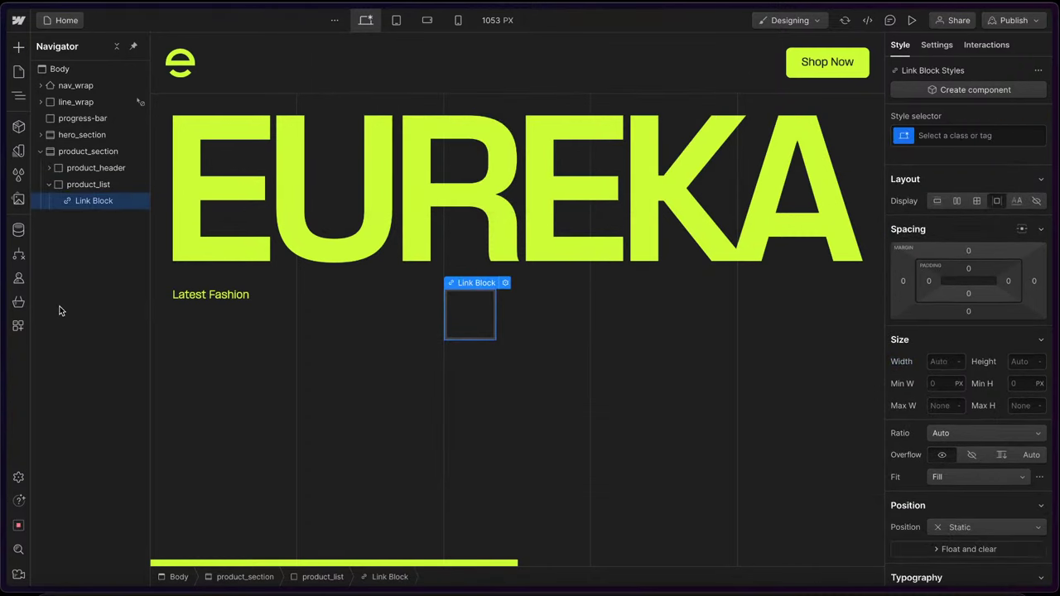
key("ctrl+Return")
type("product_link")
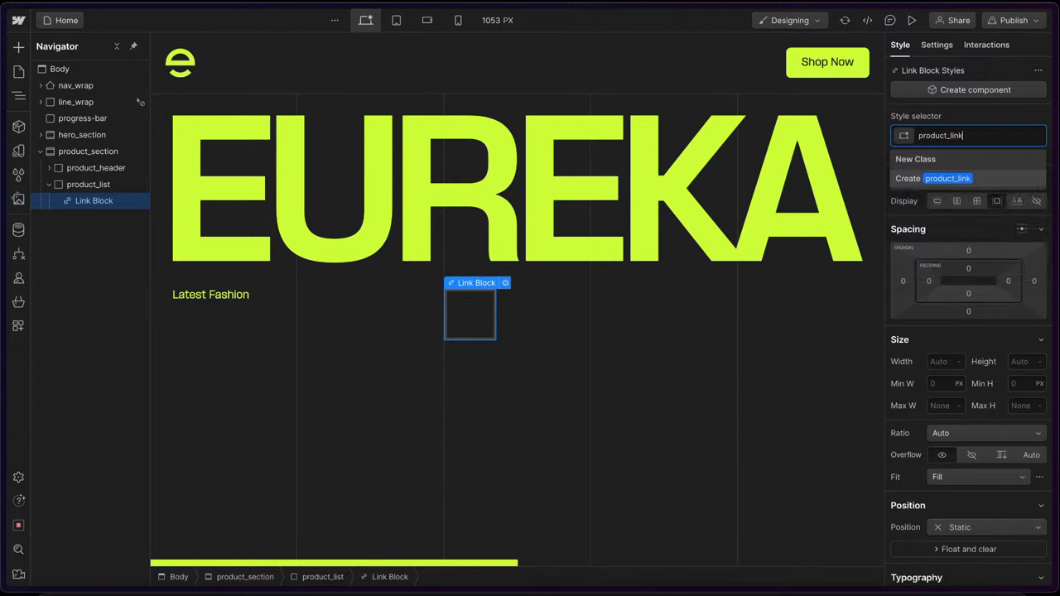
key("Return")
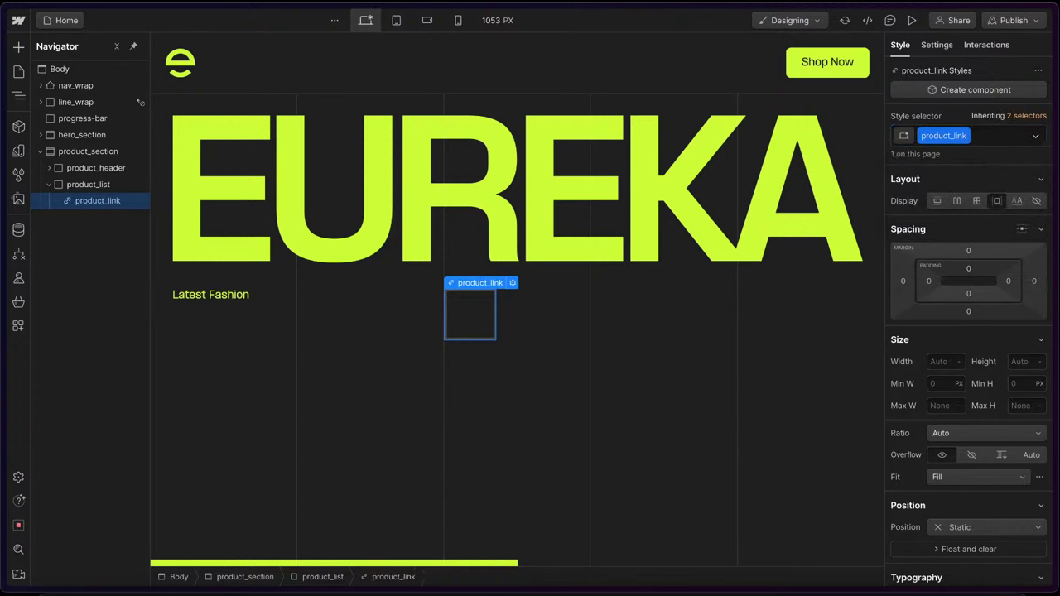
left_click(941, 363)
type("100%")
key("Return")
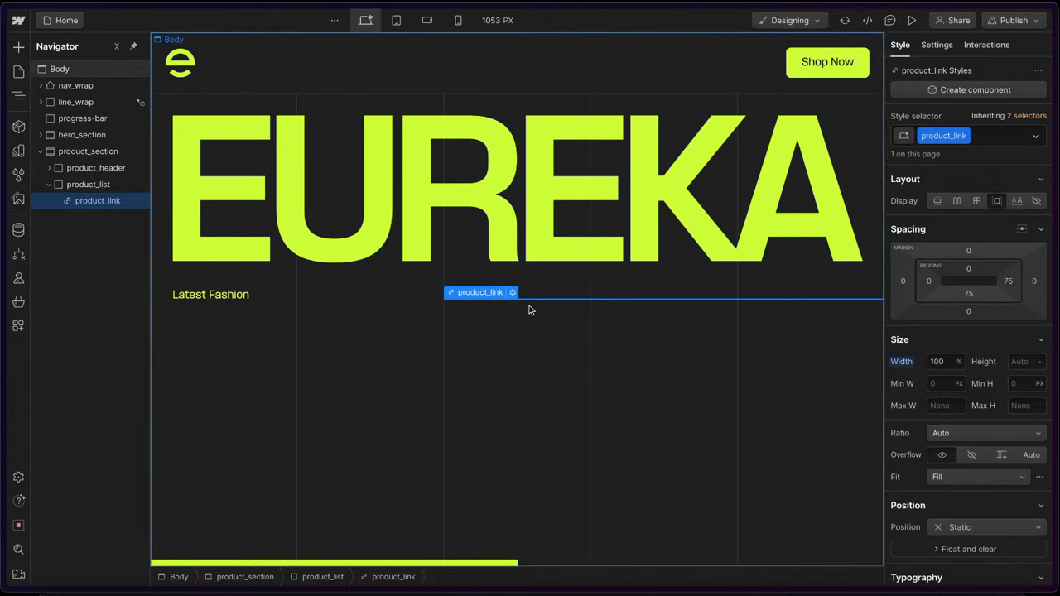
- Add an image element inside product_link and assign it the asset 01.png
key("ctrl+e")
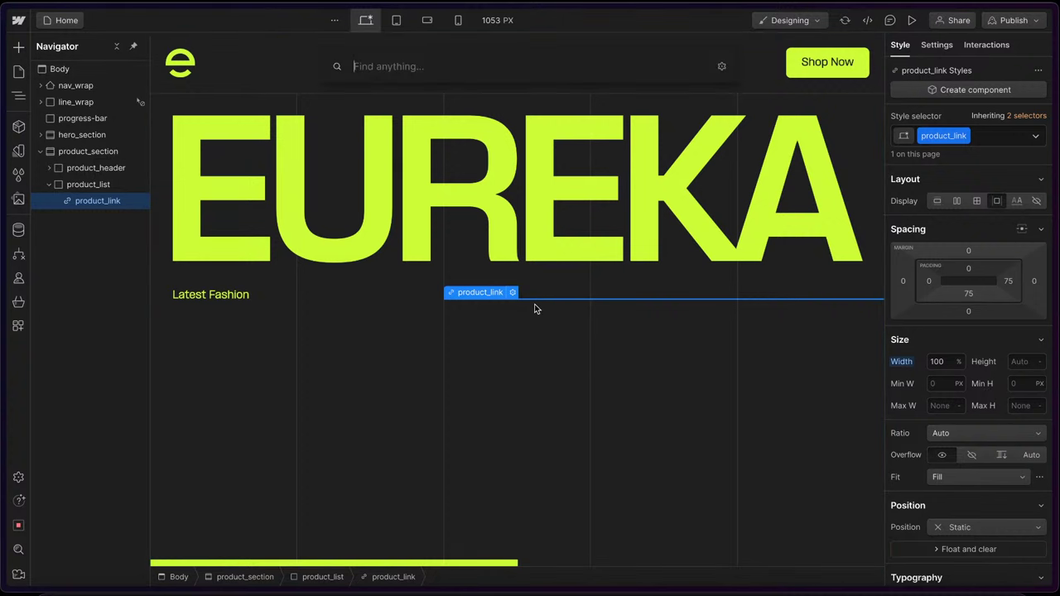
type("image")
key("Return")
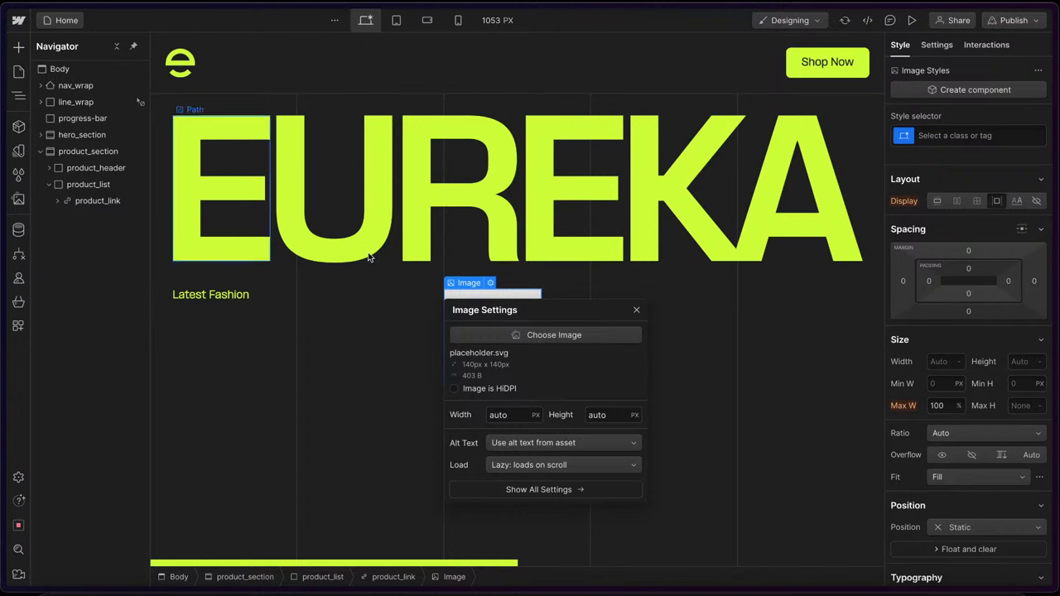
left_click(560, 337)
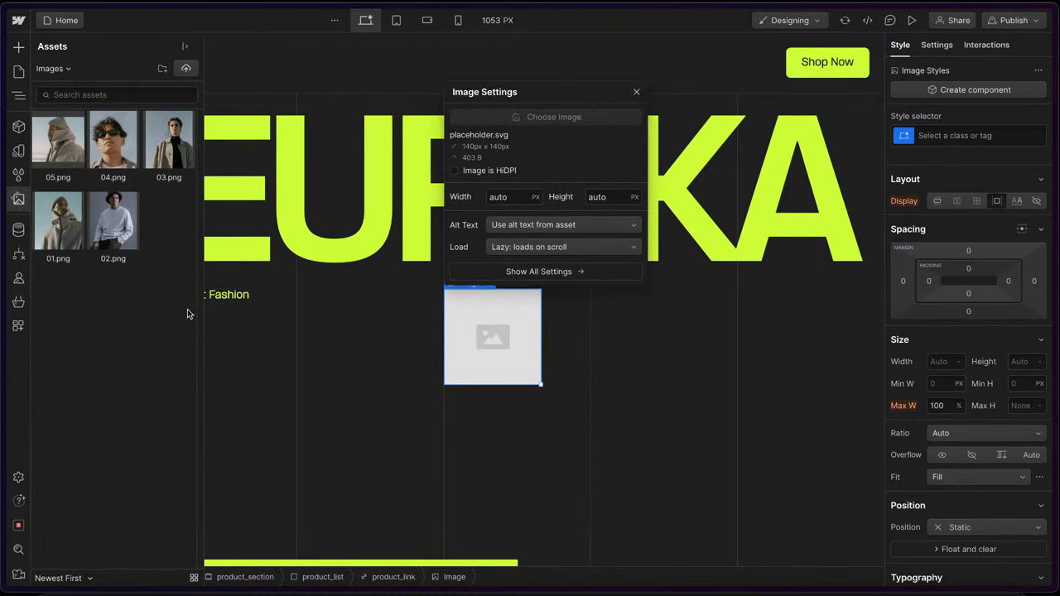
left_click(68, 228)
left_click(672, 421)
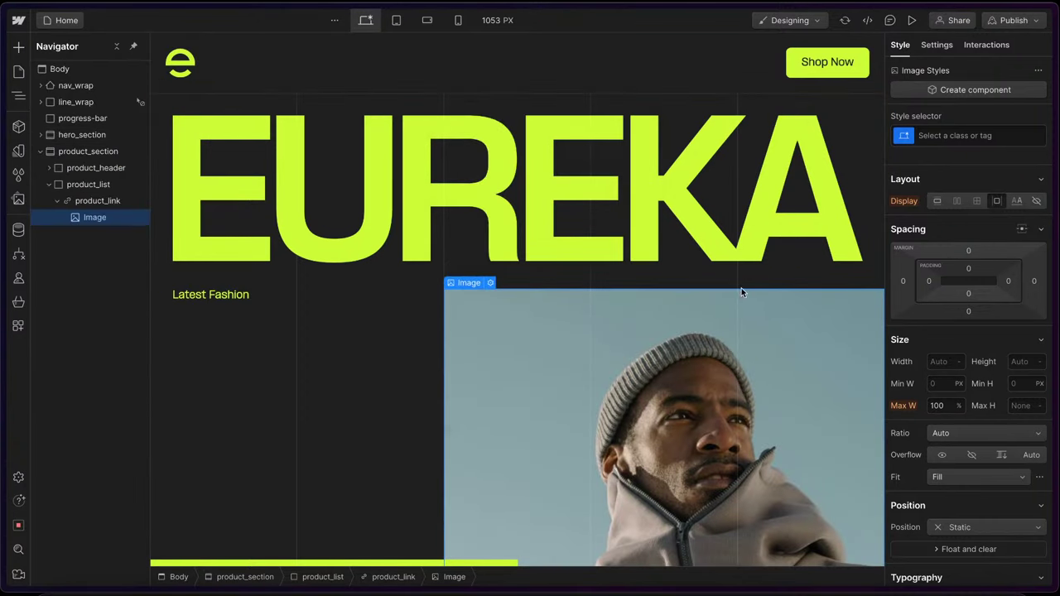
- Give the image the class product_img and set its width to one third of the link block (100%/3)
left_click(983, 138)
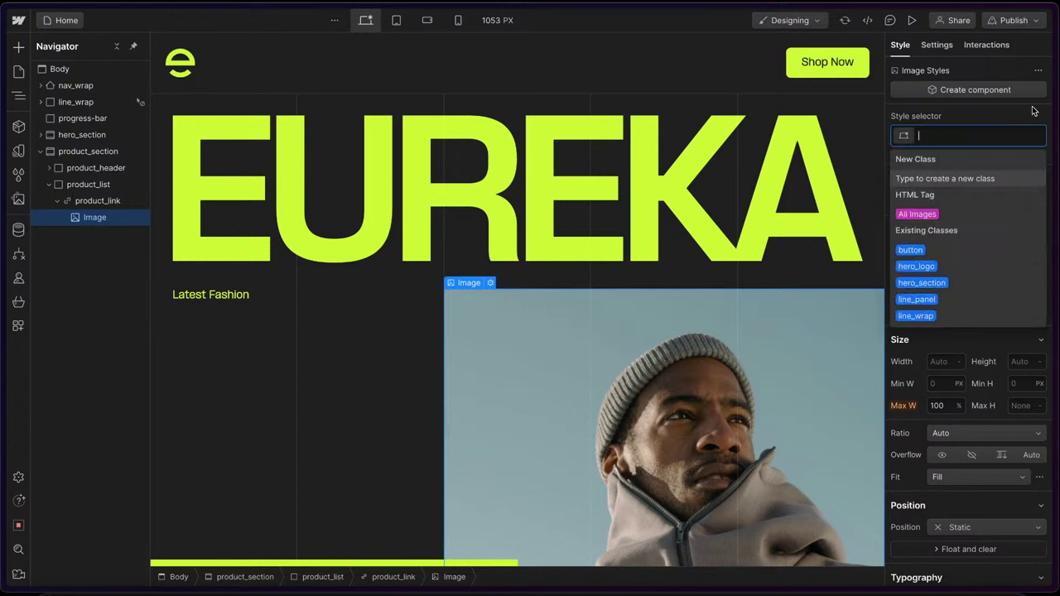
type("product_img")
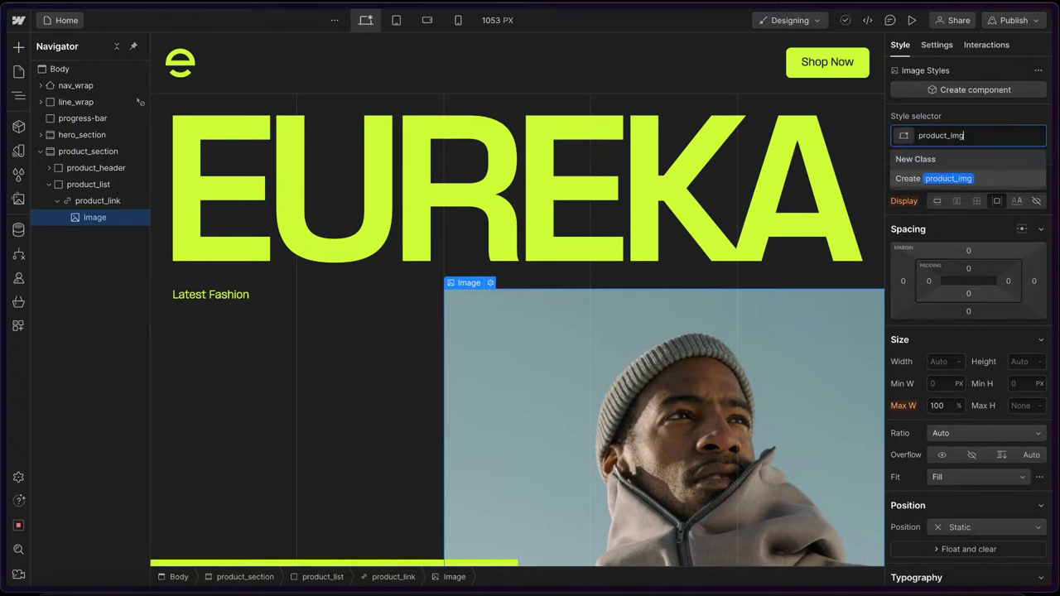
key("Return")
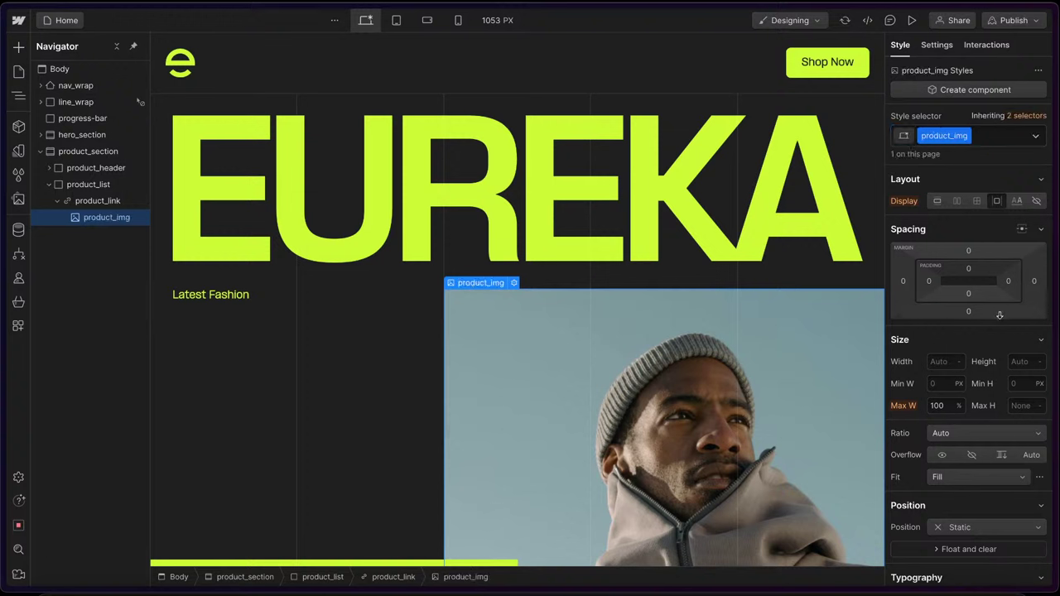
left_click(946, 361)
type("100%/3")
key("Return")
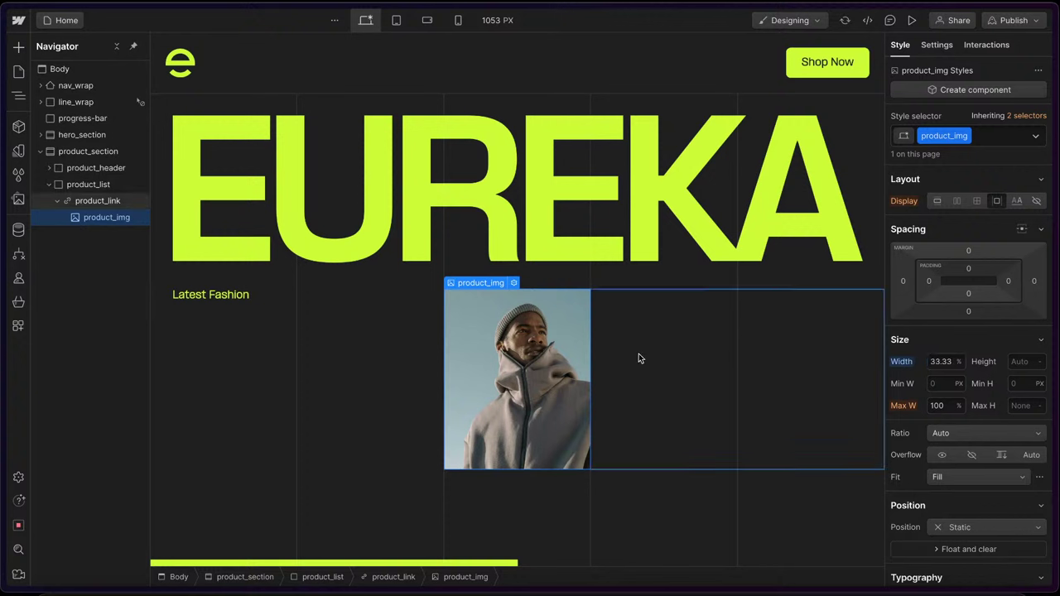
- Set the position of product_img to Absolute
left_click(96, 203)
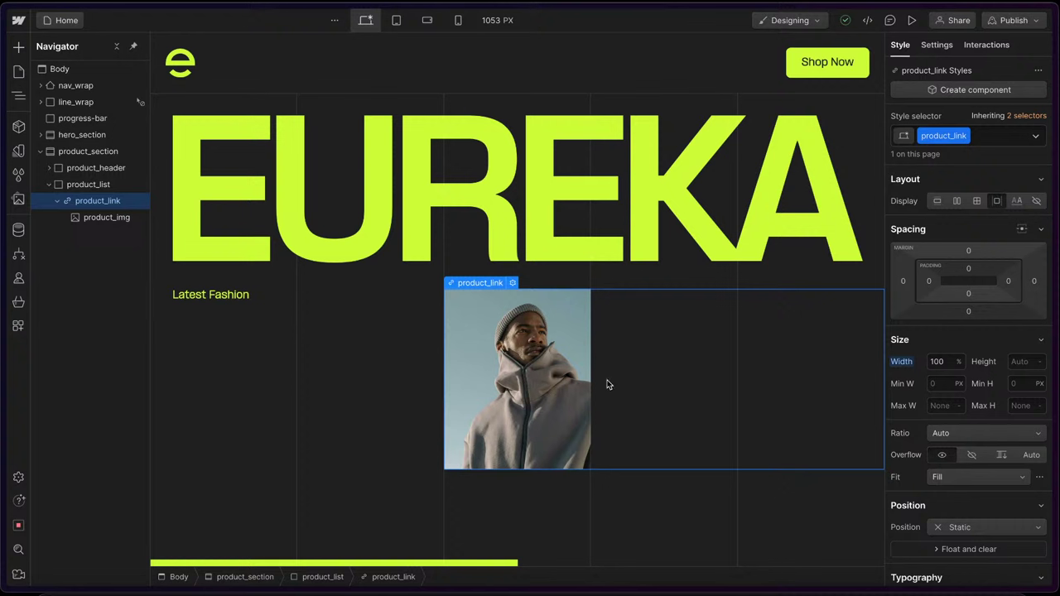
left_click(539, 397)
scroll(970, 489, "down", 1)
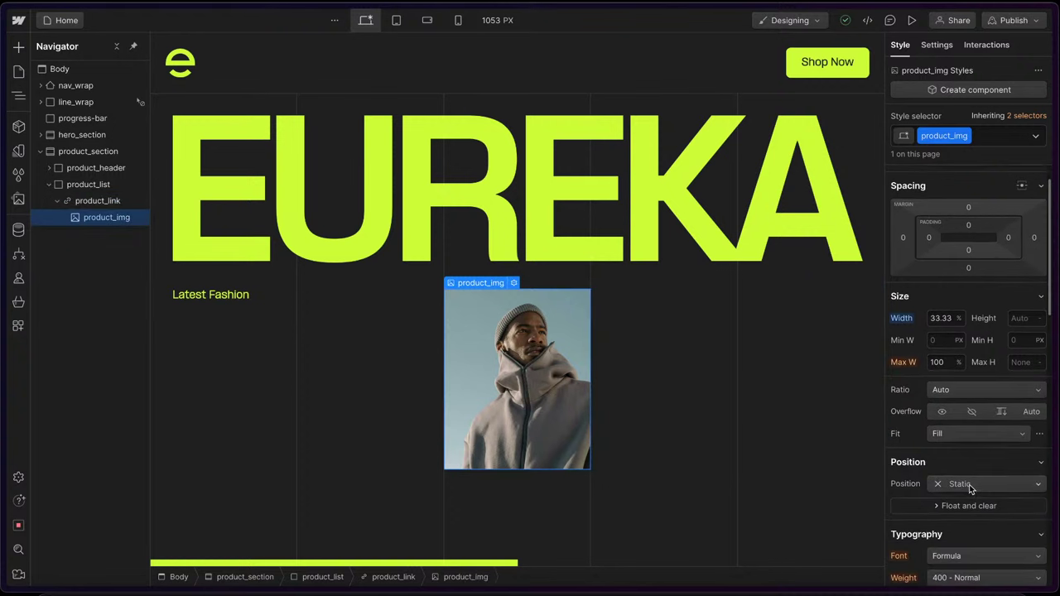
left_click(970, 488)
left_click(980, 482)
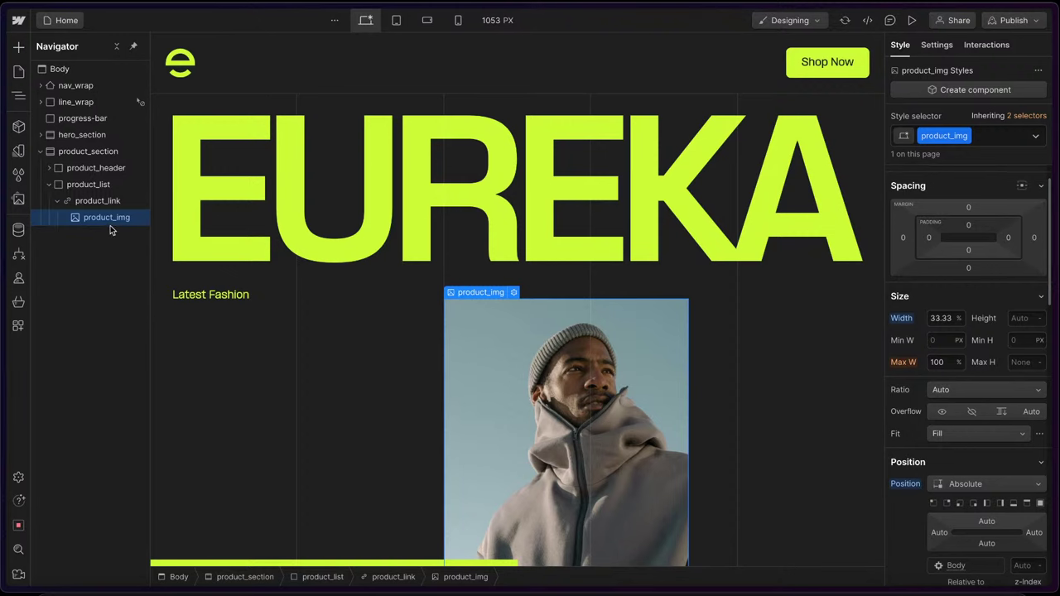
- Set the position of the parent product_link block to Relative
left_click(118, 198)
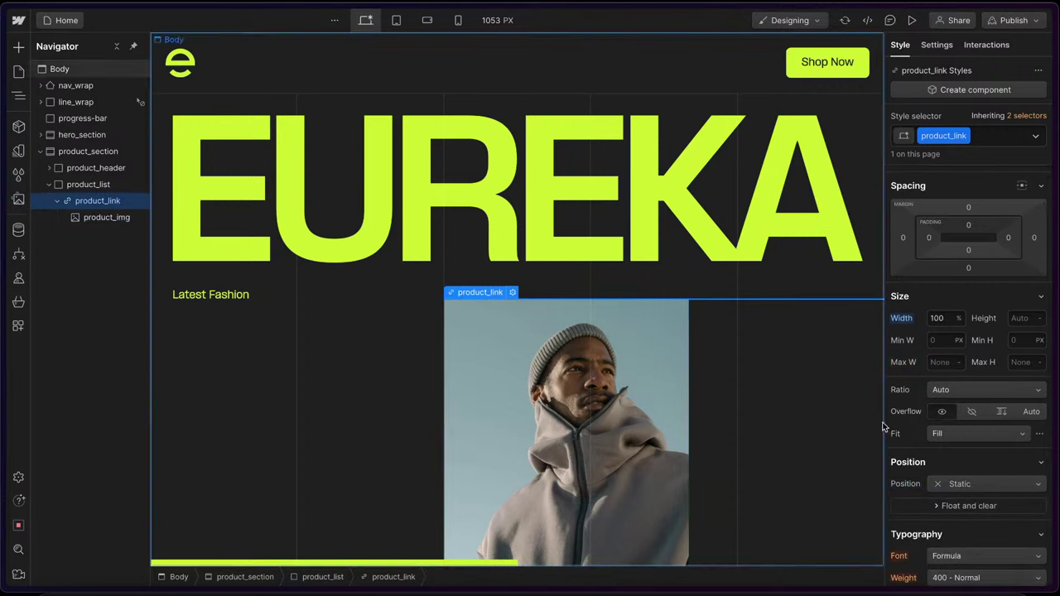
left_click(957, 486)
left_click(977, 470)
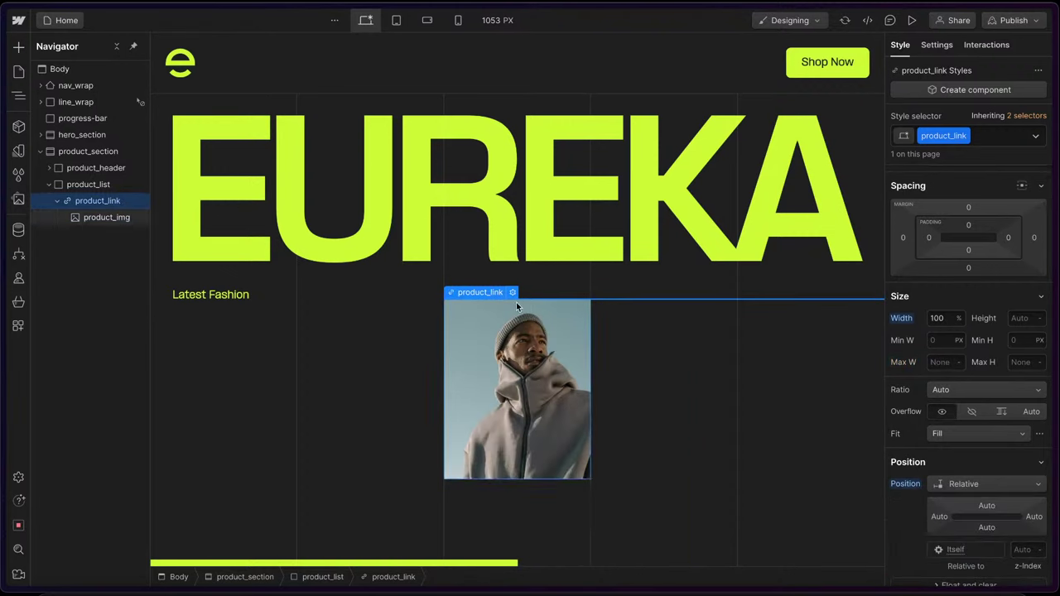
- Make product_link a horizontal flex container with its children centred in both align and justify
scroll(960, 233, "up", 1)
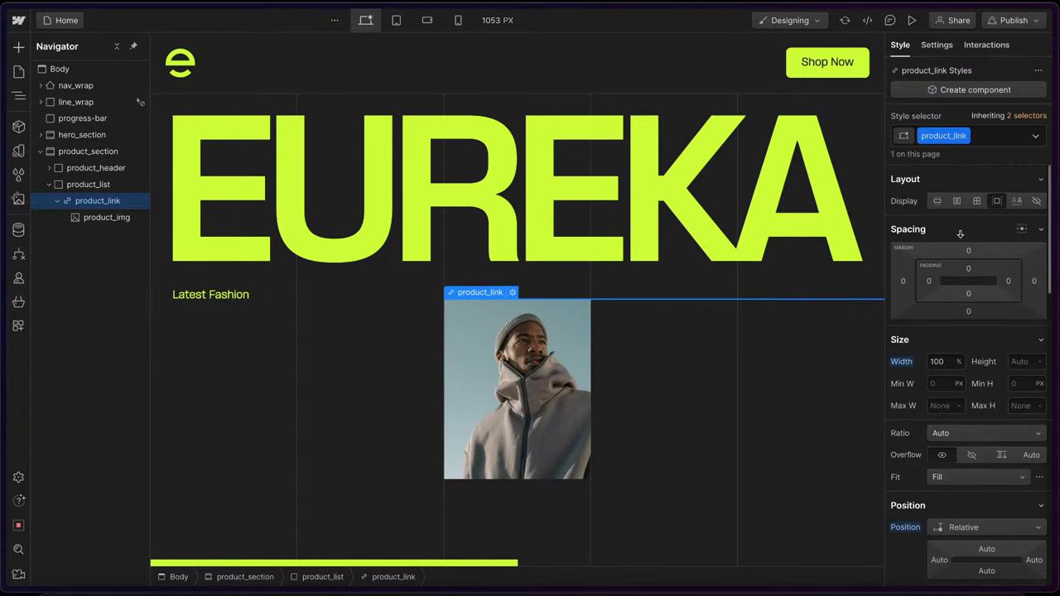
left_click(956, 187)
left_click(960, 187)
left_click(956, 201)
left_click(967, 251)
left_click(966, 273)
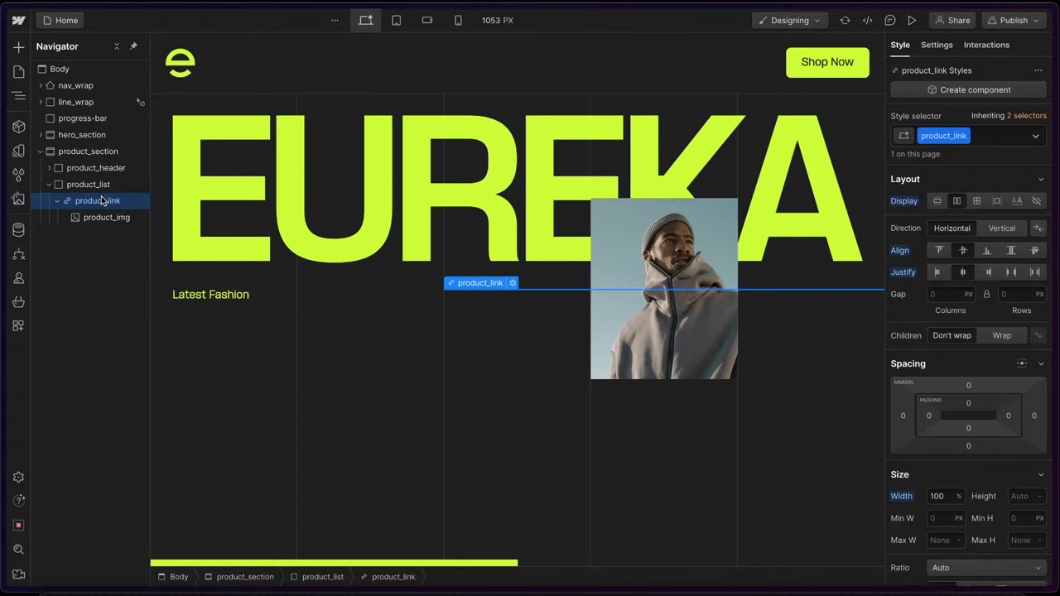
- Add a div block inside product_link and enter product_content as its class name
key("ctrl+k")
type("div")
key("Return")
key("ctrl+Return")
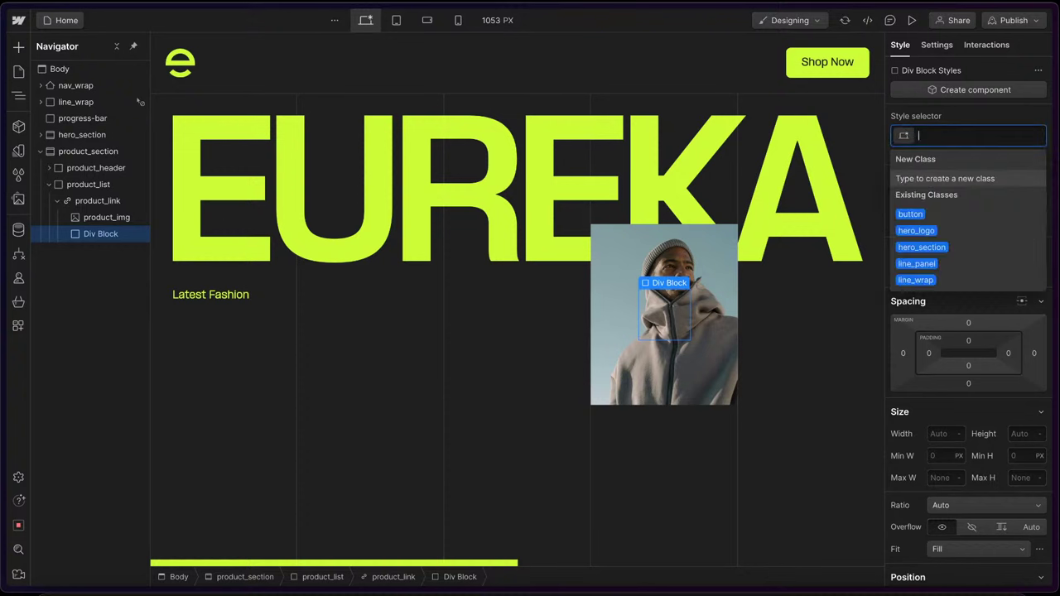
type("product_")
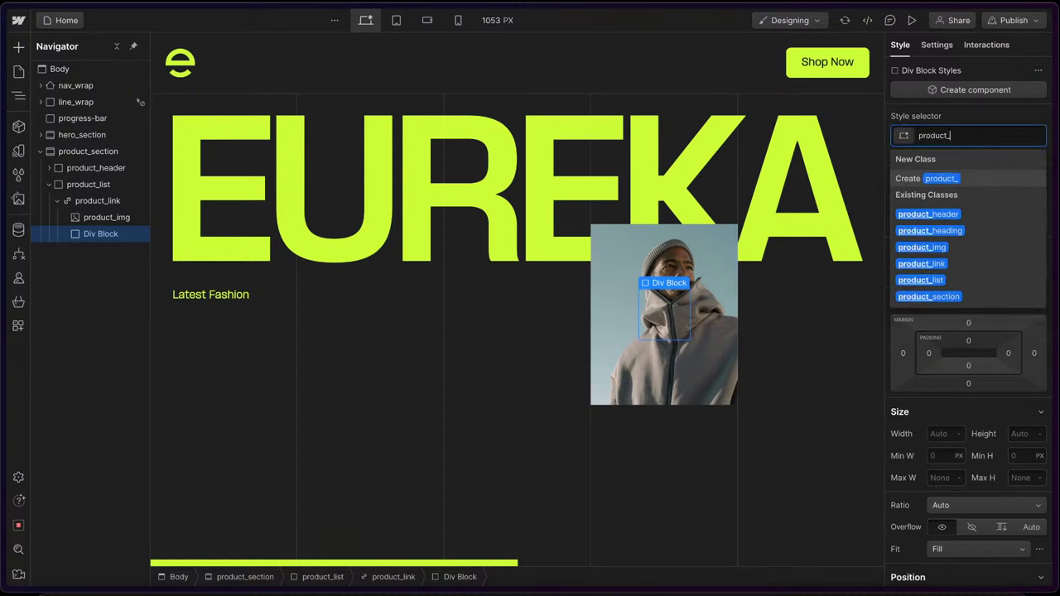
type("conte")
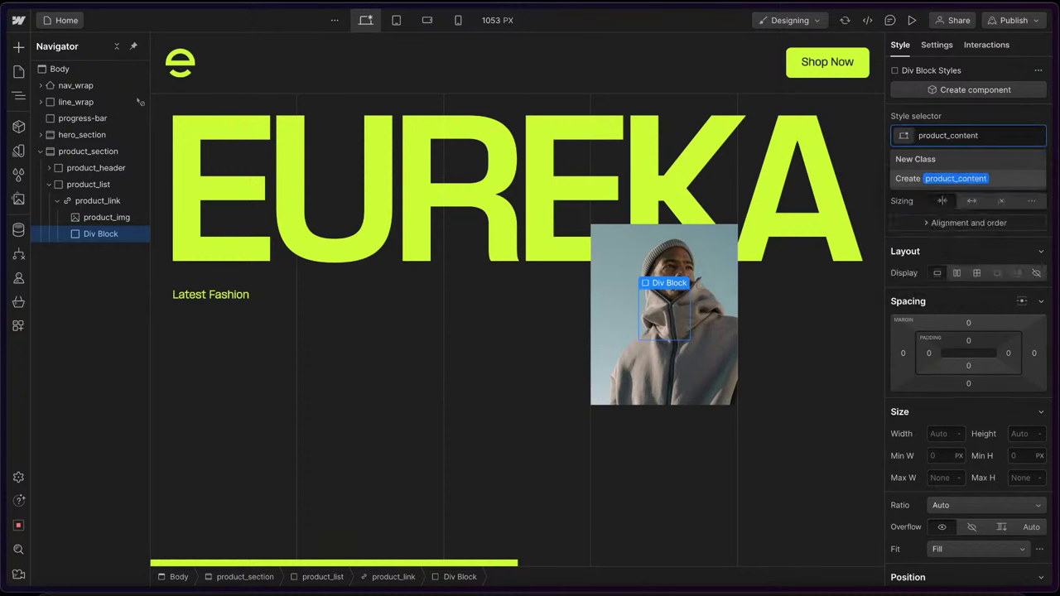
- Assign a new product_content class to the div block inside product_link and set its width to 100%
type("nt")
key("Return")
left_click(949, 433)
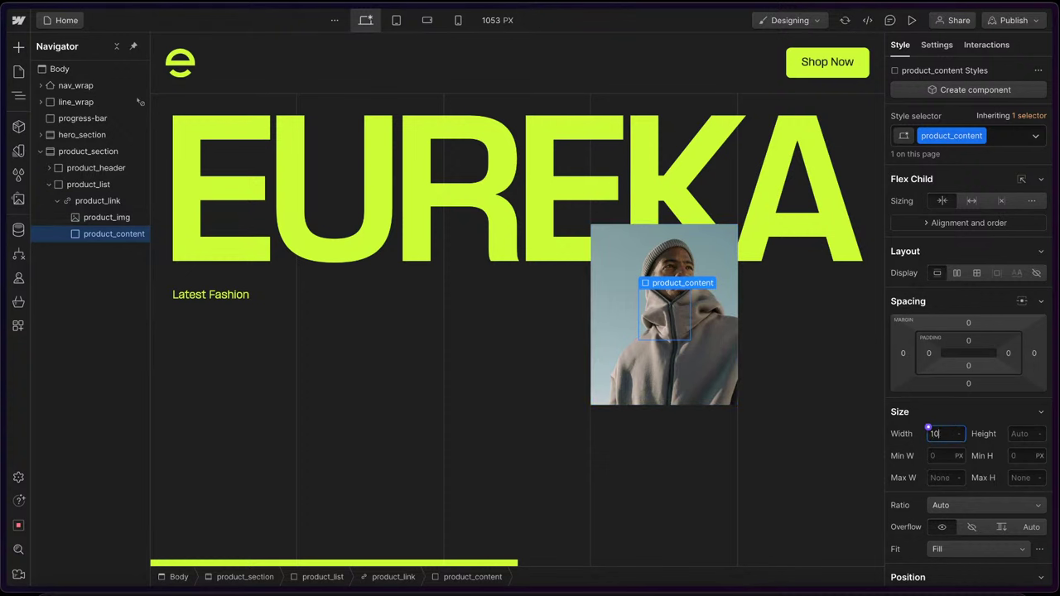
type("100%")
key("Return")
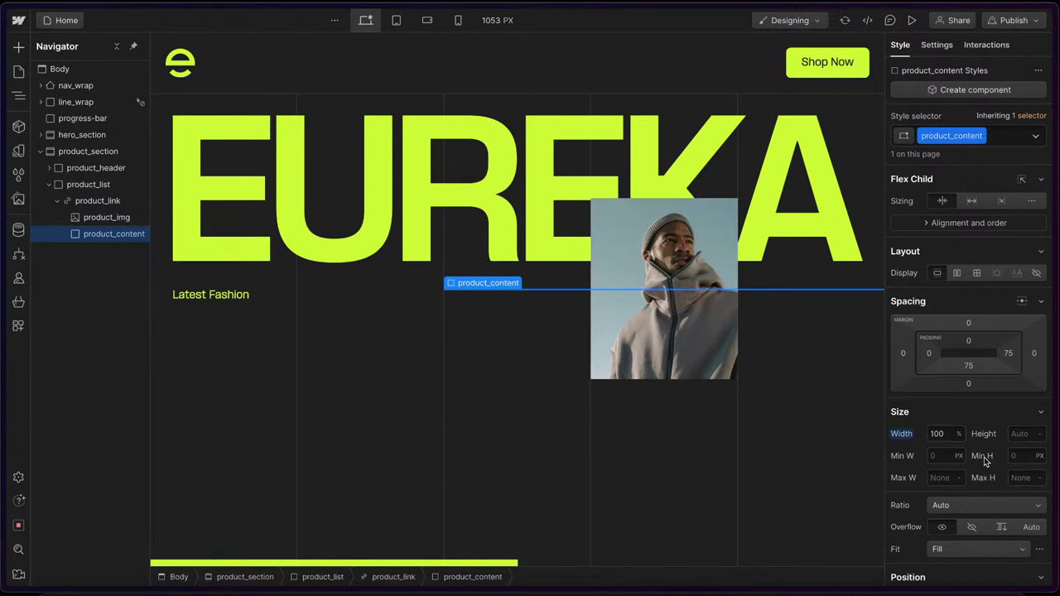
- Add a text block inside product_content and give it the new class product_title
key("ctrl+e")
type("te")
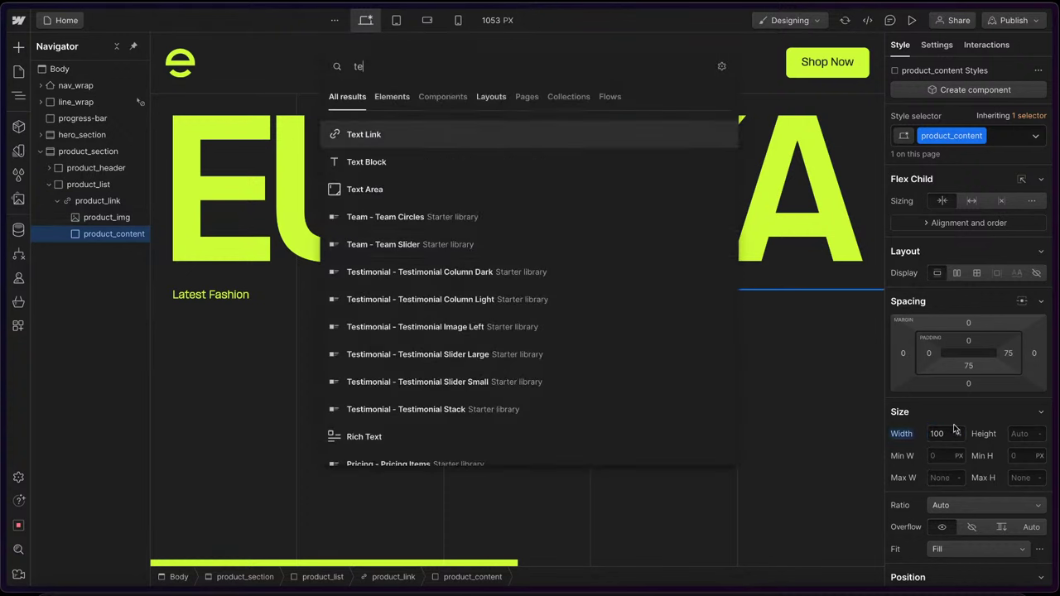
left_click(428, 177)
key("ctrl+Return")
type("p")
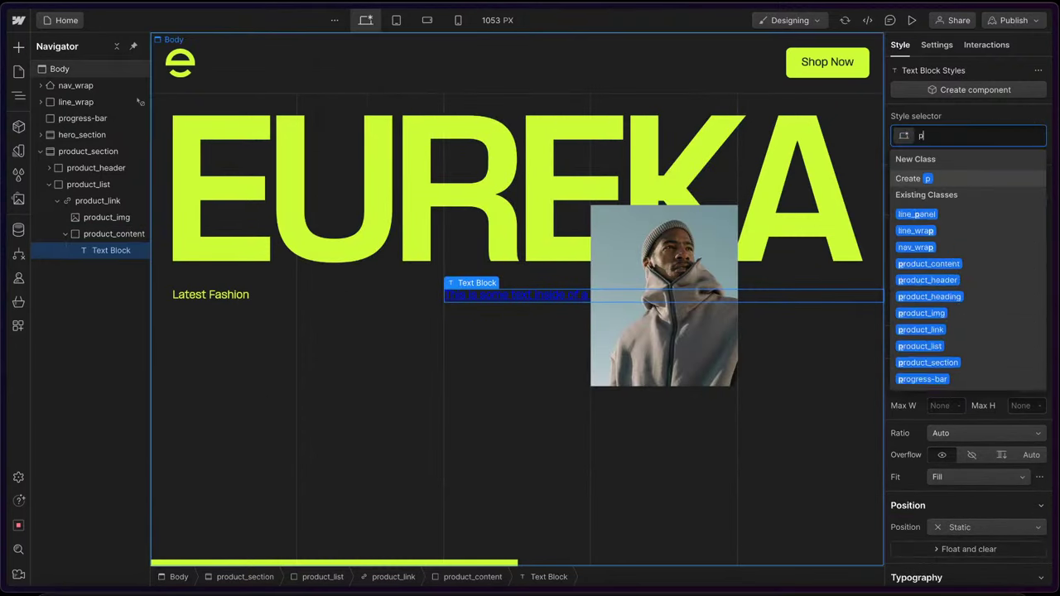
type("roduct_title")
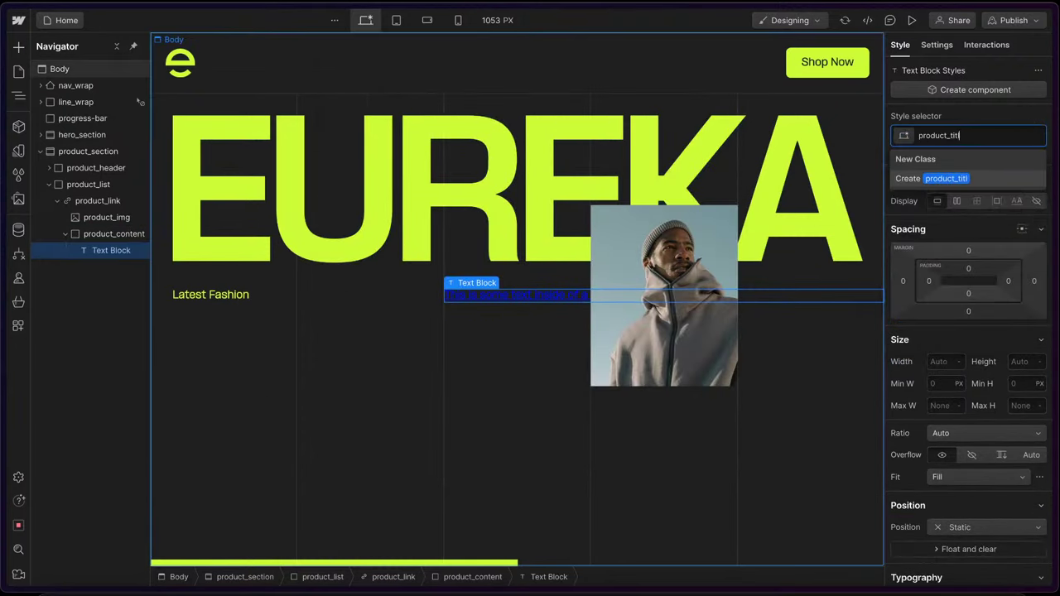
key("Return")
key("super+r")
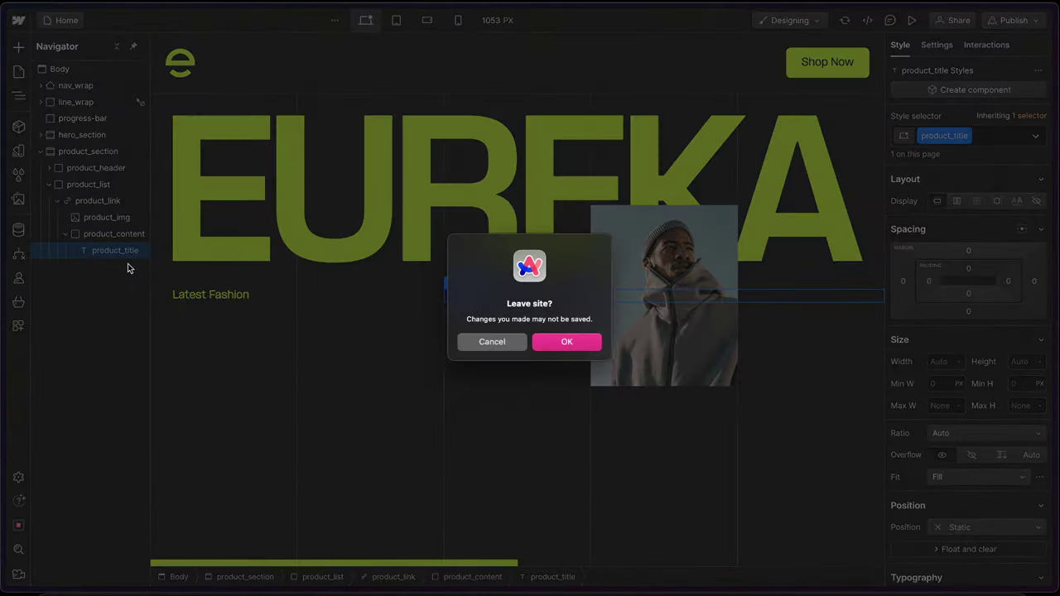
left_click(491, 342)
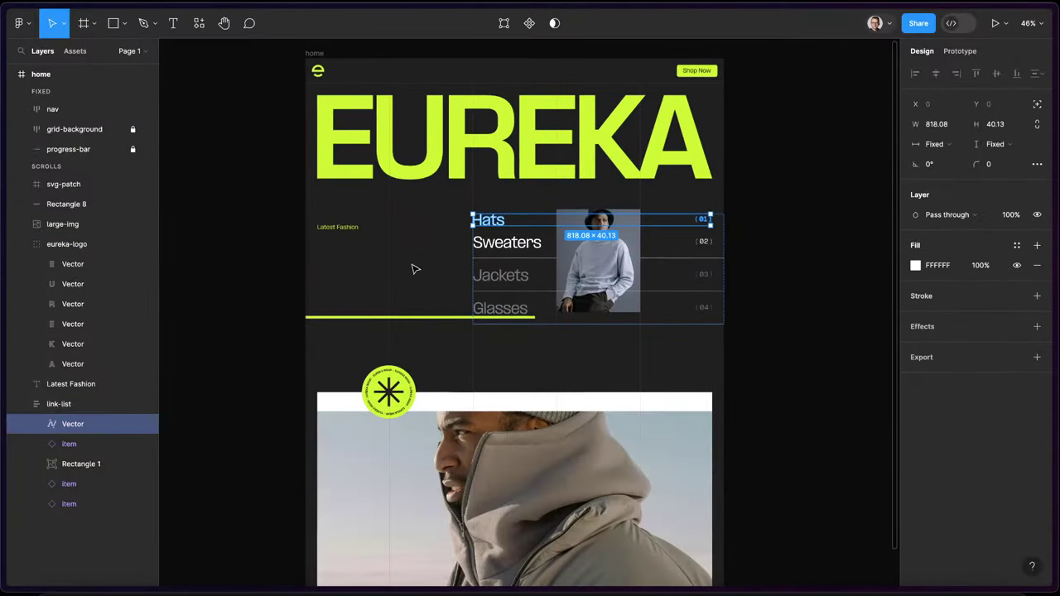
- Return to the Webflow project and add a second text block after product_title with the new class product_number
mouse_move(4, 124)
left_click(83, 130)
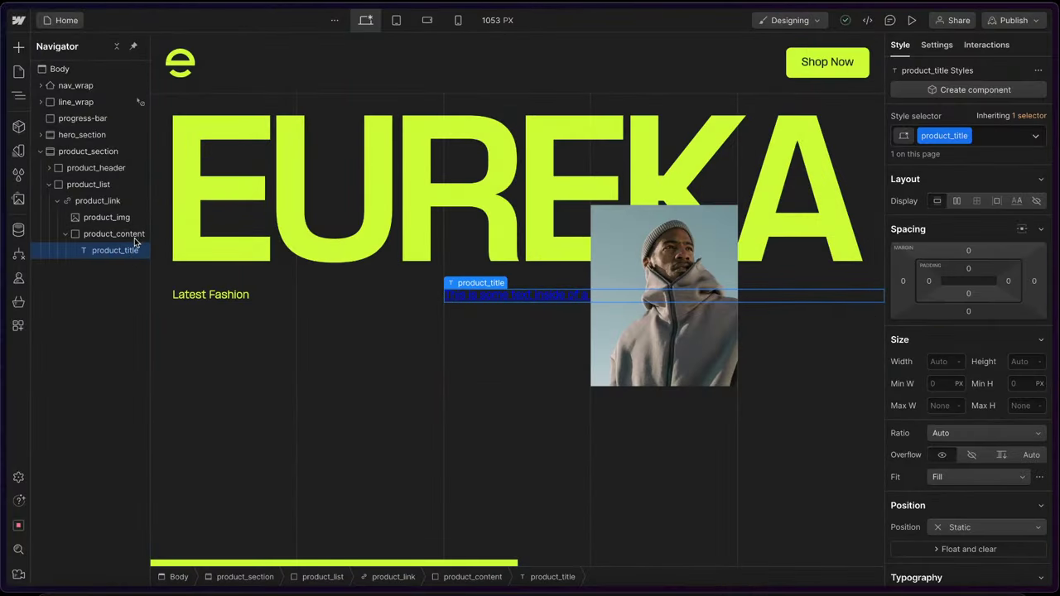
key("super+e")
type("text")
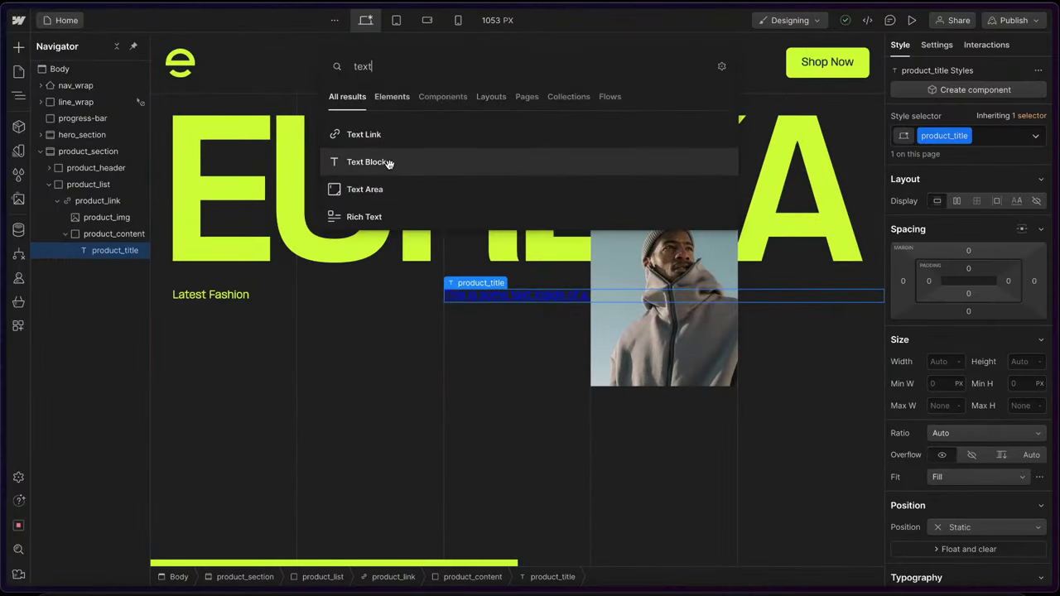
left_click(389, 163)
key("super+Return")
type("product")
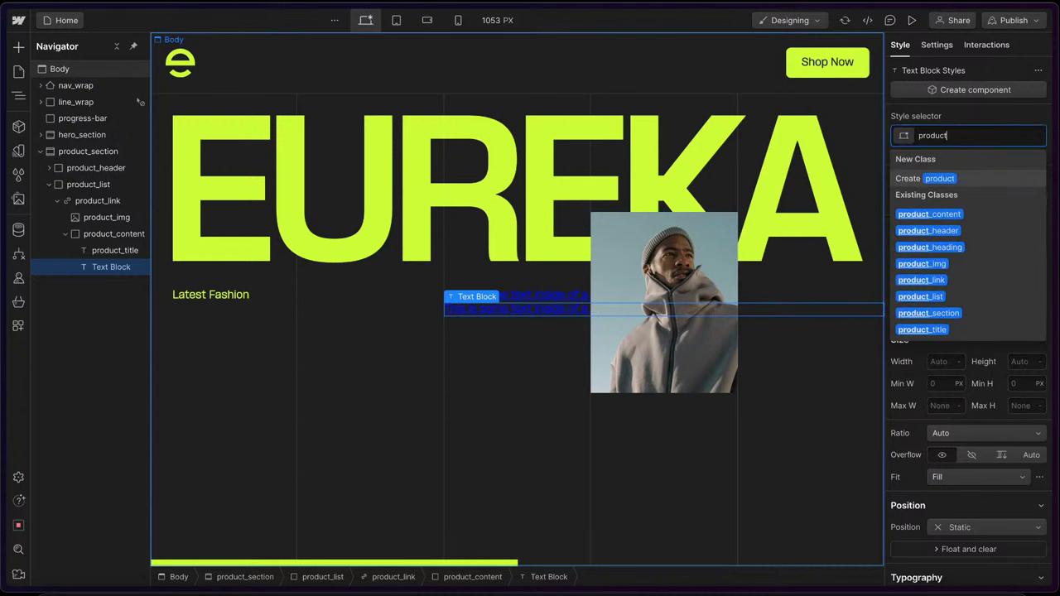
type("_number")
key("Return")
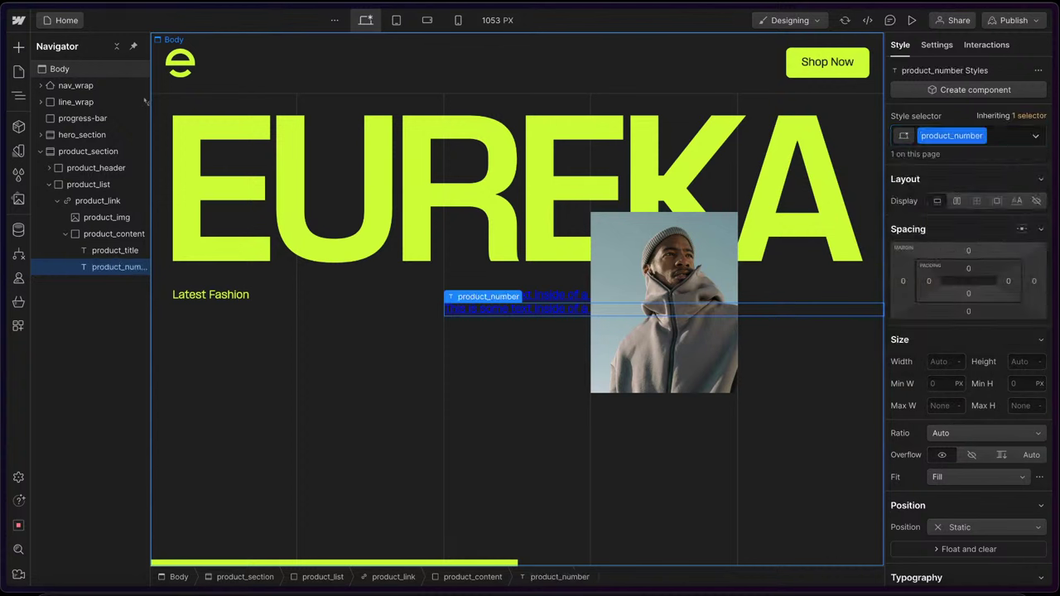
- Make product_content a horizontal flex container with centred alignment and space-between justification
left_click(116, 236)
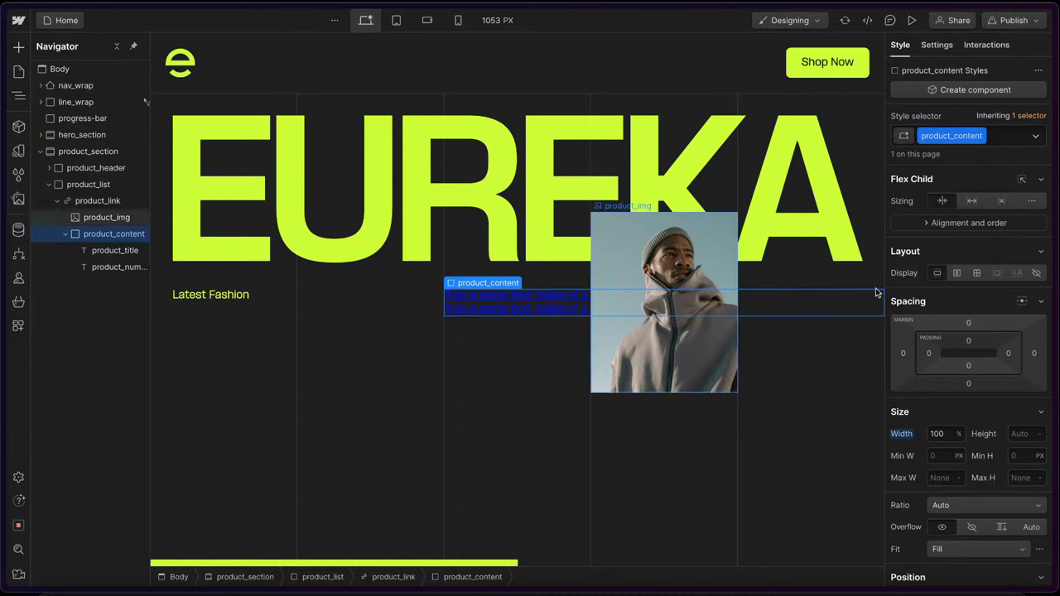
left_click(957, 273)
left_click(962, 322)
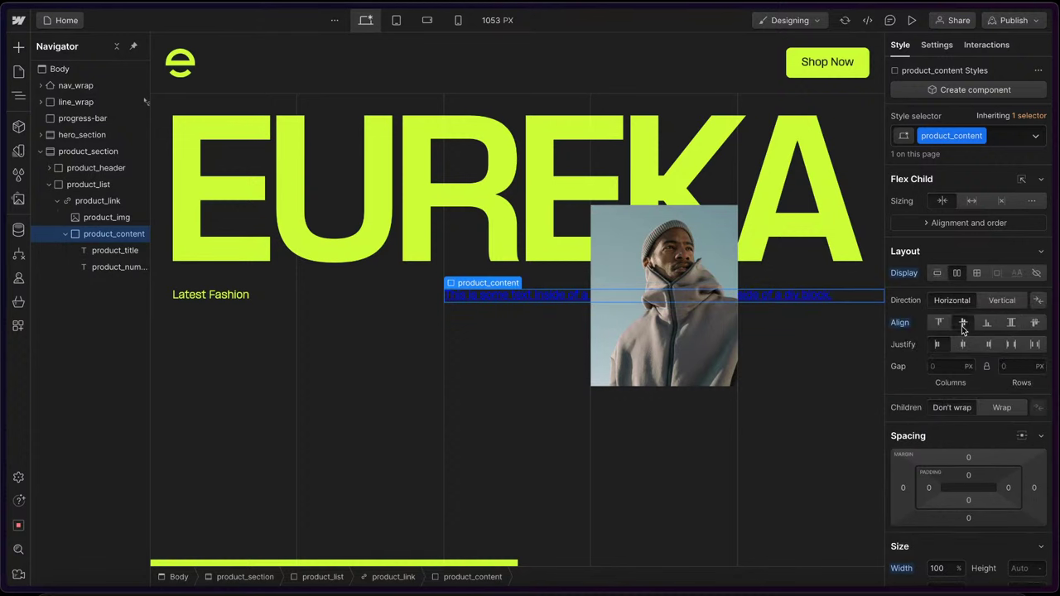
left_click(1011, 344)
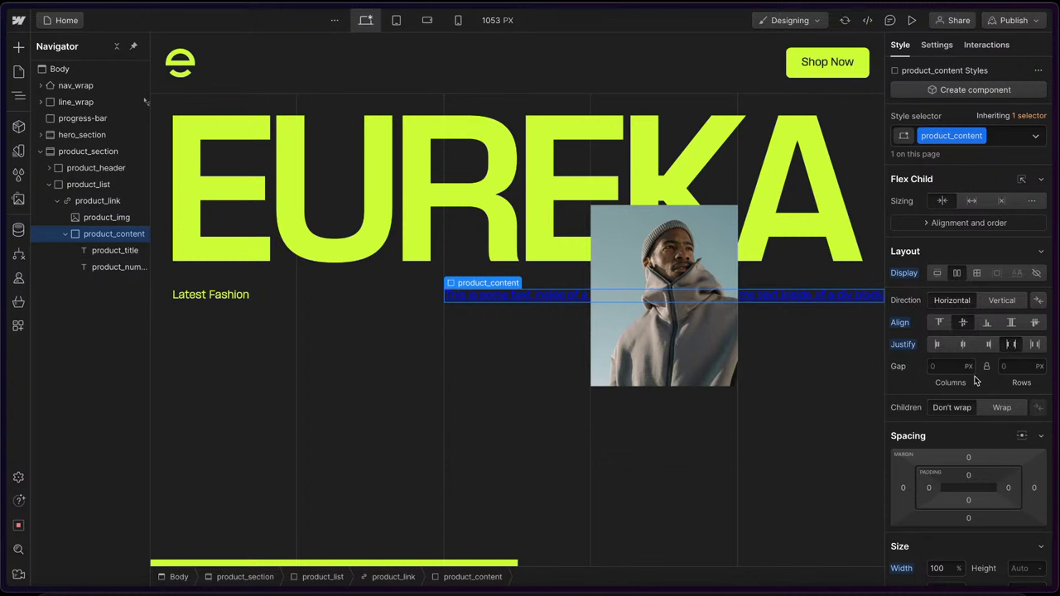
- Set the position of product_content to Relative
scroll(973, 393, "down", 5)
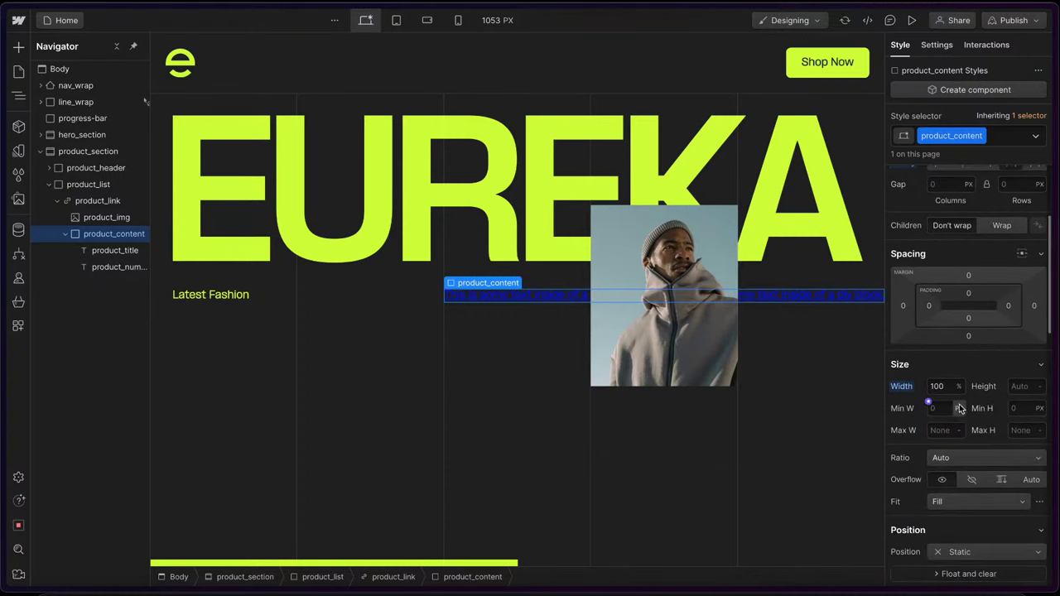
scroll(959, 414, "down", 2)
left_click(959, 462)
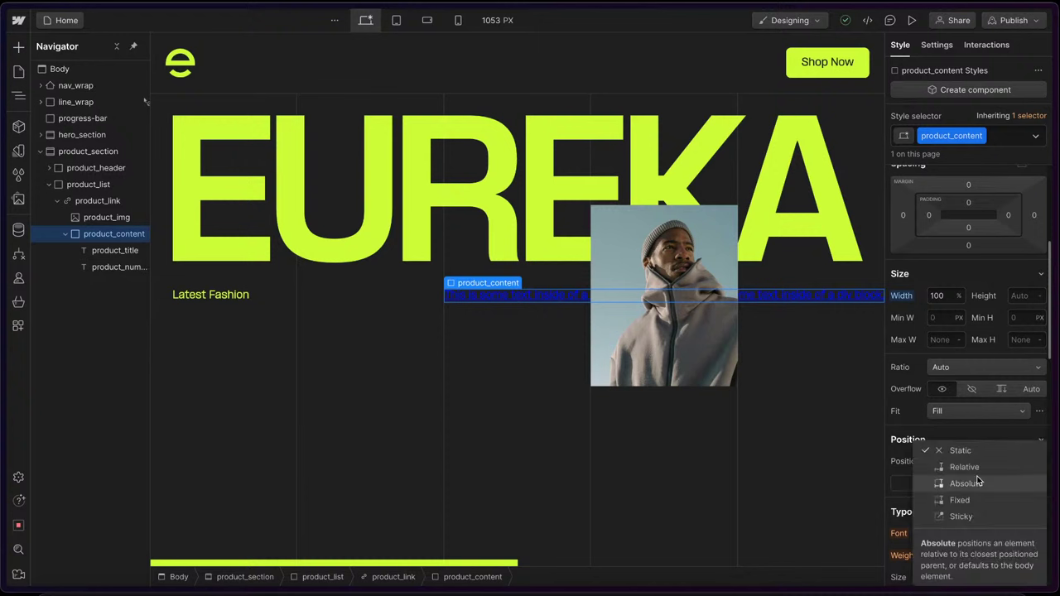
left_click(963, 467)
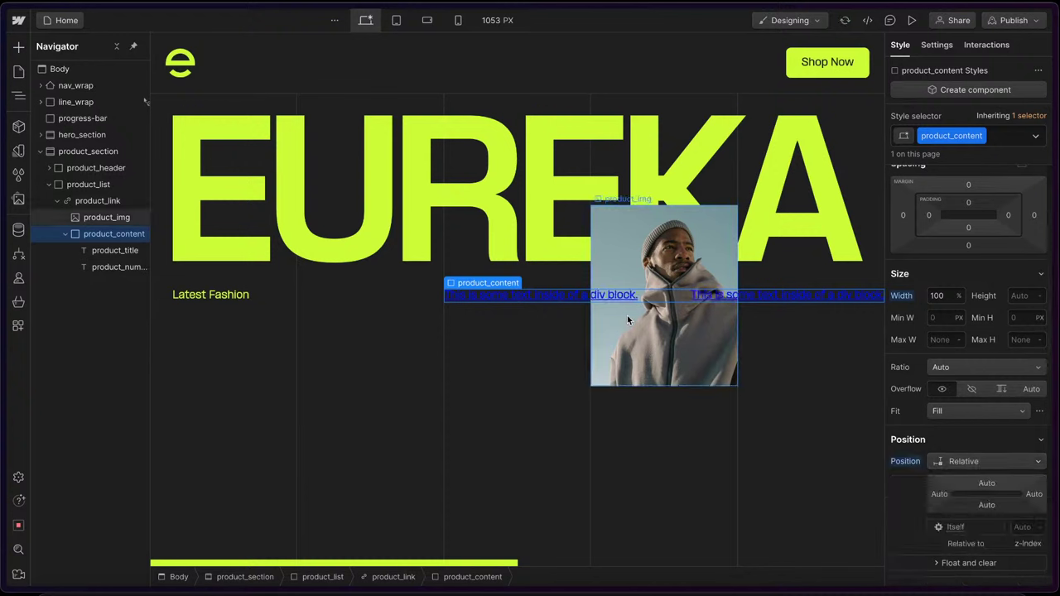
- Restyle the All Links tag through product_link, removing the text decoration and applying the light colour variable
left_click(97, 201)
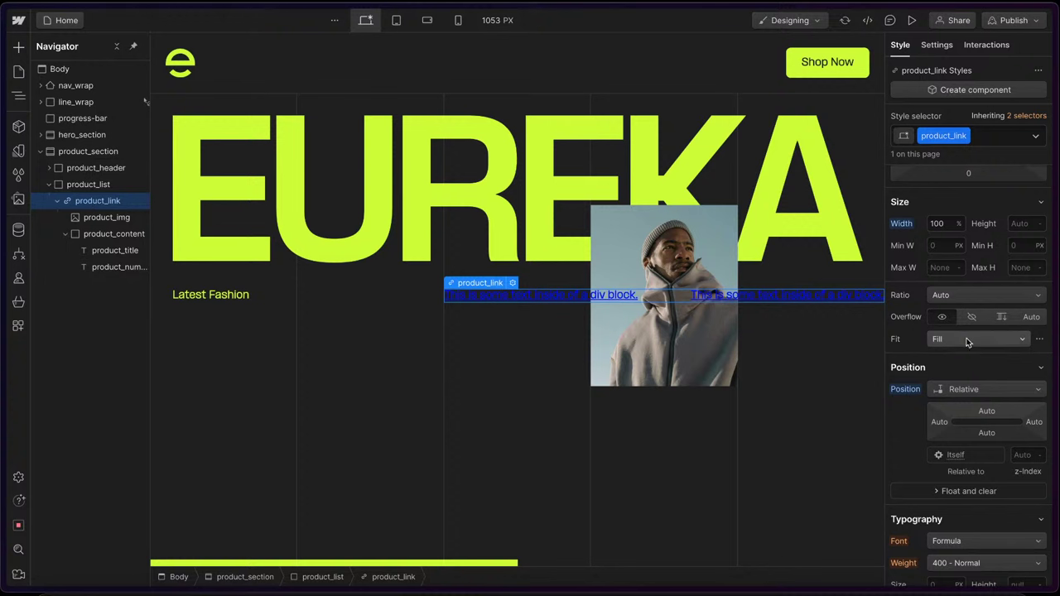
scroll(966, 342, "down", 5)
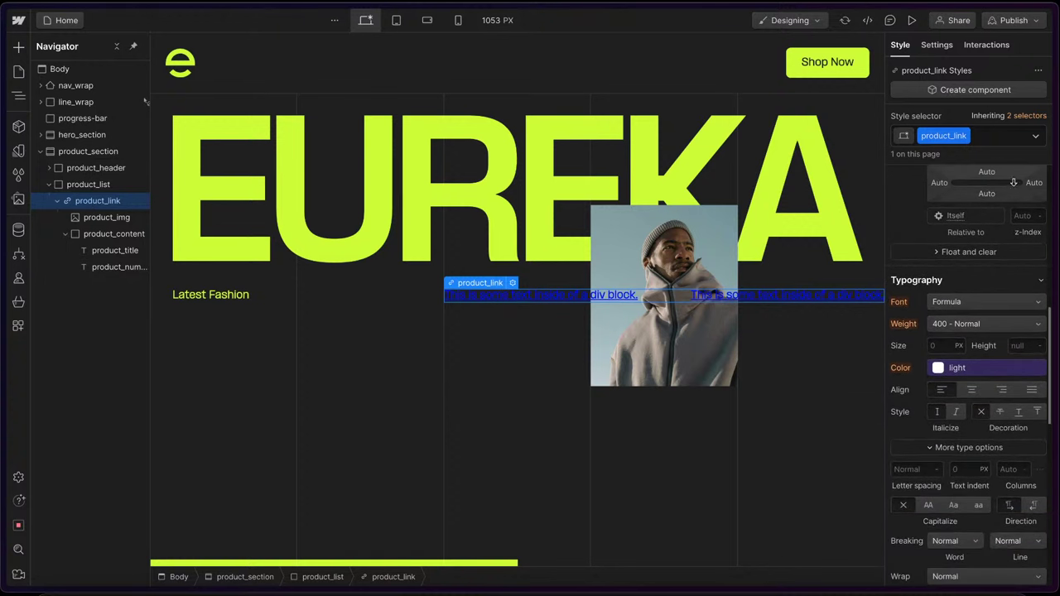
left_click(1037, 116)
left_click(961, 198)
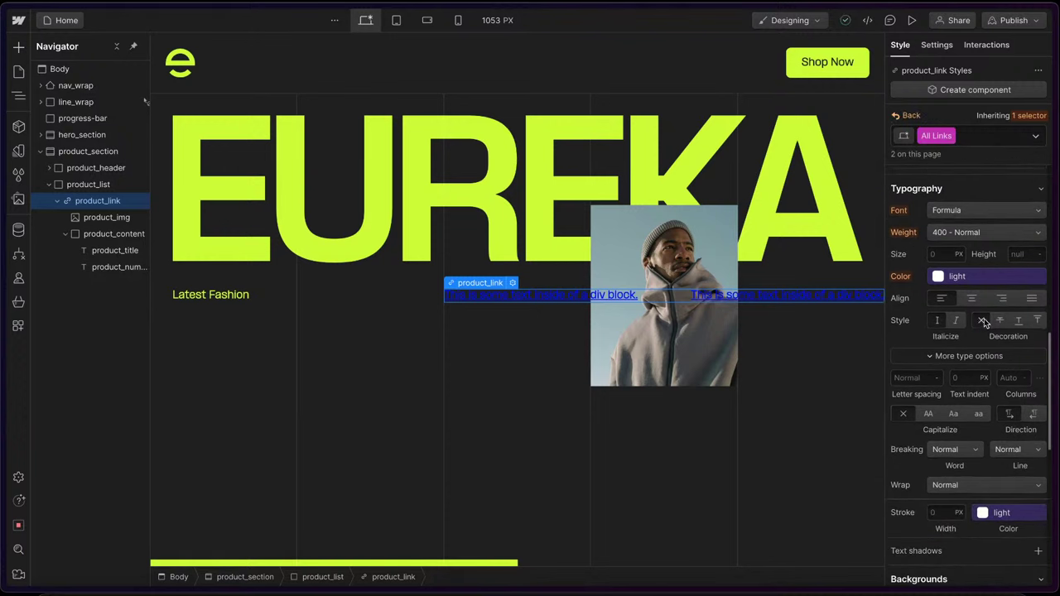
left_click(983, 321)
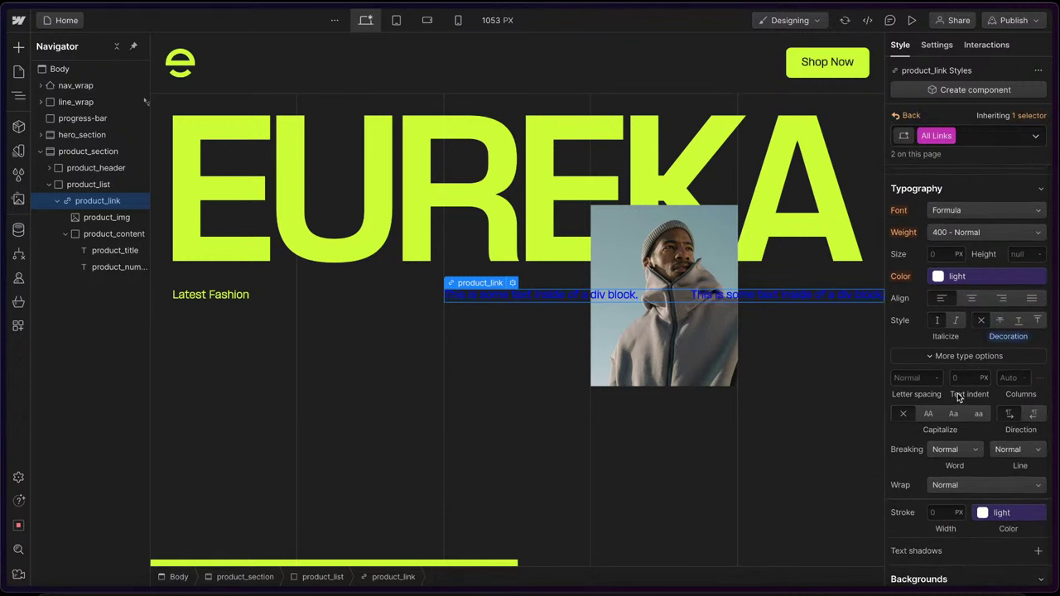
scroll(957, 397, "down", 1)
left_click(958, 259)
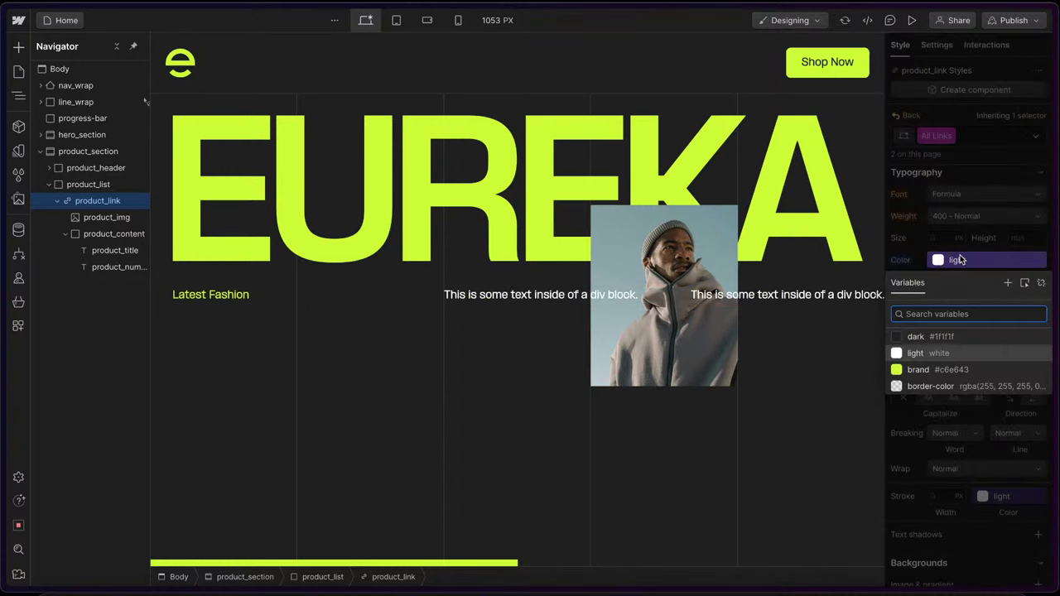
left_click(922, 356)
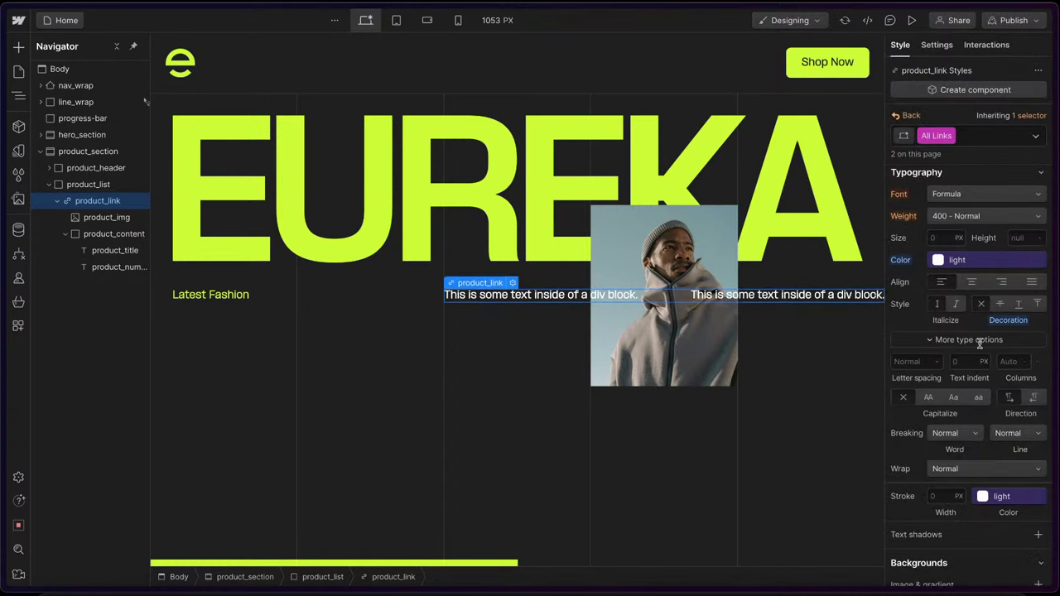
- Select product_title, switch to the Eureka Lander design in Figma, and inspect the Hats heading in the link list
left_click(109, 256)
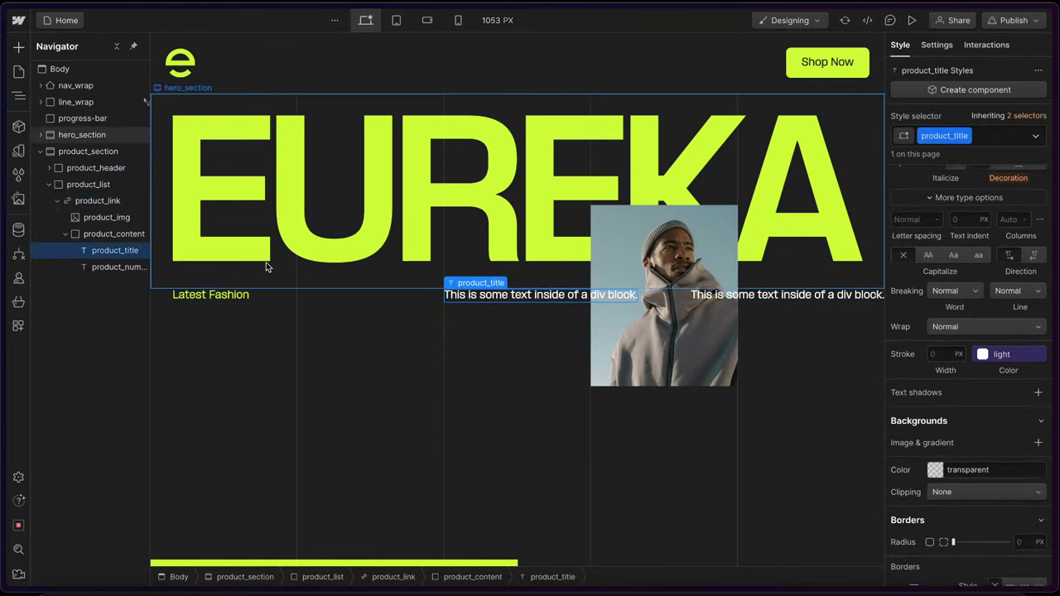
mouse_move(3, 257)
left_click(132, 156)
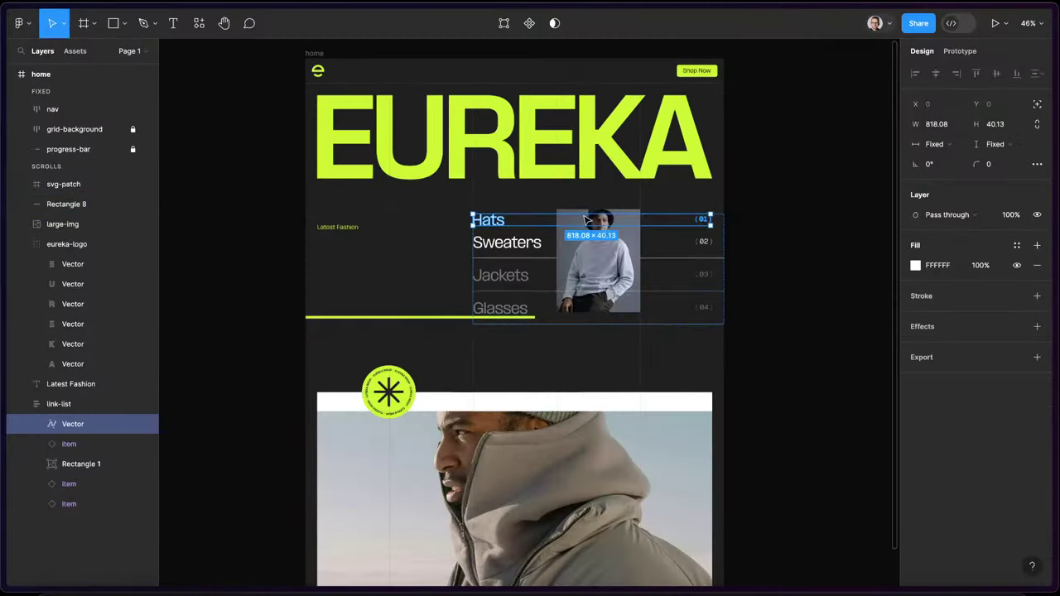
scroll(488, 220, "up", 5)
double_click(484, 218)
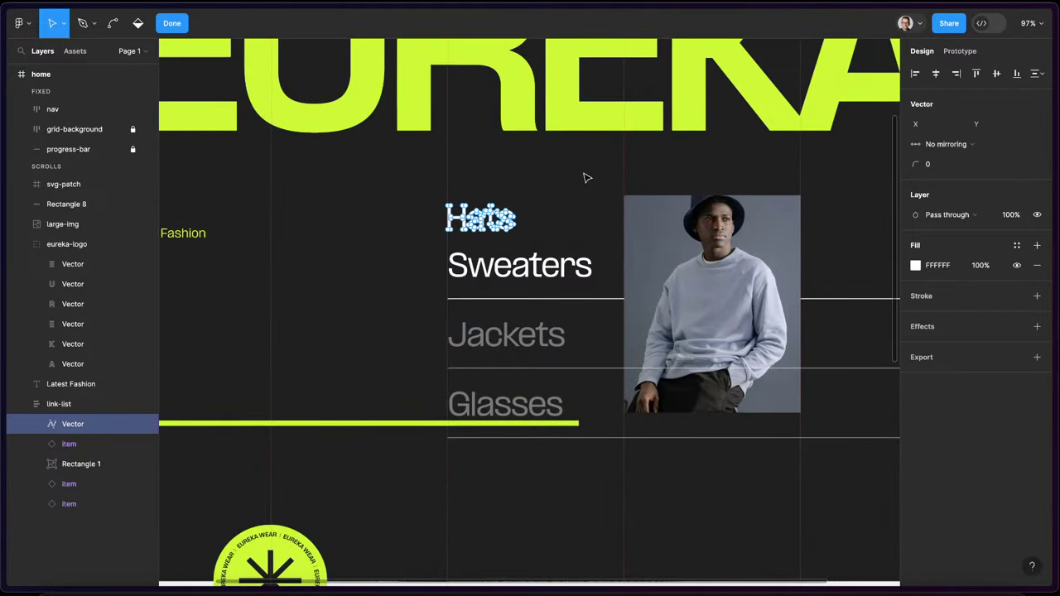
key("Escape")
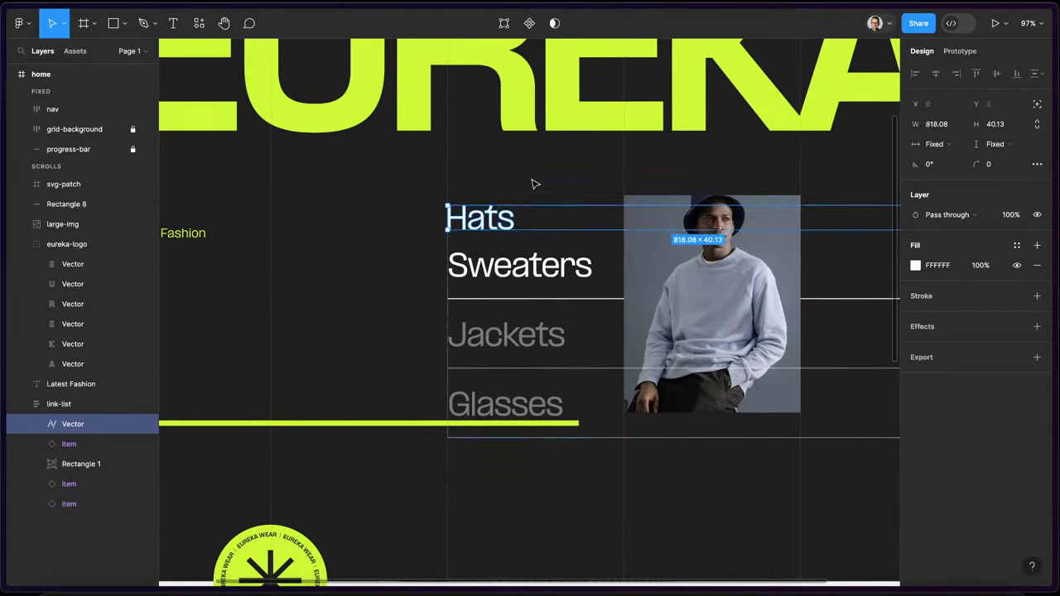
key("Escape")
left_click(492, 229)
double_click(490, 229)
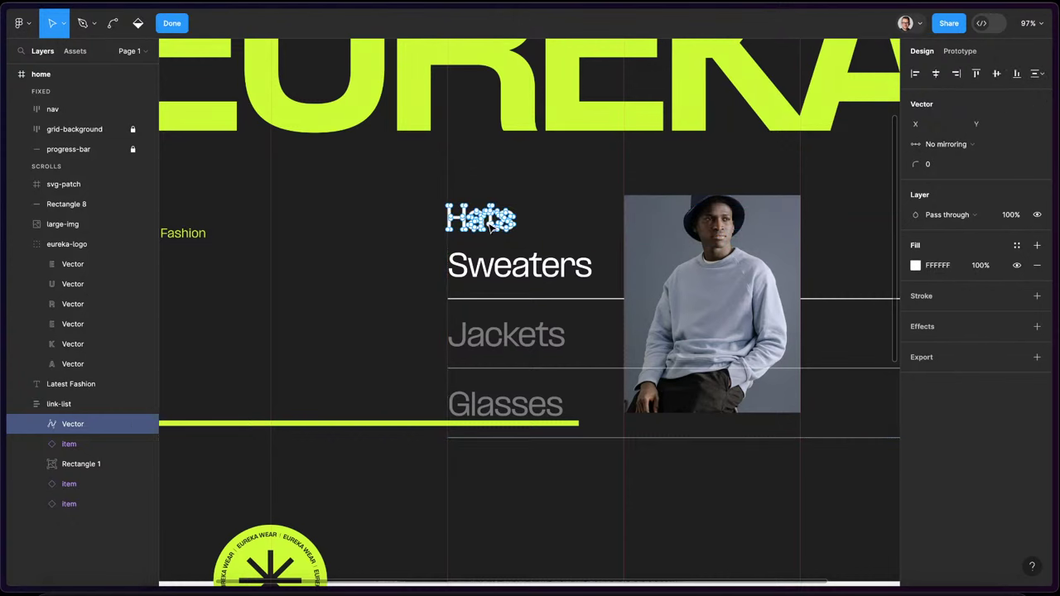
key("Escape")
double_click(491, 222)
key("Escape")
key("Escape")
left_click(490, 224)
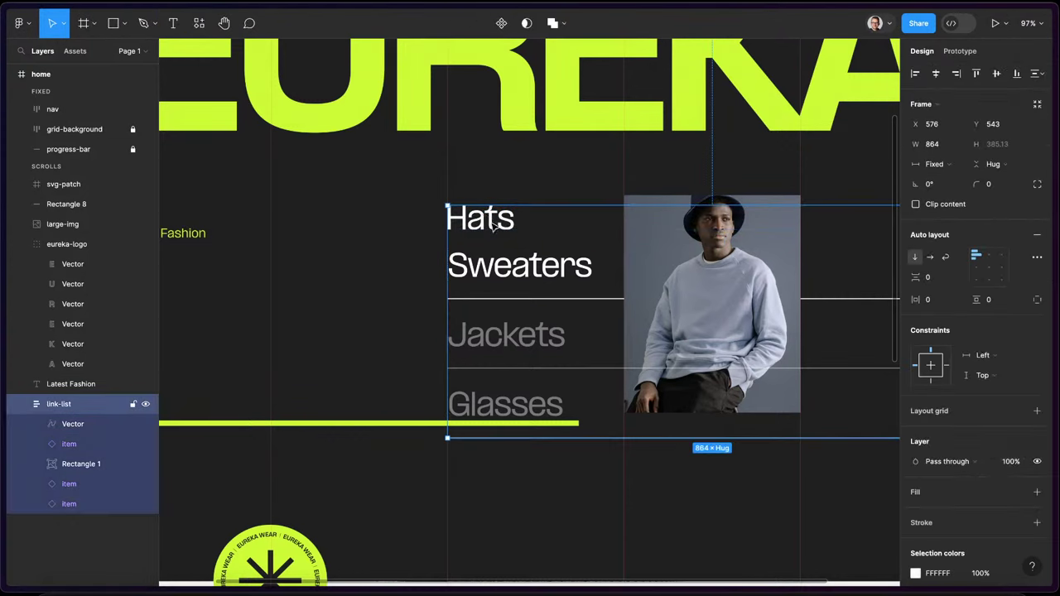
key("Escape")
left_click(489, 230)
- Examine the Sweaters heading's text settings and the item numbers across the link list
double_click(527, 276)
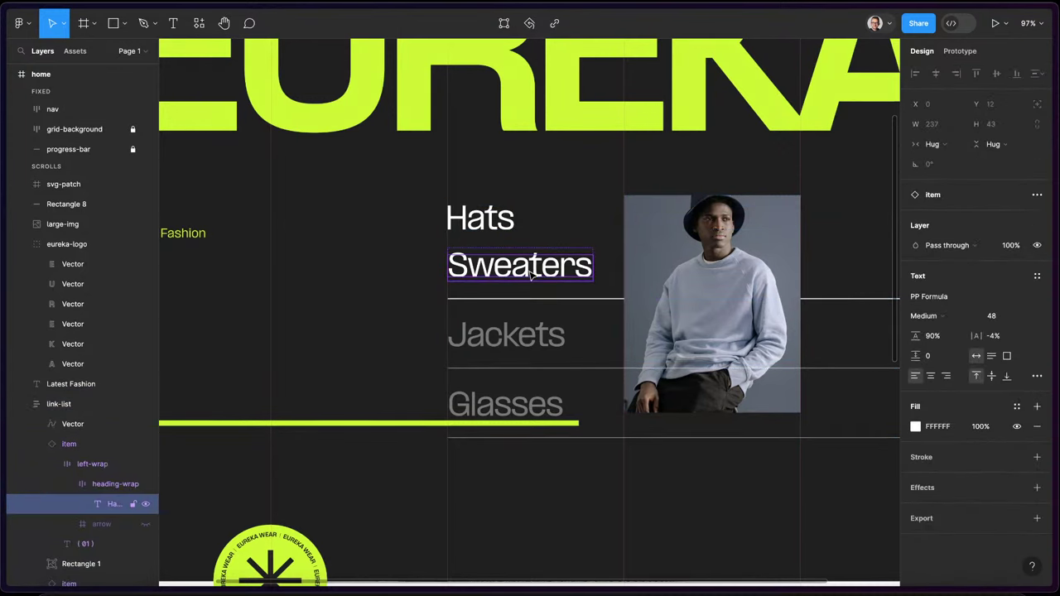
double_click(496, 273)
key("Escape")
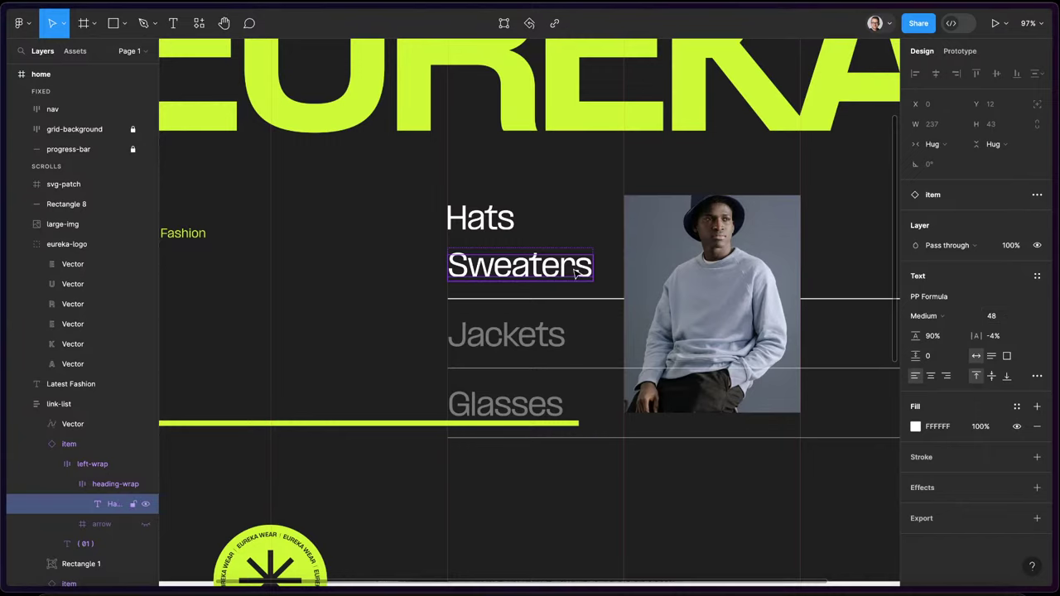
scroll(573, 274, "down", 2)
scroll(795, 295, "right", 3)
scroll(569, 315, "left", 1)
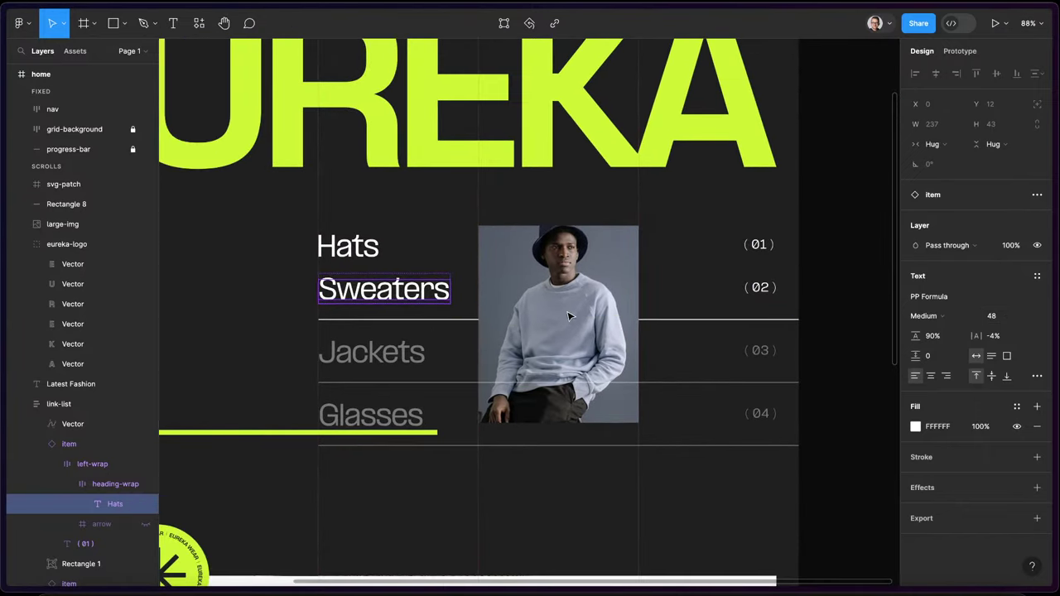
- Switch back to Webflow and replace the placeholder text with "Hats" in product_title and "( 01 )" in product_number
mouse_move(3, 165)
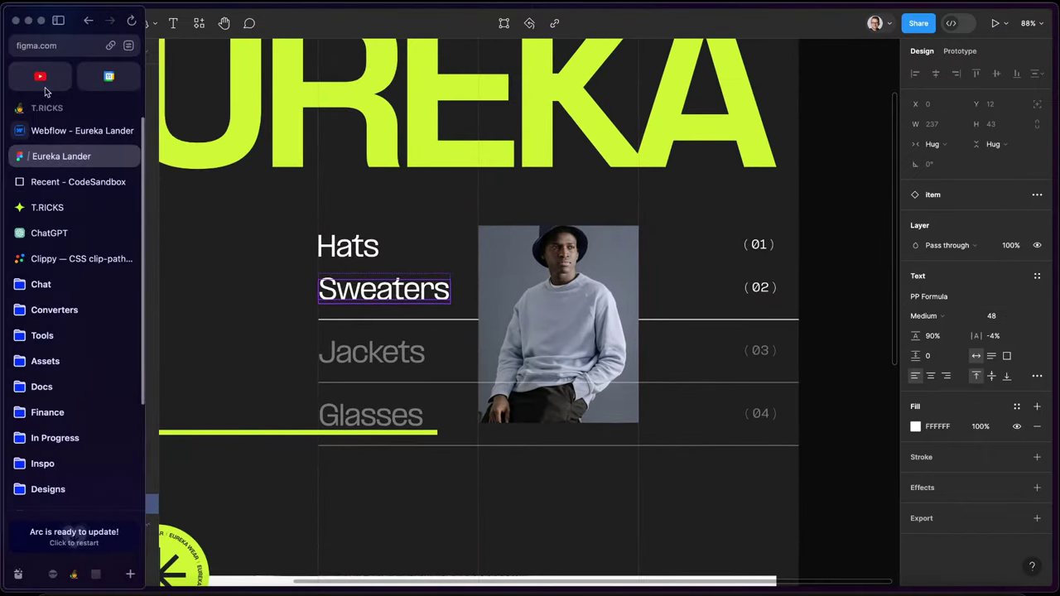
left_click(70, 131)
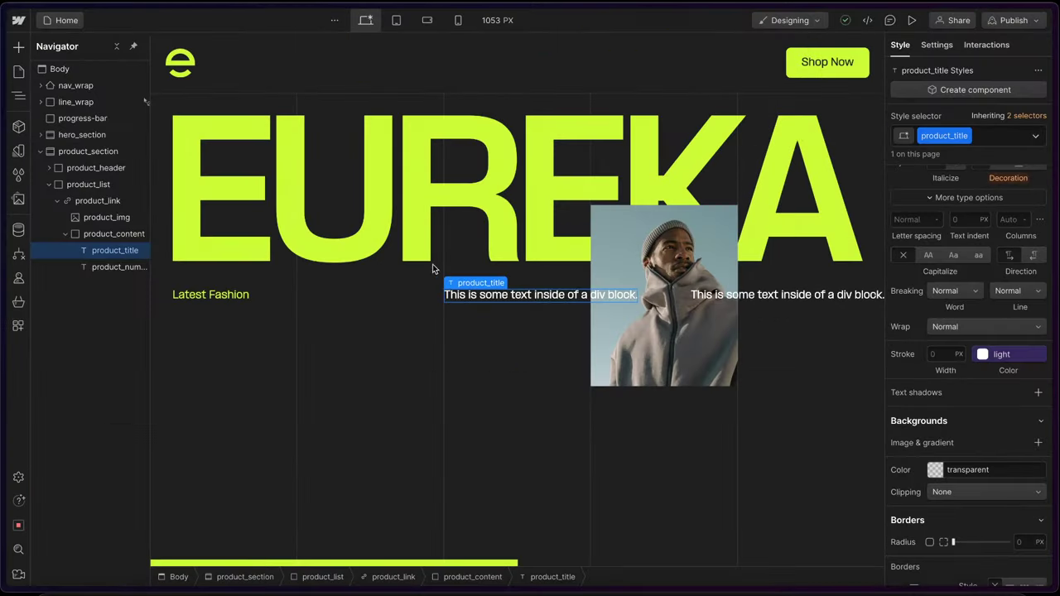
double_click(500, 296)
key("ctrl+a")
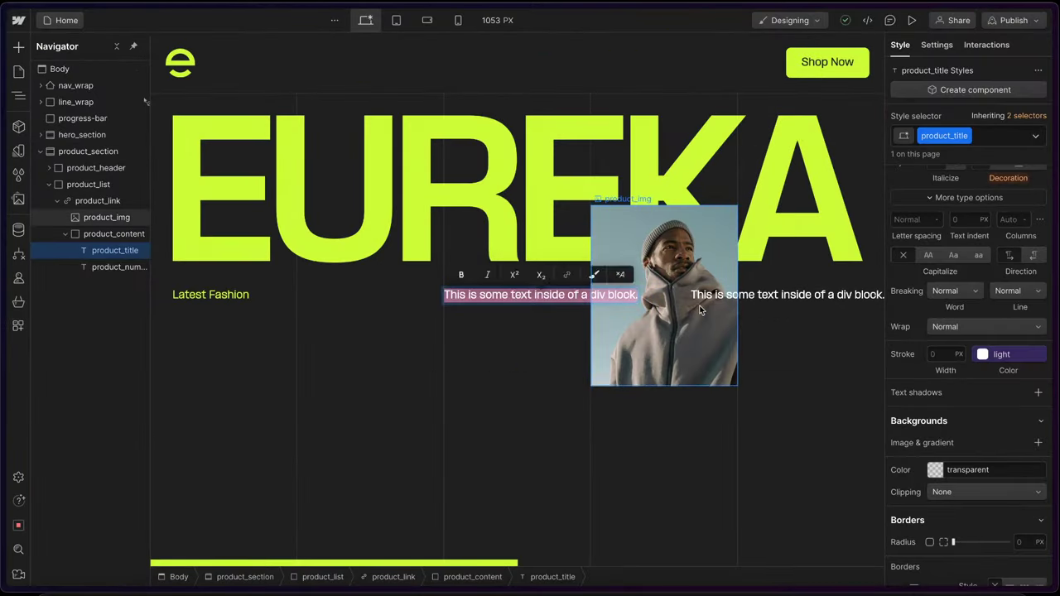
type("Hats")
double_click(706, 297)
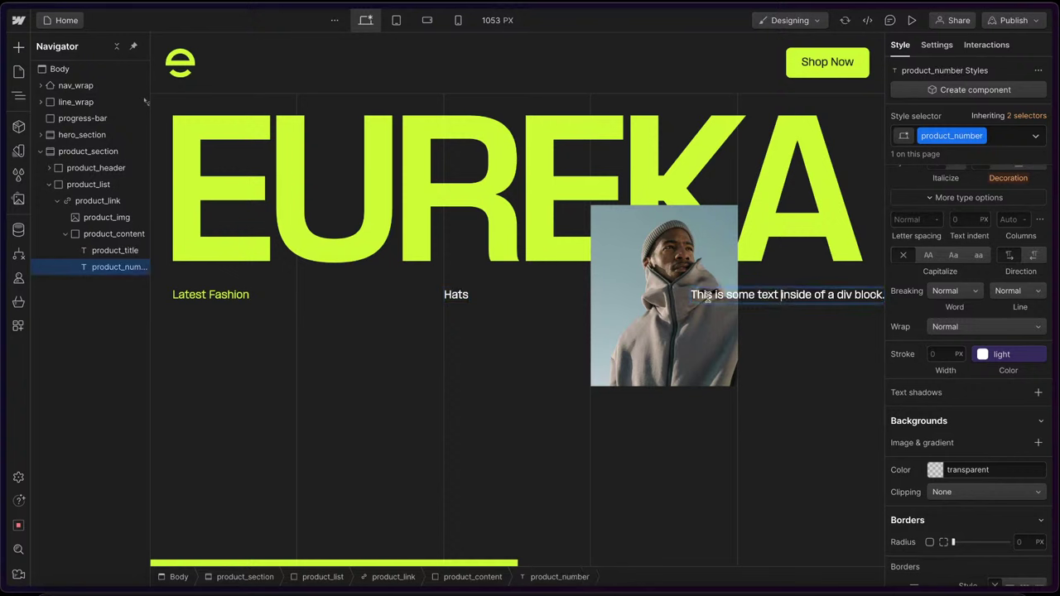
key("ctrl+a")
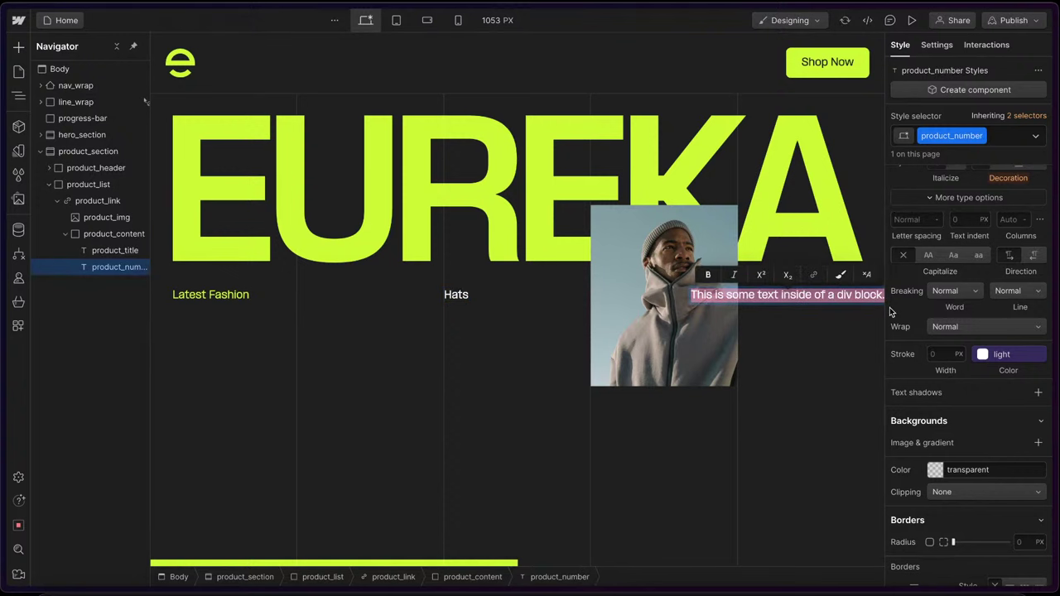
type("01)")
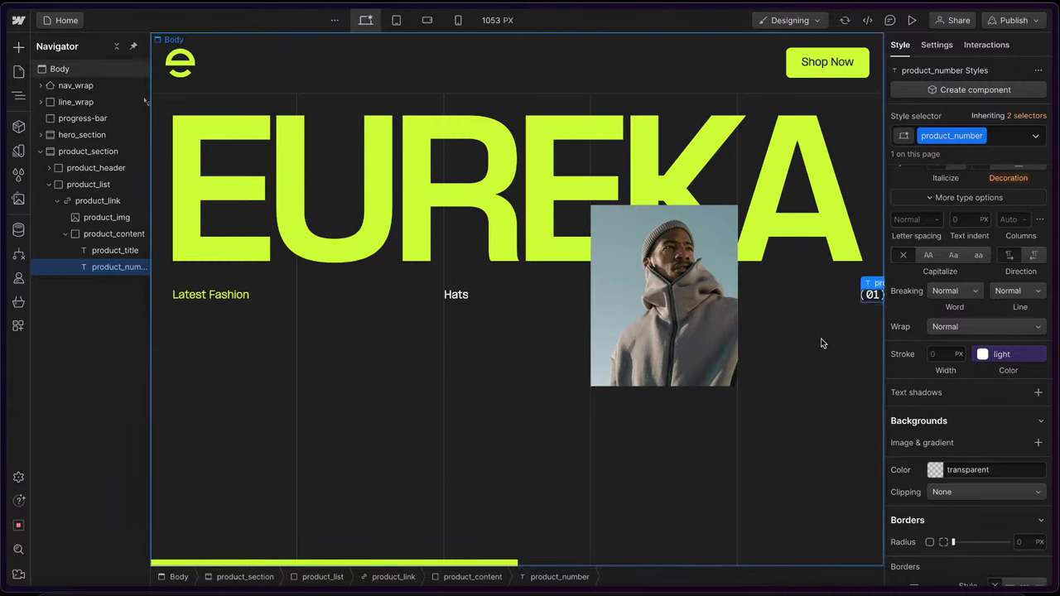
- Apply the main page-padding variable as the right padding of product_content
left_click(820, 337)
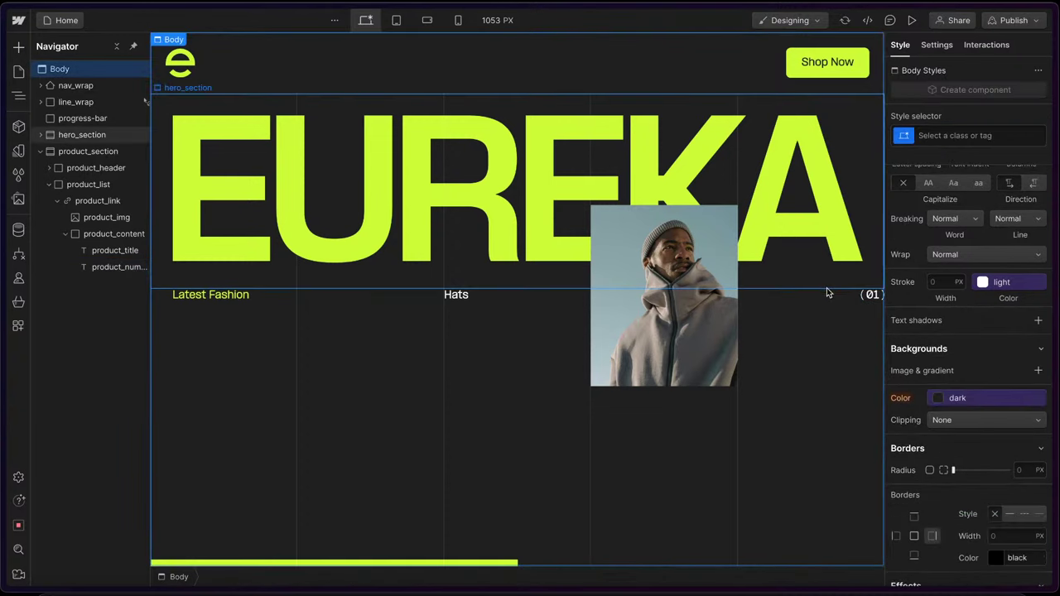
left_click(822, 295)
scroll(955, 335, "up", 3)
scroll(957, 331, "up", 5)
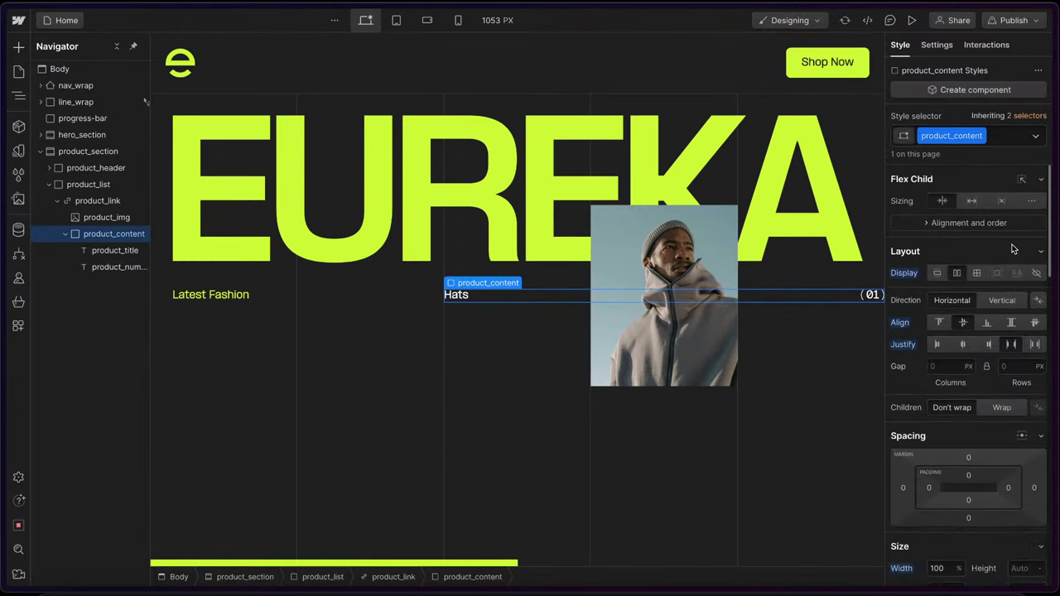
left_click(1008, 488)
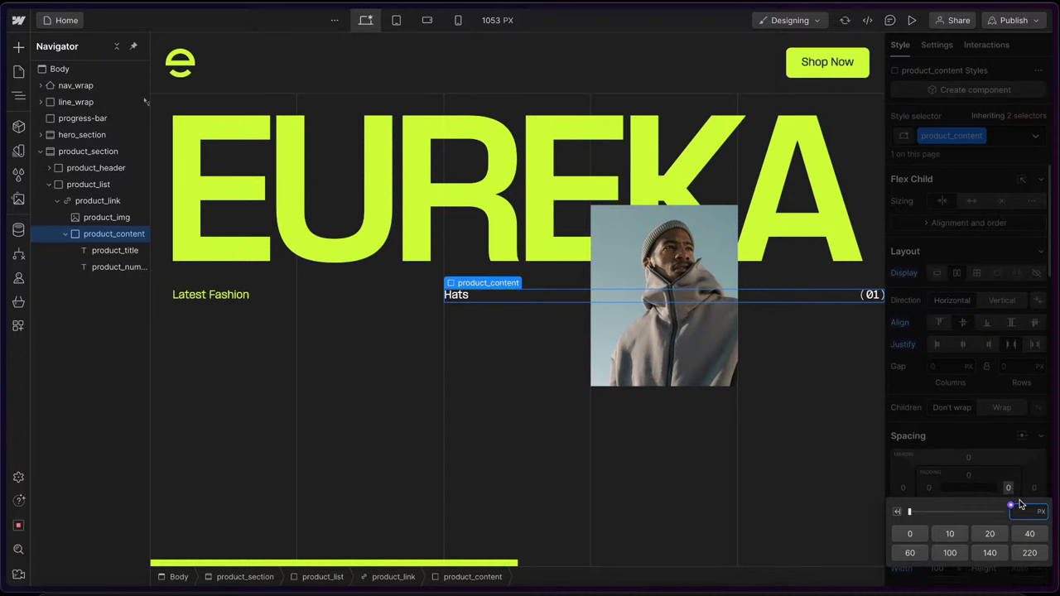
left_click(1012, 507)
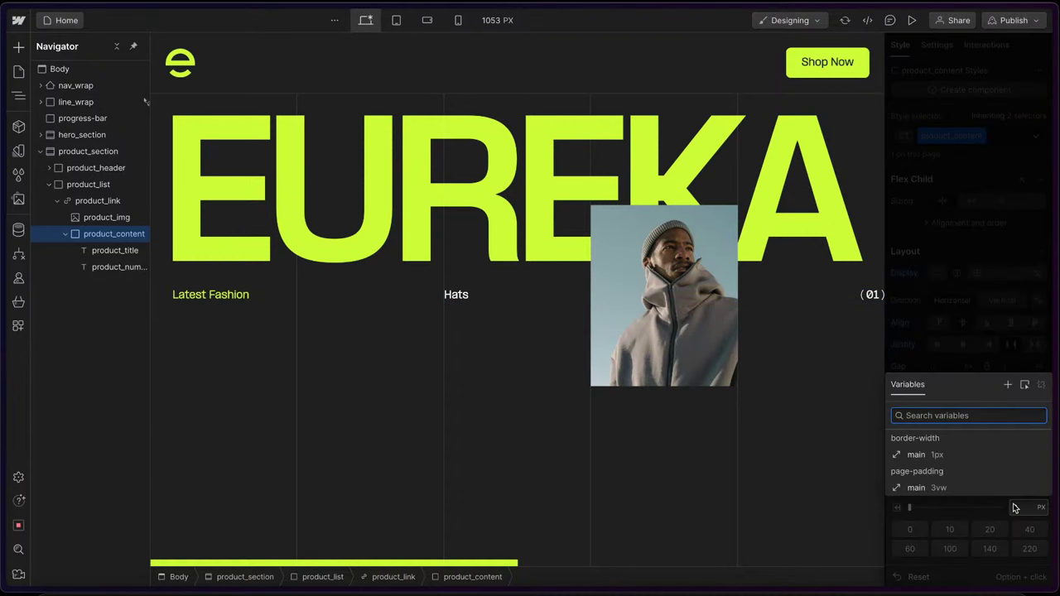
left_click(915, 487)
left_click(1006, 414)
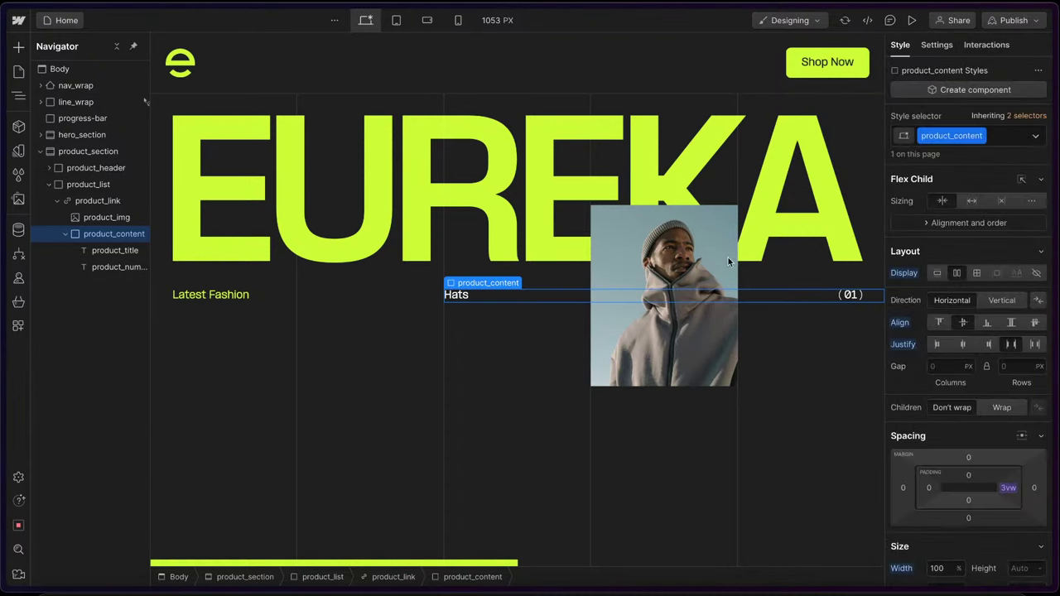
- Switch to the Eureka Lander design in Figma and inspect the Sweaters item's auto layout padding
mouse_move(3, 217)
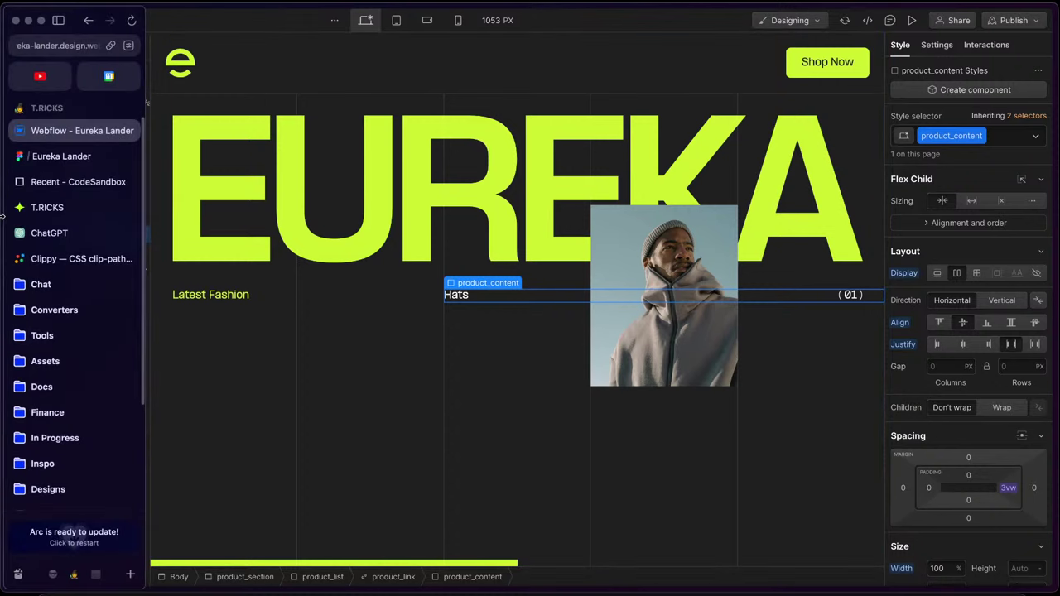
left_click(74, 156)
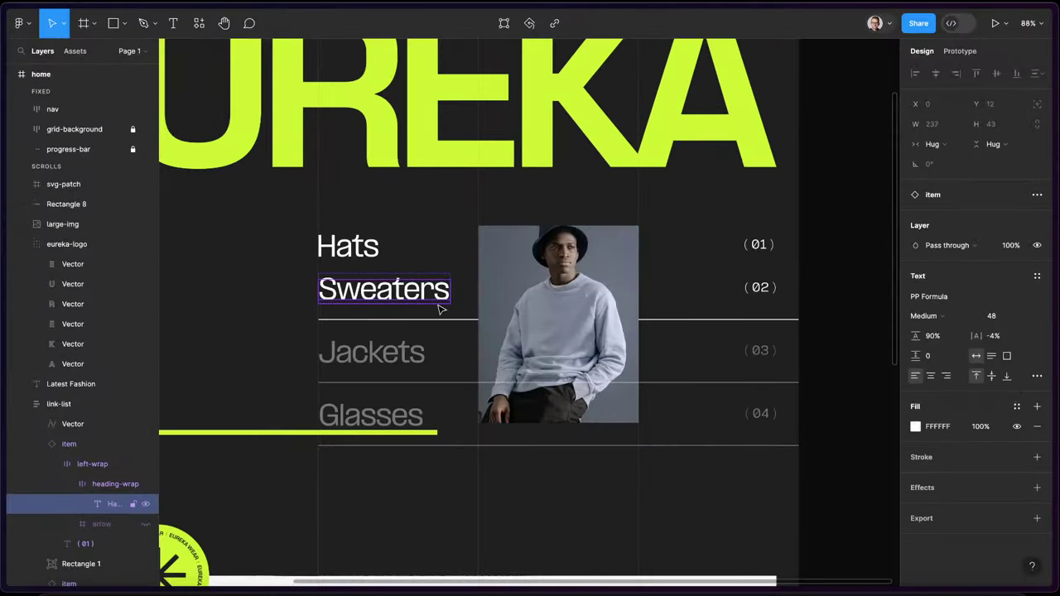
left_click(402, 312)
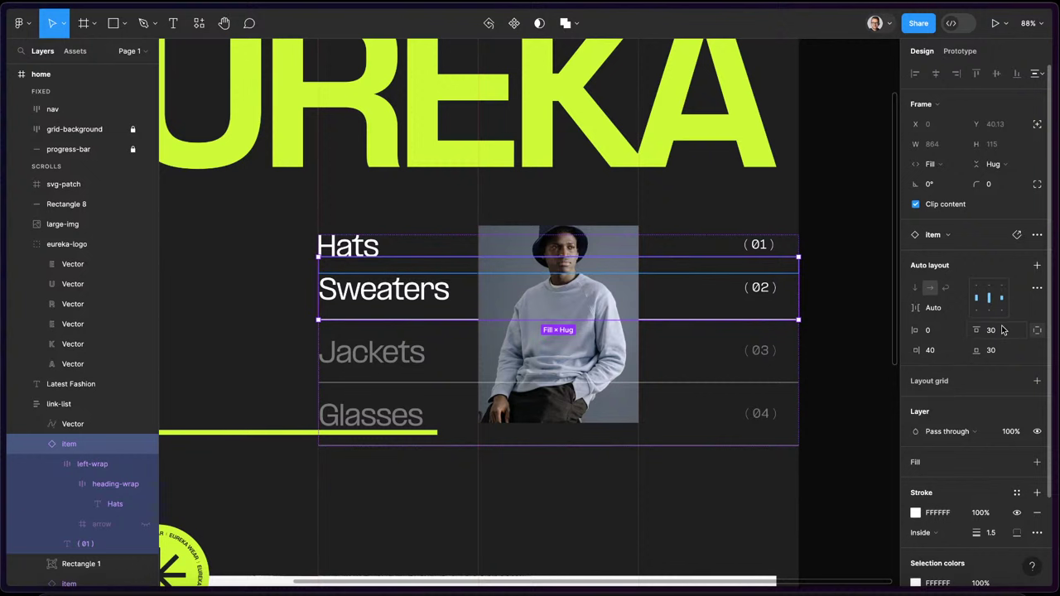
- Return to Webflow and set product_content's top and bottom padding to 30/16rem (1.875rem)
mouse_move(2, 125)
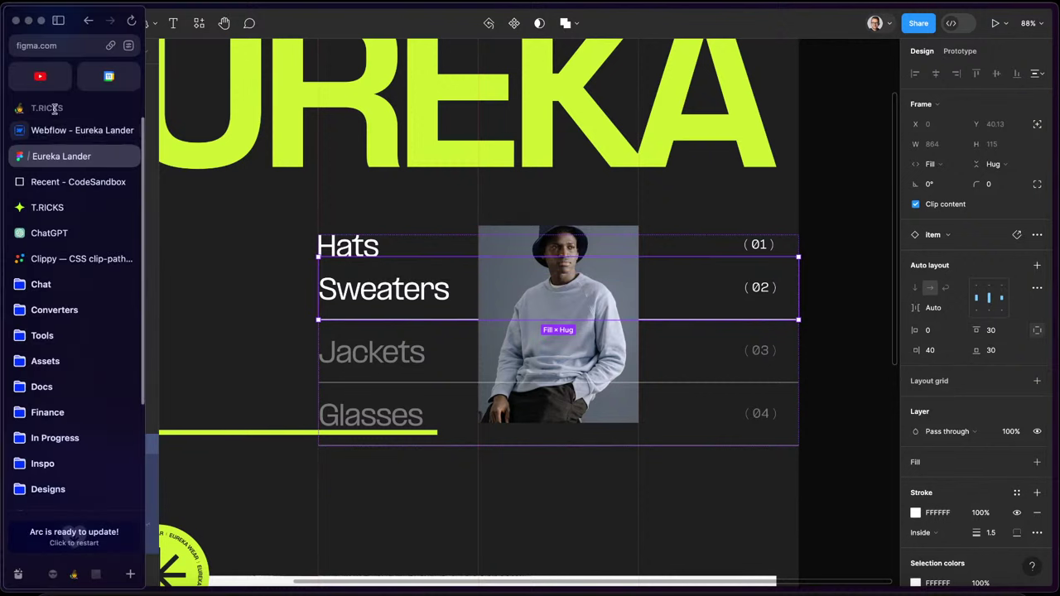
left_click(72, 128)
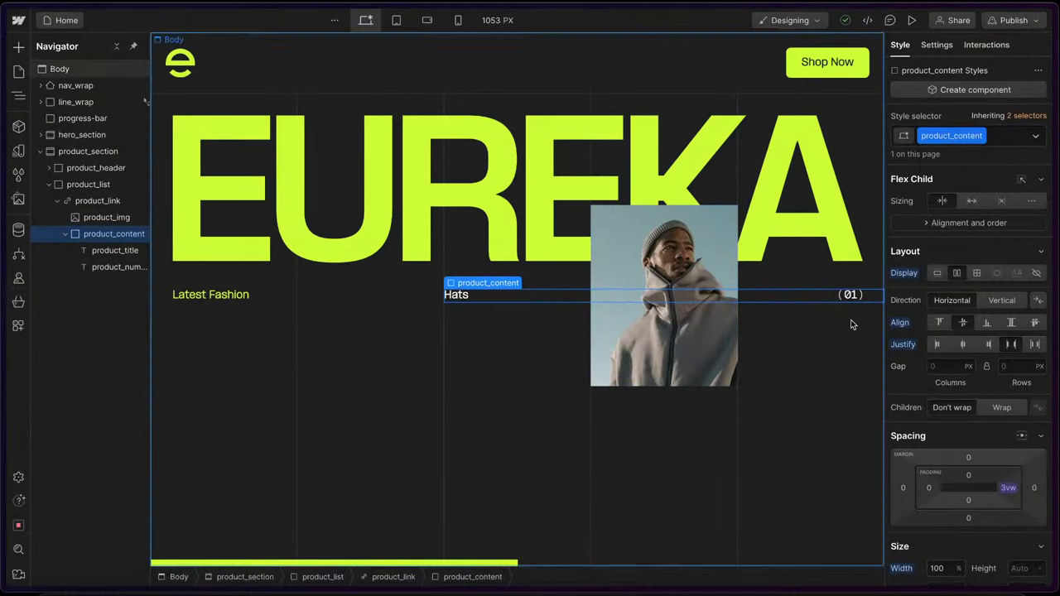
left_click(968, 474)
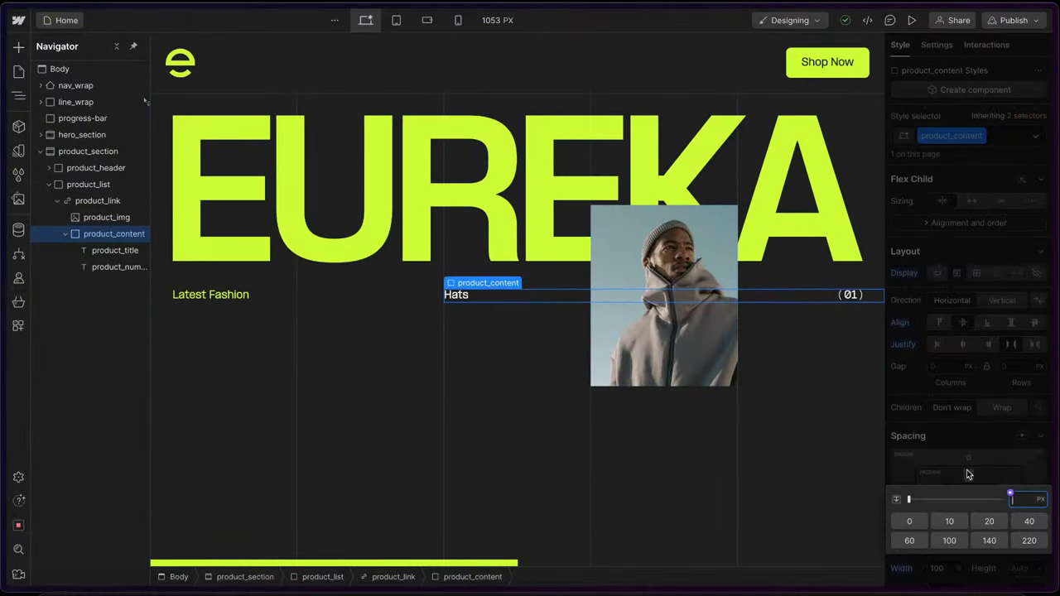
type("30/16rem")
key("Return")
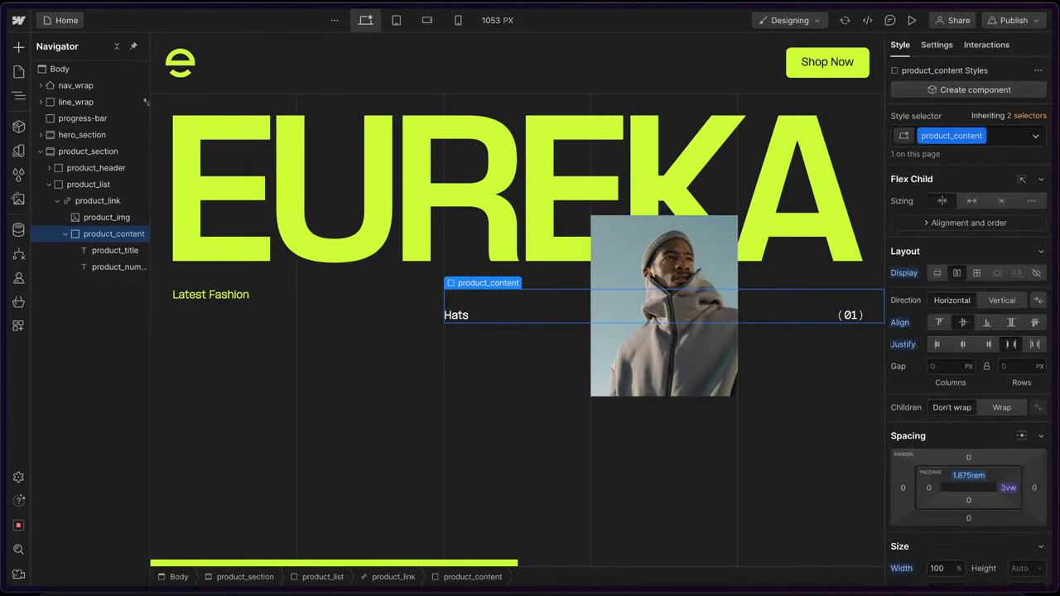
left_click(968, 474)
key("alt+Return")
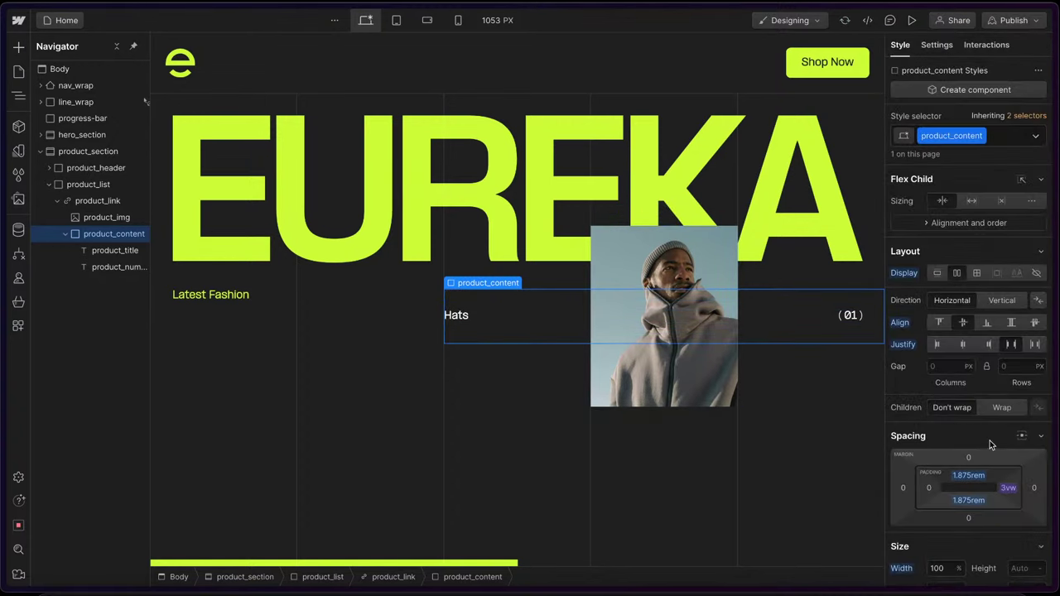
- Give product_link a solid bottom border using the main border-width variable, and reset its border colour
scroll(989, 443, "down", 6)
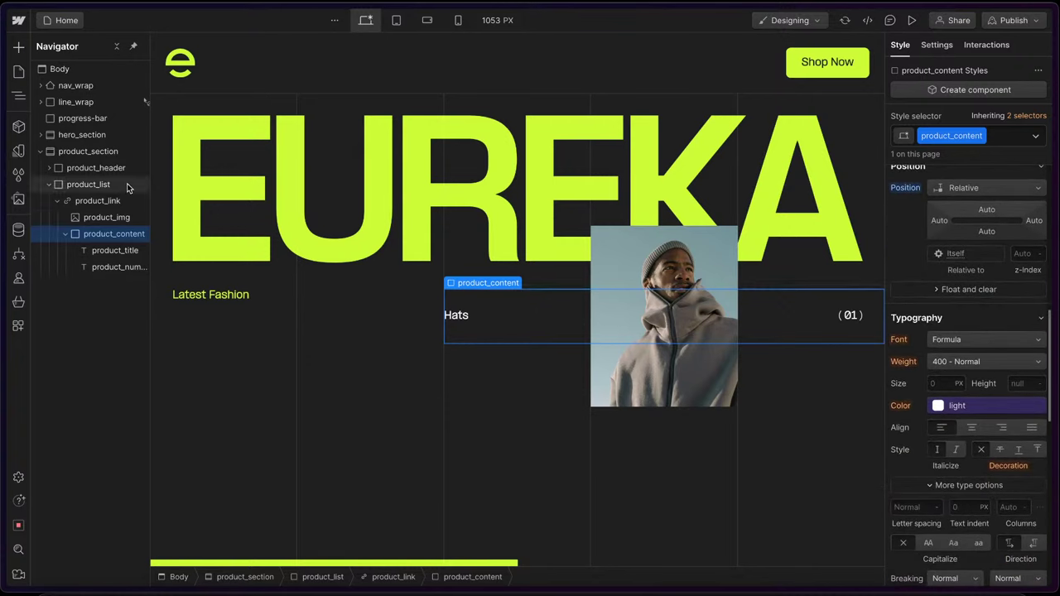
left_click(108, 201)
scroll(1016, 403, "down", 8)
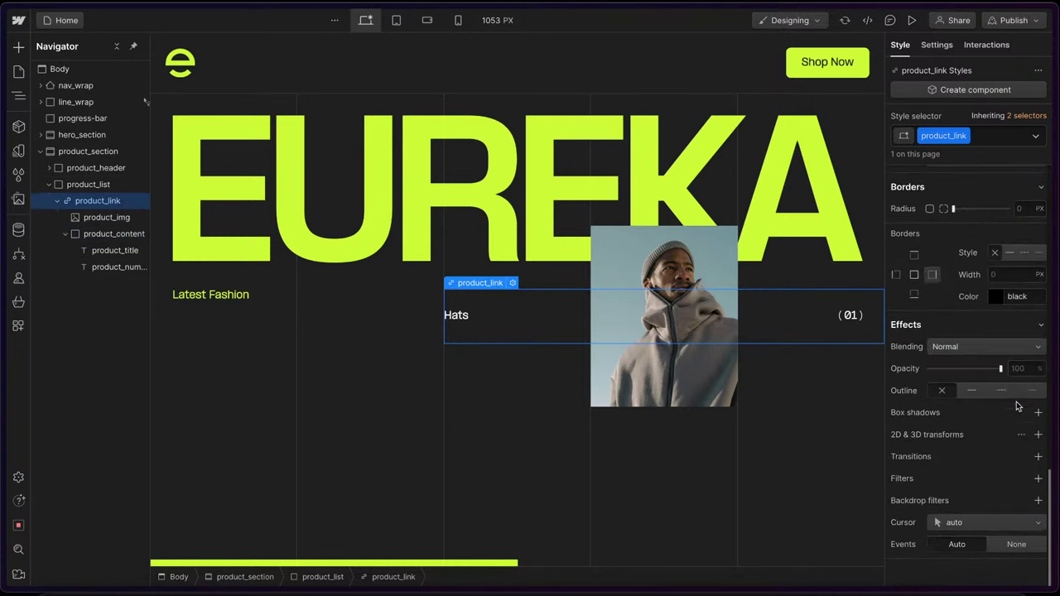
left_click(991, 270)
left_click(914, 371)
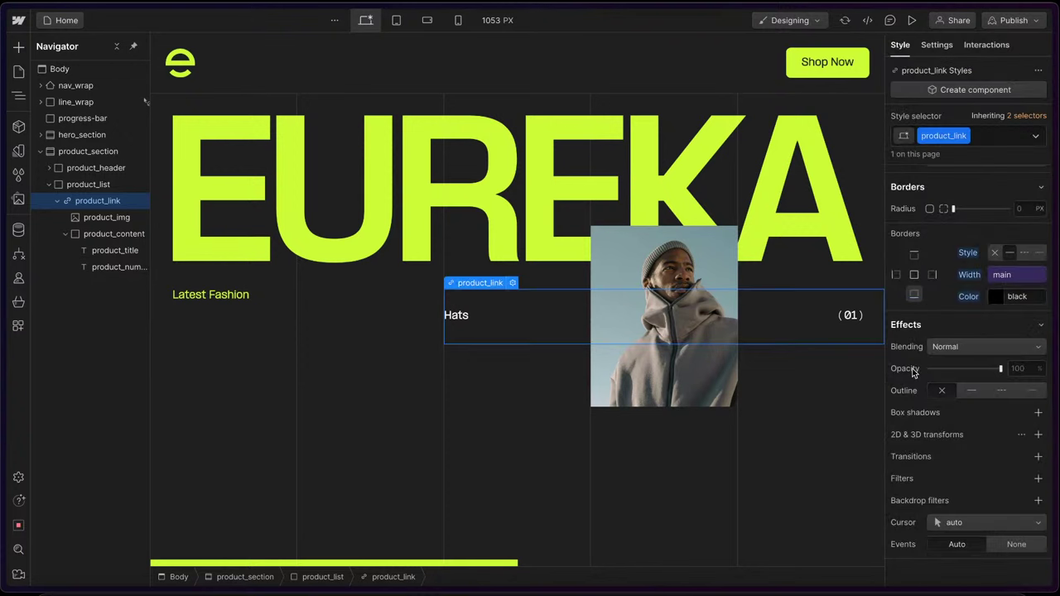
left_click(968, 297)
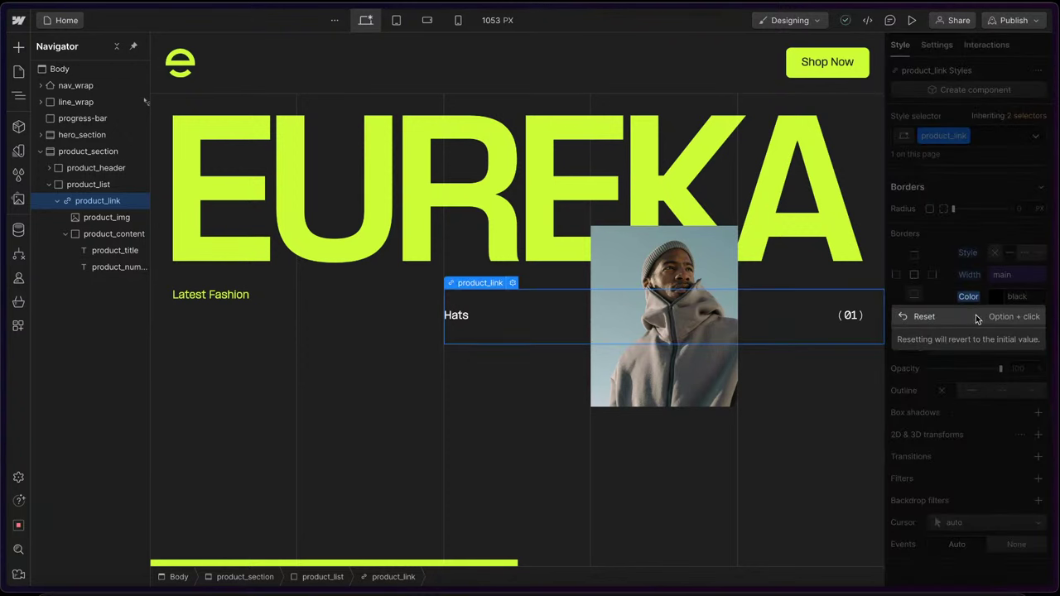
left_click(974, 316)
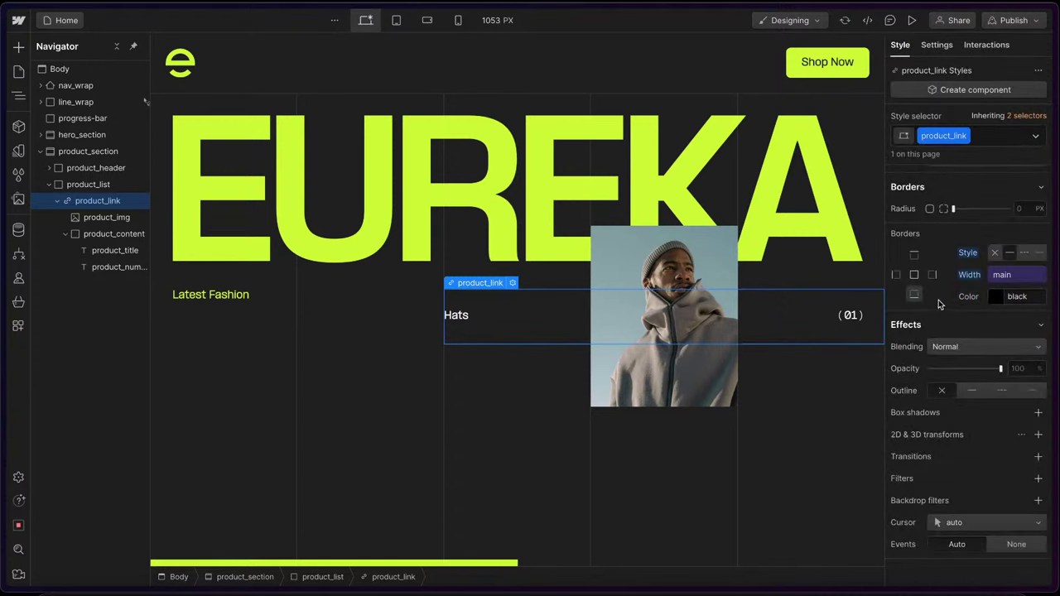
left_click(745, 207)
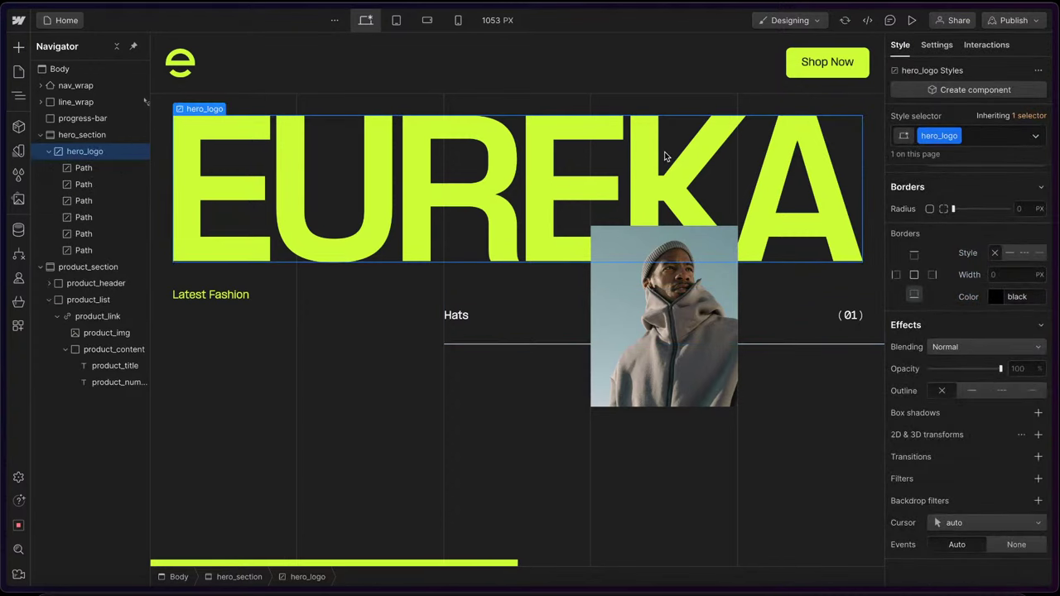
- Set the font size of the Hats product_title to 2rem
left_click(491, 331)
left_click(456, 316)
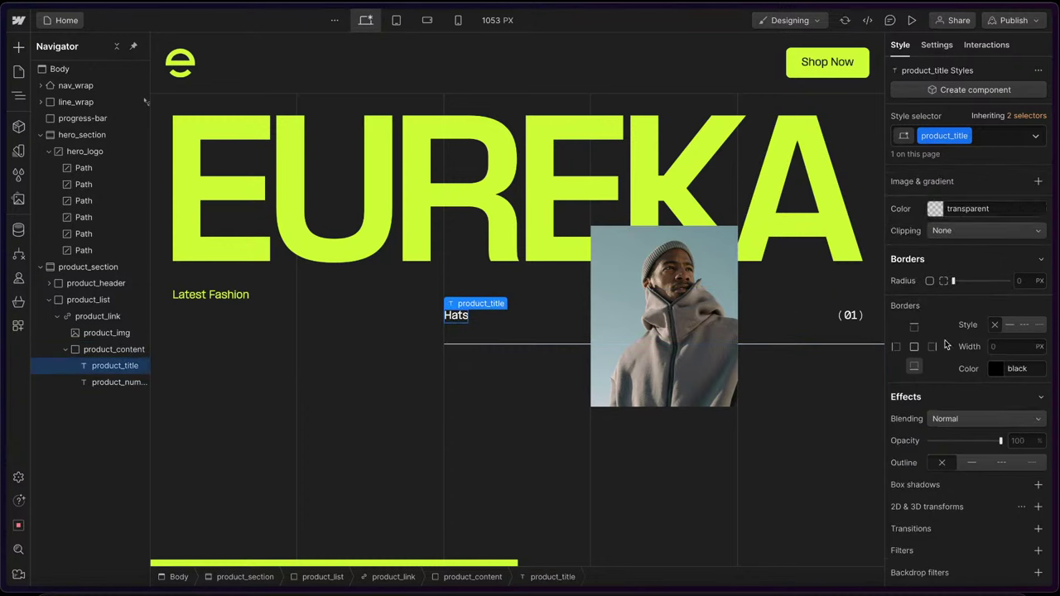
scroll(974, 280, "up", 4)
scroll(974, 280, "up", 4)
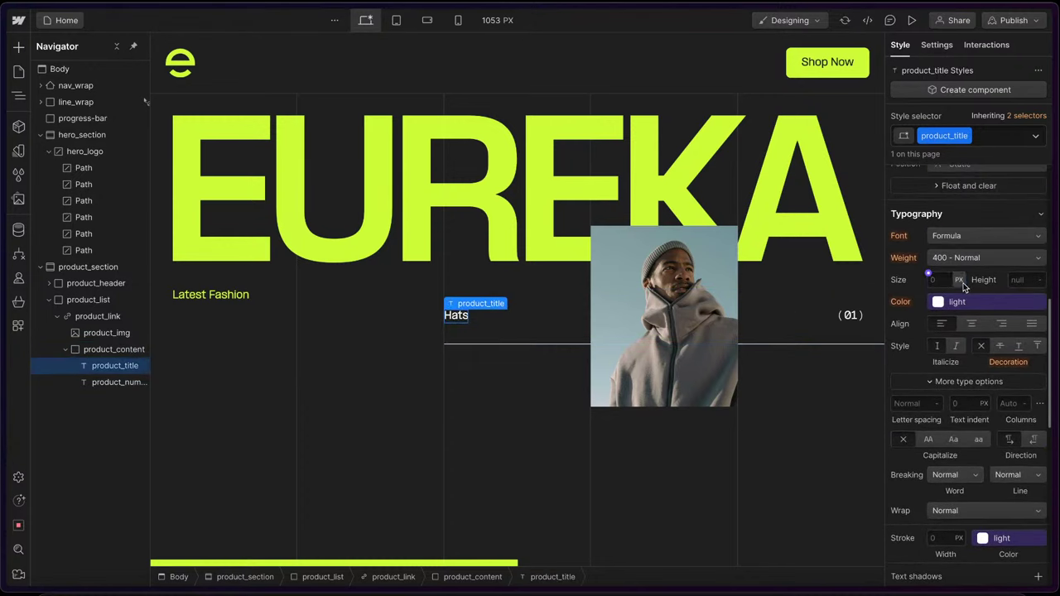
left_click(928, 274)
type("2rem")
key("Return")
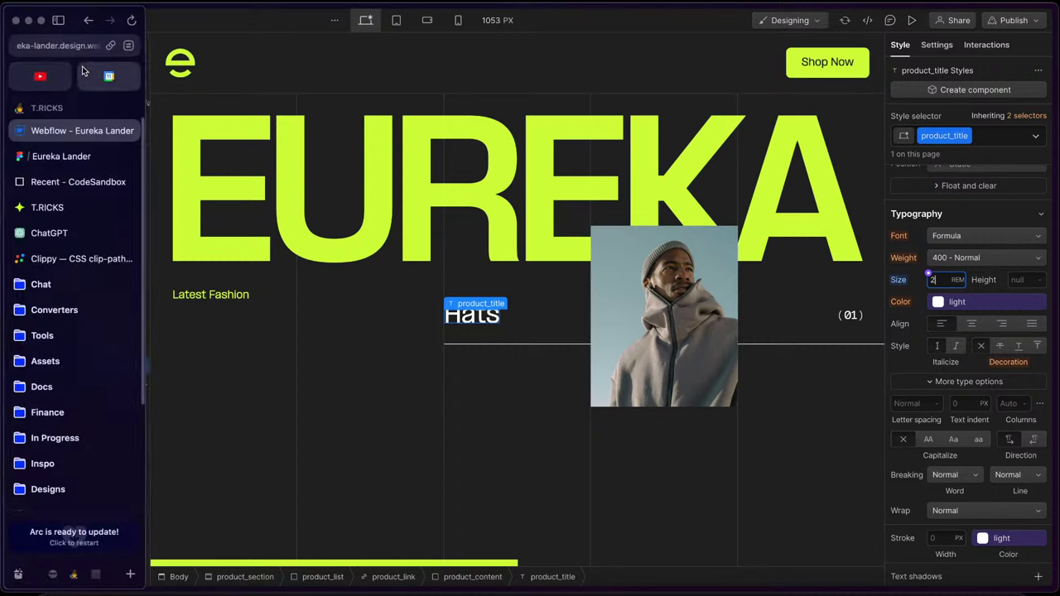
- Set the Body (All Pages) tag's line height to 1.4 and font size to 1rem
left_click(59, 68)
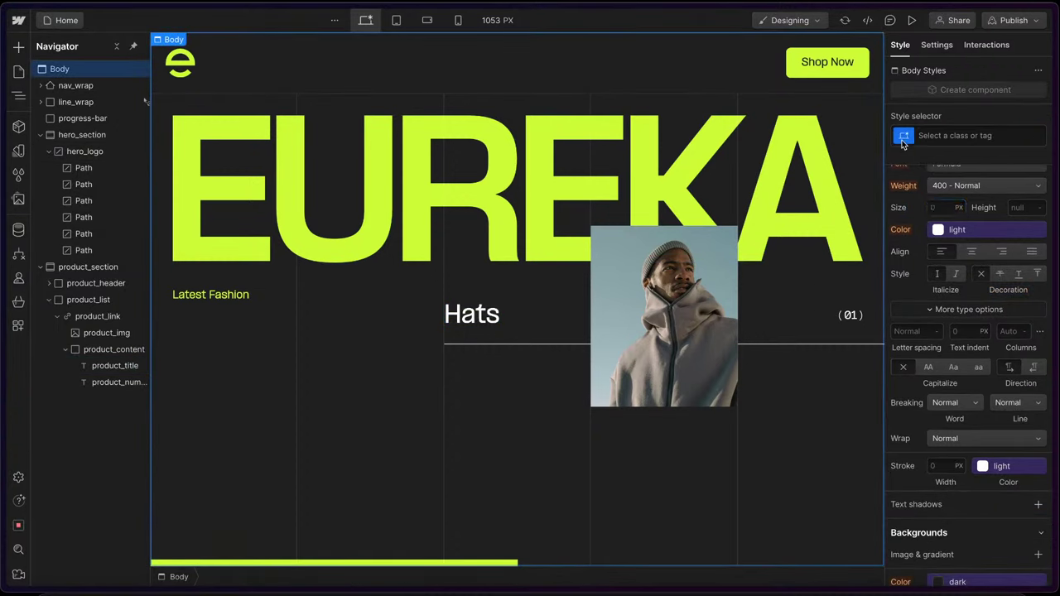
left_click(952, 135)
left_click(926, 214)
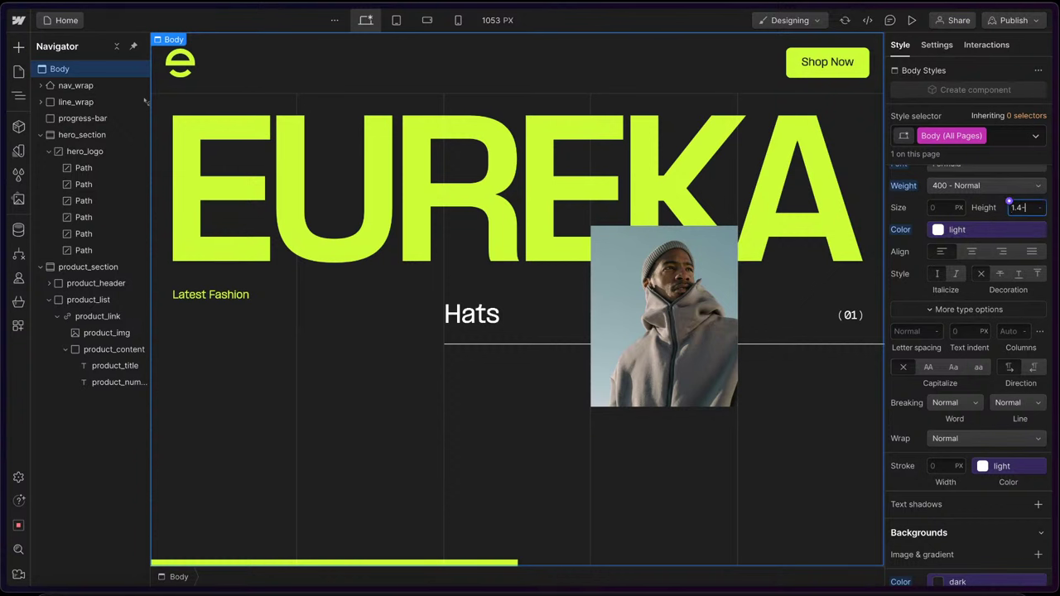
type("1.4")
key("Return")
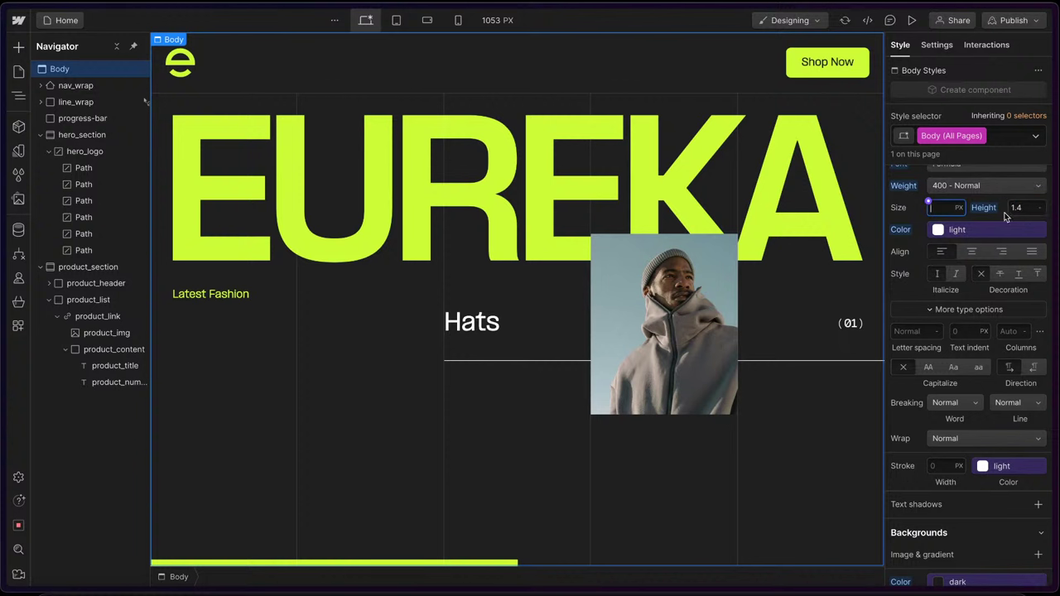
key("Return")
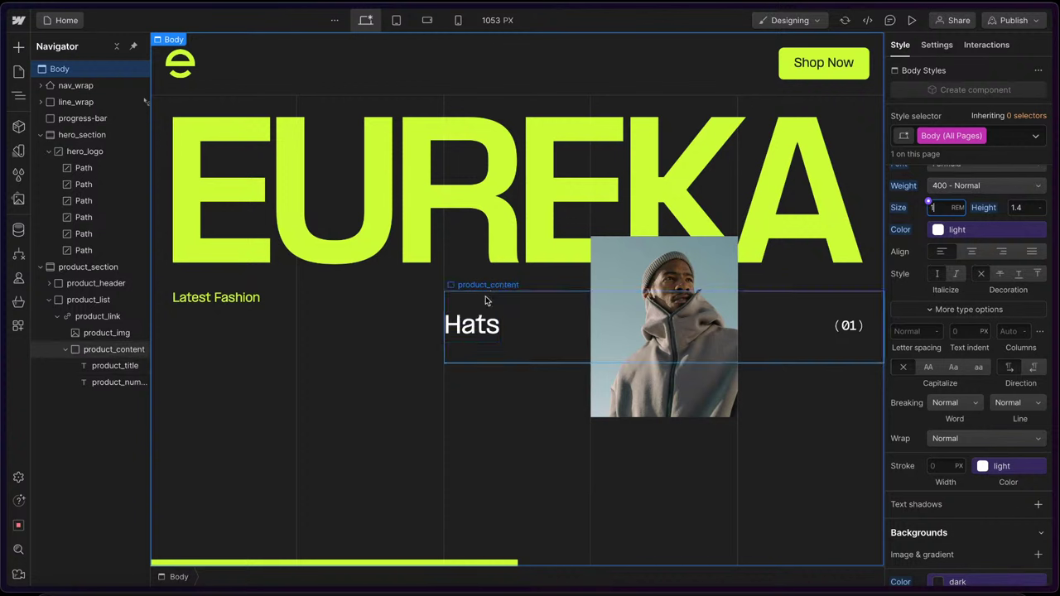
- Set the line height of the Hats product_title to 1
left_click(476, 323)
left_click(1021, 280)
type("1")
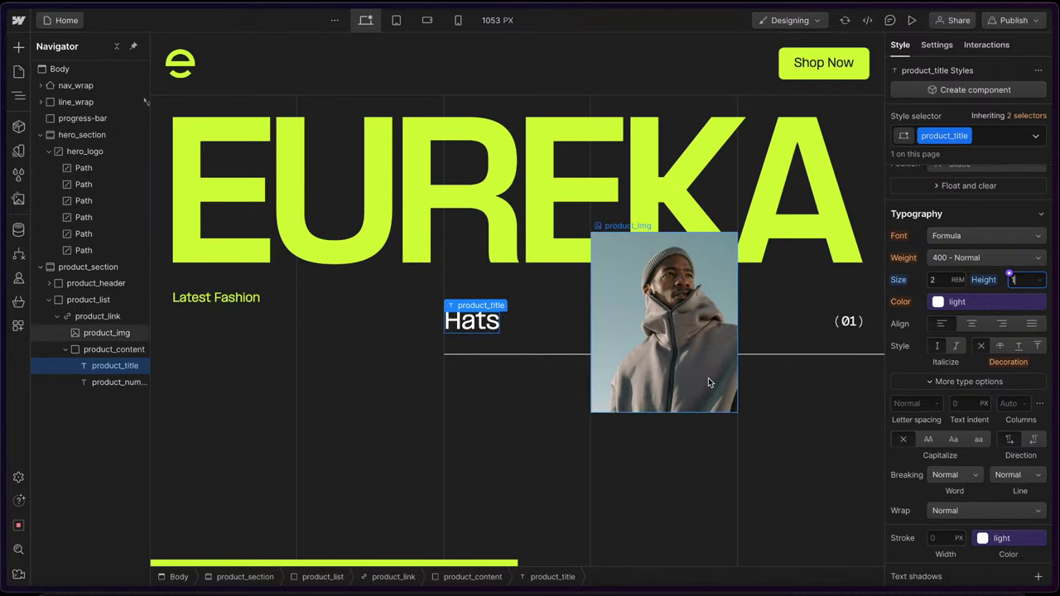
- Duplicate the Hats product_link inside product_list
left_click(828, 347)
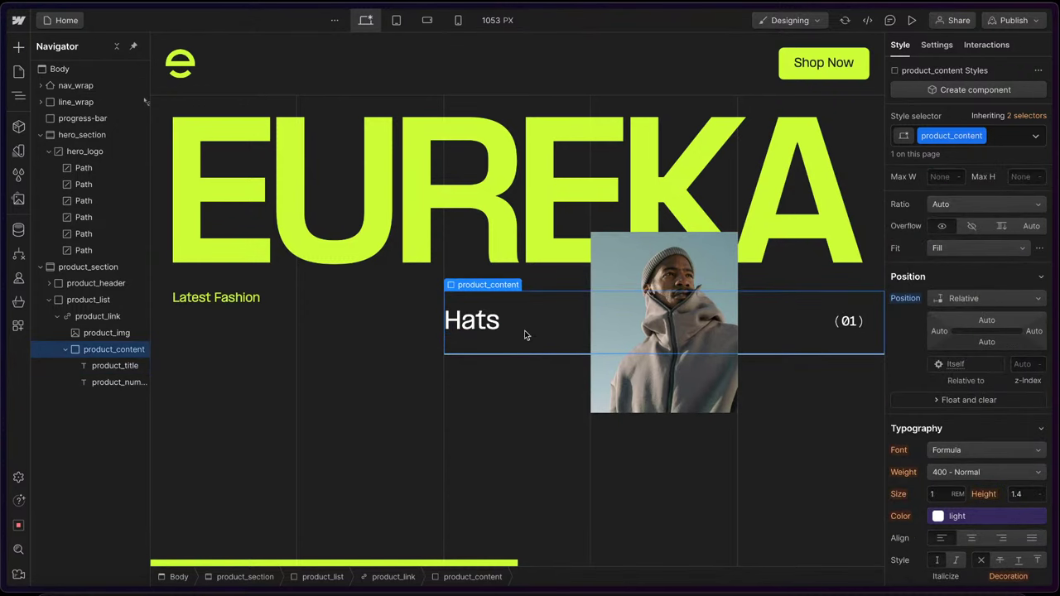
left_click(90, 316)
left_click(57, 318)
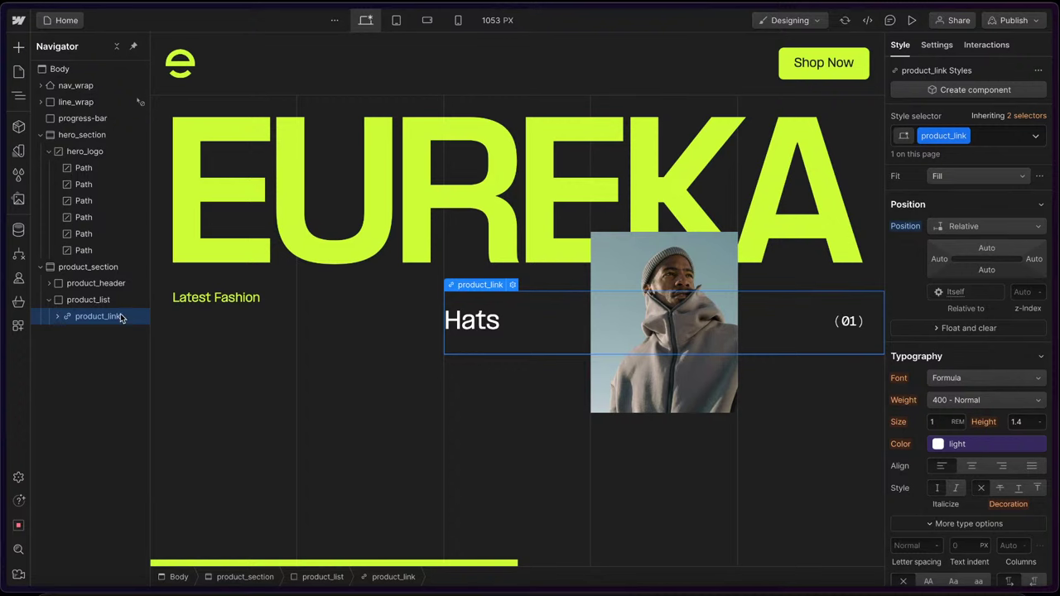
key("super+d")
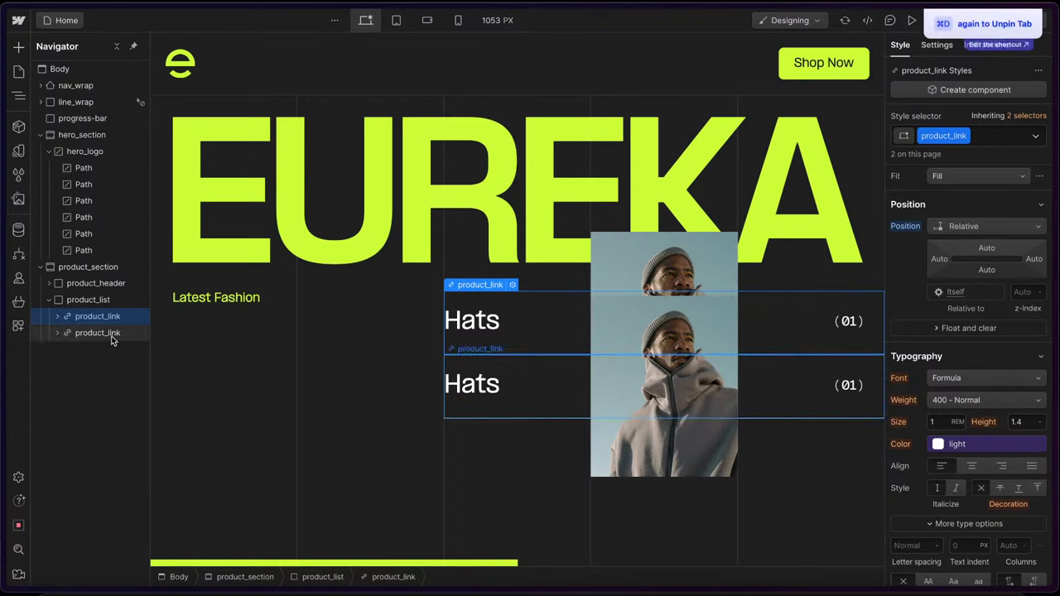
left_click(113, 340)
- Switch to the Eureka Lander design in Figma and select the text of the second title in the link list
mouse_move(5, 248)
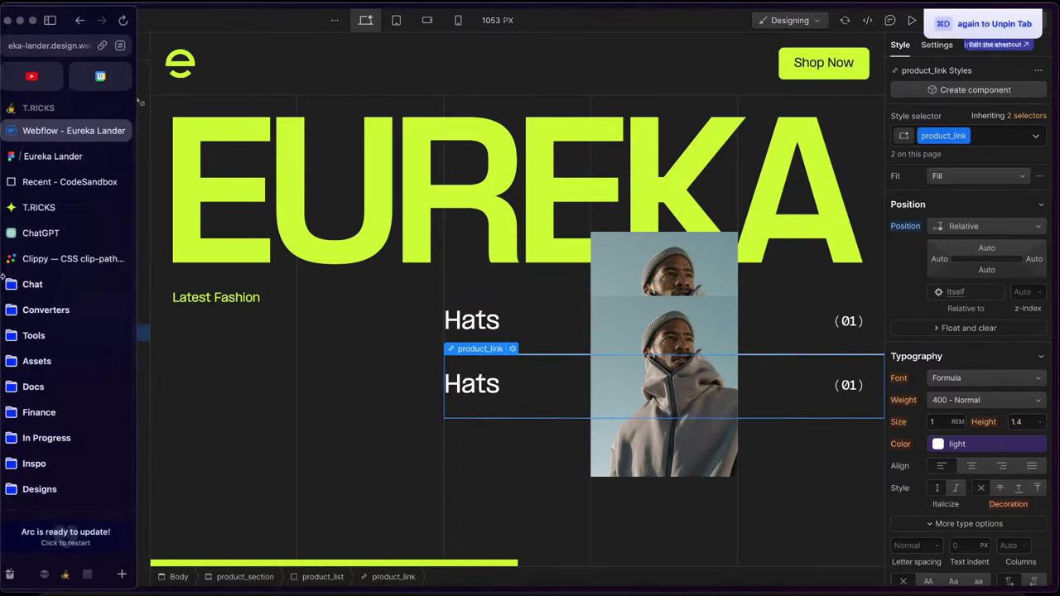
left_click(61, 156)
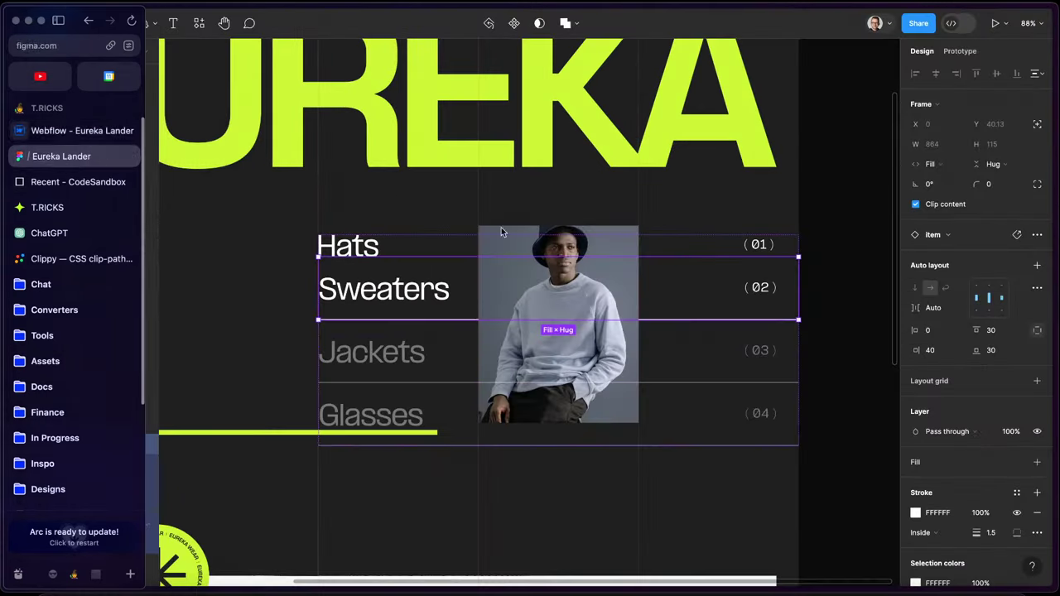
double_click(401, 293)
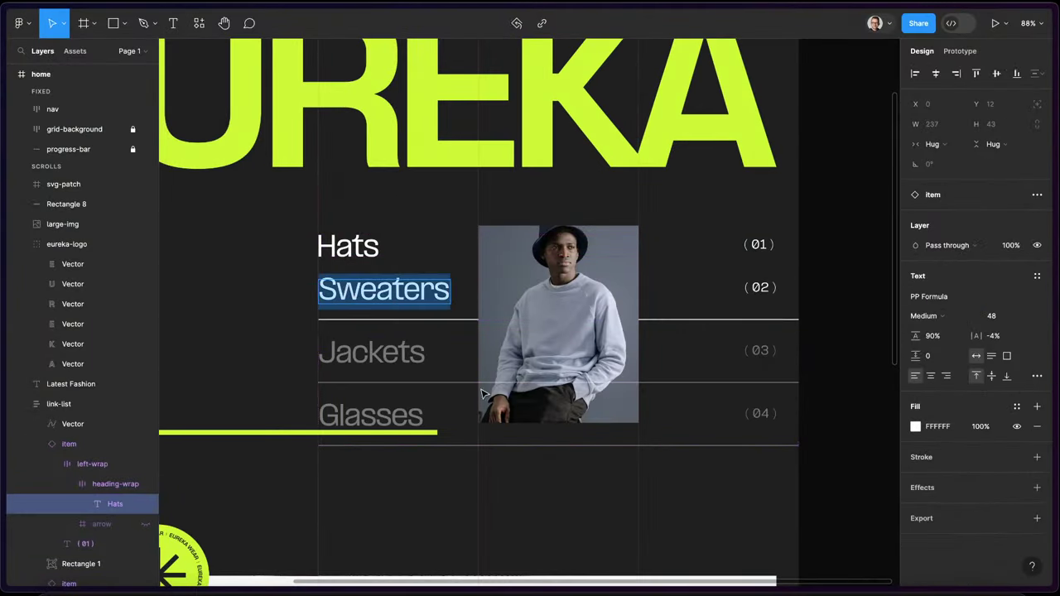
- Switch back to Webflow and change the second product link's title to Sweaters and its number to (02)
mouse_move(4, 207)
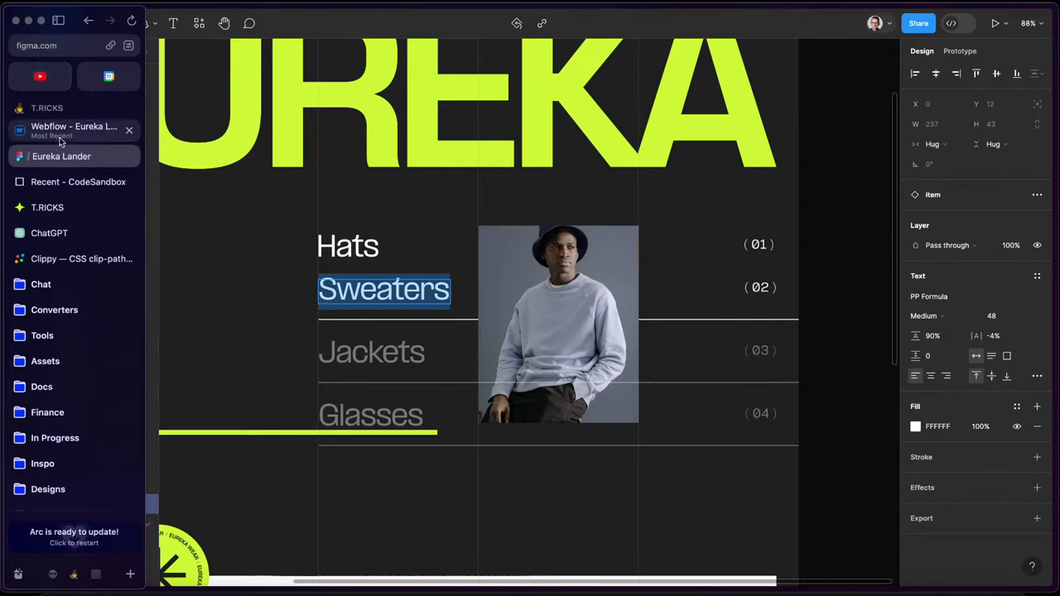
left_click(59, 140)
left_click(495, 389)
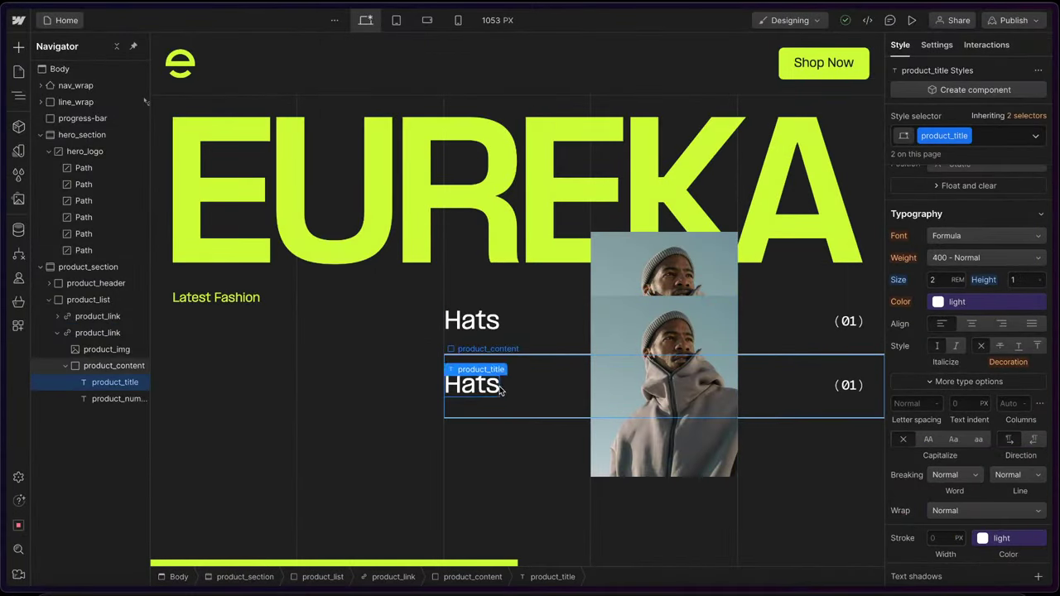
double_click(474, 385)
type("Sweaters")
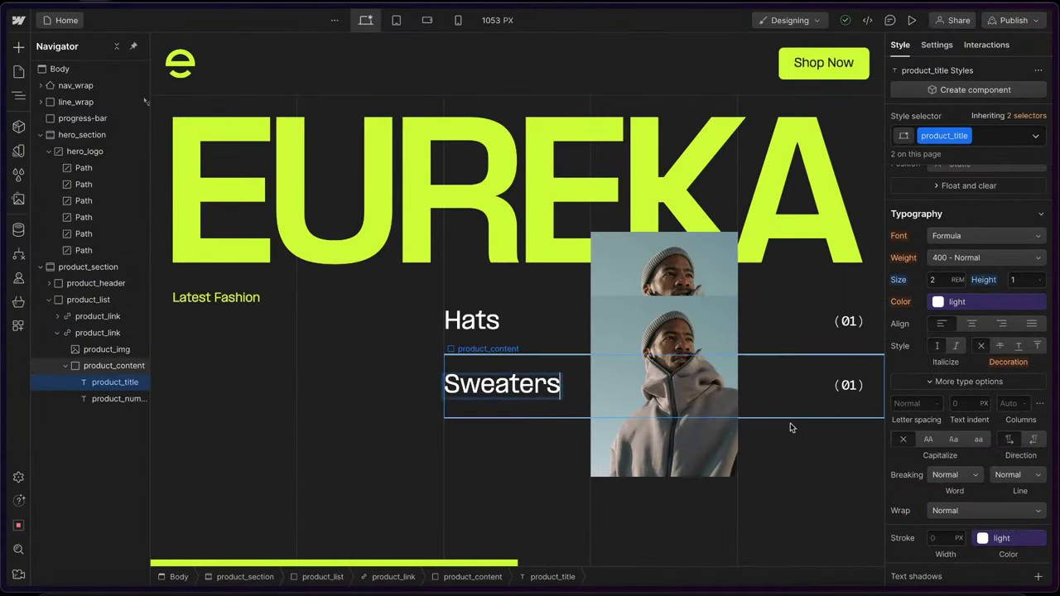
key("Escape")
left_click(853, 385)
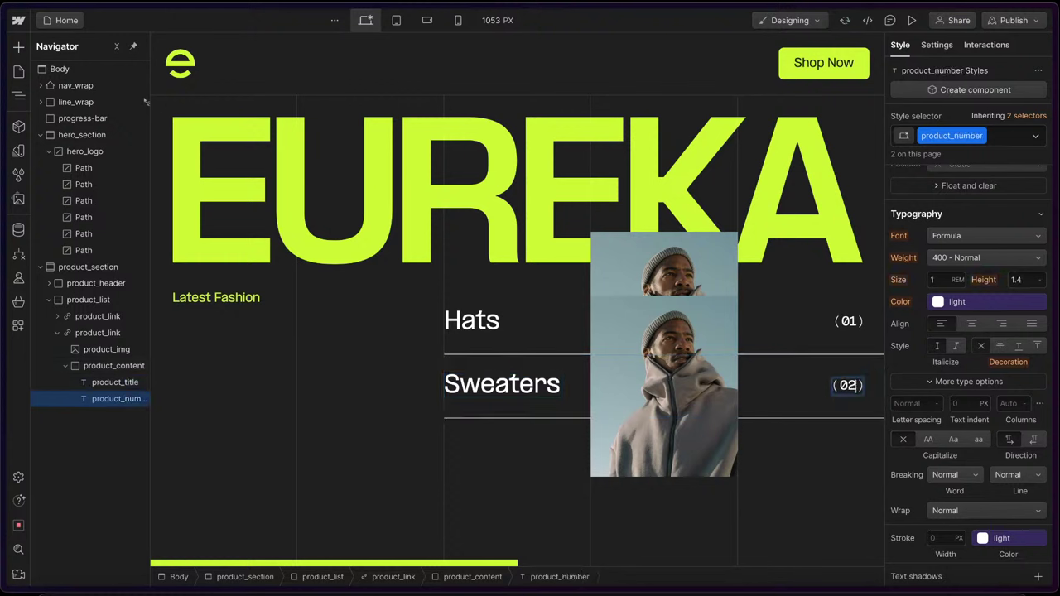
- Duplicate the Sweaters product_link and change the copy's title to Jackets and its number to (03)
left_click(58, 332)
left_click(83, 333)
key("super+d")
double_click(538, 448)
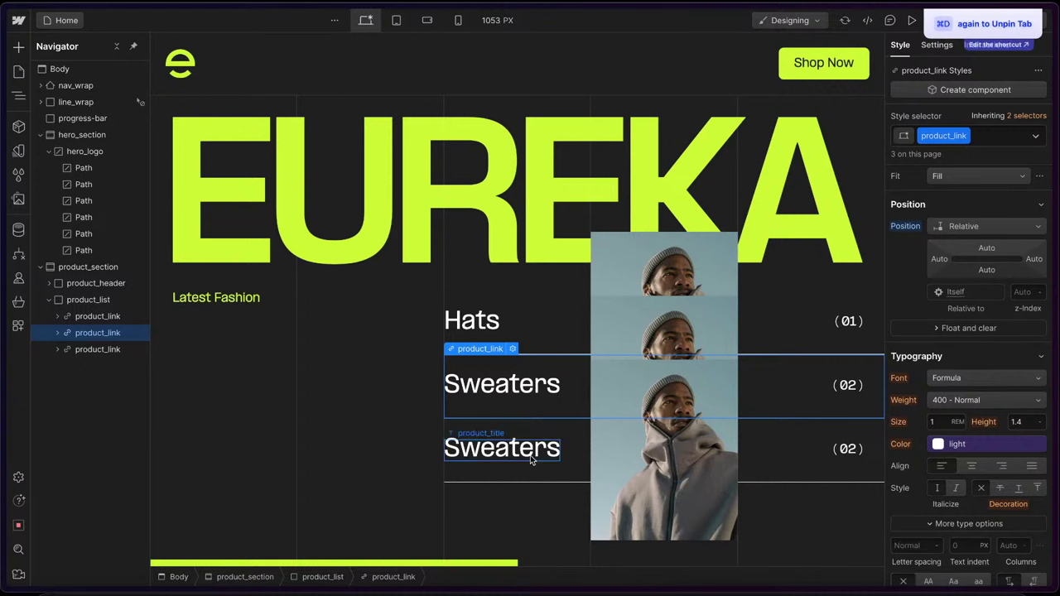
left_click_drag(546, 451, 409, 433)
type("Jackets")
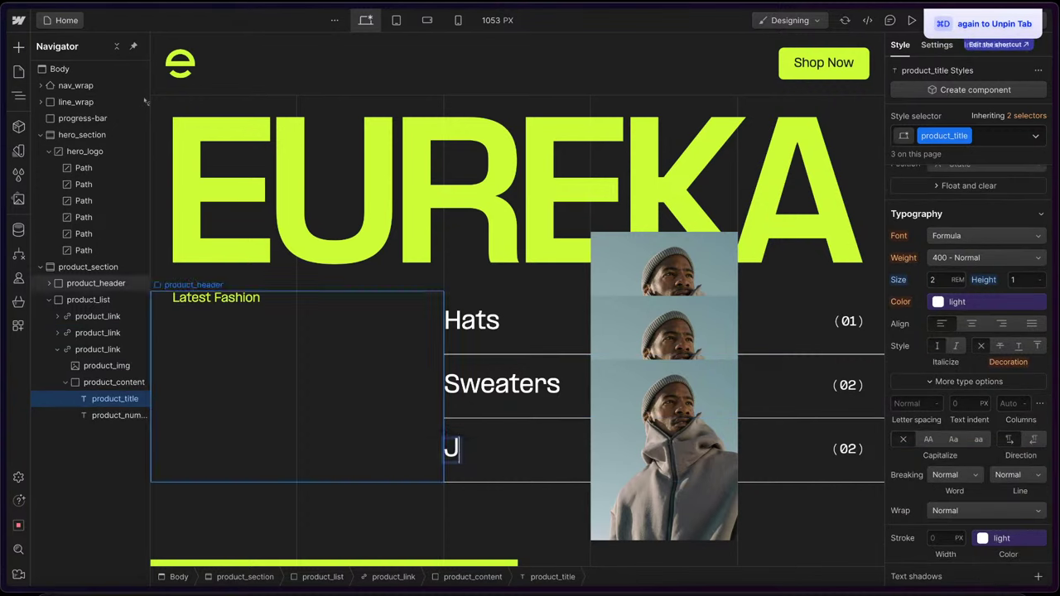
double_click(850, 451)
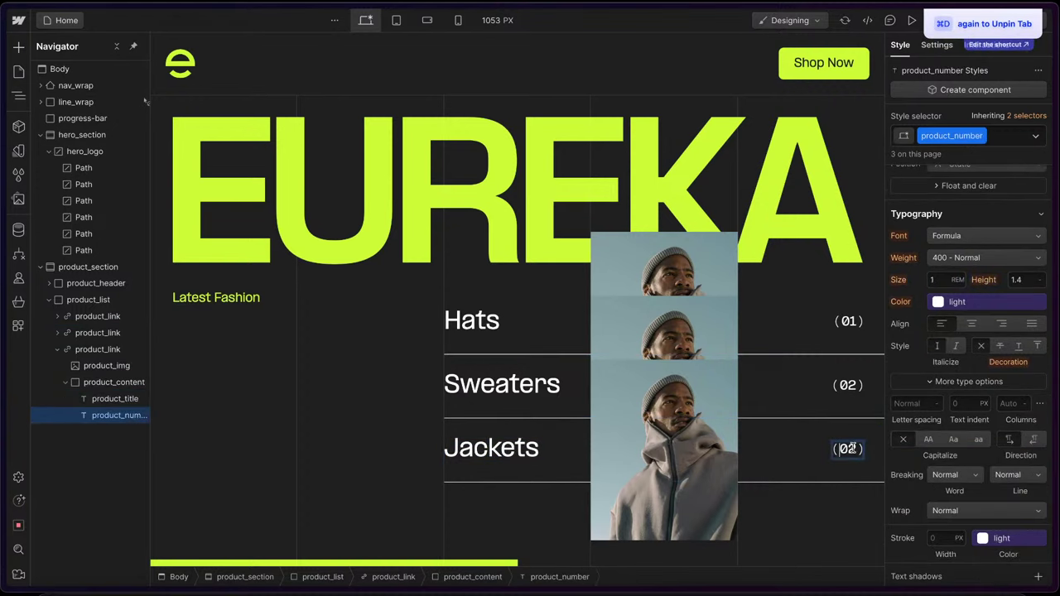
type("3")
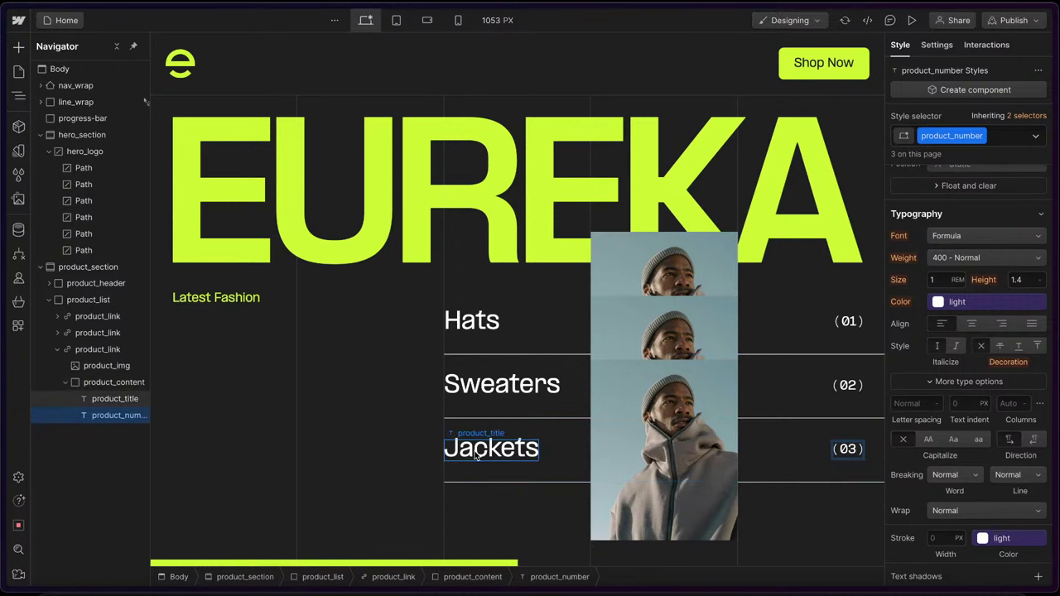
- Duplicate the Jackets product_link and change the copy's title to Glasses and its number to (04)
left_click(99, 351)
key("super+d")
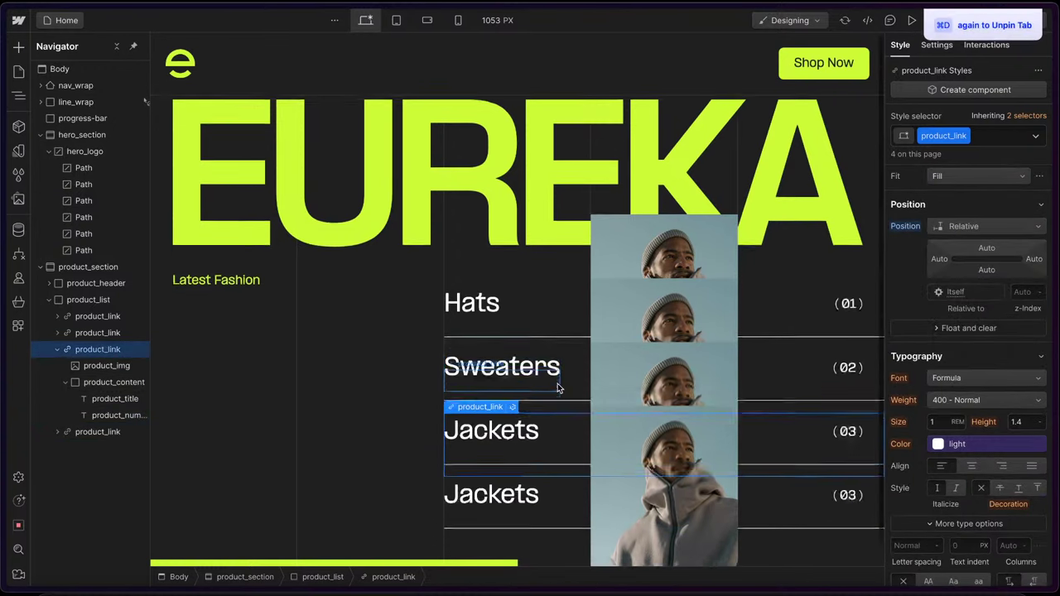
scroll(557, 383, "down", 1)
double_click(519, 480)
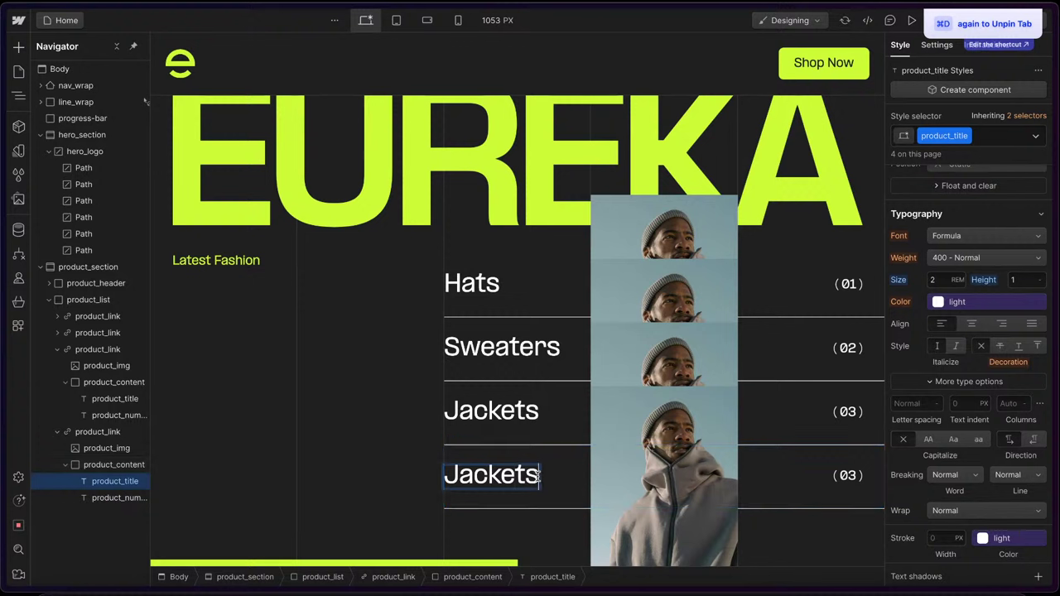
left_click_drag(539, 477, 421, 472)
type("Glasses")
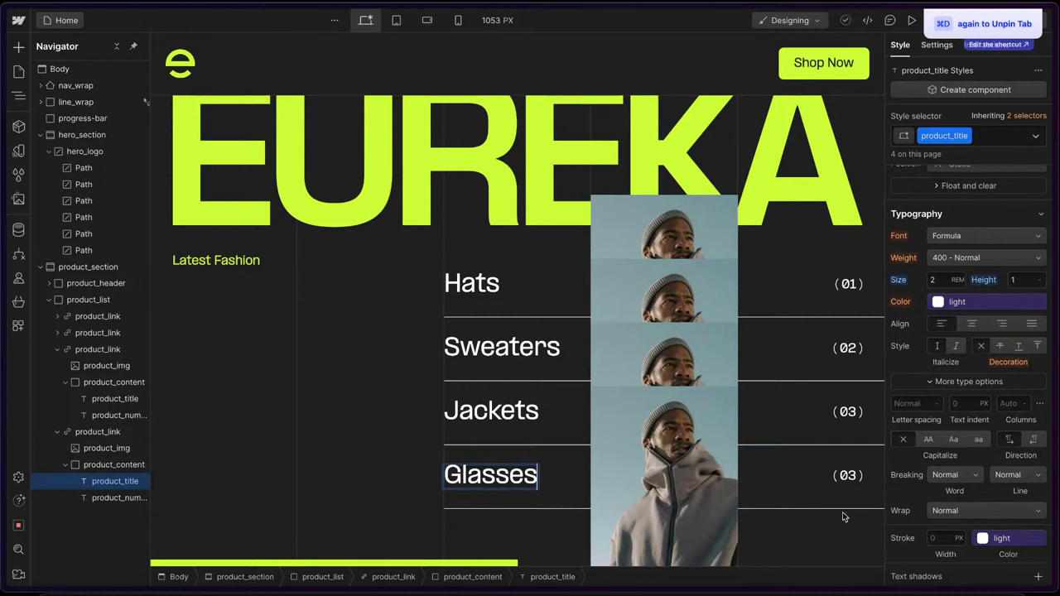
left_click(846, 477)
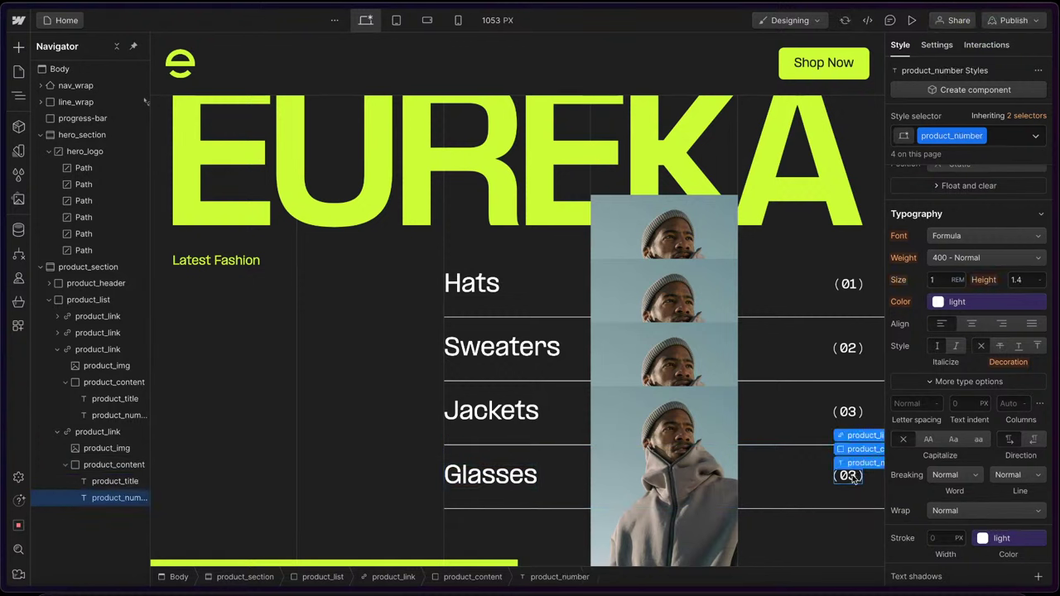
double_click(850, 476)
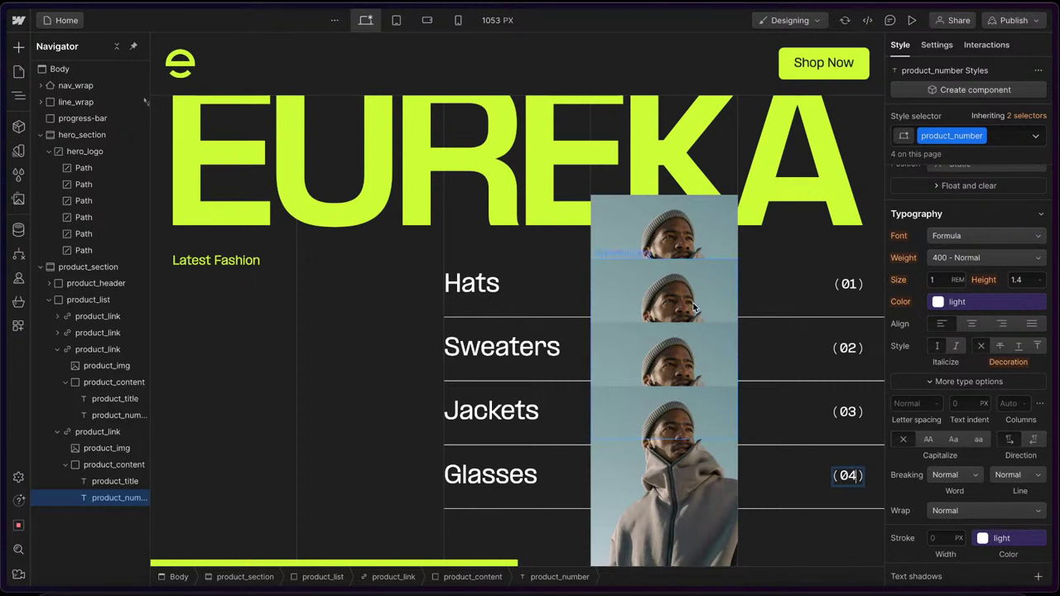
- Replace the Sweaters link's product_img with the asset 02.png
left_click(644, 263)
left_click(661, 253)
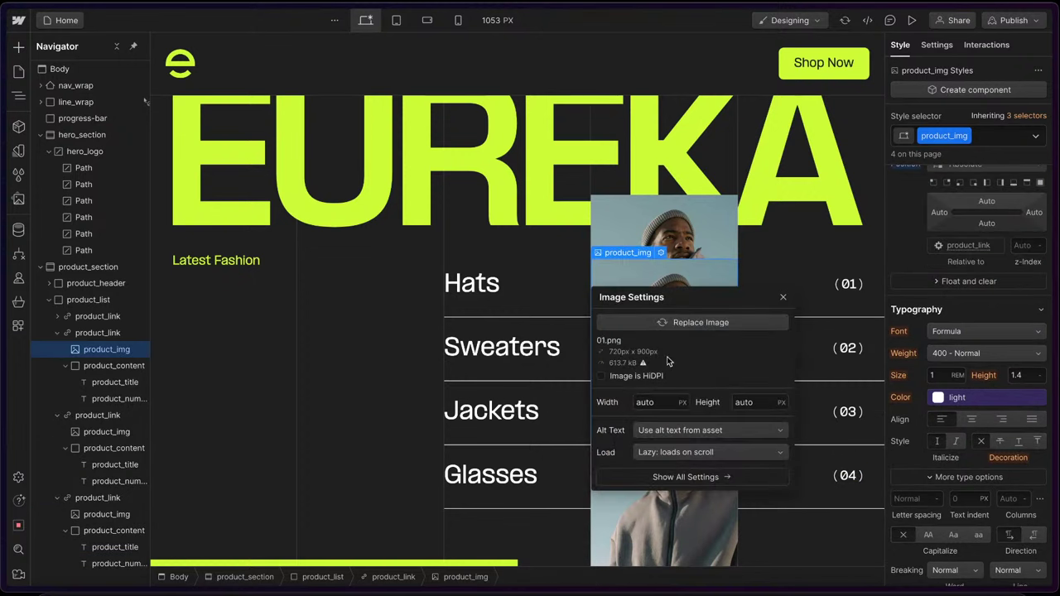
left_click(674, 324)
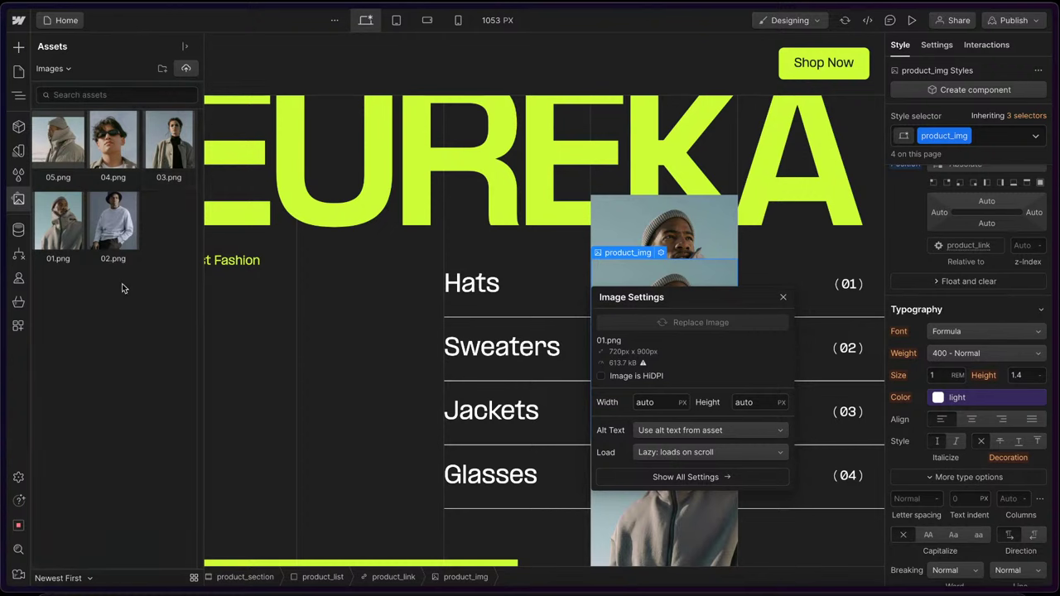
left_click(125, 232)
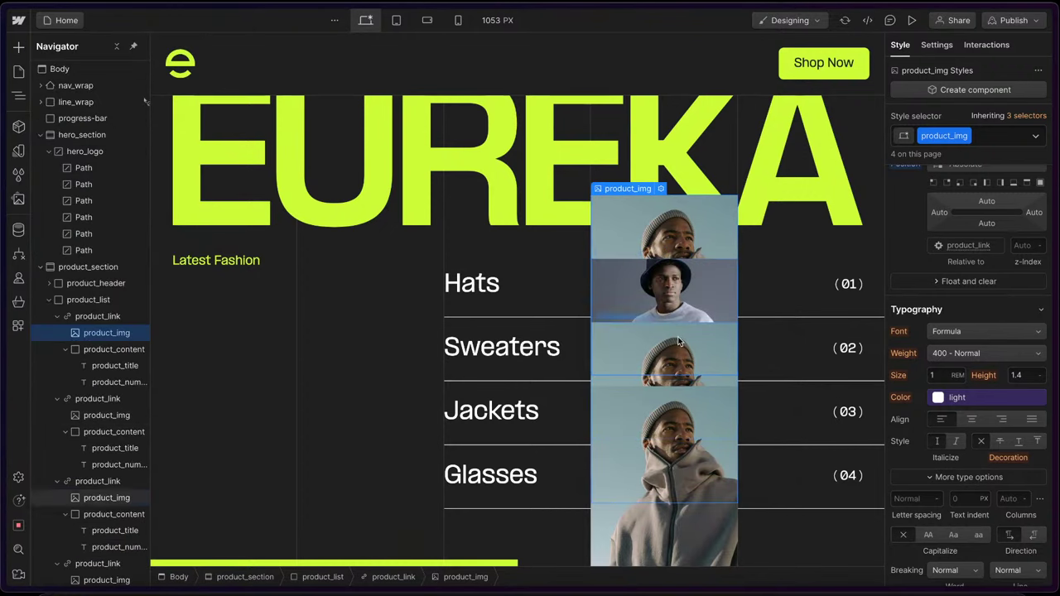
- Replace the Jackets link's product_img with the asset 03.png
left_click(669, 329)
left_click(660, 316)
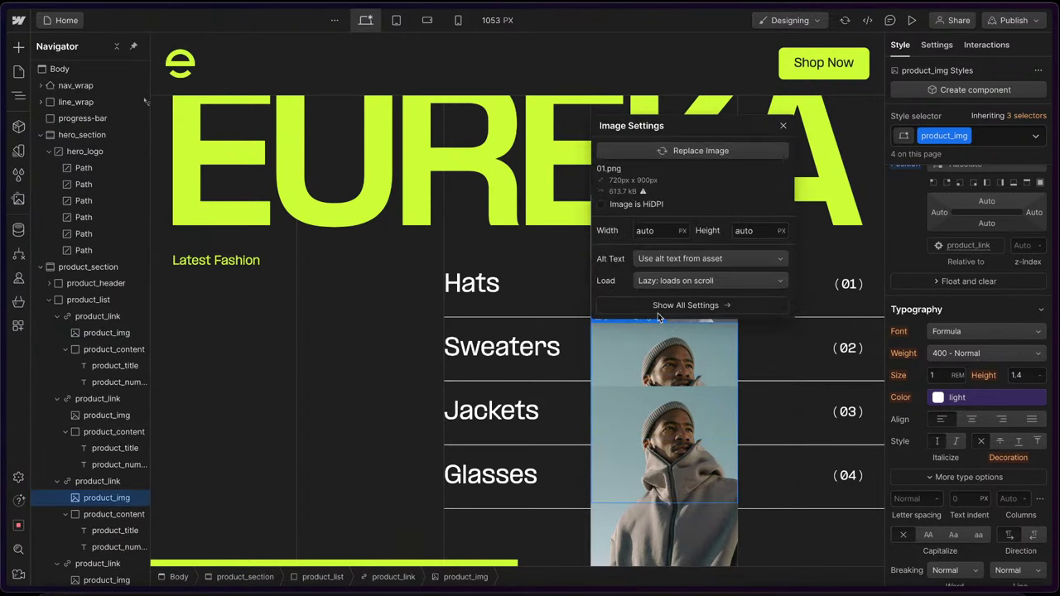
left_click(703, 154)
left_click(163, 139)
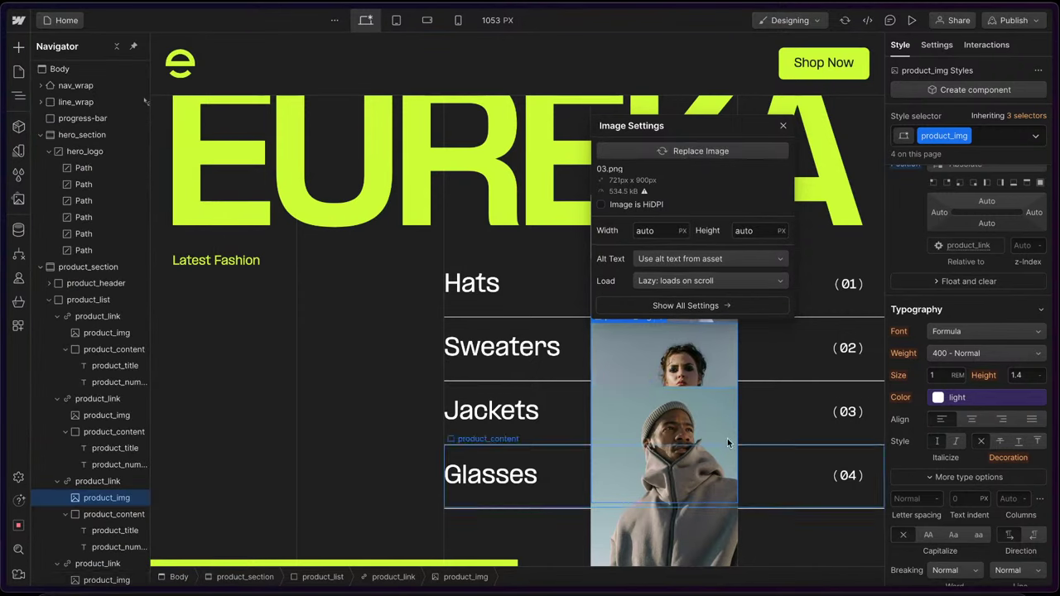
- Replace the Glasses link's product_img with the asset 04.png and close the image settings
left_click(661, 378)
left_click(687, 214)
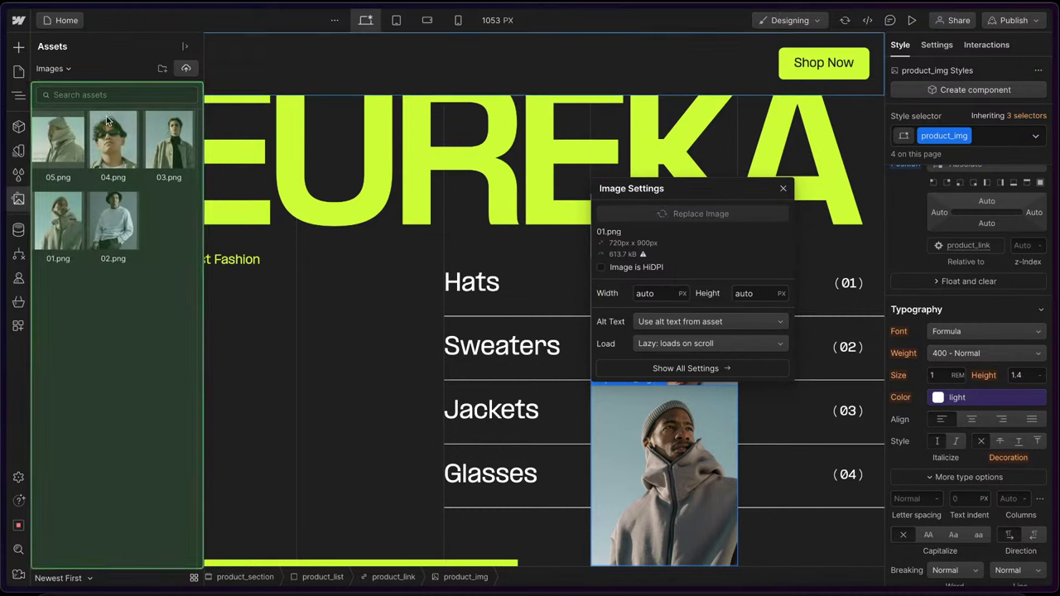
left_click(112, 138)
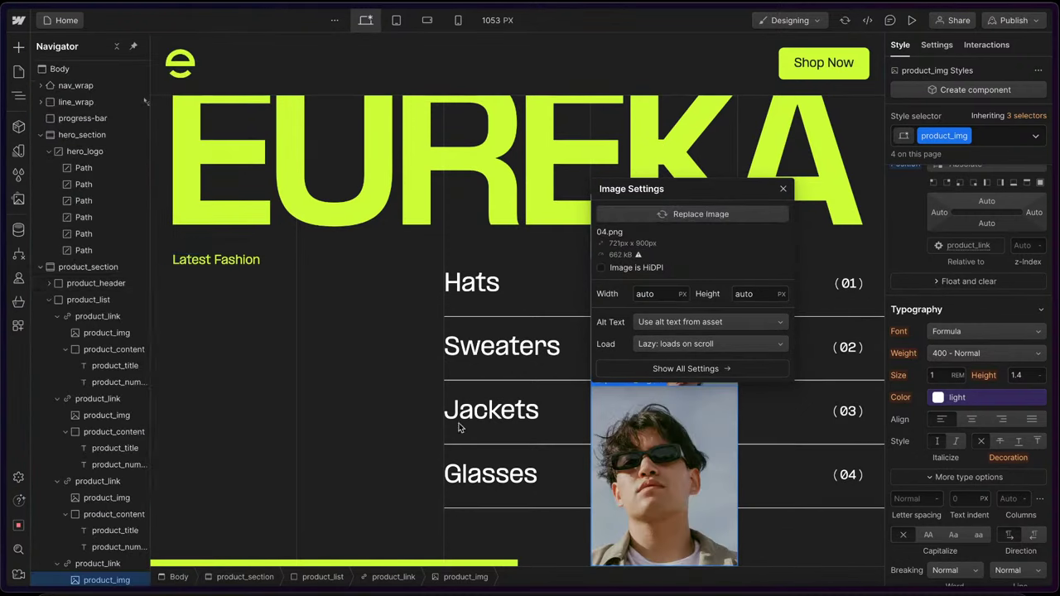
left_click(366, 403)
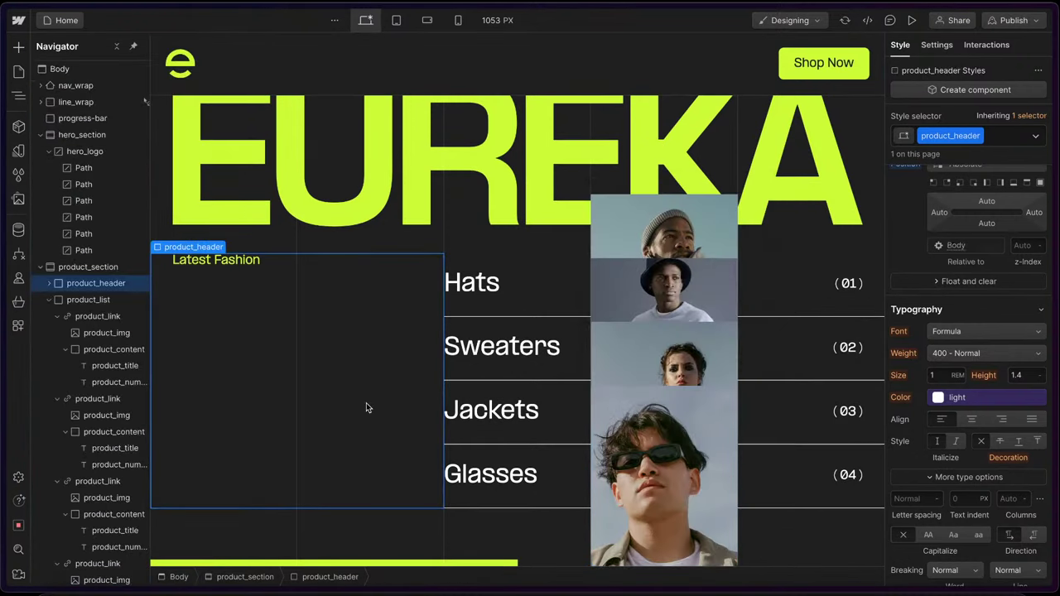
- Set the canvas width to 1920 px to preview the page at desktop size
left_click(349, 248)
left_click(686, 287)
scroll(946, 445, "up", 5)
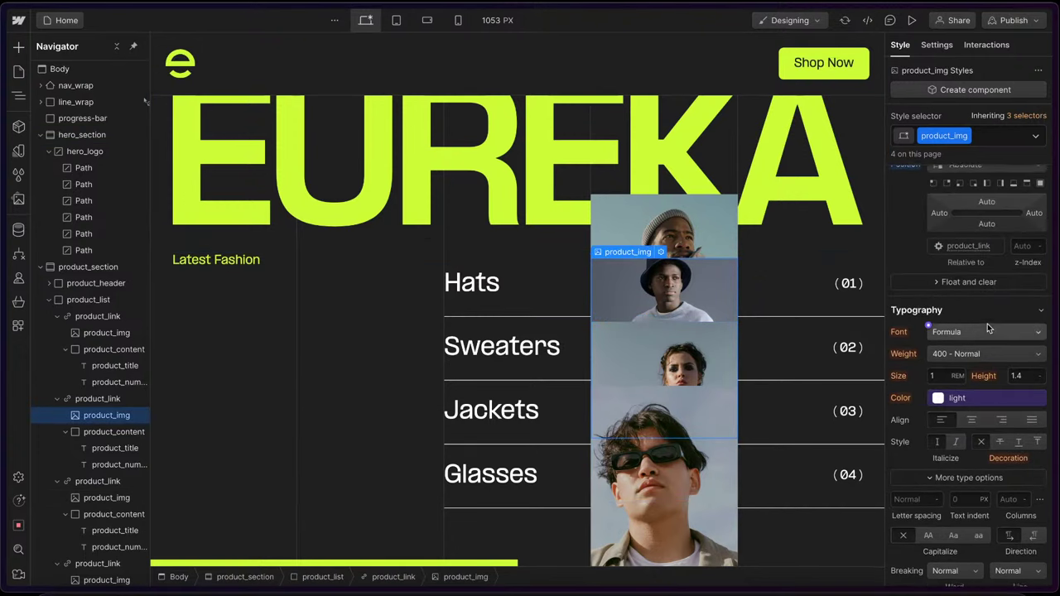
left_click(497, 21)
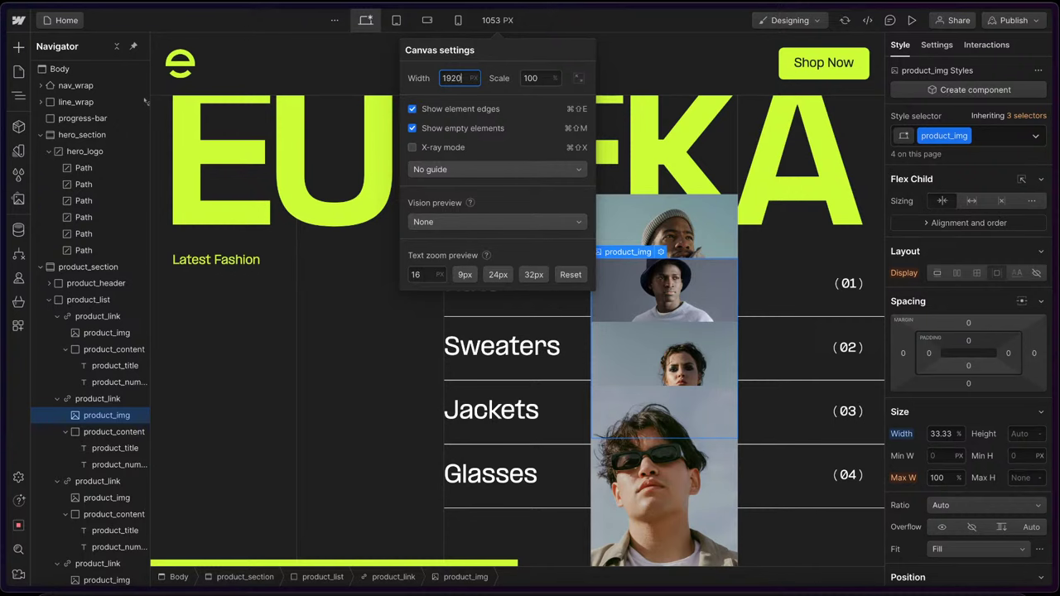
key("Return")
key("Escape")
left_click(543, 424)
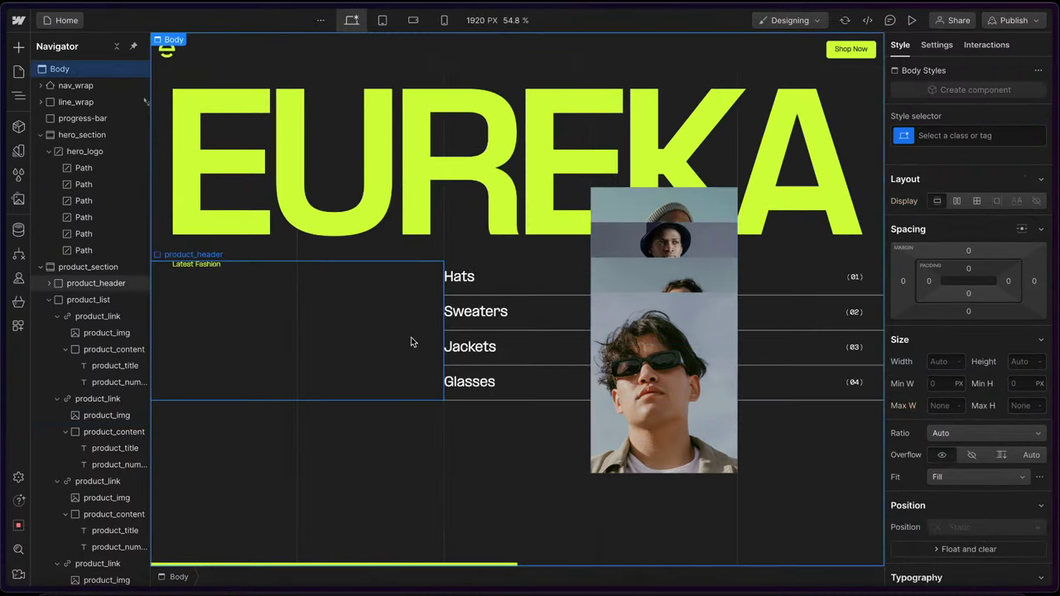
- Give product_section a top padding and a bottom padding of 11vw each
left_click(411, 342)
left_click(187, 259)
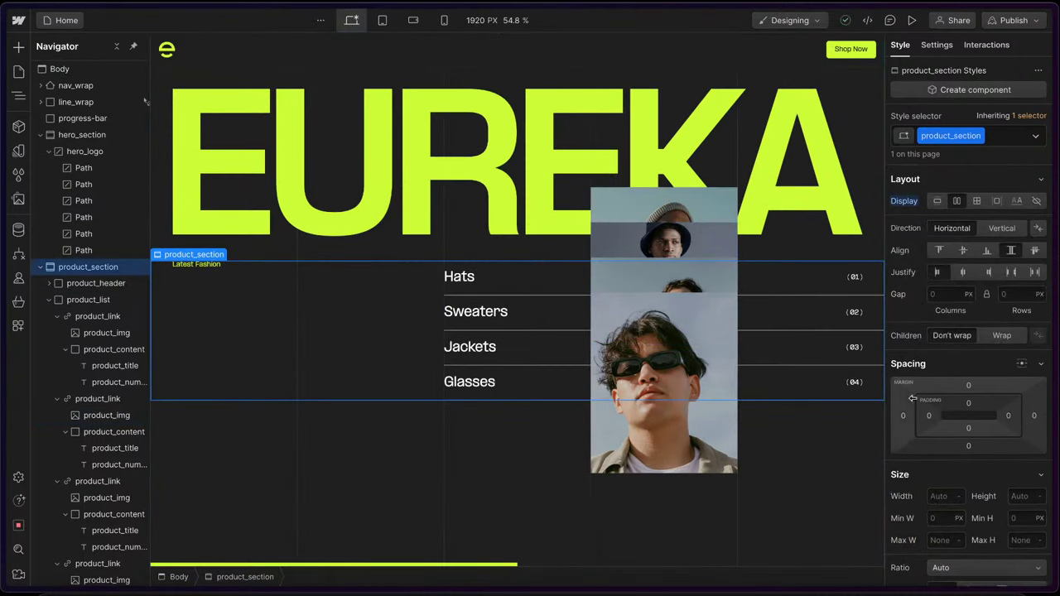
left_click(967, 403)
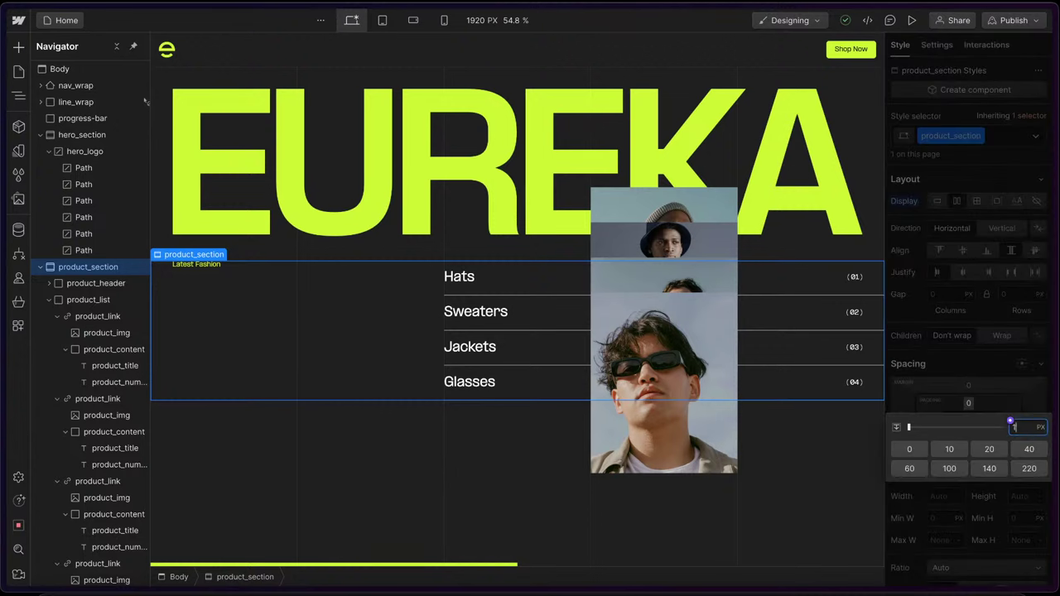
key("Return")
left_click(967, 403)
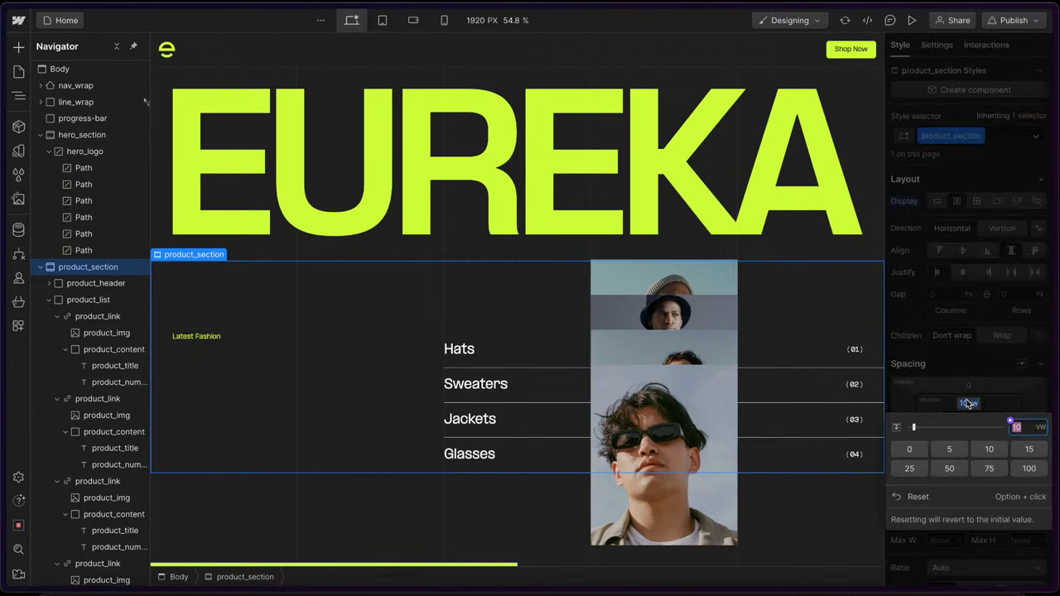
type("11")
key("Return")
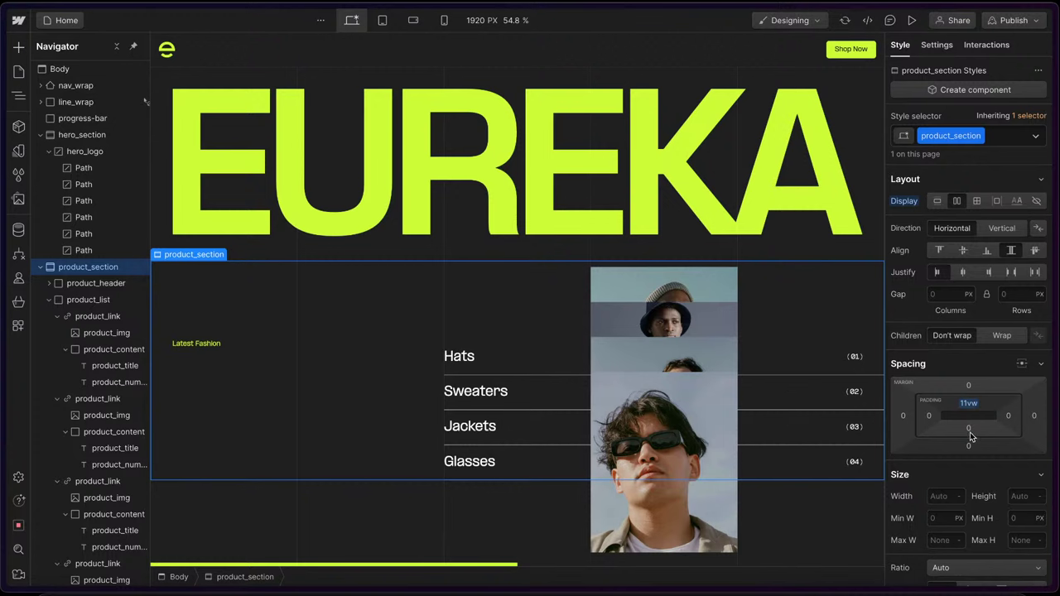
left_click(968, 428)
type("11vw")
key("Return")
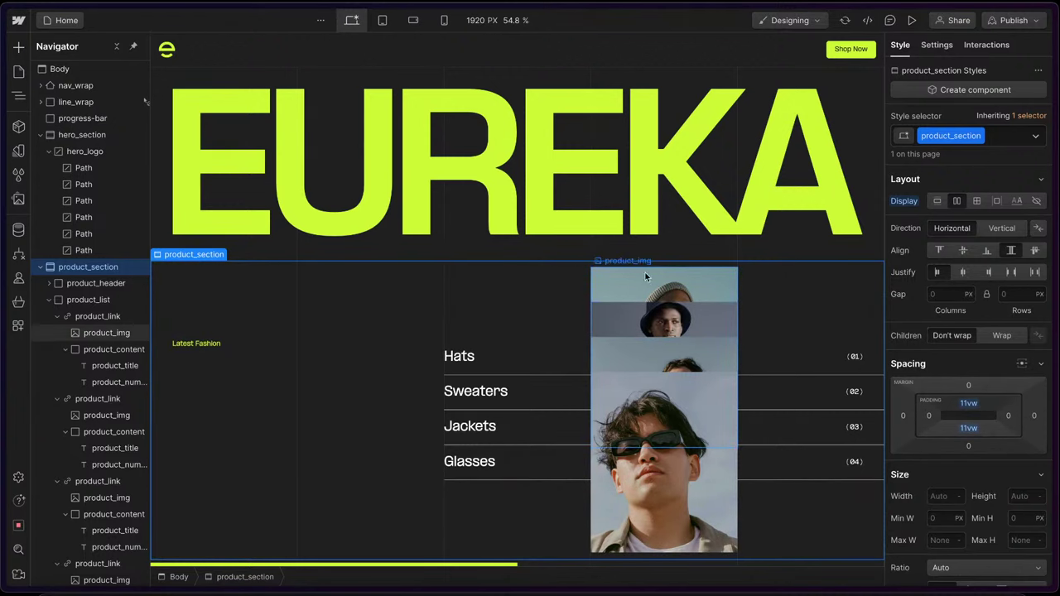
left_click(665, 293)
left_click(301, 426)
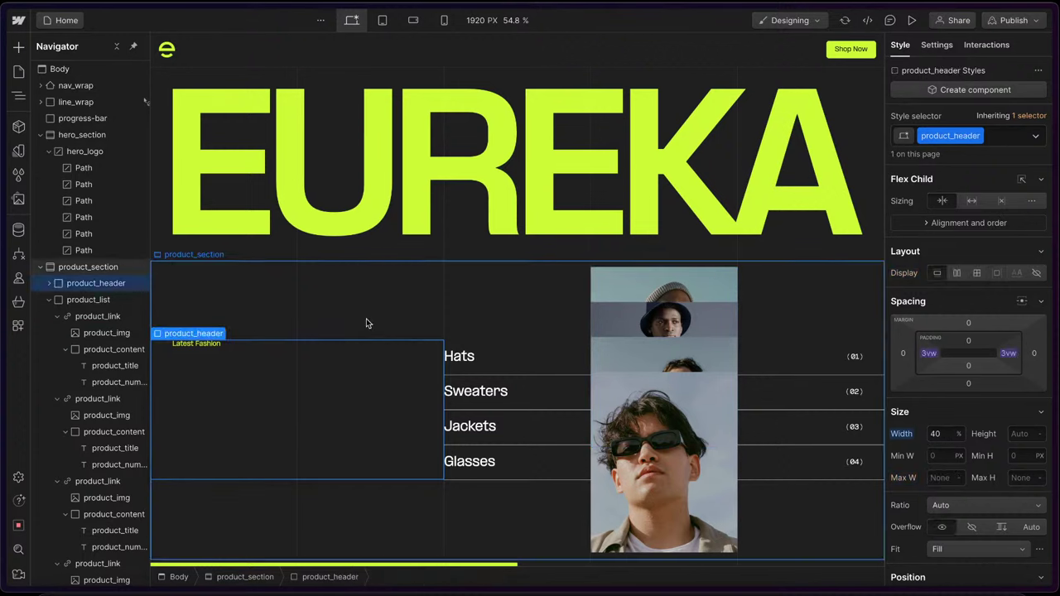
left_click(372, 326)
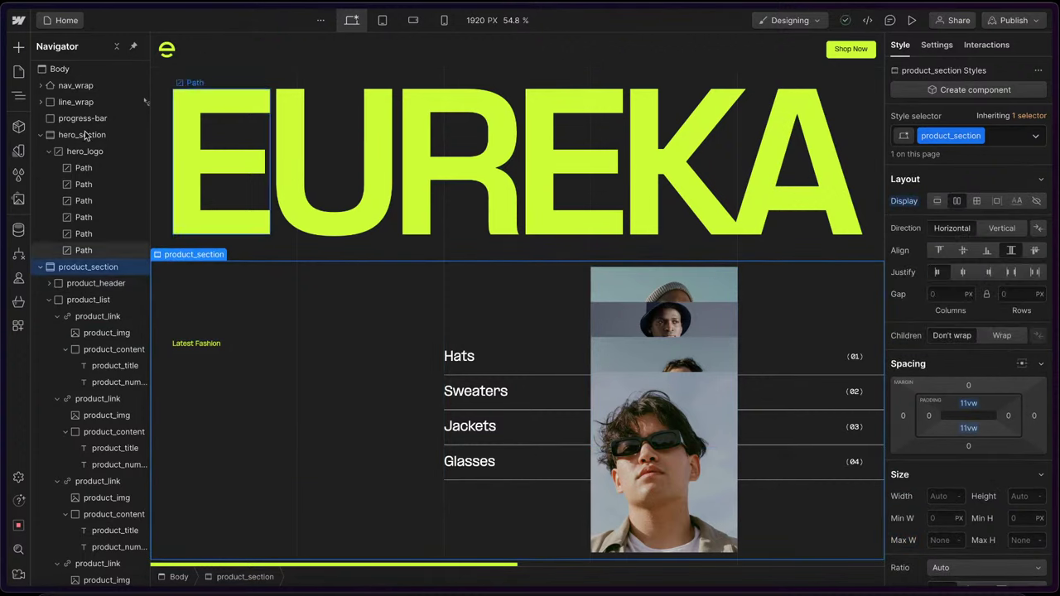
- Switch to the Eureka Lander design in Figma and copy the round svg-patch badge above the large image as SVG
mouse_move(2, 156)
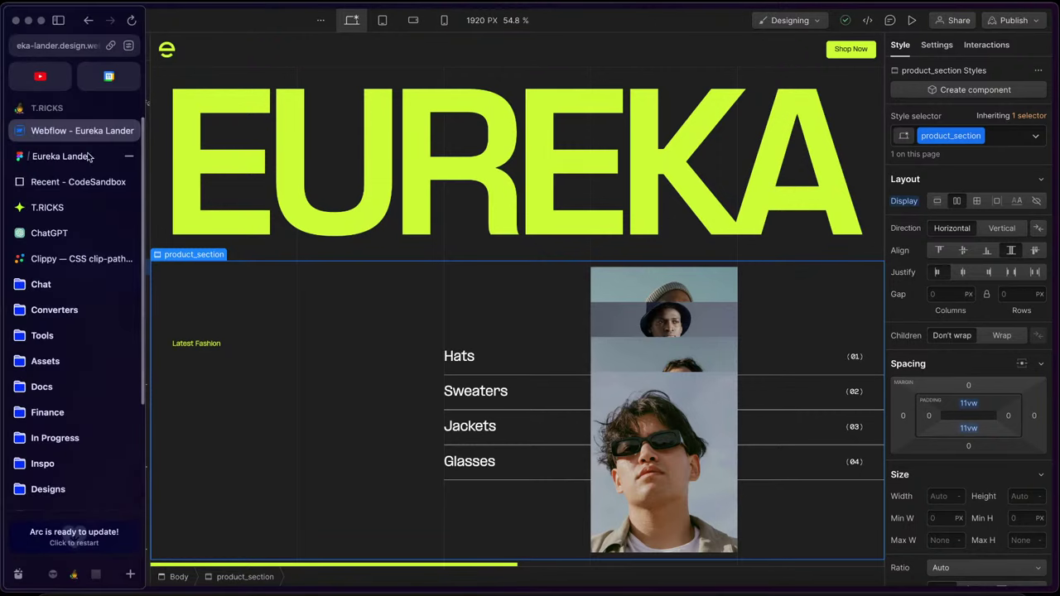
left_click(90, 157)
scroll(331, 350, "down", 3)
scroll(329, 351, "down", 3)
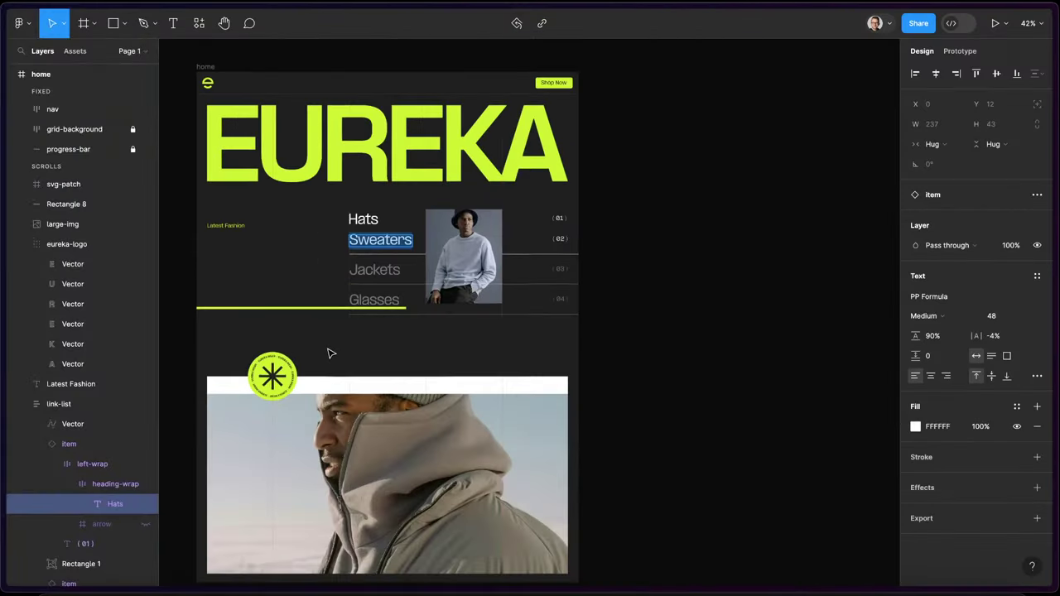
scroll(328, 353, "left", 3)
left_click(353, 336)
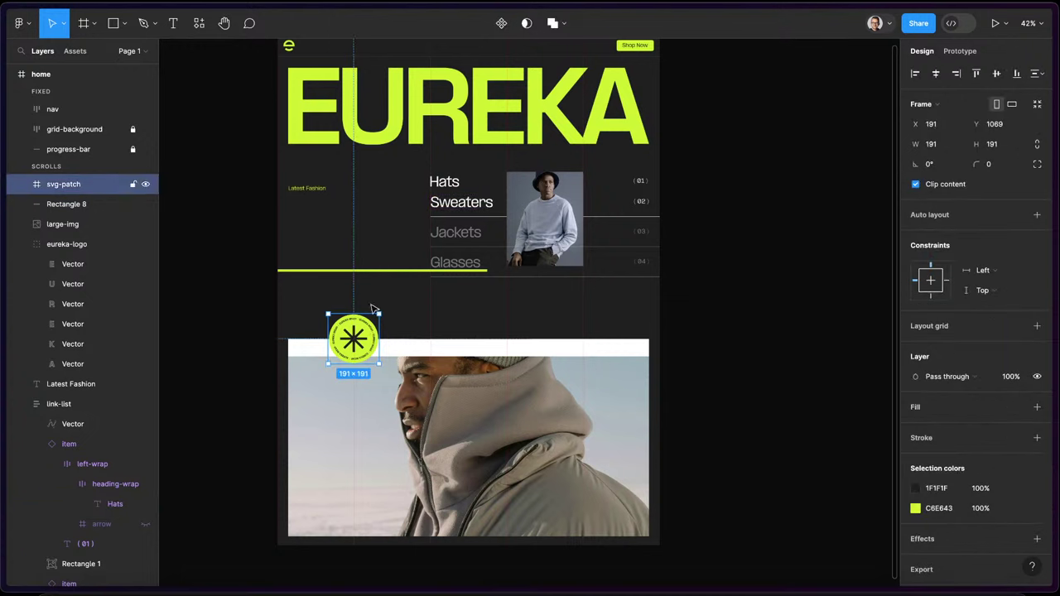
scroll(337, 352, "up", 5)
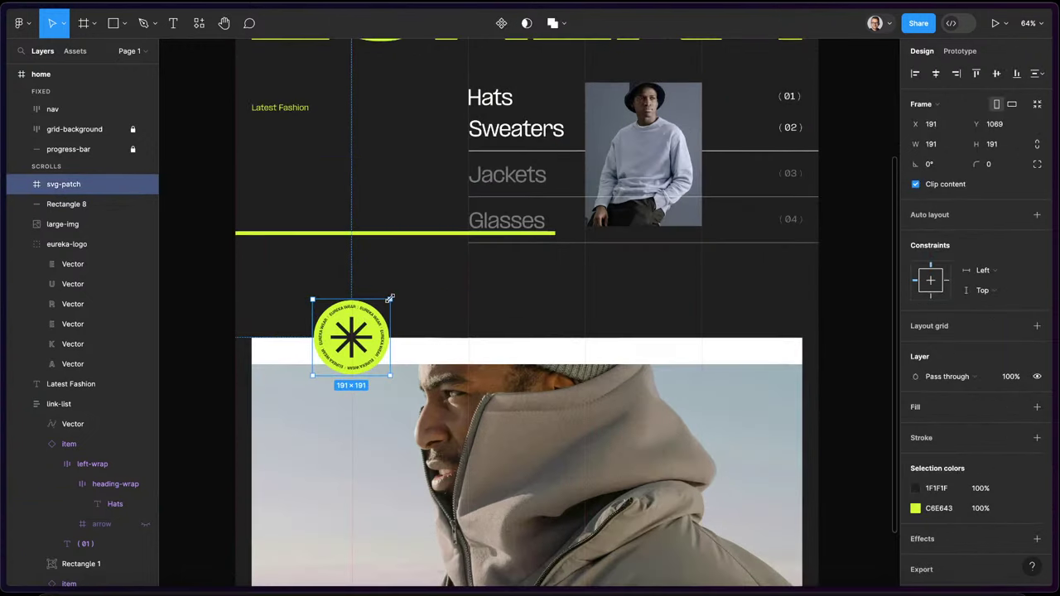
left_click_drag(389, 296, 317, 450)
key("ctrl+z")
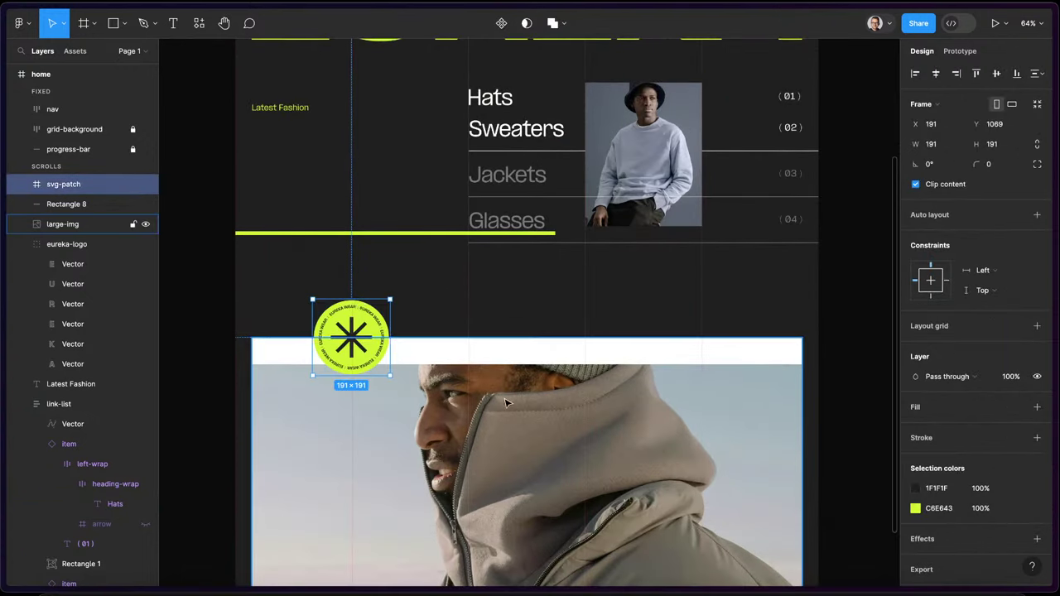
scroll(359, 377, "left", 2)
scroll(359, 377, "down", 1)
scroll(298, 313, "down", 1)
scroll(289, 239, "up", 2)
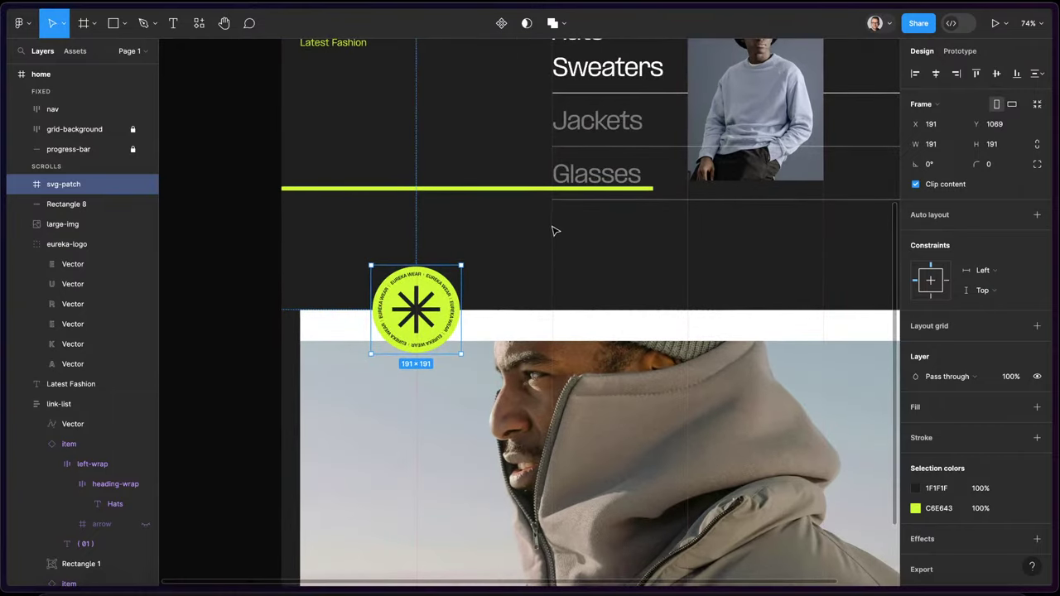
right_click(416, 290)
mouse_move(491, 246)
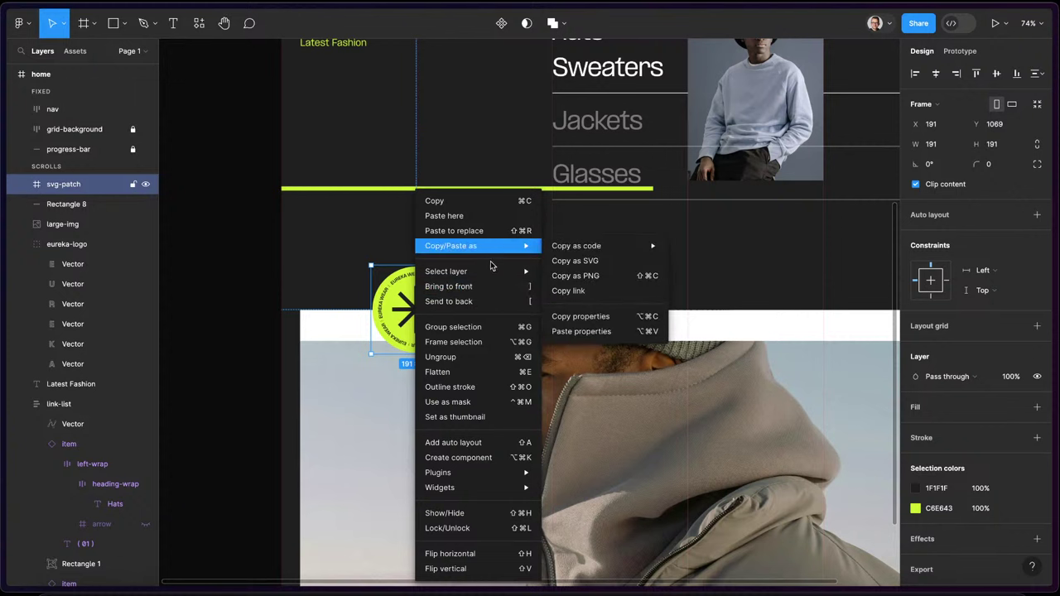
left_click(621, 263)
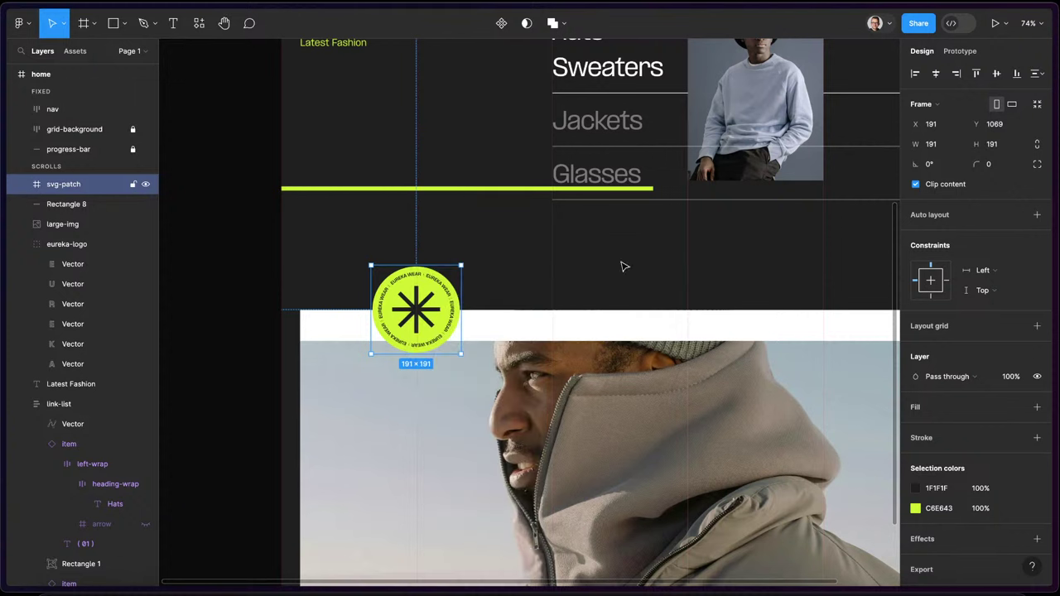
- Switch back to Webflow, add a div block at the end of the body and give it the class svg_wrap
mouse_move(6, 132)
left_click(91, 133)
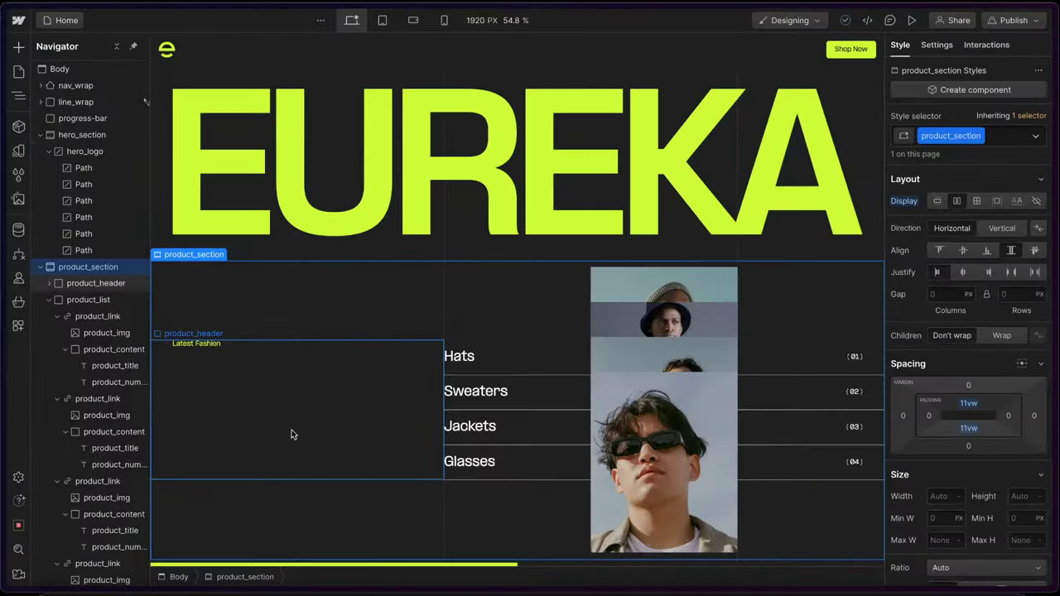
left_click(116, 46)
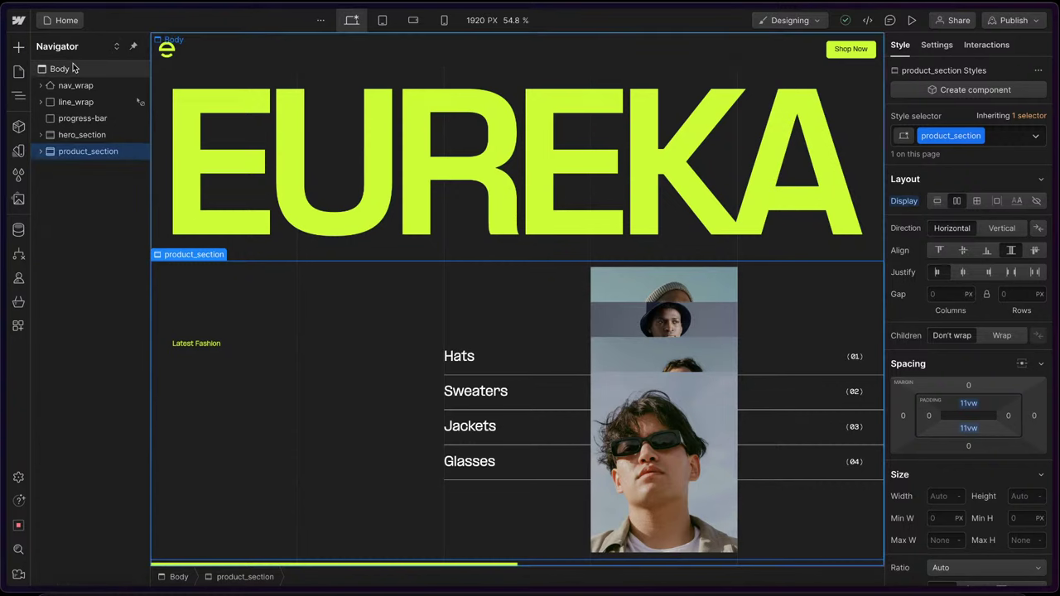
left_click(74, 68)
key("super+k")
type("div")
key("Return")
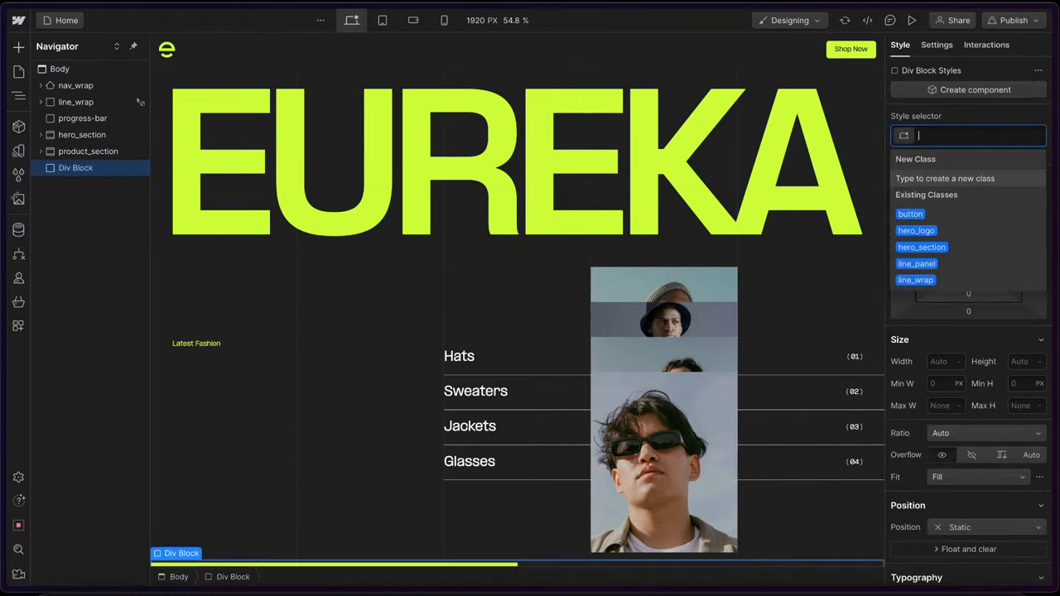
type("svg_")
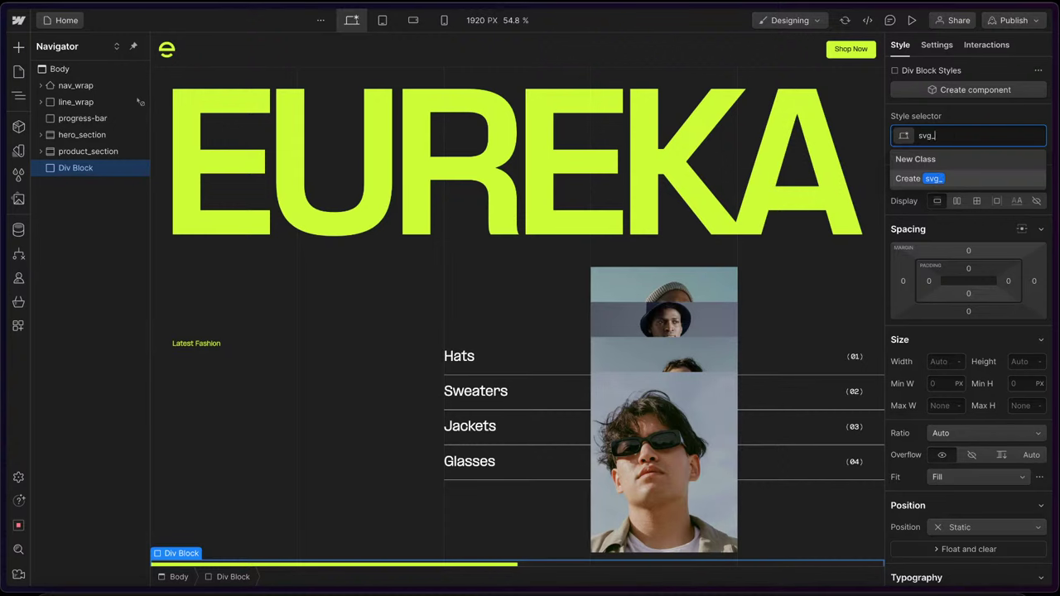
type("wrap")
key("Return")
- Set the width of svg_wrap to 40%
scroll(201, 156, "down", 1)
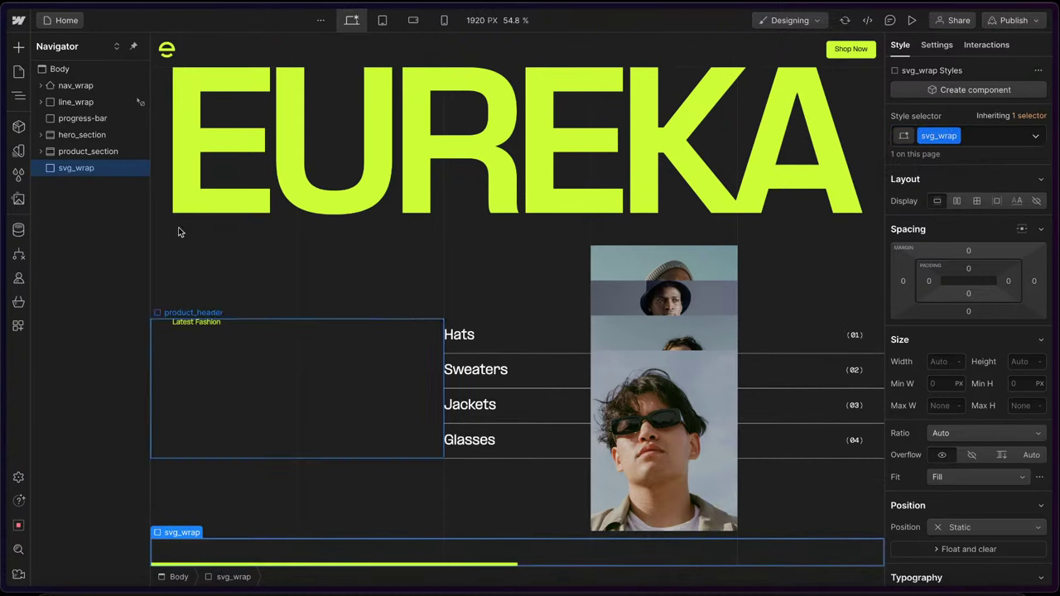
left_click(945, 361)
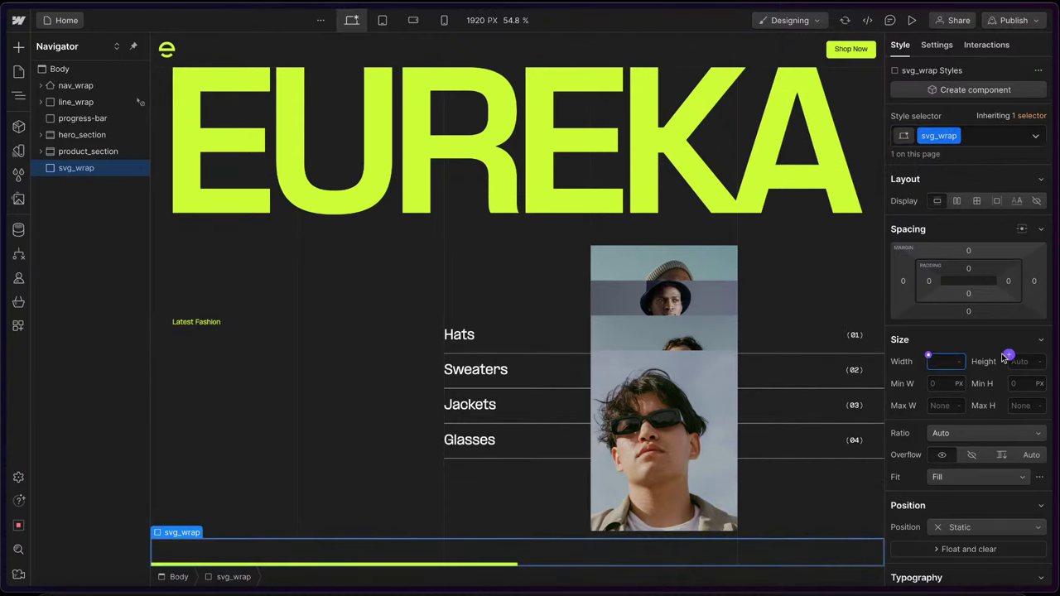
type("40")
key("Return")
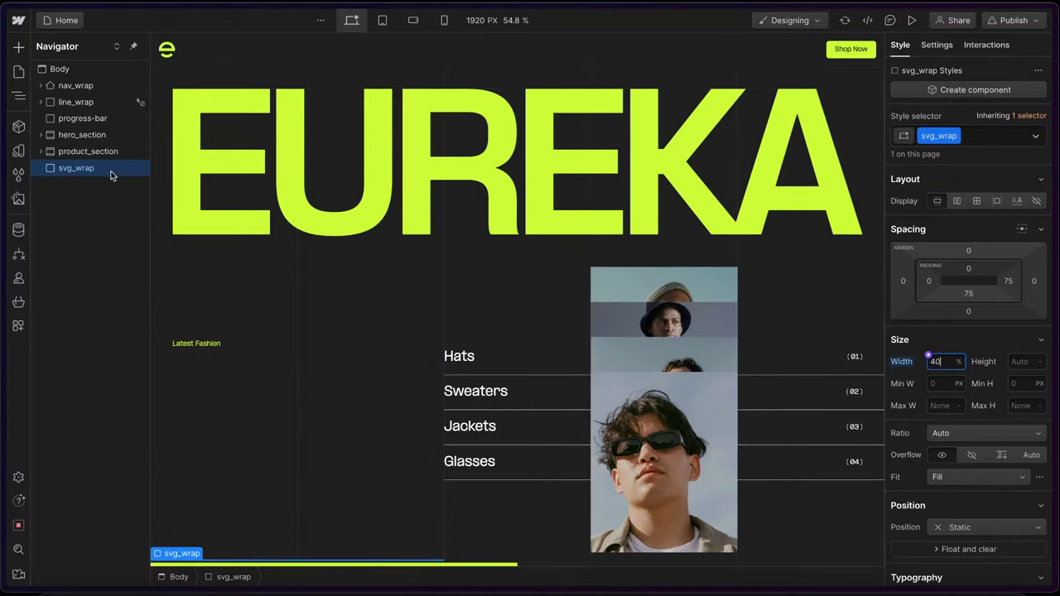
- Launch the SVG Import app and paste the copied badge code into svg_wrap
left_click(19, 325)
mouse_move(105, 119)
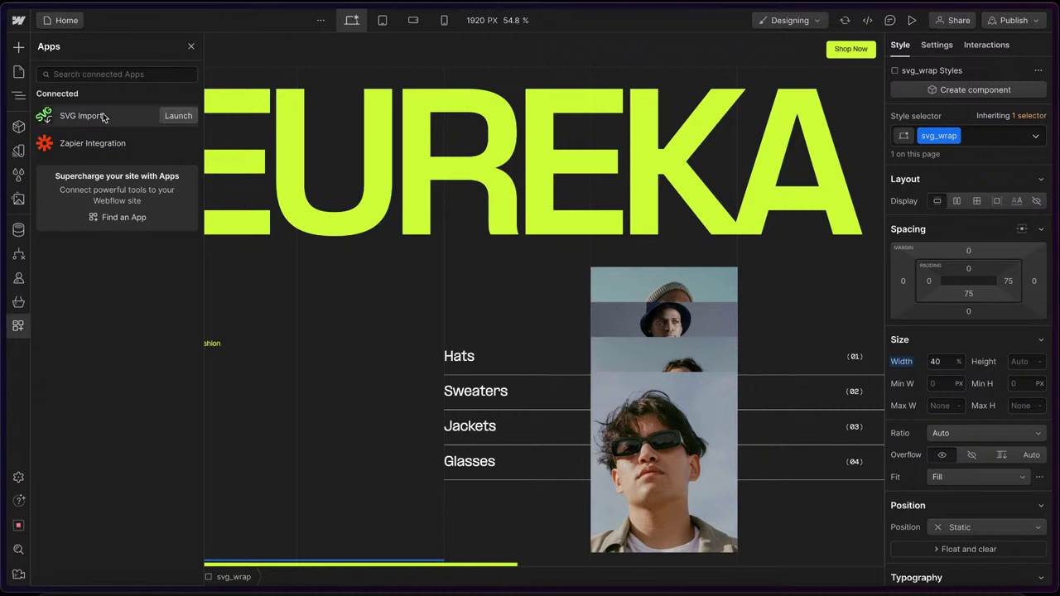
left_click(178, 116)
left_click(525, 275)
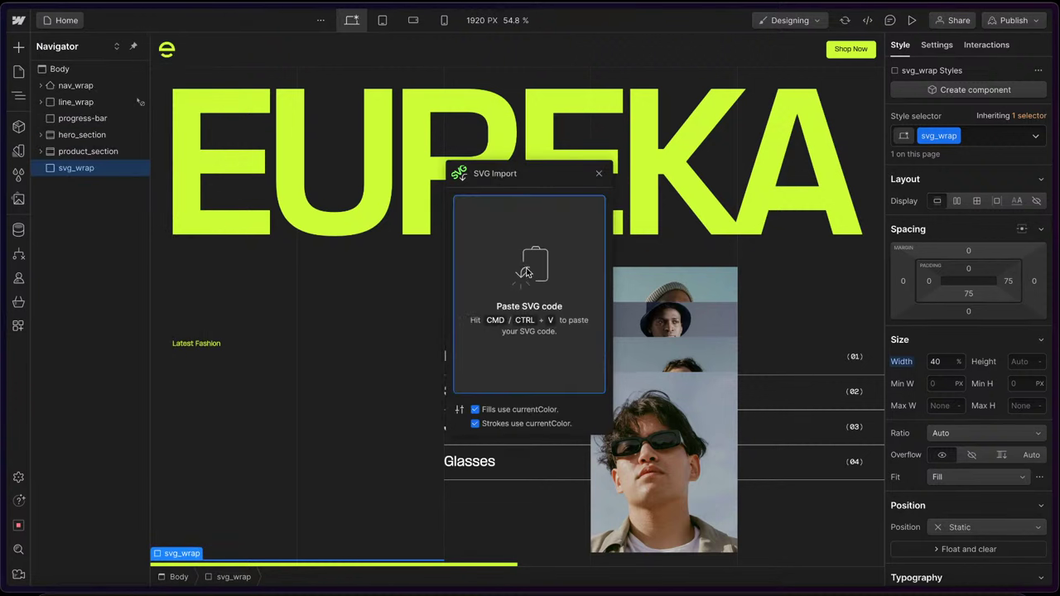
key("ctrl+v")
- Give the imported Svg inside svg_wrap the class svg_element
left_click(41, 168)
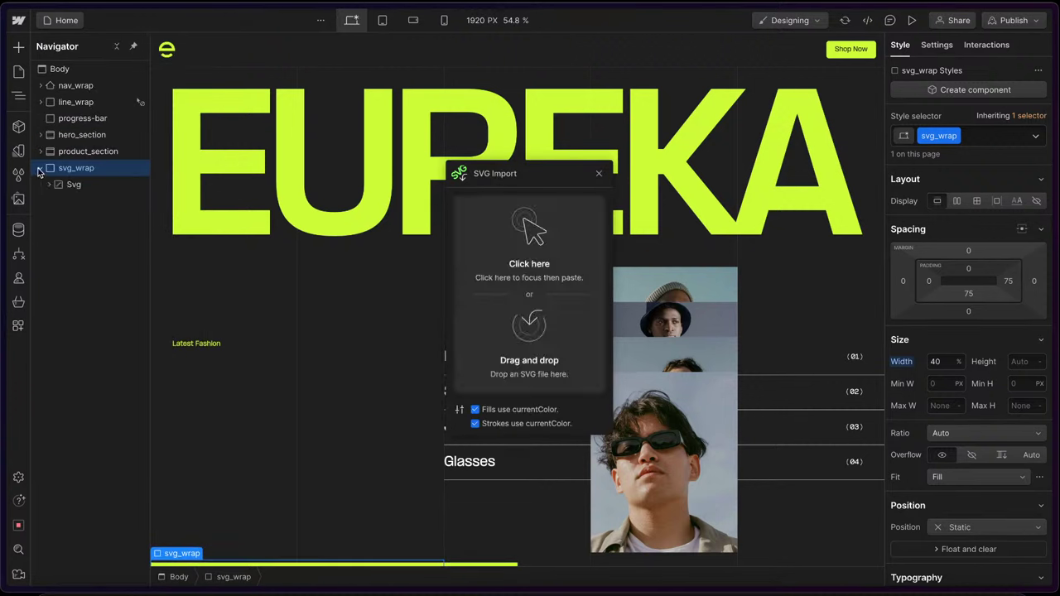
left_click(74, 184)
left_click(998, 135)
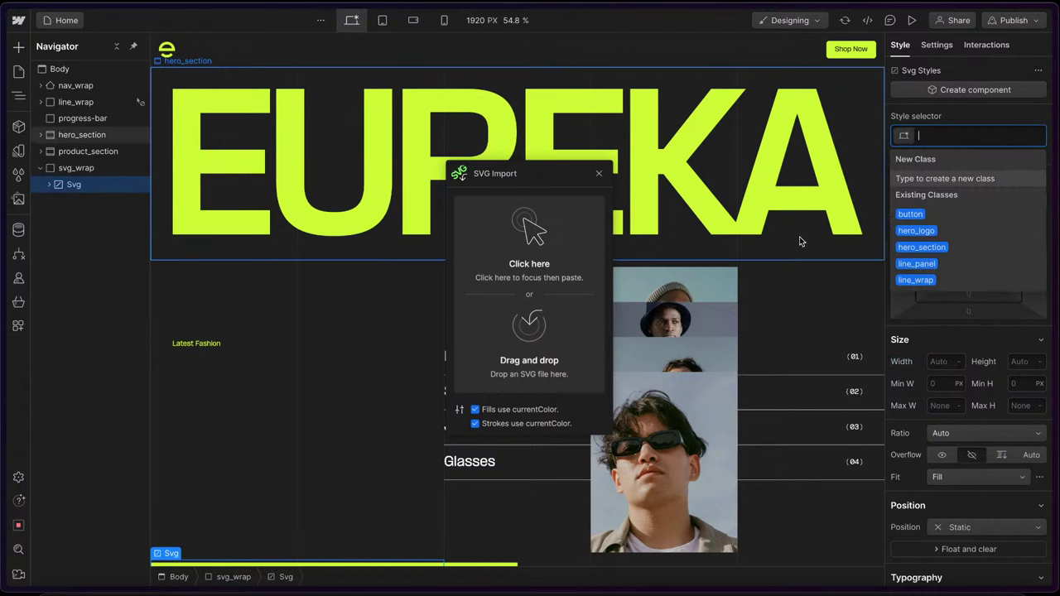
type("svg_el")
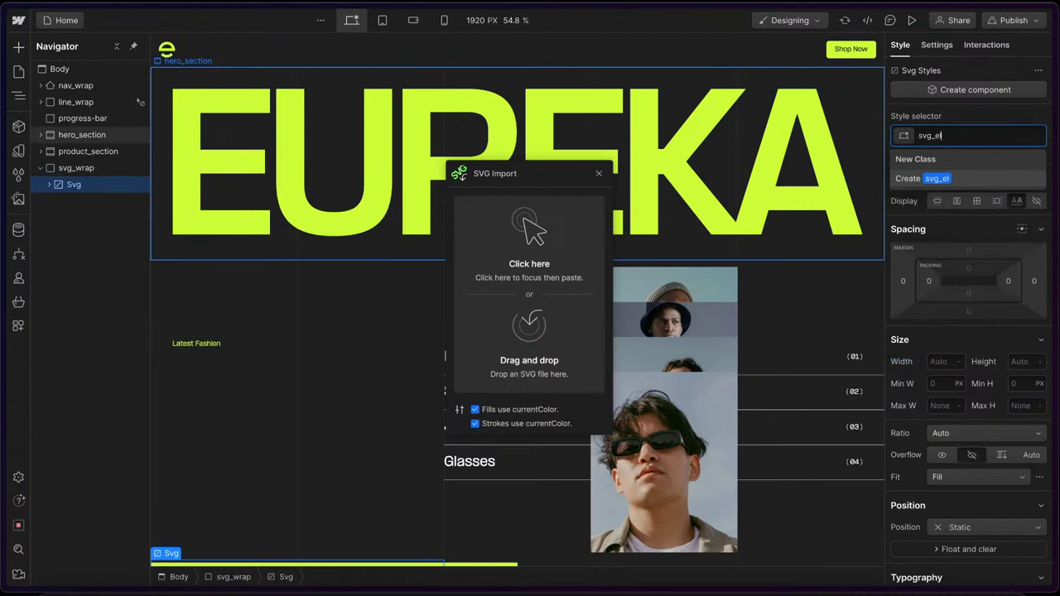
type("ement")
key("Return")
- Set the color of svg_element to the dark variable and expand the element to show its paths
scroll(832, 408, "down", 1)
scroll(623, 391, "down", 6)
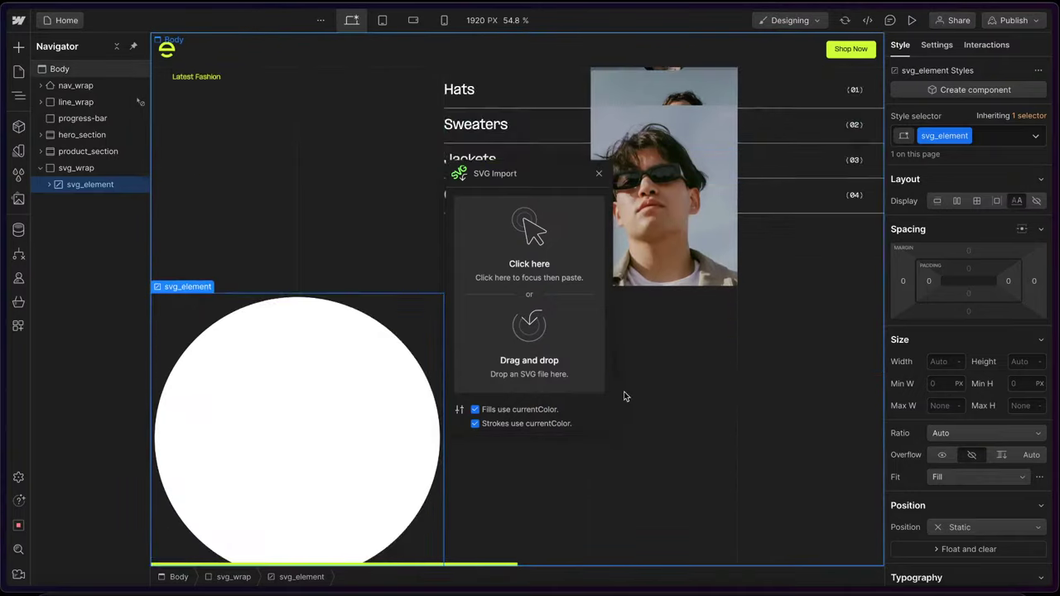
left_click(48, 184)
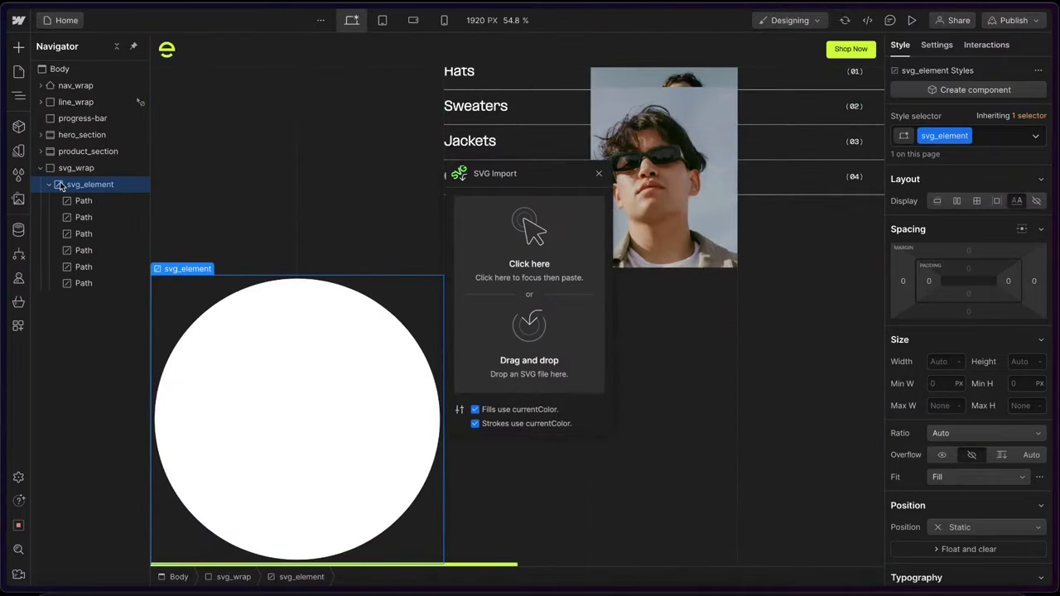
scroll(952, 405, "down", 4)
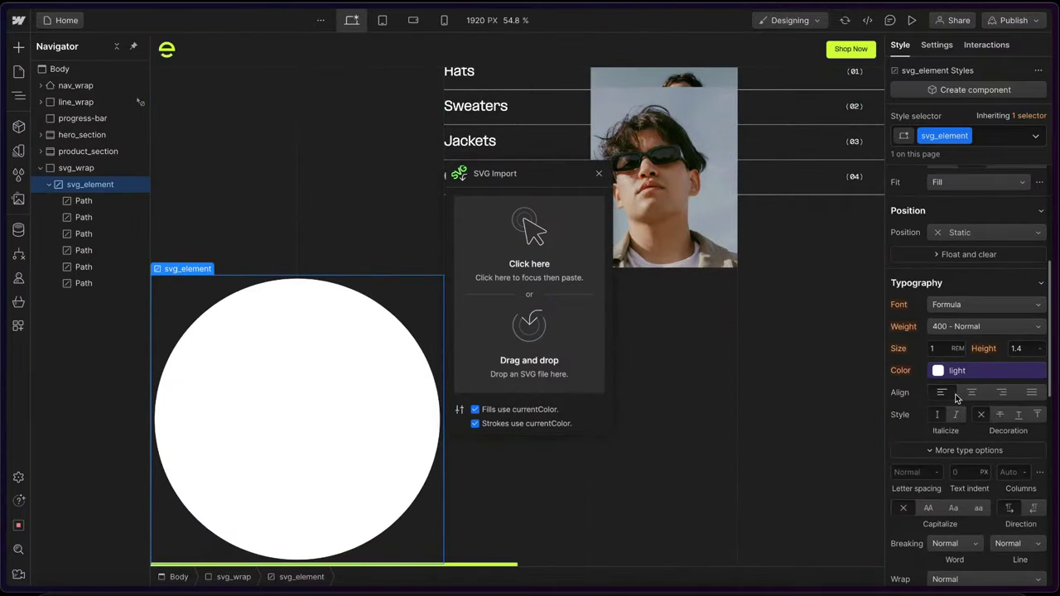
left_click(963, 374)
left_click(919, 447)
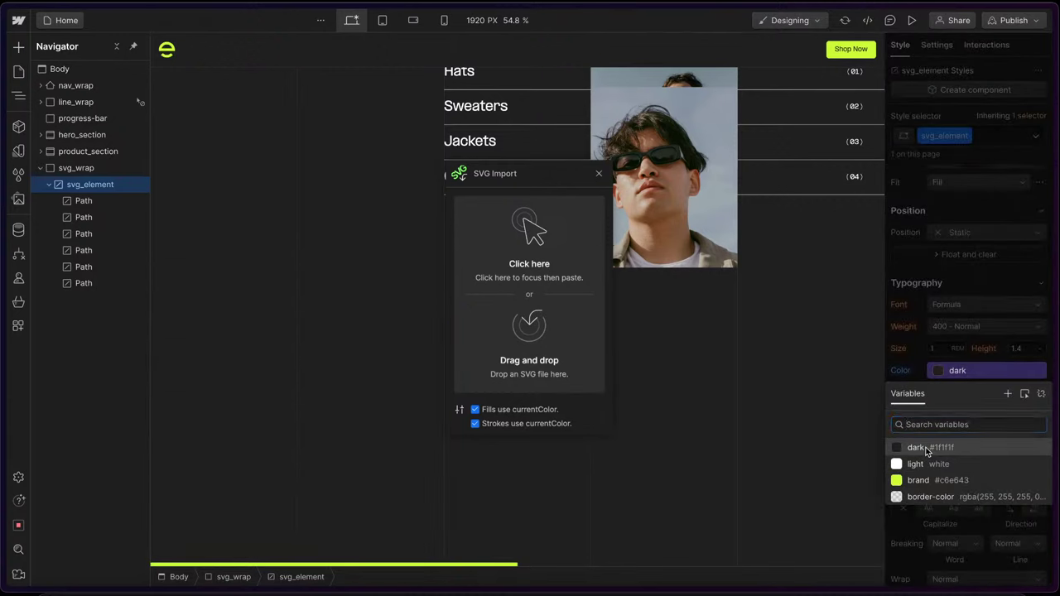
- Give the first Path inside svg_element the class svg_circle
left_click(84, 201)
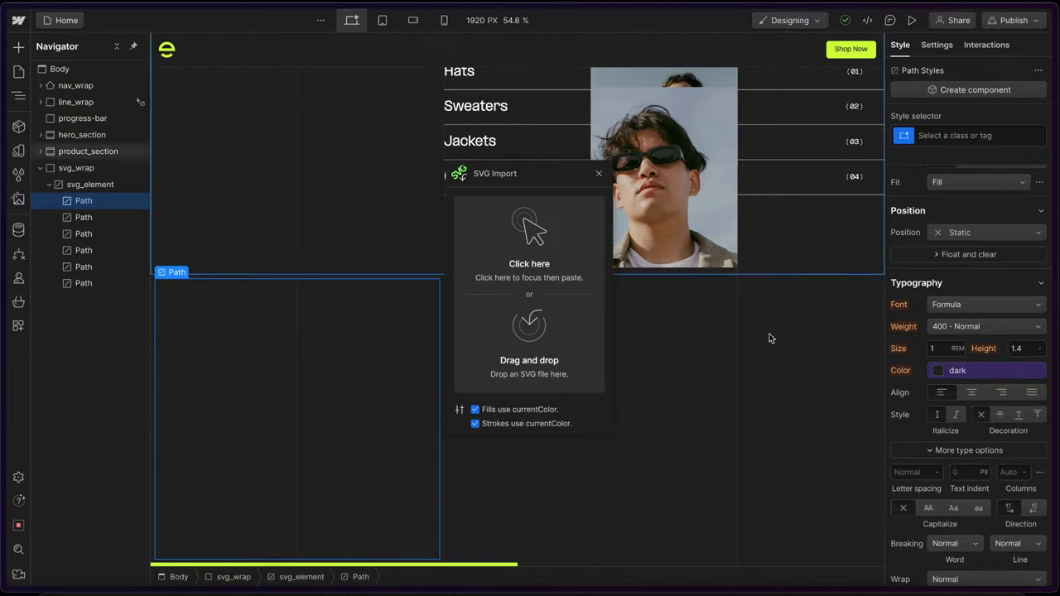
key("ctrl+Return")
type("svg_")
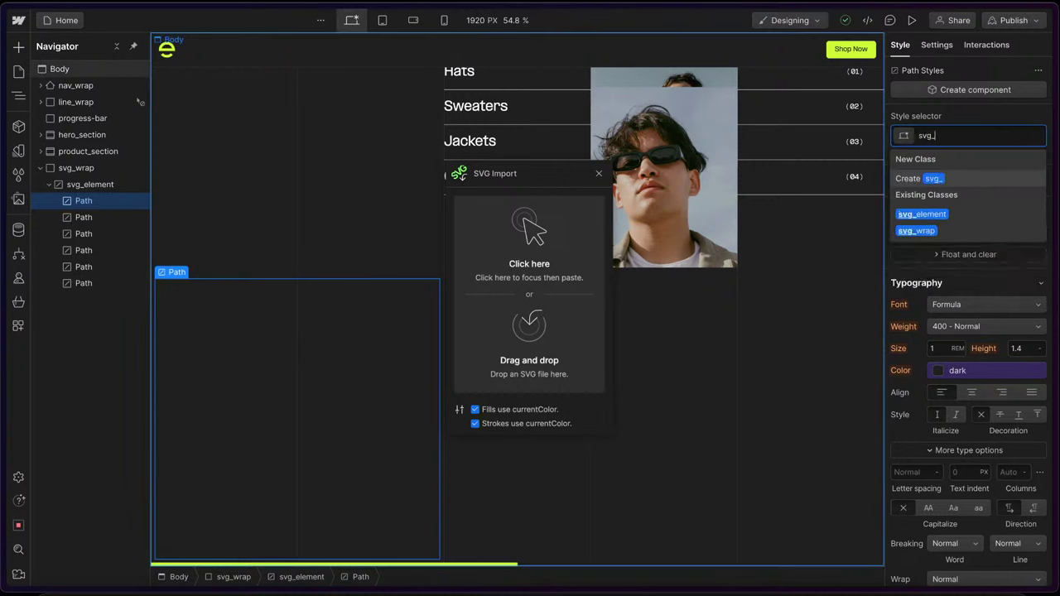
type("cl")
type("ircle")
key("Return")
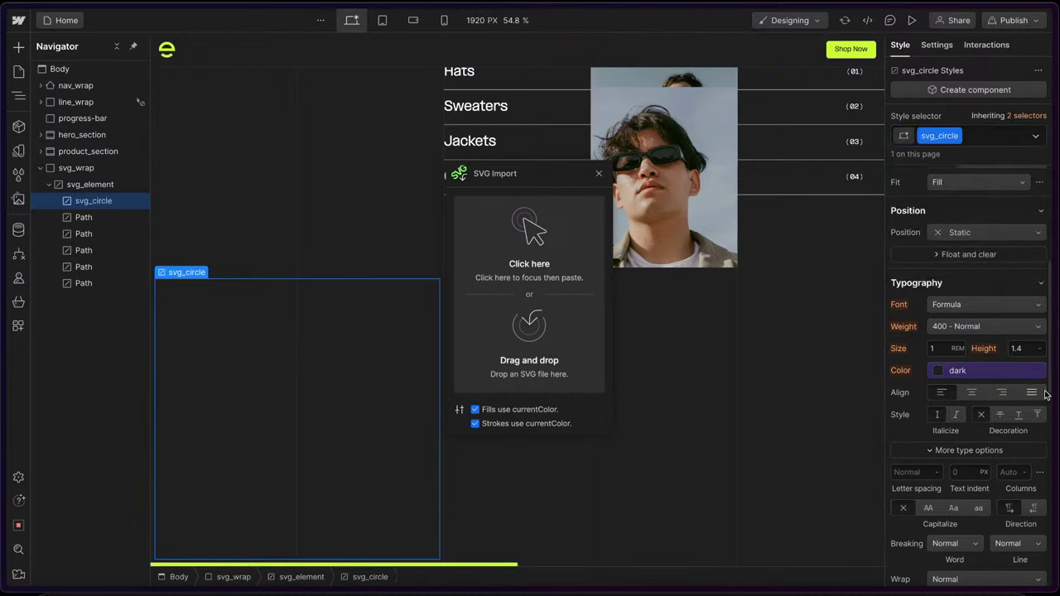
- Set the color of svg_circle to the brand variable, then select svg_element and collapse its paths
left_click(988, 371)
left_click(924, 467)
left_click(923, 479)
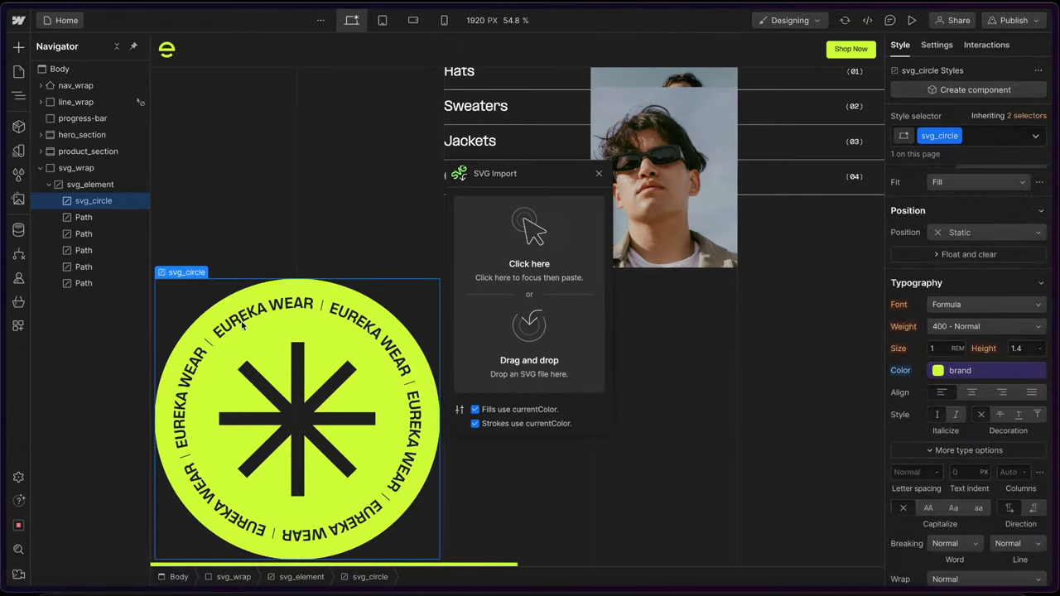
left_click(95, 235)
left_click(98, 267)
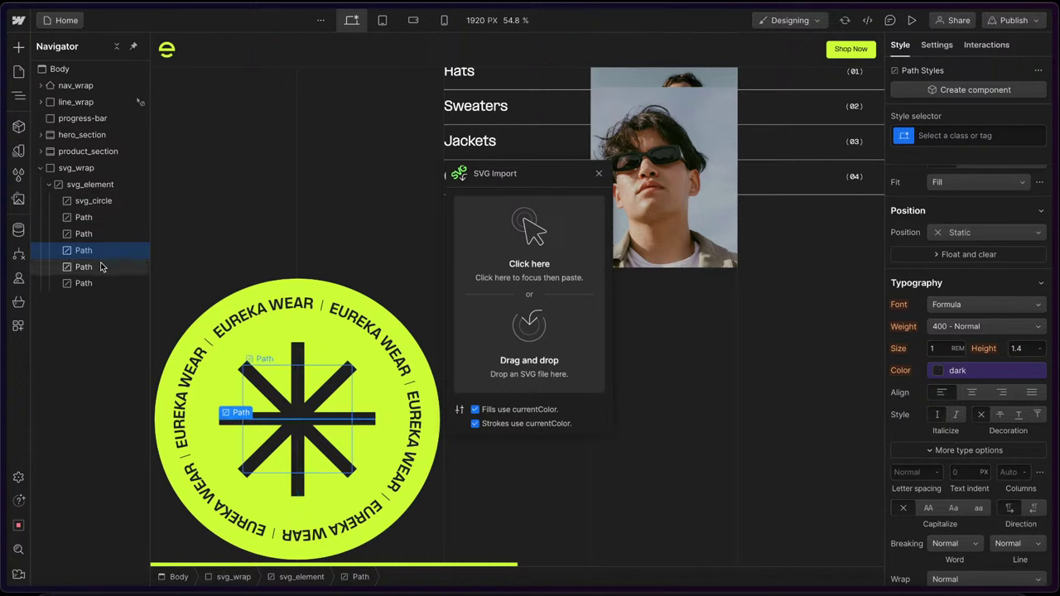
left_click(89, 184)
left_click(49, 184)
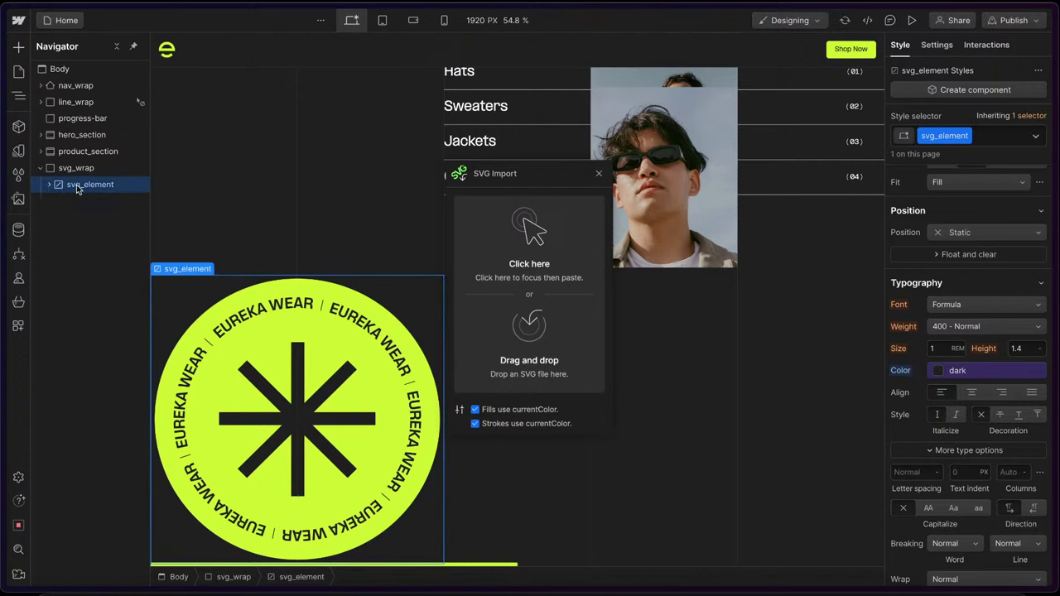
- Switch to Figma and draw a rectangle about 576 × 49 px above the badge, starting at the frame's left edge
mouse_move(4, 191)
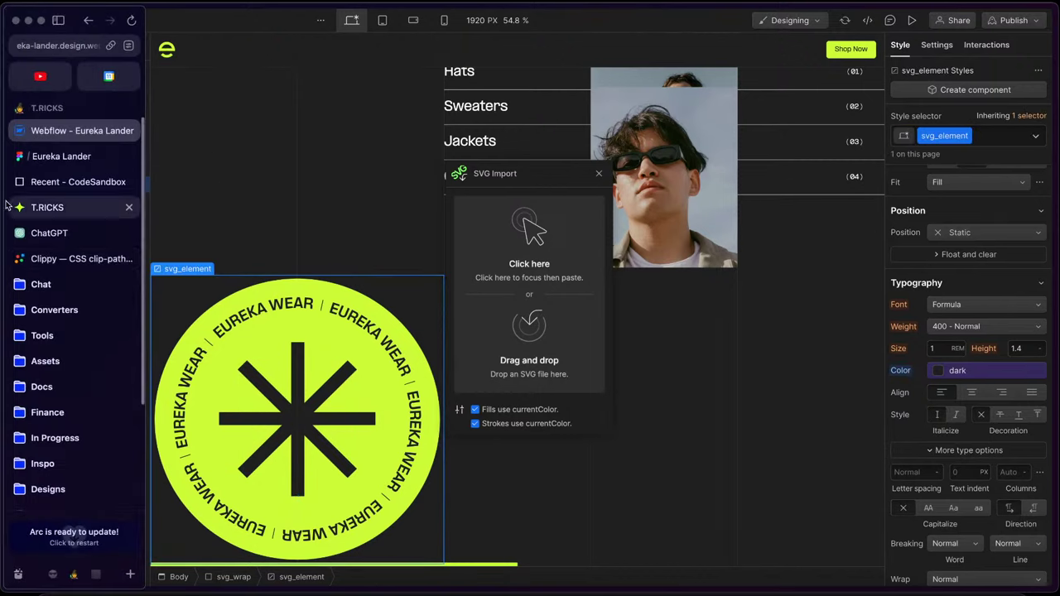
left_click(64, 156)
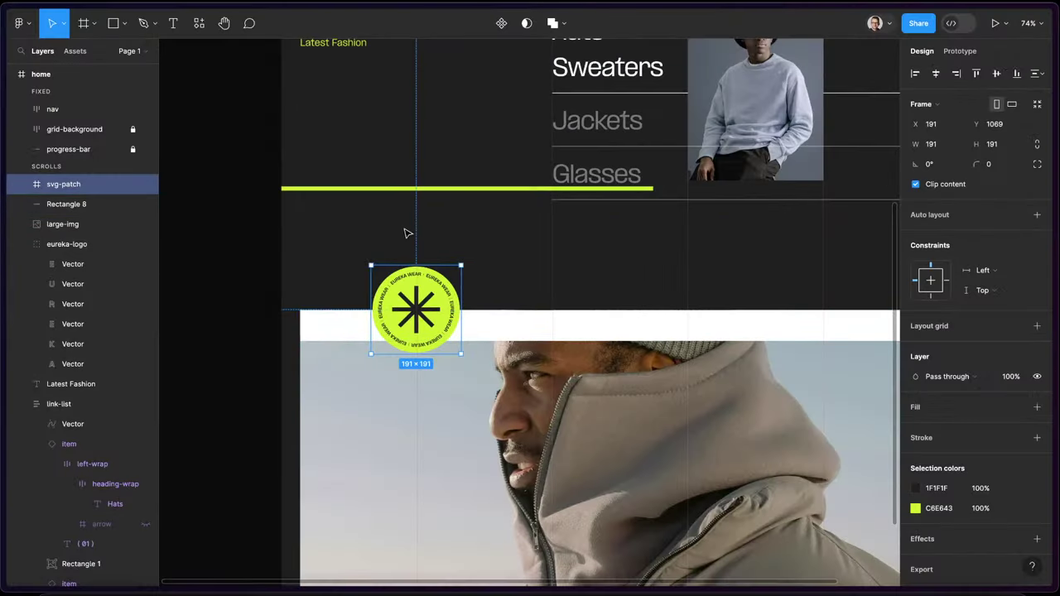
key("Escape")
key("r")
mouse_move(281, 223)
left_mouse_down()
mouse_move(440, 246)
mouse_move(553, 245)
left_mouse_up()
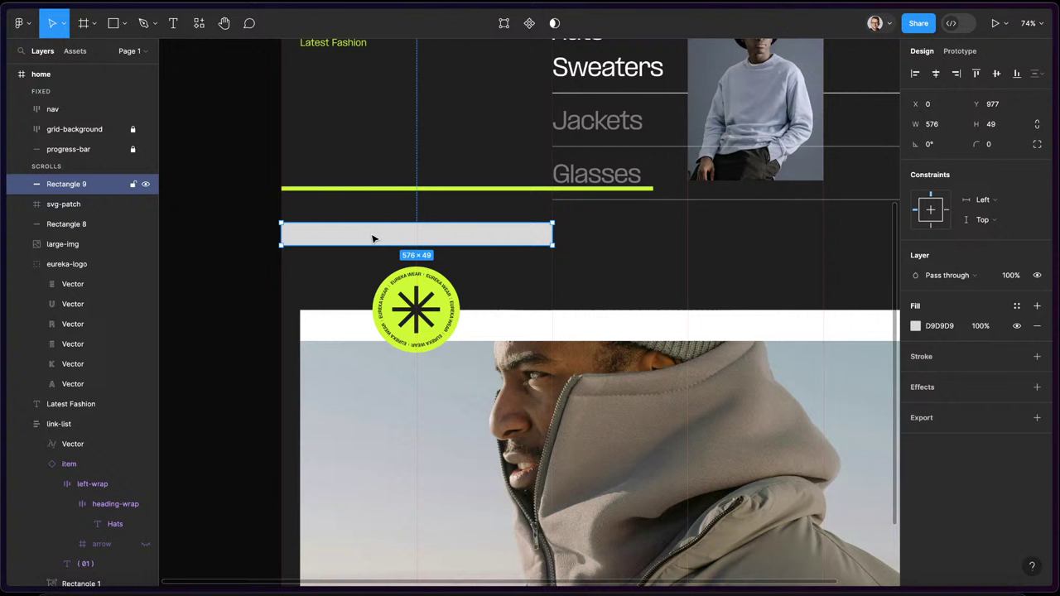
- Check the widths of the drawn rectangle and the svg-patch badge
left_click(947, 125)
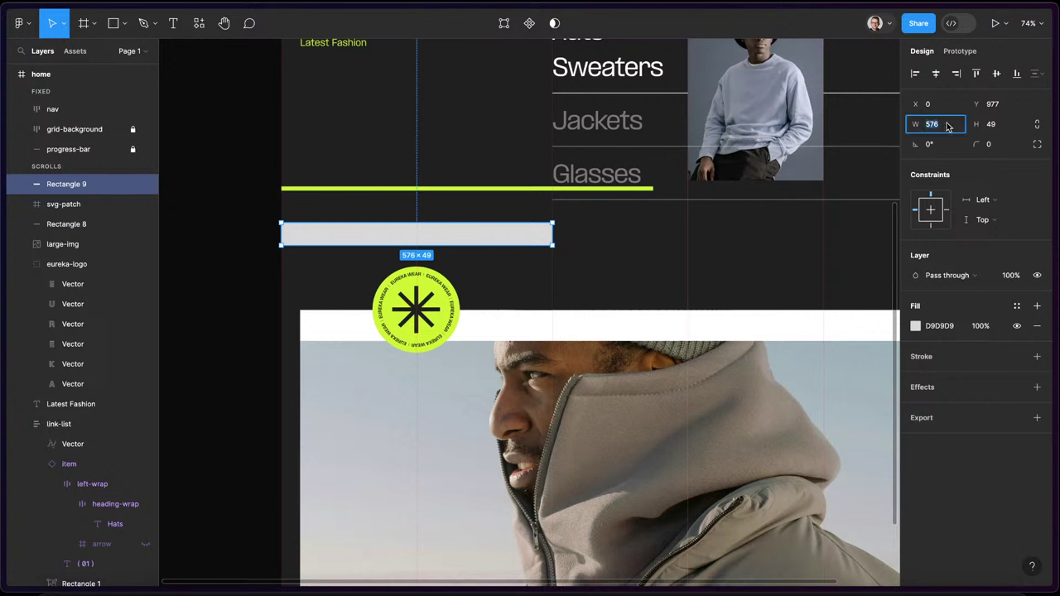
left_click(444, 289)
left_click(950, 145)
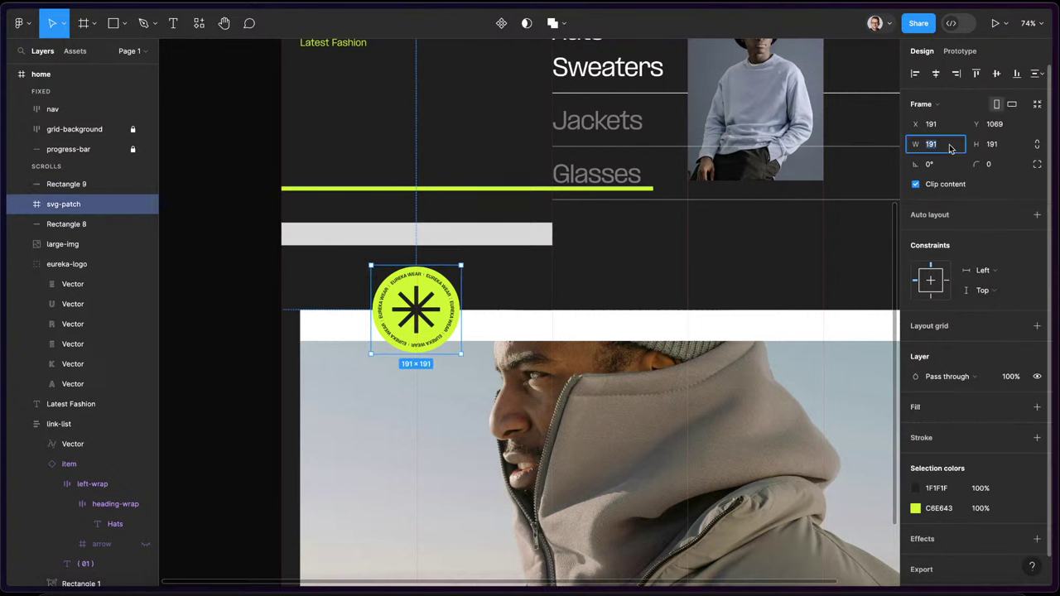
- Switch to Webflow and set the width of svg_element to 191/576 expressed as a percentage
mouse_move(4, 249)
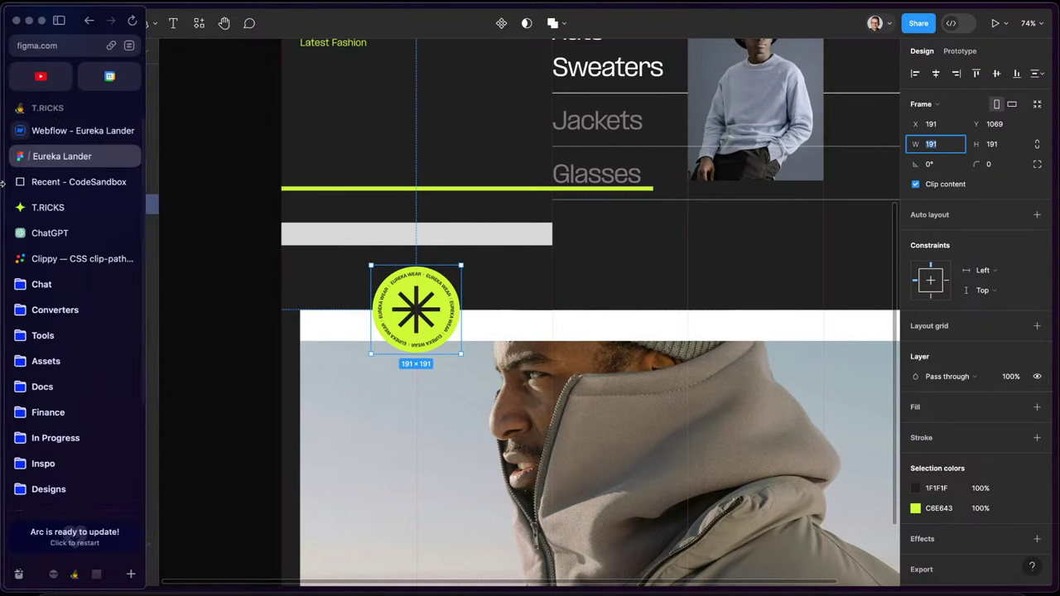
left_click(58, 126)
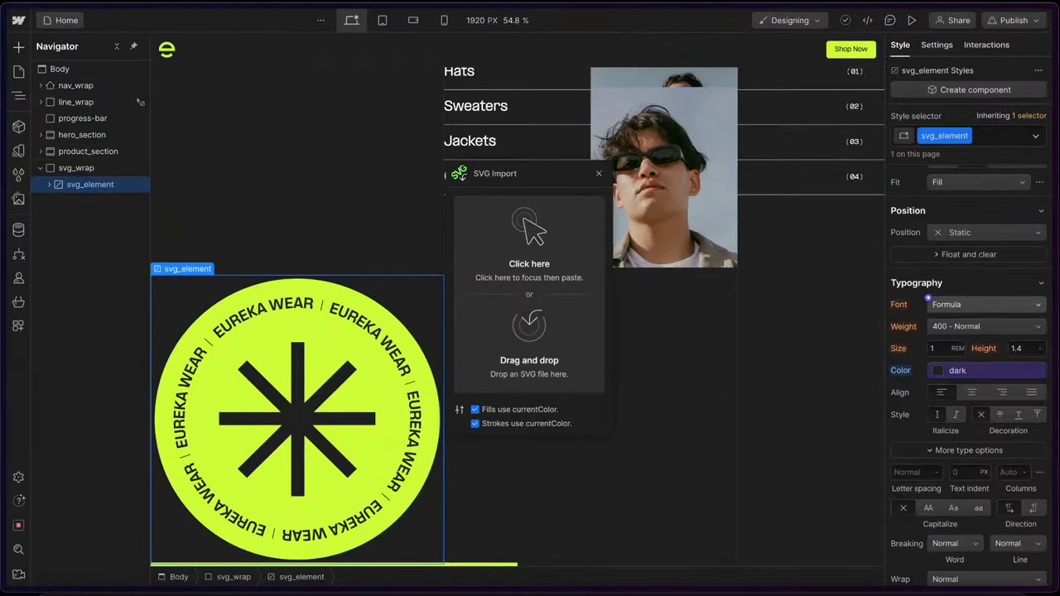
scroll(966, 299, "up", 3)
left_click(936, 341)
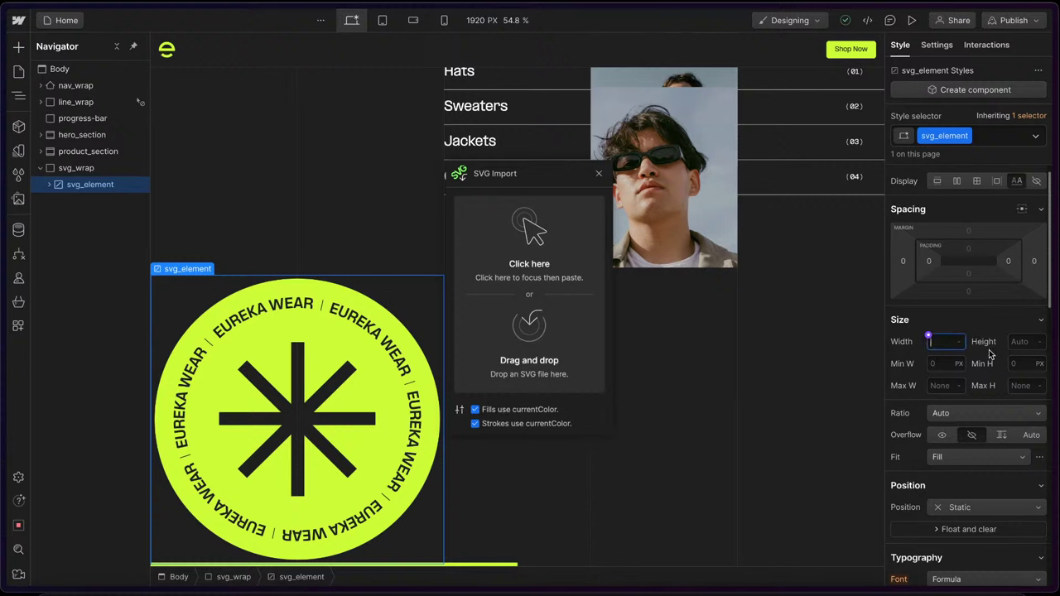
type("100")
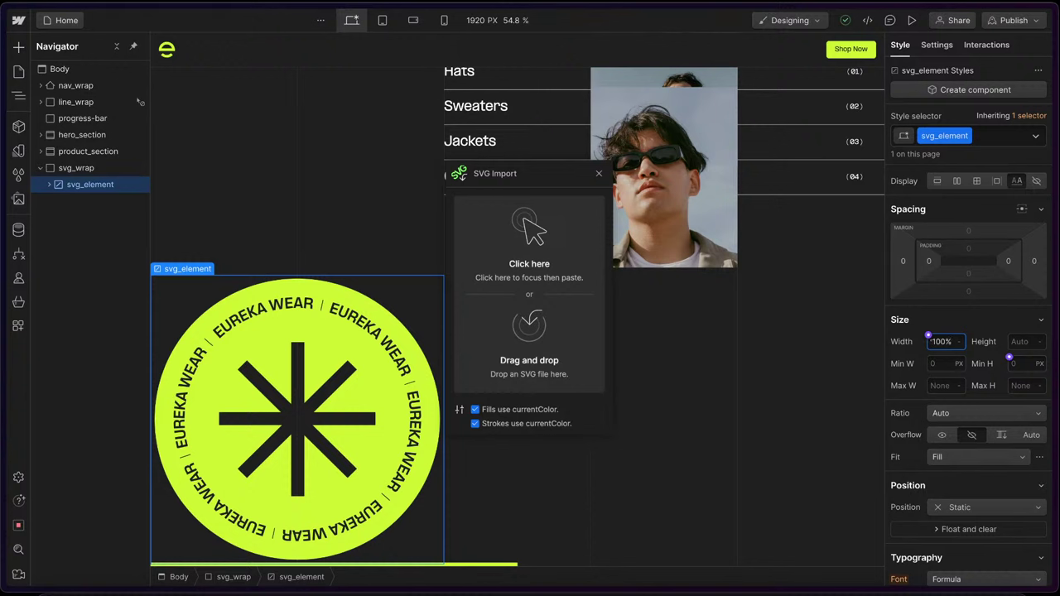
key("Return")
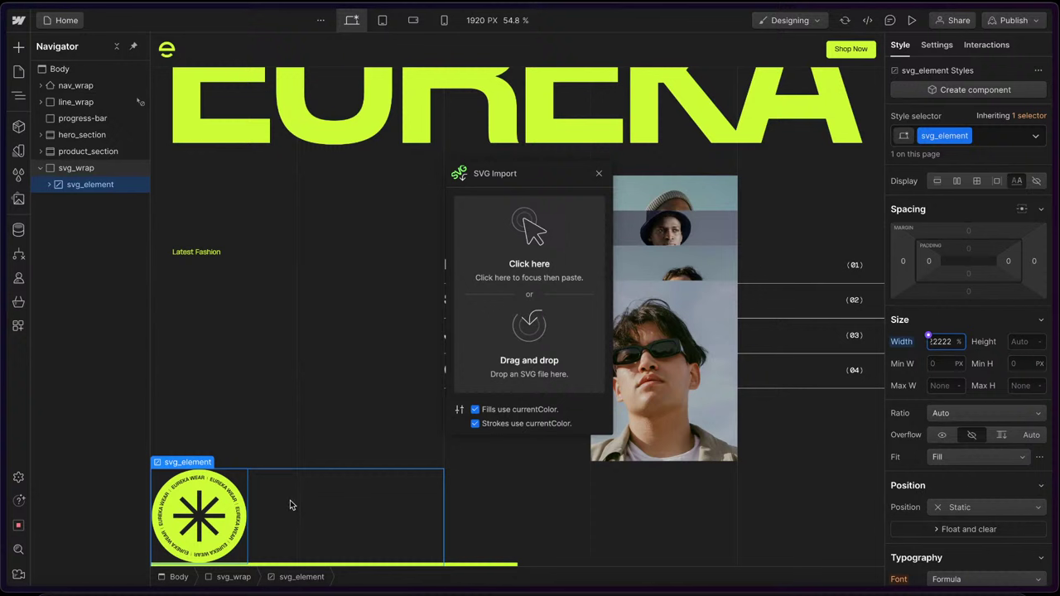
- Set svg_wrap's height to 0 px and lay it out as a horizontal flexbox with centered align and justify
left_click(293, 507)
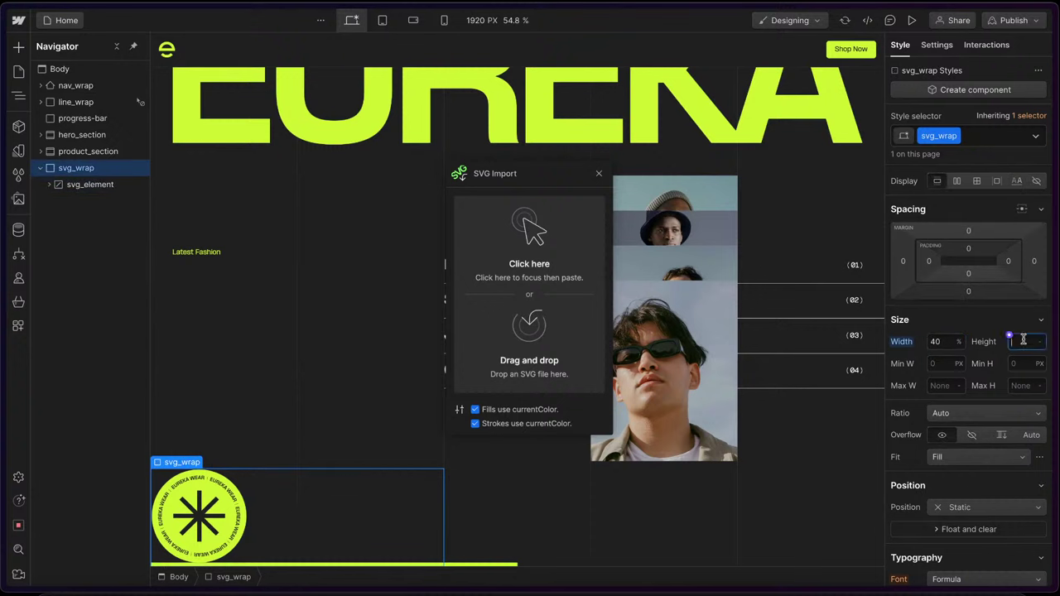
type("0")
key("Return")
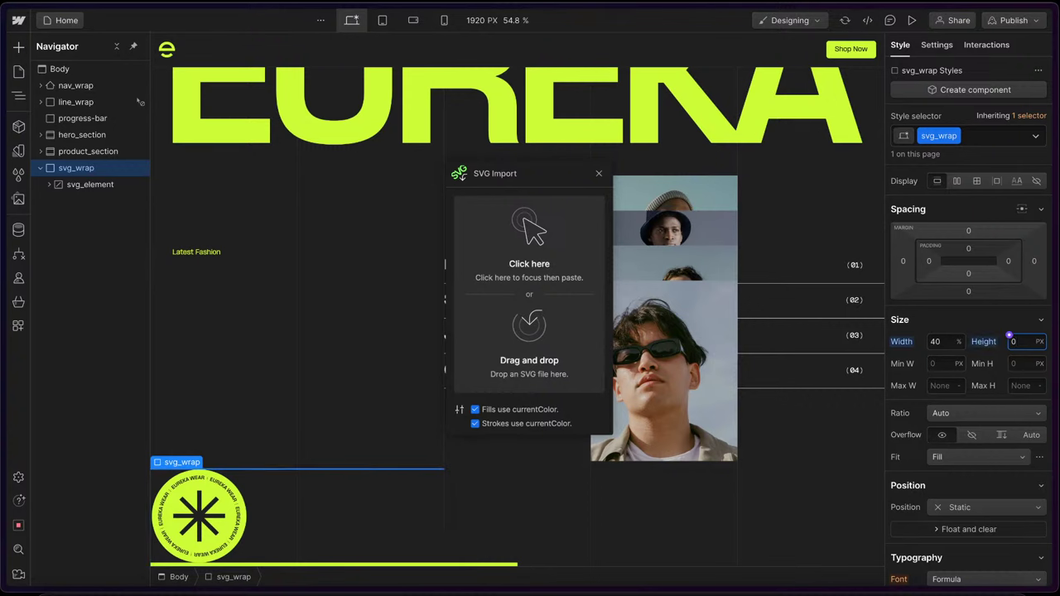
left_click(957, 184)
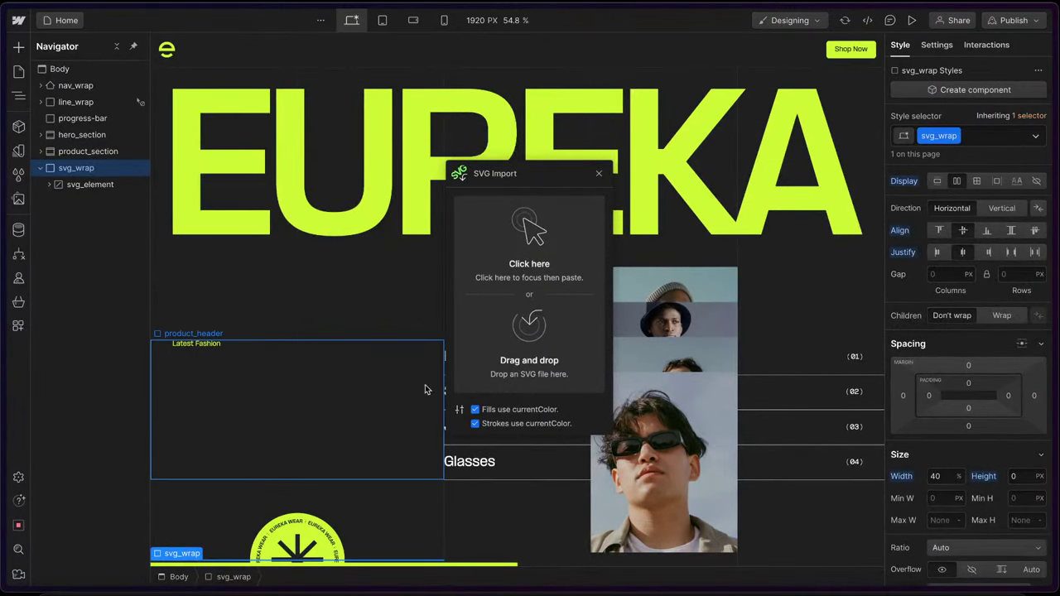
scroll(367, 401, "down", 1)
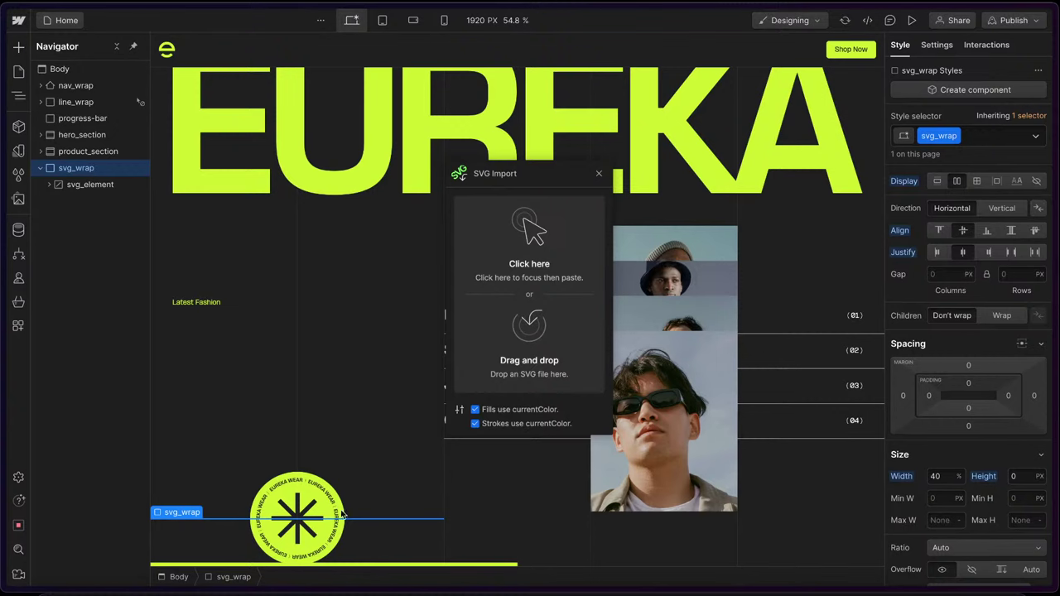
- Collapse svg_wrap, add a Section at the end of Body and give it the class img_section
left_click(39, 169)
left_click(83, 69)
key("ctrl+k")
type("se")
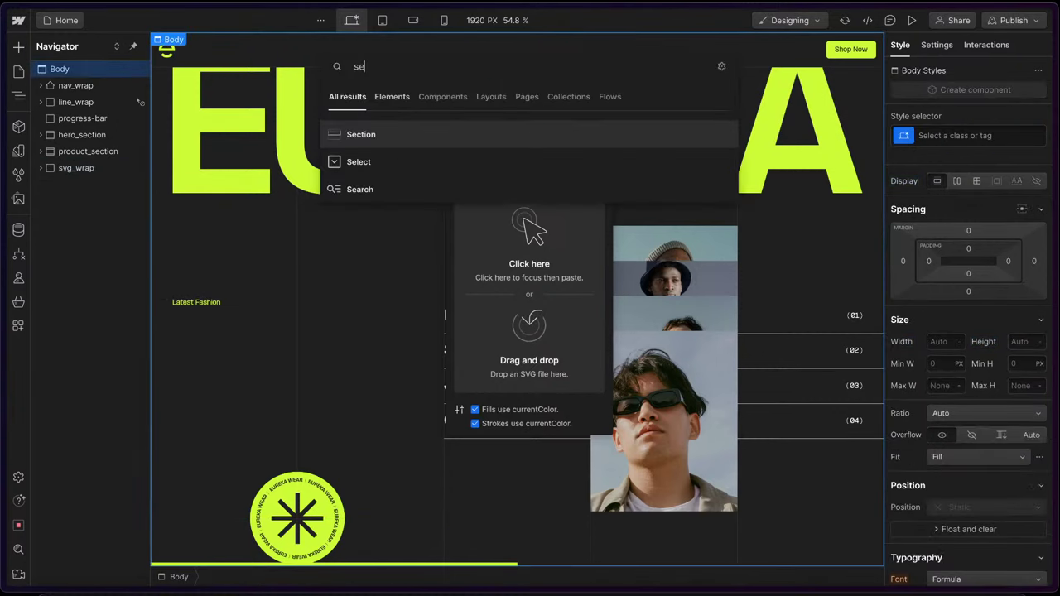
key("Return")
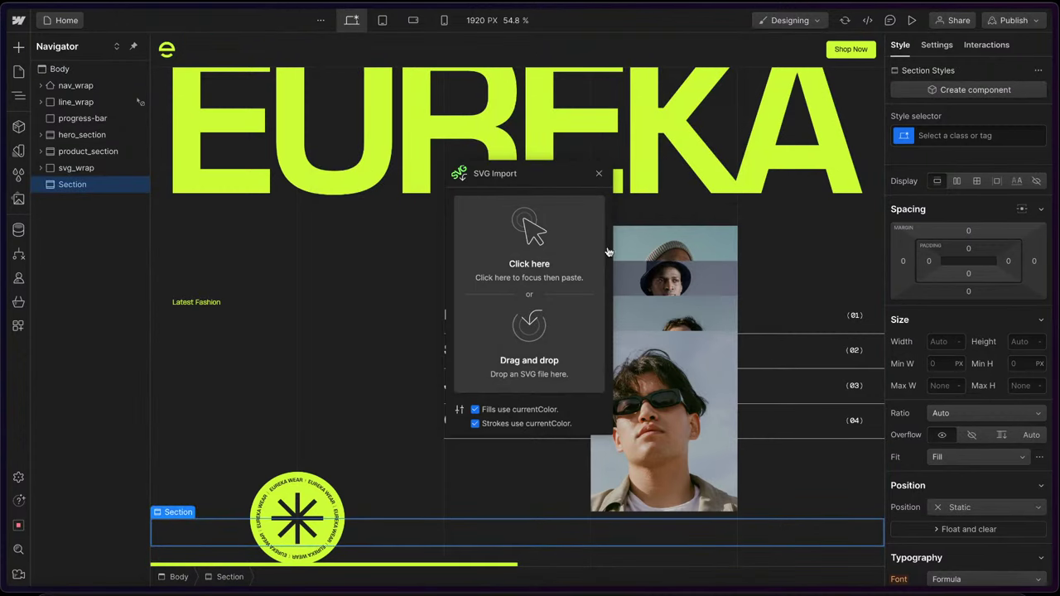
key("ctrl+Return")
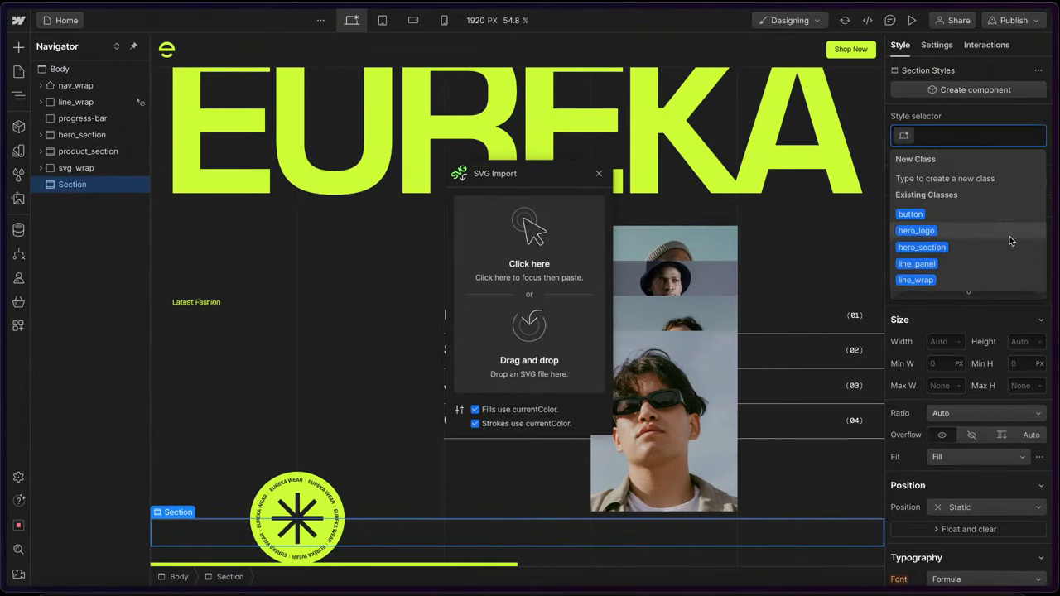
type("img_section")
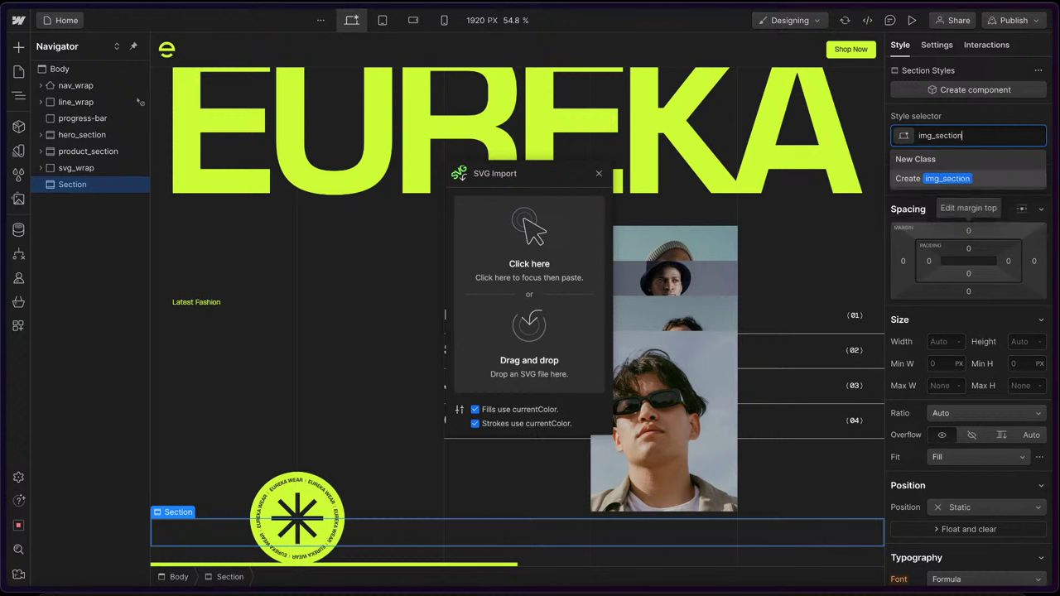
key("Return")
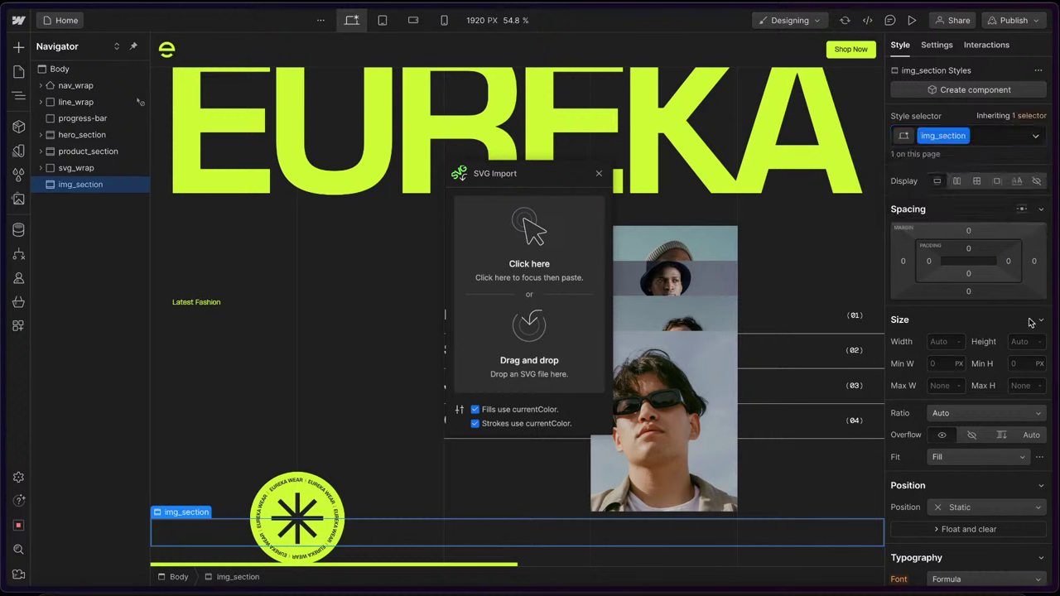
- Set the left and right padding of img_section to the page-padding main variable
left_click(949, 341)
left_click(928, 261)
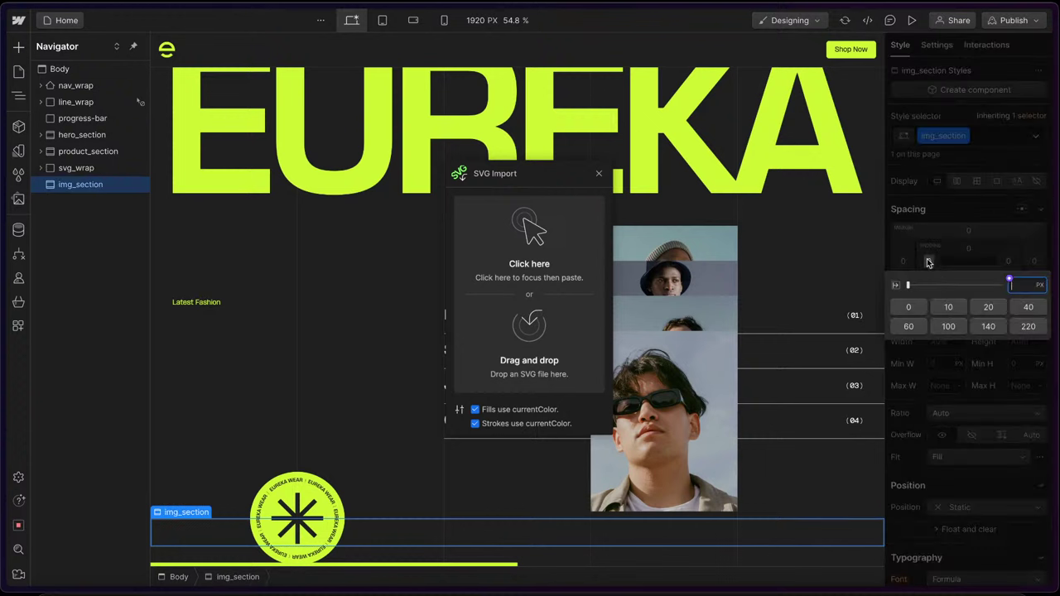
left_click(1009, 279)
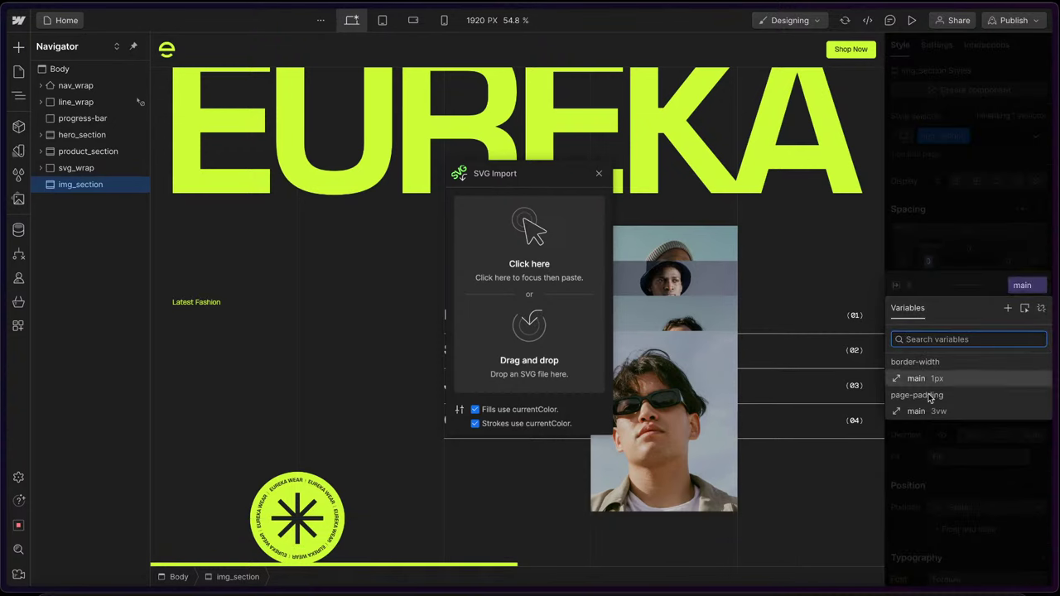
left_click(925, 413)
left_click(1009, 262)
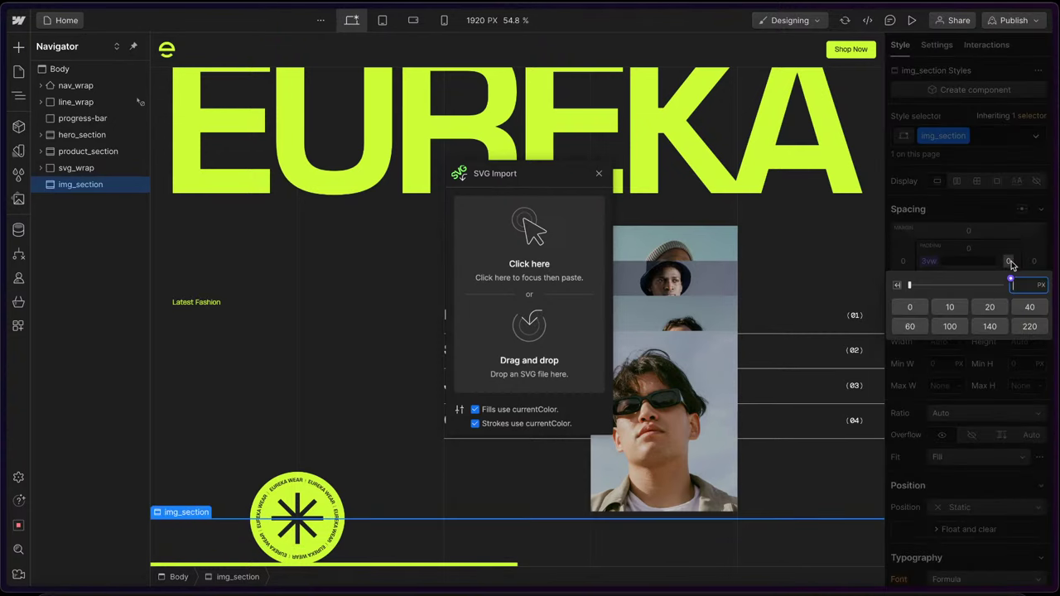
left_click(1010, 281)
left_click(922, 413)
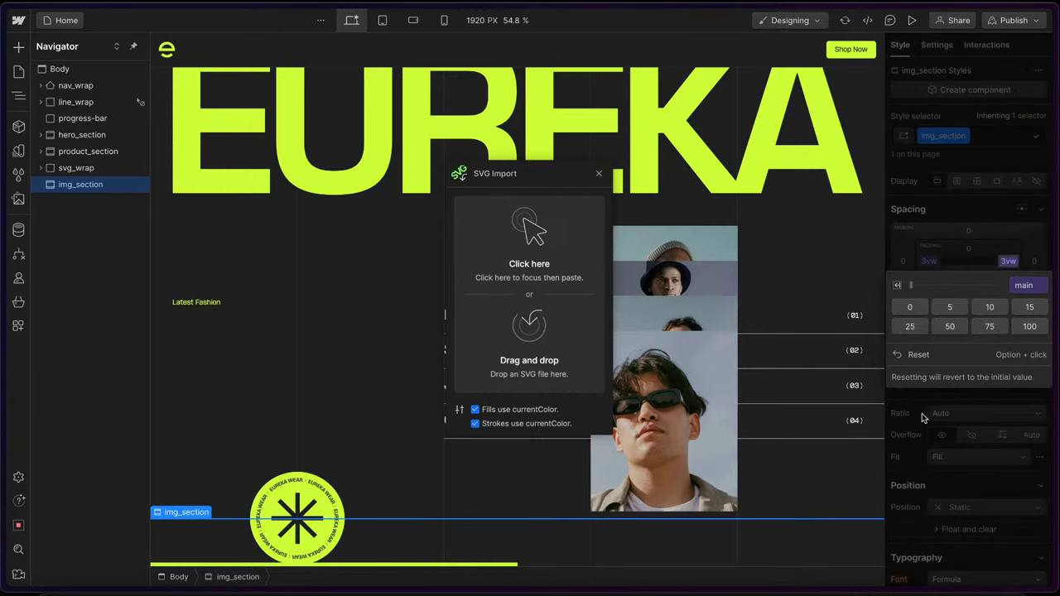
- Set the bottom padding of img_section to 100vh
left_click(1000, 249)
left_click(966, 276)
type("10")
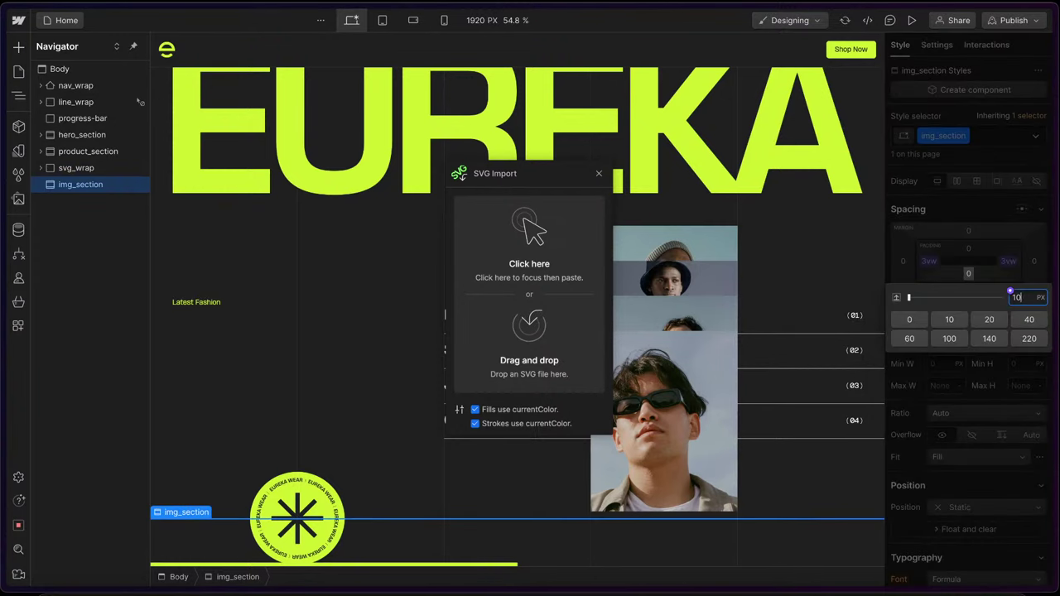
type("0vh")
key("Return")
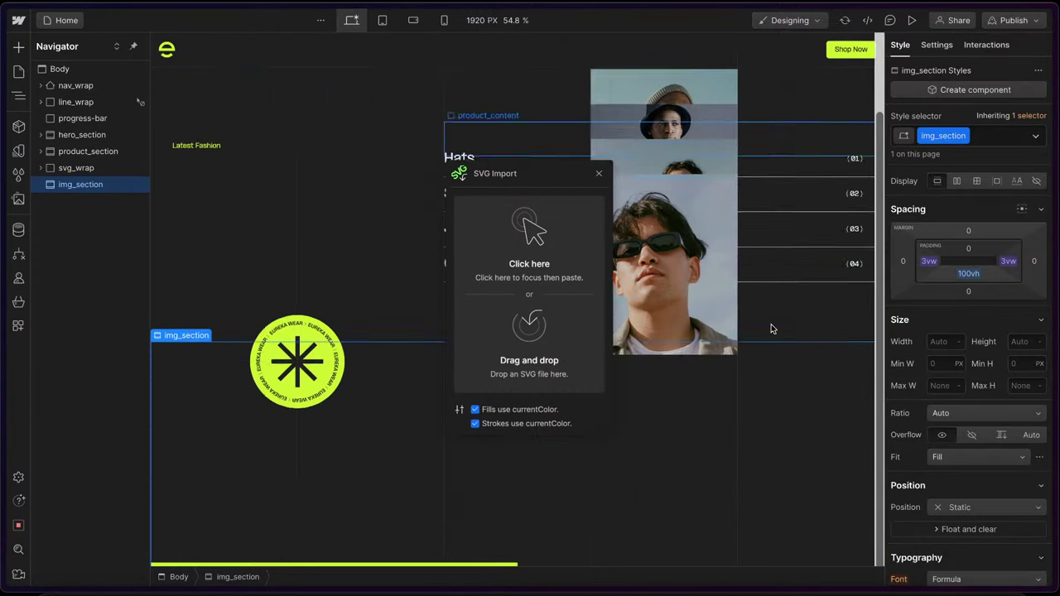
- Add a Div Block inside img_section and give it the class img_wrap
scroll(726, 220, "up", 2)
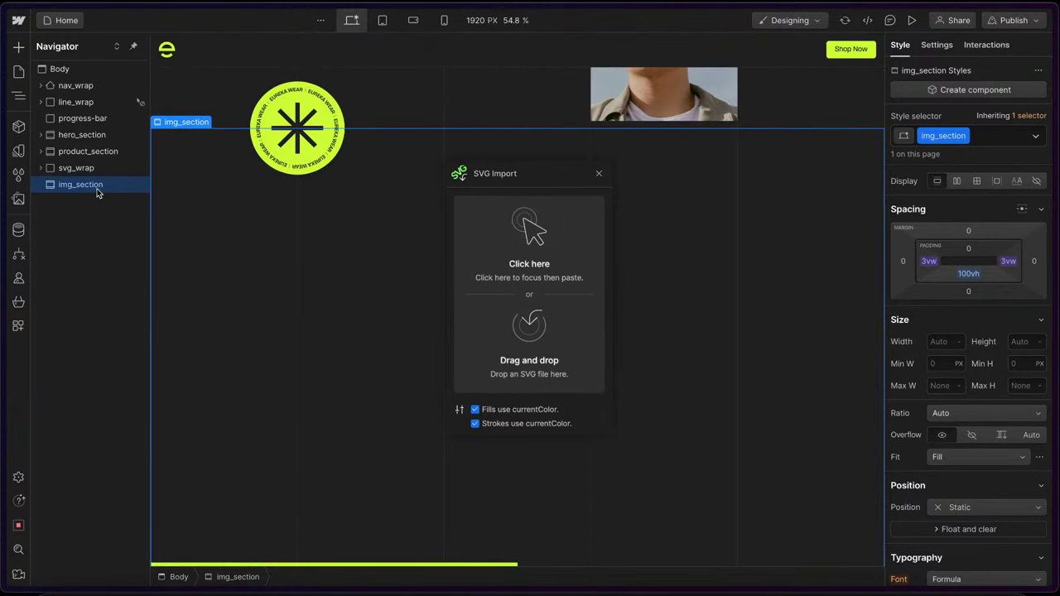
key("ctrl+e")
type("div")
key("Return")
key("ctrl+Return")
type("img_")
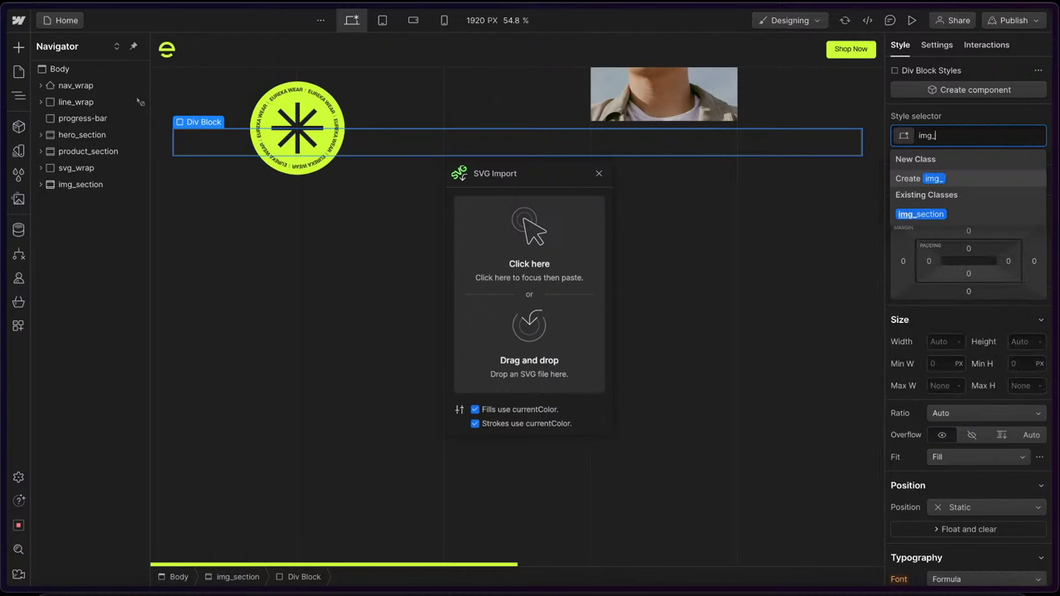
type("wrap")
key("Return")
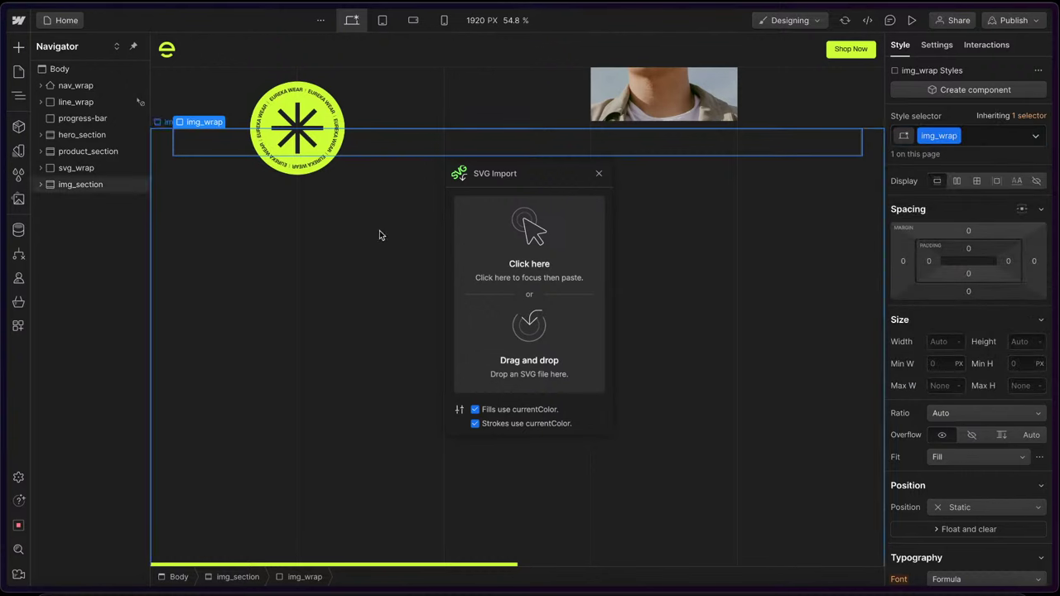
- Switch to Figma and check the width and height of the large-img layer
mouse_move(3, 211)
left_click(83, 155)
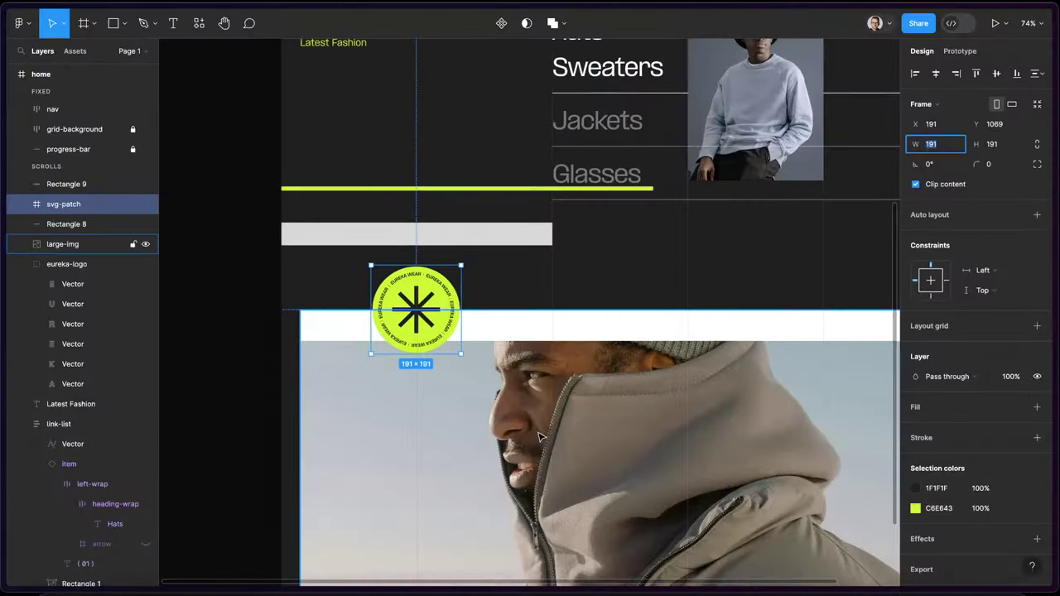
scroll(461, 326, "down", 2)
left_click(461, 326)
scroll(464, 327, "down", 5, "ctrl")
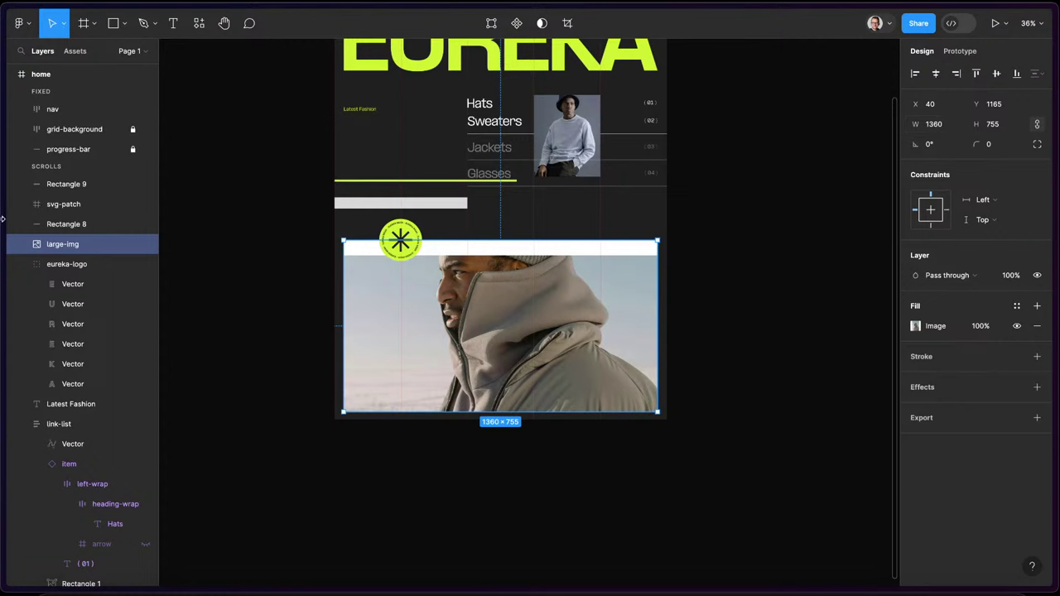
- Switch to Webflow and give img_wrap a custom aspect ratio of 13.6 to 7.55
mouse_move(3, 141)
left_click(58, 138)
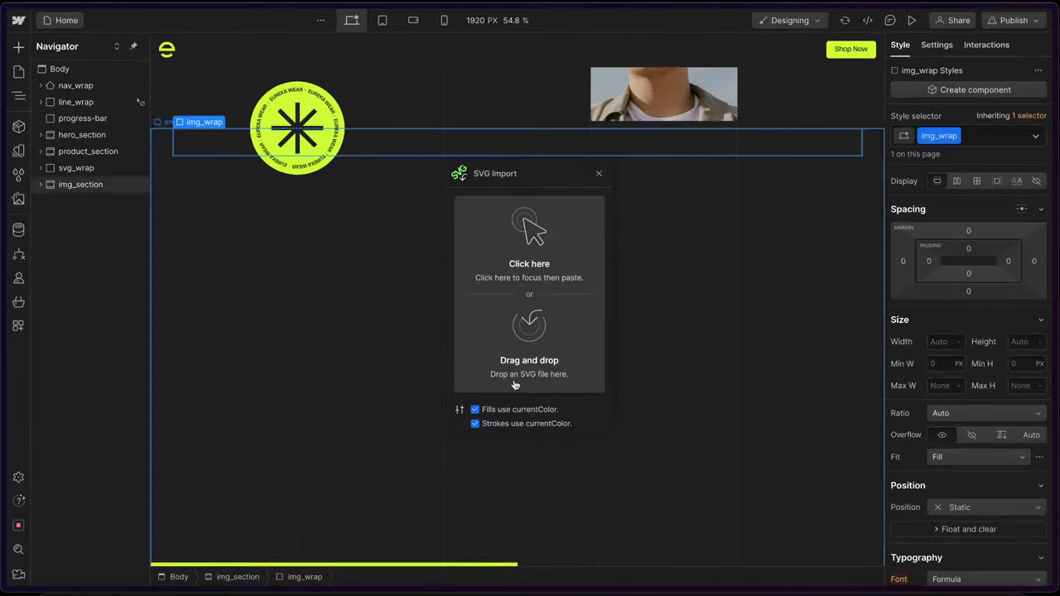
scroll(1035, 385, "down", 3)
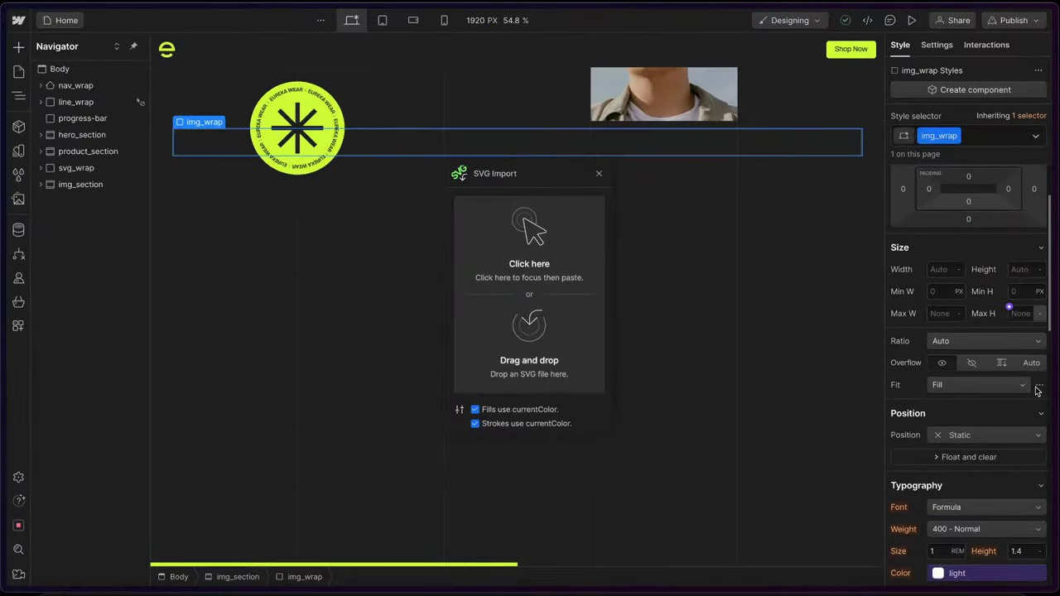
left_click(962, 341)
left_click(948, 454)
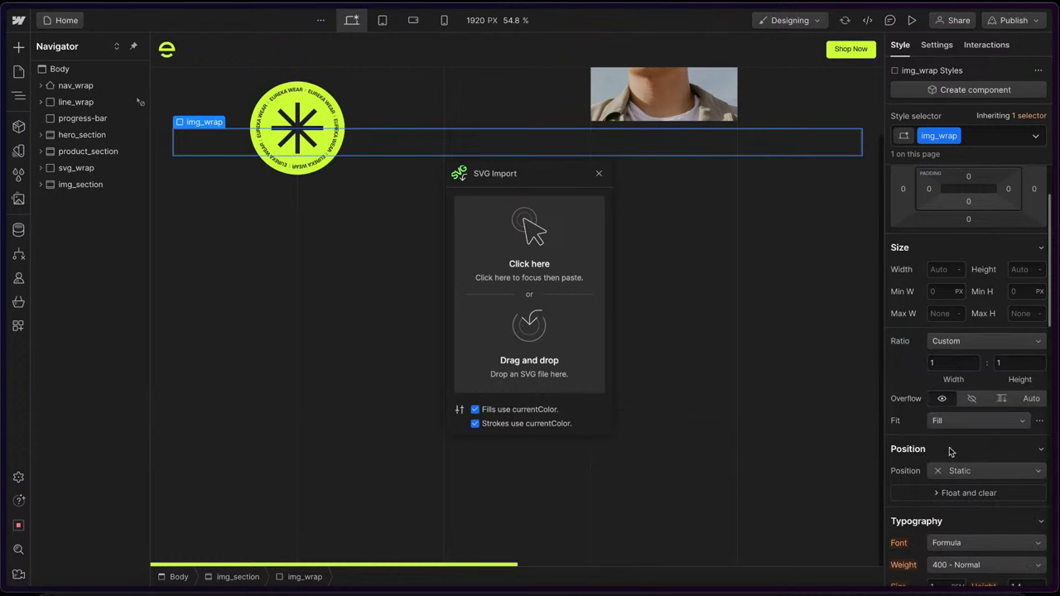
left_click(956, 362)
type("3")
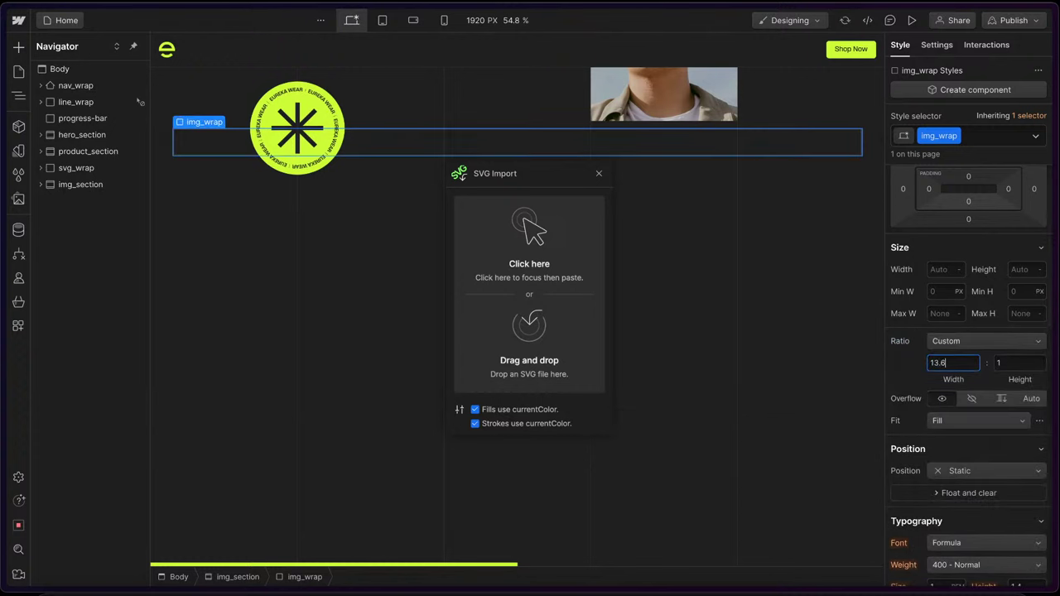
type(".6")
left_click(1009, 362)
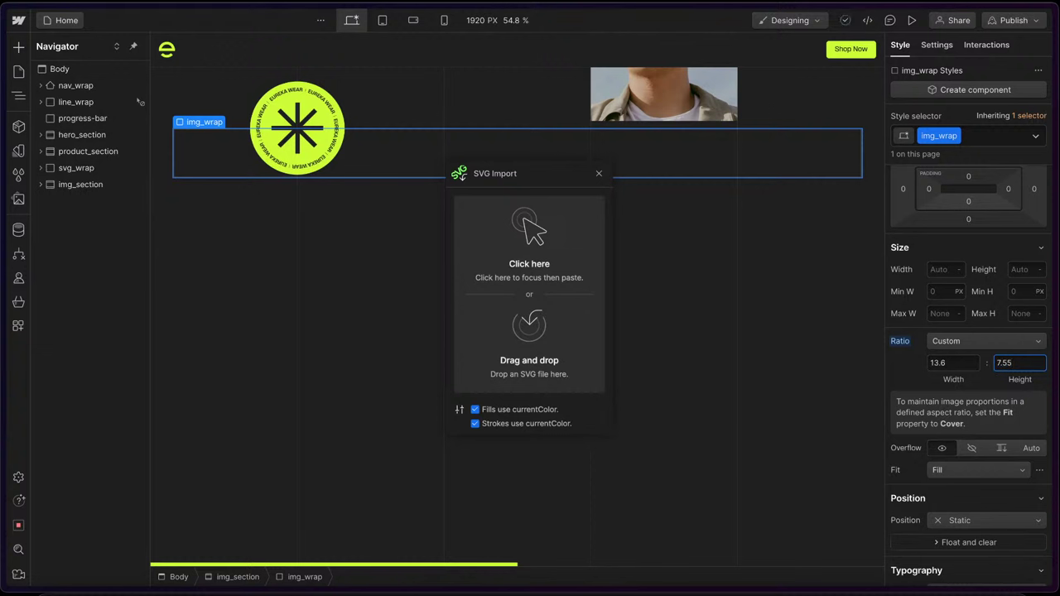
type("7.55")
key("Return")
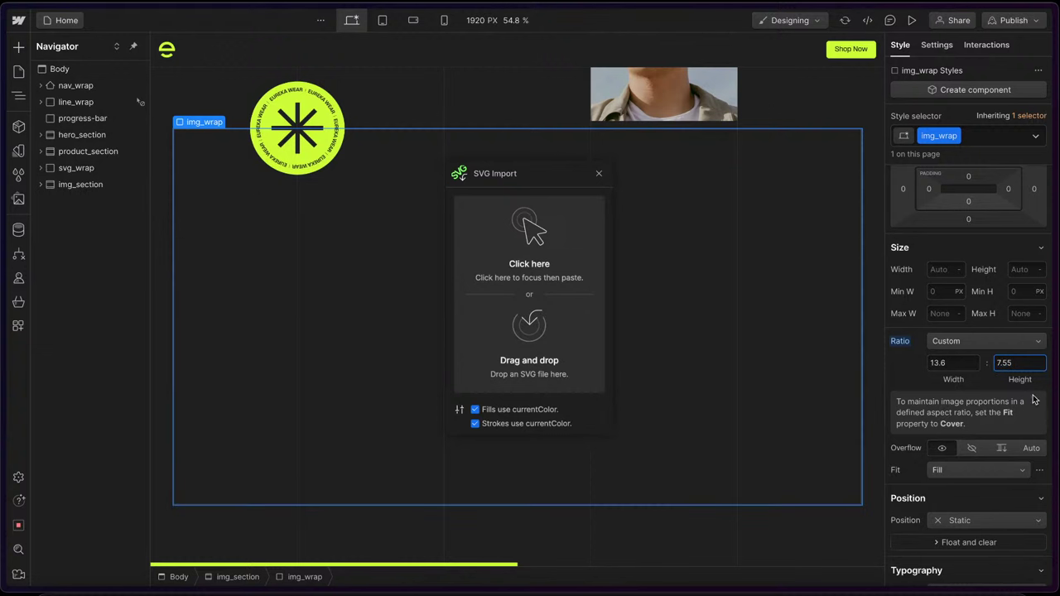
- Set the position of img_wrap to Relative and its overflow to hidden
scroll(981, 430, "down", 2)
left_click(970, 447)
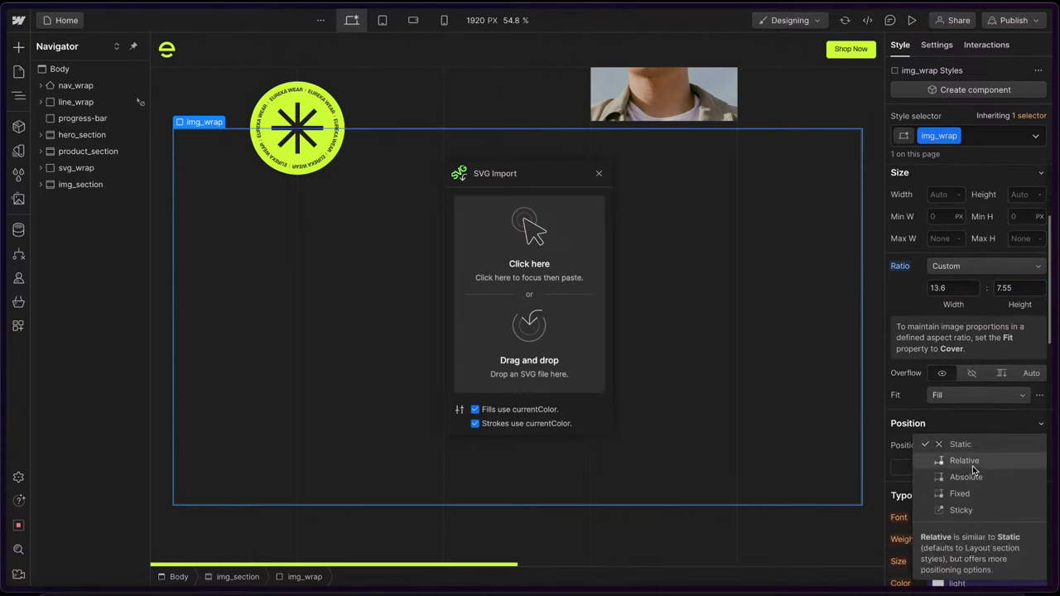
left_click(967, 462)
left_click(973, 373)
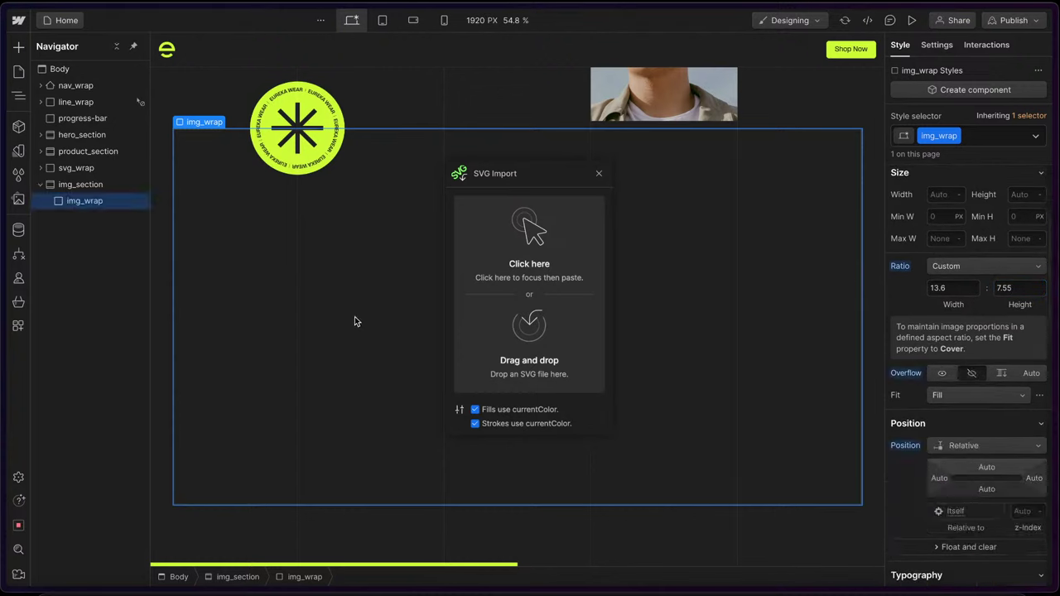
- Add an Image element inside img_wrap and give it the class img_element
key("ctrl+k")
type("image")
key("Return")
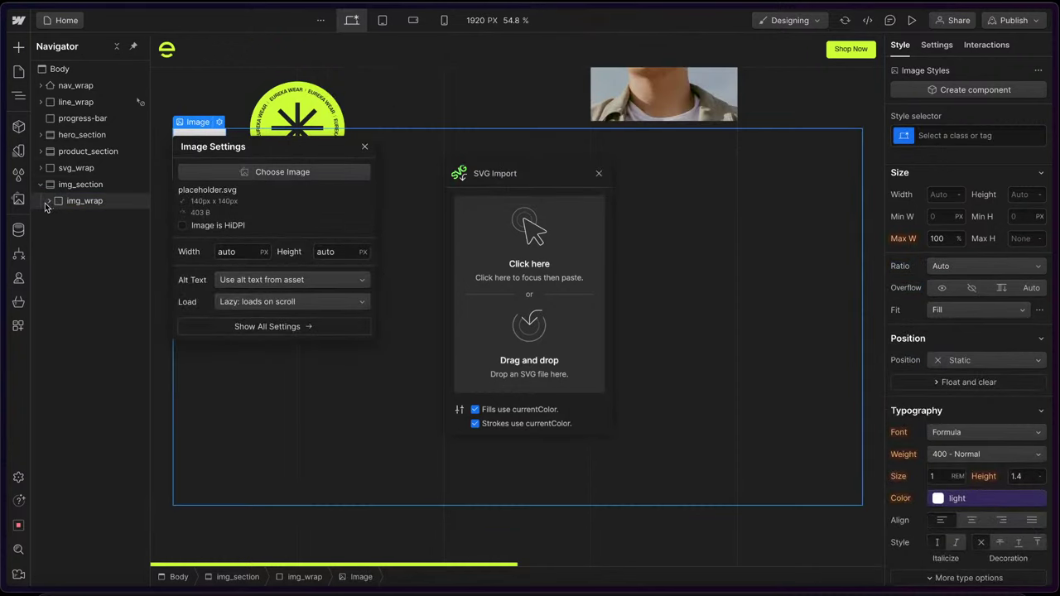
key("ctrl+Return")
type("ing")
key("BackSpace")
key("BackSpace")
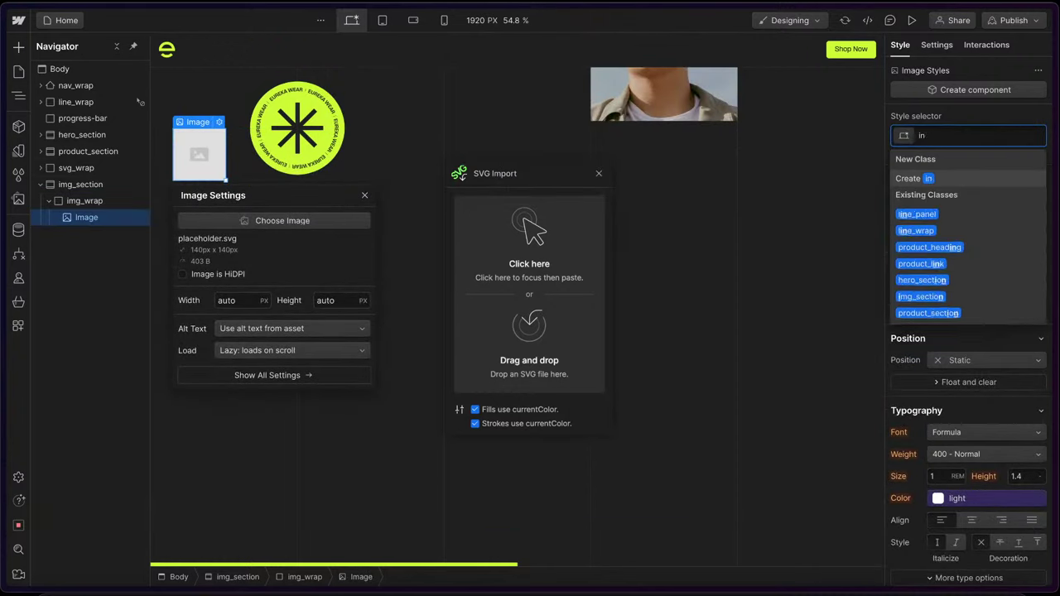
type("mg_element")
key("Return")
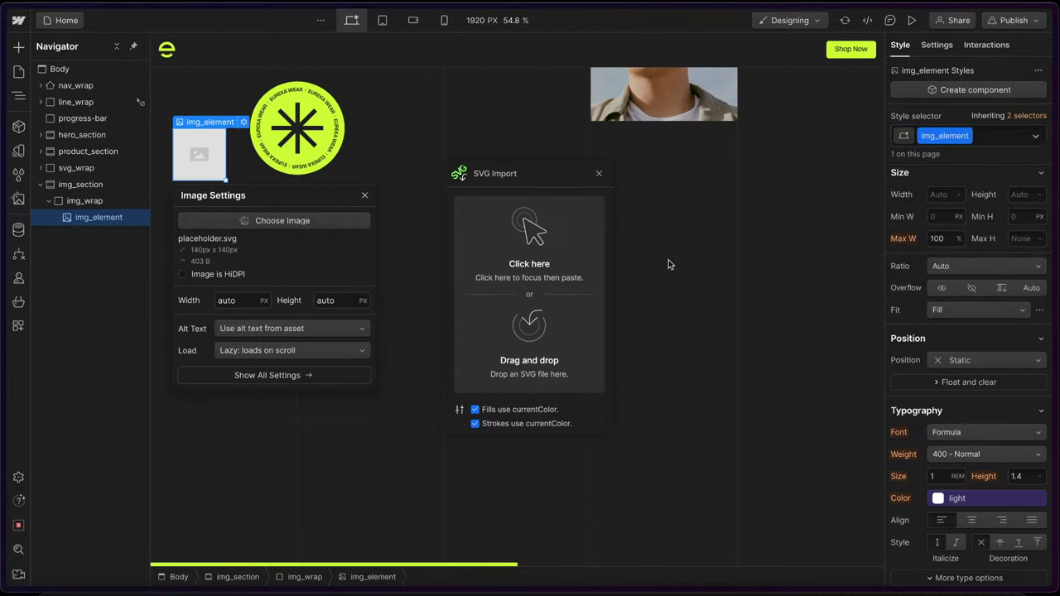
- Set img_element's width to 100%, its height to 120% and its fit to Cover
left_click(950, 194)
type("100%")
key("Return")
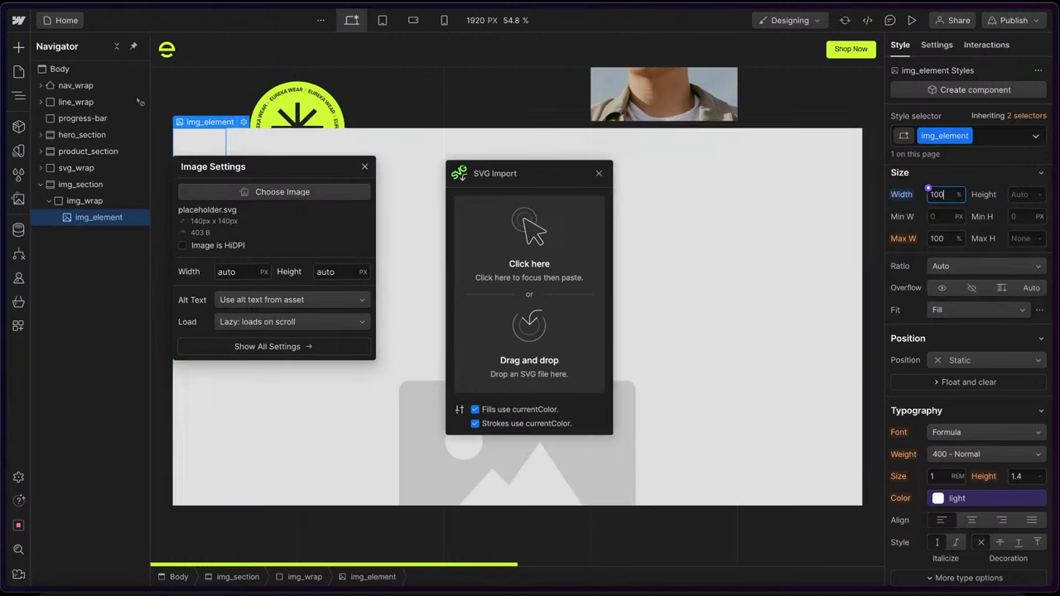
left_click(1024, 195)
type("120")
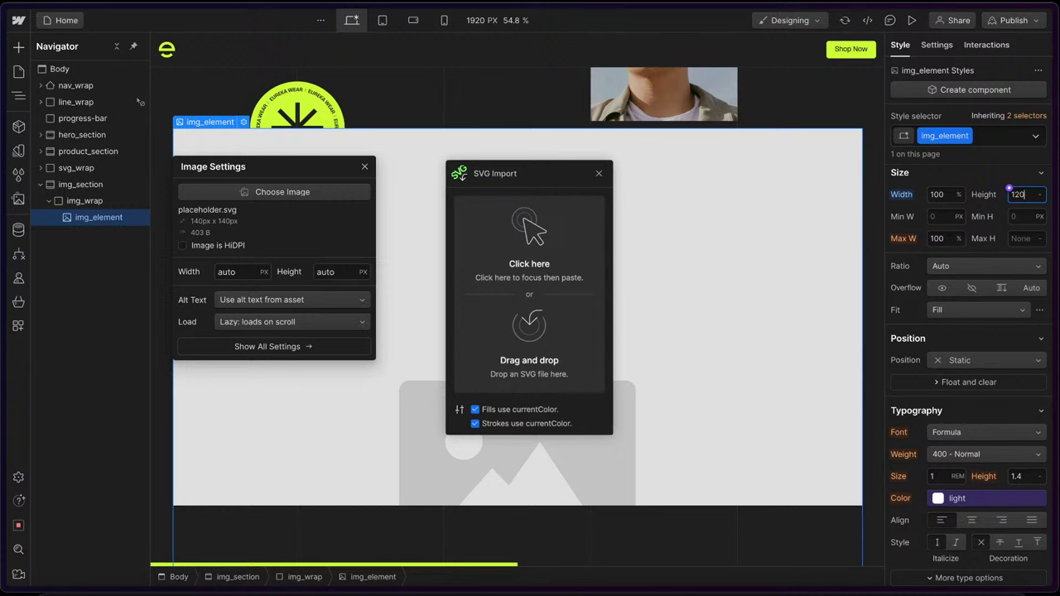
type("%")
key("Return")
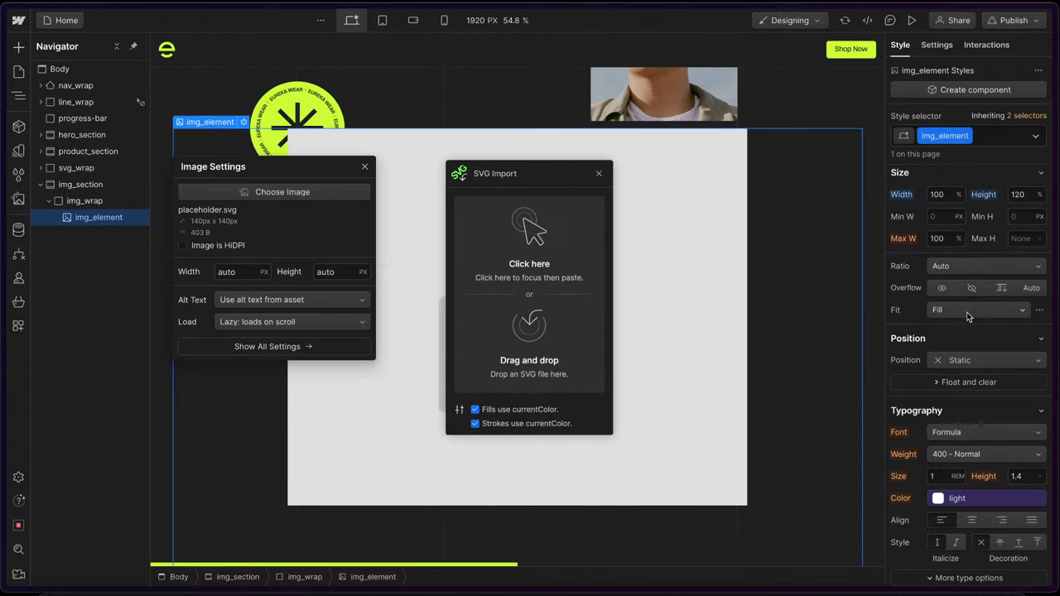
left_click(977, 310)
left_click(944, 342)
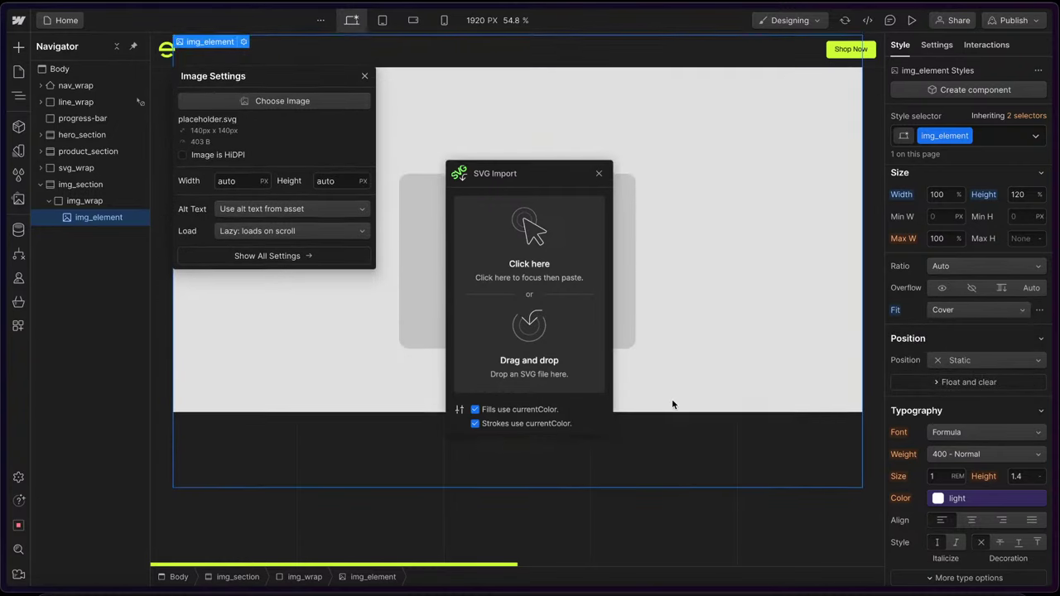
scroll(676, 401, "up", 1)
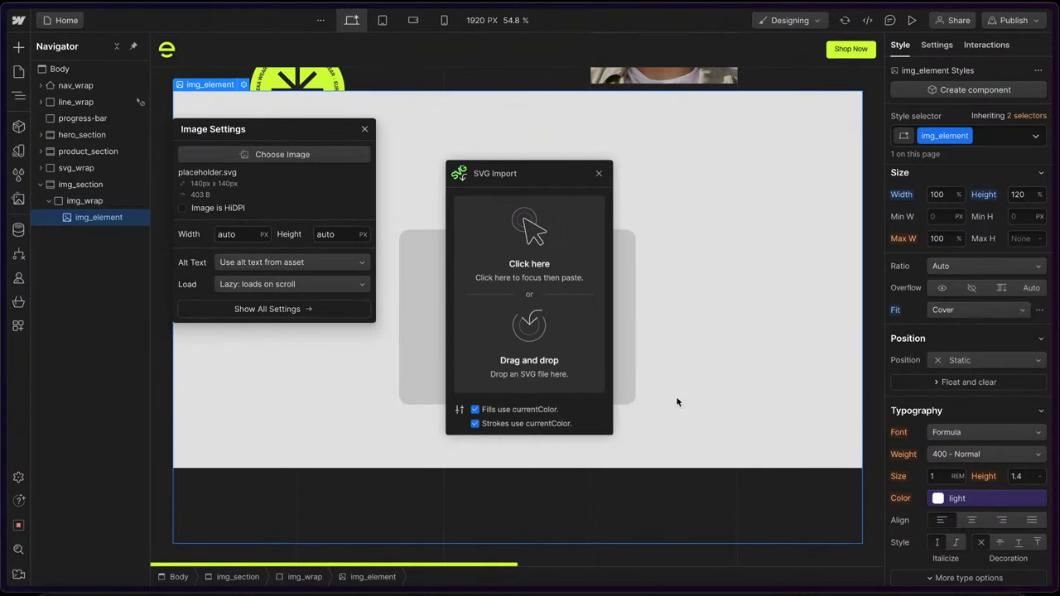
- Use 05.png as the source of img_element and set its loading to Auto: defaults to browser
left_click(298, 154)
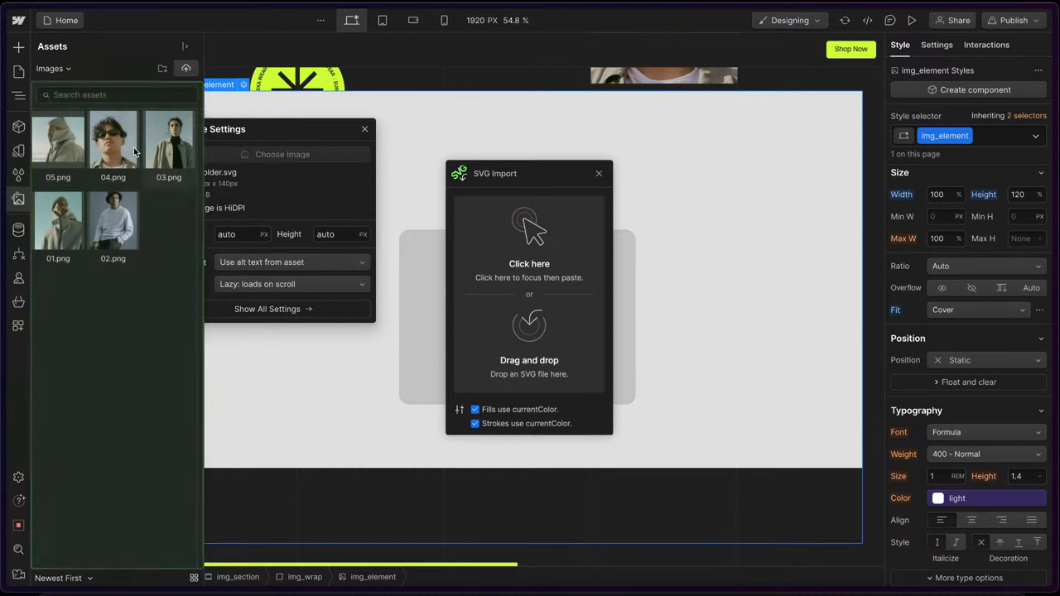
left_click(154, 137)
left_click(59, 145)
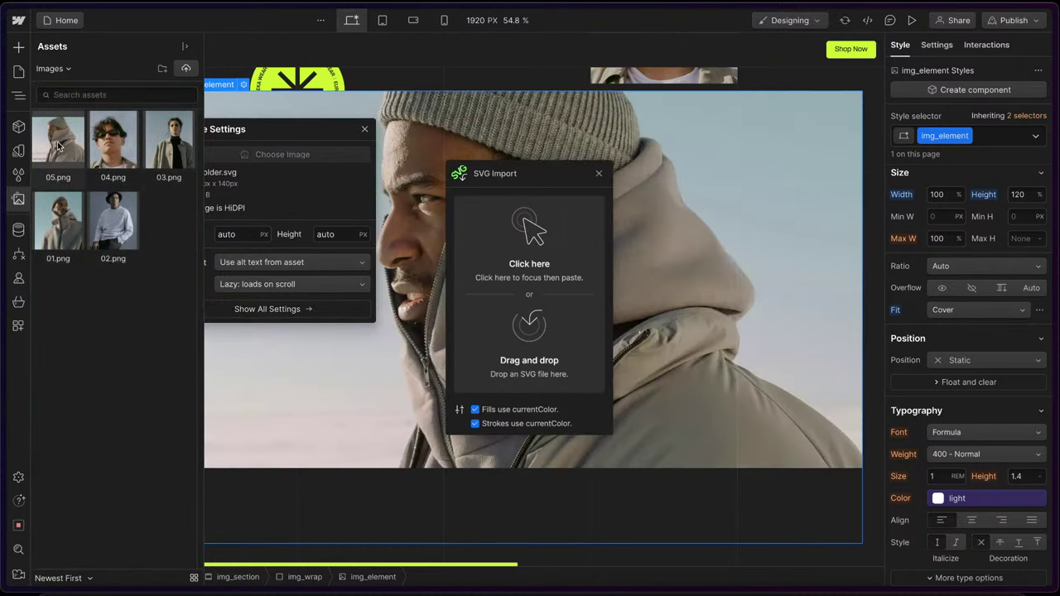
left_click(275, 284)
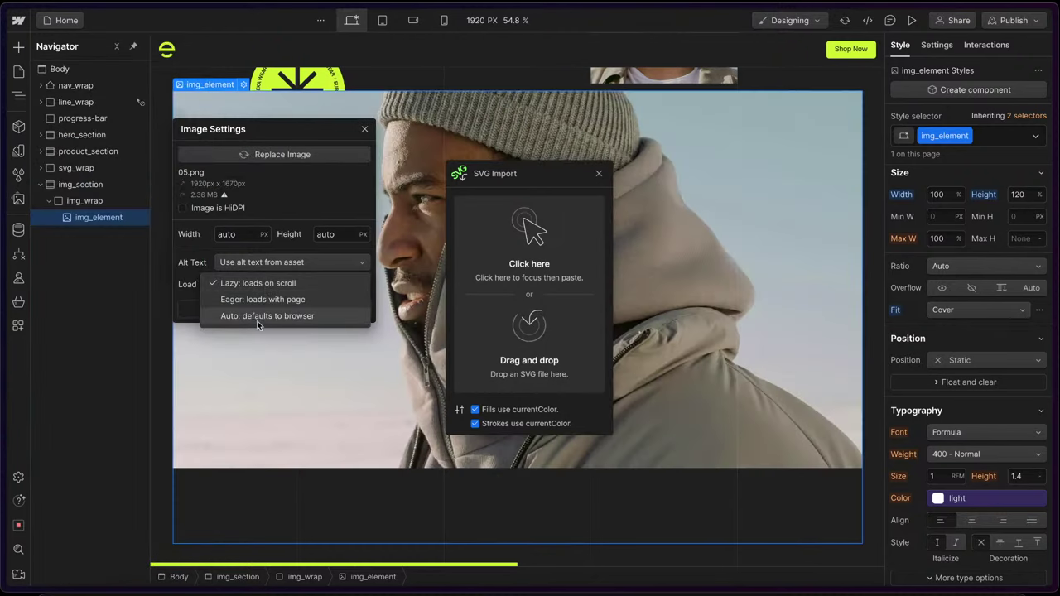
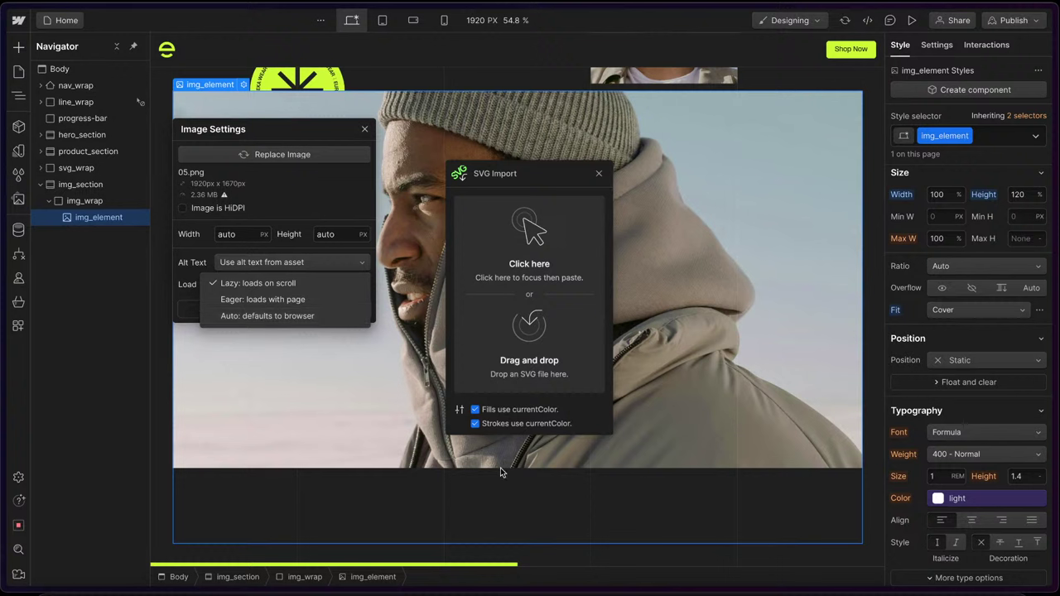
left_click(302, 317)
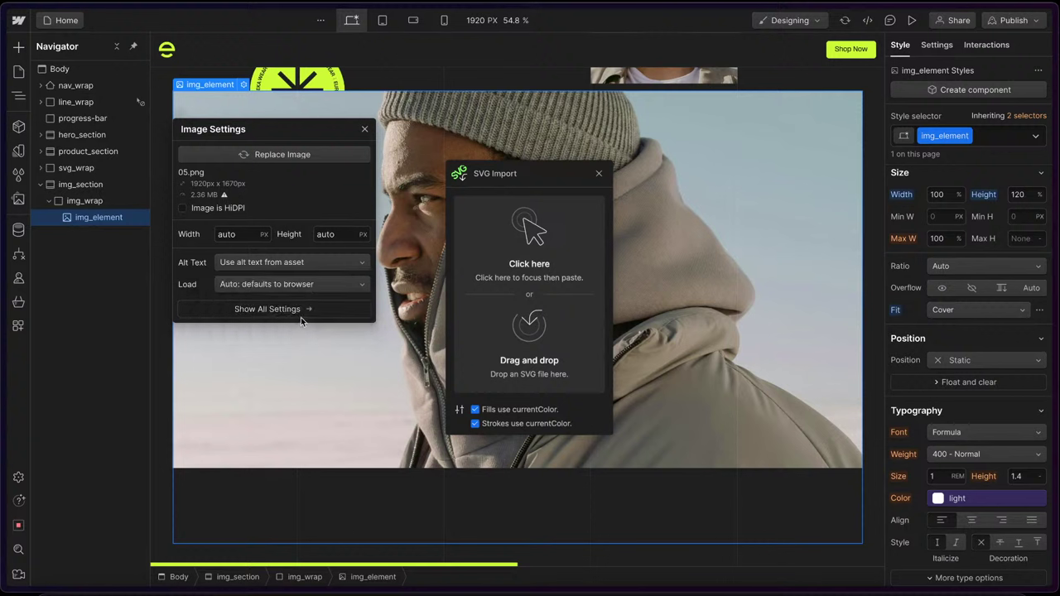
left_click(365, 126)
- Set the position of svg_wrap to Relative with a z-index of 2
left_click(98, 168)
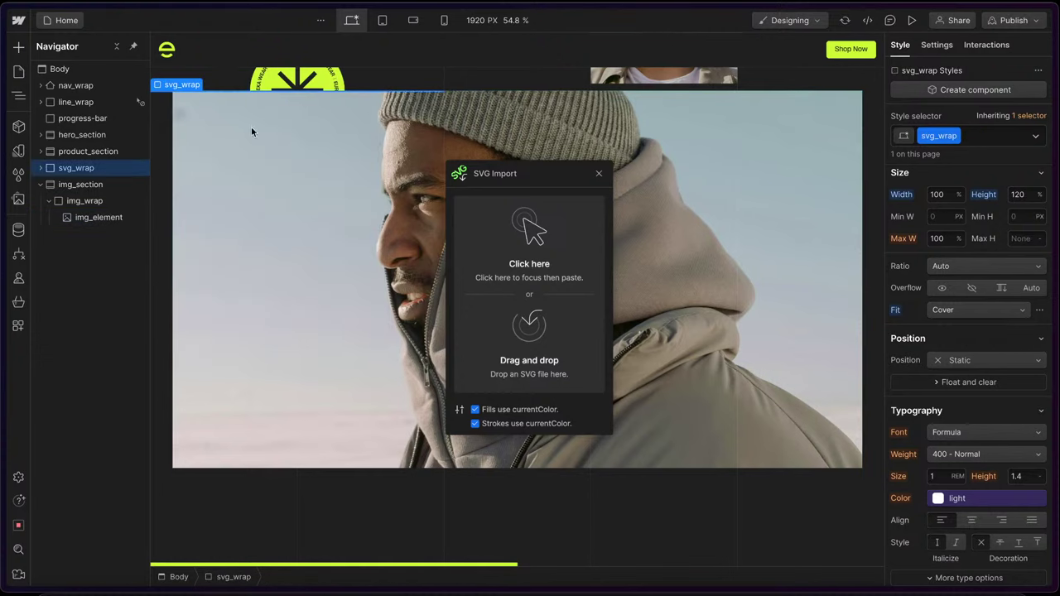
left_click(959, 494)
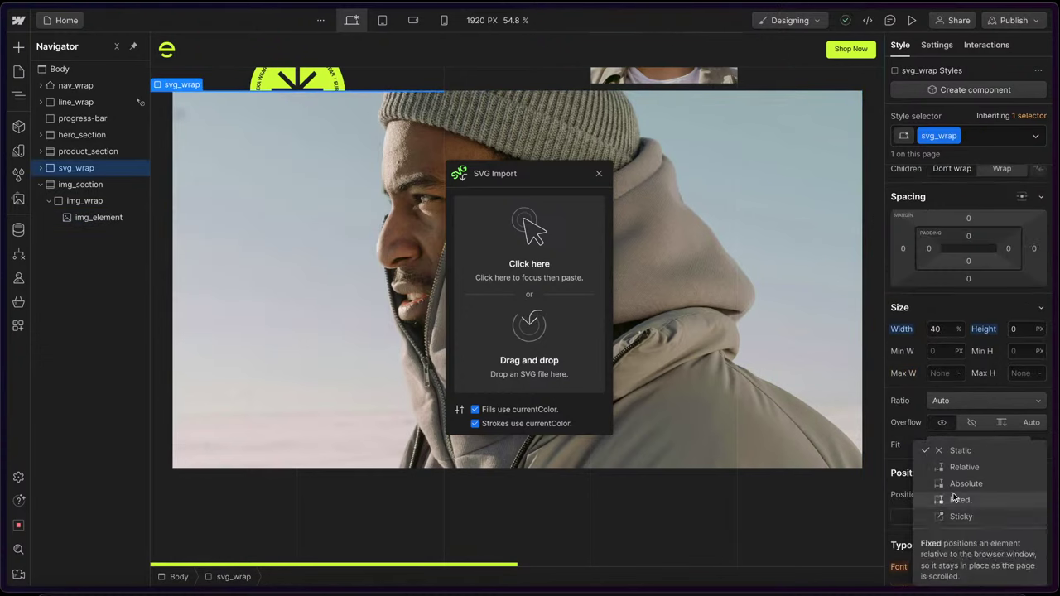
left_click(981, 468)
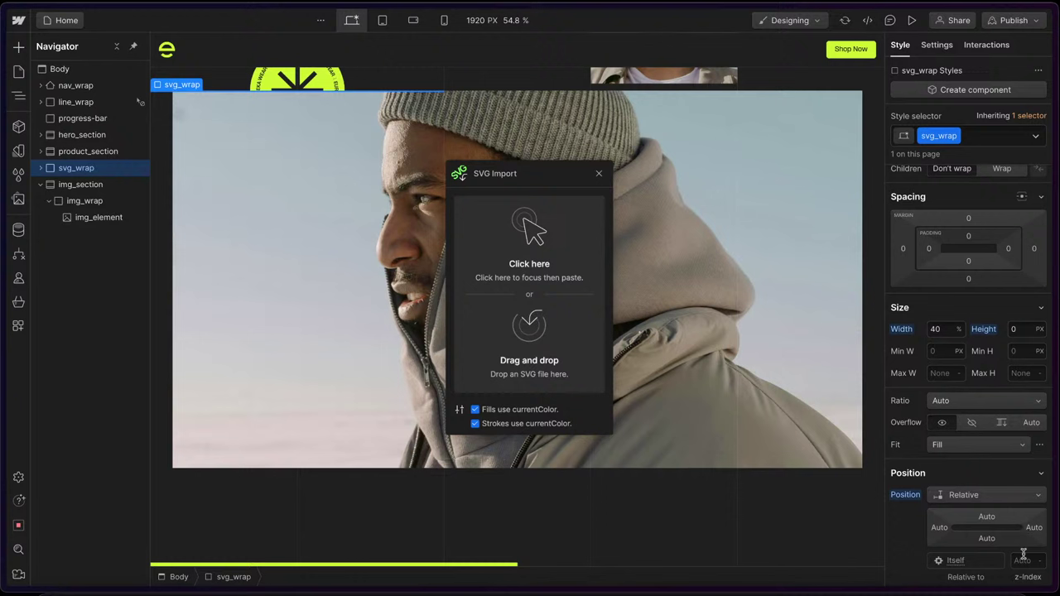
type("2")
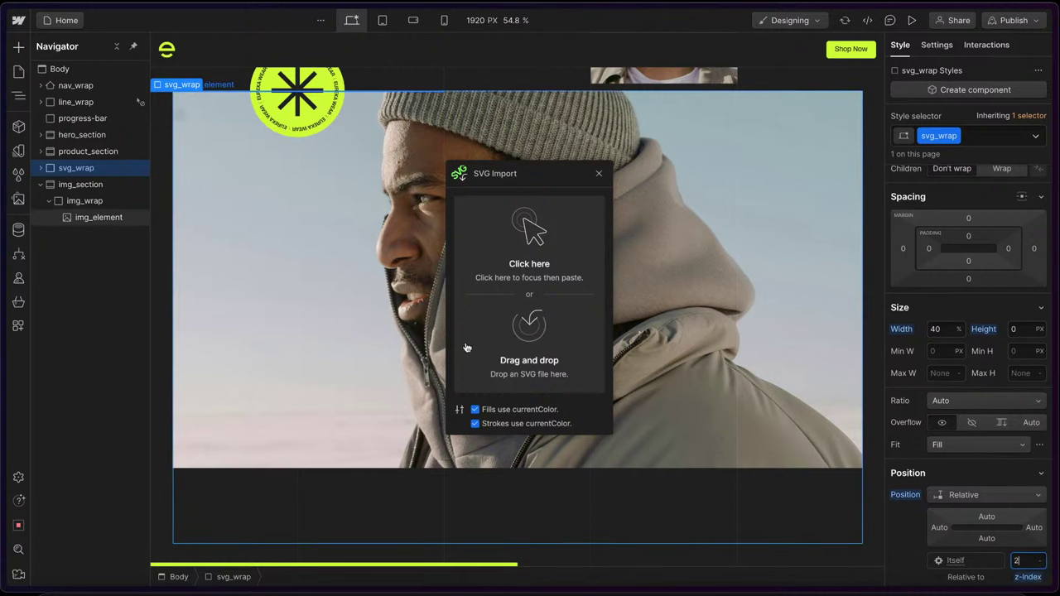
- Switch to Figma and examine the white strip covering the upper edge of the large image
left_click(96, 206)
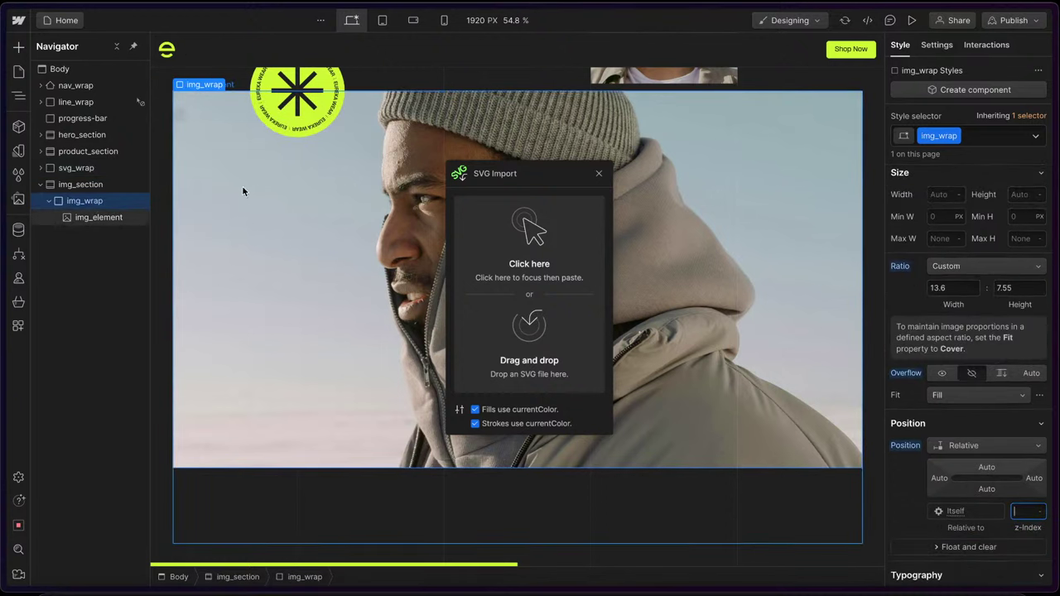
mouse_move(4, 248)
left_click(66, 144)
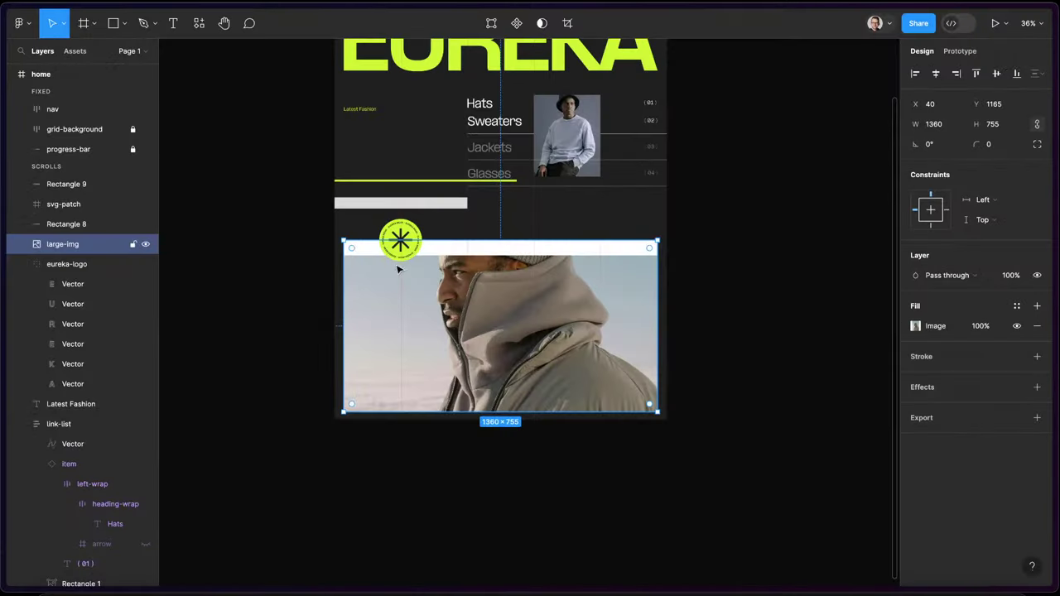
left_click(482, 251)
left_click_drag(485, 252, 456, 242)
- Switch to Webflow and add a Div Block inside img_wrap with the class img_cover
mouse_move(2, 262)
left_click(72, 130)
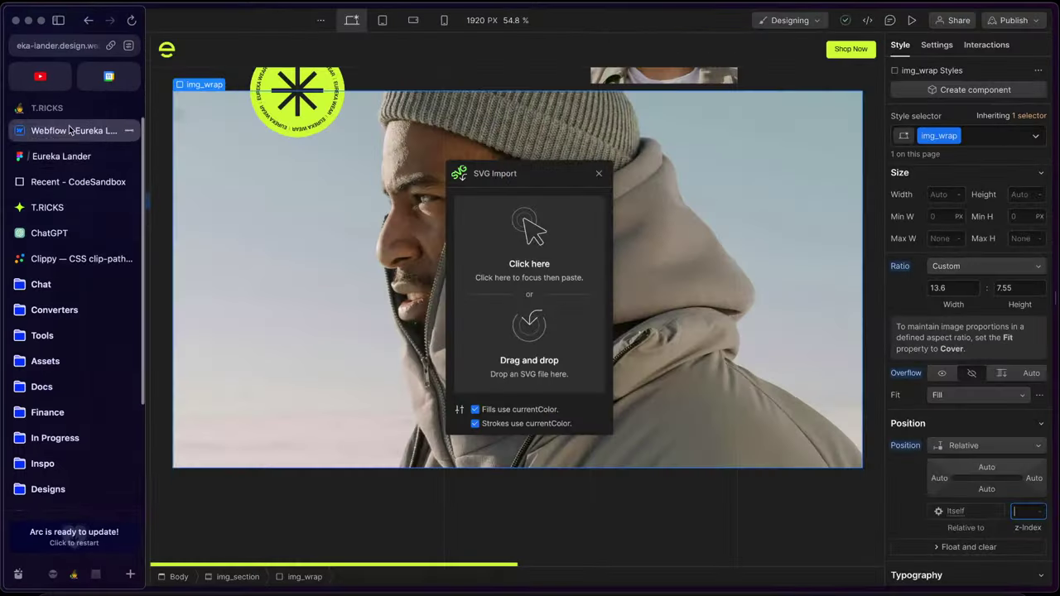
key("ctrl+e")
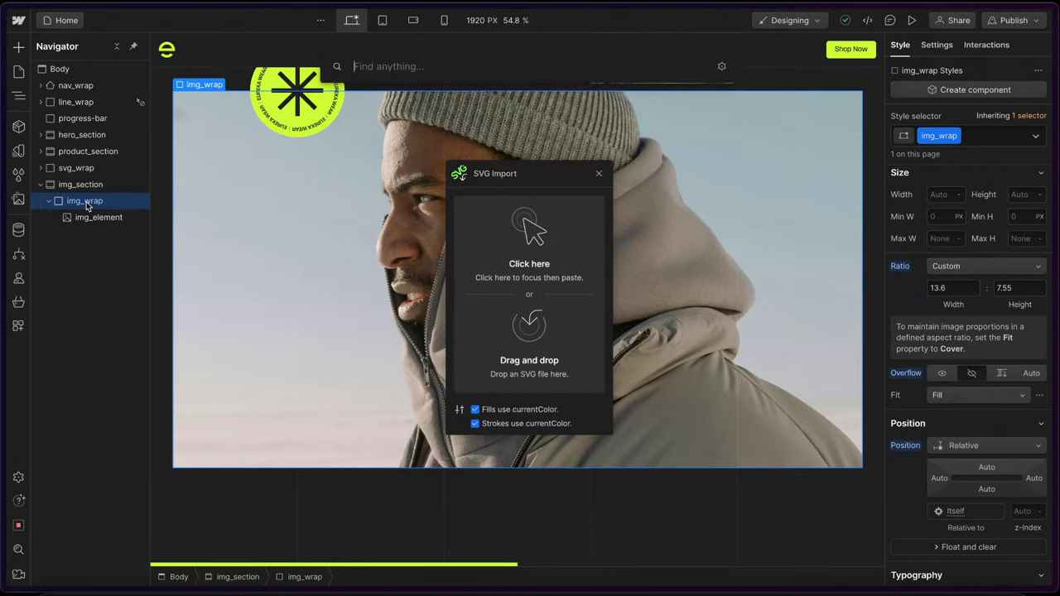
type("div")
key("Return")
key("ctrl+Return")
type("img_cover")
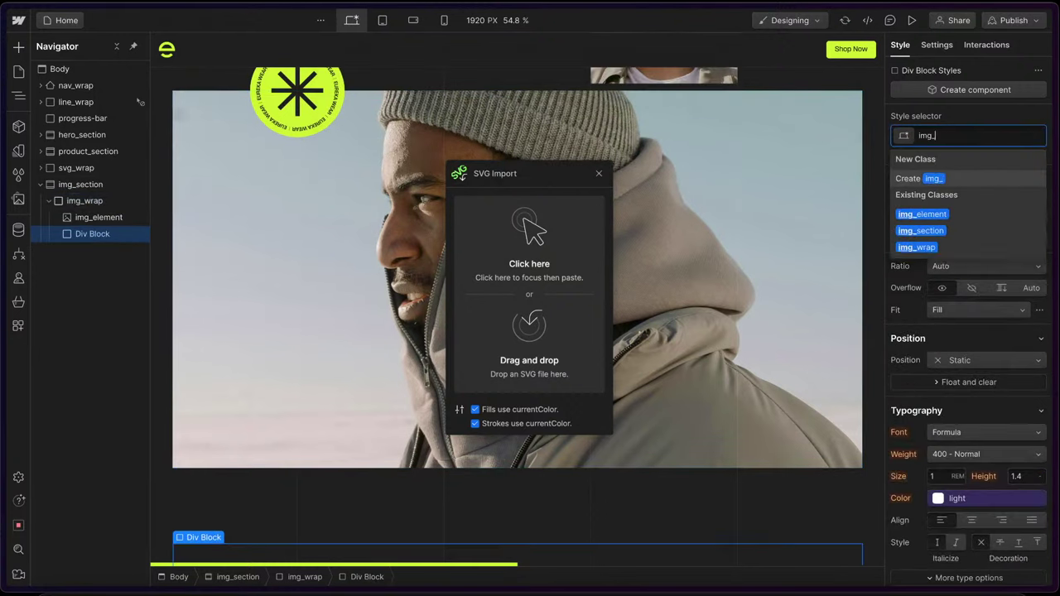
key("Return")
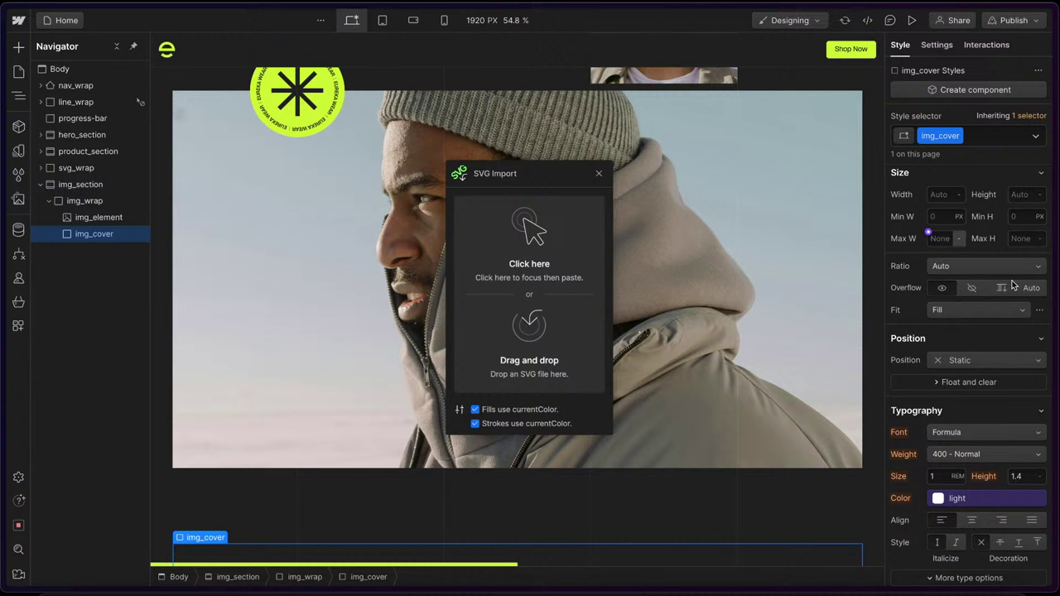
- Position img_cover absolutely across the top edge of img_wrap and set its height to 5%
left_click(985, 360)
left_click(986, 392)
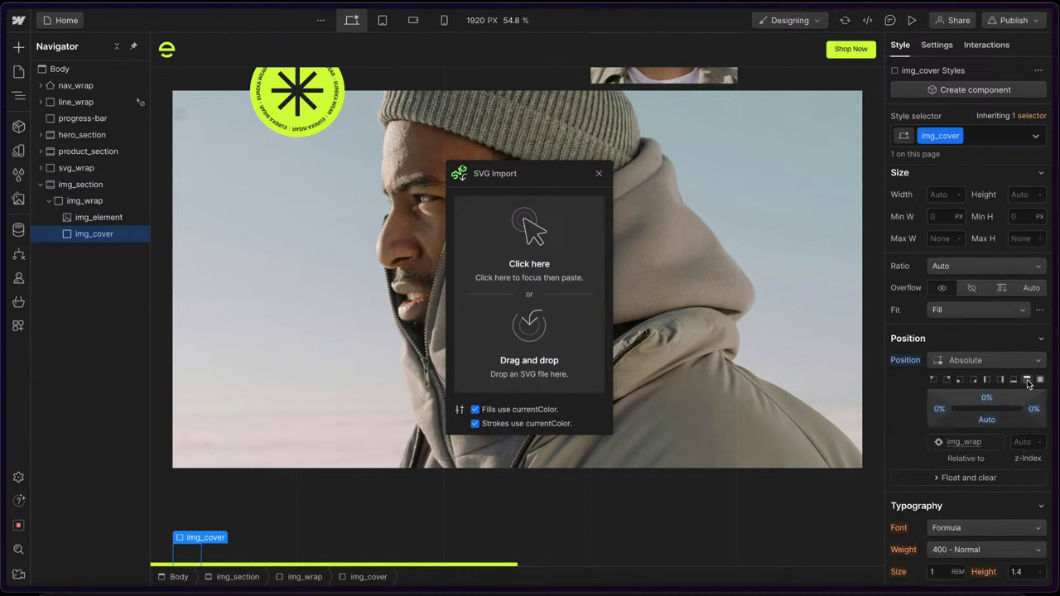
left_click(1027, 383)
scroll(1008, 264, "up", 1)
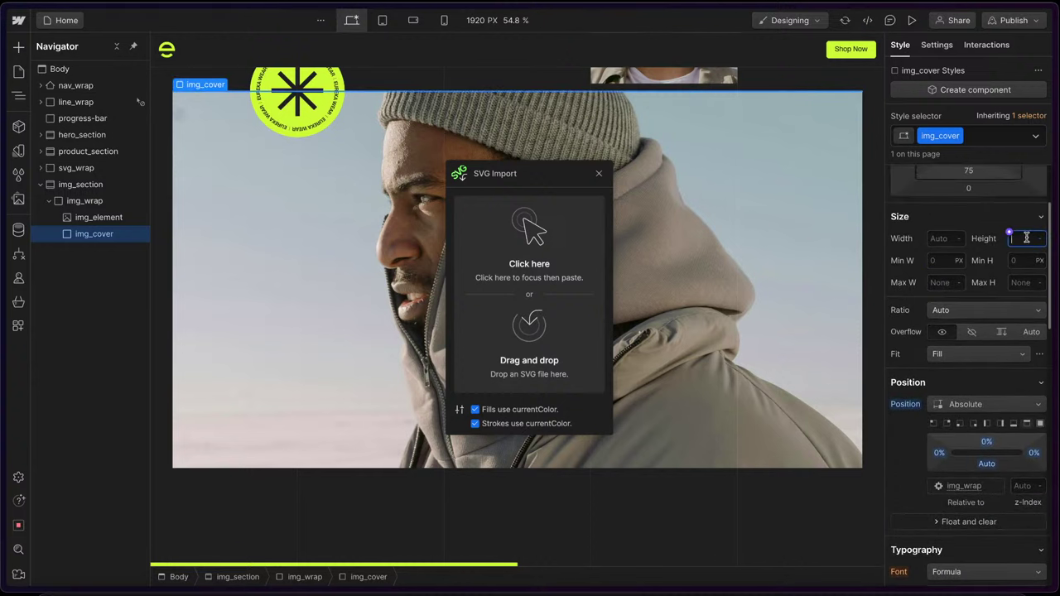
type("%")
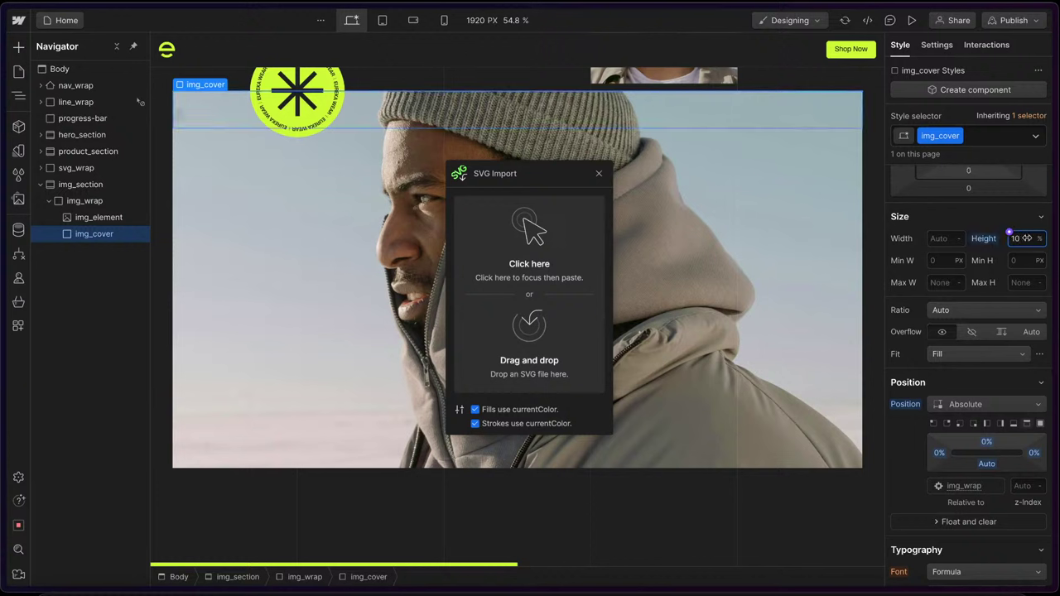
left_click_drag(1026, 237, 1021, 238)
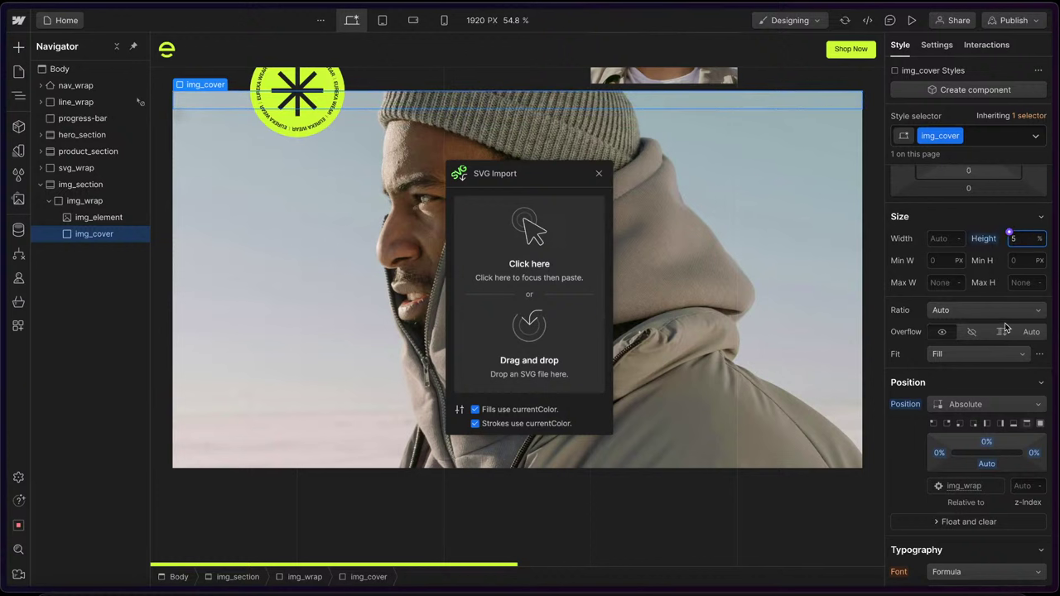
- Set img_cover's background color to the light variable and close the SVG Import window
scroll(994, 348, "down", 10)
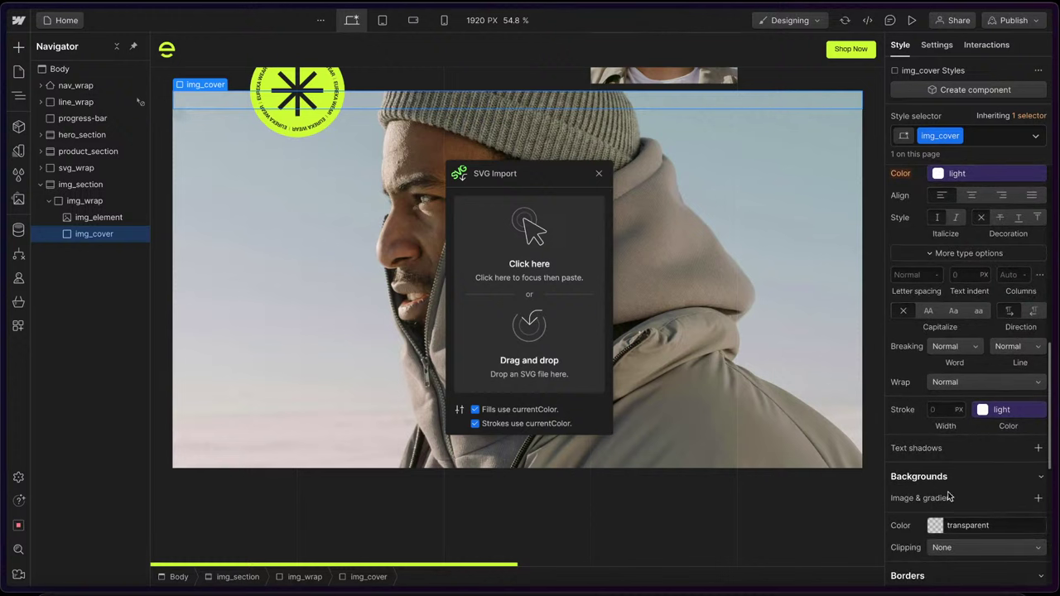
left_click(930, 525)
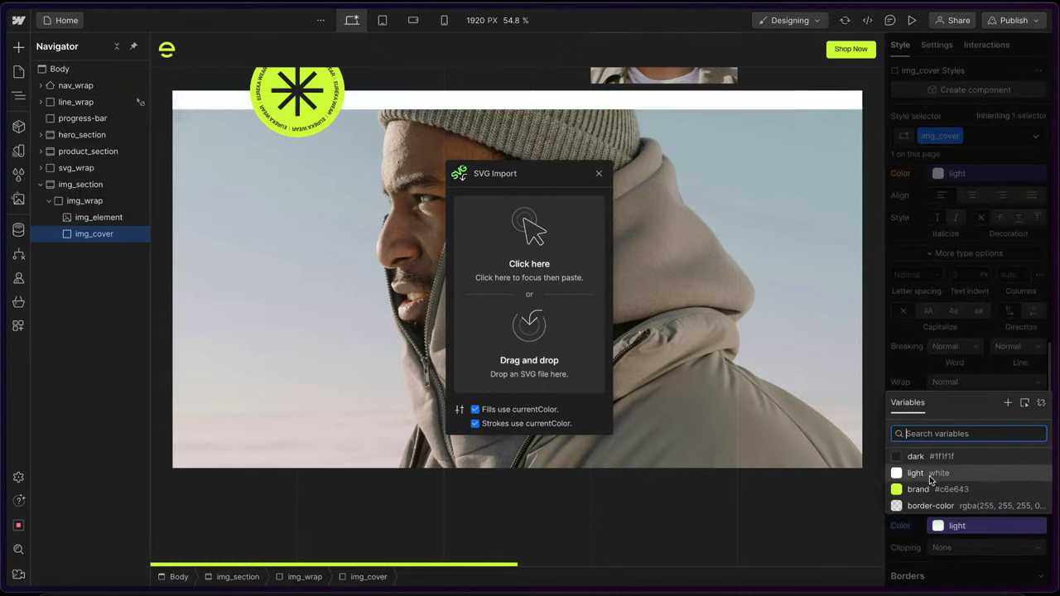
left_click(934, 475)
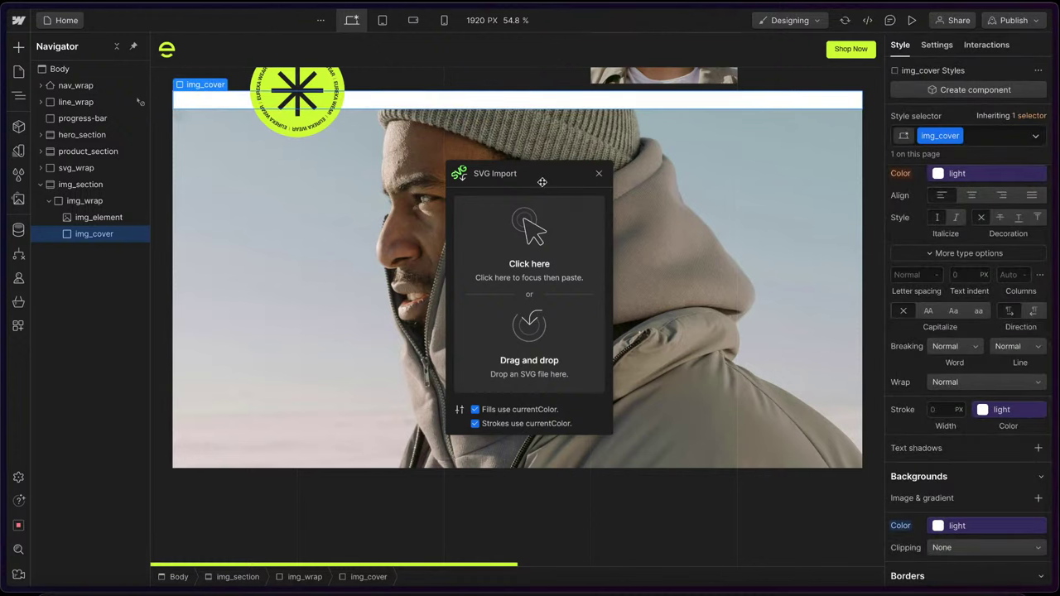
left_click(596, 175)
- Review the desktop layout from the hero to the large image, and switch to the tablet breakpoint
scroll(405, 198, "up", 3)
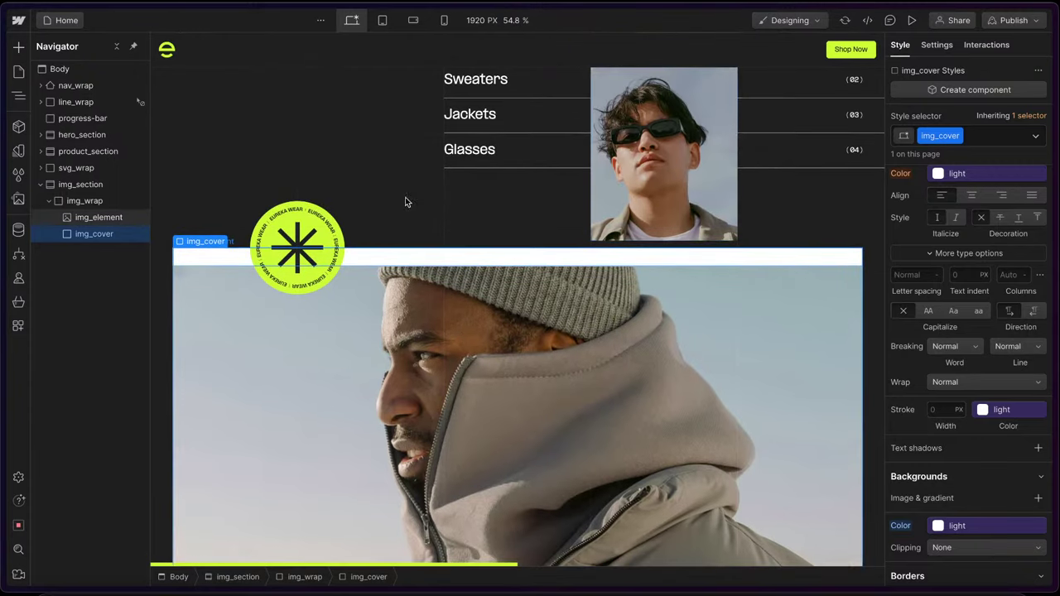
left_click(831, 213)
scroll(831, 213, "up", 5)
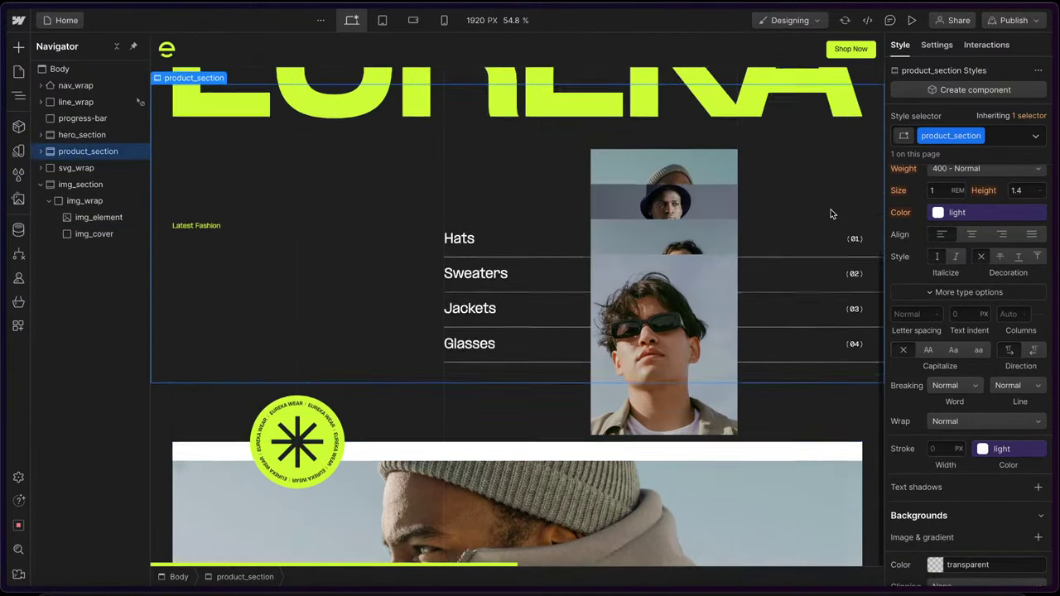
scroll(747, 194, "down", 10)
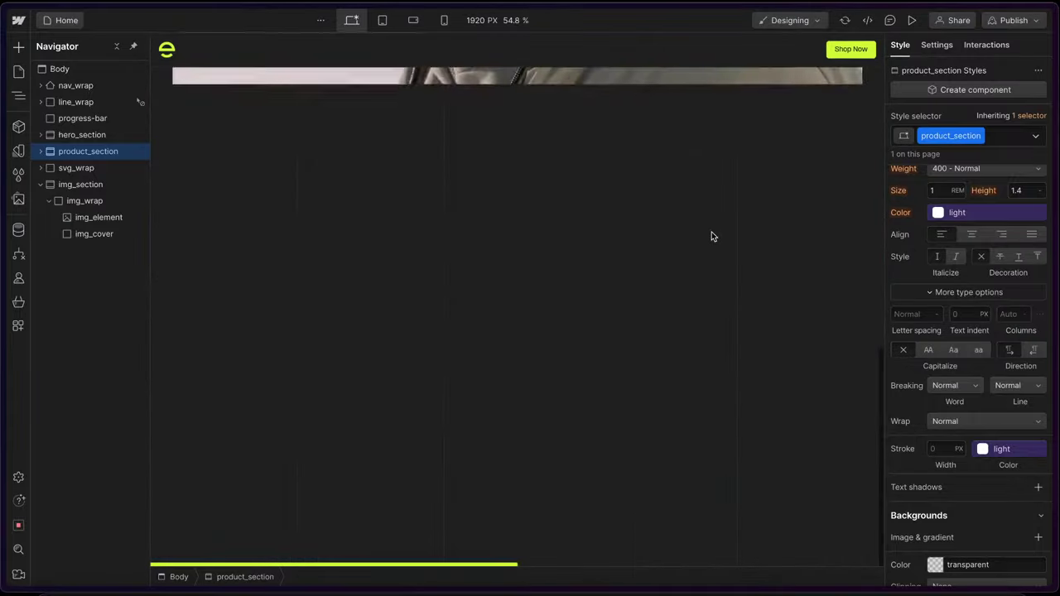
scroll(462, 195, "up", 10)
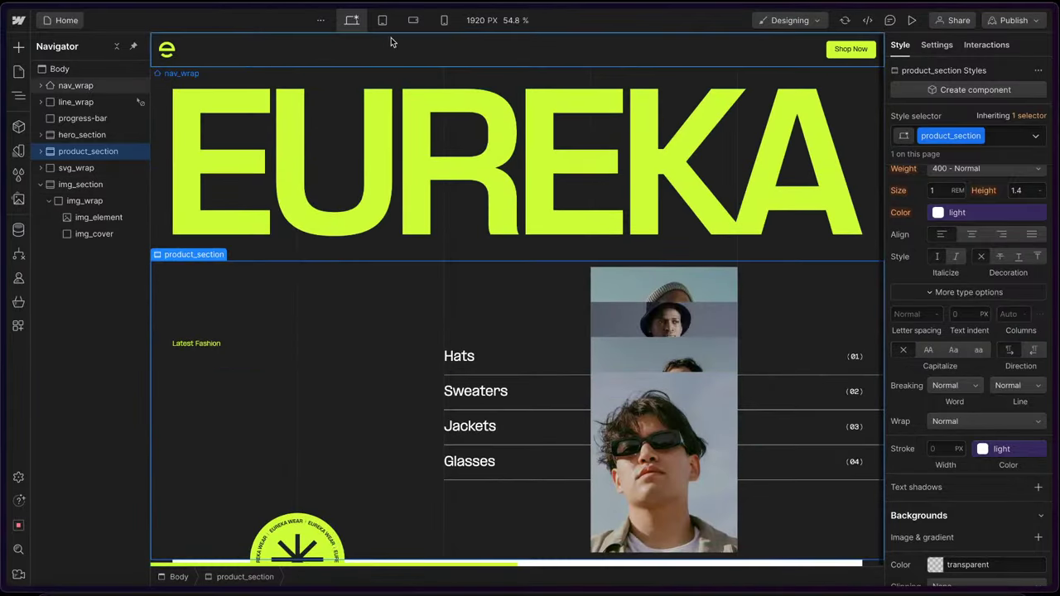
left_click(383, 19)
scroll(453, 398, "down", 1)
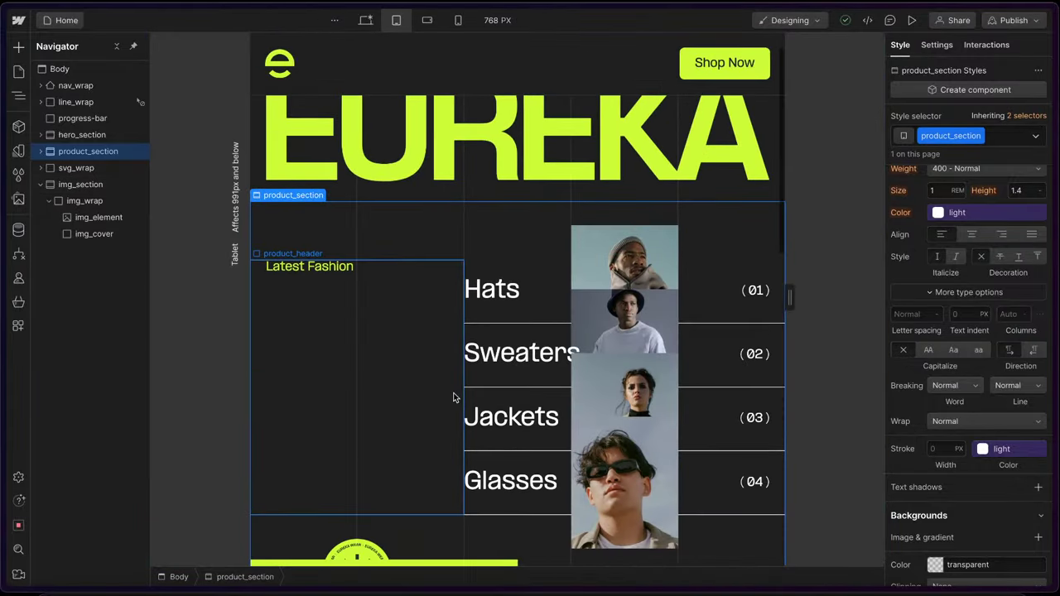
- At the desktop breakpoint, set product_section's flex children to Wrap
left_click(398, 299)
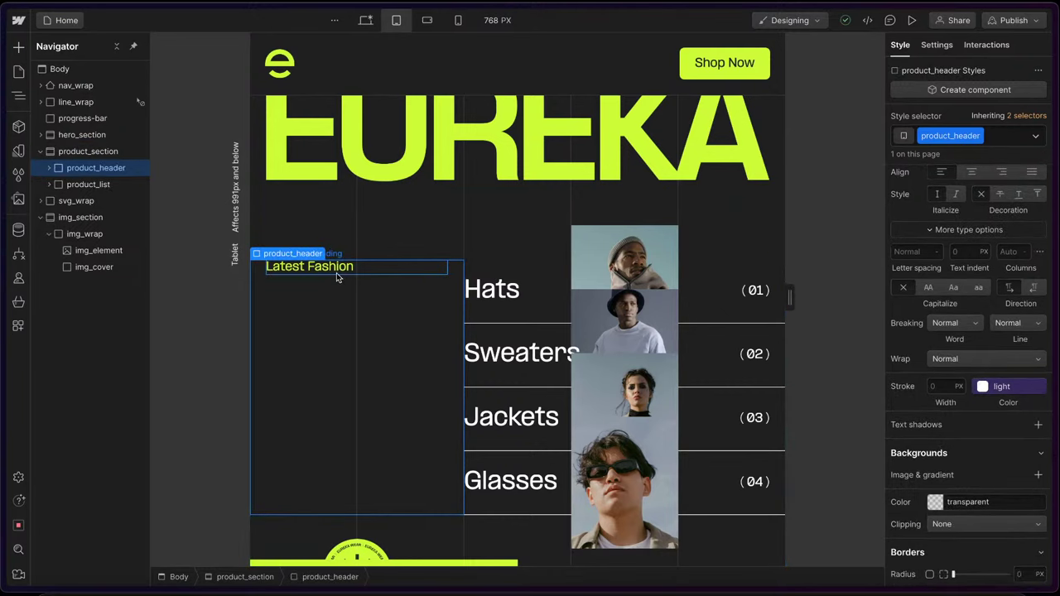
left_click(374, 21)
left_click(404, 304)
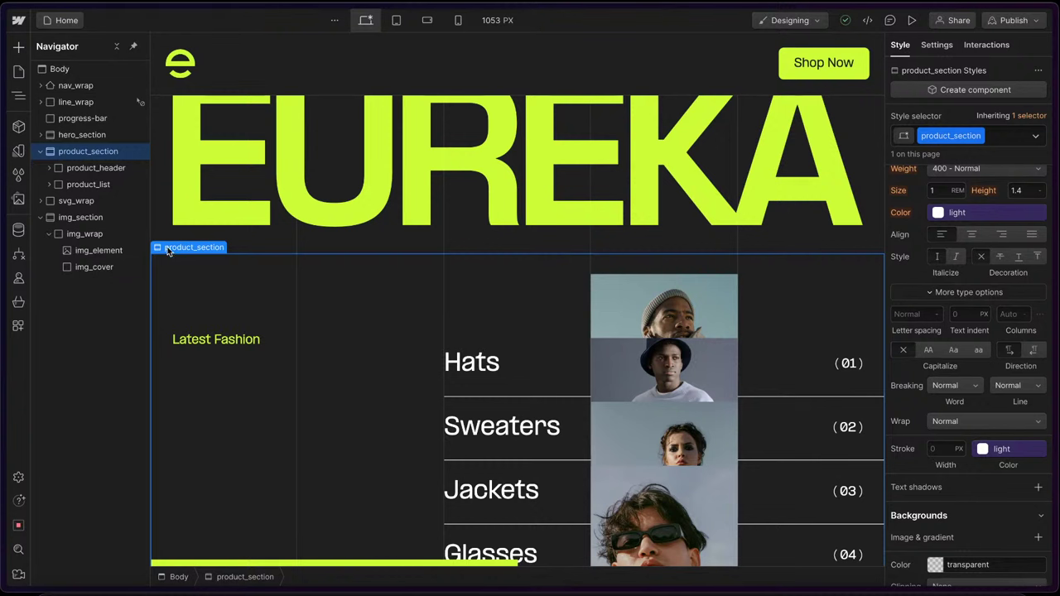
scroll(960, 240, "up", 5)
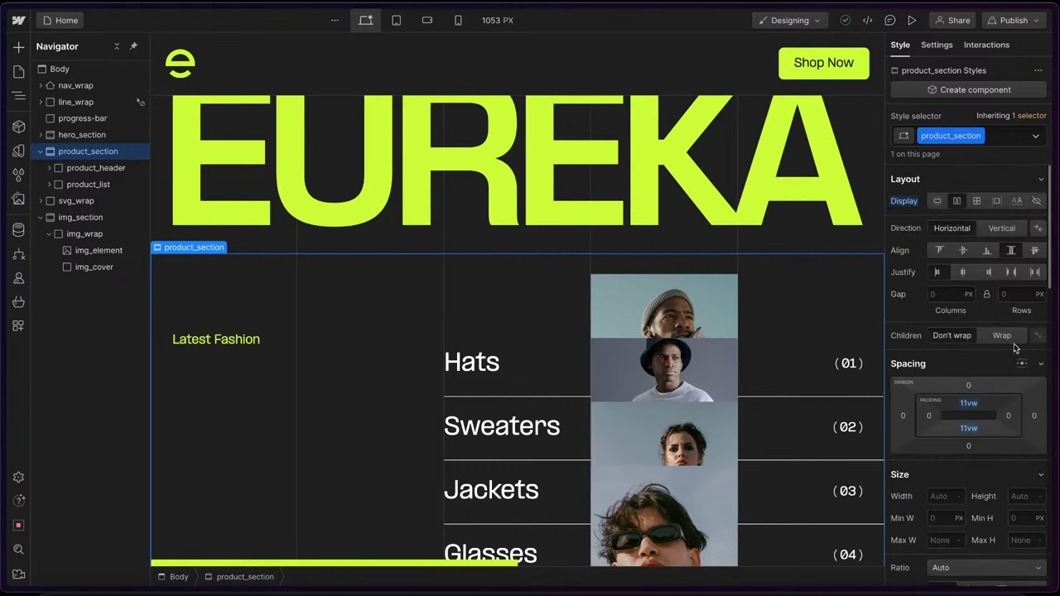
left_click(339, 402)
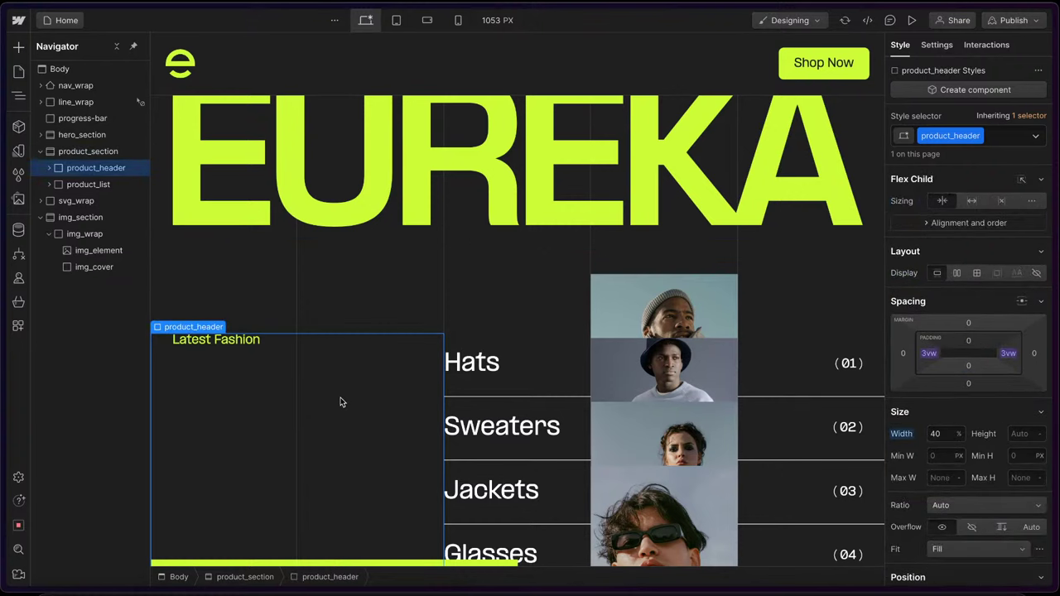
left_click(569, 279)
- At the tablet breakpoint, set the width of both product_header and product_list to 100%
left_click(401, 20)
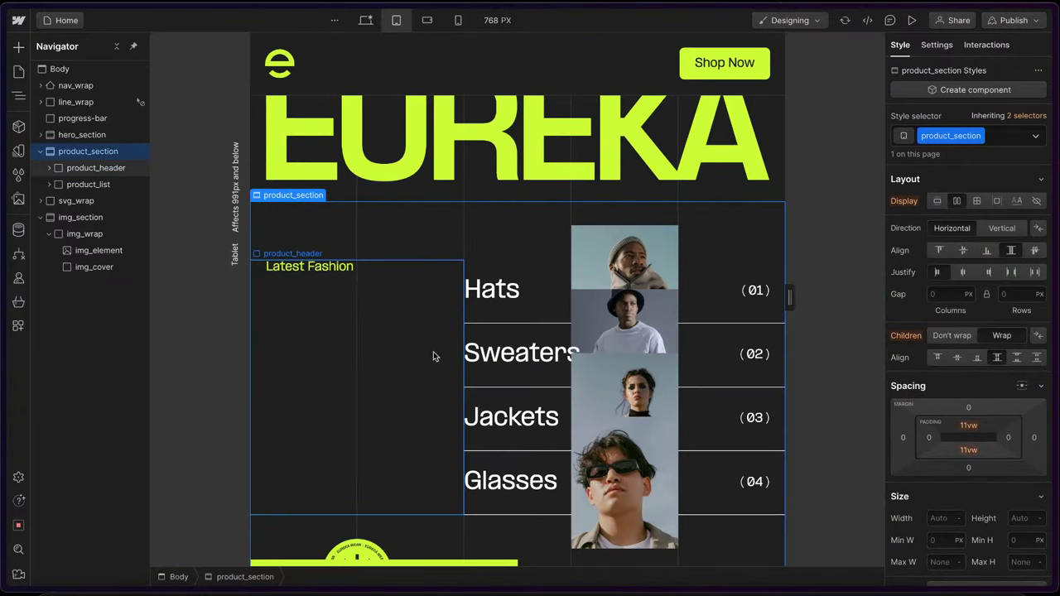
left_click(435, 352)
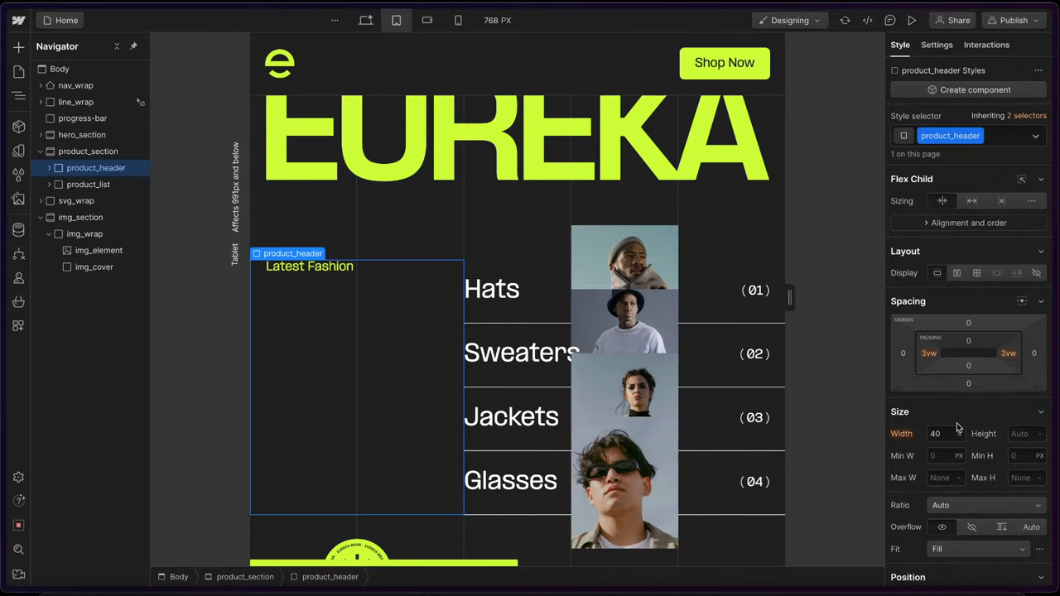
type("100")
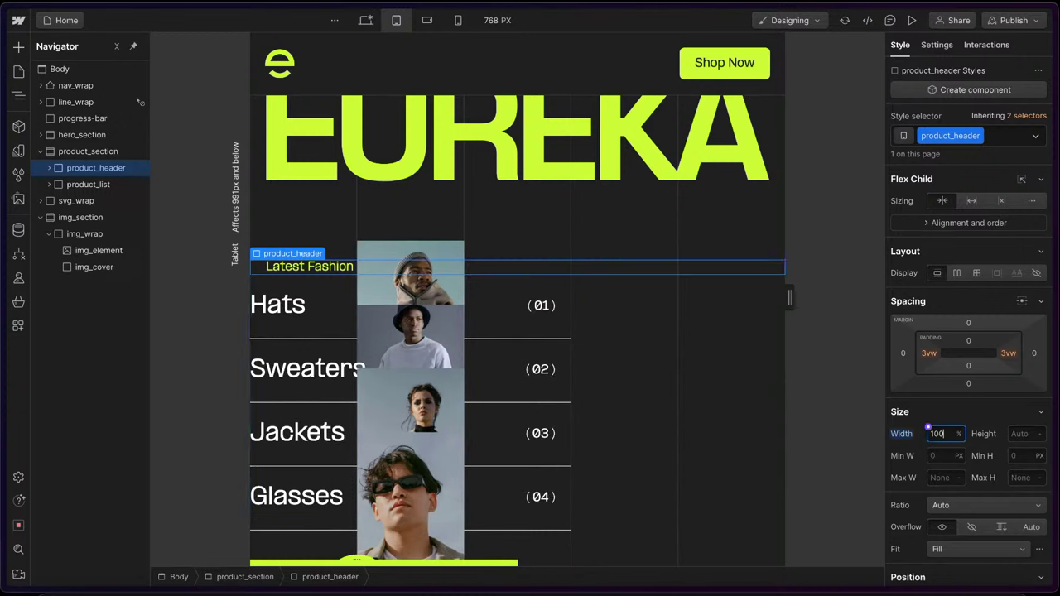
scroll(626, 394, "down", 1)
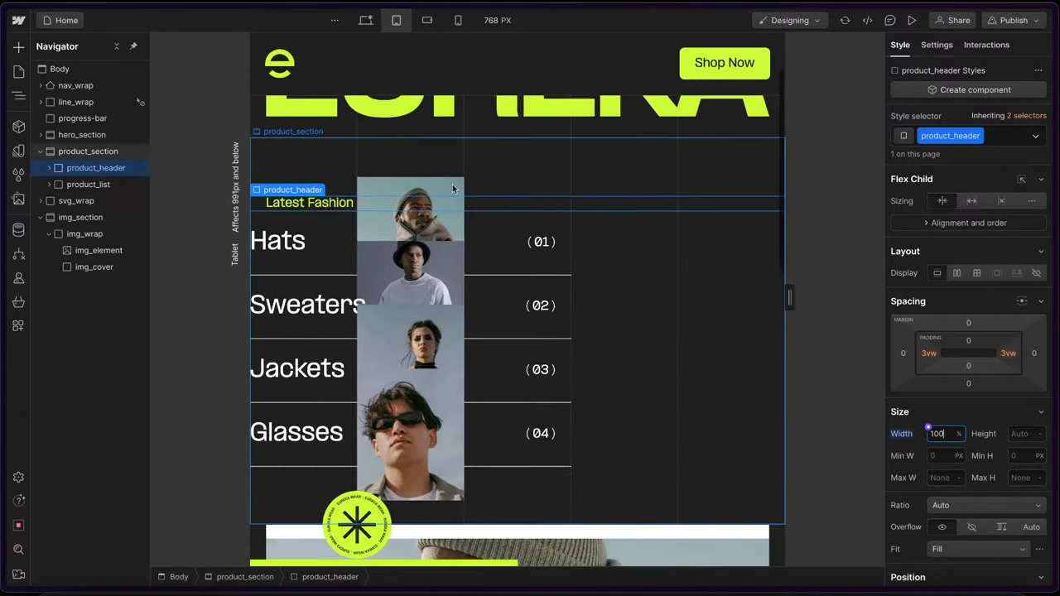
left_click(88, 184)
type("60")
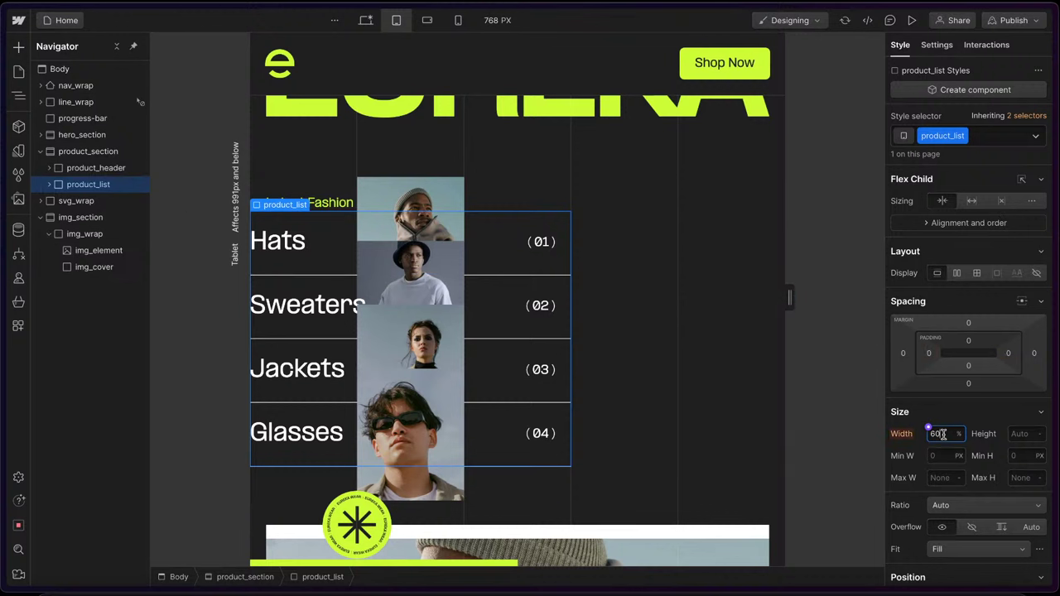
key("Return")
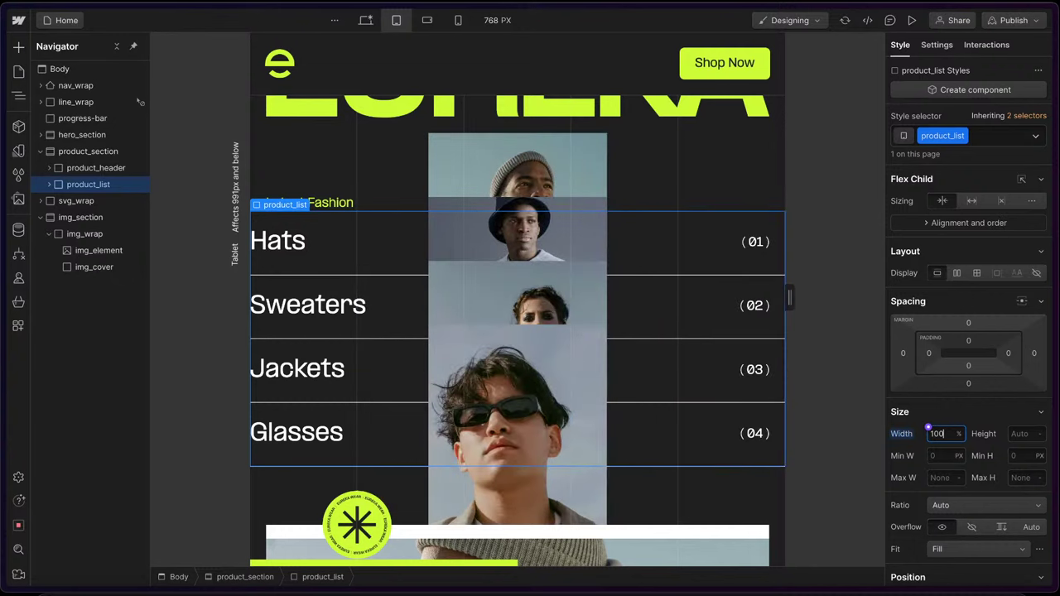
- Change the position of product_img from absolute to relative at the tablet breakpoint
left_click(519, 187)
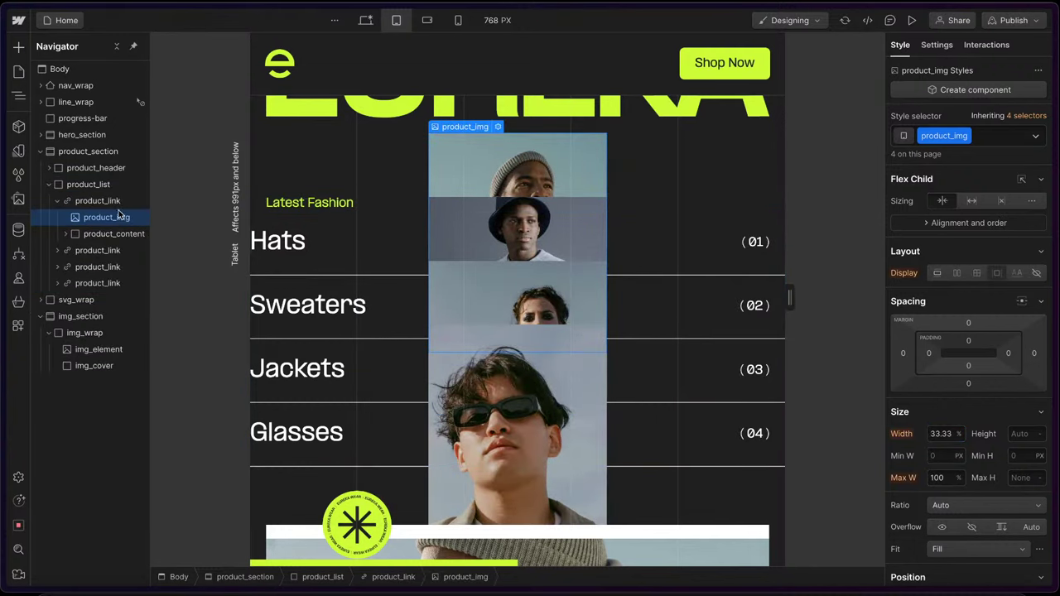
scroll(956, 470, "down", 3)
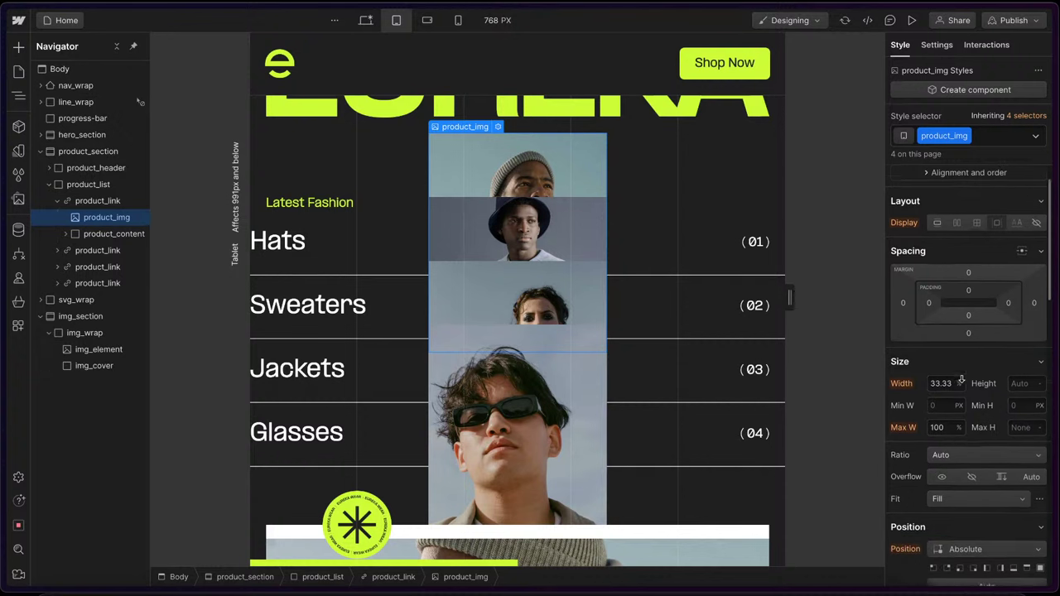
left_click(962, 488)
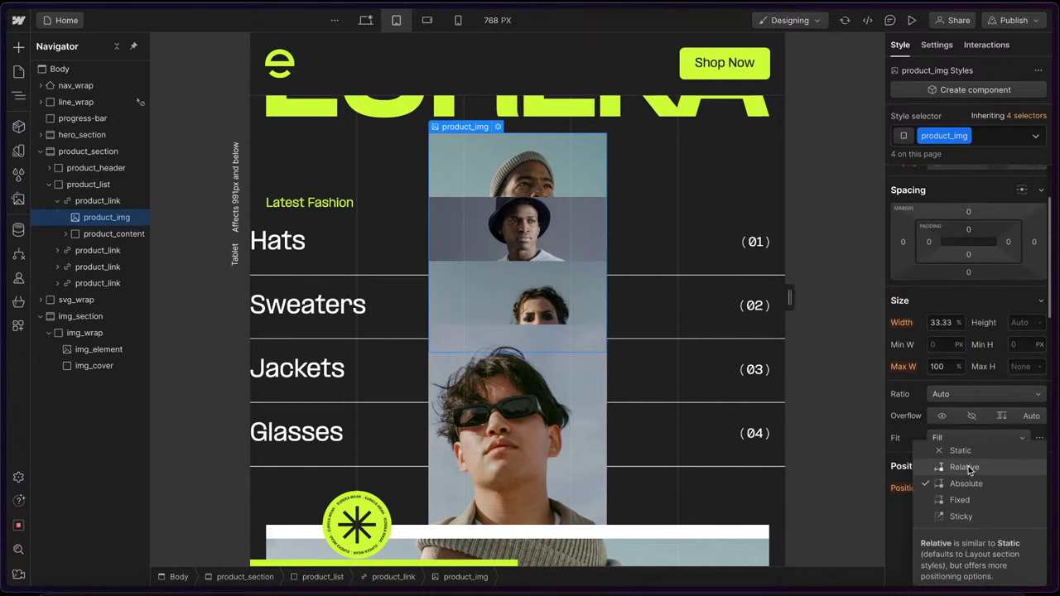
left_click(967, 467)
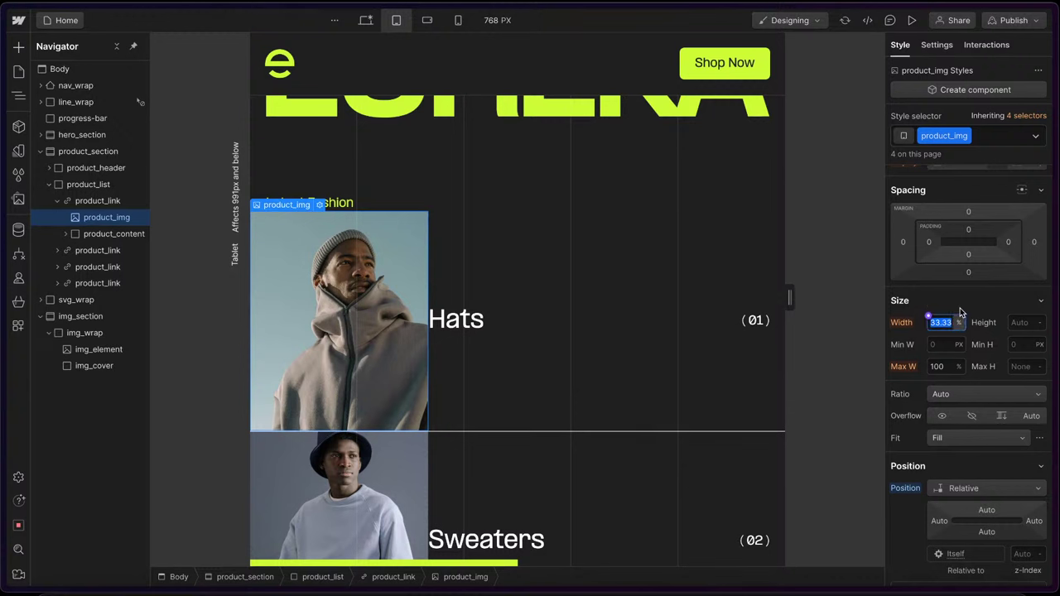
- Keep product_img from shrinking or growing as a flex child and set its width to 20%
scroll(1020, 223, "up", 3)
left_click(1003, 202)
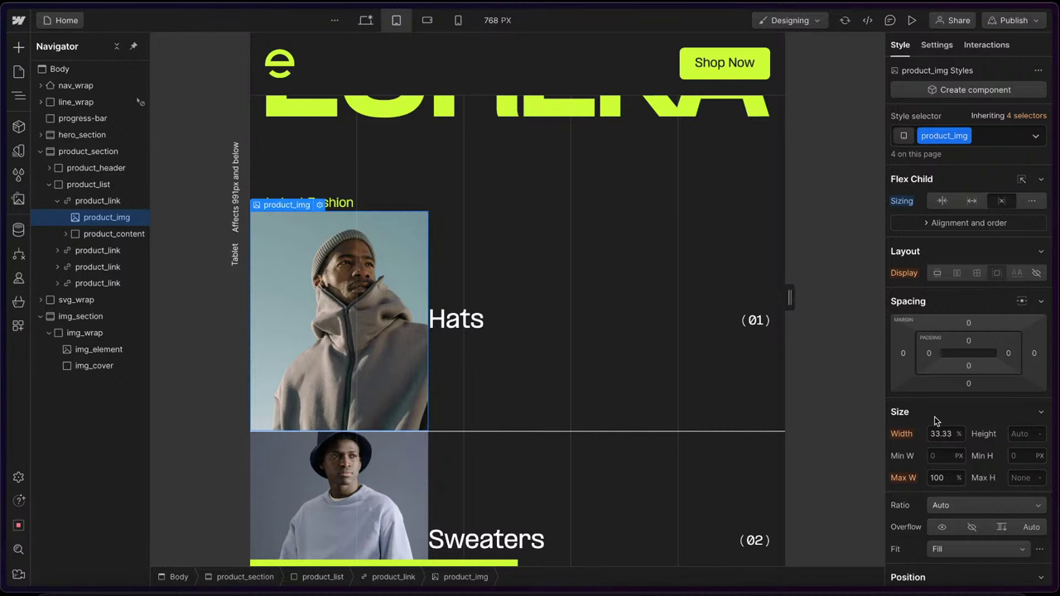
scroll(946, 434, "down", 1)
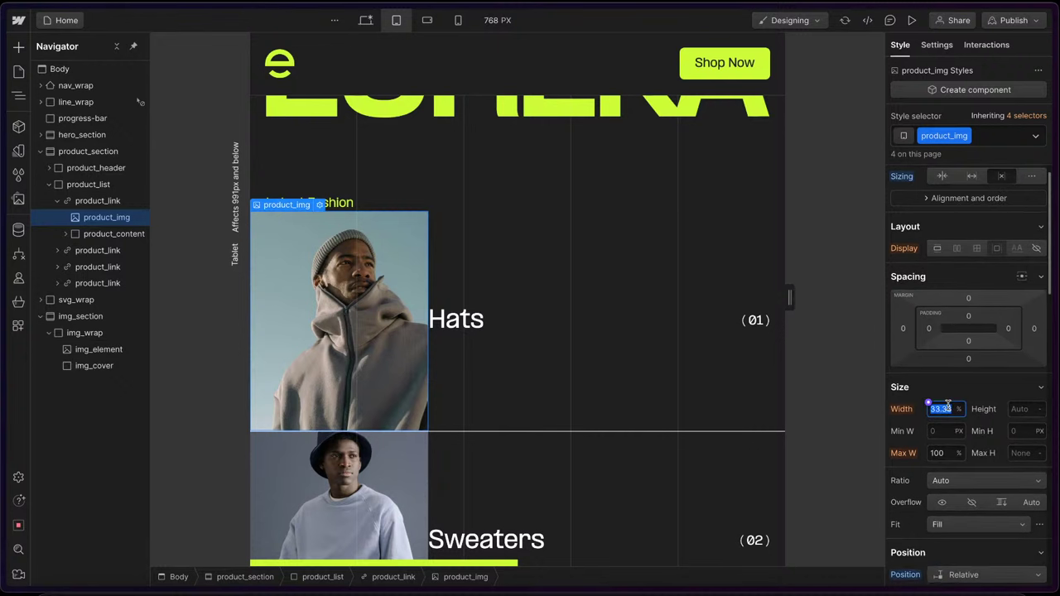
type("20")
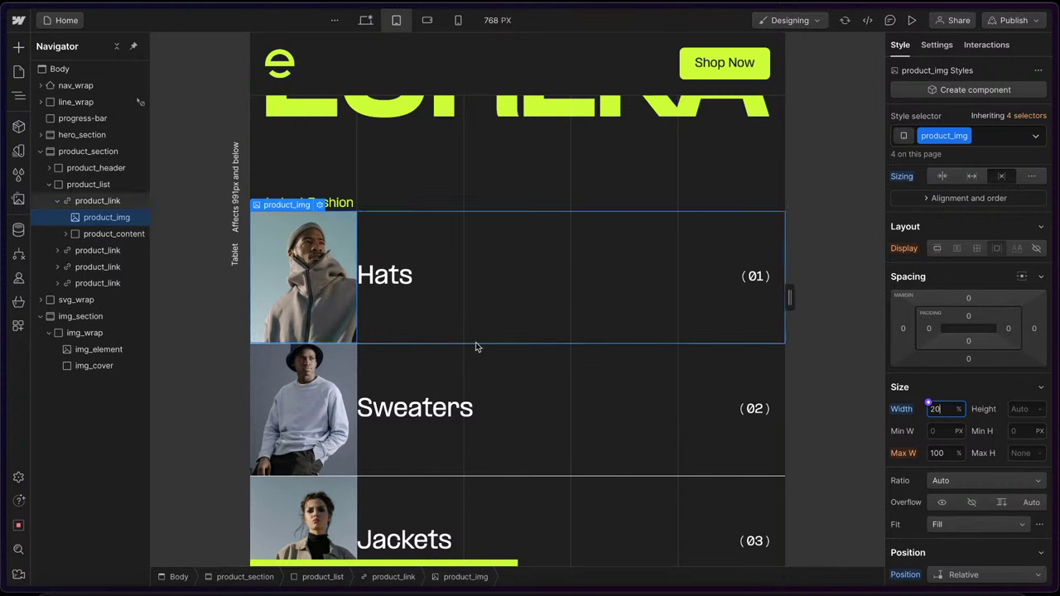
- Apply the page-padding main variable (3vw) to the left and right padding of product_link
left_click(443, 291)
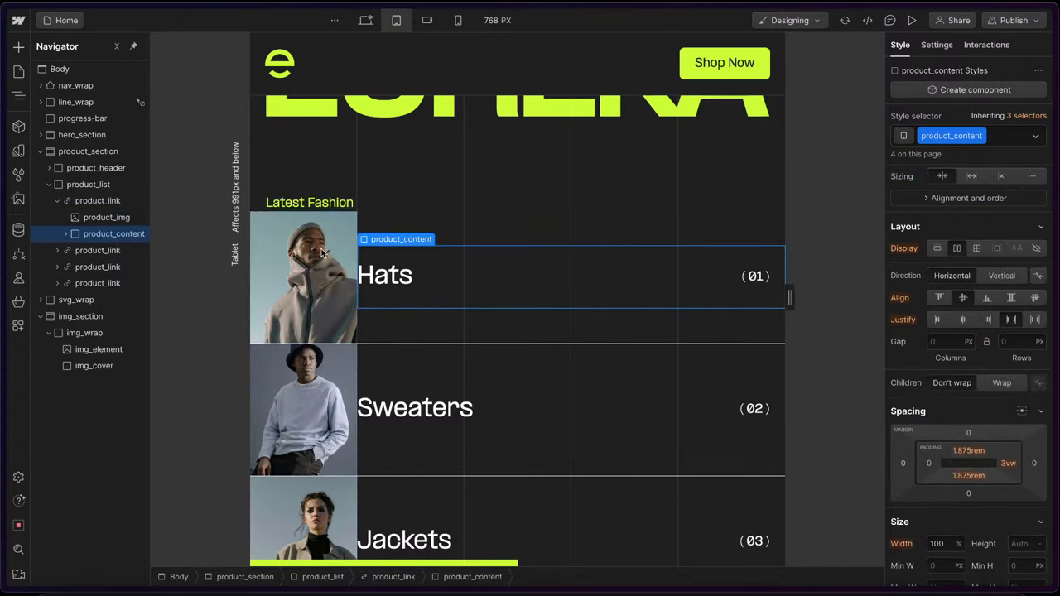
left_click(579, 327)
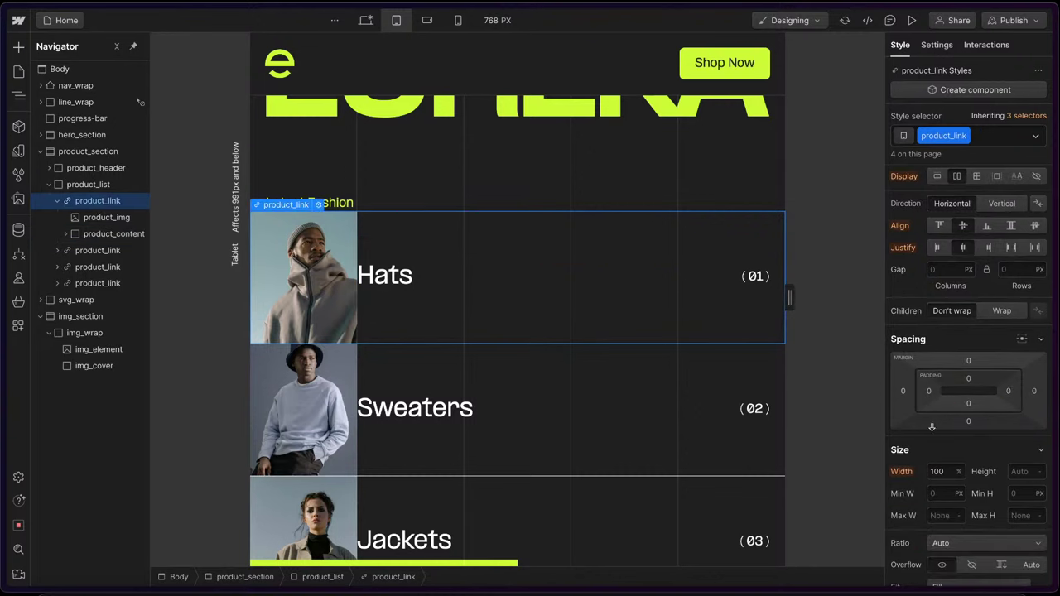
left_click(928, 394)
left_click(1009, 410)
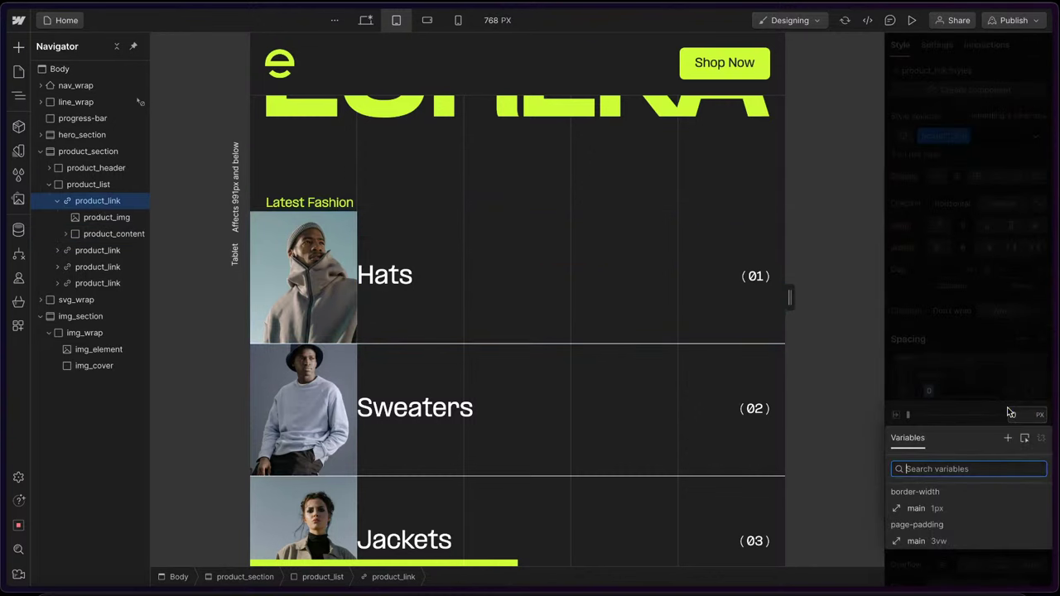
left_click(915, 543)
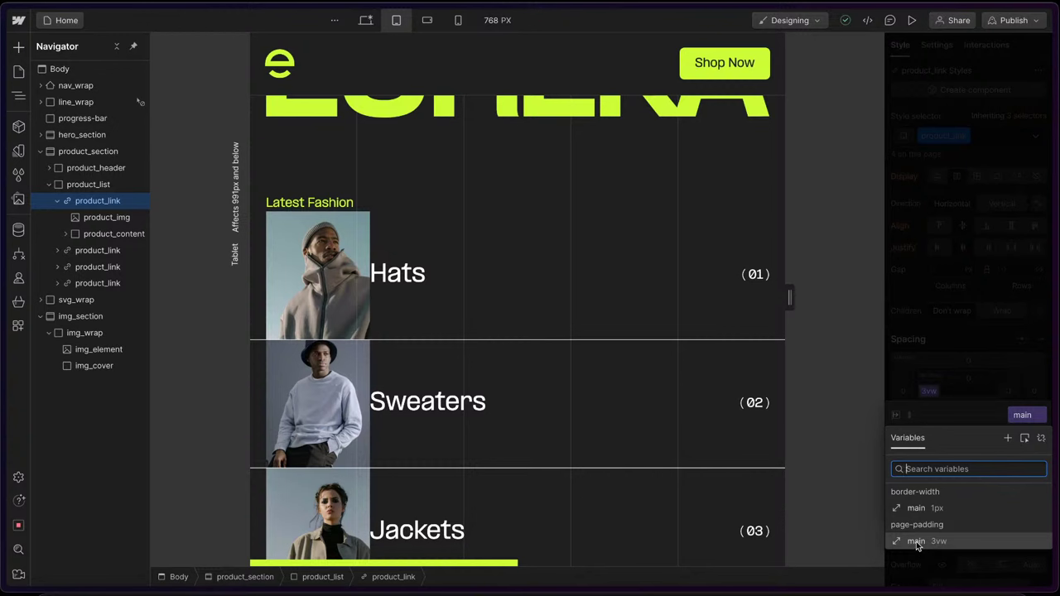
left_click(1009, 392)
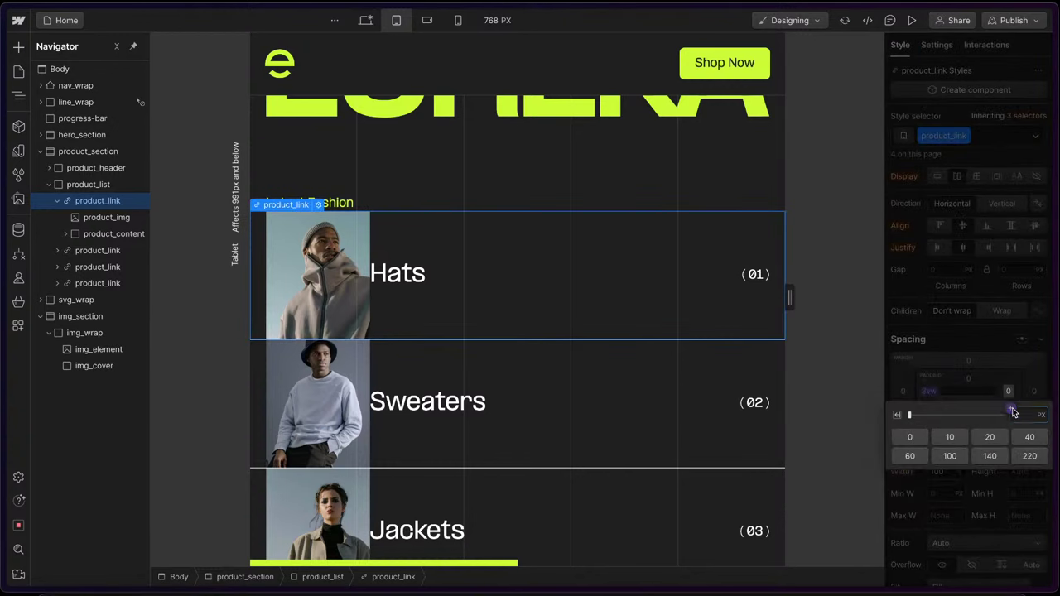
left_click(1013, 411)
left_click(927, 542)
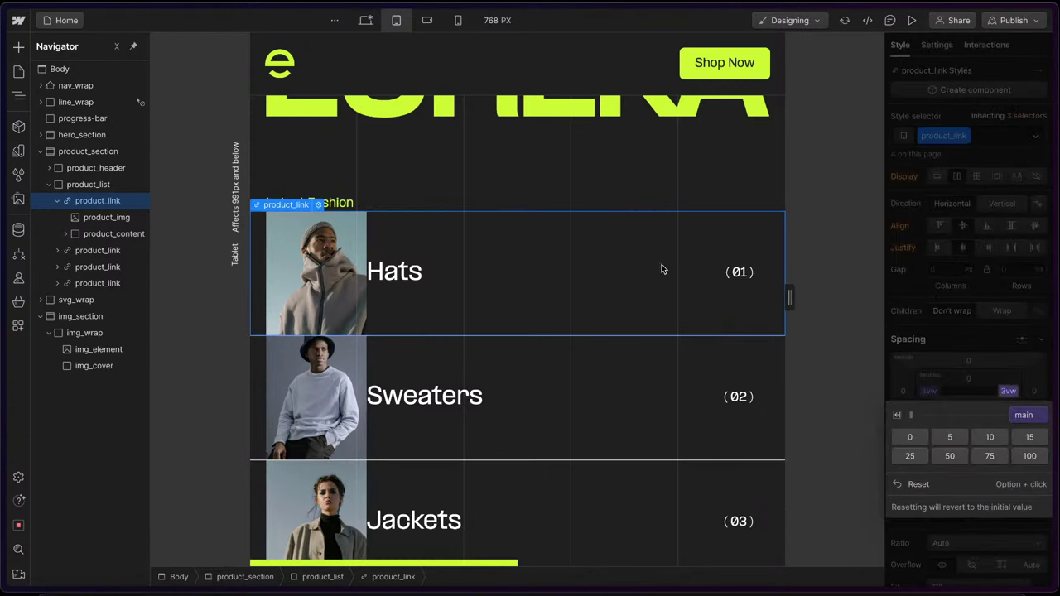
- Unlink product_content's right padding from its variable, set it to 0, and let its children wrap
left_click(732, 290)
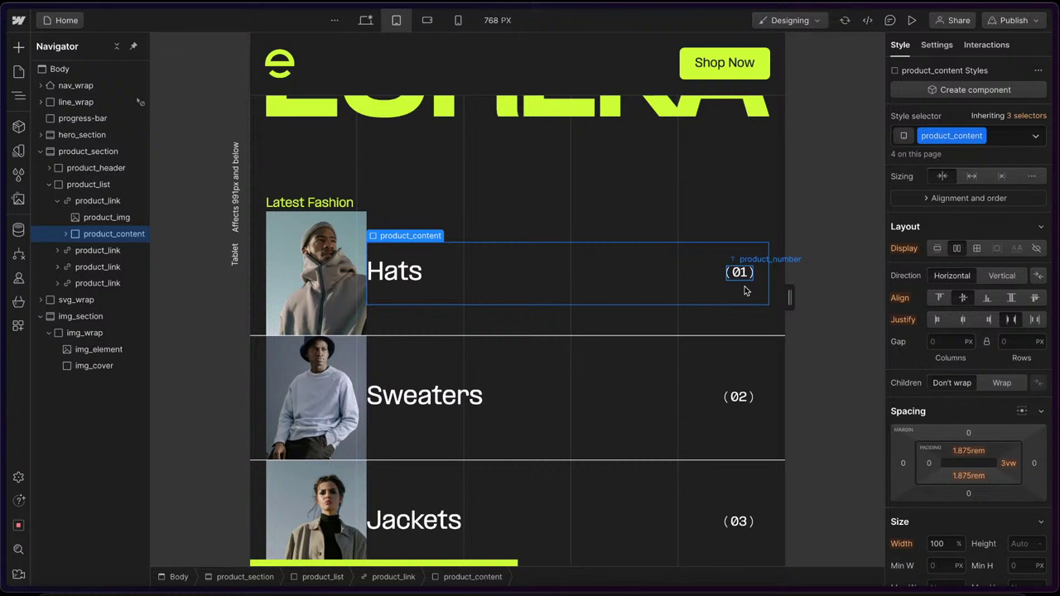
left_click(1008, 463)
left_click(1024, 488)
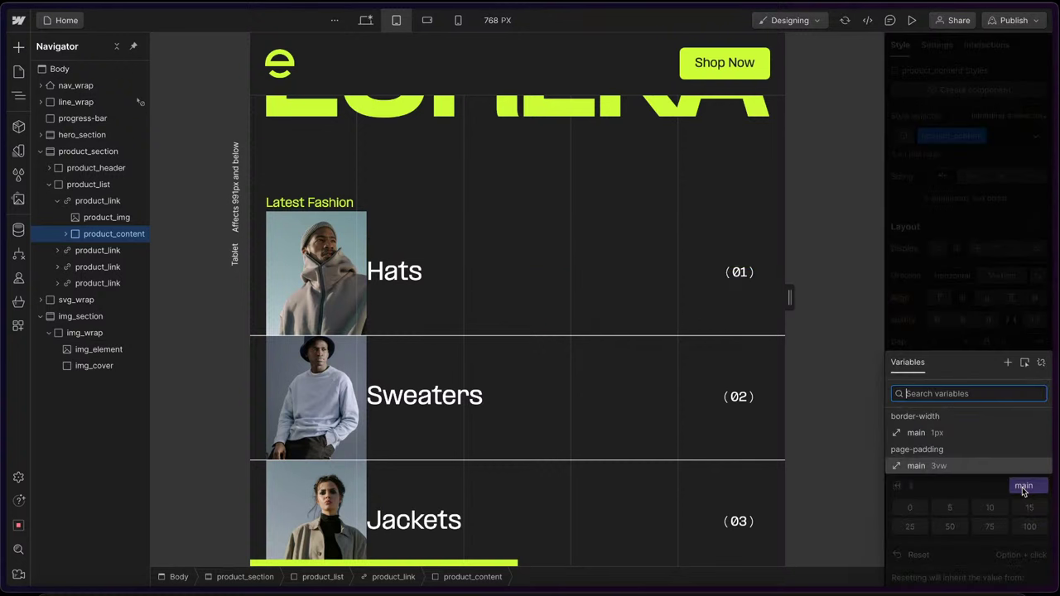
left_click(1040, 364)
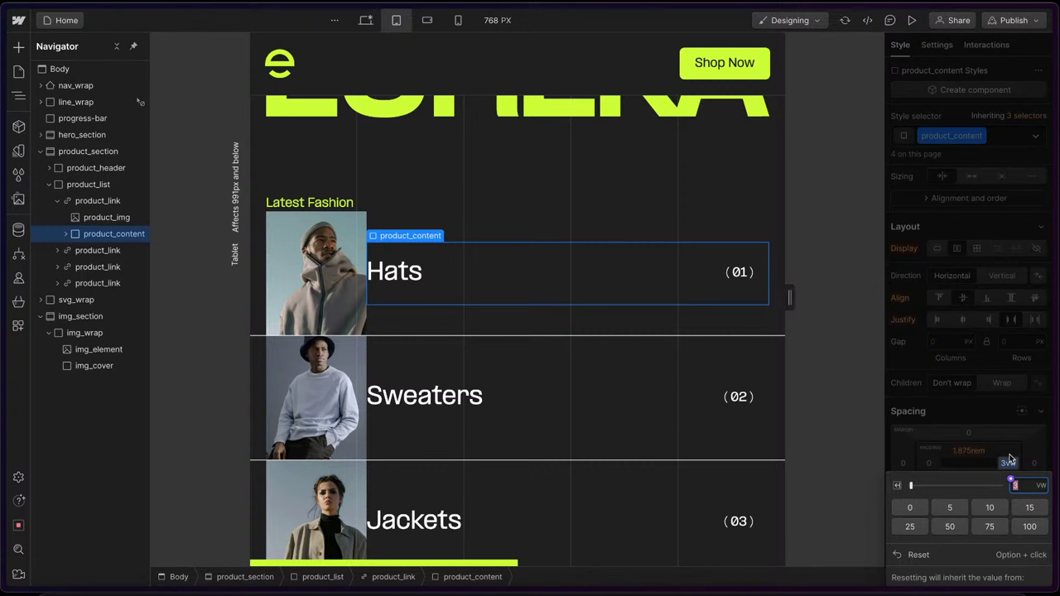
type("0")
key("Return")
left_click(1002, 383)
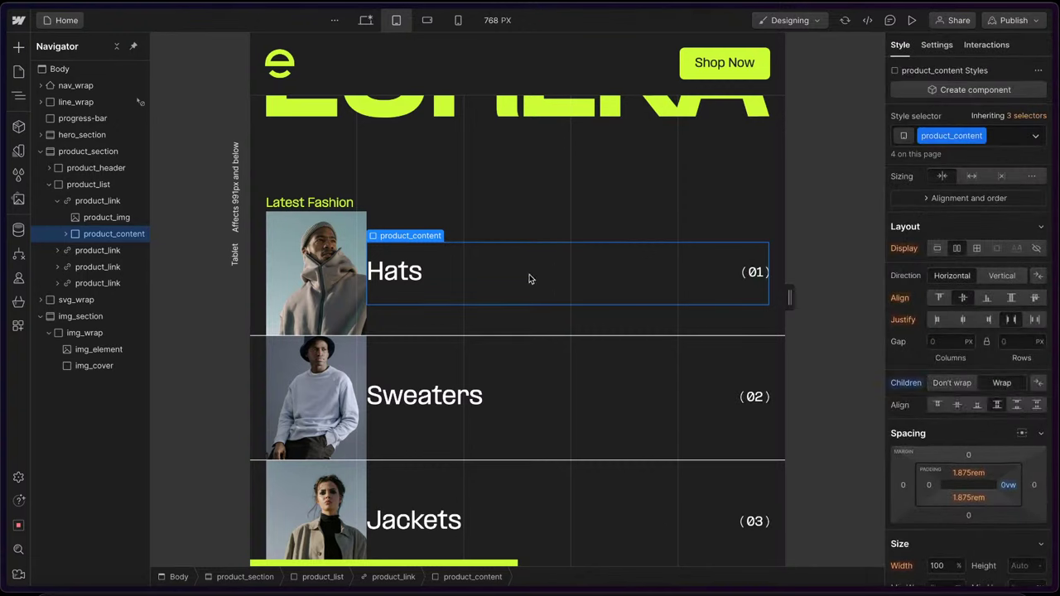
- Set a 1rem gap between the image and content in product_link and check the product list
left_click(461, 226)
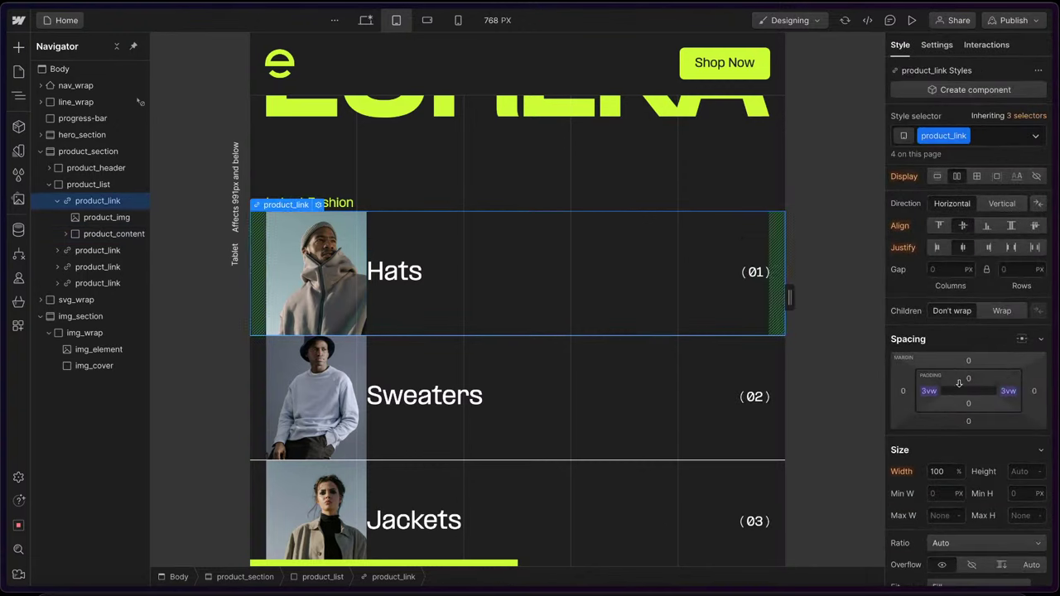
type("1rem")
key("Return")
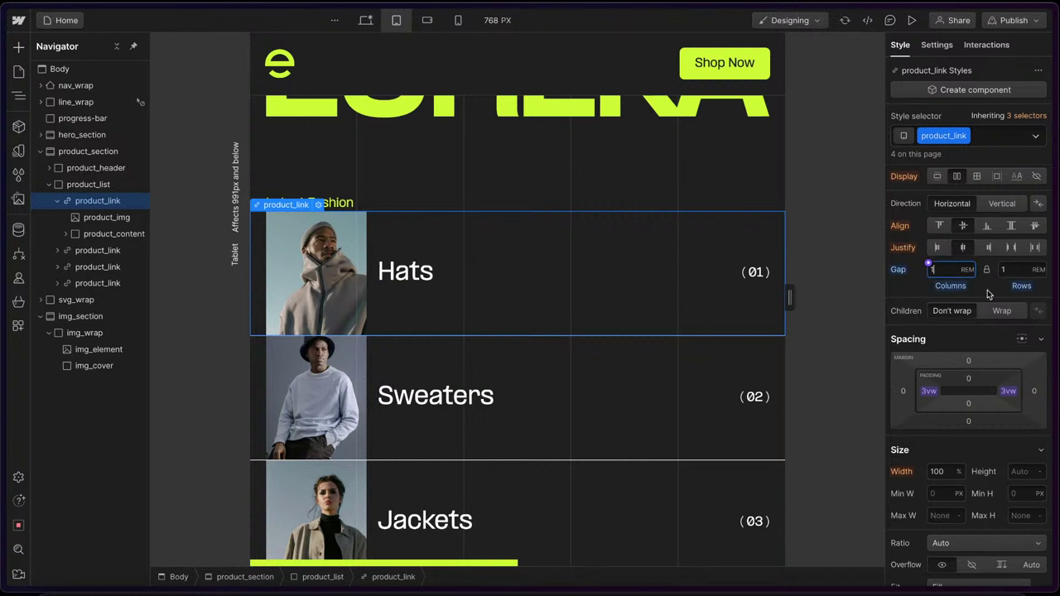
scroll(502, 356, "down", 2)
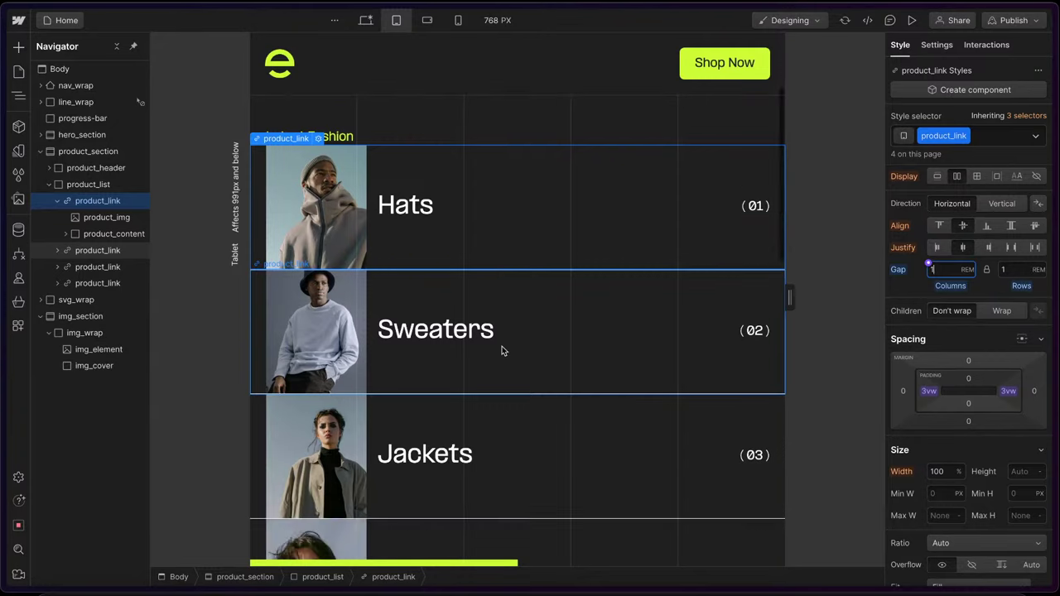
scroll(440, 236, "up", 1)
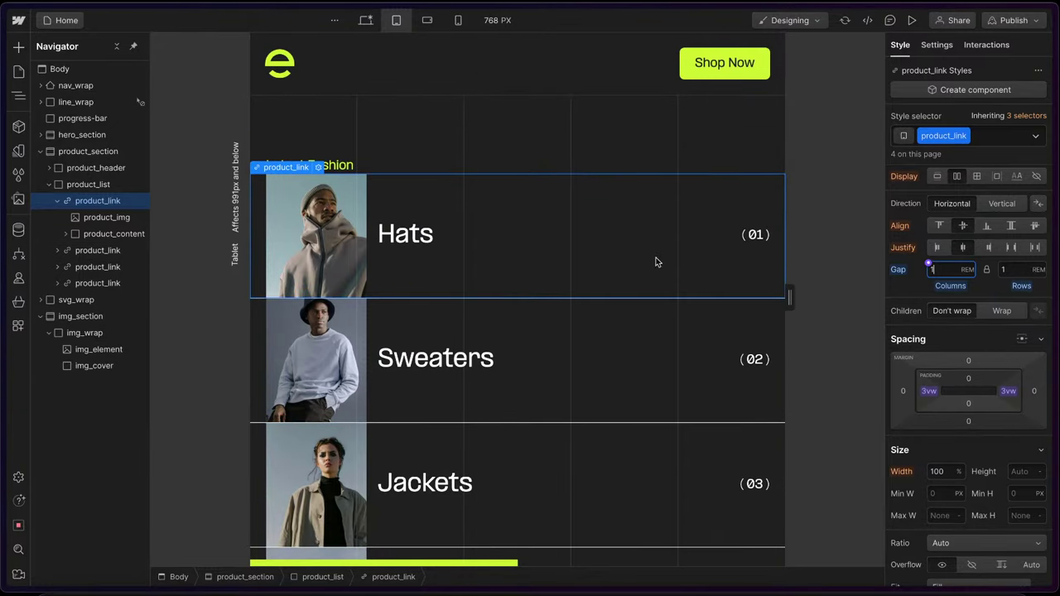
- At the desktop breakpoint, clear product_content's top and bottom padding and select its parent product_link
left_click(587, 249)
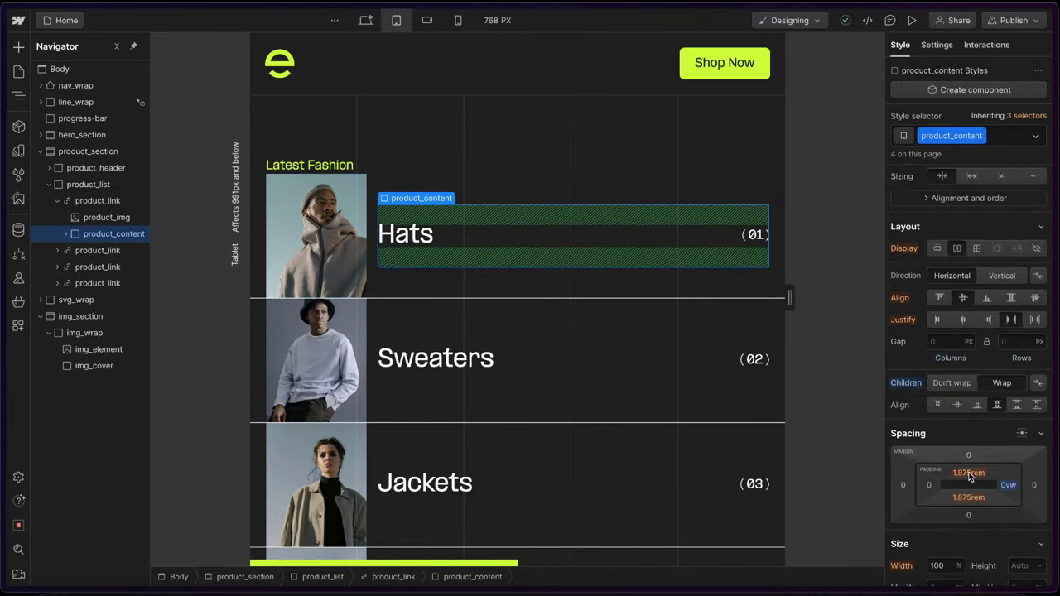
left_click(365, 20)
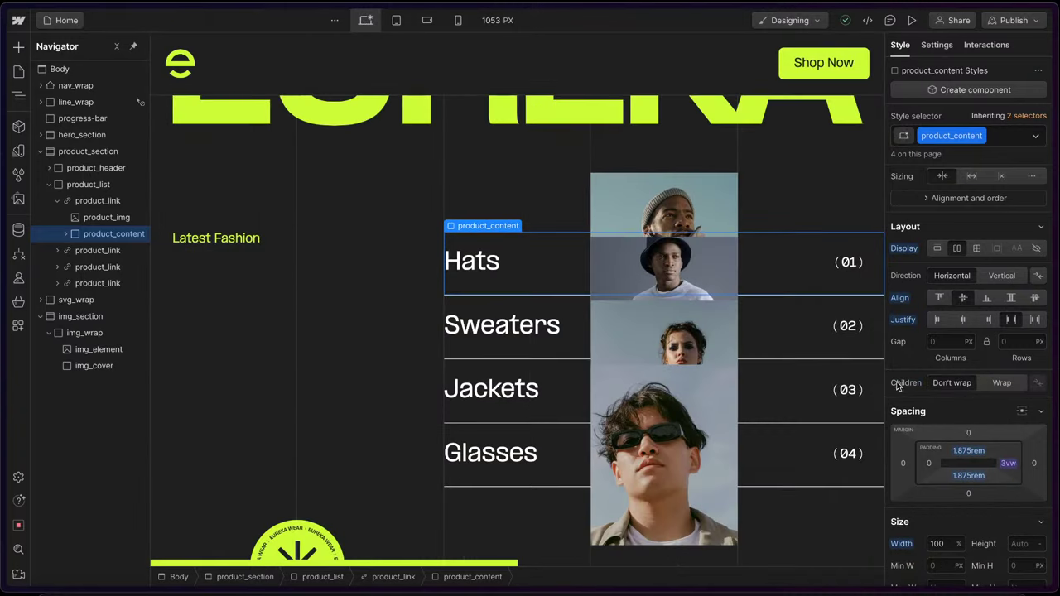
left_click(967, 451)
key("Escape")
left_click_drag(967, 454, 967, 497)
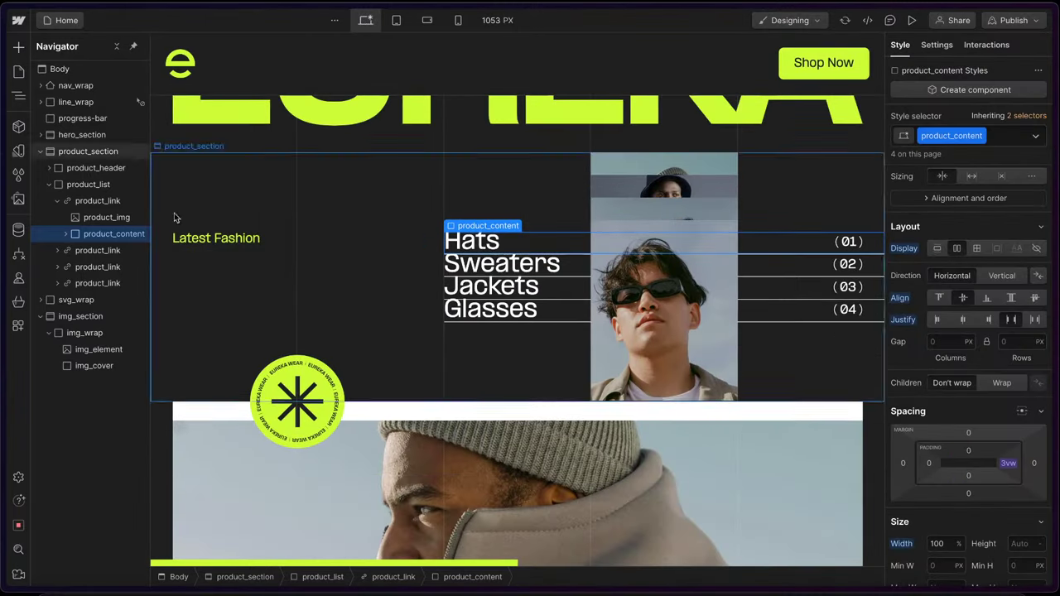
left_click(115, 200)
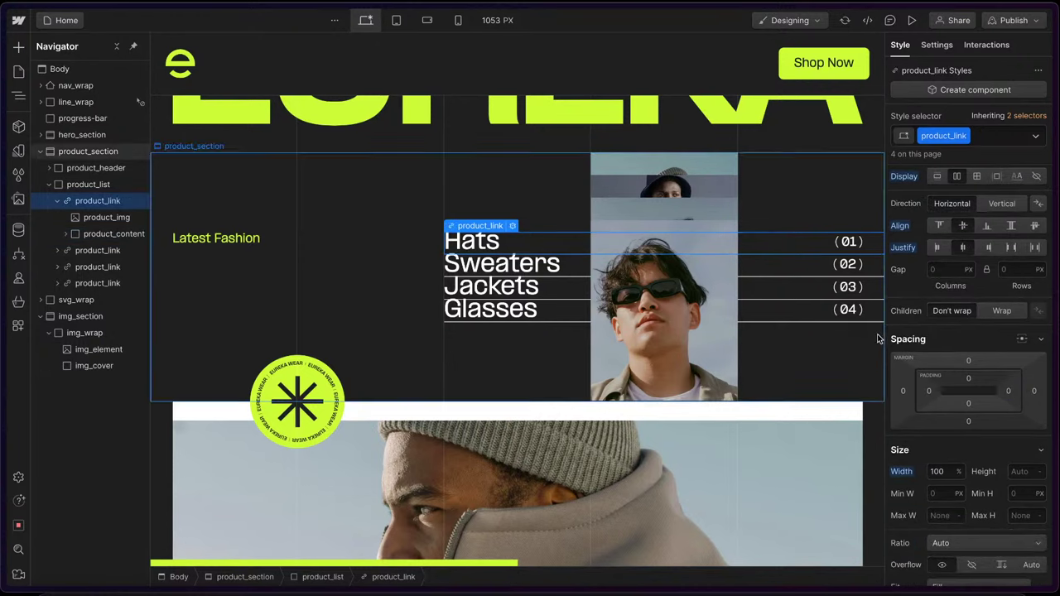
- Set product_link's top and bottom padding to 1.875rem on desktop and check the product list at the tablet breakpoint
left_click(969, 379)
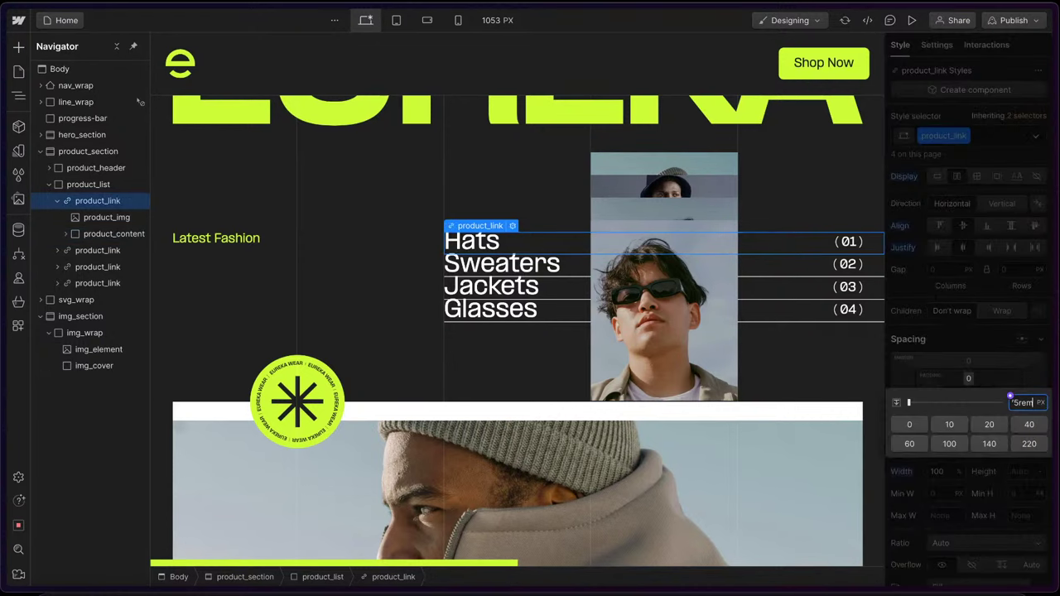
type("1.875rem")
key("Return")
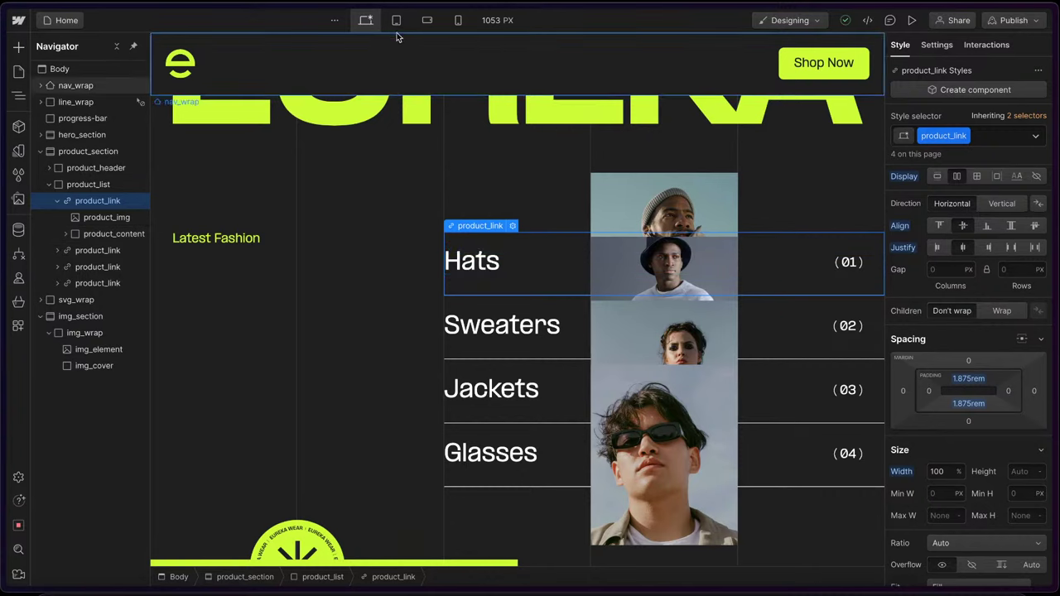
left_click(395, 20)
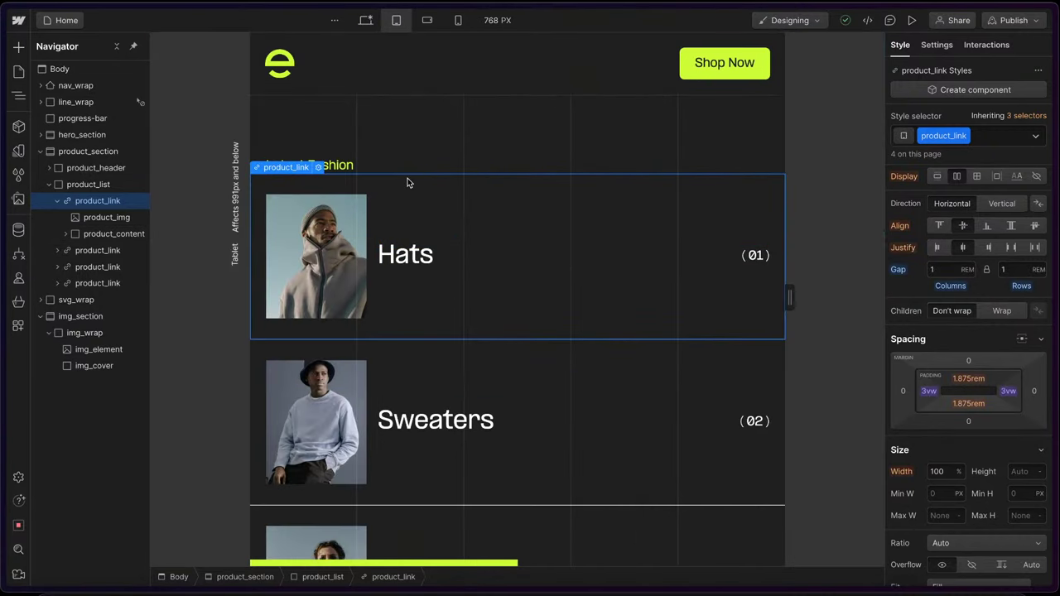
left_click(617, 131)
scroll(616, 130, "down", 1)
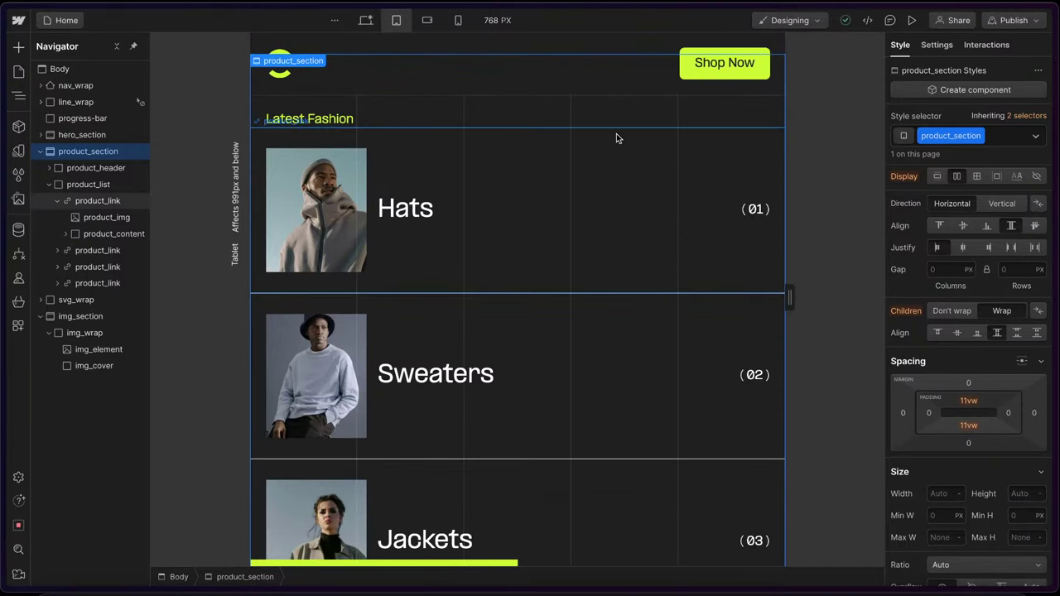
left_click_drag(790, 323, 694, 319)
- Set the product_img width to 27% at the tablet breakpoint and check the product rows
left_click(310, 339)
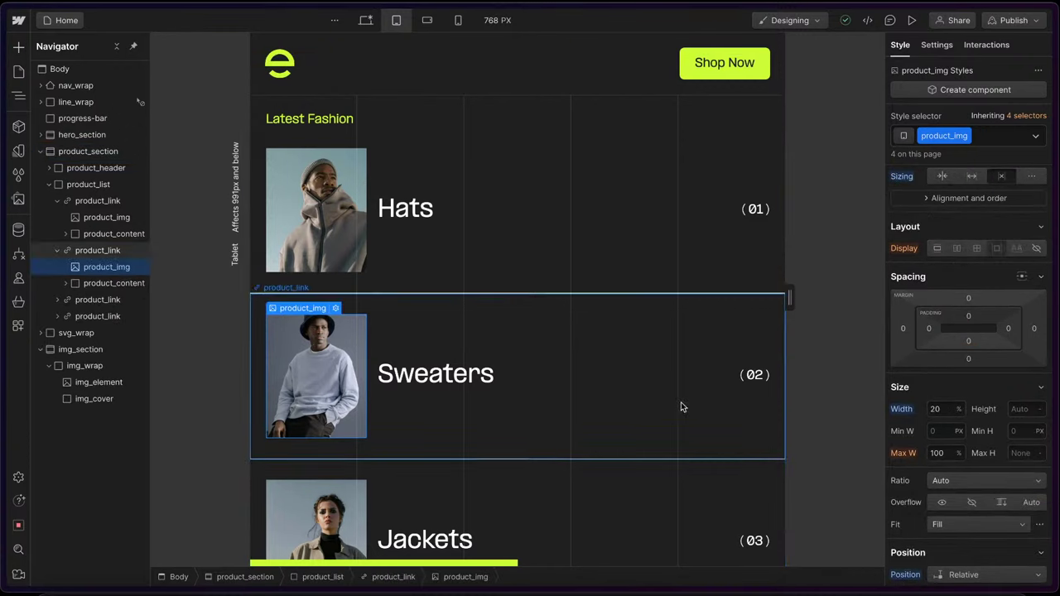
scroll(968, 431, "down", 1)
left_click(950, 383)
key("shift+Up")
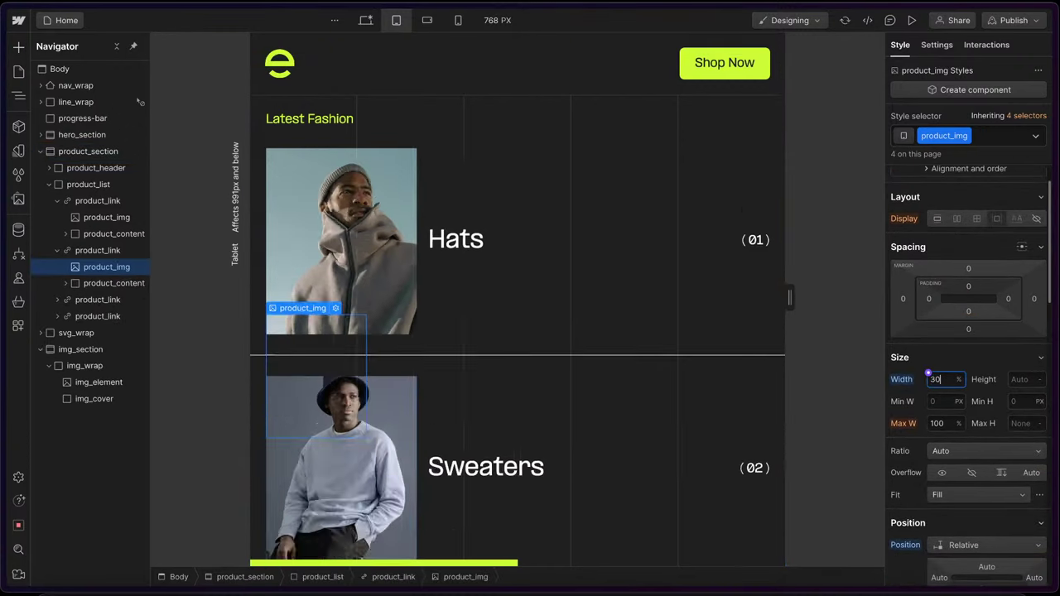
key("shift+Up")
key("shift+Down")
key("Down")
key("Down")
key("Down")
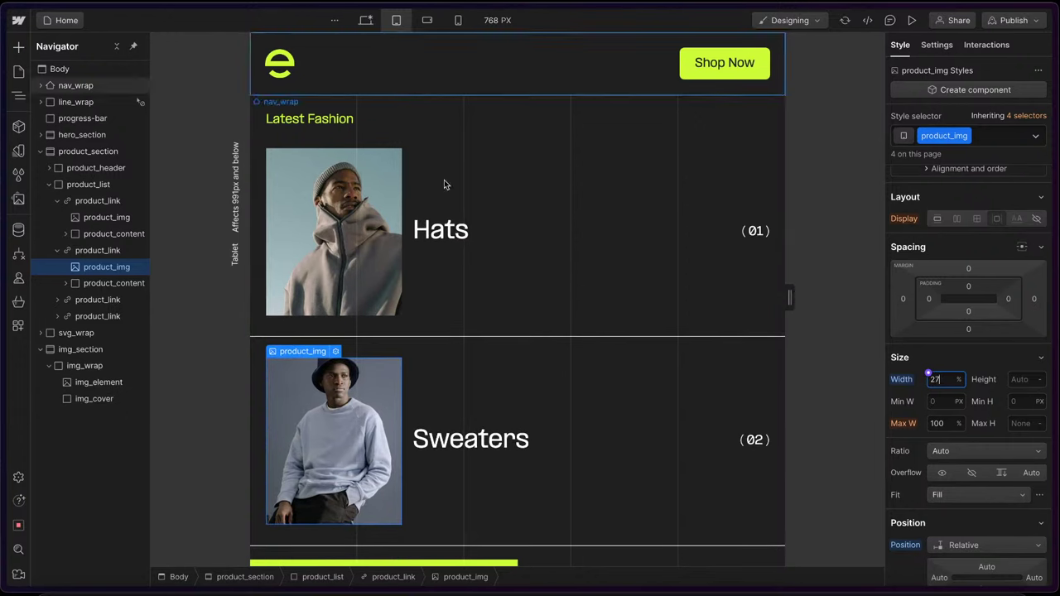
scroll(444, 190, "up", 3)
scroll(476, 369, "down", 2)
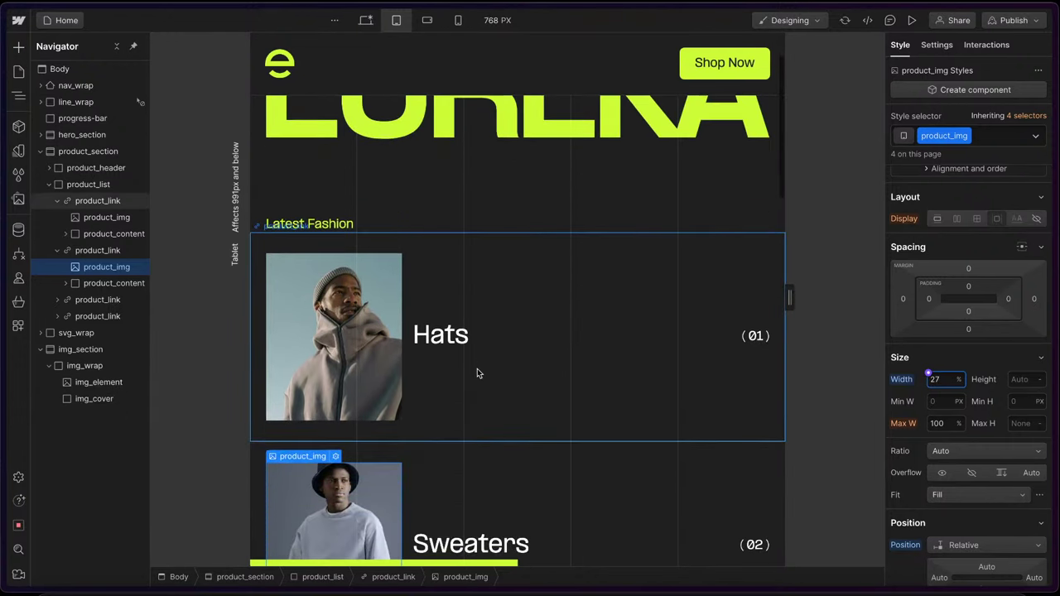
- Unlink hero_section's top padding from its variable and replace it with a rem value, trying 2rem and 4rem
left_click(477, 199)
scroll(578, 214, "up", 2)
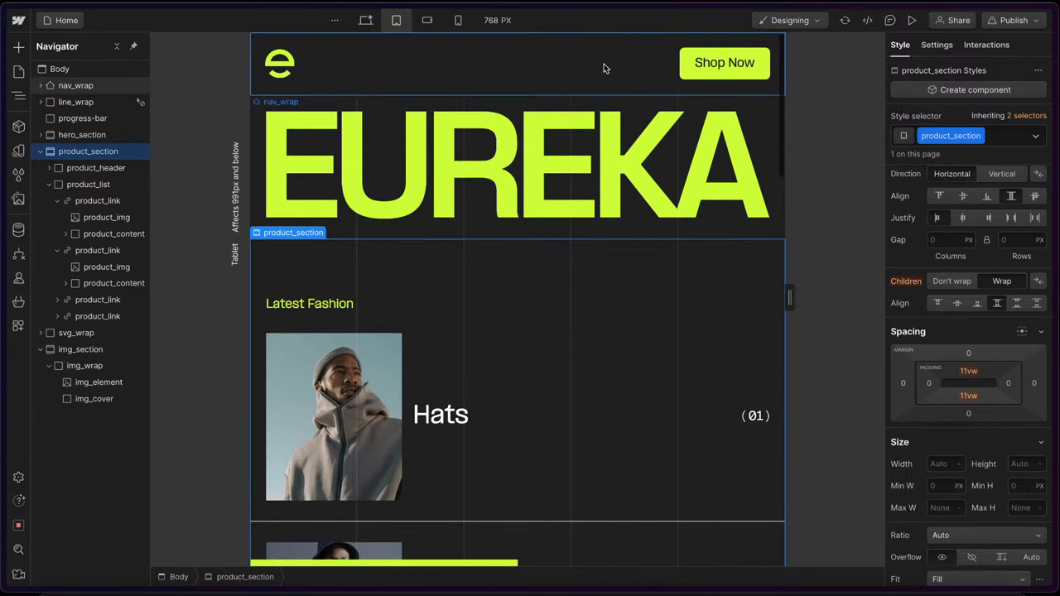
left_click(646, 100)
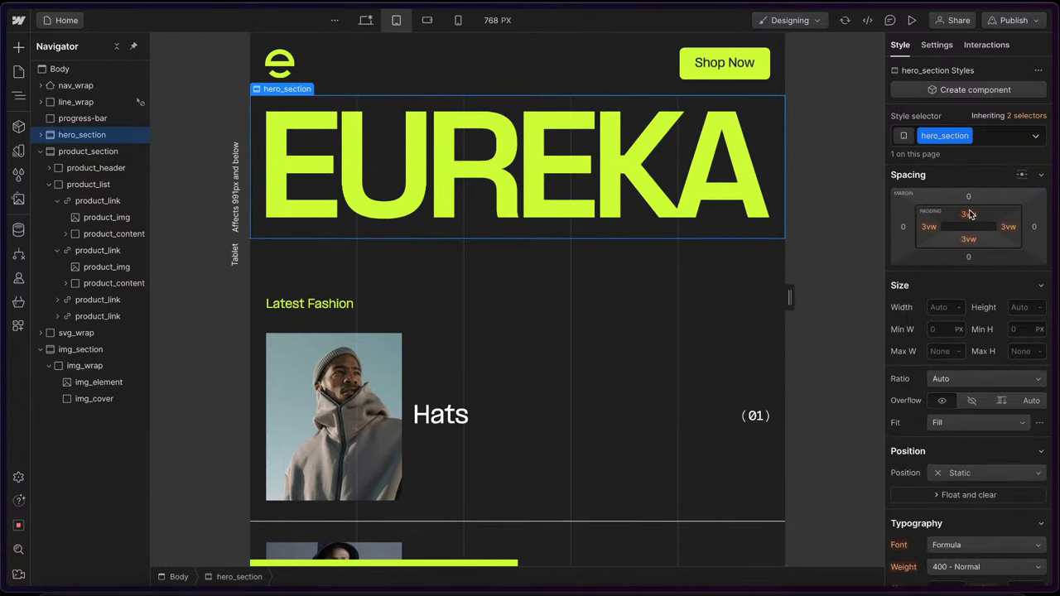
left_click(968, 214)
key("Escape")
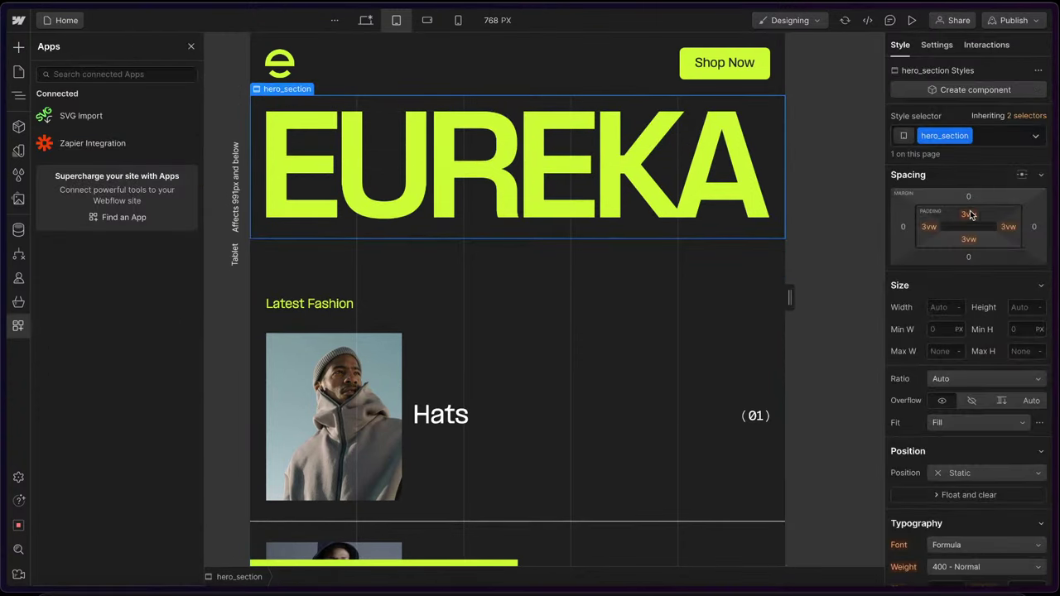
left_click(977, 216)
left_click(1018, 239)
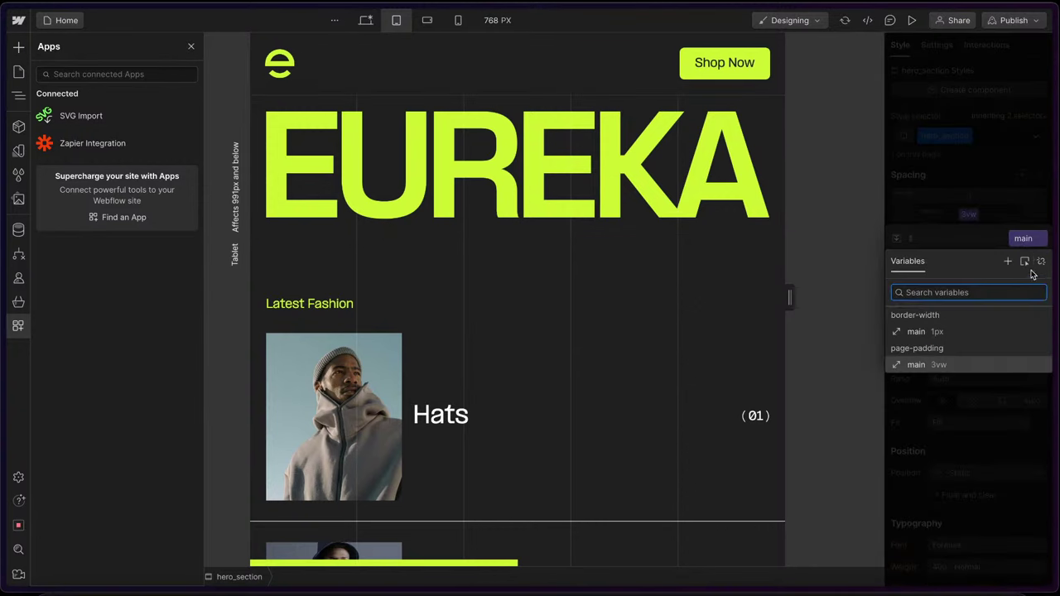
left_click(1040, 262)
type("2rem")
key("Return")
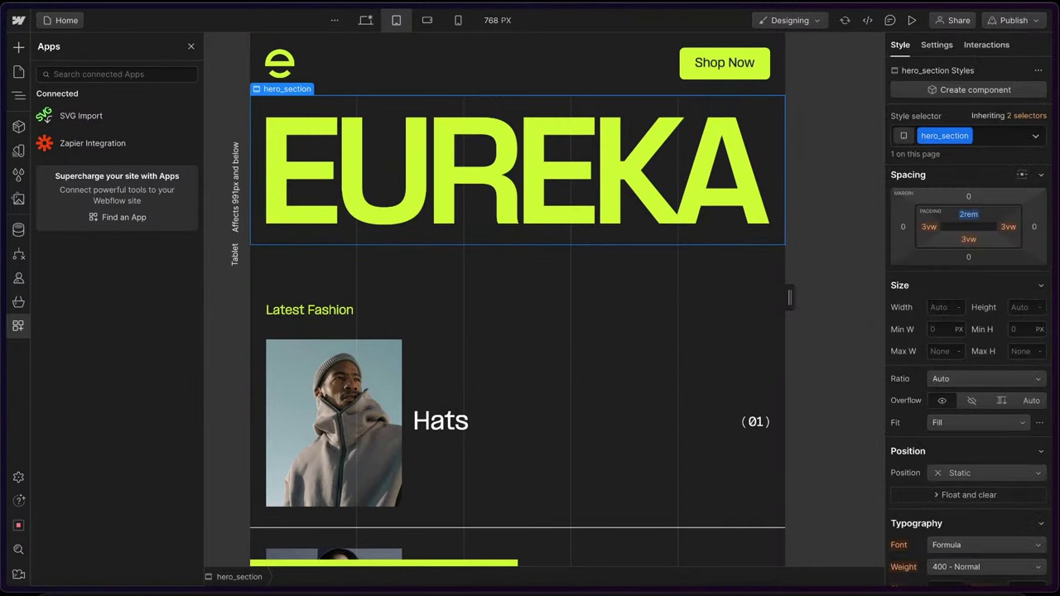
left_click(967, 213)
type("4")
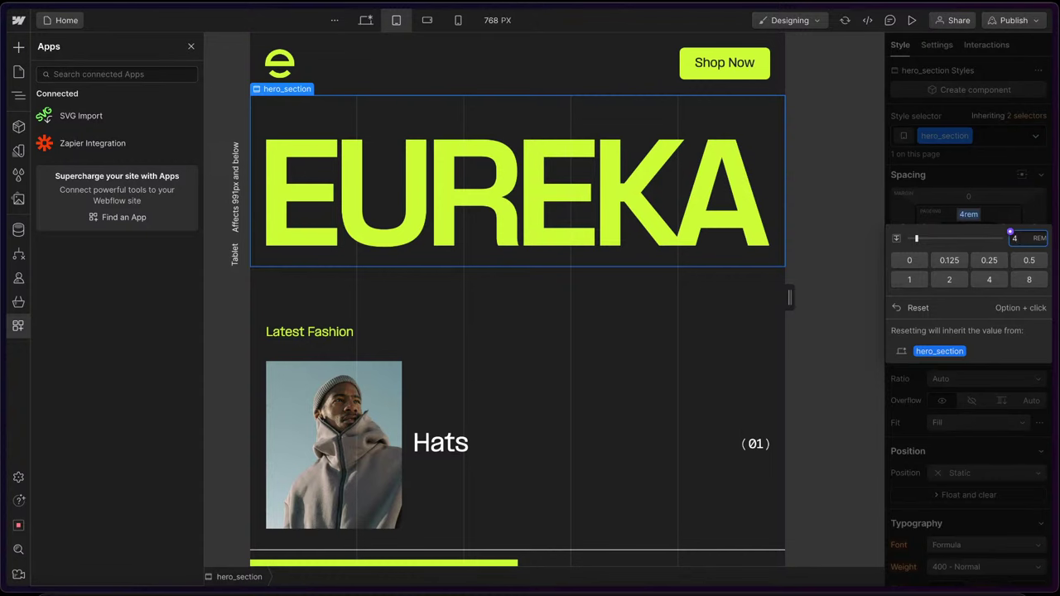
key("Return")
- Set product_section's top padding to 2rem at the tablet breakpoint
left_click(502, 263)
key("z")
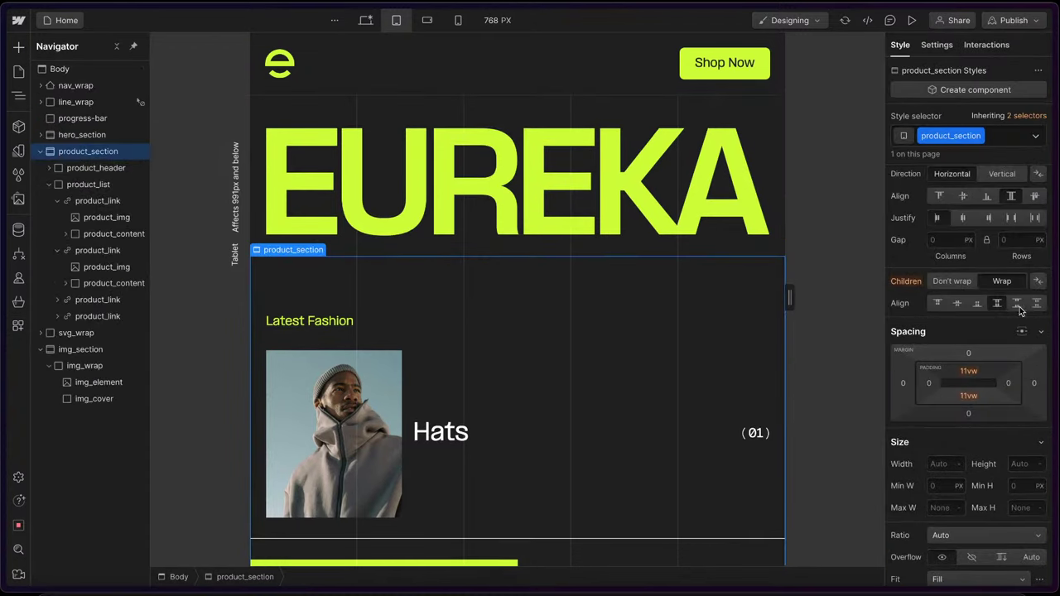
left_click(968, 394)
type("1rem")
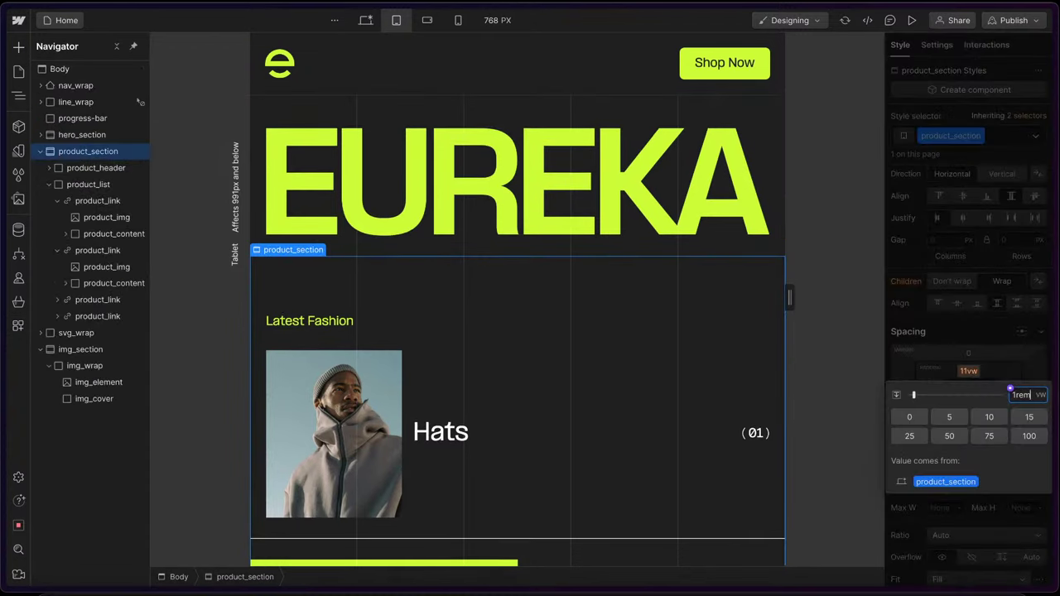
key("Return")
left_click(970, 373)
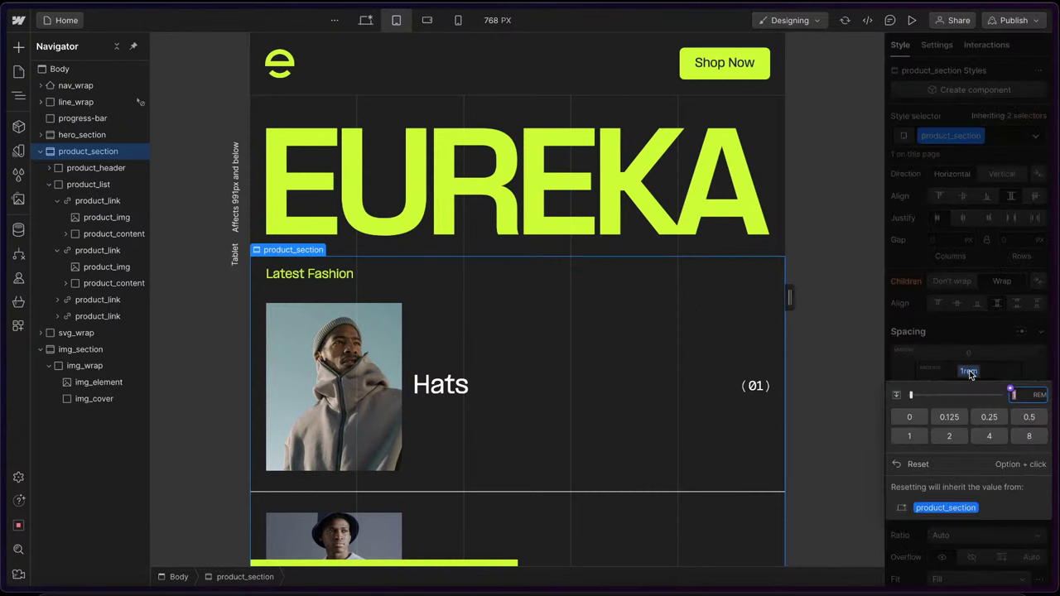
type("2")
left_click(476, 182)
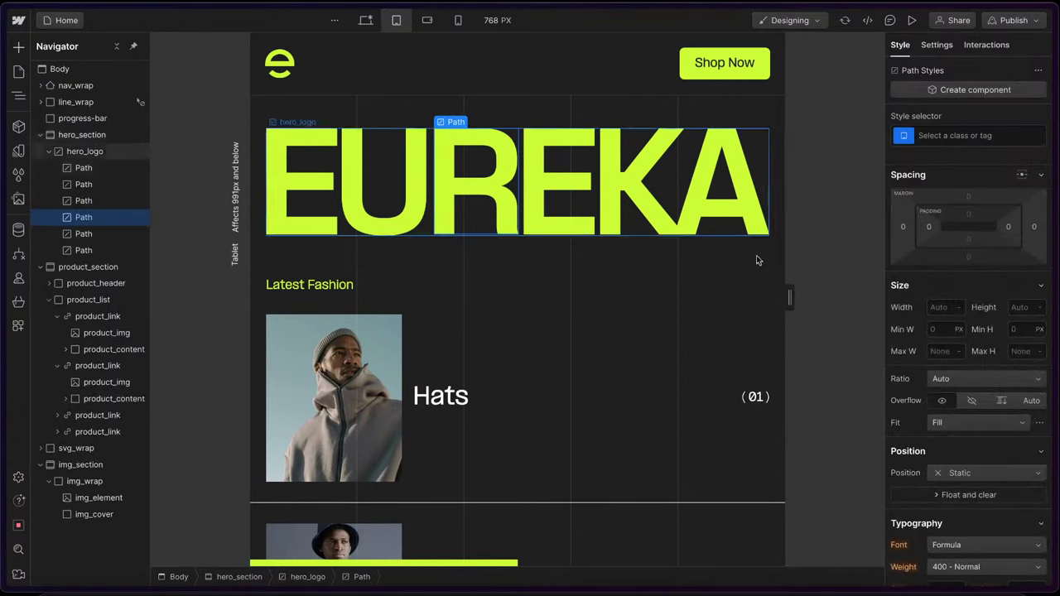
- Set the round Eureka Wear badge's svg_element to a width of 8rem and a maximum width of 70%
scroll(745, 442, "down", 1)
scroll(659, 352, "down", 10)
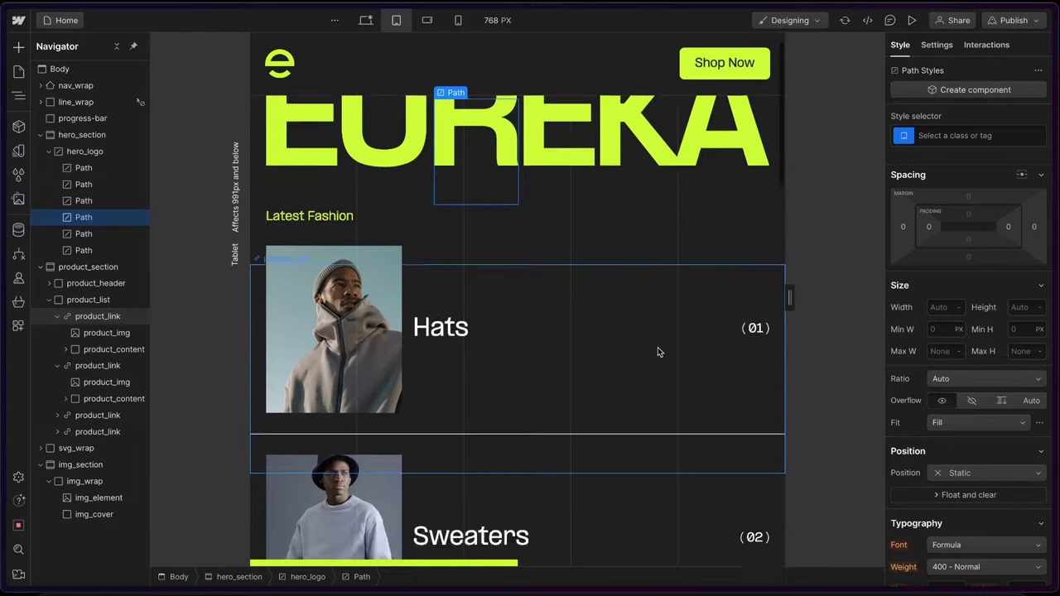
scroll(658, 352, "up", 2)
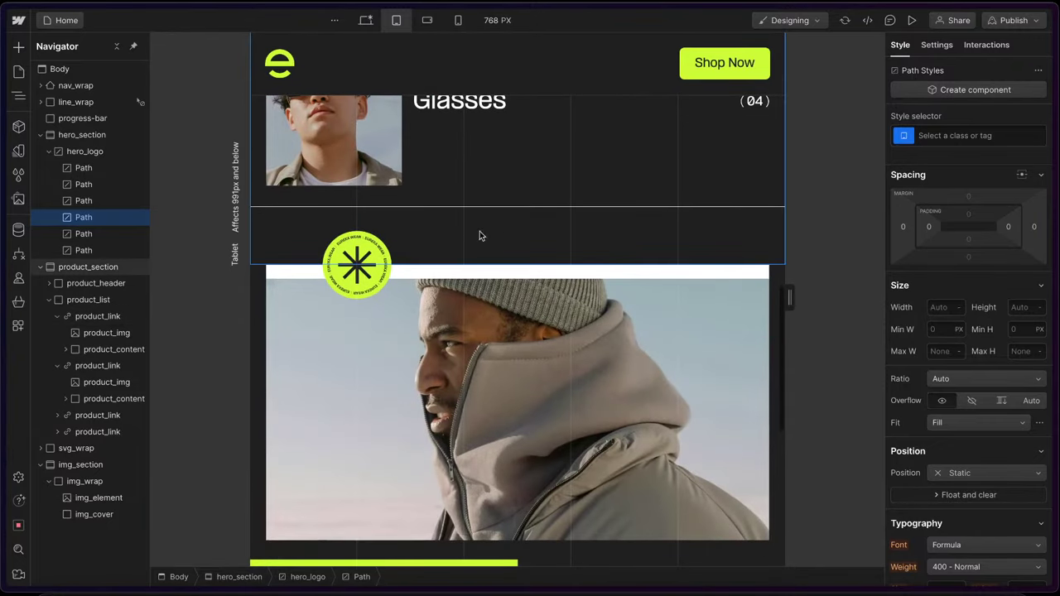
scroll(362, 273, "down", 1)
left_click(361, 274)
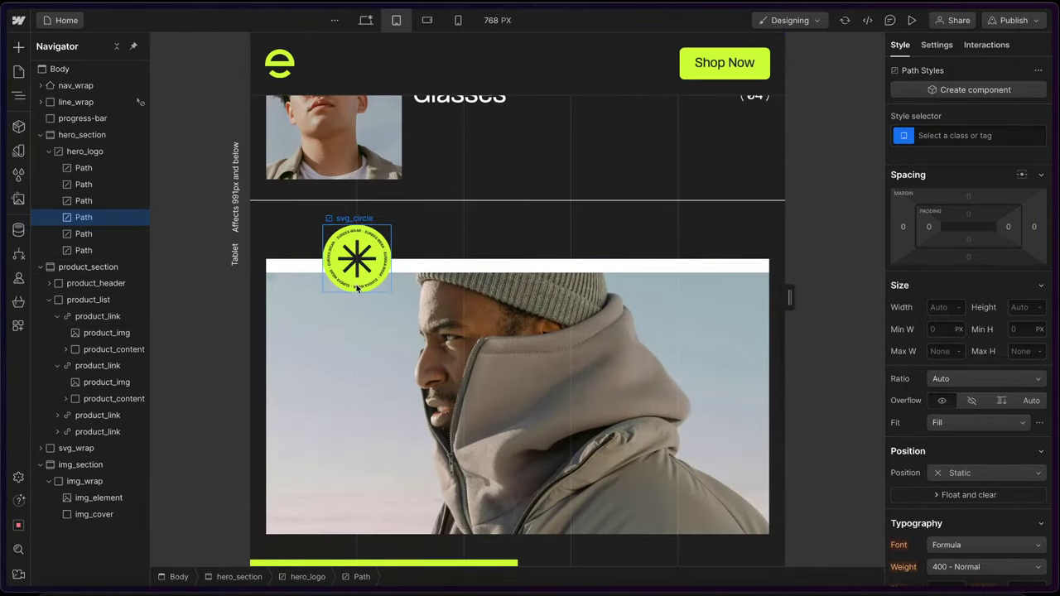
left_click_drag(786, 301, 846, 338)
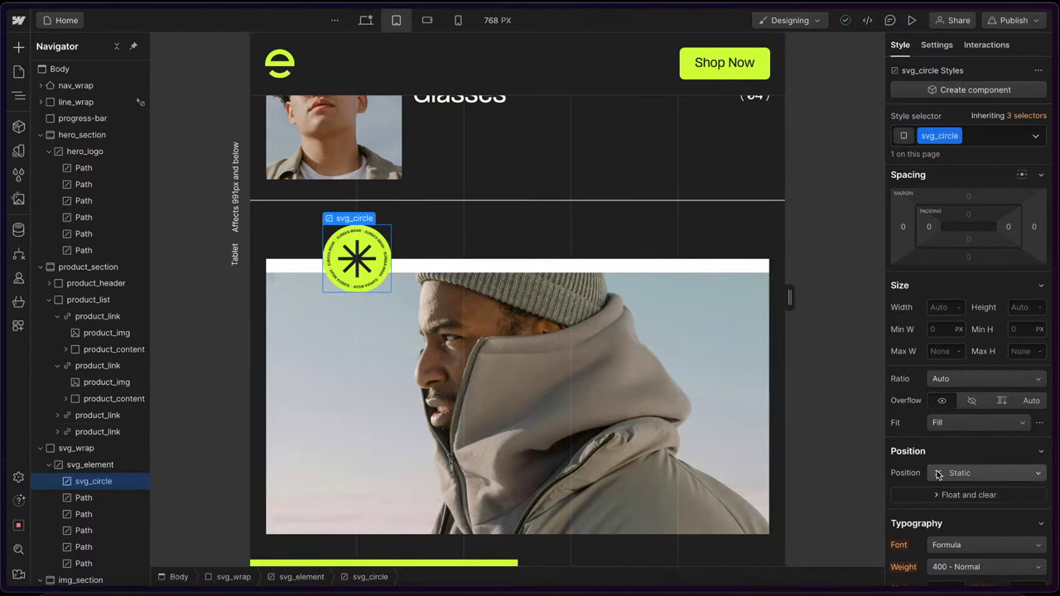
left_click(485, 221)
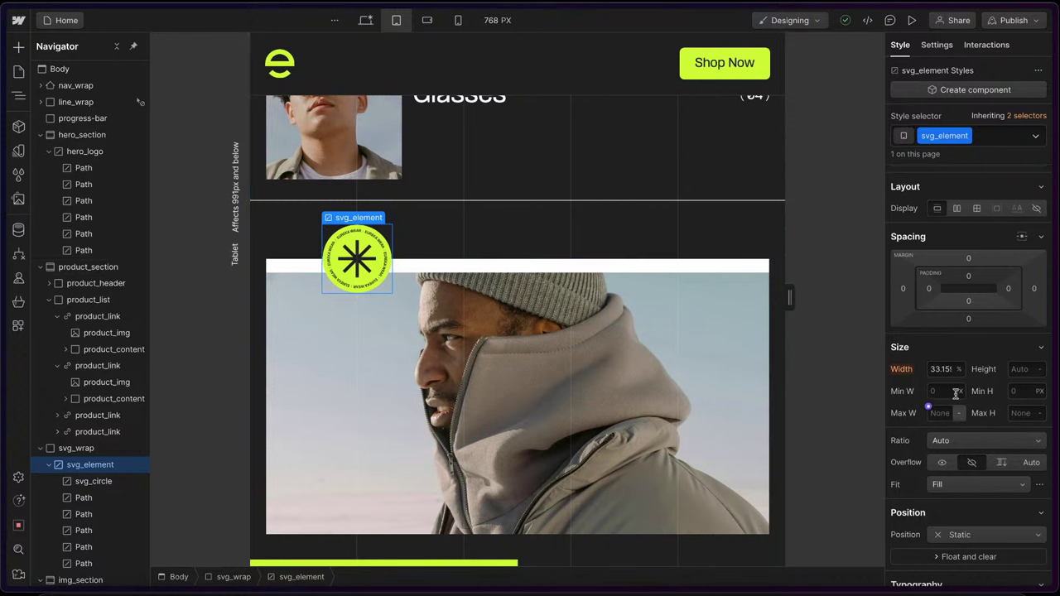
left_click(928, 364)
type("2rem")
key("Return")
key("Up")
key("Up")
key("Up")
key("Up")
key("Up")
key("Up")
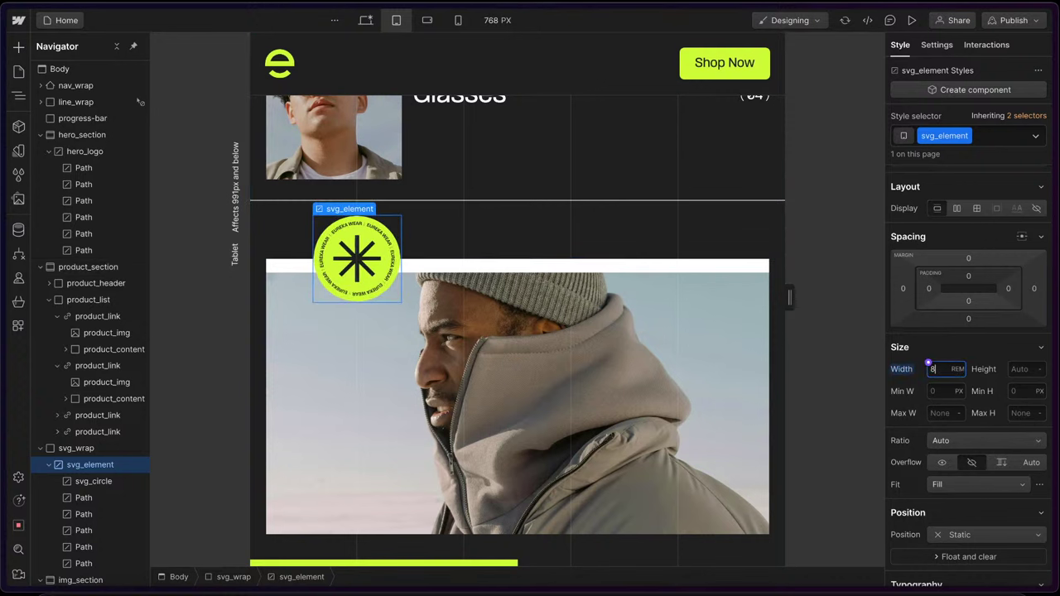
left_click(941, 416)
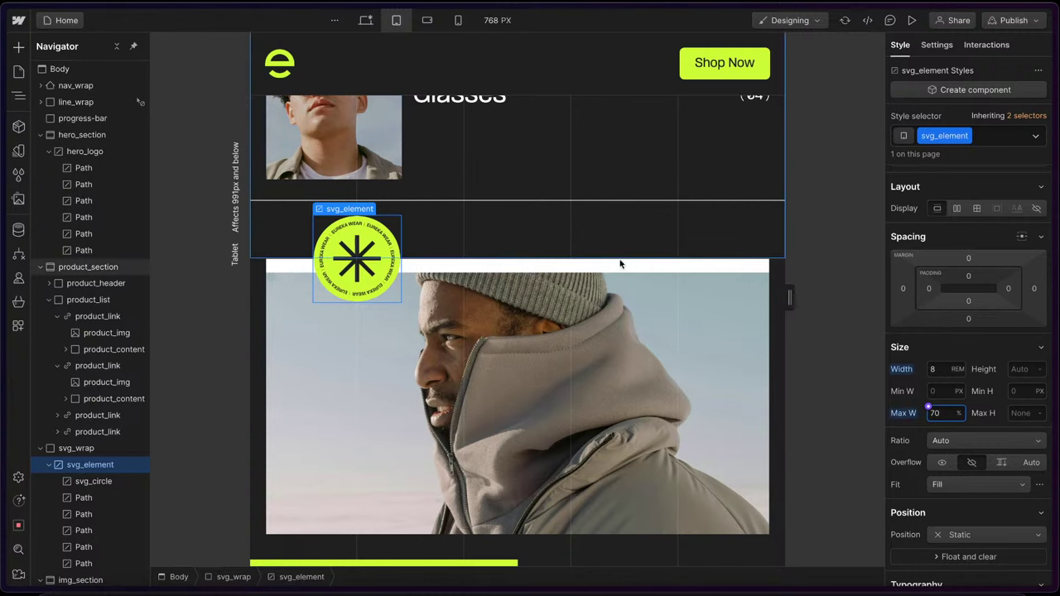
- Check the badge and product rows at the mobile landscape and mobile portrait breakpoints, widening the portrait canvas to 479 px
left_click(427, 19)
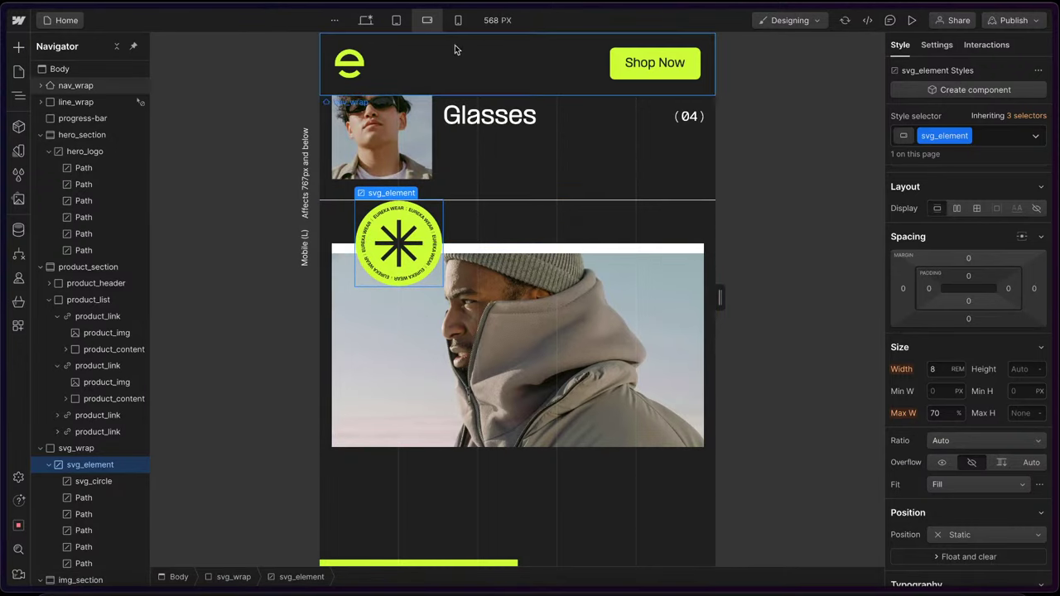
left_click(458, 20)
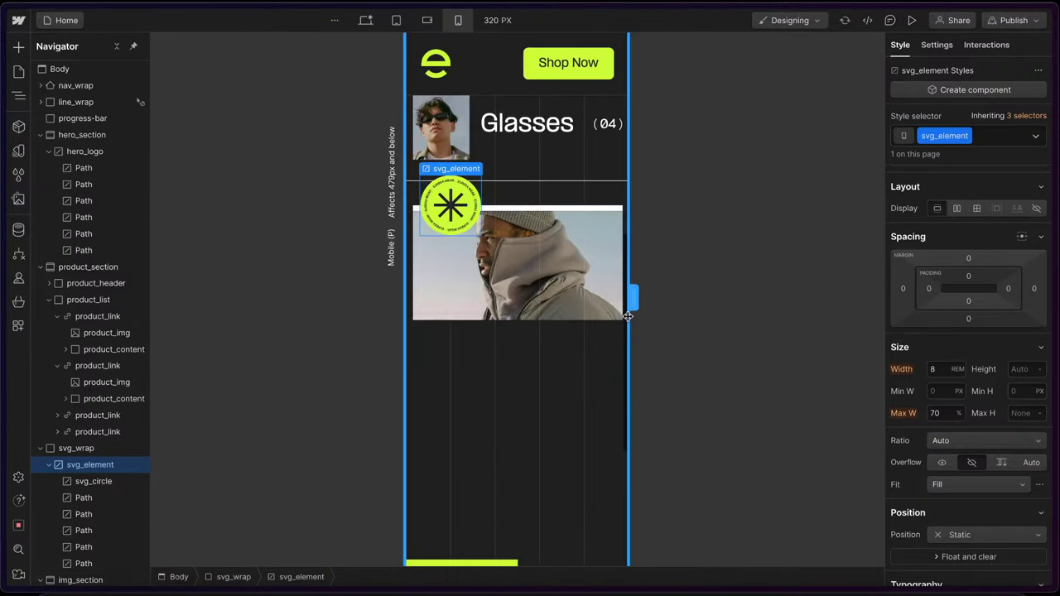
left_click_drag(628, 315, 732, 317)
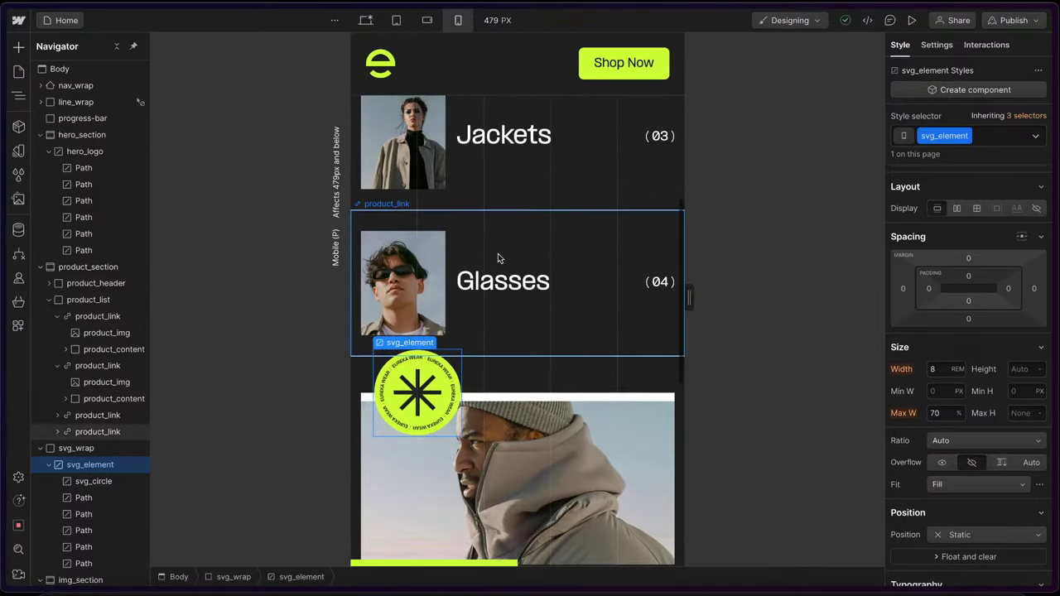
- At the mobile portrait breakpoint, reset the trial wrap on product_link and set its direction to Vertical
left_click(531, 308)
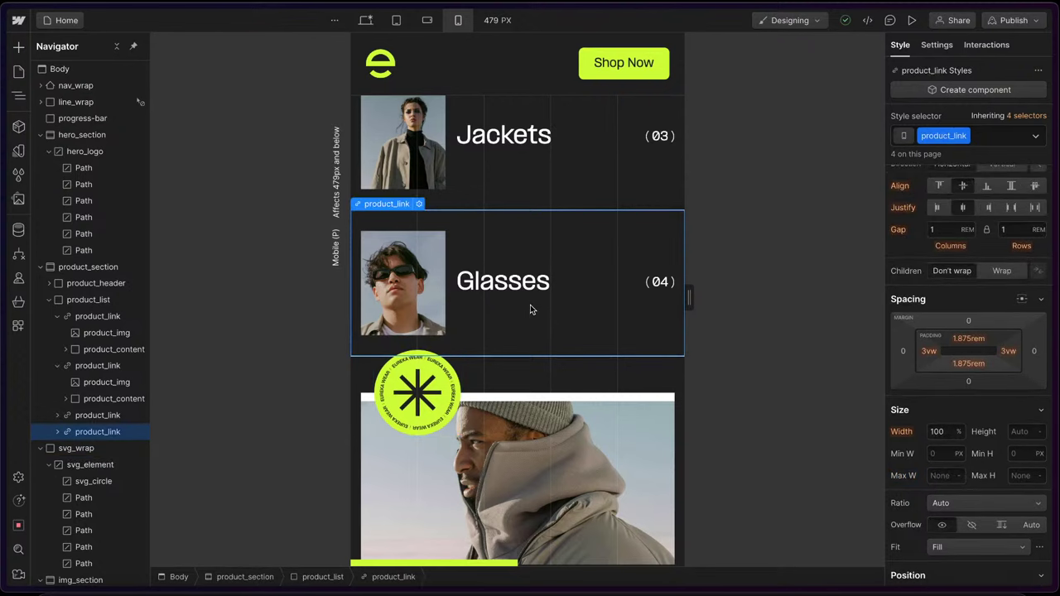
left_click(1003, 271)
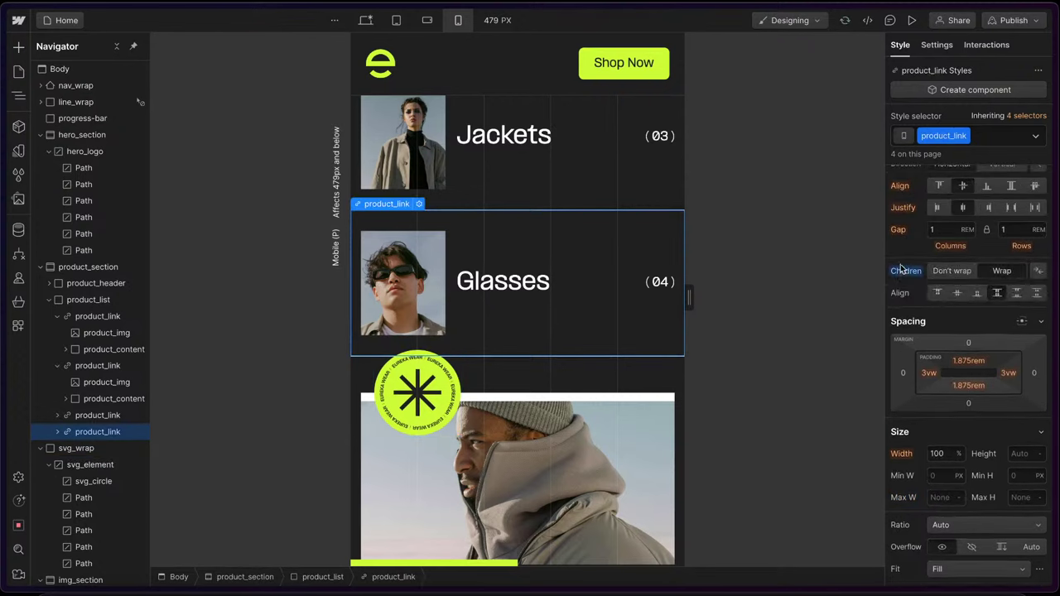
left_click(902, 270, "alt")
scroll(993, 236, "up", 2)
left_click(1008, 232)
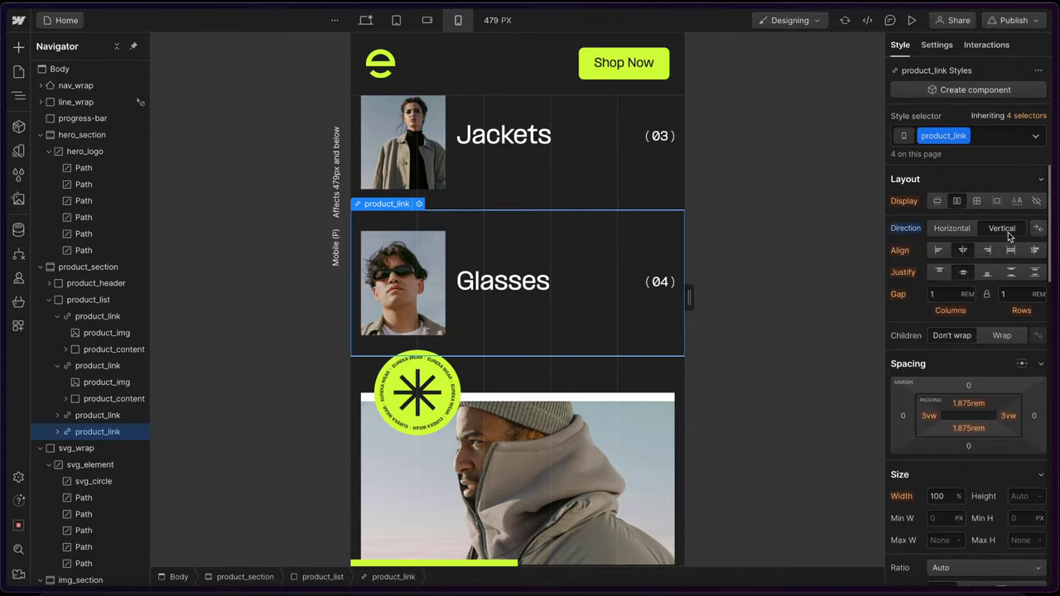
left_click_drag(690, 296, 672, 295)
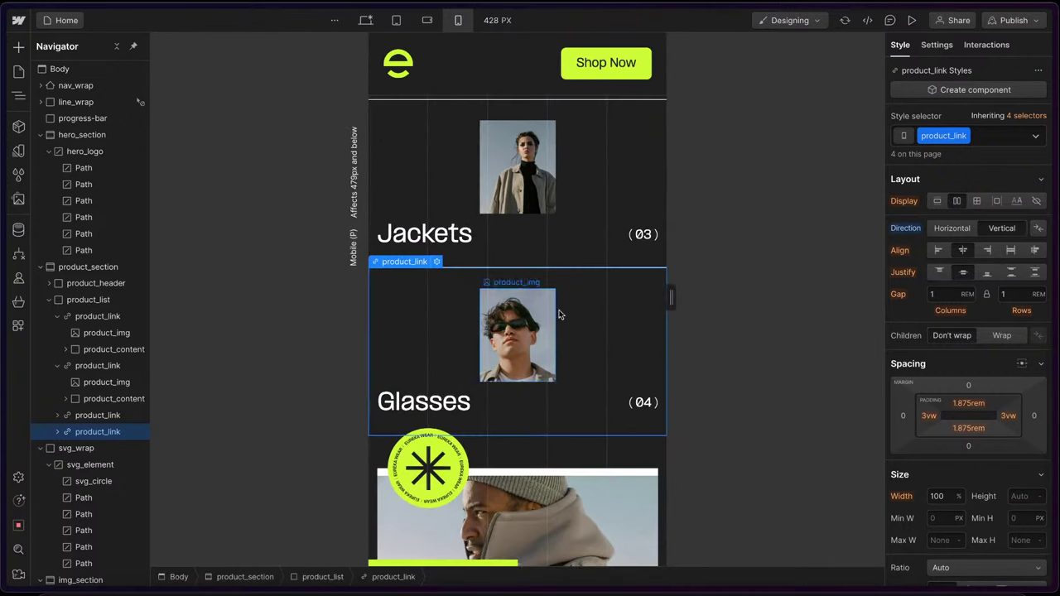
- Set the product_img width to 100% on mobile portrait and check the cards down to a 240 px canvas
left_click(504, 333)
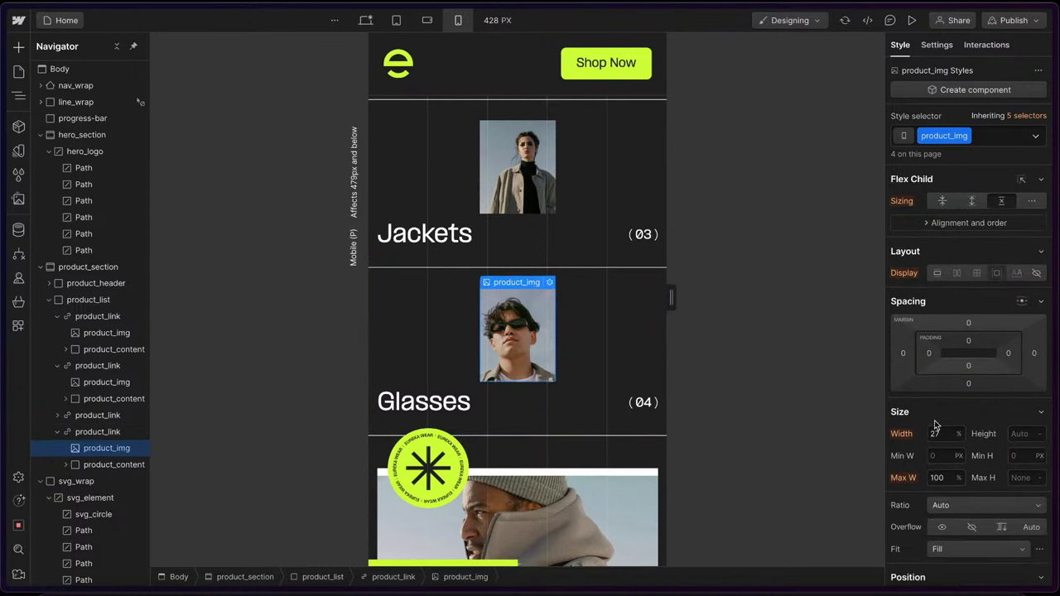
key("Return")
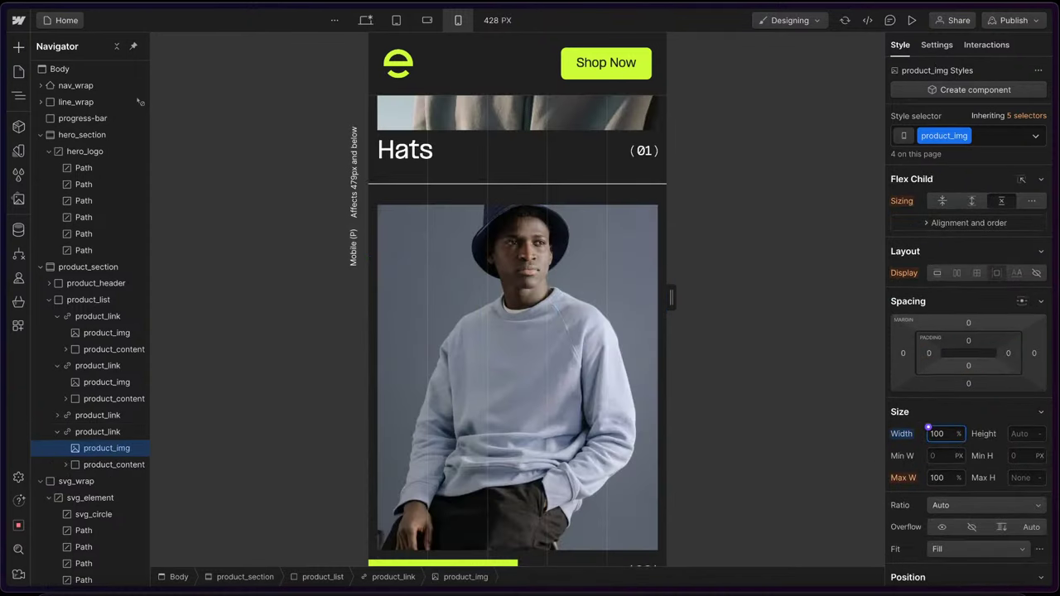
scroll(571, 328, "down", 3)
left_click_drag(670, 299, 593, 299)
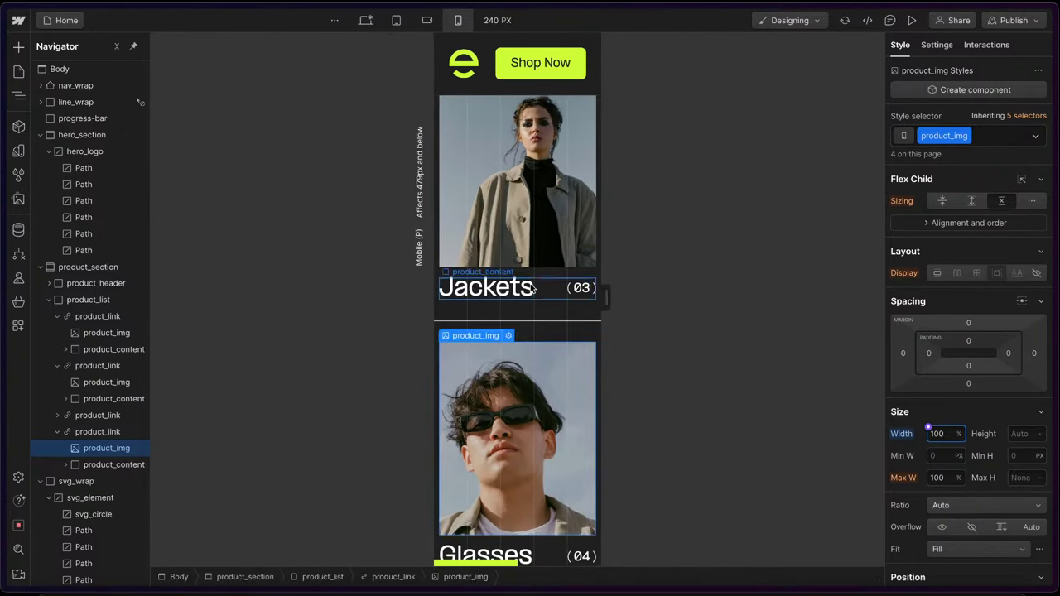
- Examine the hero, product cards and image section on the 240 px mobile portrait canvas
scroll(530, 287, "up", 5)
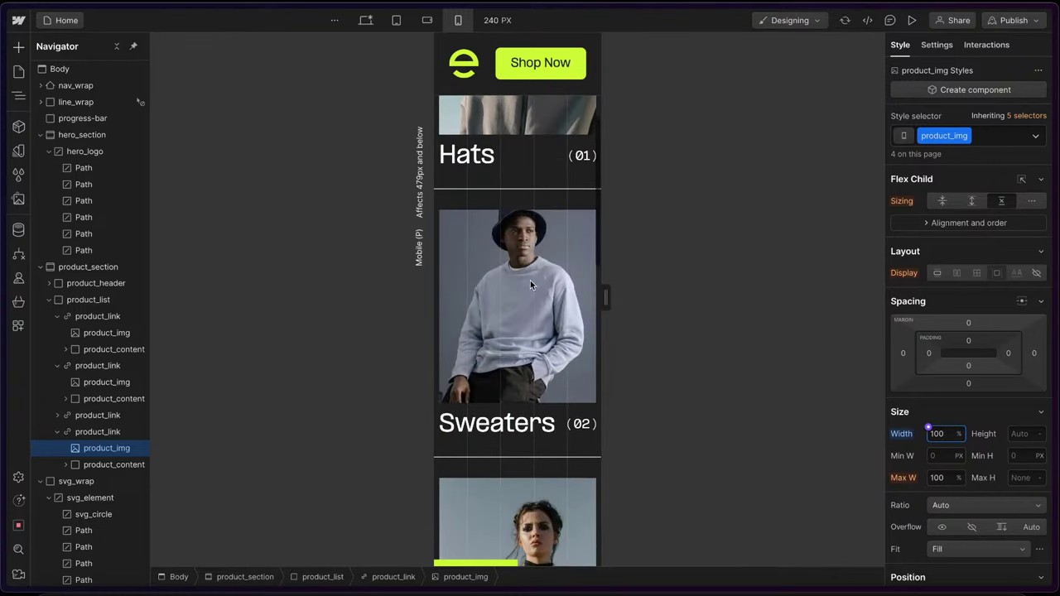
scroll(530, 282, "up", 5)
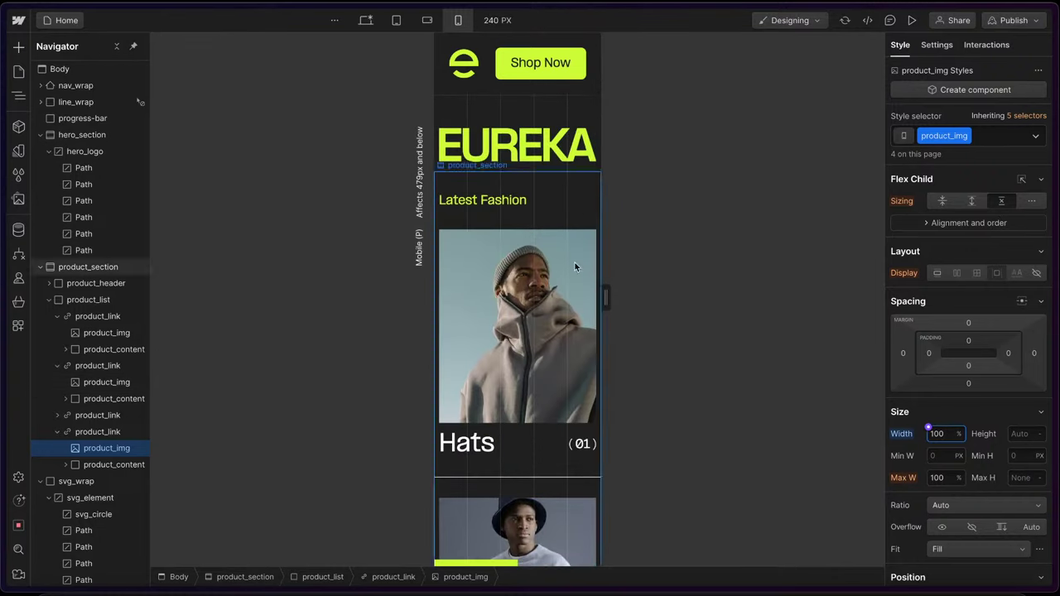
scroll(535, 383, "down", 8)
scroll(535, 382, "down", 5)
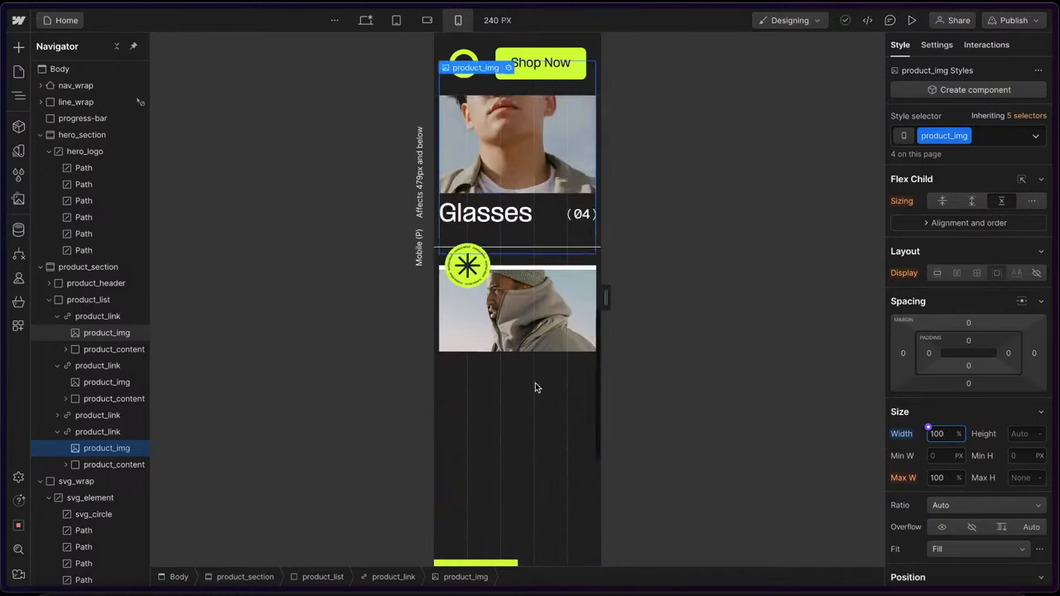
scroll(521, 470, "up", 5)
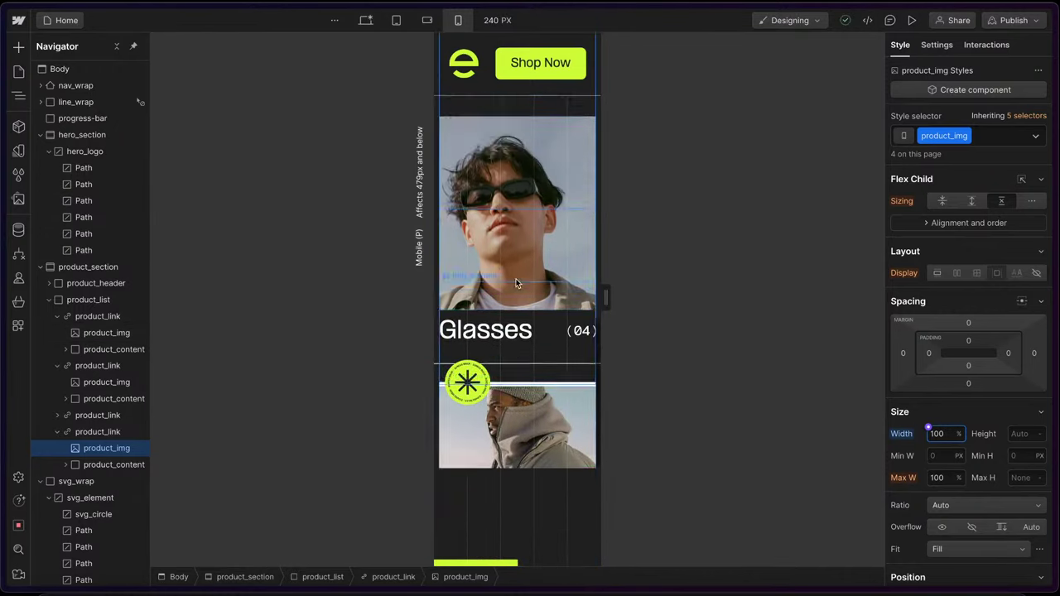
- Check the layout at the mobile landscape and desktop breakpoints, previewing the page at full desktop width
left_click(424, 22)
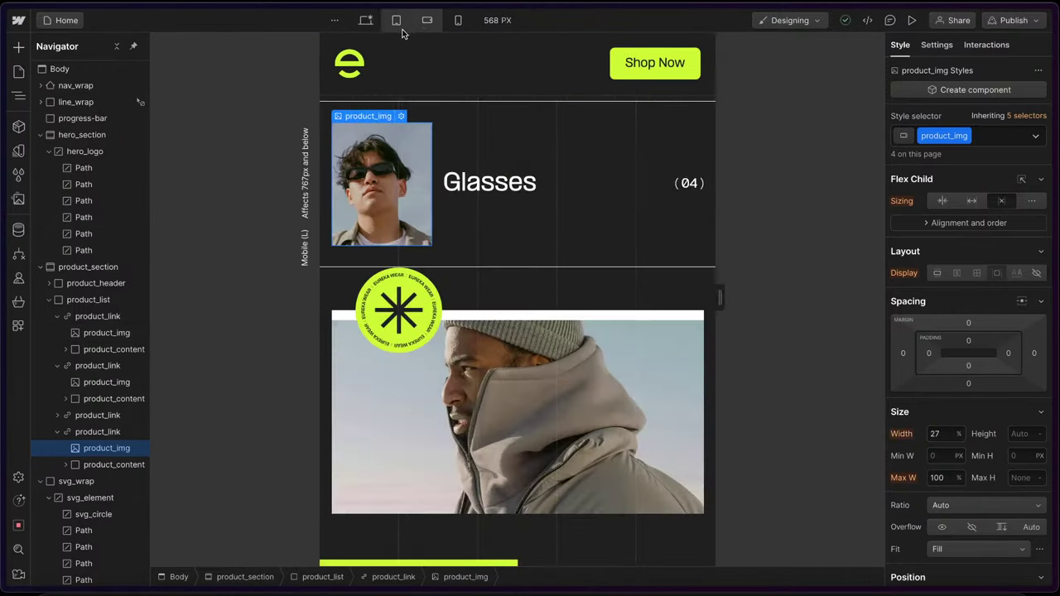
left_click(365, 19)
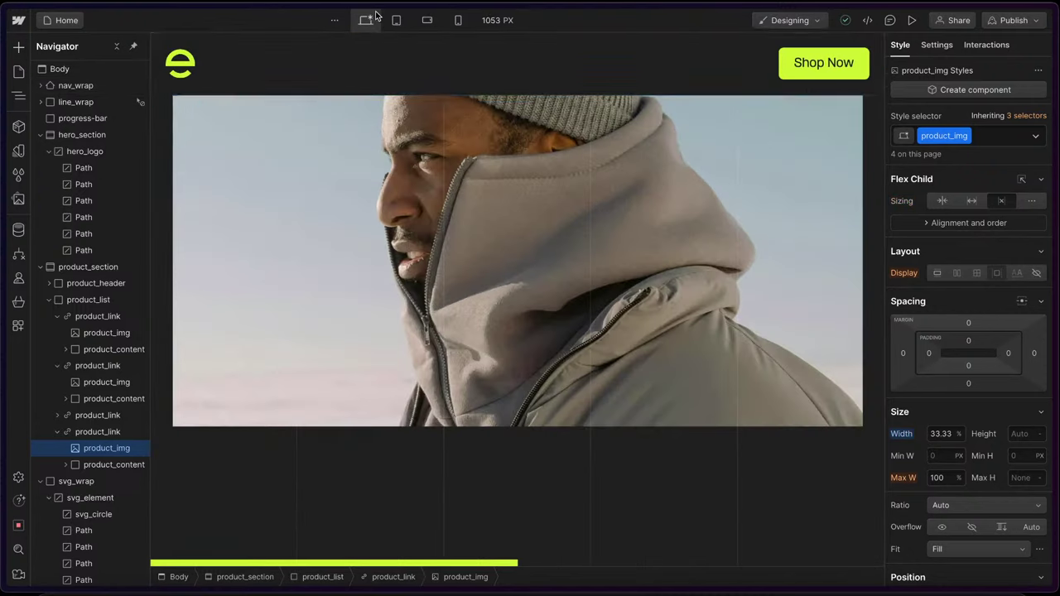
left_click(911, 20)
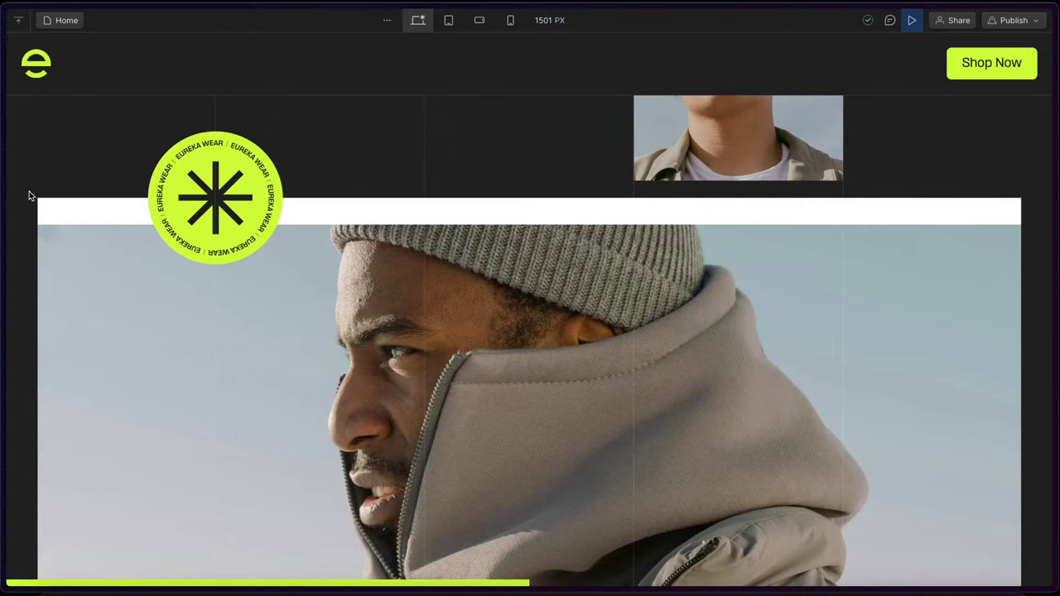
left_click(910, 22)
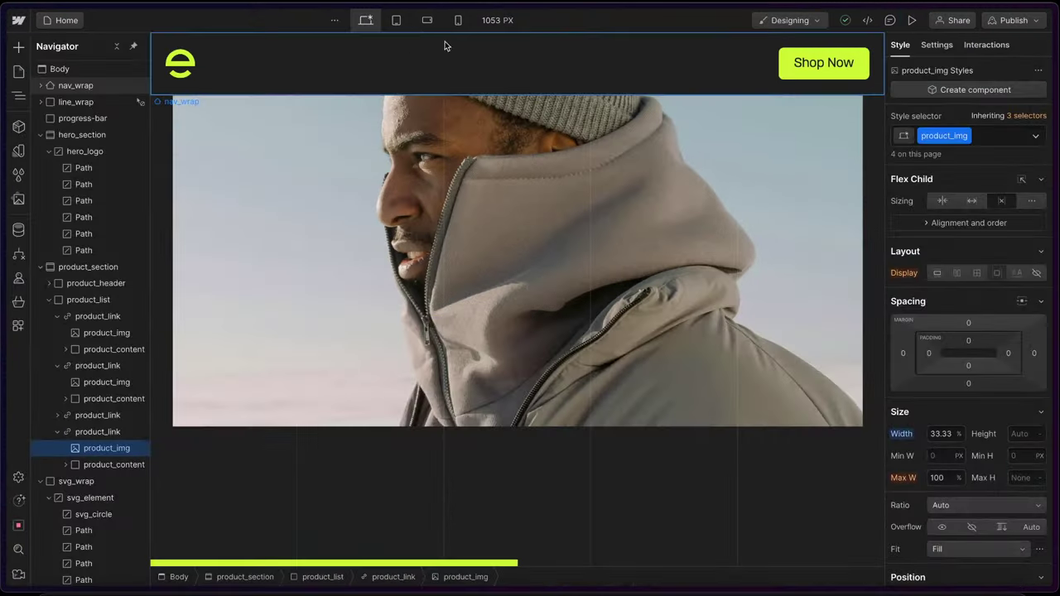
- At the tablet breakpoint, bind nav_wrap's left and right padding to the page-padding main variable (3vw)
left_click(396, 20)
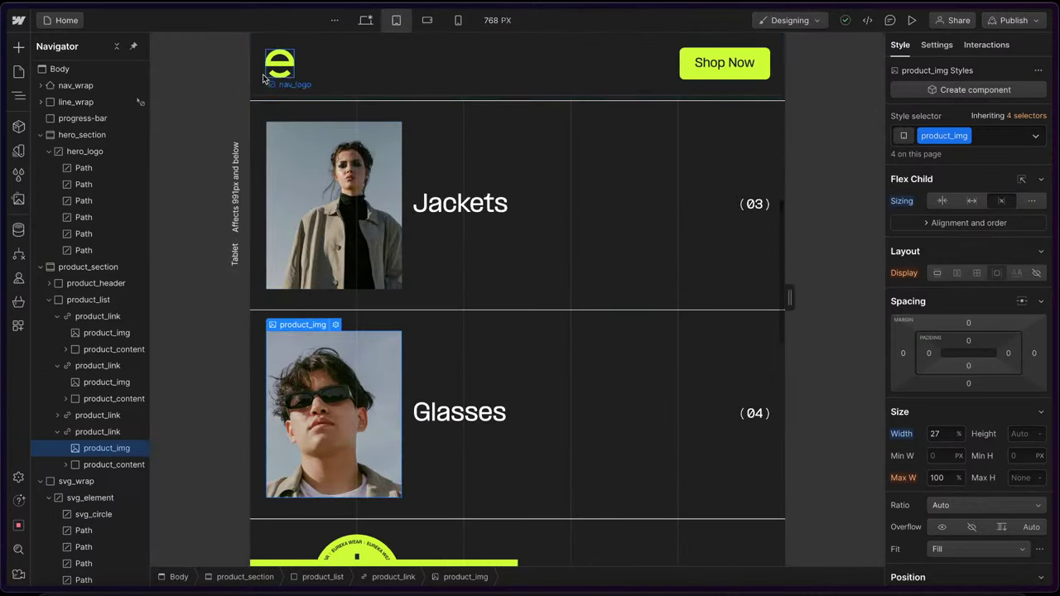
left_click(331, 86)
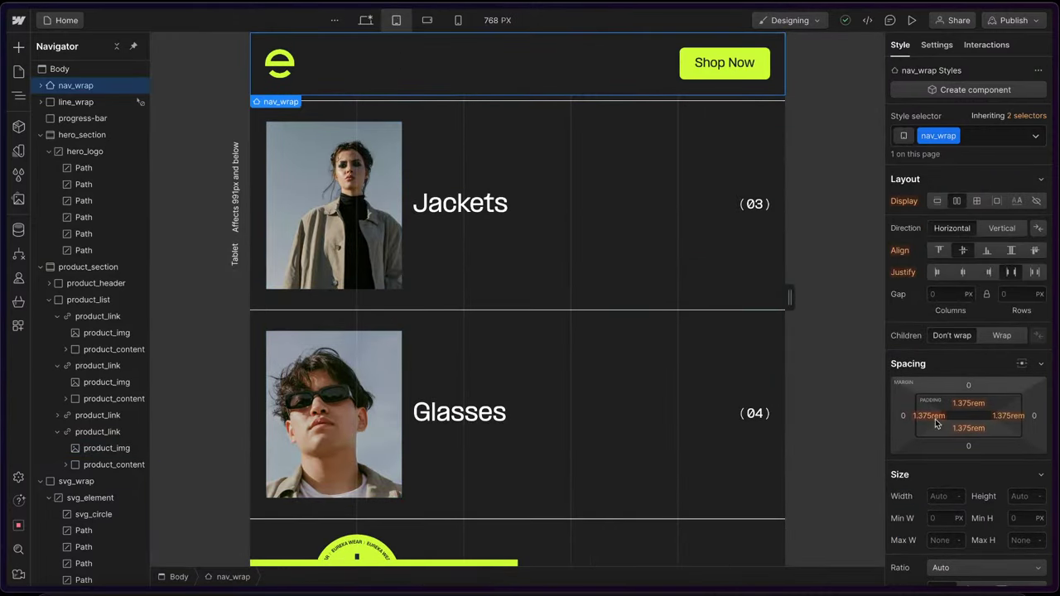
left_click(927, 415)
left_click(1008, 436)
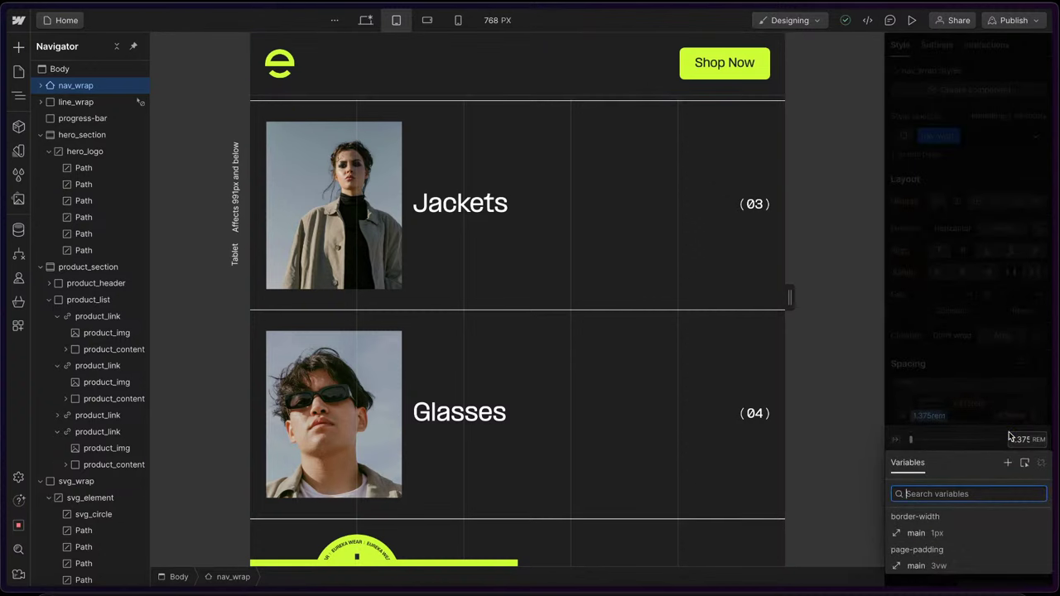
left_click(939, 564)
left_click(1010, 417)
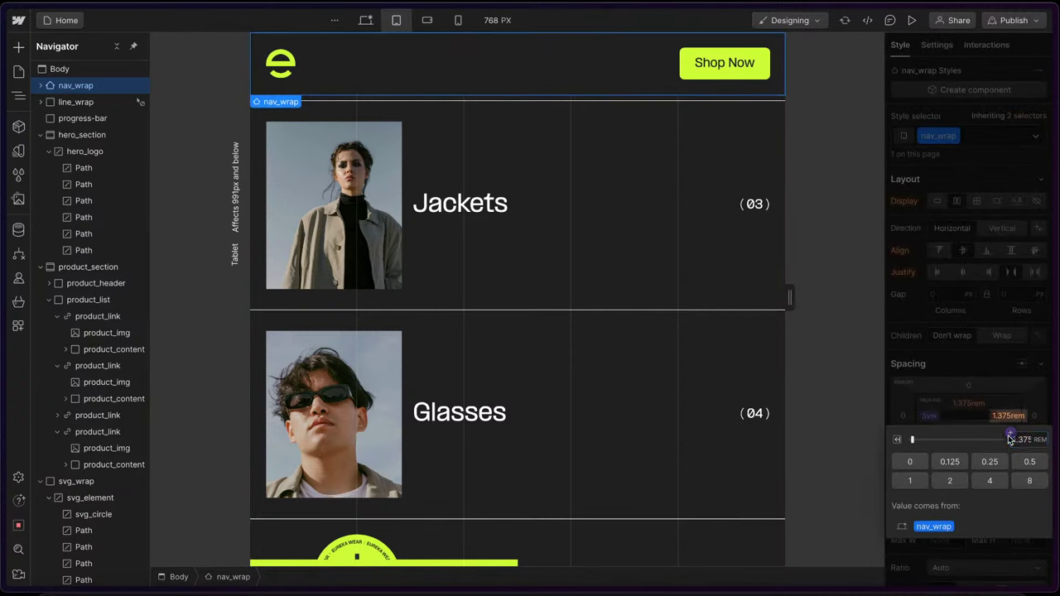
left_click(1010, 436)
left_click(937, 564)
key("Escape")
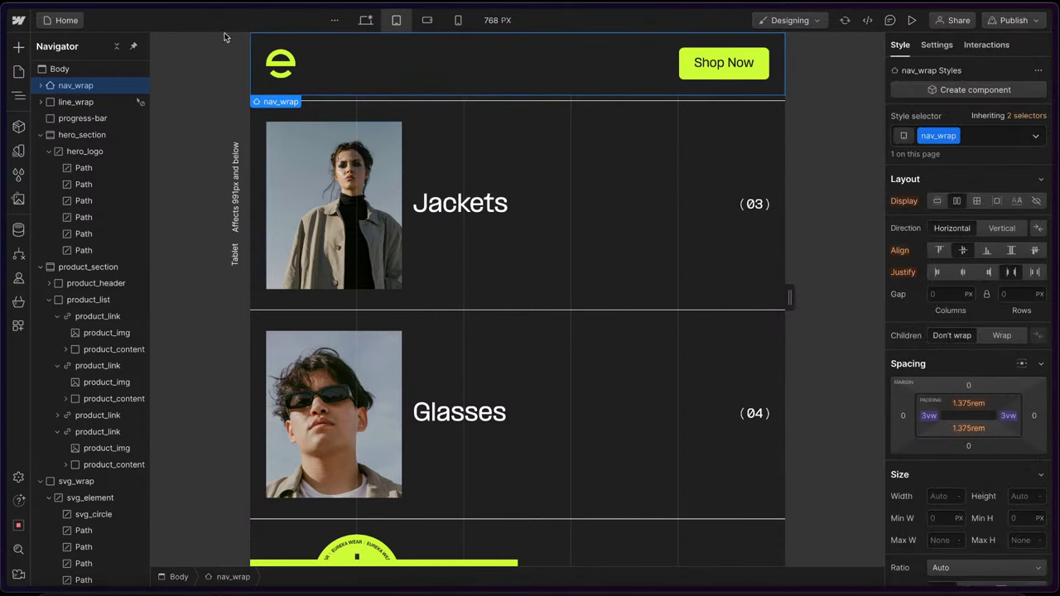
- Check the navbar padding and page sections at the mobile landscape and mobile portrait breakpoints
left_click(427, 20)
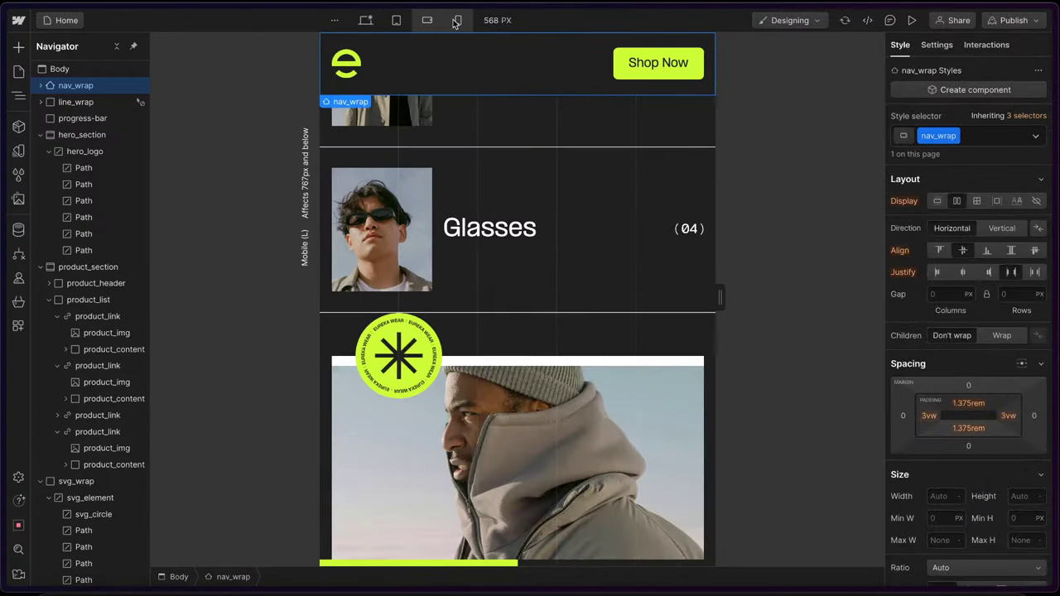
left_click(456, 20)
left_click(531, 309)
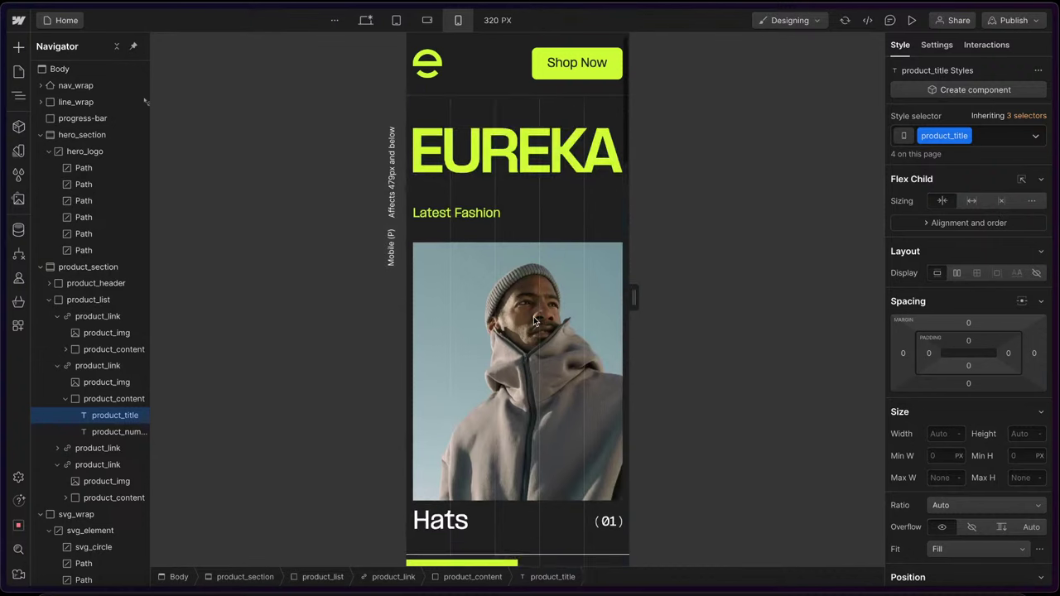
scroll(534, 322, "down", 10)
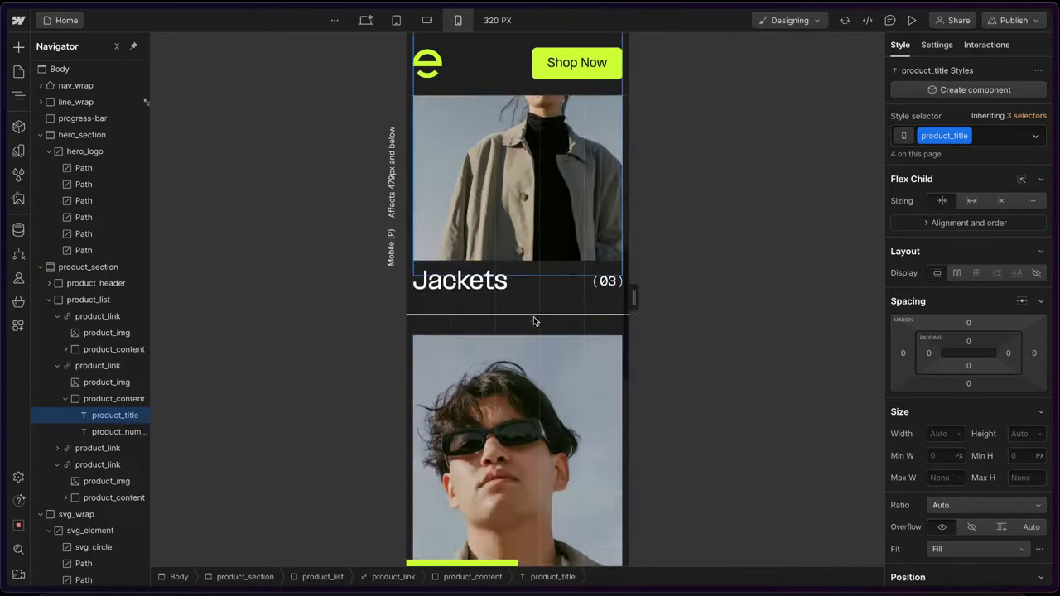
scroll(534, 321, "down", 2)
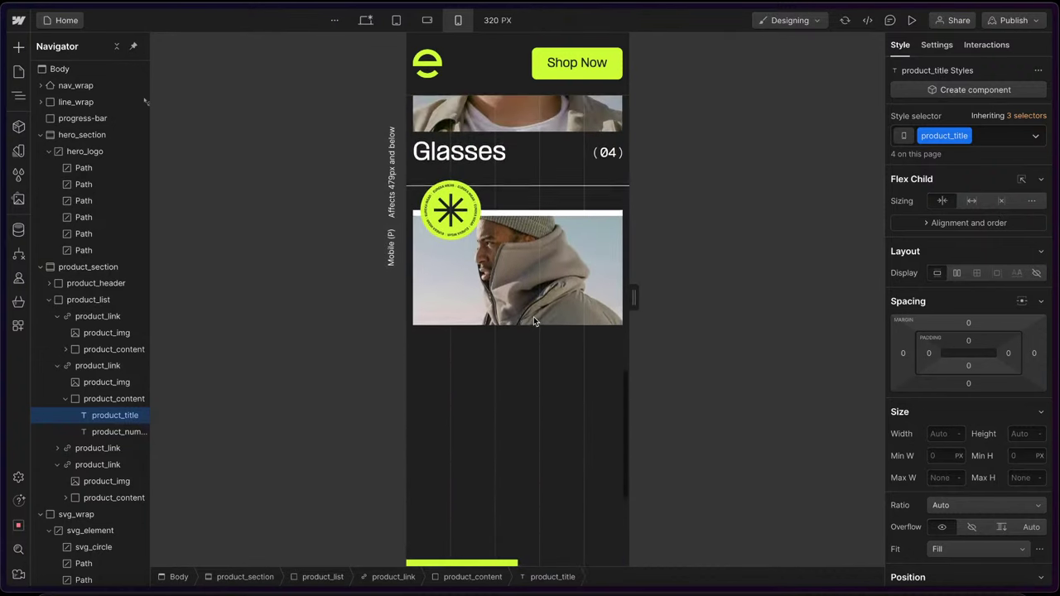
- On mobile portrait, set the height value of img_wrap's custom aspect ratio to 15 and check the page on a 240 px canvas
left_click(505, 273)
left_click(547, 343)
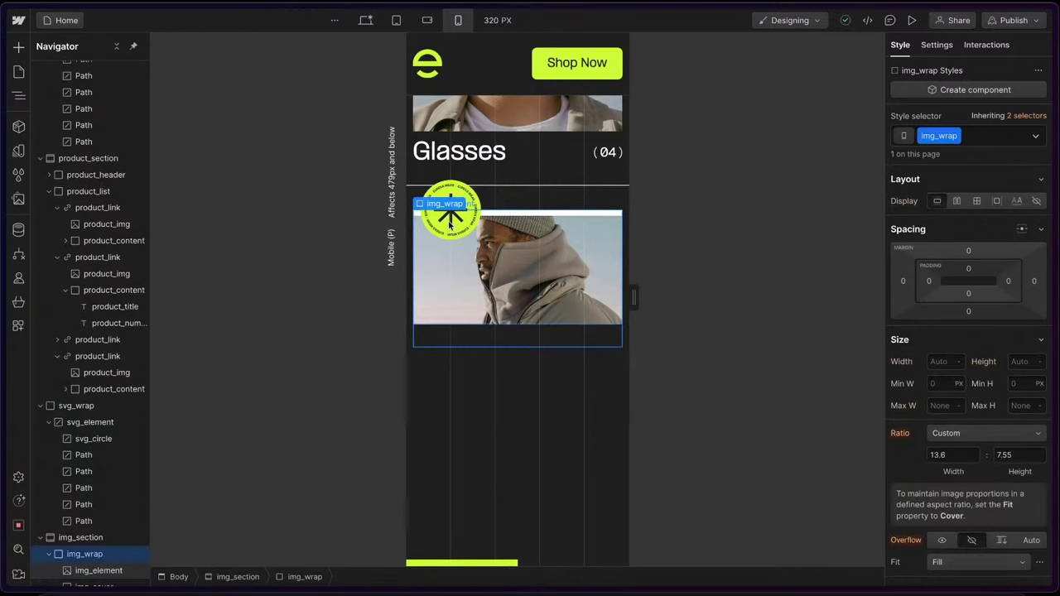
scroll(952, 411, "down", 3)
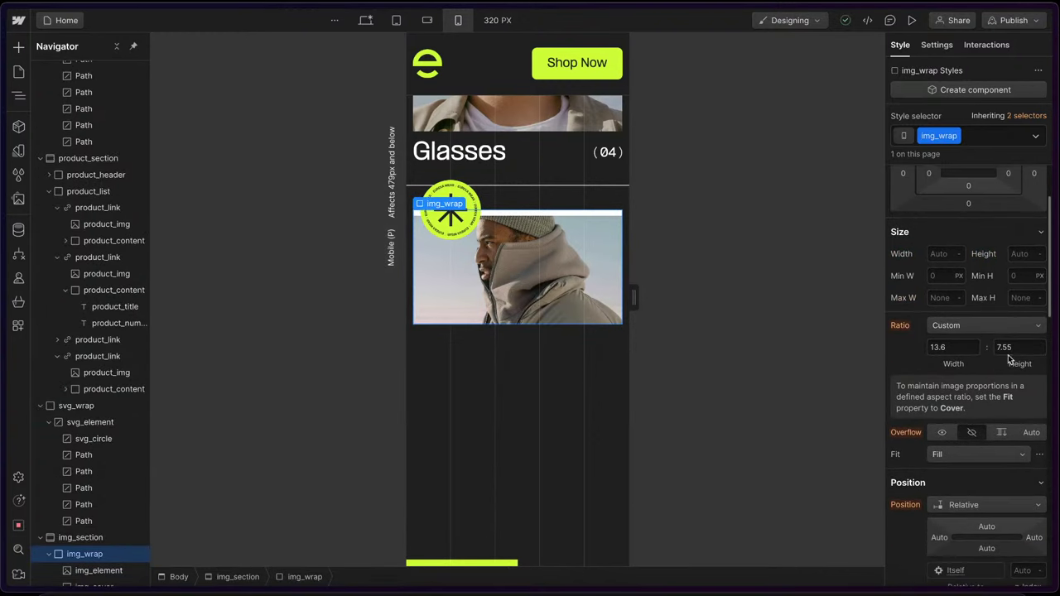
type("15")
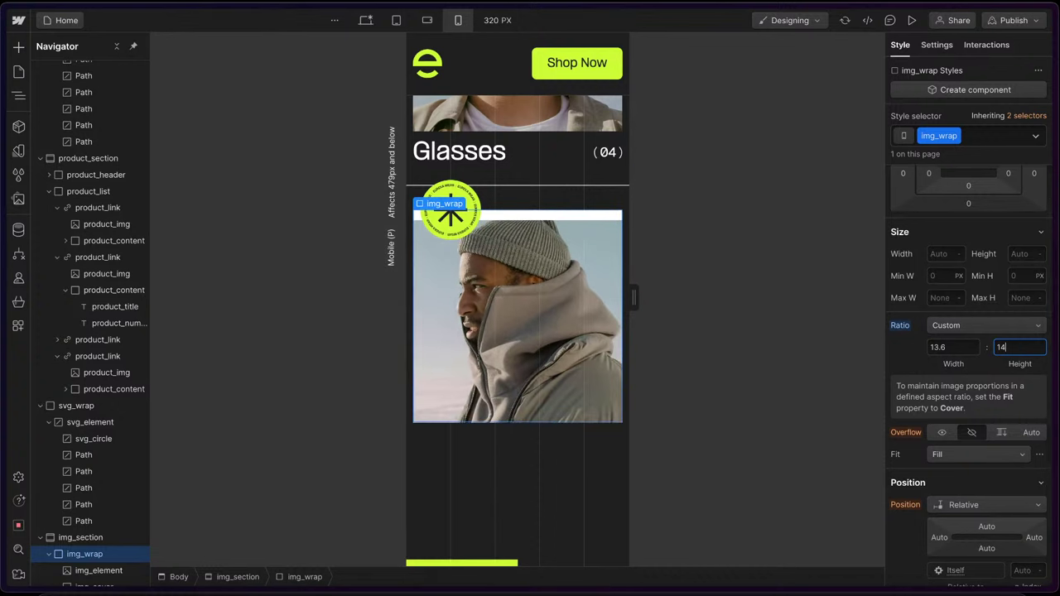
left_click_drag(633, 296, 603, 296)
scroll(536, 367, "down", 5)
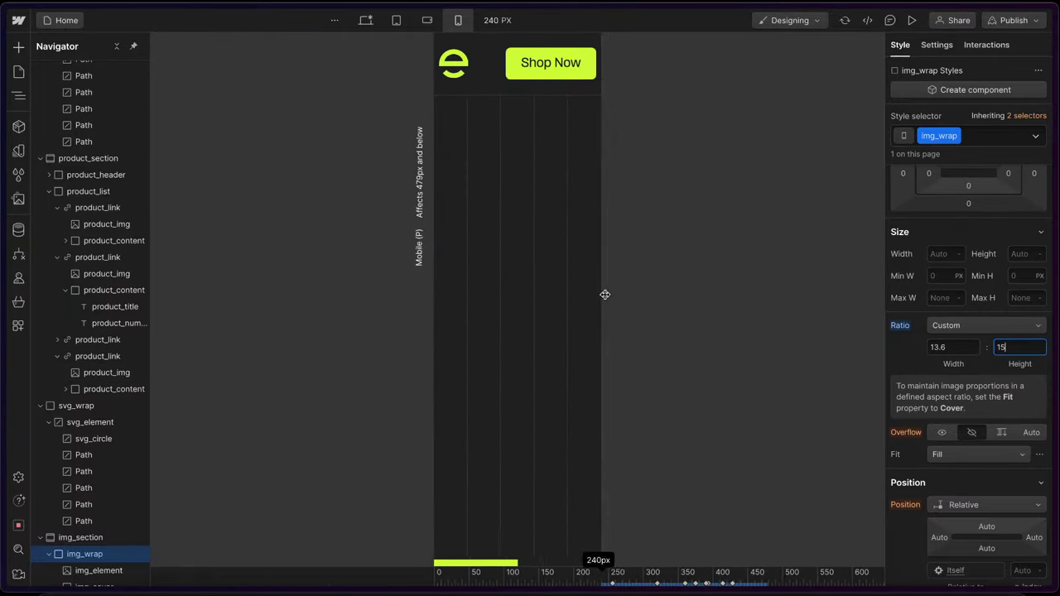
scroll(550, 280, "up", 10)
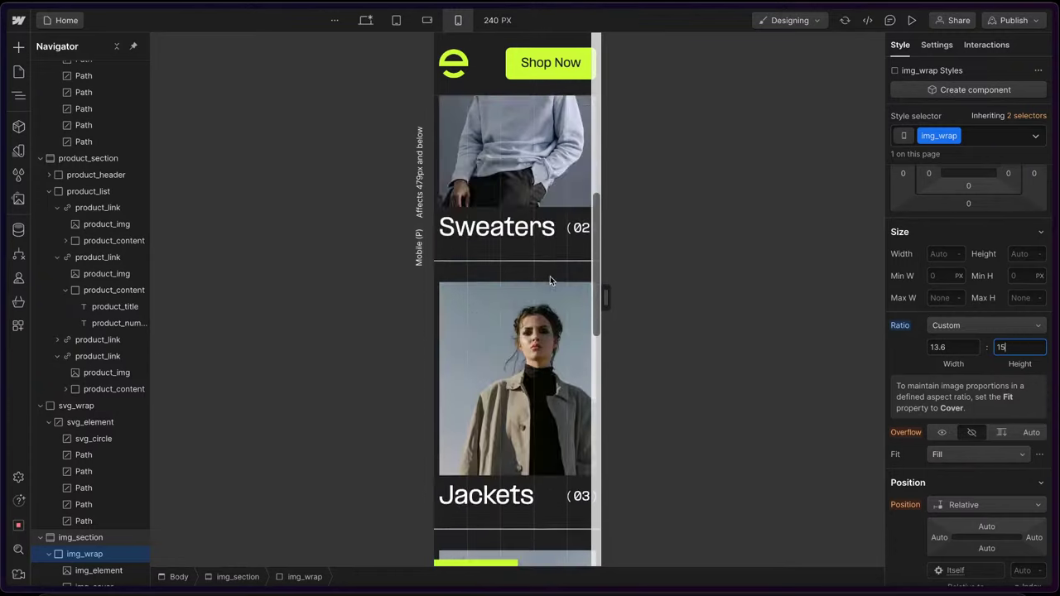
- Review the desktop layout of the hero, product_section and large image section
left_click(365, 20)
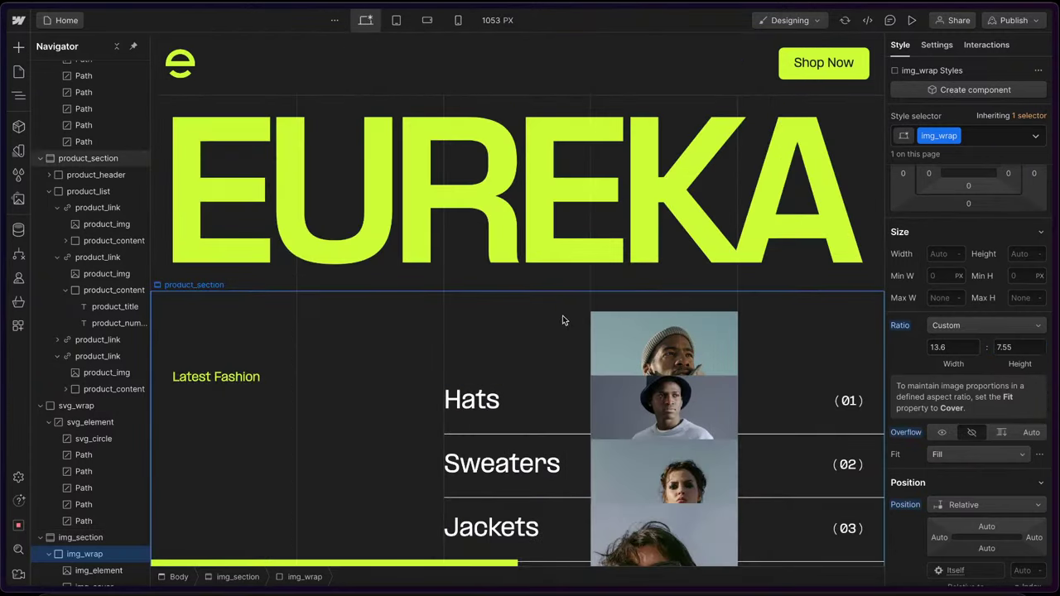
left_click(414, 282)
left_click(382, 328)
scroll(383, 328, "down", 4)
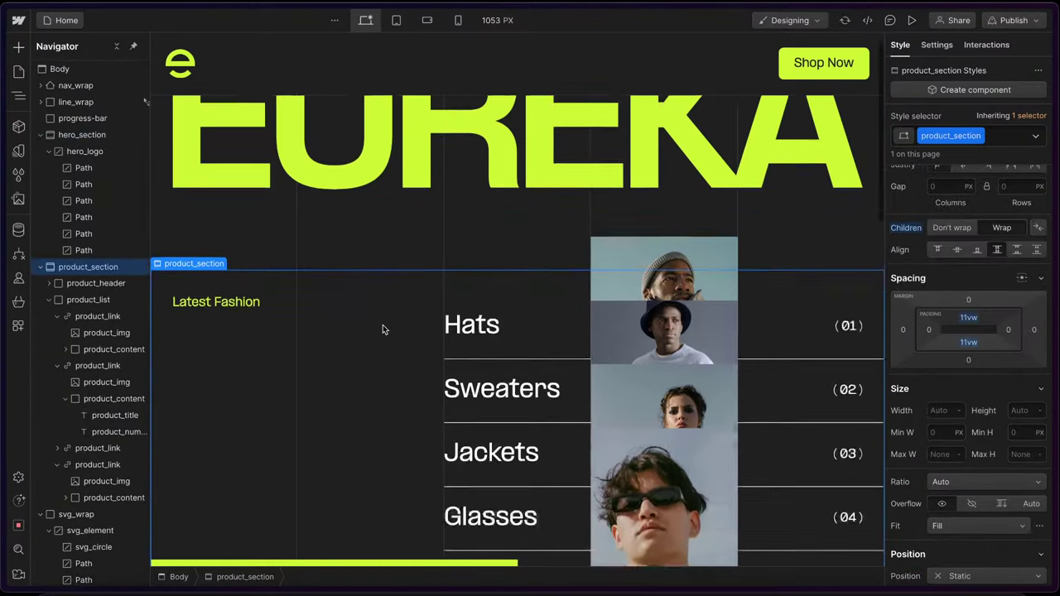
scroll(382, 327, "down", 5)
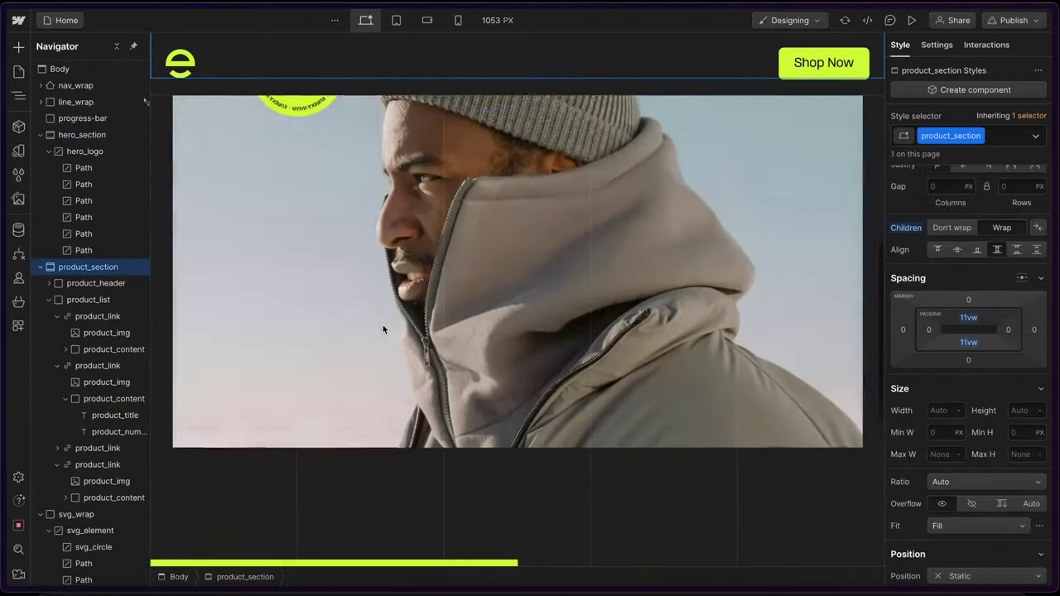
scroll(383, 328, "up", 4)
scroll(382, 329, "up", 5)
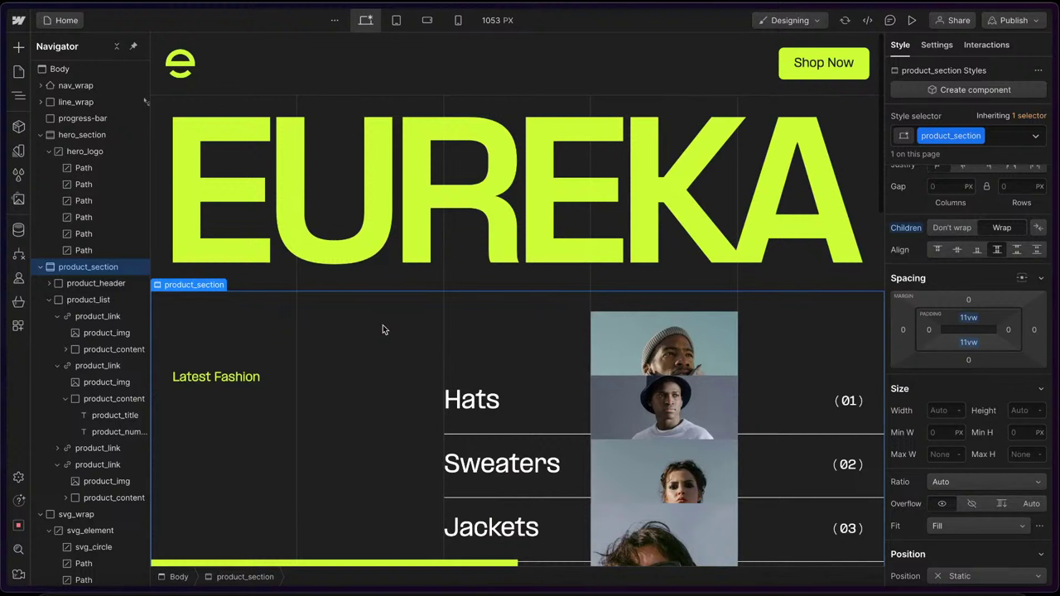